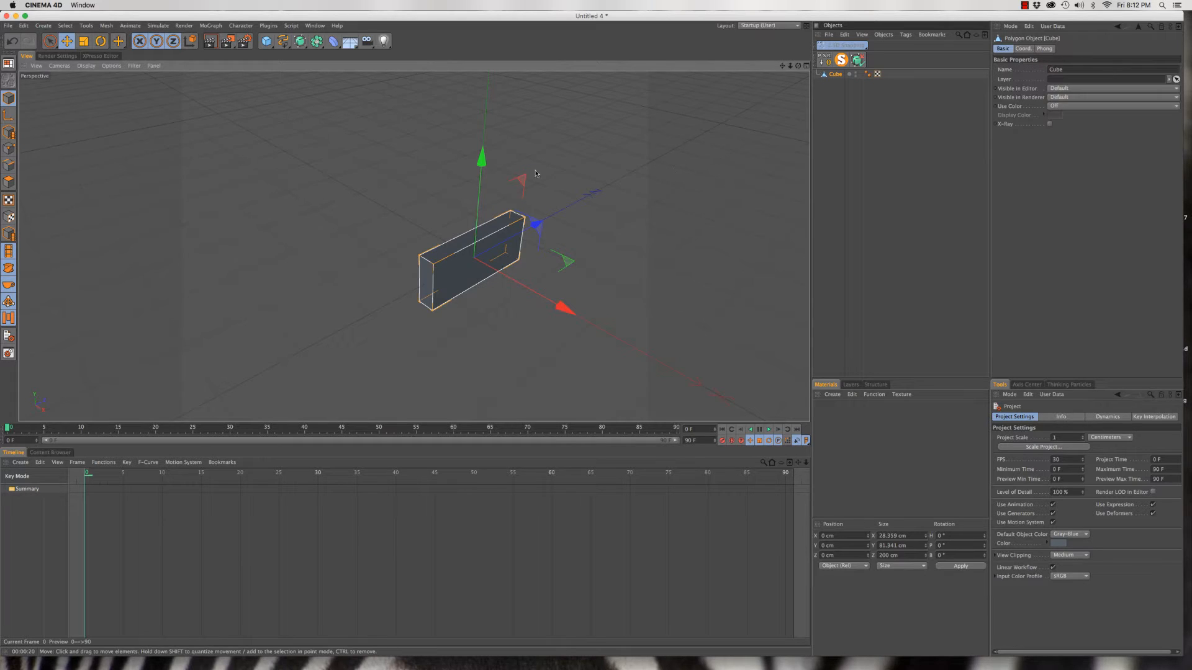
Switch to polygon mode and select the top face of the thin cube
click(9, 183)
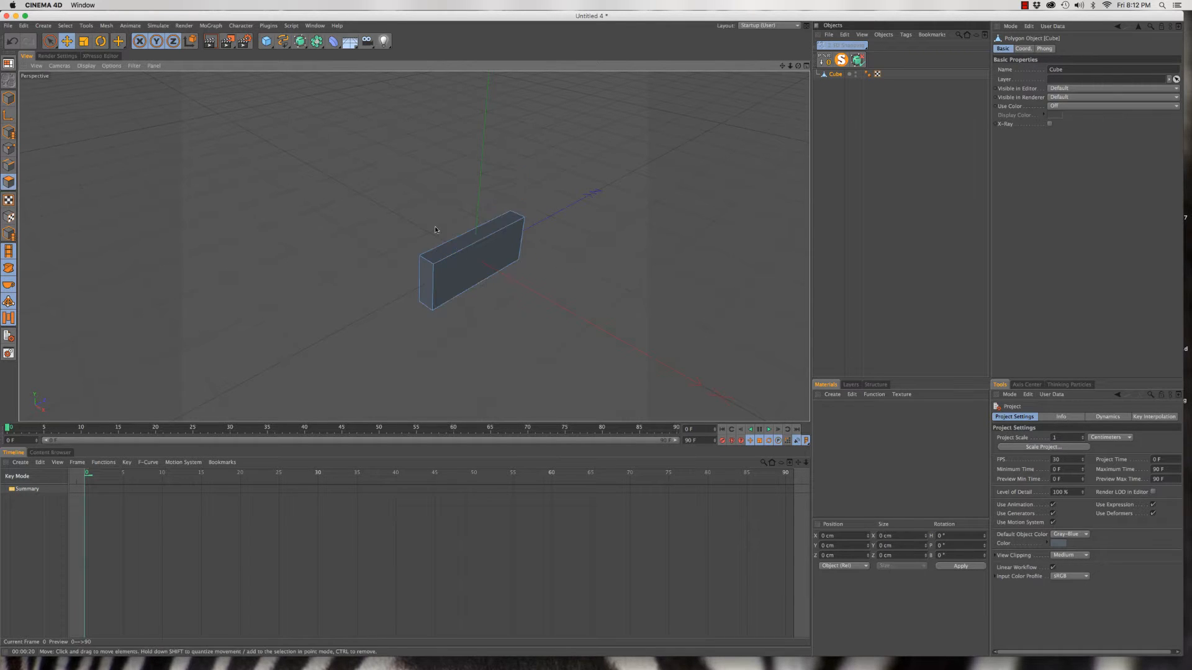
click(490, 235)
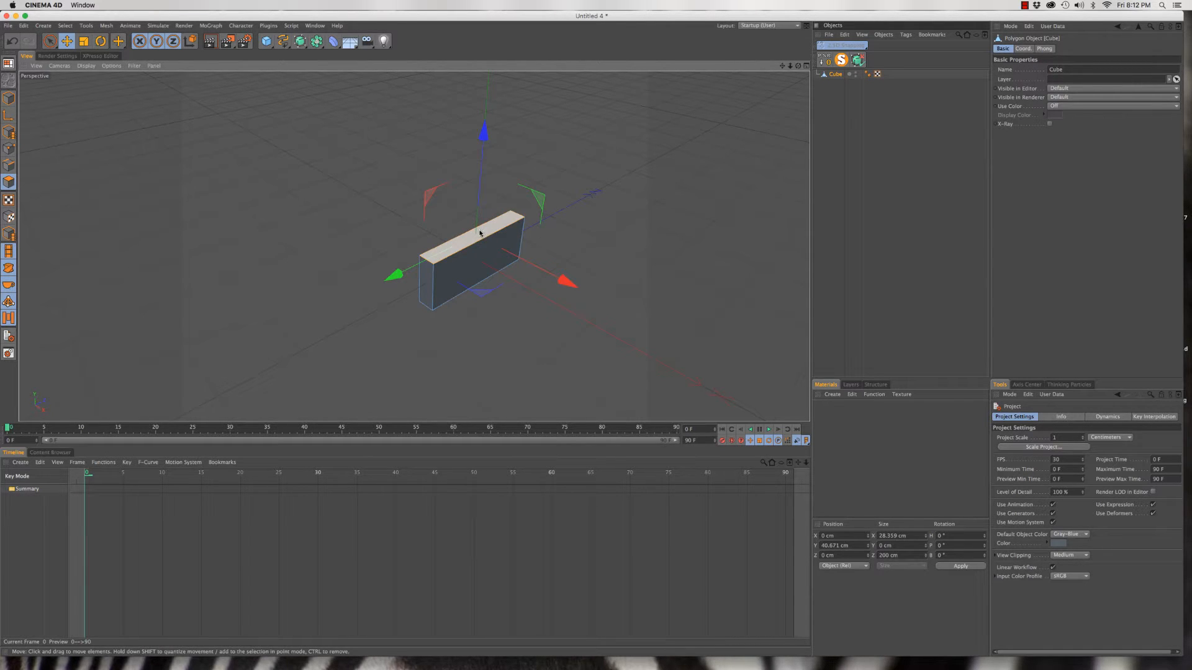
scroll(479, 230, down, 3)
mouse_move(480, 231)
alt+mouse_down()
mouse_move(461, 188)
mouse_move(478, 212)
alt+mouse_up()
scroll(483, 215, down, 3)
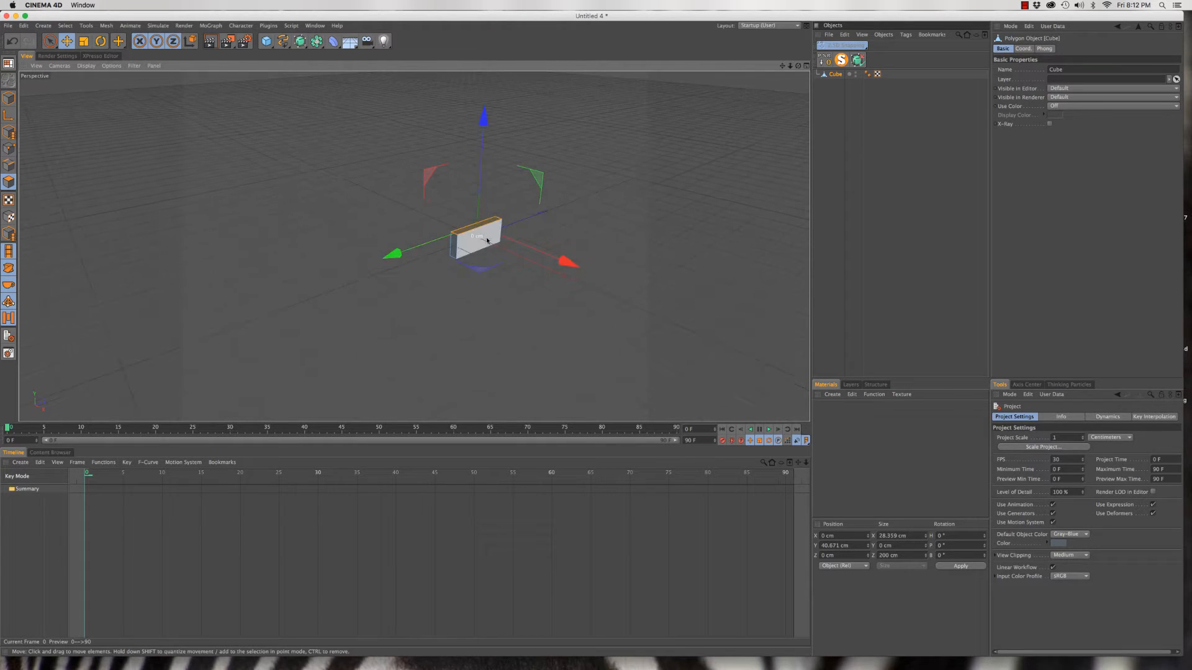
alt+middle_drag(485, 239, 481, 304)
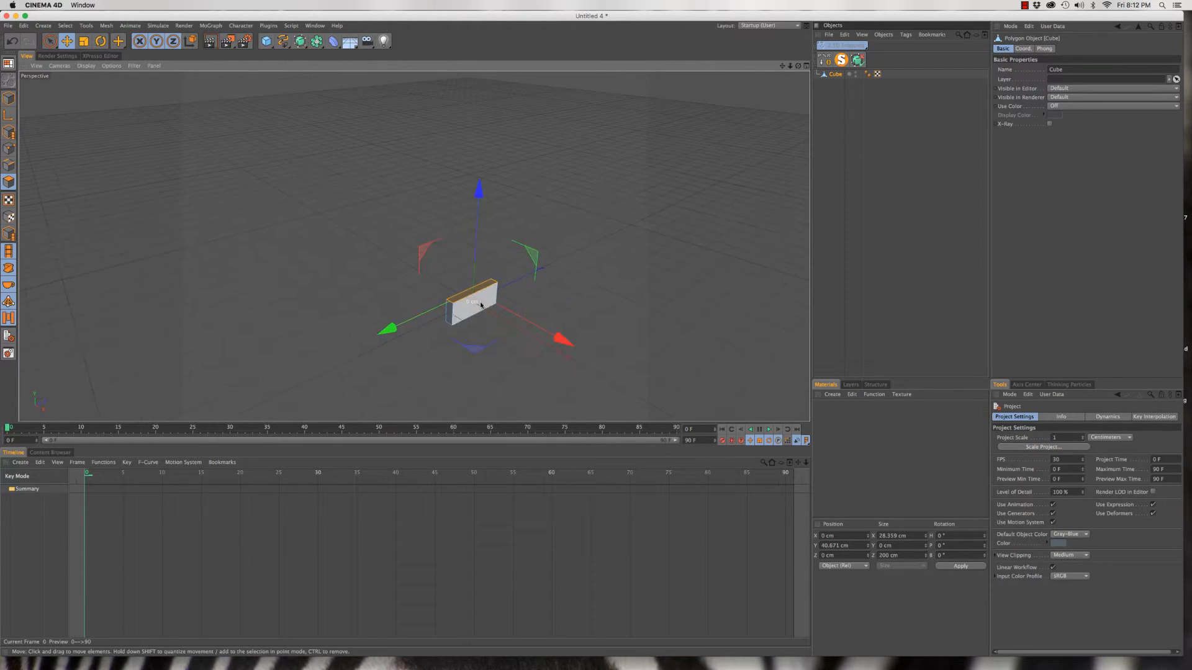
Start Matrix Extrude on the selected top face with 8 steps and its first rotation value set to 0°
key(m)
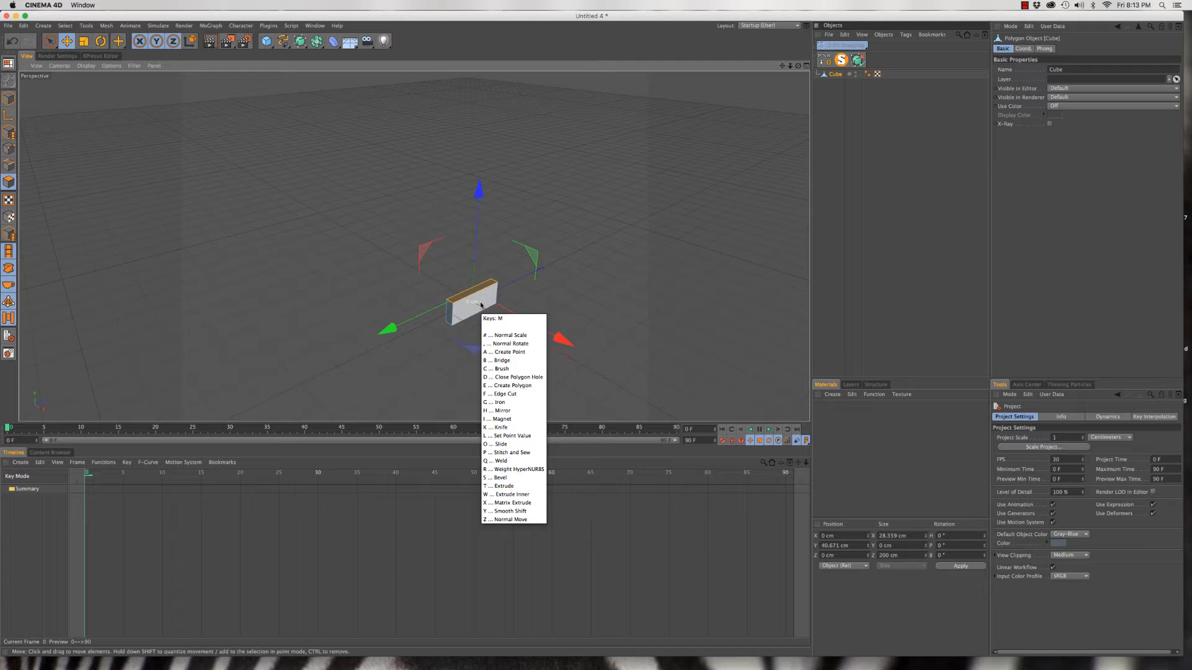
key(Escape)
key(x)
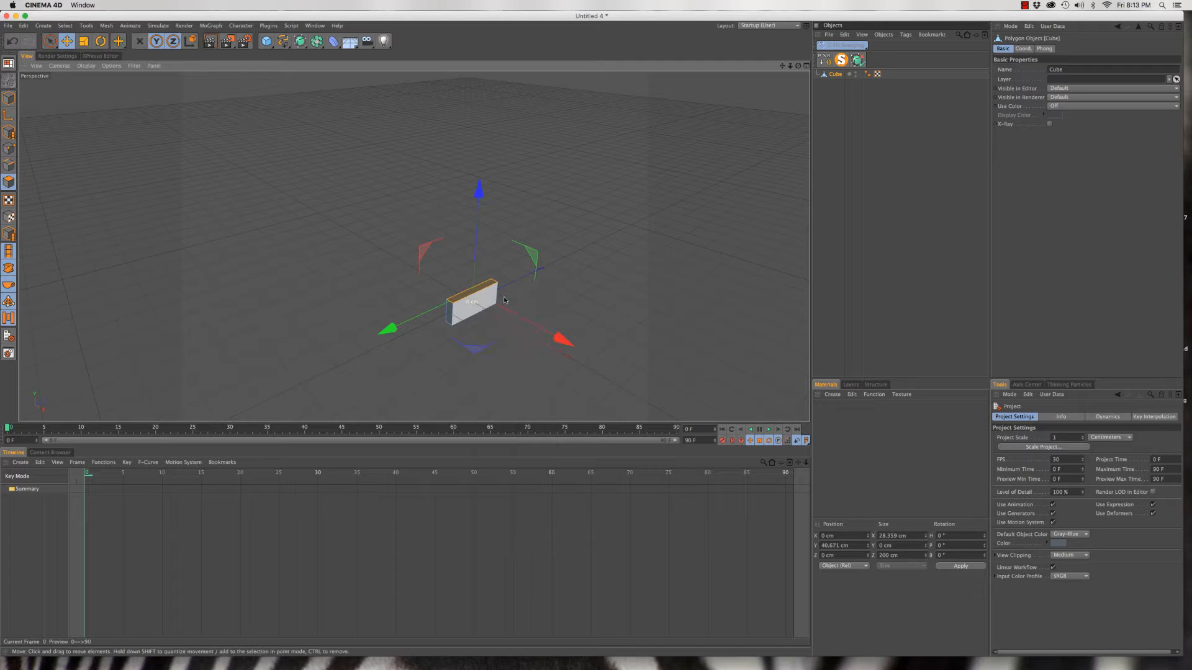
key(m)
key(x)
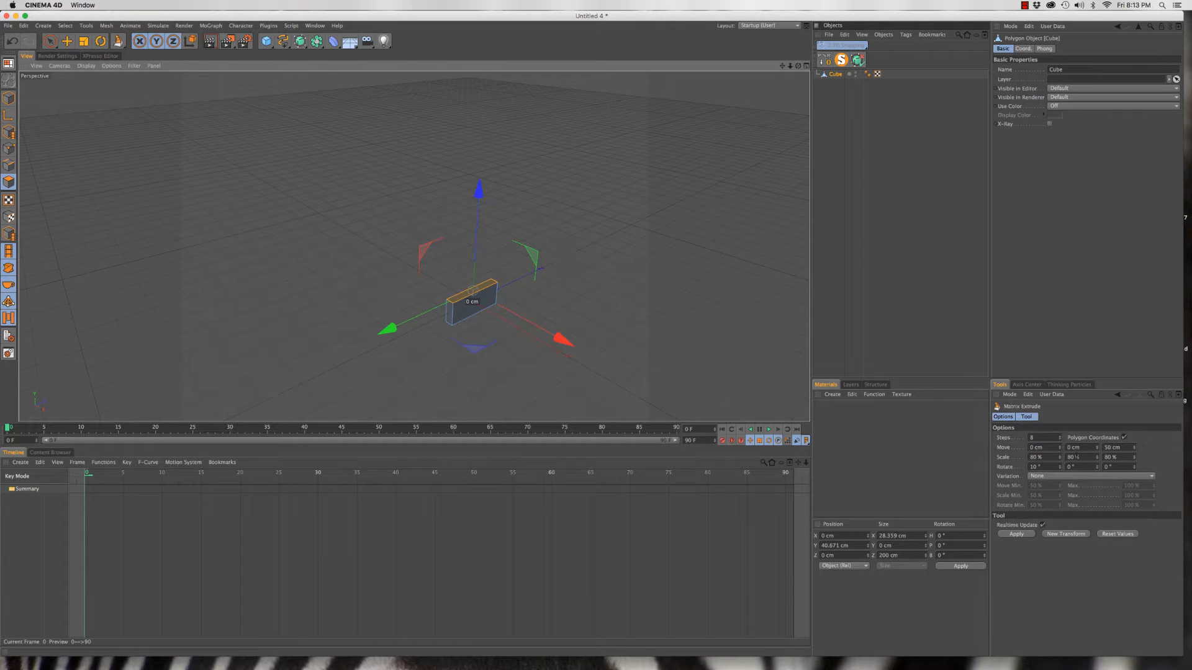
double_click(1034, 440)
text(3)
click(1034, 467)
text(0)
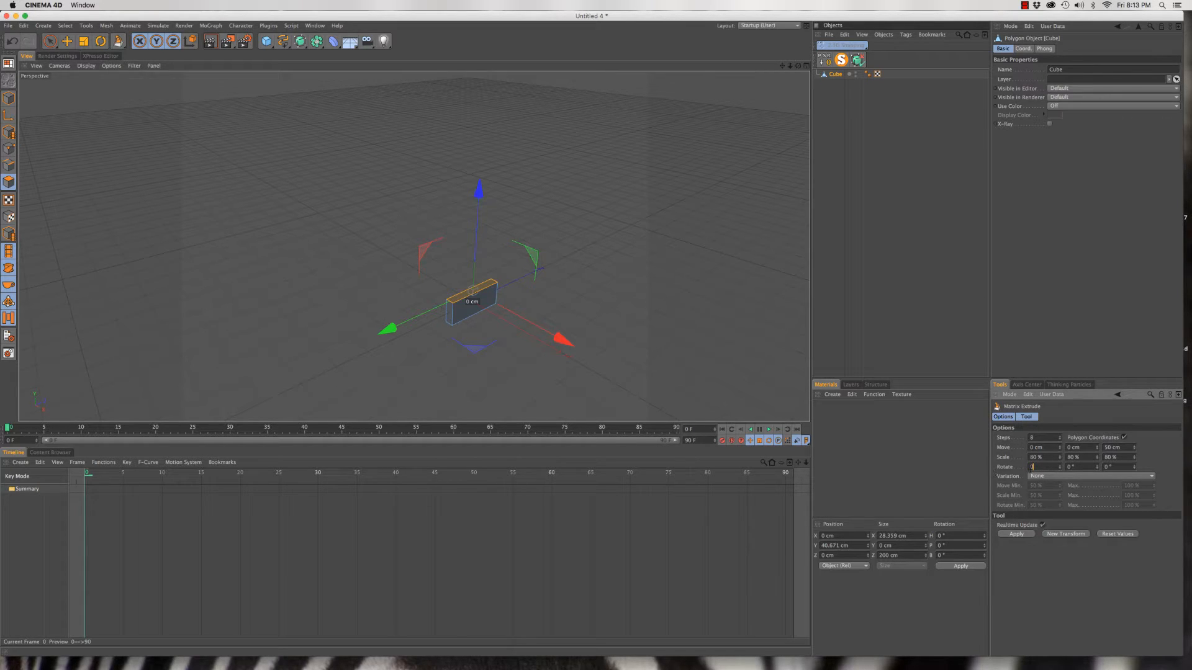
Set the Matrix Extrude scale to 98% on all three axes and extrude the top face by about 68.8 cm per step
click(1033, 458)
text(98)
key(Tab)
text(98)
key(Tab)
text(98)
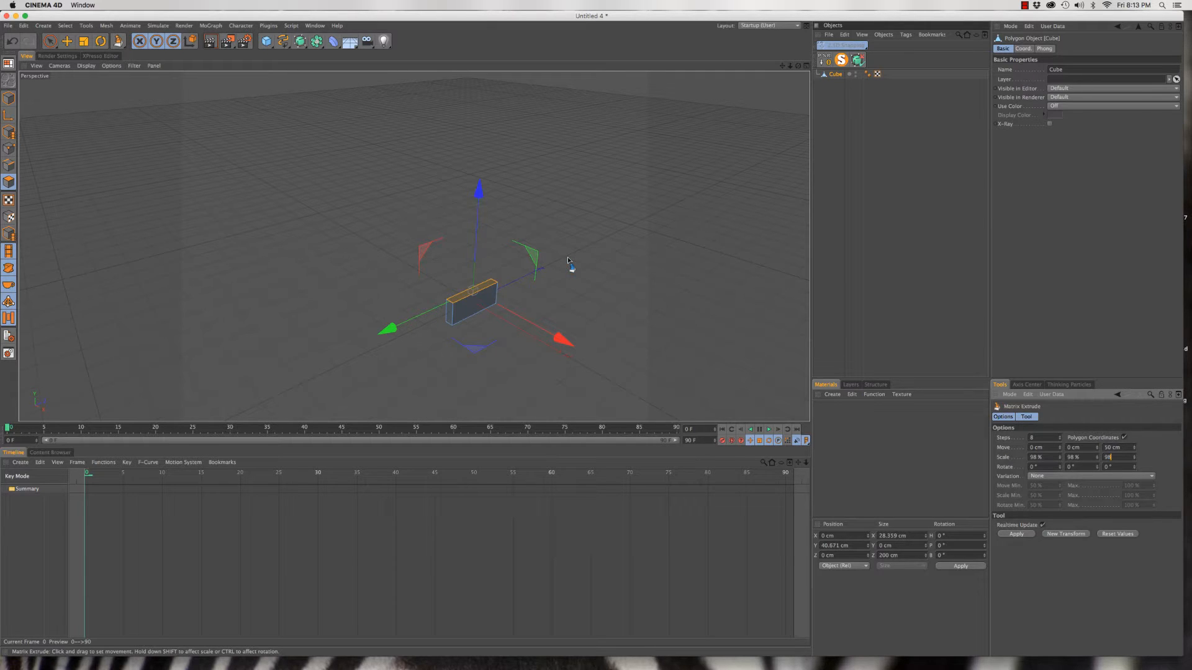
key(Return)
drag(410, 248, 434, 248)
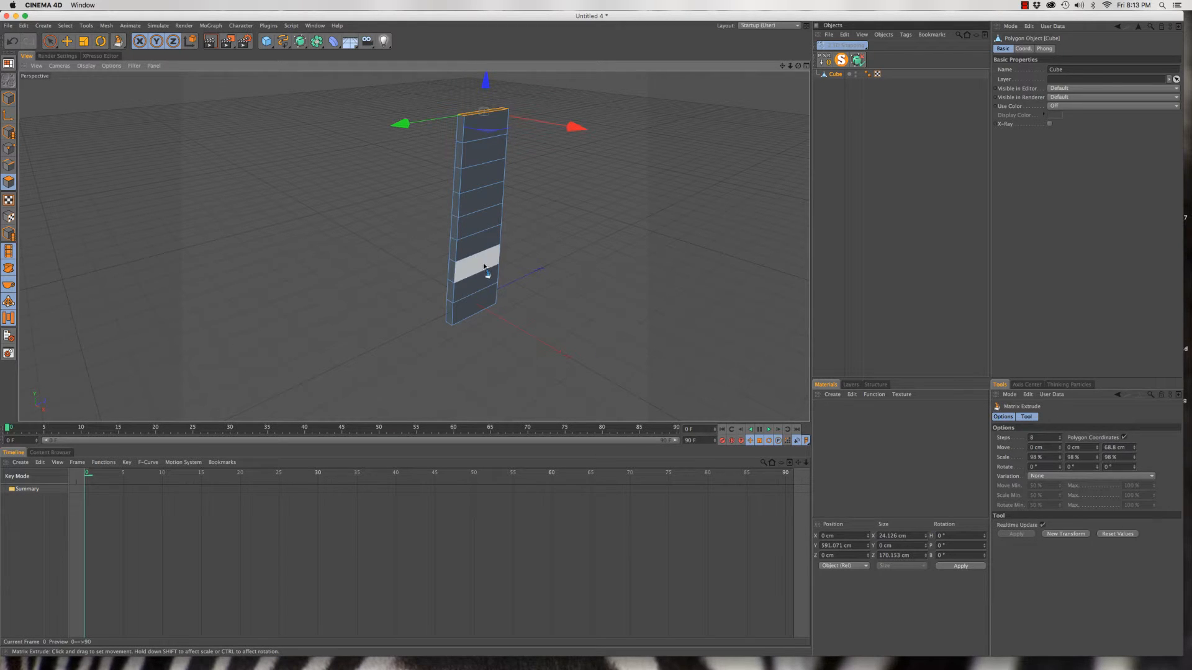
Set the Matrix Extrude to 30 steps and its Z move to about 27.2 cm
mouse_move(481, 270)
alt+mouse_down()
mouse_move(477, 251)
mouse_move(480, 266)
alt+mouse_up()
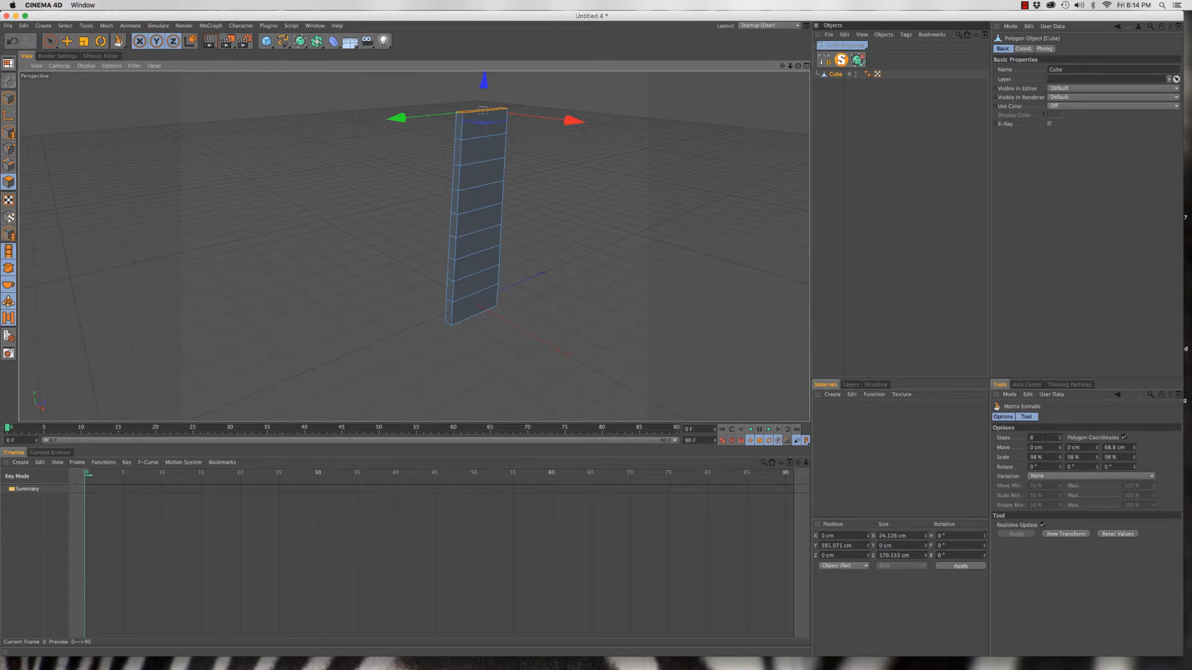
drag(1046, 440, 1009, 437)
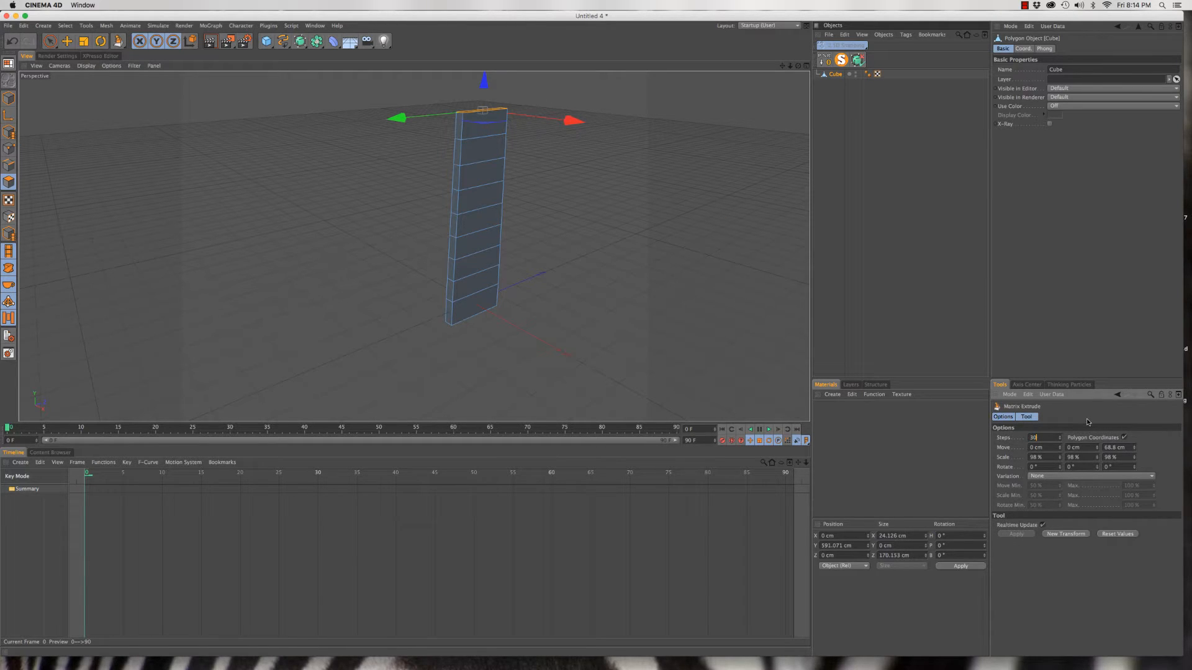
text(30)
key(Return)
alt+right_drag(411, 216, 400, 295)
alt+middle_drag(465, 236, 432, 383)
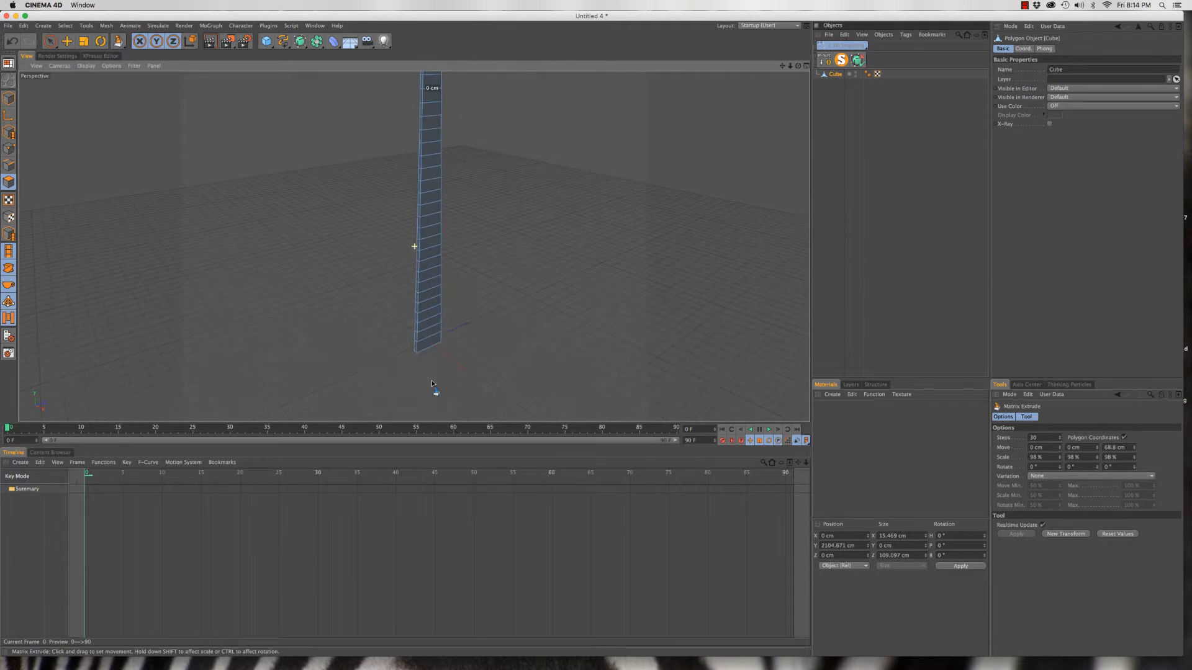
alt+right_drag(433, 383, 525, 243)
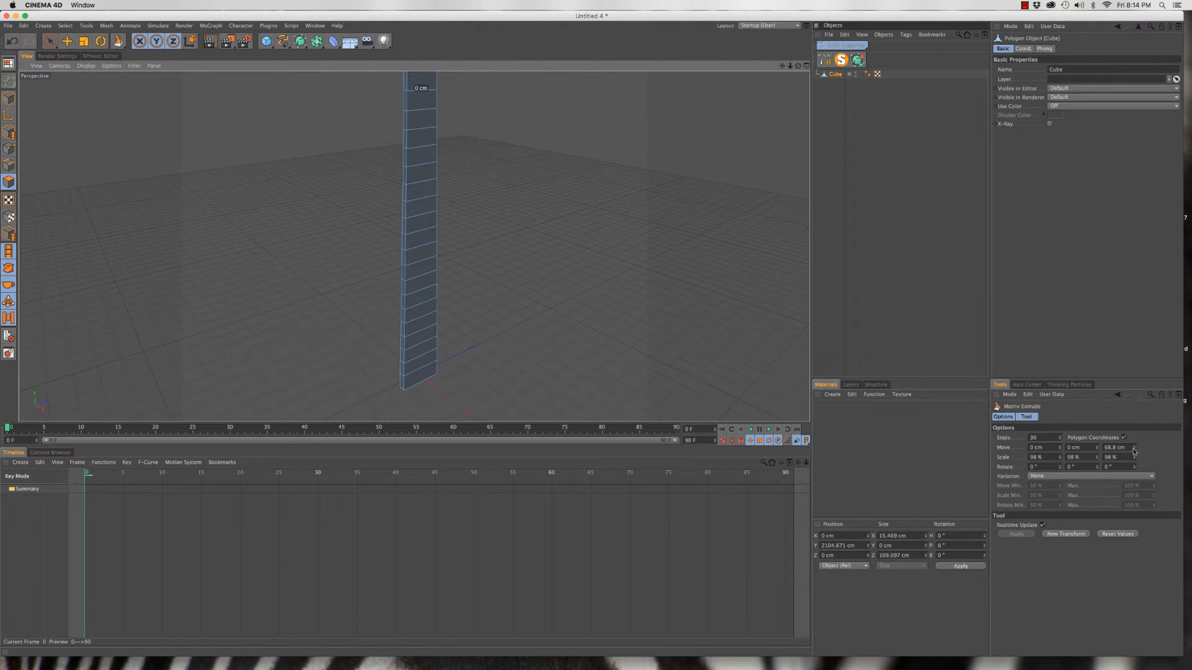
drag(1135, 450, 1135, 462)
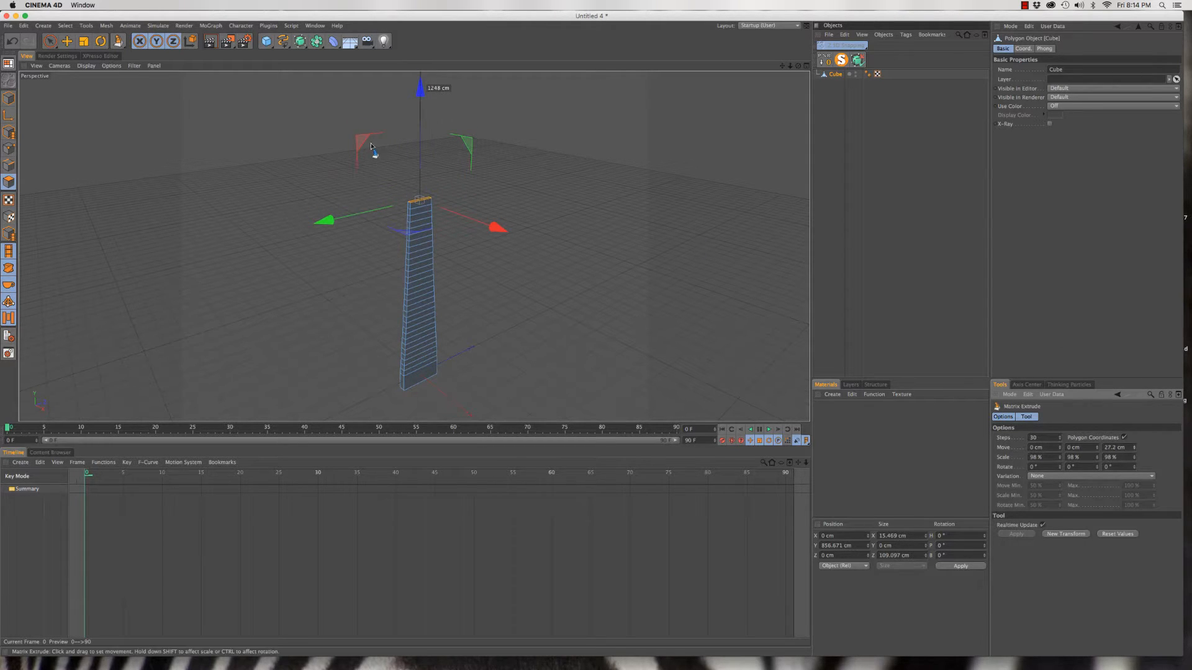
alt+drag(418, 199, 410, 280)
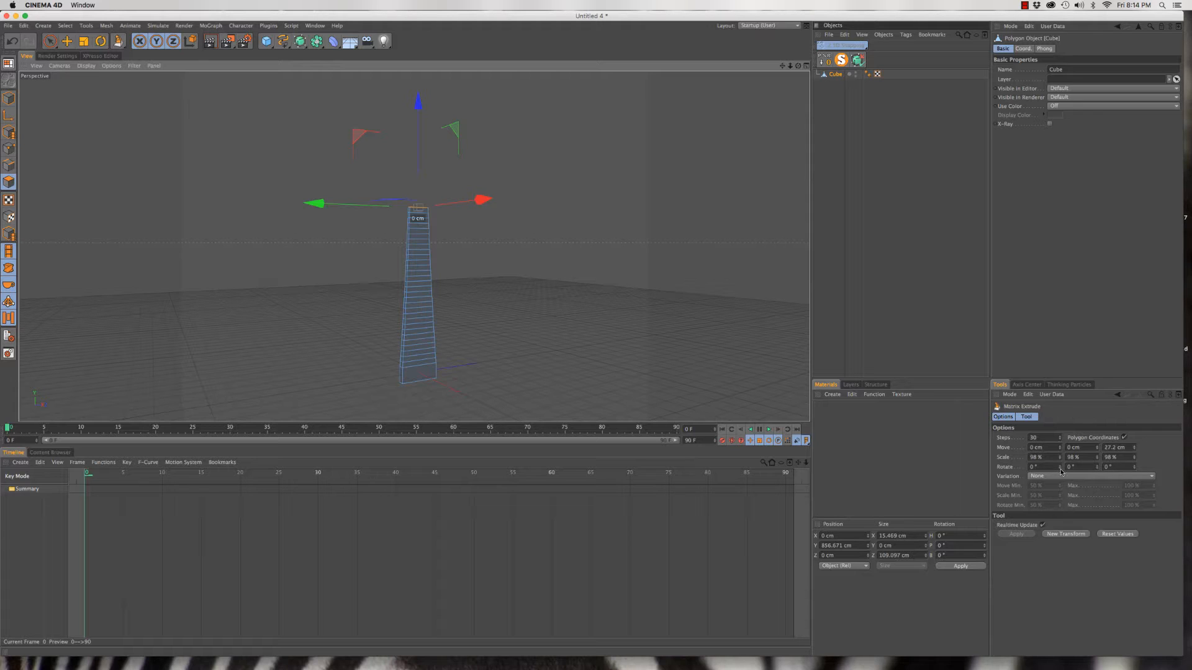
Try a first rotation value of about -117° on the Matrix Extrude, and reset it to 0°
drag(1059, 469, 1060, 527)
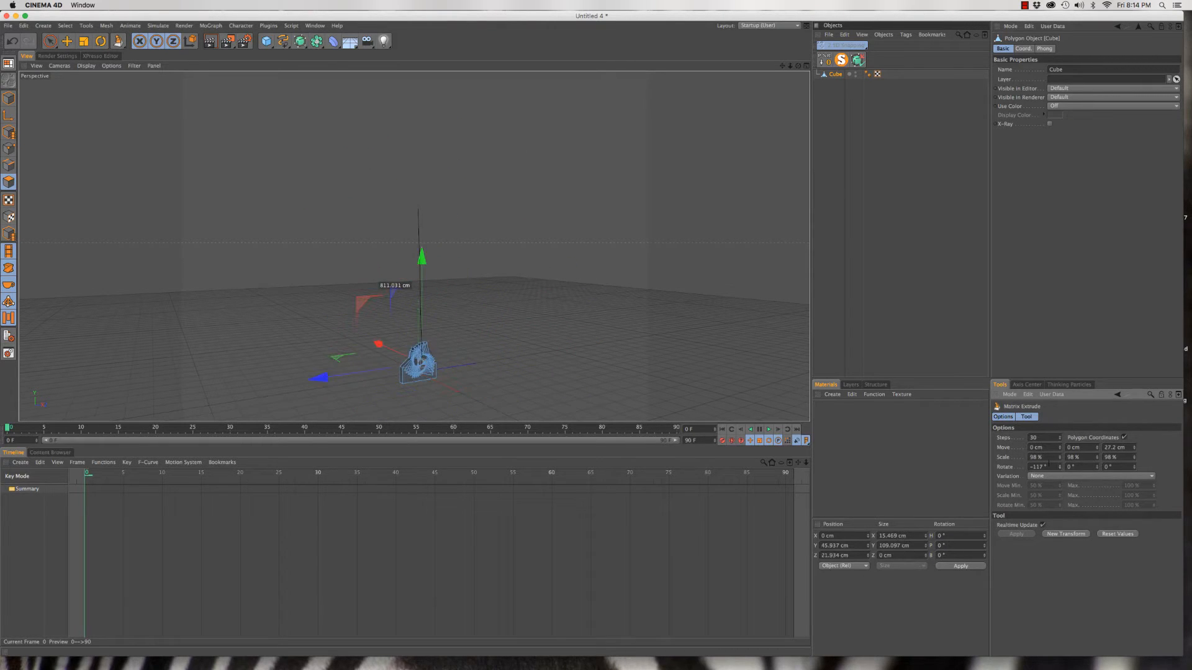
drag(1047, 467, 1036, 467)
text(0)
key(Return)
Try bending the extrusion with different second rotation values such as -1°, and restore the value to 0°
click(1097, 469)
mouse_move(1097, 469)
mouse_down()
mouse_move(1097, 494)
mouse_move(1088, 467)
mouse_up()
text(-1)
key(Down)
key(Down)
key(Down)
key(Down)
key(Up)
key(Up)
key(Up)
key(Up)
key(Up)
key(Up)
key(Up)
key(Up)
key(Up)
key(Down)
key(Down)
key(Down)
key(Down)
key(Down)
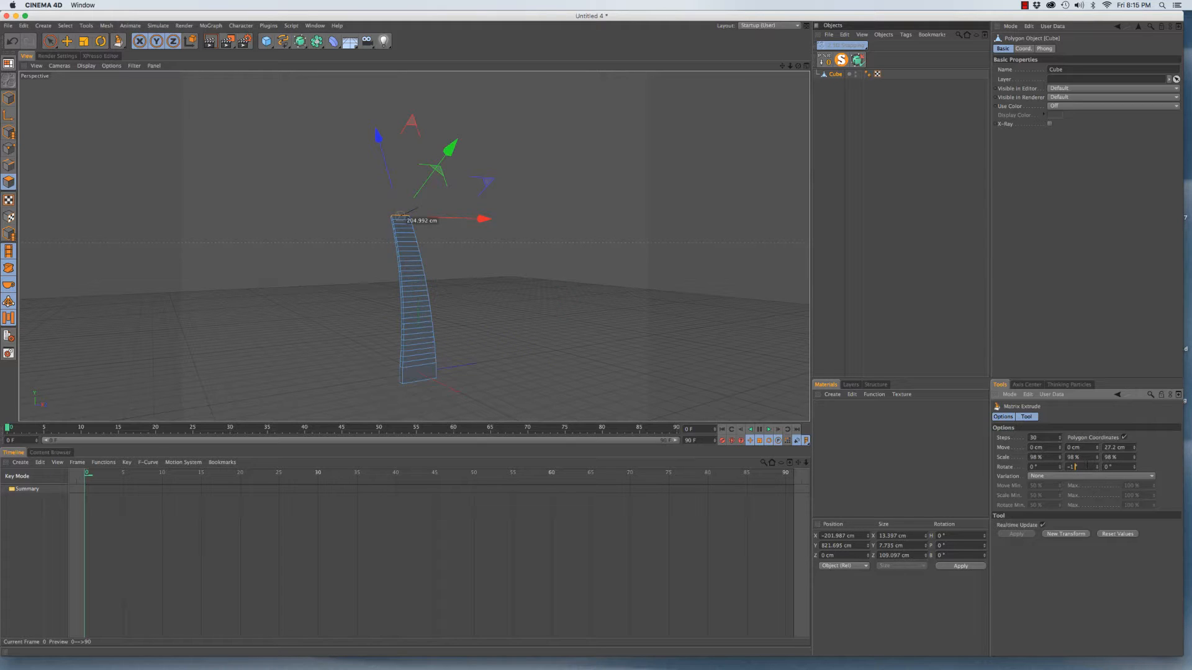
key(Up)
key(Return)
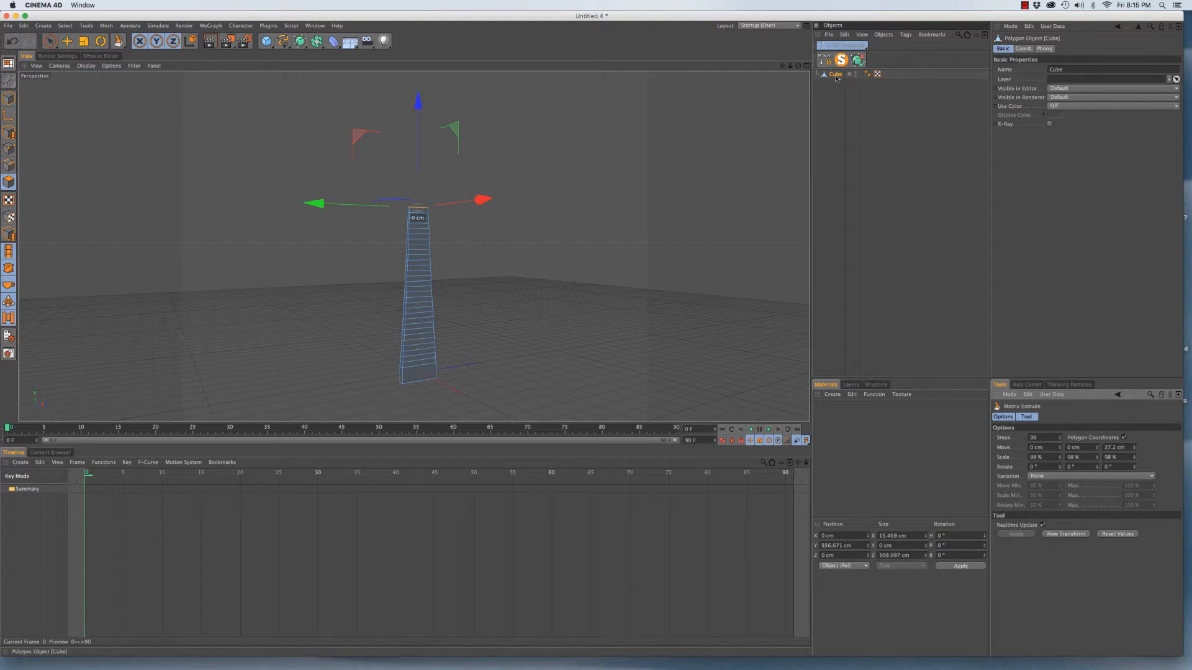
Deselect the cube and set the viewport display to Gouraud Shading (Lines)
click(841, 127)
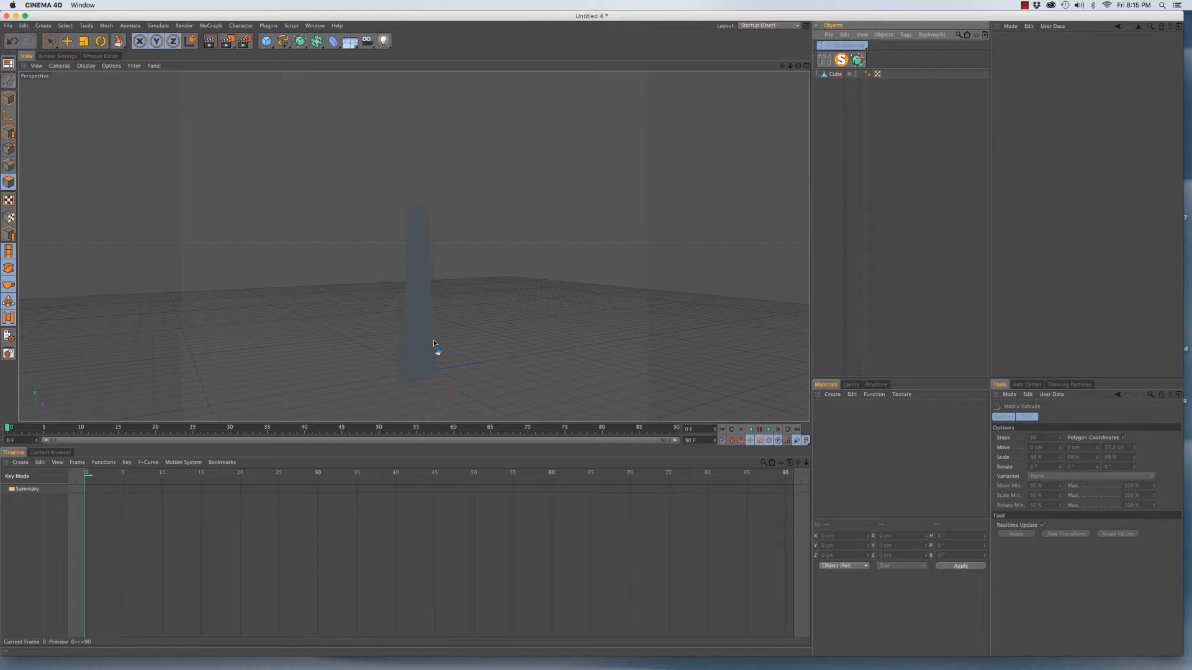
click(86, 65)
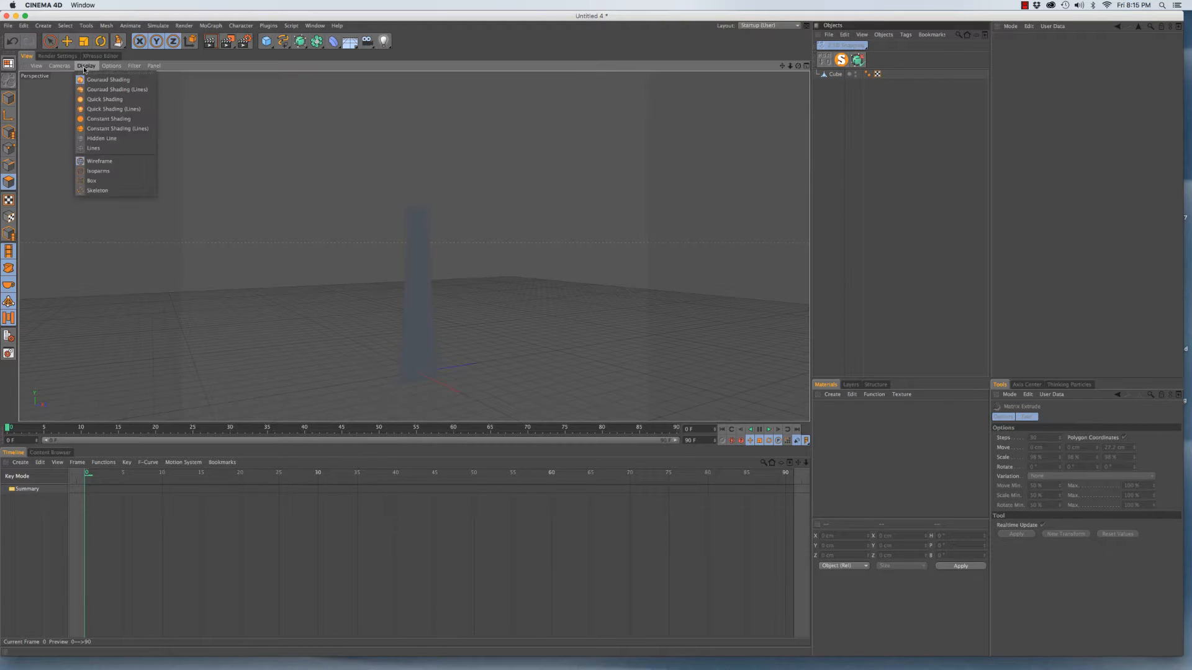
click(126, 91)
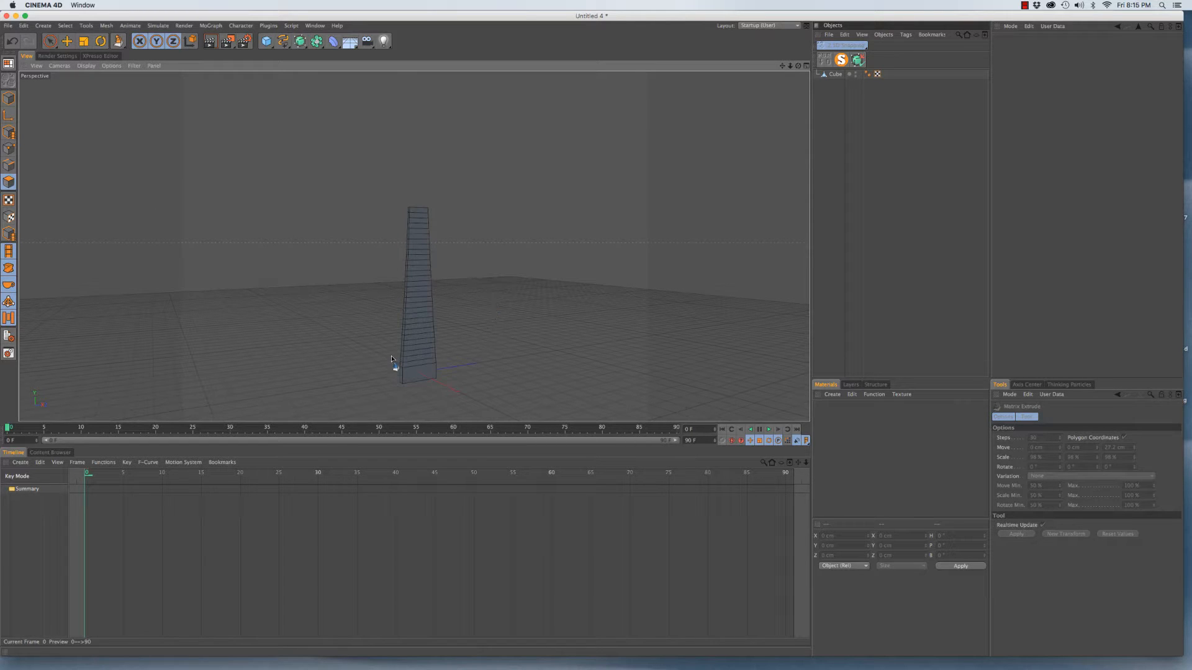
alt+right_drag(404, 345, 429, 356)
mouse_move(413, 365)
alt+mouse_down()
mouse_move(438, 375)
mouse_move(414, 245)
alt+mouse_up()
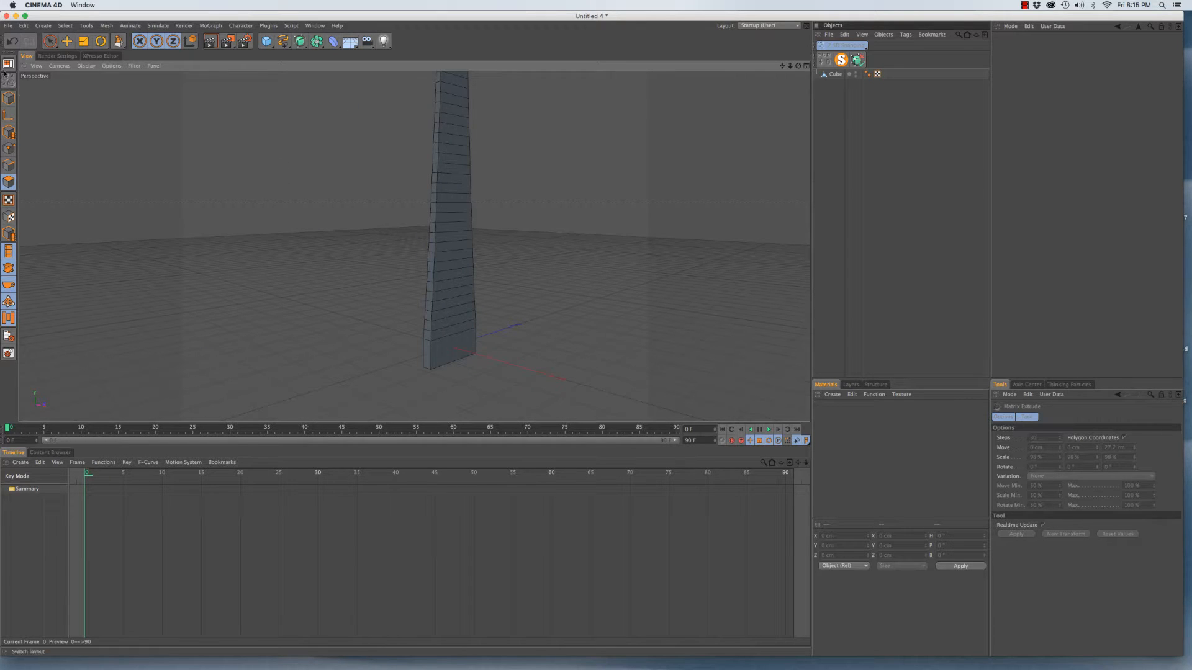
Activate Live Selection and reselect the cube object for picking its polygons
click(49, 42)
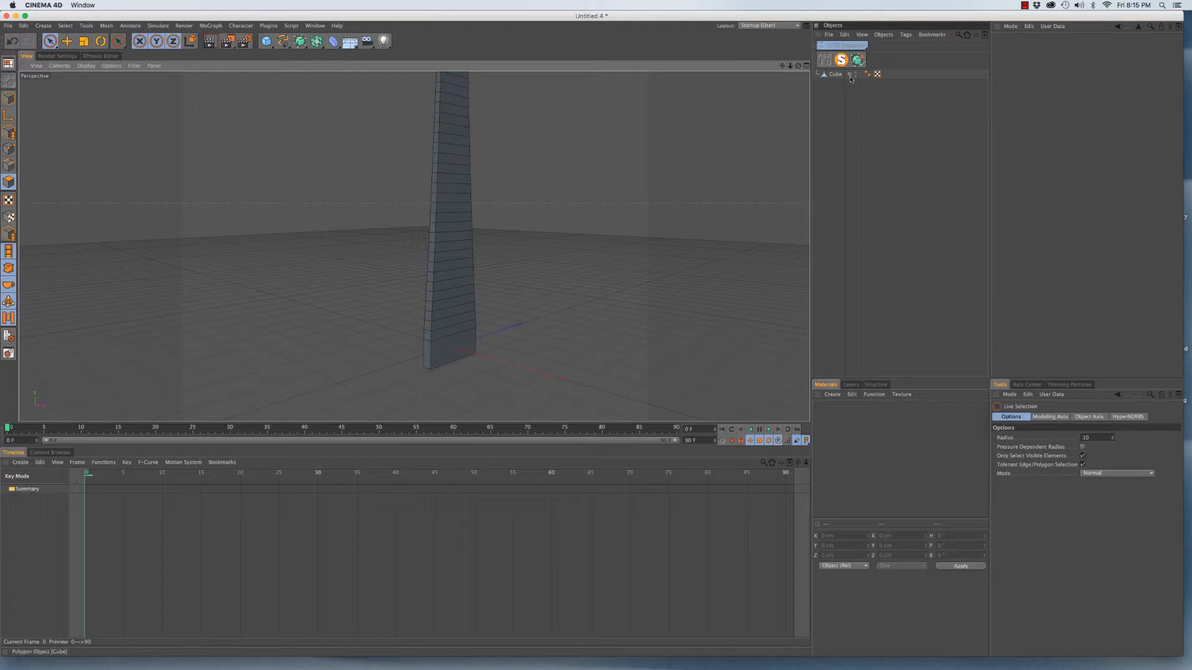
click(437, 298)
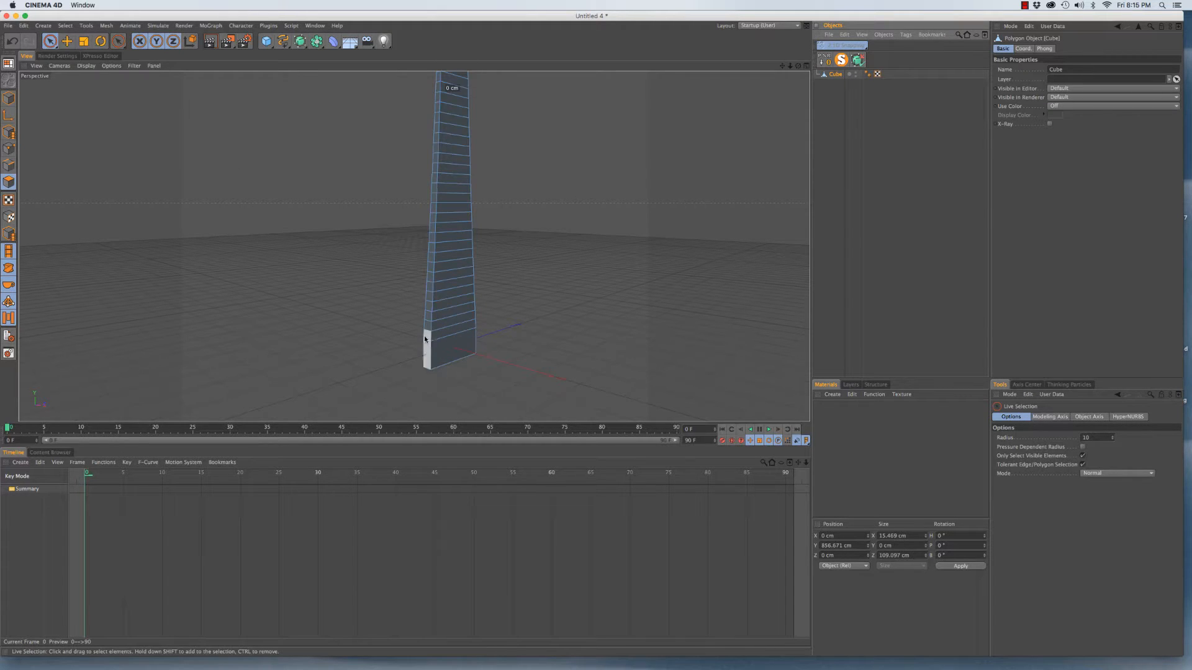
scroll(425, 338, up, 2)
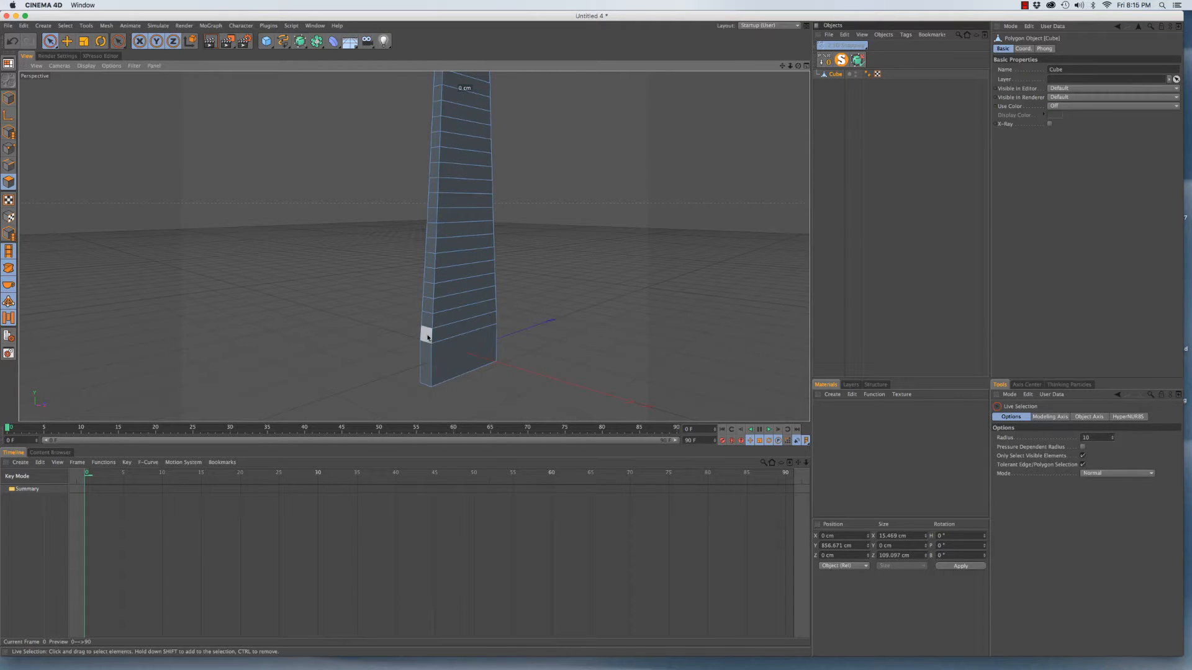
Try selecting alternate polygons up the narrow side of the tower, and undo the last selection change
click(426, 335)
shift+click(427, 306)
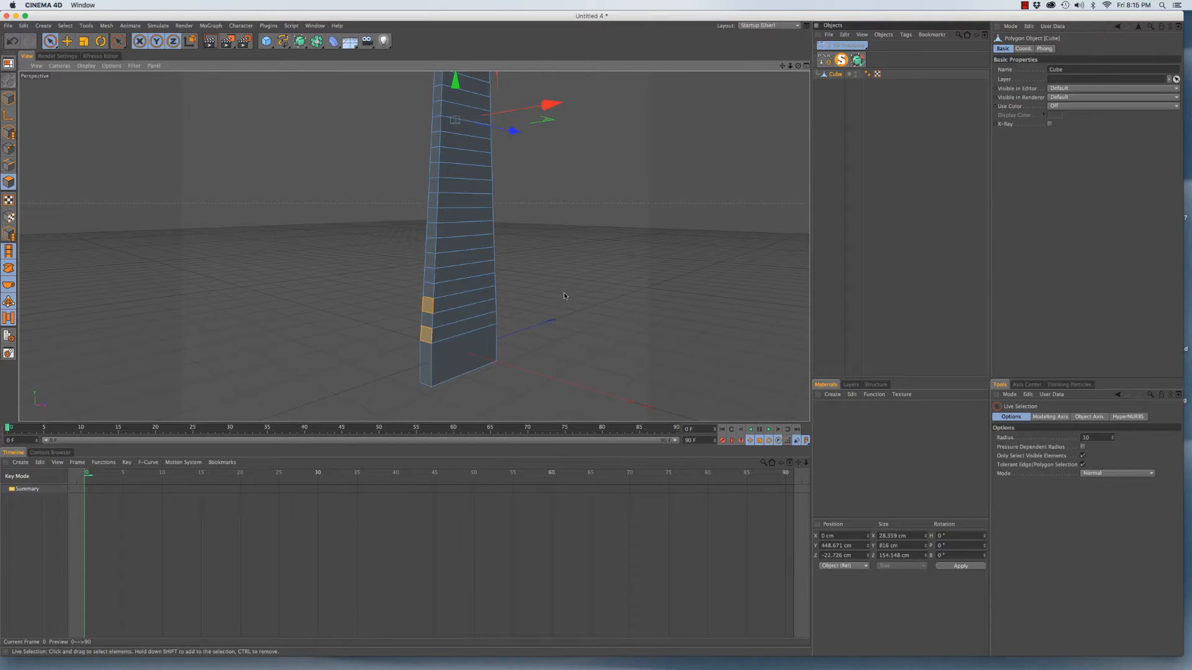
click(424, 333)
key(super+z)
click(276, 27)
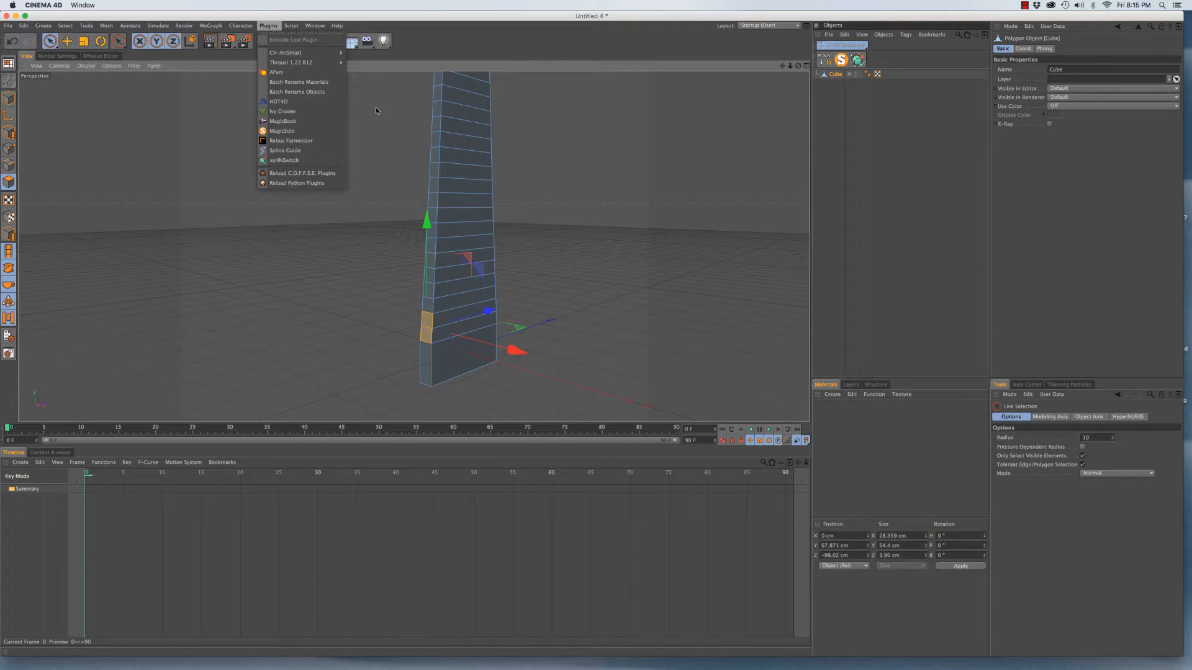
click(436, 53)
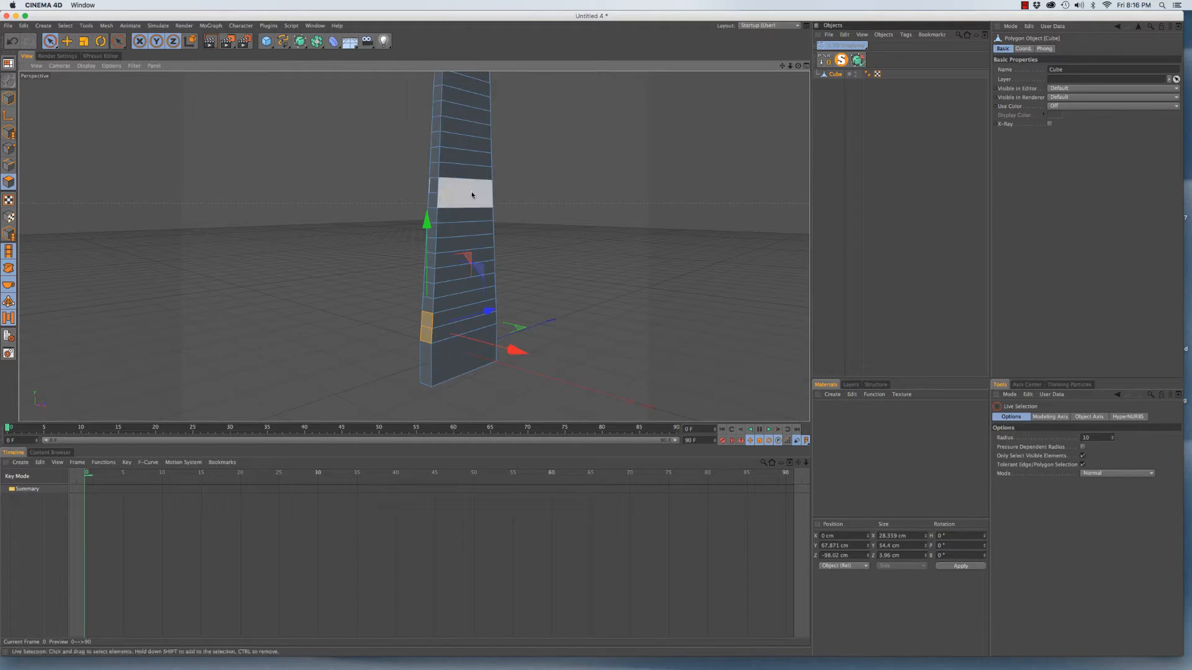
click(291, 25)
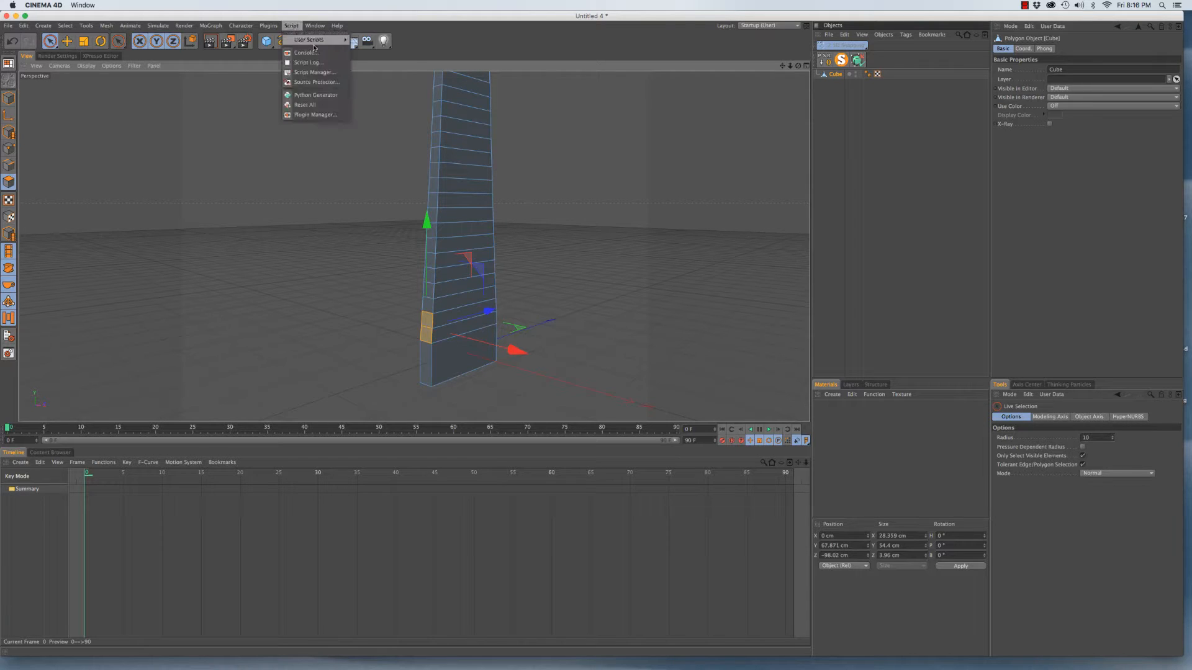
mouse_move(329, 41)
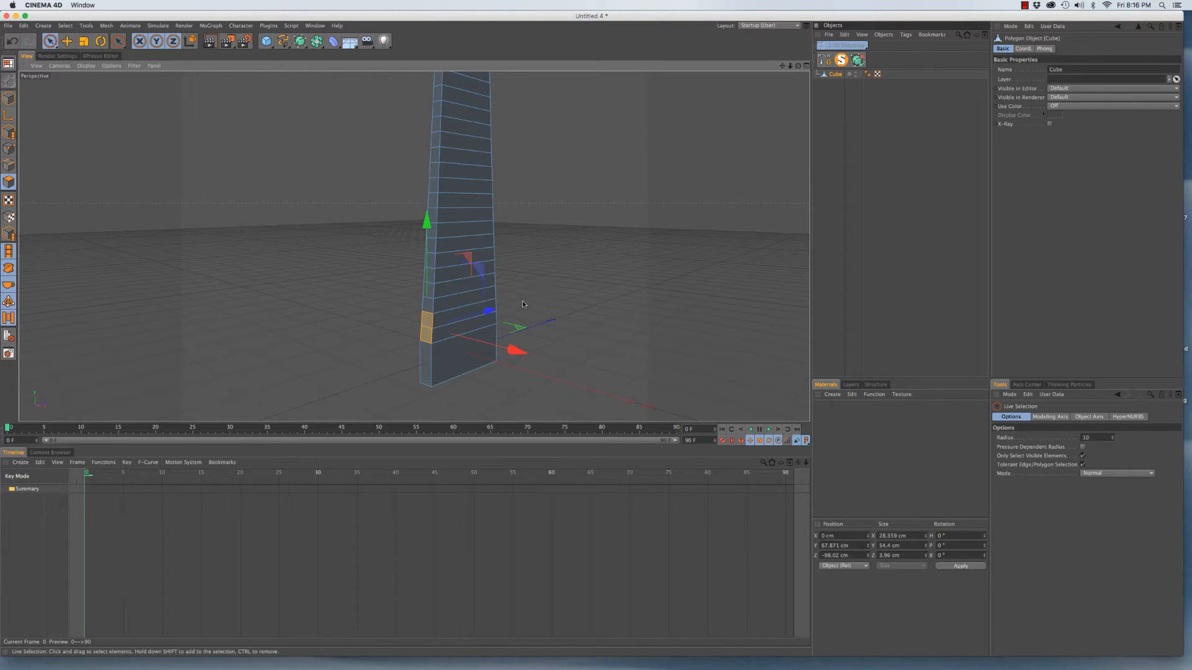
Clear the previous polygon selection and select the first two alternating polygons above the base on the tower's narrow side
alt+drag(515, 293, 567, 329)
key(Return)
scroll(484, 391, up, 2)
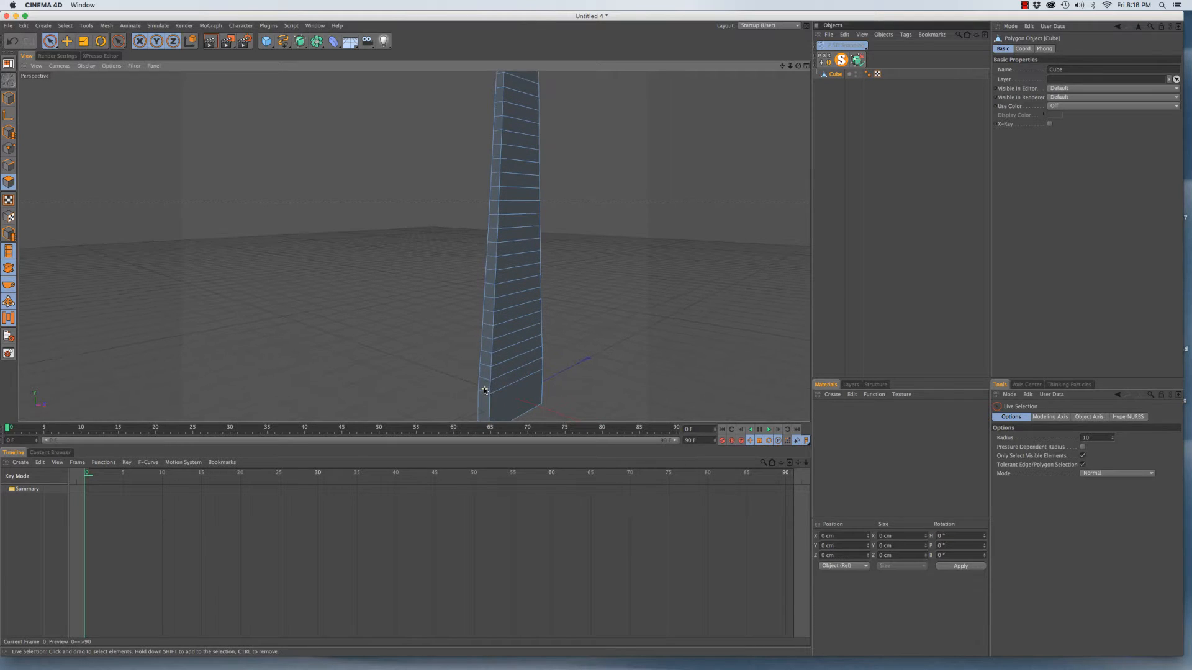
click(484, 388)
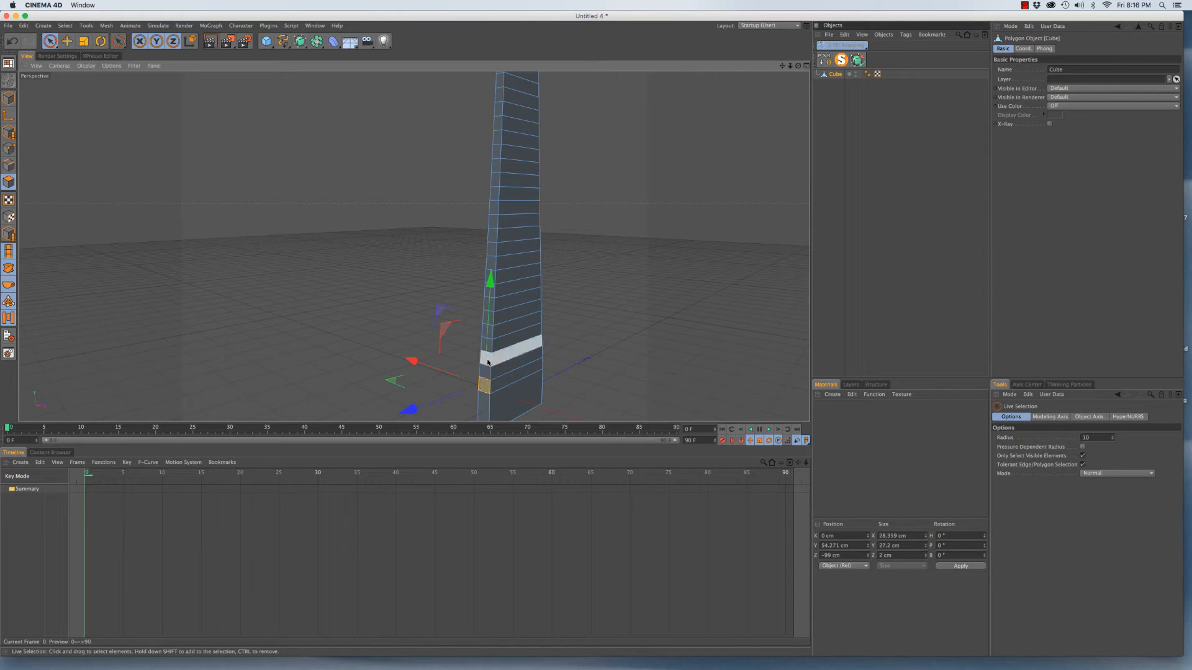
shift+click(488, 363)
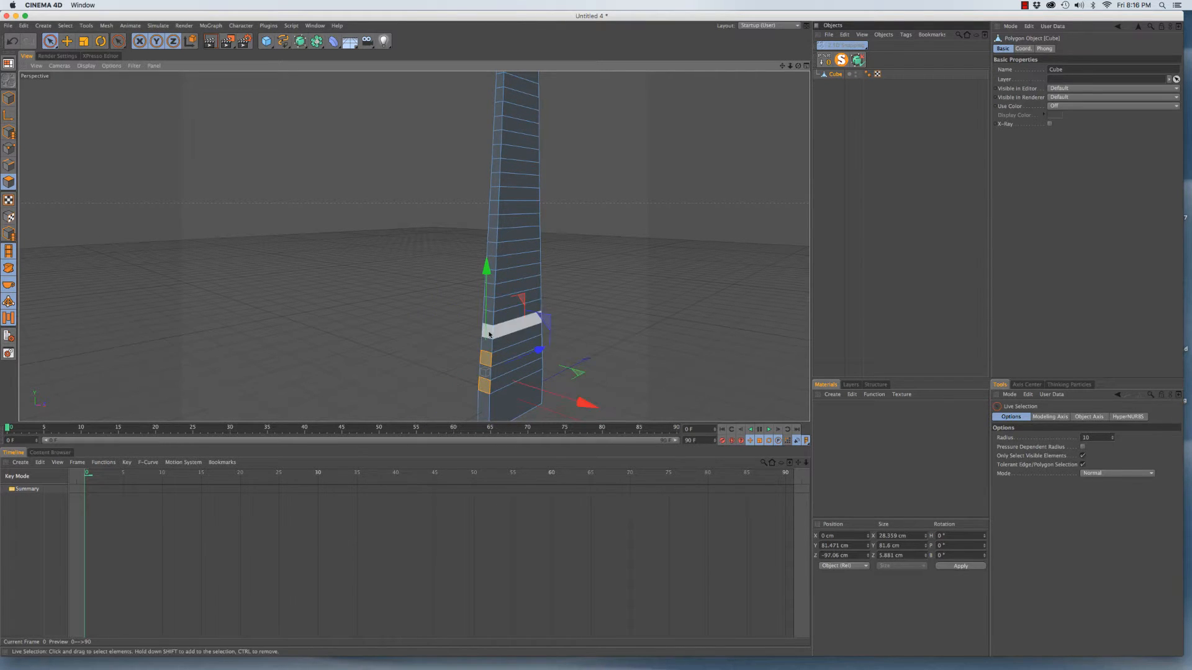
In the Front view, add the third and fourth alternating polygons of the narrow side to the selection
key(F3)
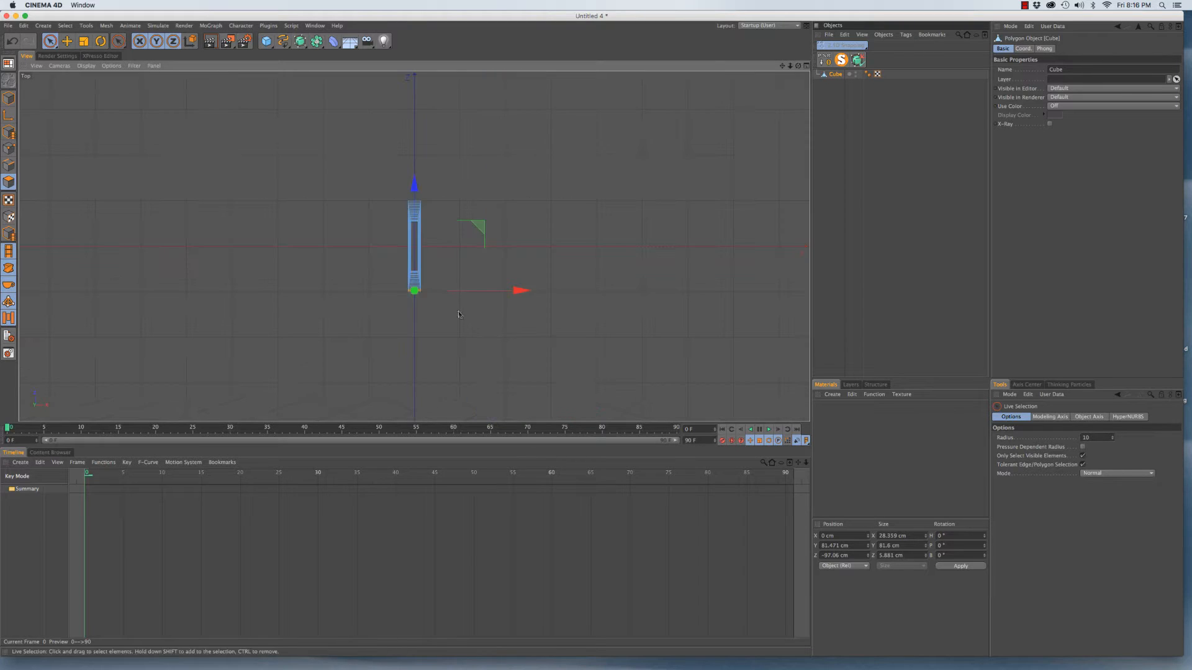
scroll(403, 244, up, 5)
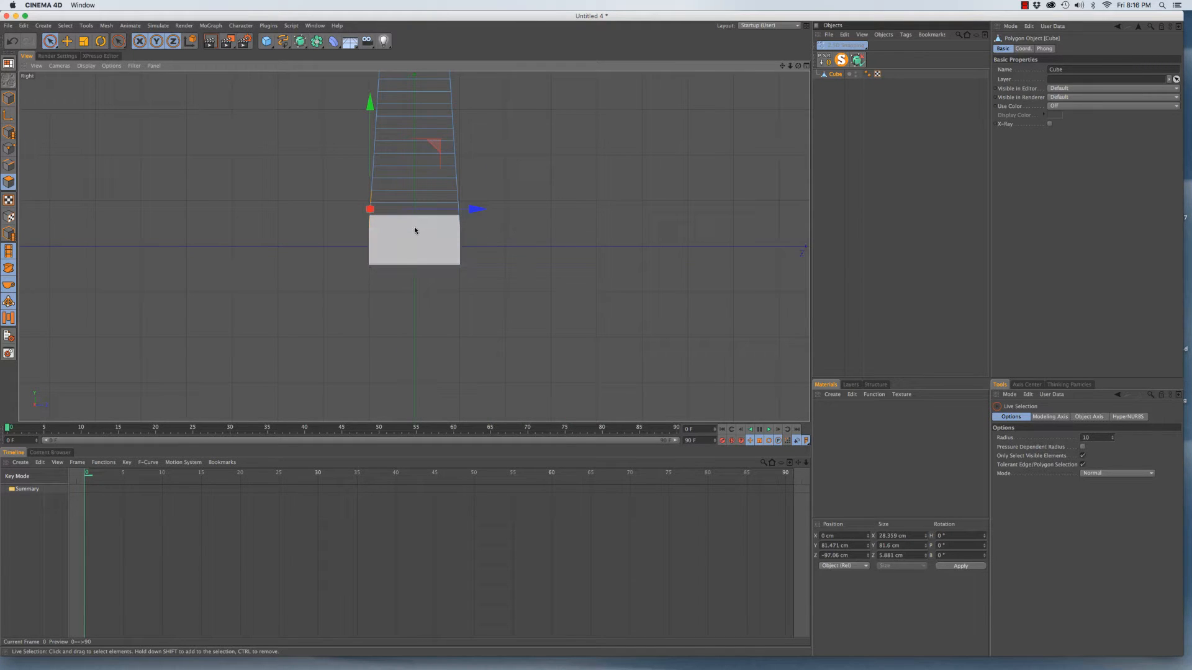
key(F4)
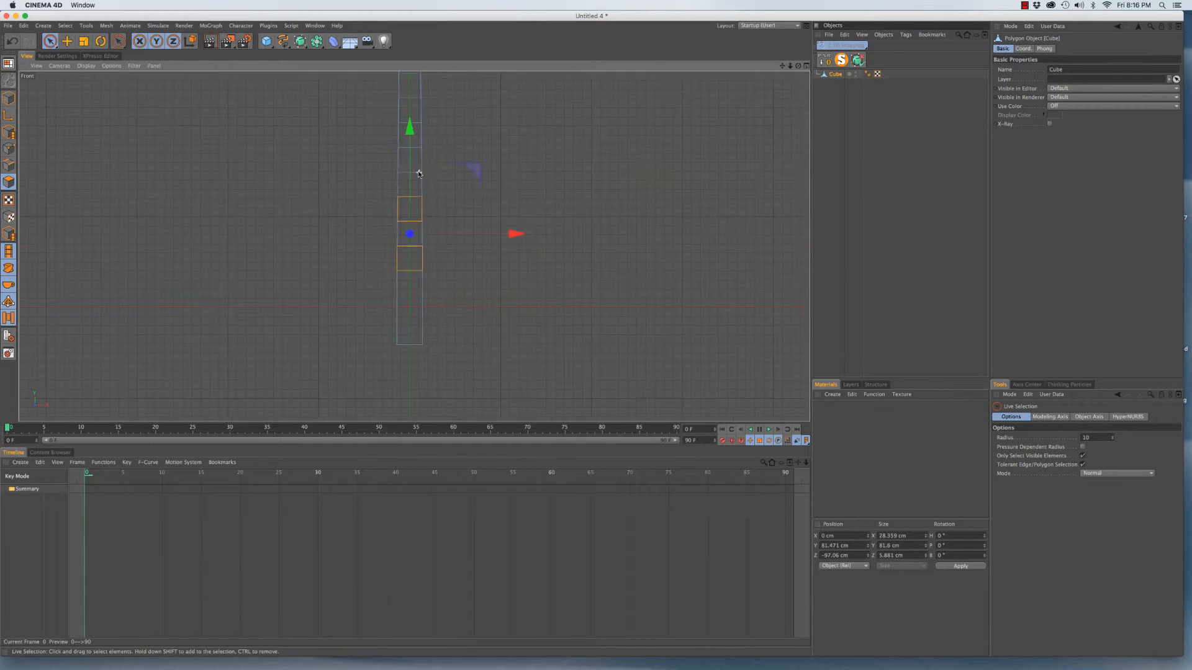
shift+click(414, 167)
shift+click(410, 111)
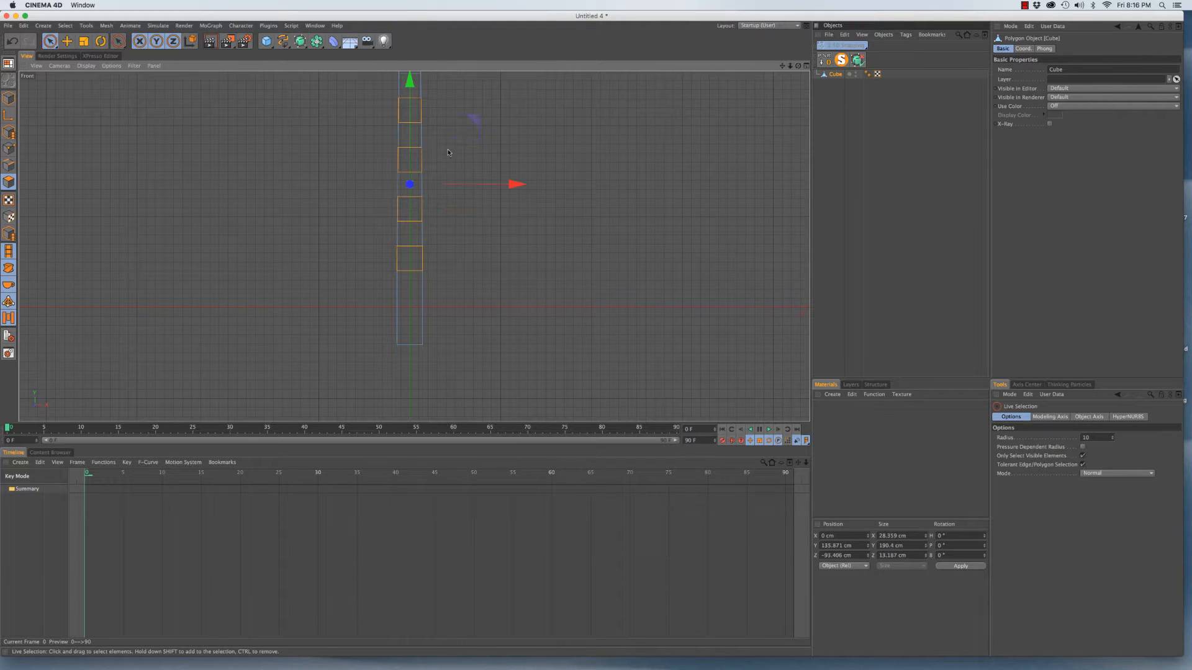
Extend the selection up the middle of the narrow side with eight more alternating polygons
alt+middle_drag(466, 183, 469, 350)
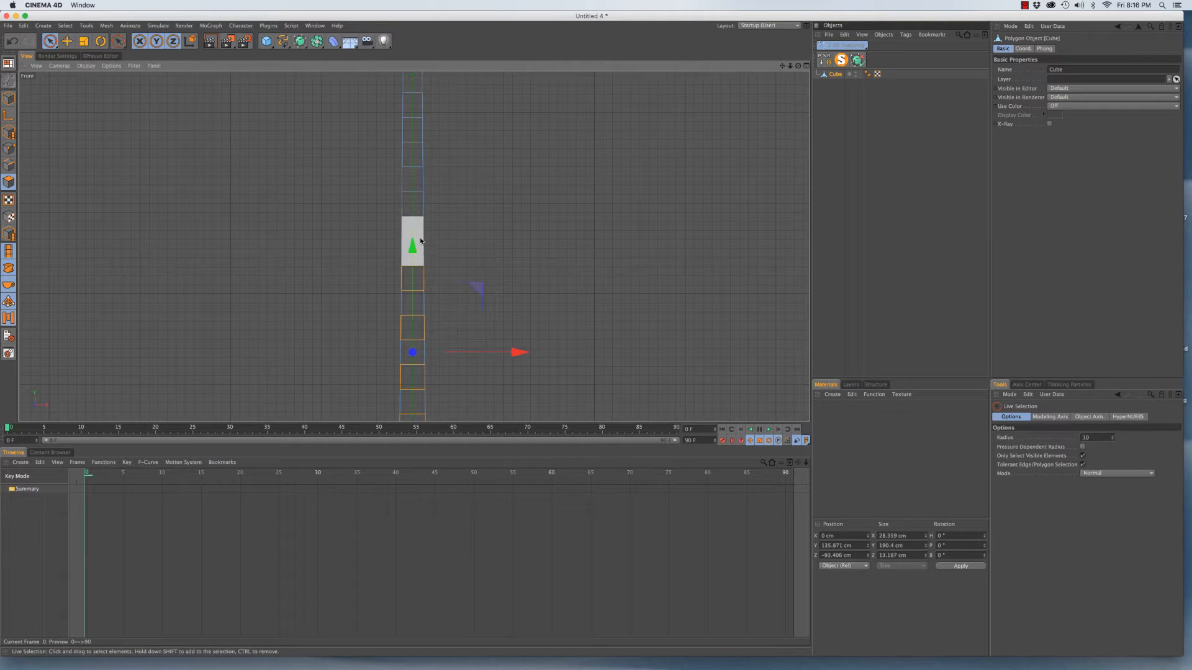
shift+click(412, 229)
shift+click(409, 182)
shift+click(413, 130)
shift+click(412, 84)
alt+middle_drag(460, 211, 459, 441)
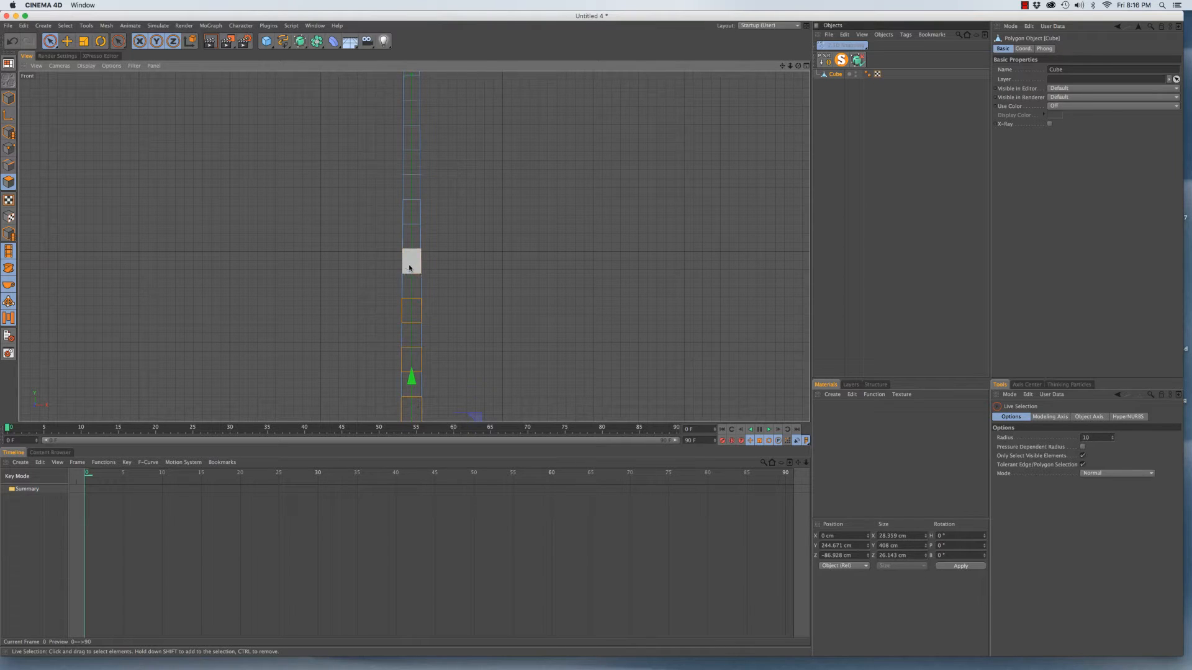
shift+click(412, 261)
shift+click(414, 219)
shift+click(411, 162)
shift+click(412, 113)
Add the last three alternating polygons near the tower's top to the selection and return to the Perspective view
scroll(471, 173, down, 3)
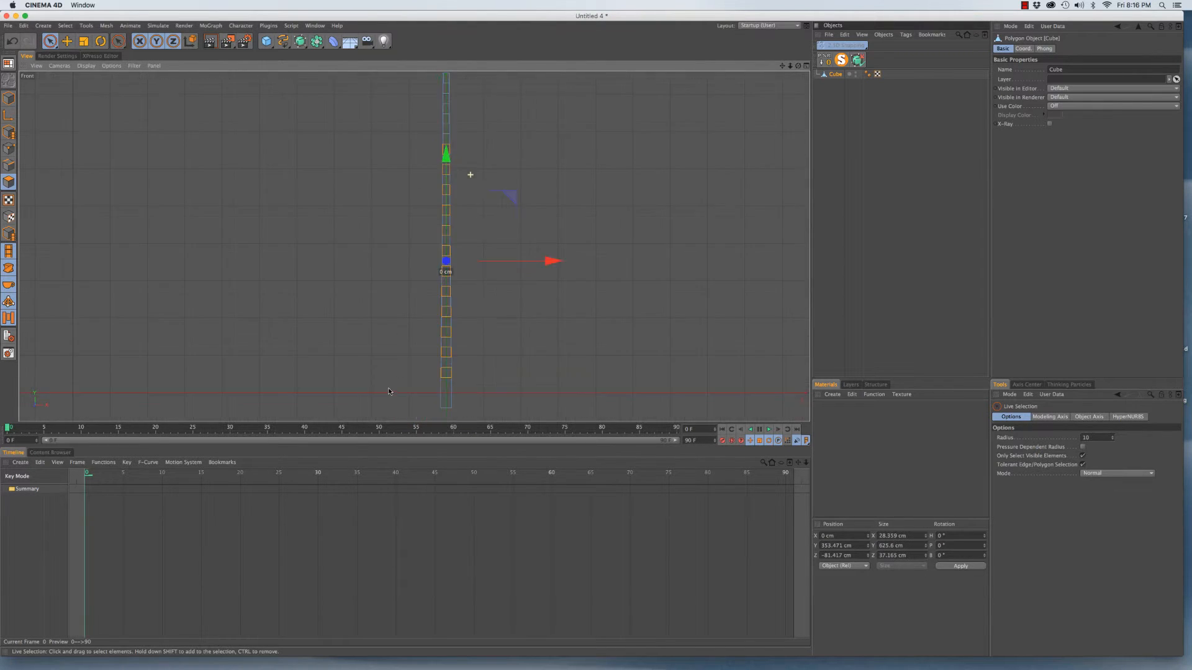
alt+middle_drag(478, 238, 468, 368)
alt+right_drag(441, 278, 508, 241)
shift+click(425, 242)
shift+click(424, 193)
shift+click(426, 163)
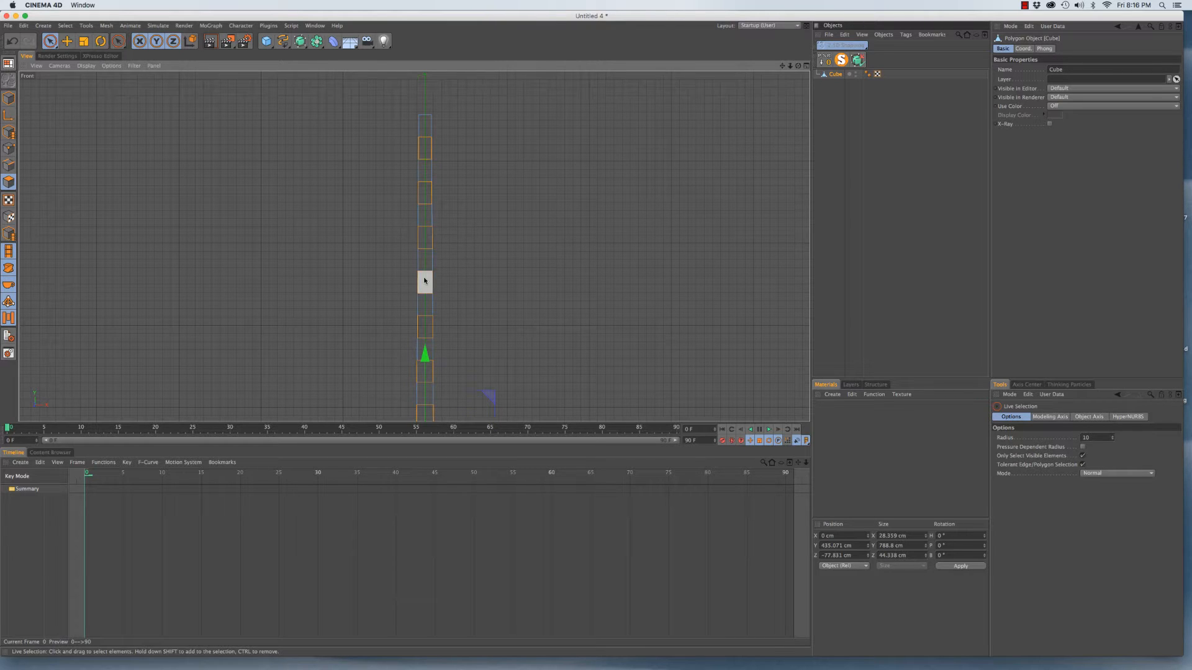
key(F1)
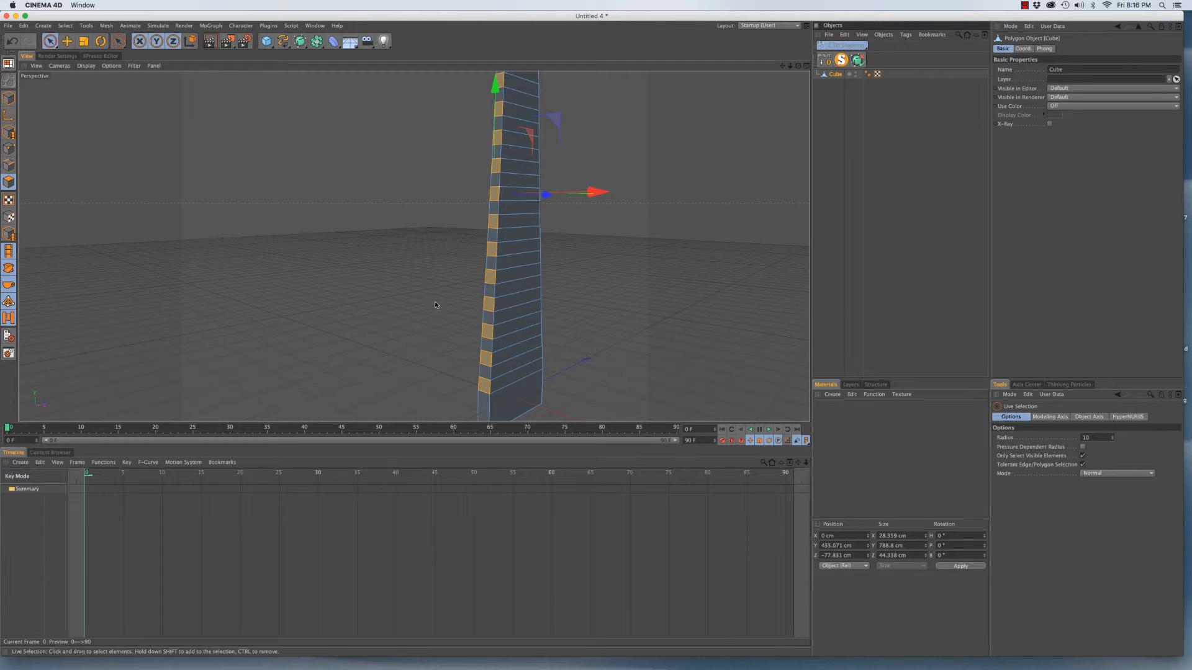
Add the six lowest alternating polygons above the base on the tower's opposite narrow side to the selection
alt+drag(475, 286, 275, 288)
alt+middle_drag(499, 332, 431, 241)
shift+drag(472, 305, 473, 289)
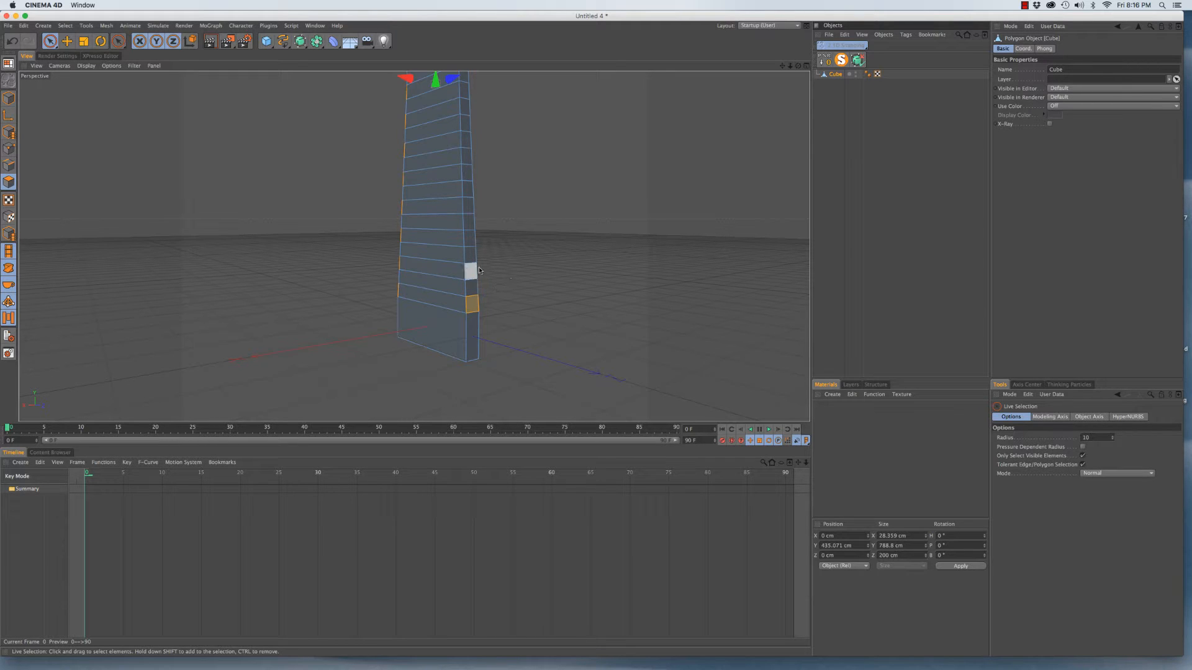
shift+click(469, 273)
shift+click(469, 239)
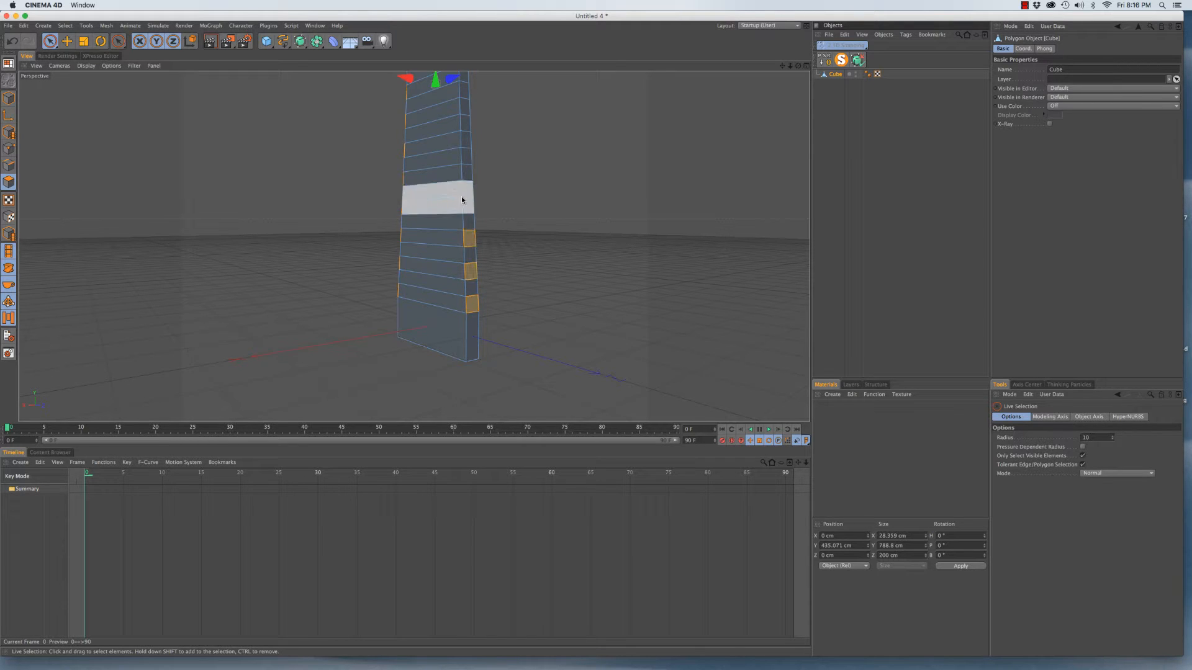
shift+click(470, 205)
shift+click(468, 173)
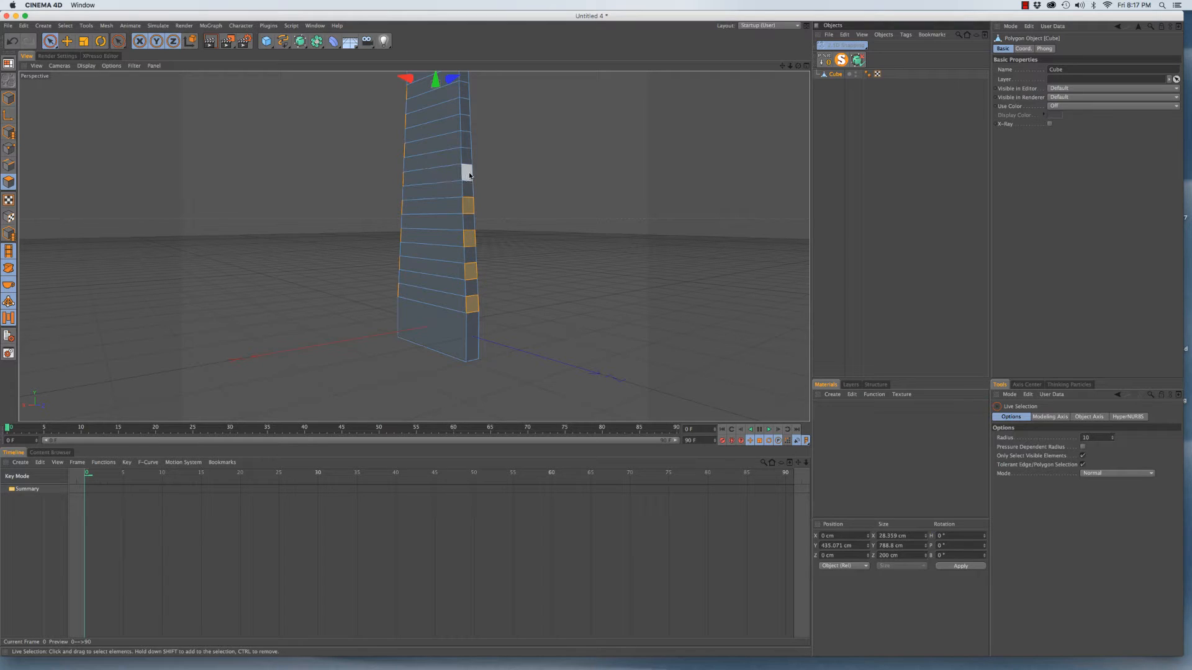
shift+click(466, 142)
Continue the alternating polygon selection up the middle section of the opposite narrow side
alt+middle_drag(468, 232, 449, 412)
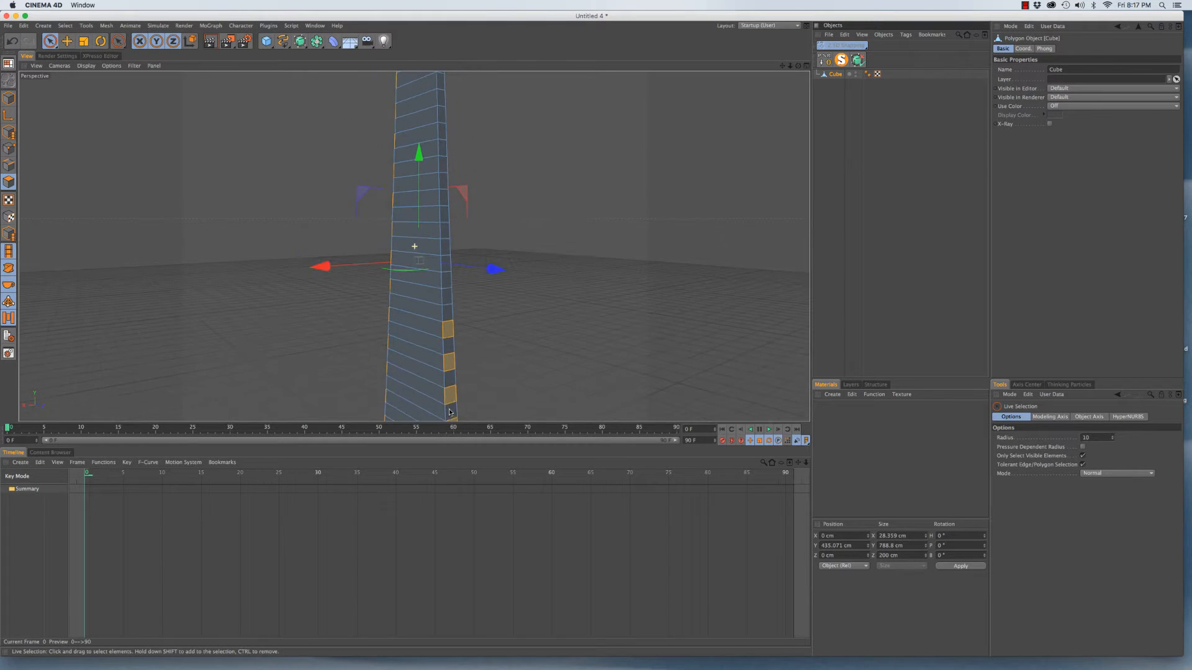
shift+click(449, 301)
shift+click(448, 268)
shift+click(447, 233)
shift+click(445, 200)
shift+click(444, 166)
ctrl+click(433, 136)
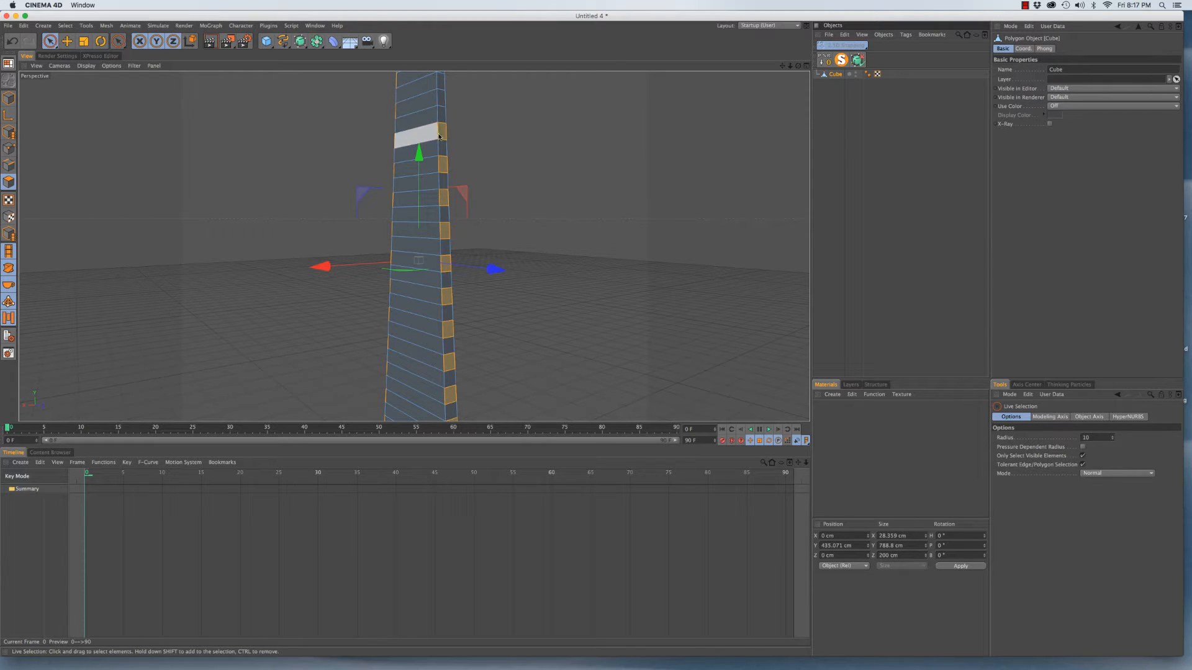
Add the remaining three alternating polygons up to the tower's top on the opposite narrow side
alt+middle_drag(438, 195, 423, 343)
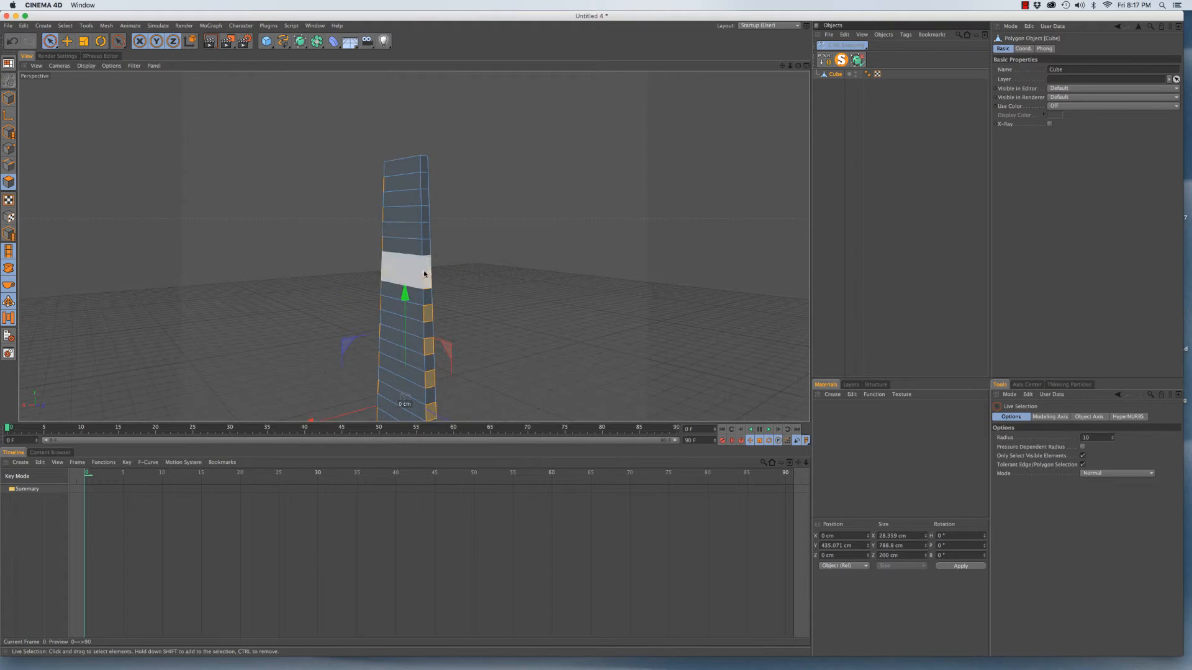
shift+click(427, 246)
shift+click(427, 214)
shift+click(426, 184)
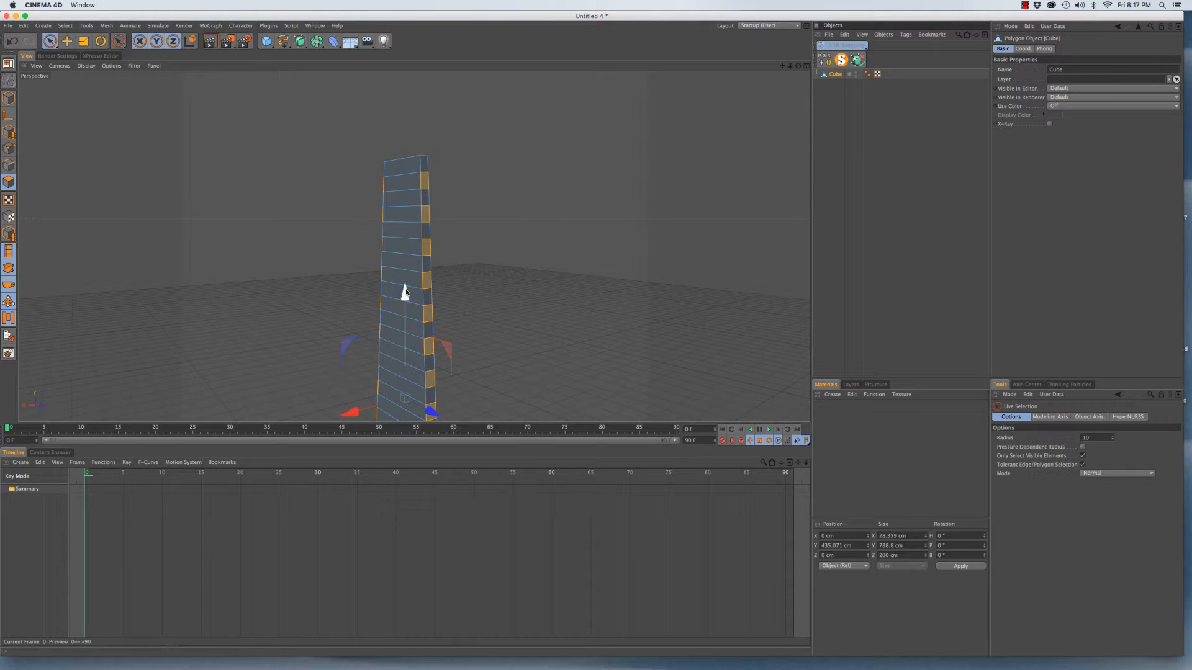
Extrude the selected polygons outward on both narrow sides with Matrix Extrude, using 3 steps
alt+drag(435, 281, 699, 259)
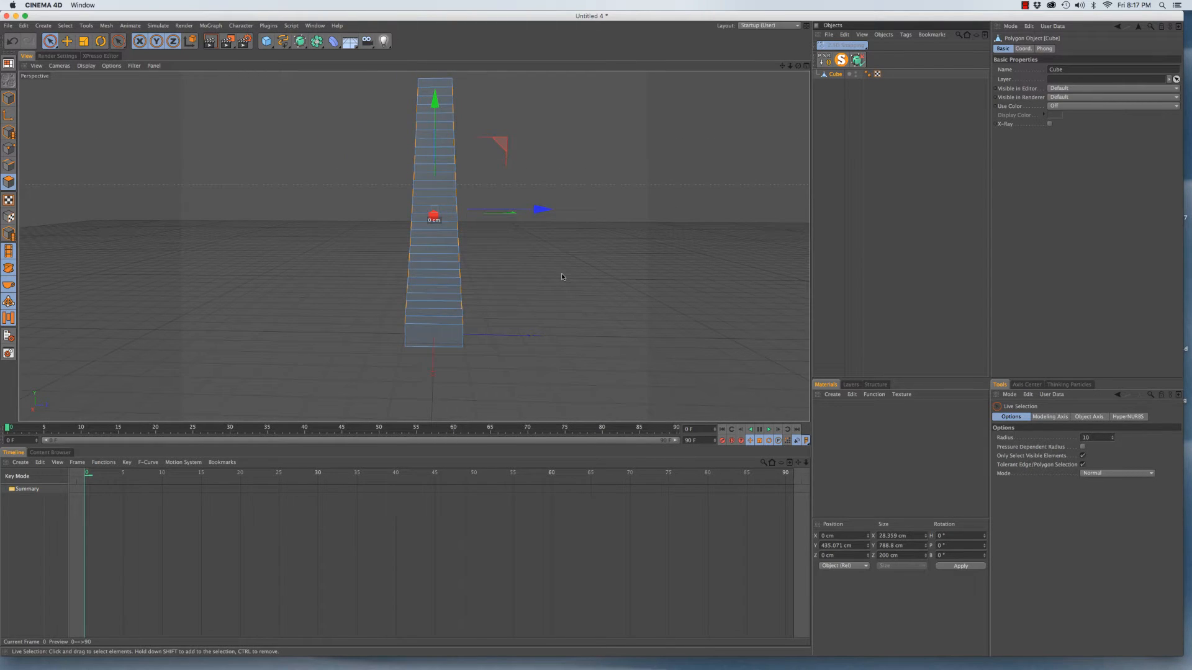
key(m)
key(x)
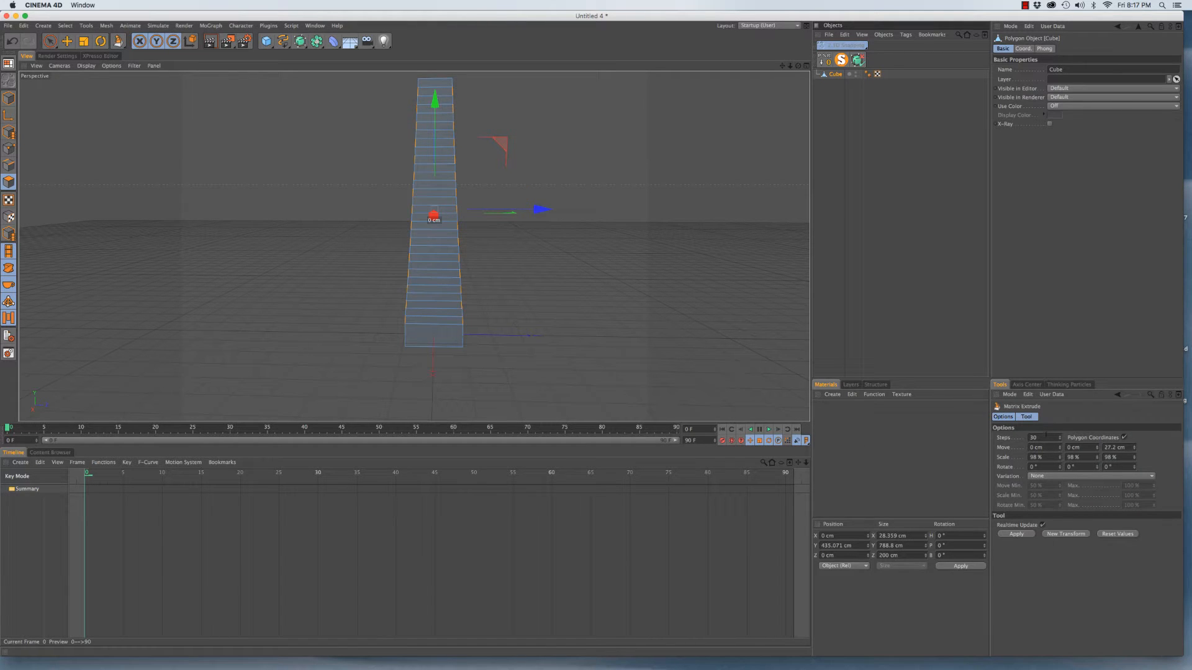
click(1045, 436)
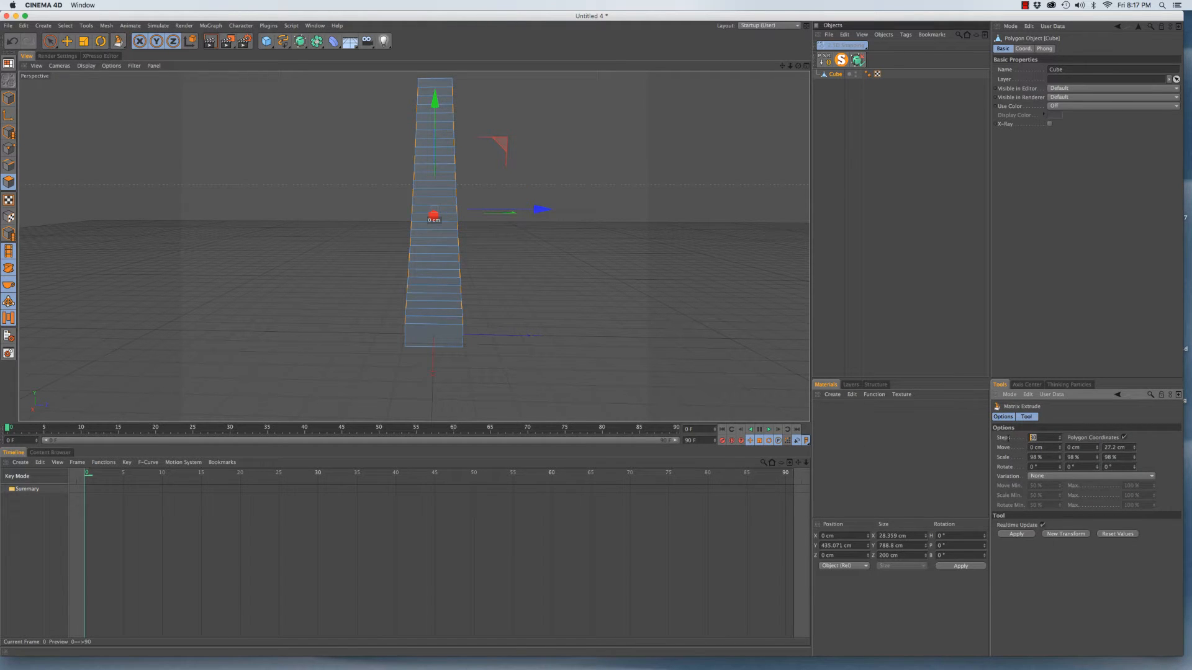
text(3)
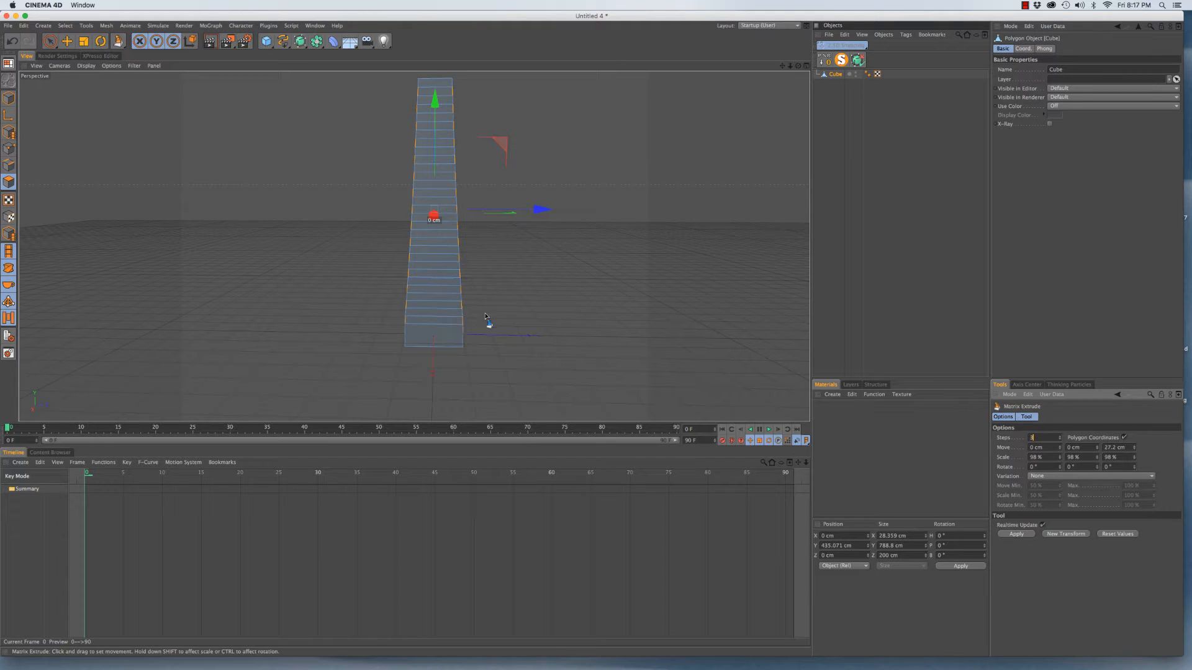
click(486, 330)
drag(486, 330, 527, 329)
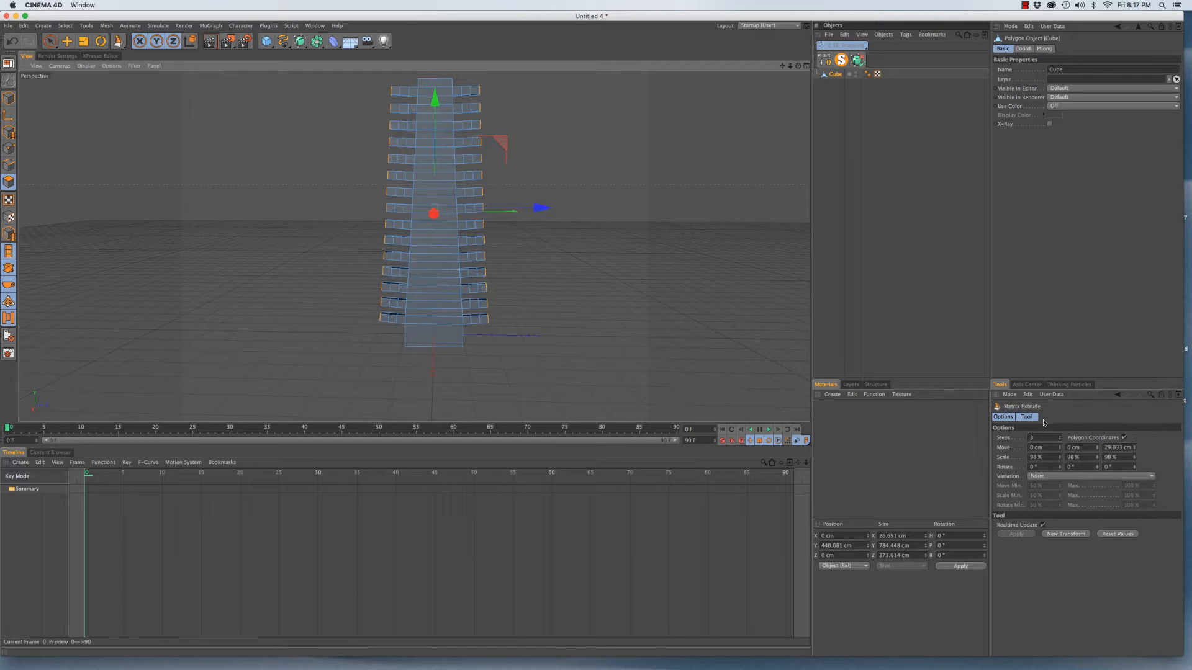
Shorten the side extrusions by reducing the third Move value to about 9.633 cm
alt+drag(440, 310, 492, 300)
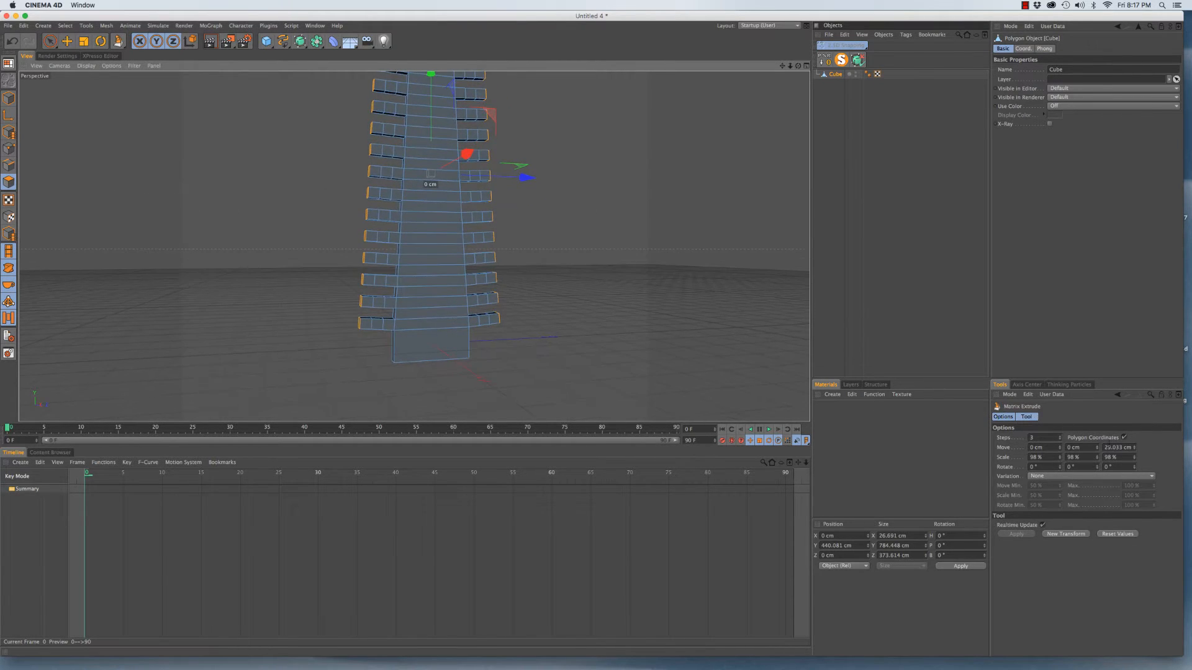
drag(1134, 448, 1133, 489)
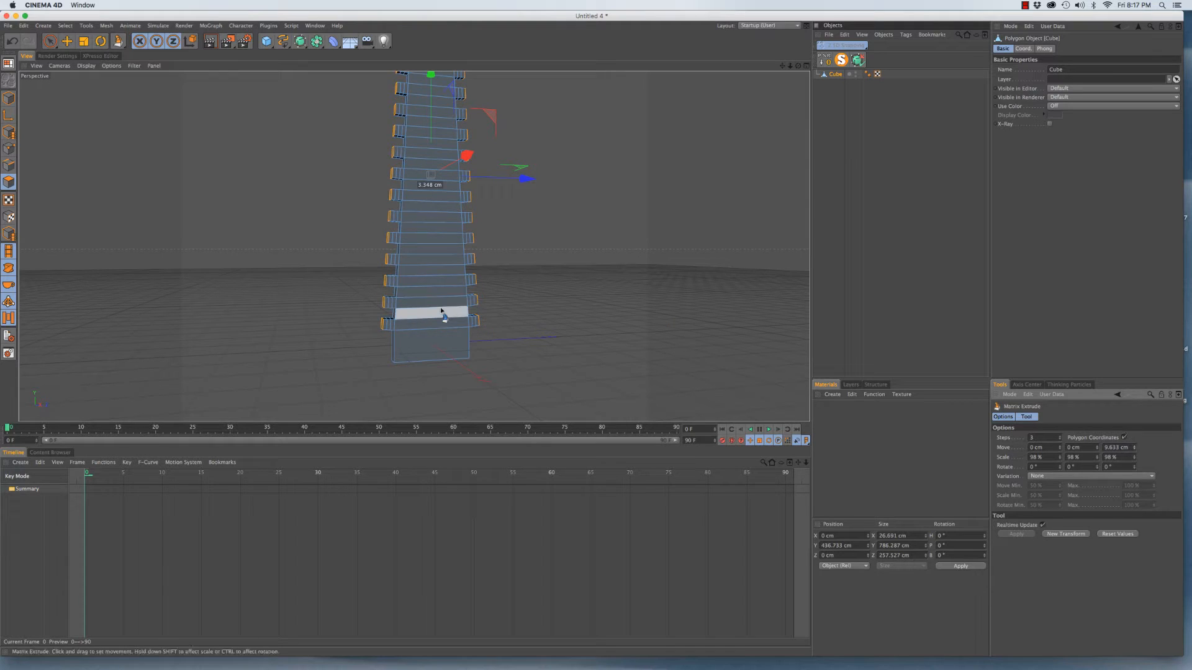
click(407, 247)
alt+drag(406, 246, 378, 243)
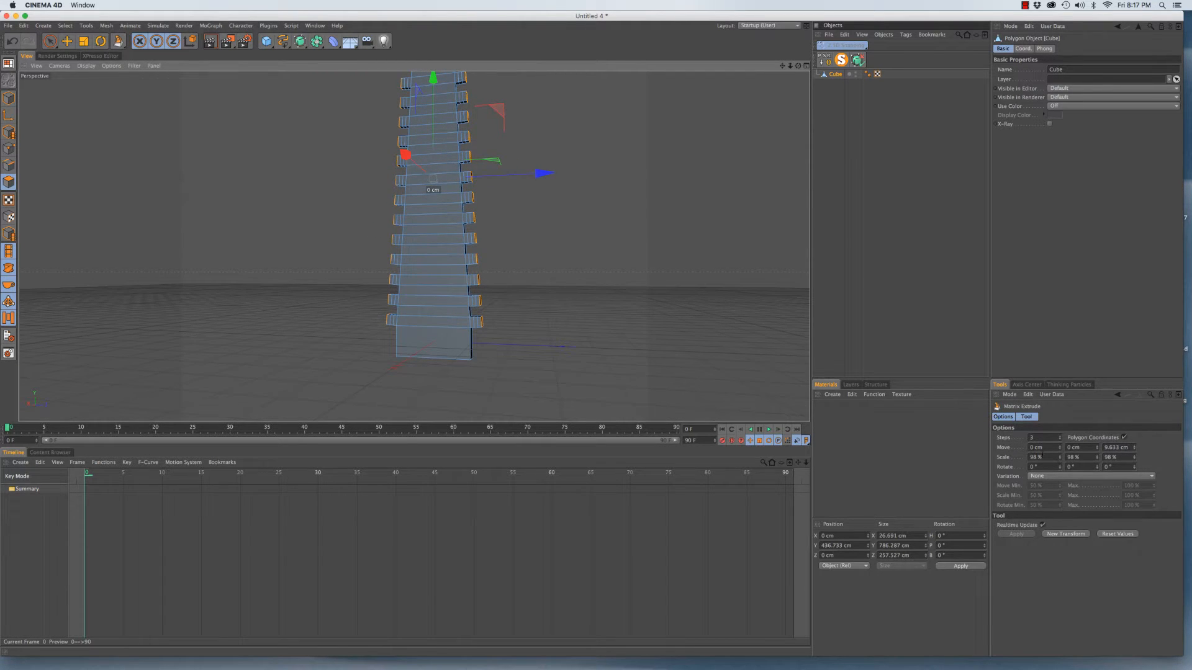
Taper the side extrusions by setting the Matrix Extrude Scale values to 70%, 70% and 702%
double_click(1035, 457)
text(70)
key(Tab)
key(Tab)
text(70)
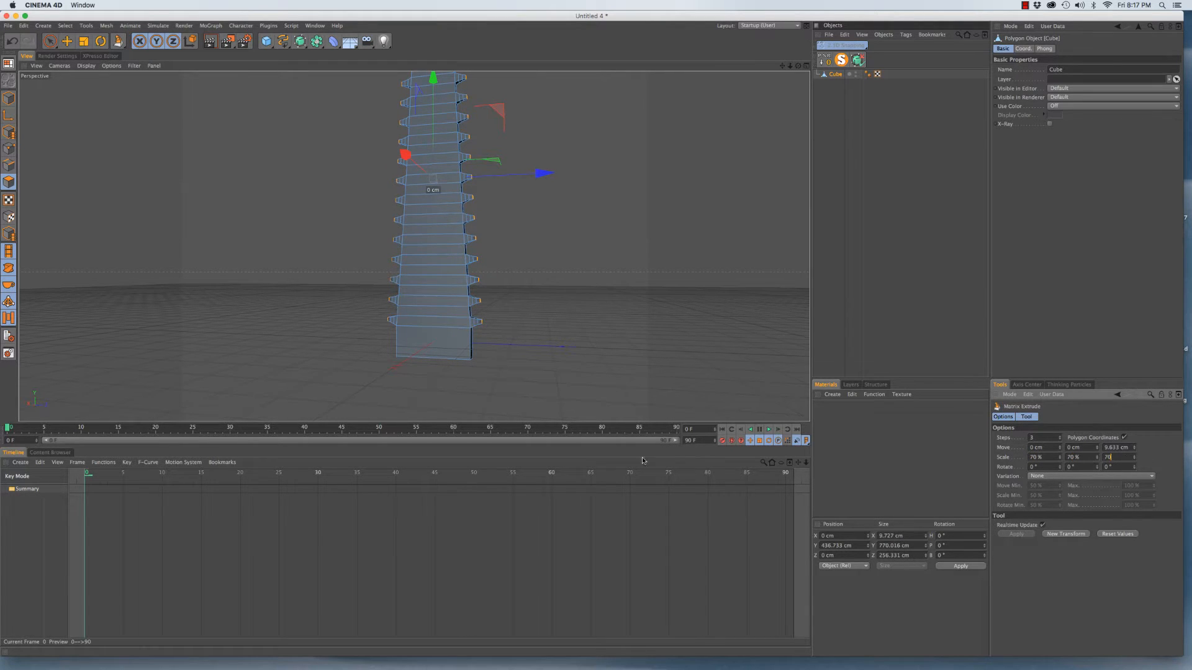
text(2)
drag(429, 289, 507, 304)
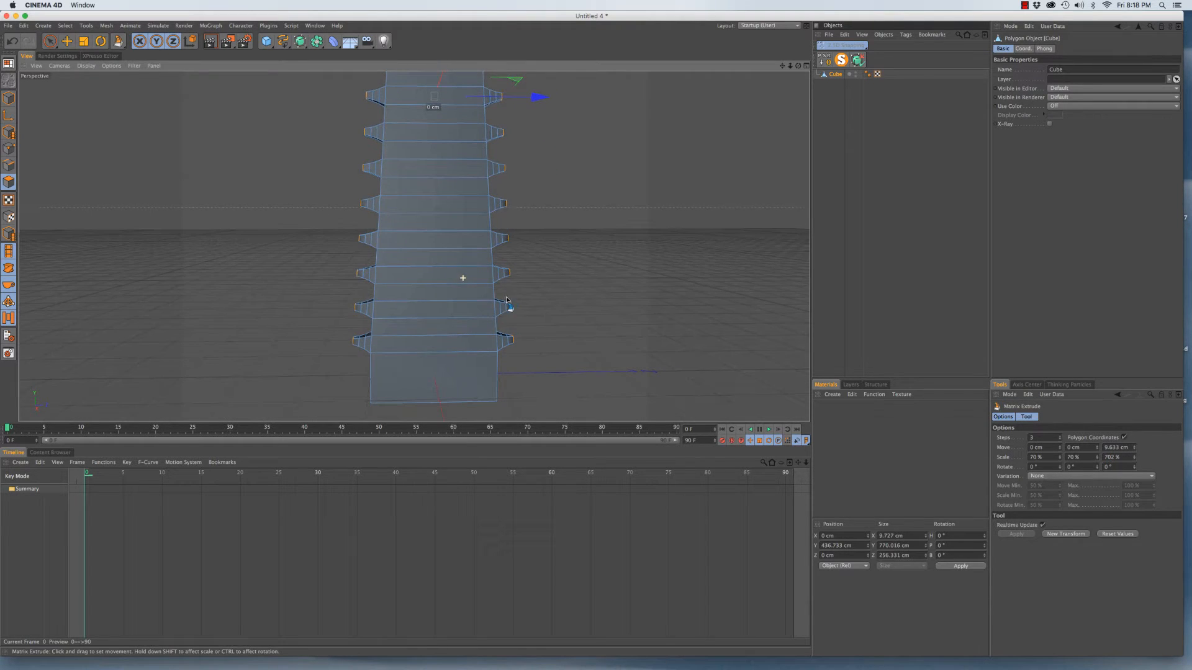
Set the Matrix Extrude Variation to Per Step and check the side spikes on the whole tower
click(1042, 478)
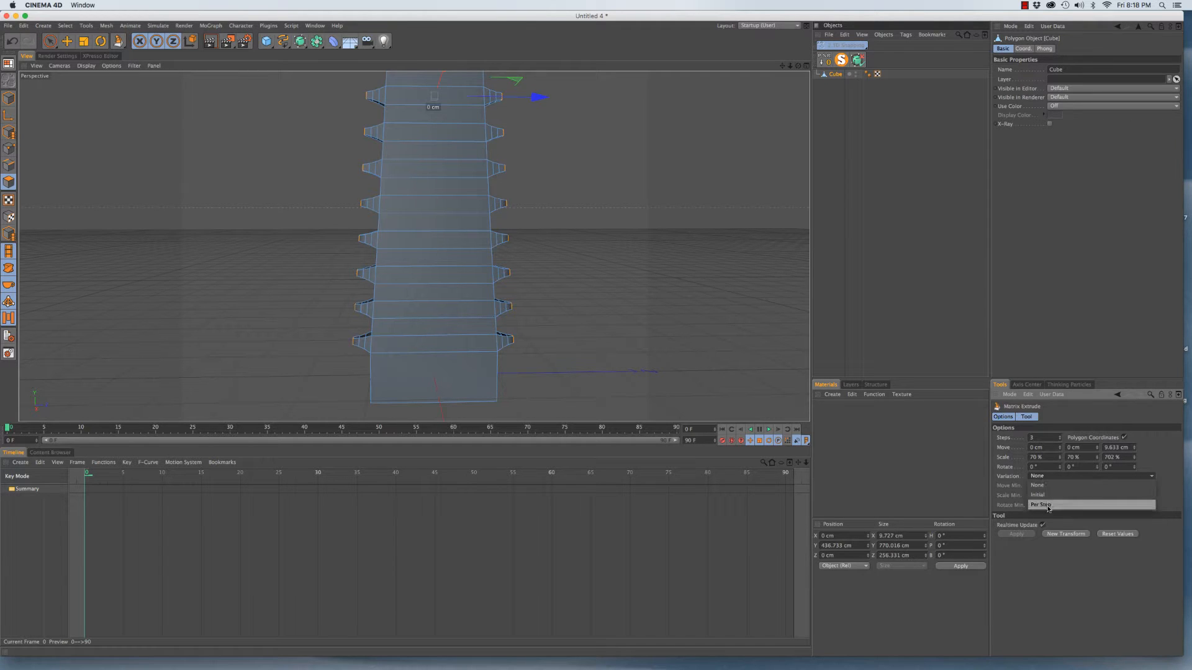
click(1048, 505)
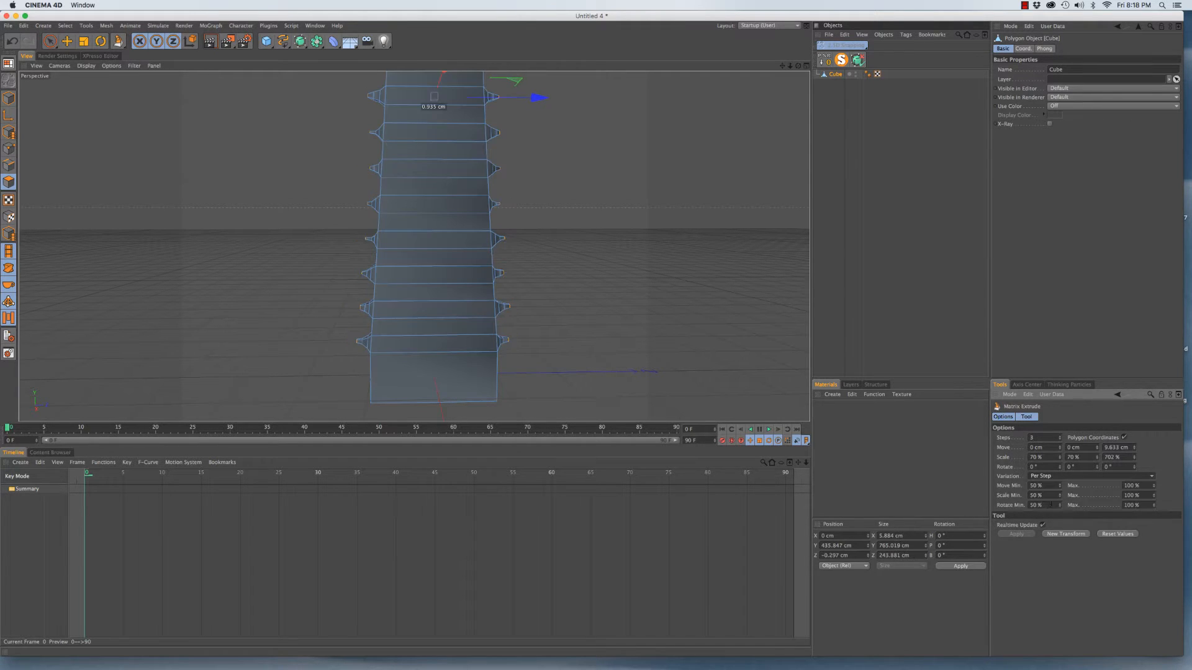
scroll(478, 271, down, 5)
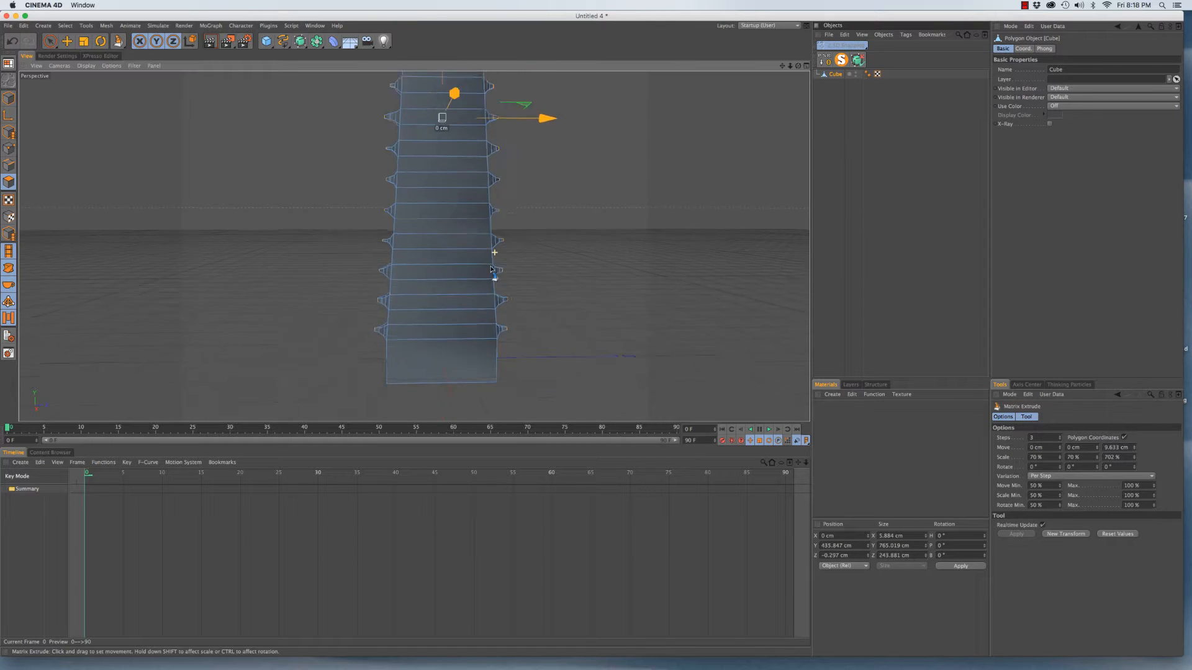
alt+drag(487, 194, 498, 248)
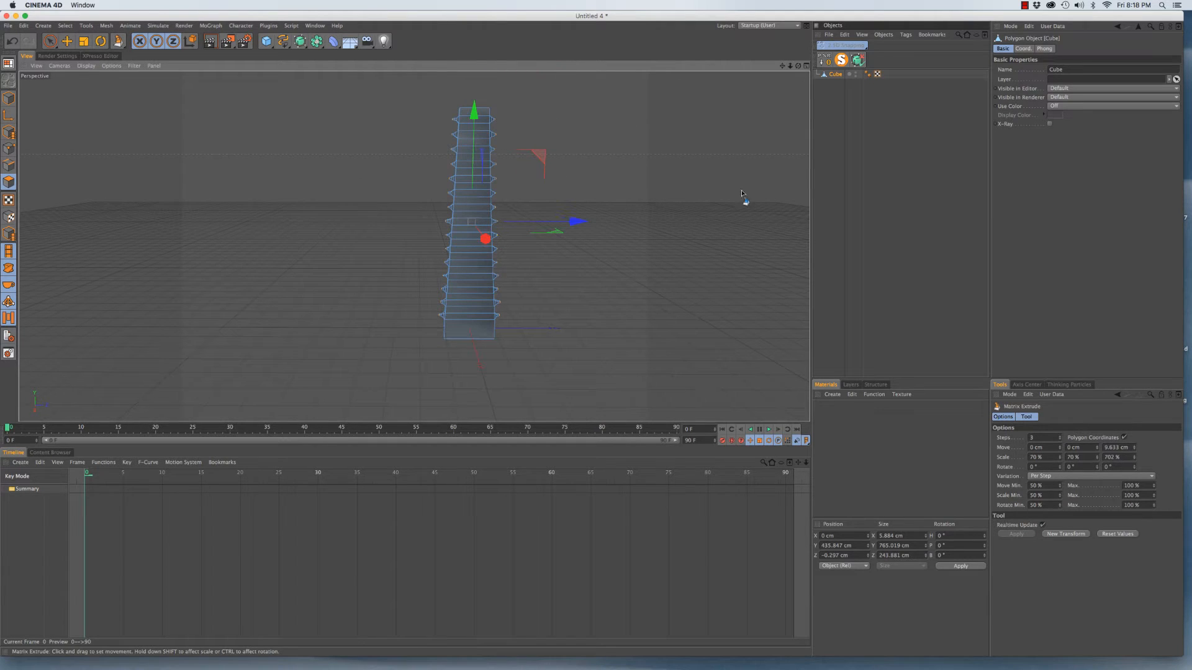
Select the cube object and switch to Edges mode
click(835, 75)
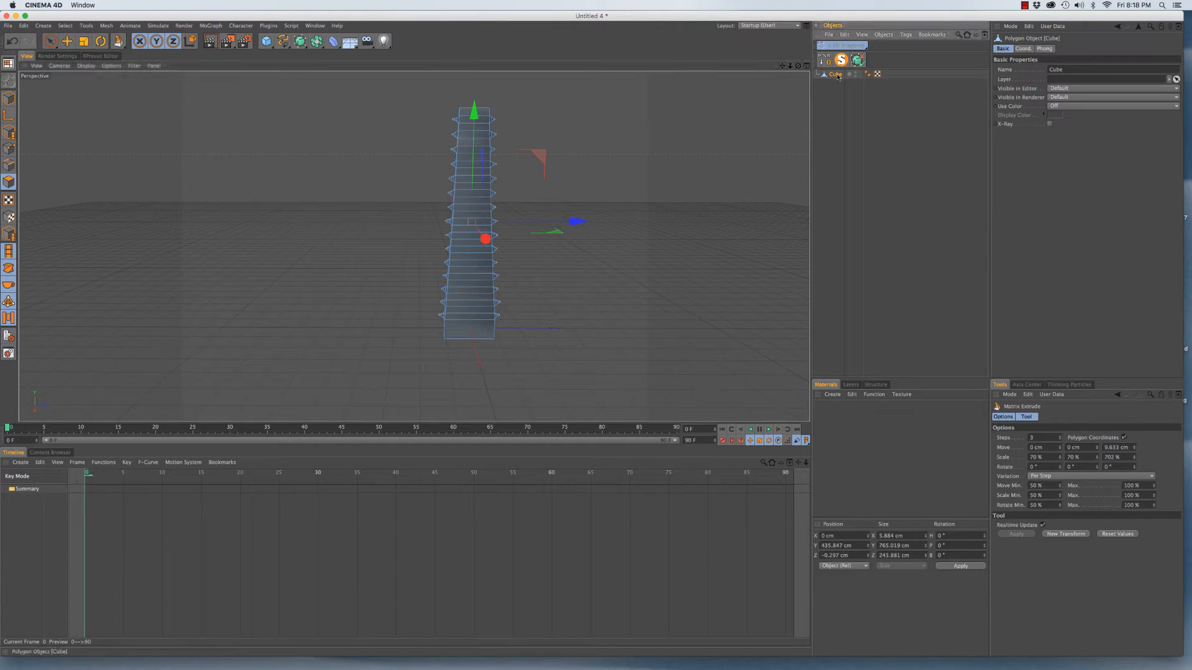
click(9, 165)
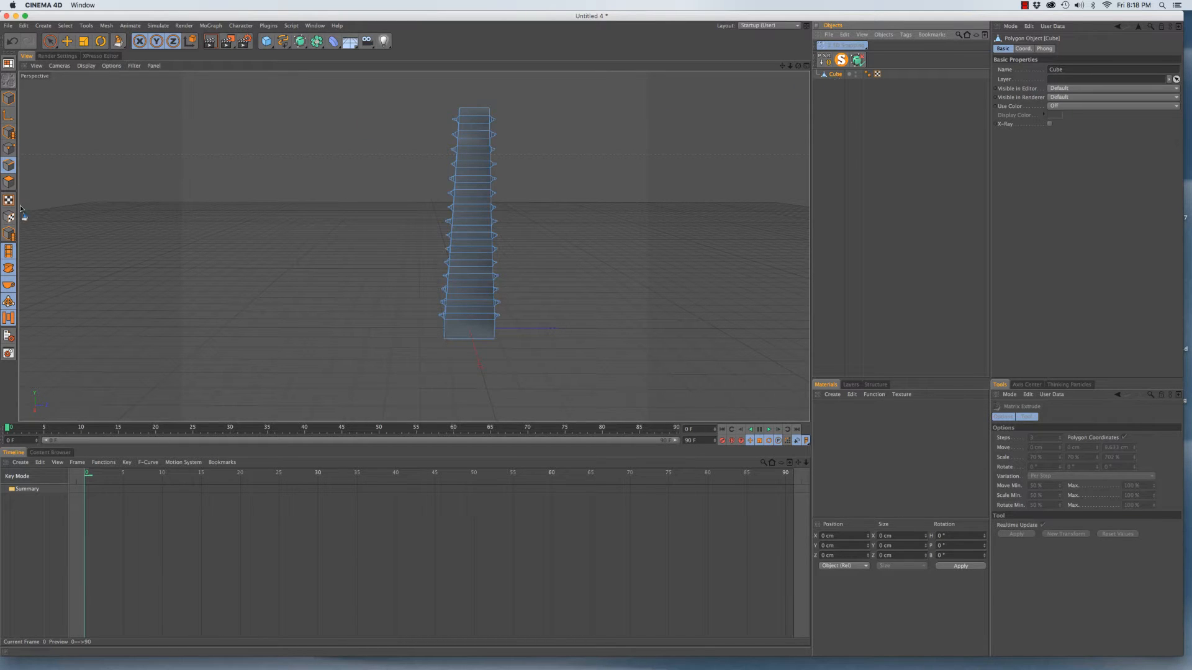
Cut a vertical edge loop down the middle of the tower in the Right view, using the Knife in Loop mode
key(F3)
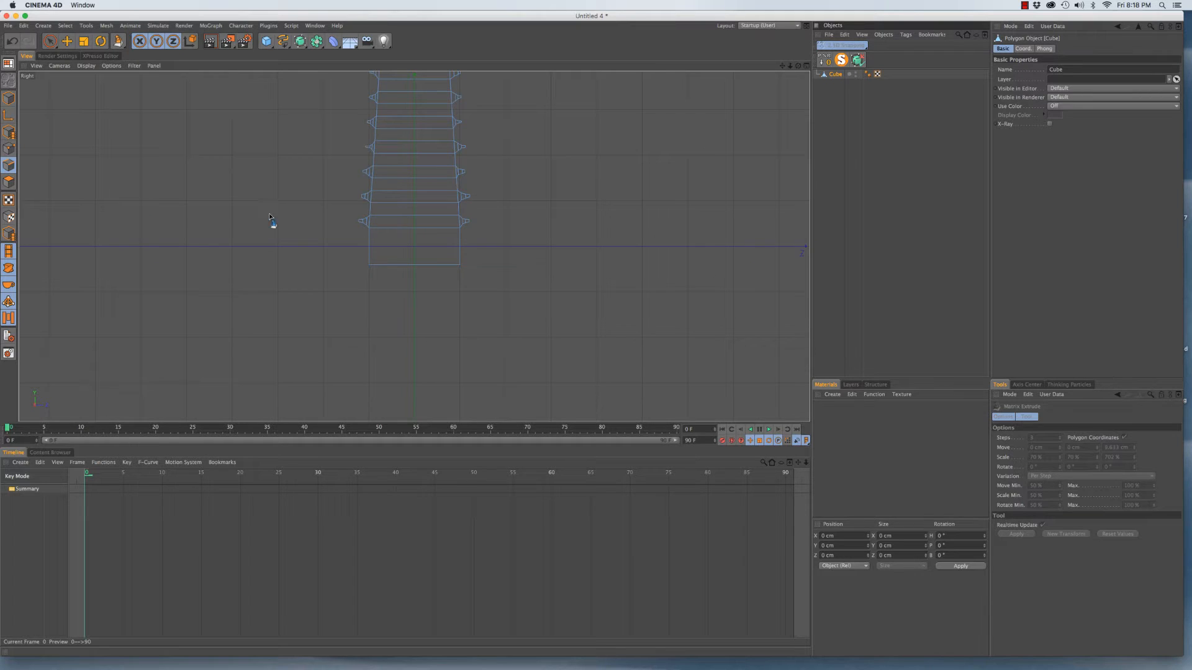
alt+middle_drag(406, 225, 372, 376)
alt+right_drag(418, 230, 356, 357)
alt+middle_drag(398, 287, 394, 259)
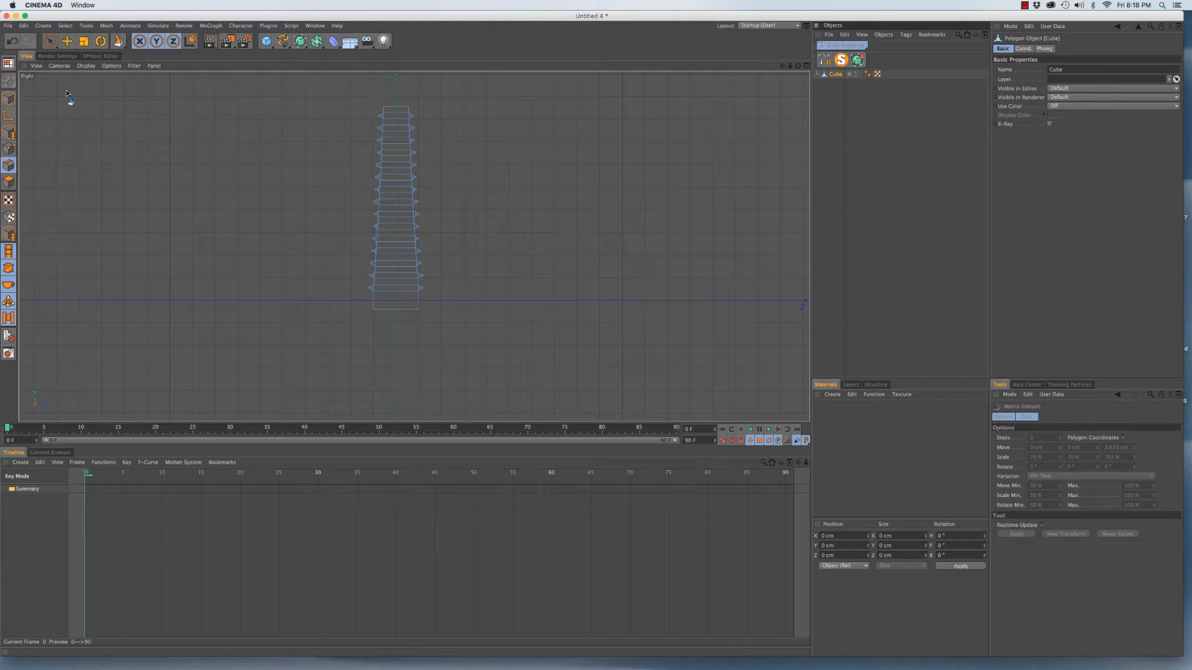
key(m)
key(k)
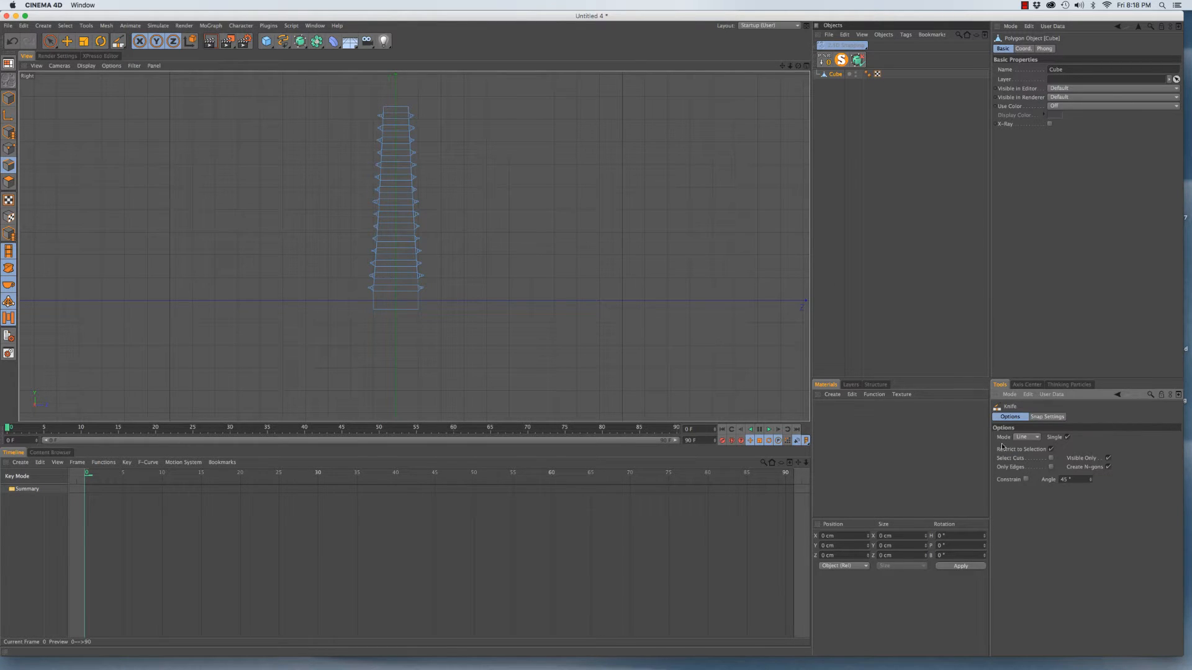
click(1028, 438)
click(1031, 476)
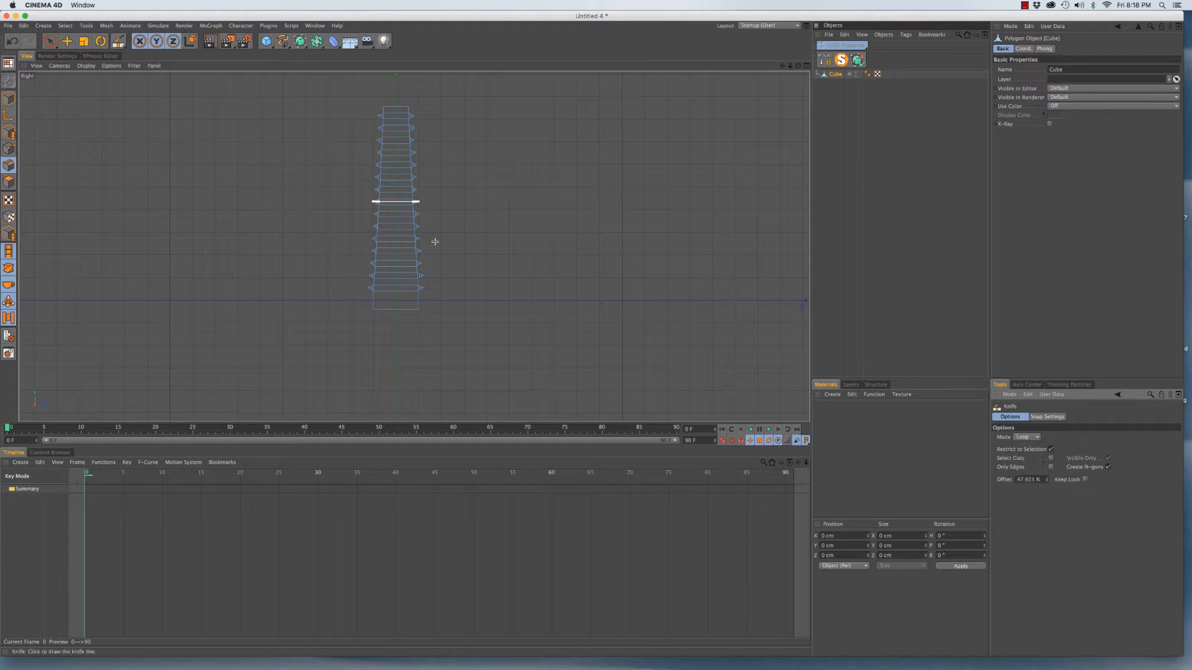
click(396, 320)
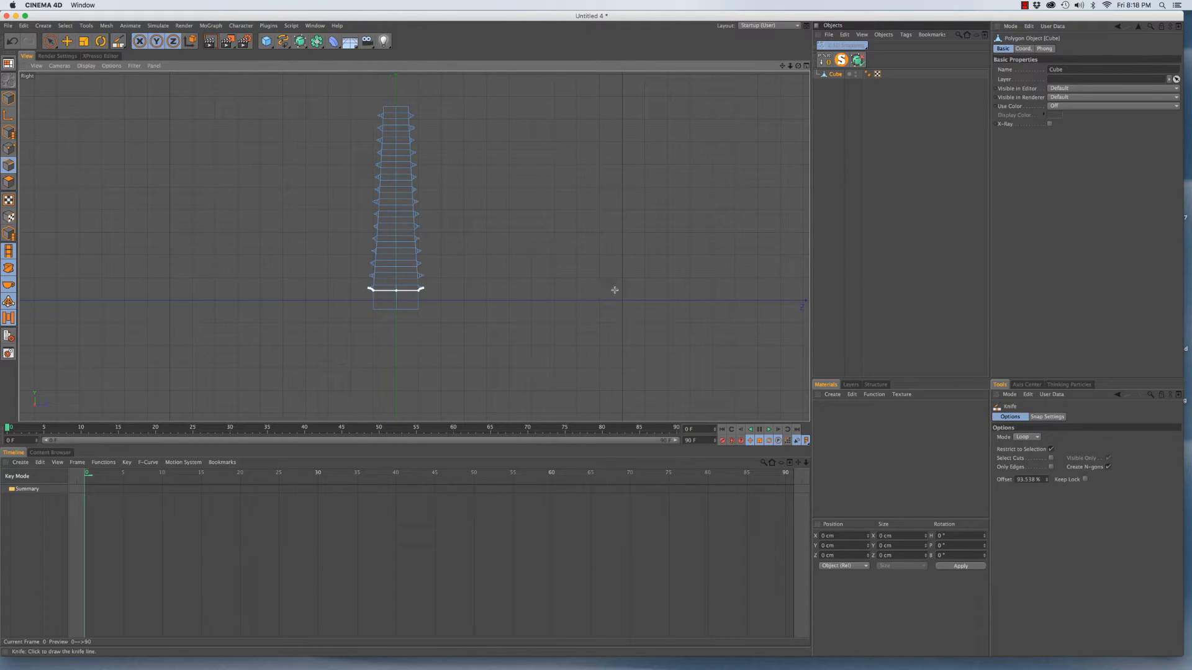
Set the Phong Angle of the cube's Phong tag to 45° in the Perspective view
key(F1)
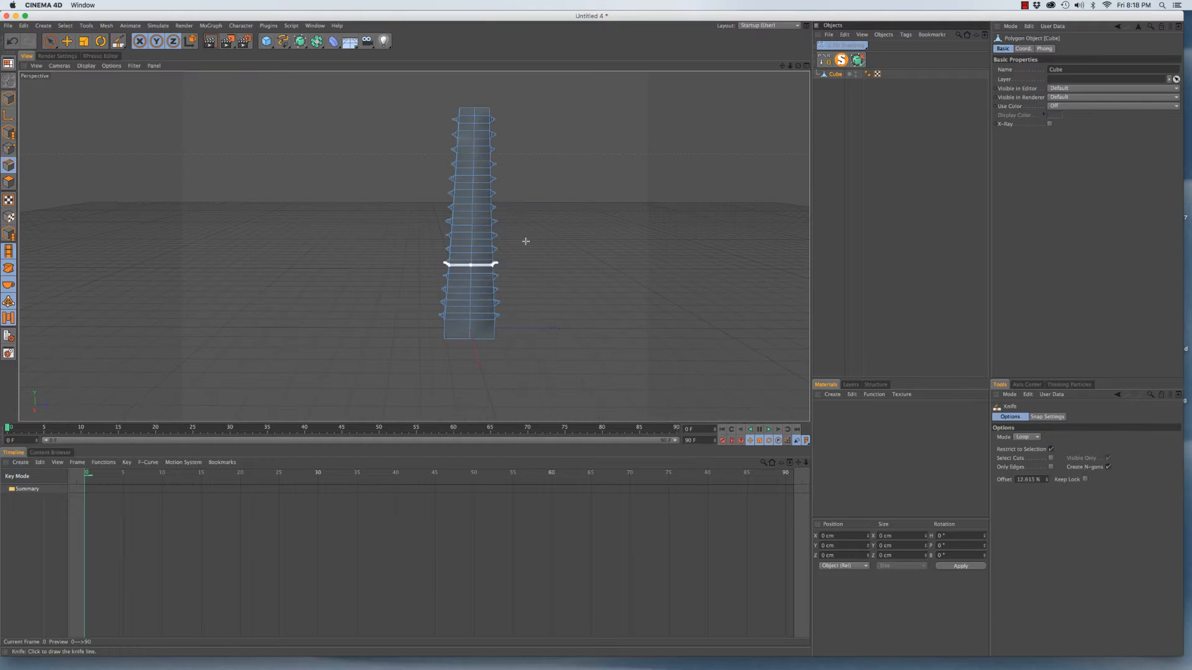
alt+drag(493, 212, 492, 181)
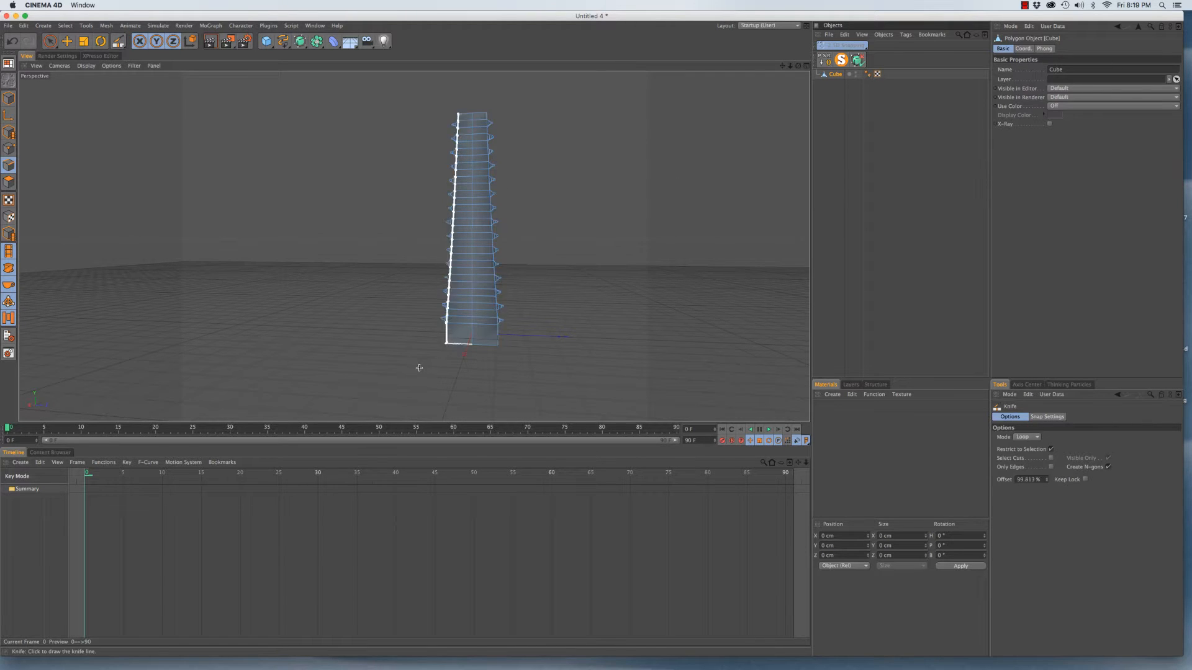
alt+drag(486, 319, 458, 263)
alt+right_drag(473, 245, 472, 314)
alt+drag(471, 248, 486, 272)
click(868, 74)
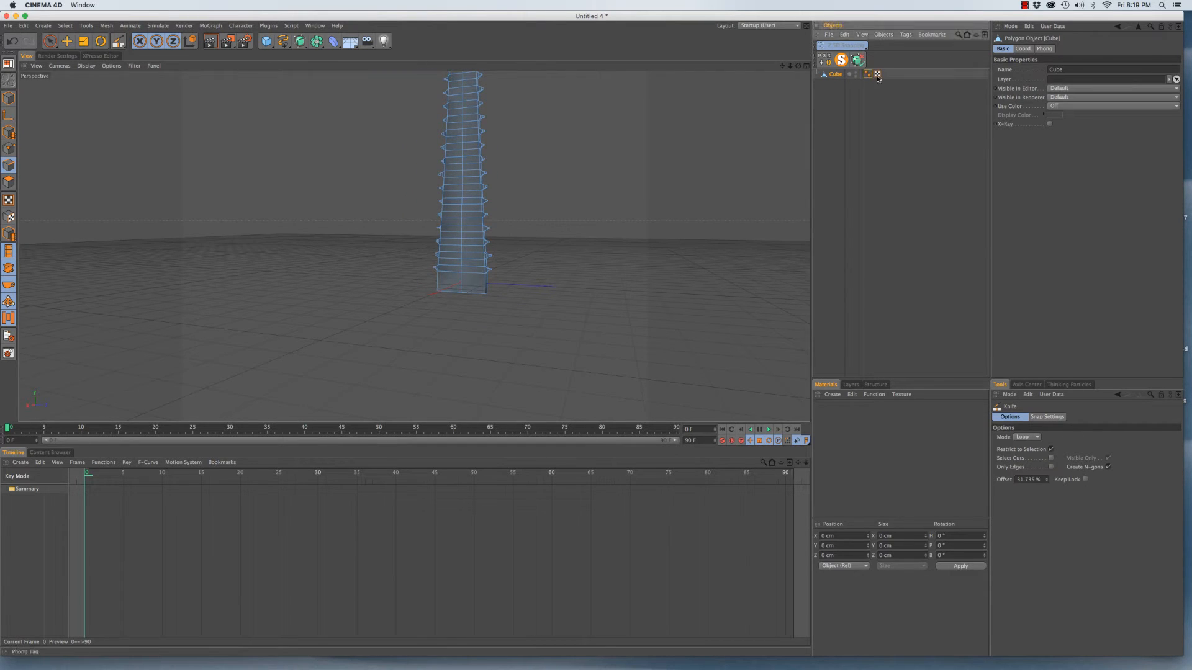
click(1052, 78)
text(45)
key(Return)
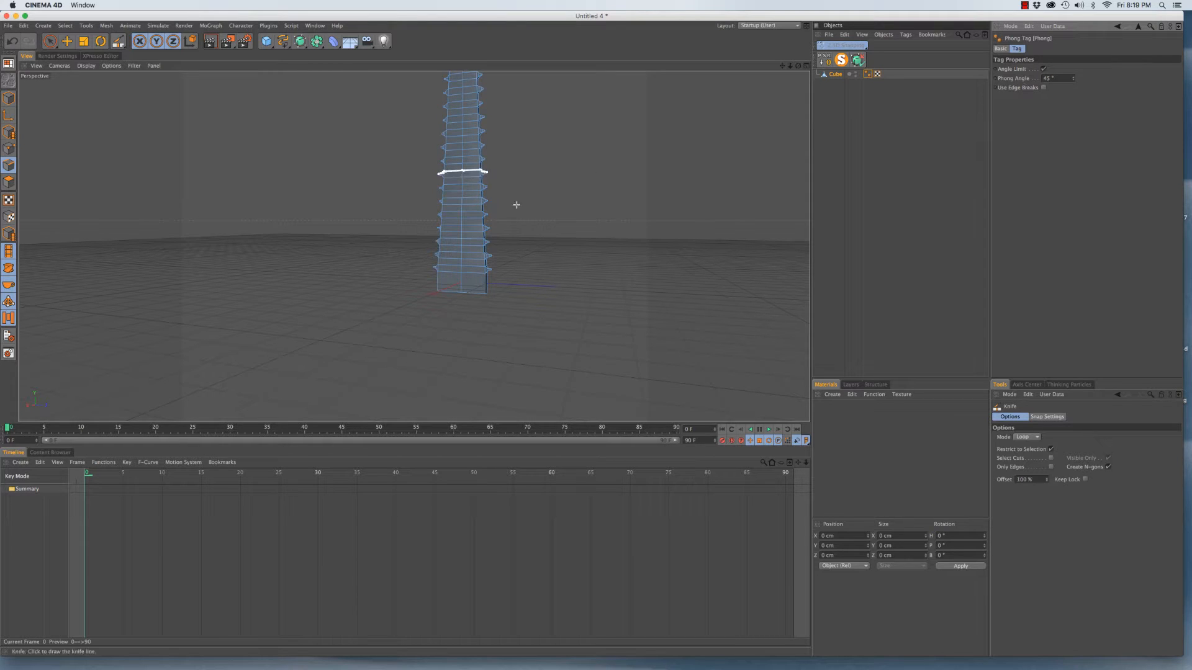
Smooth the tower by adding a HyperNURBS object as the parent of the cube
alt+drag(445, 195, 401, 261)
click(832, 75)
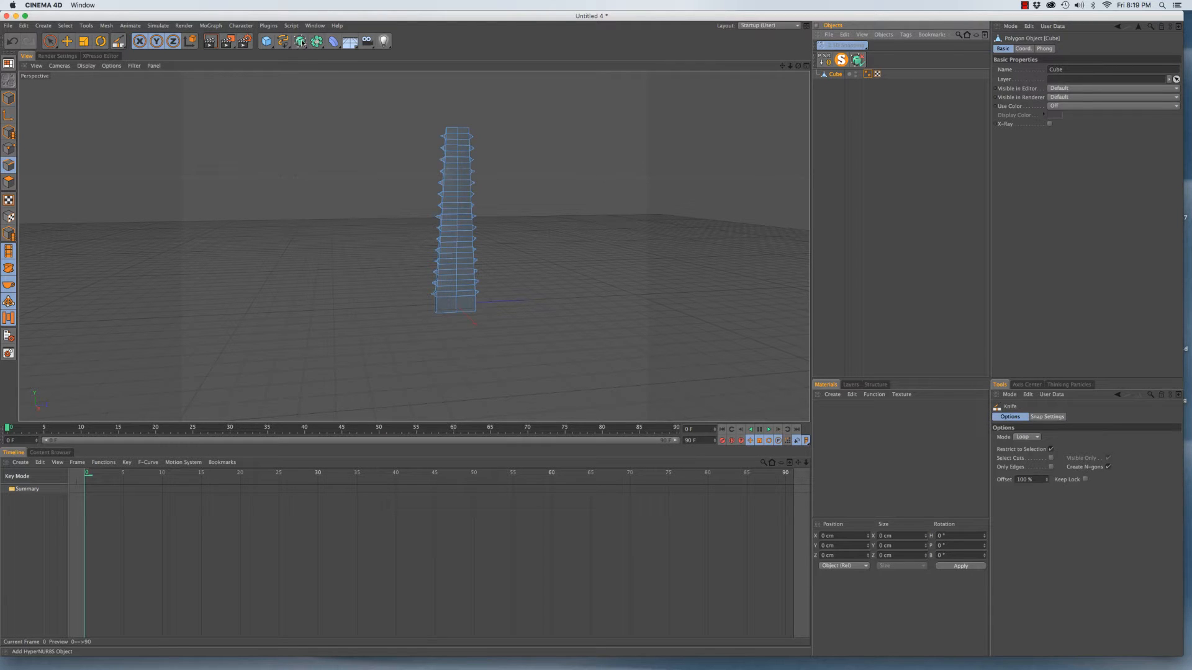
alt+drag(299, 44, 321, 48)
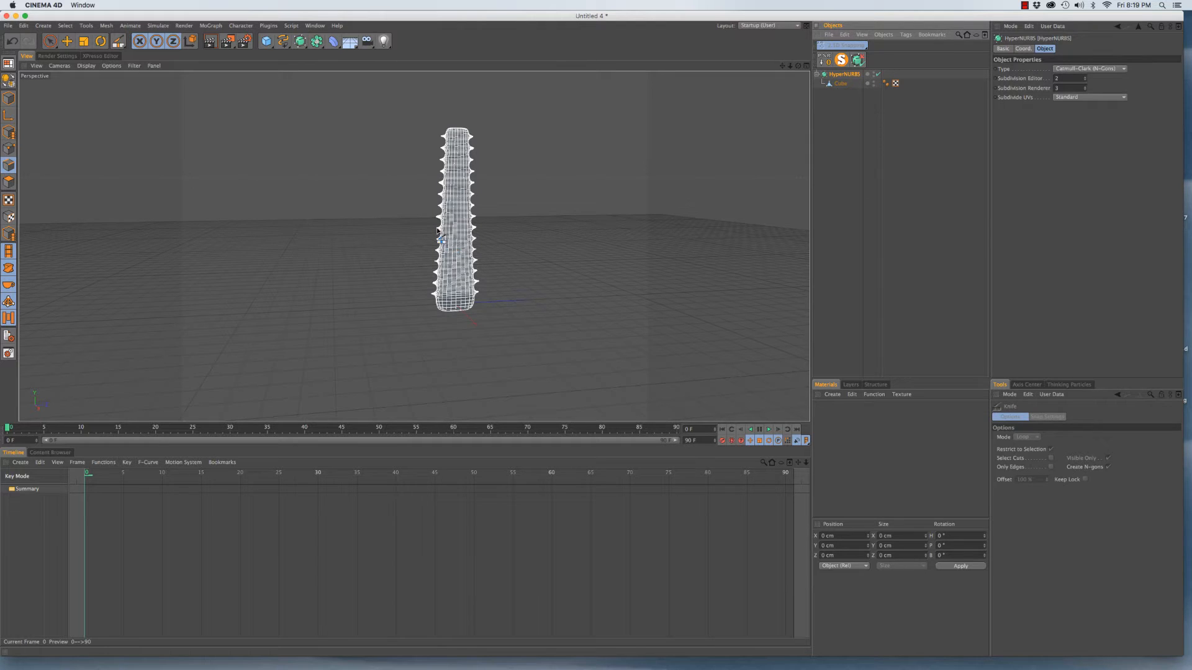
Preview-render the smoothed tower, examining the spikes up close from different angles and on the whole shape
scroll(438, 231, up, 6)
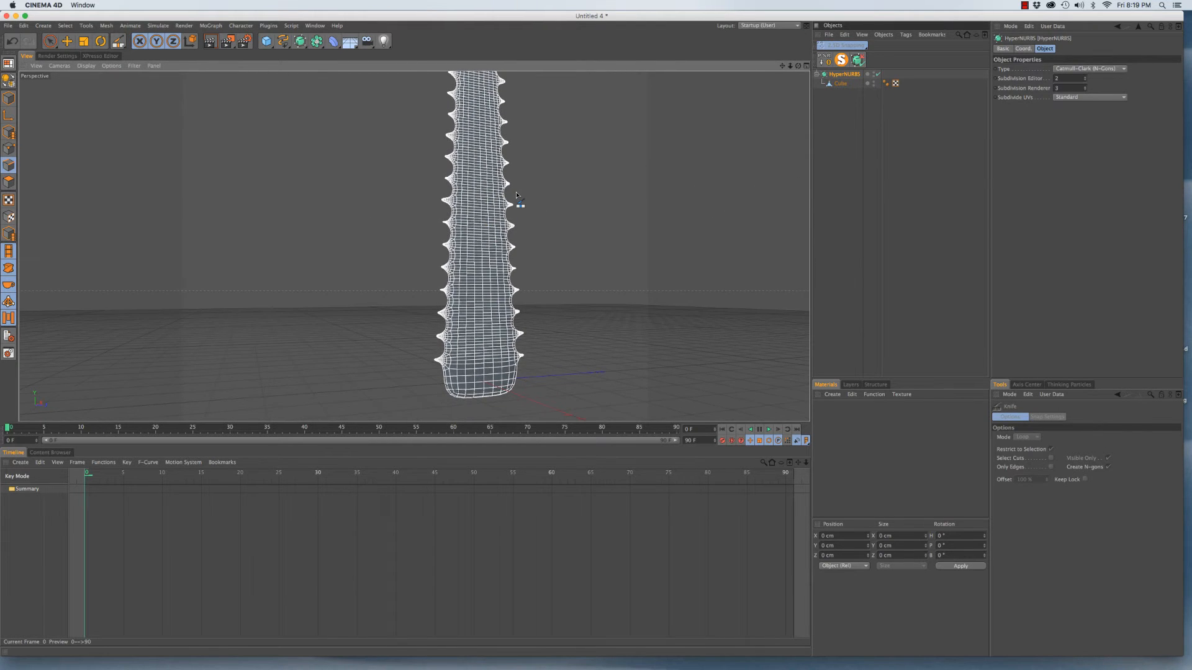
key(super+r)
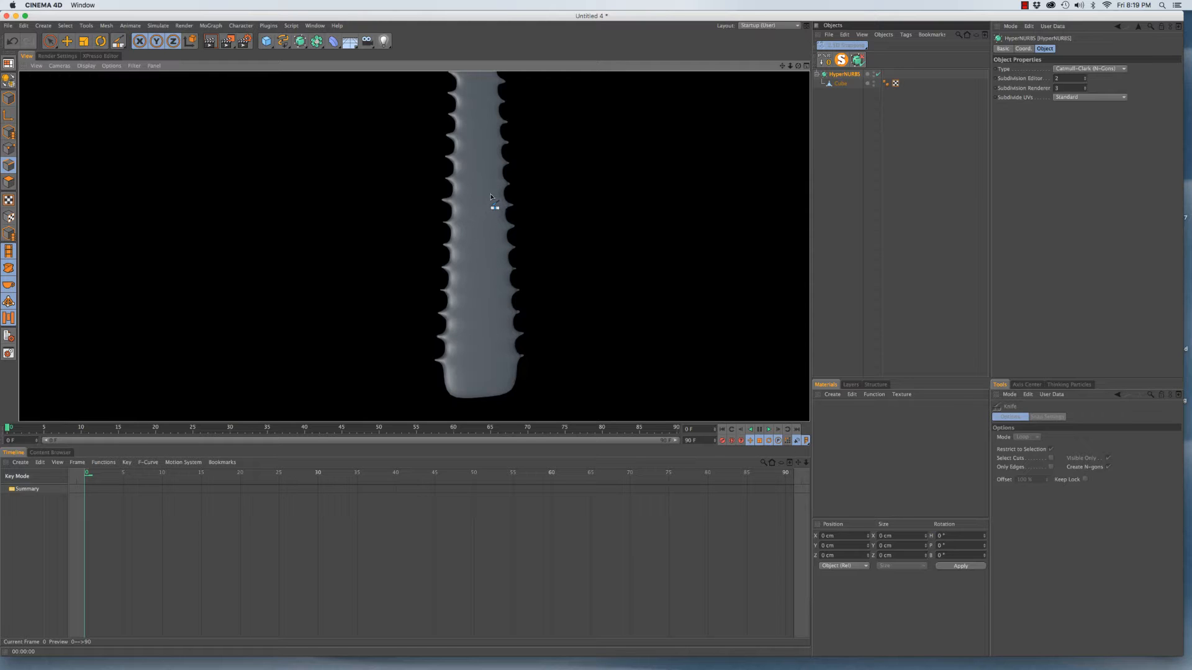
alt+drag(496, 210, 399, 220)
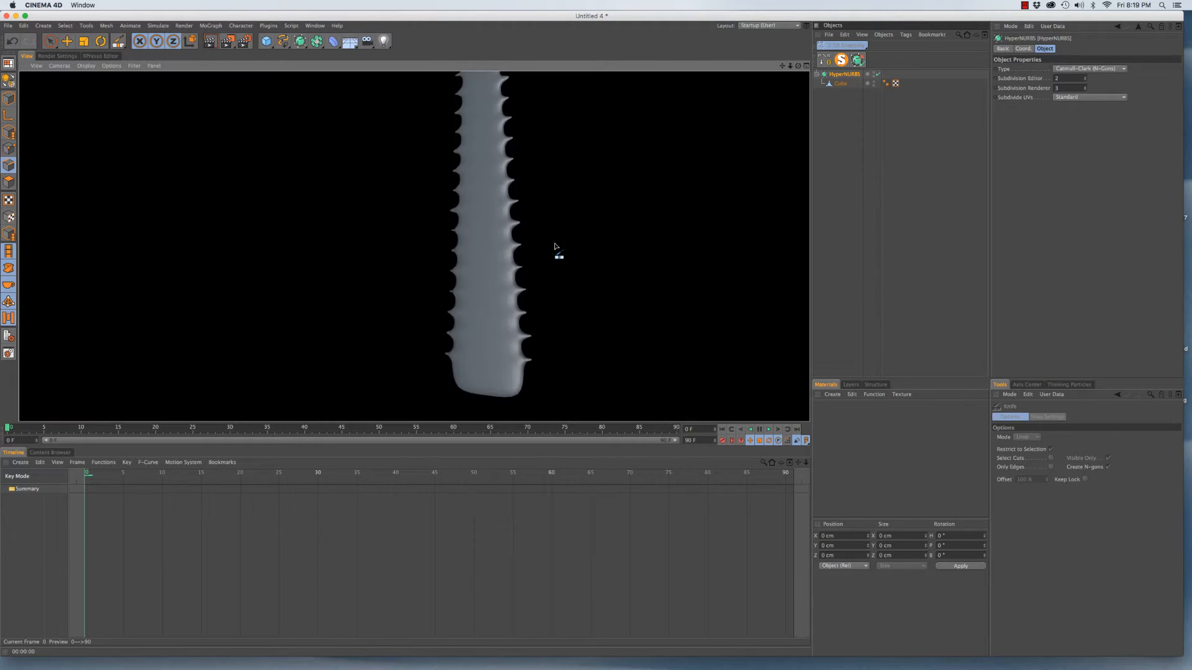
scroll(494, 371, up, 5)
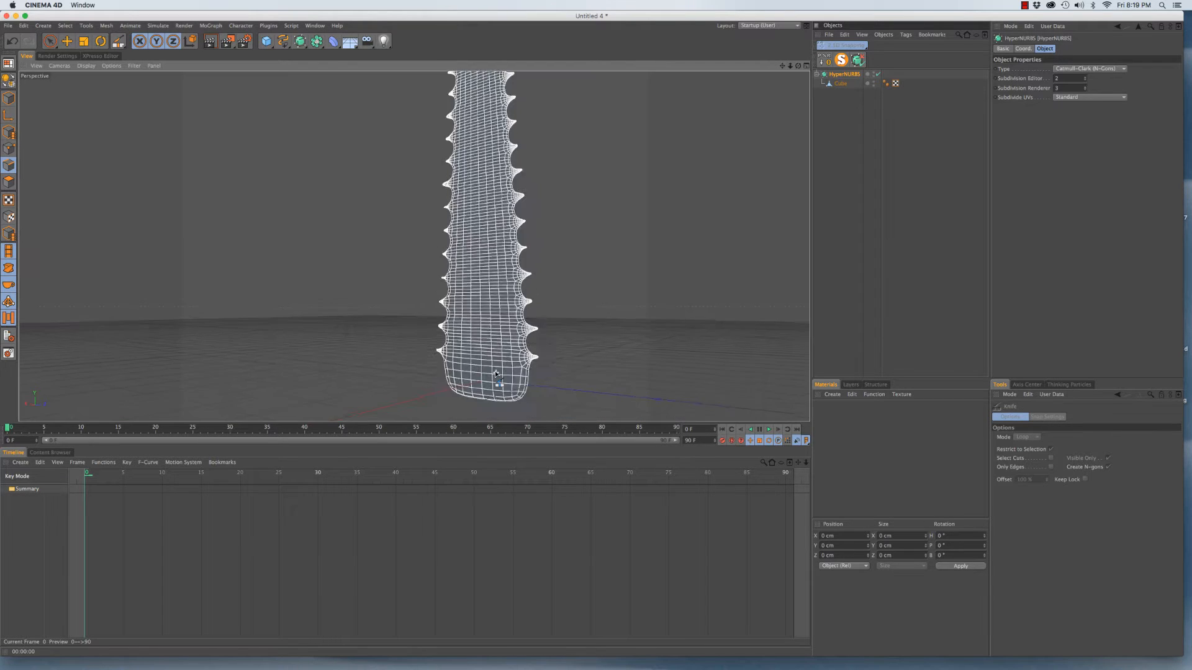
key(super+r)
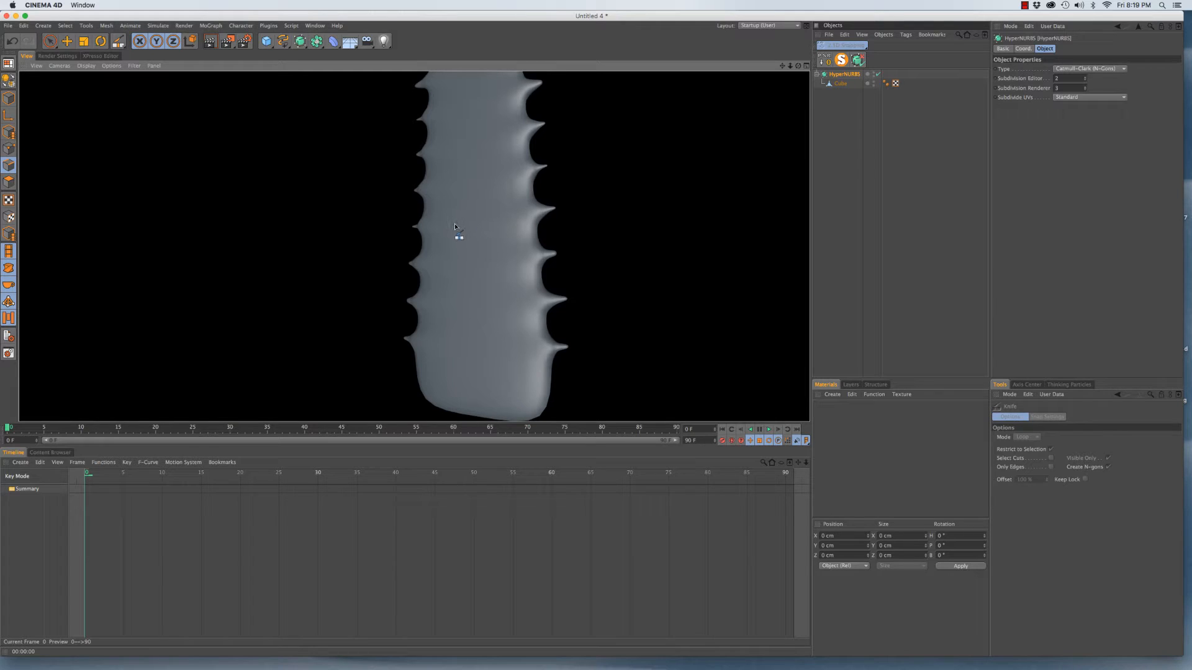
scroll(462, 248, down, 5)
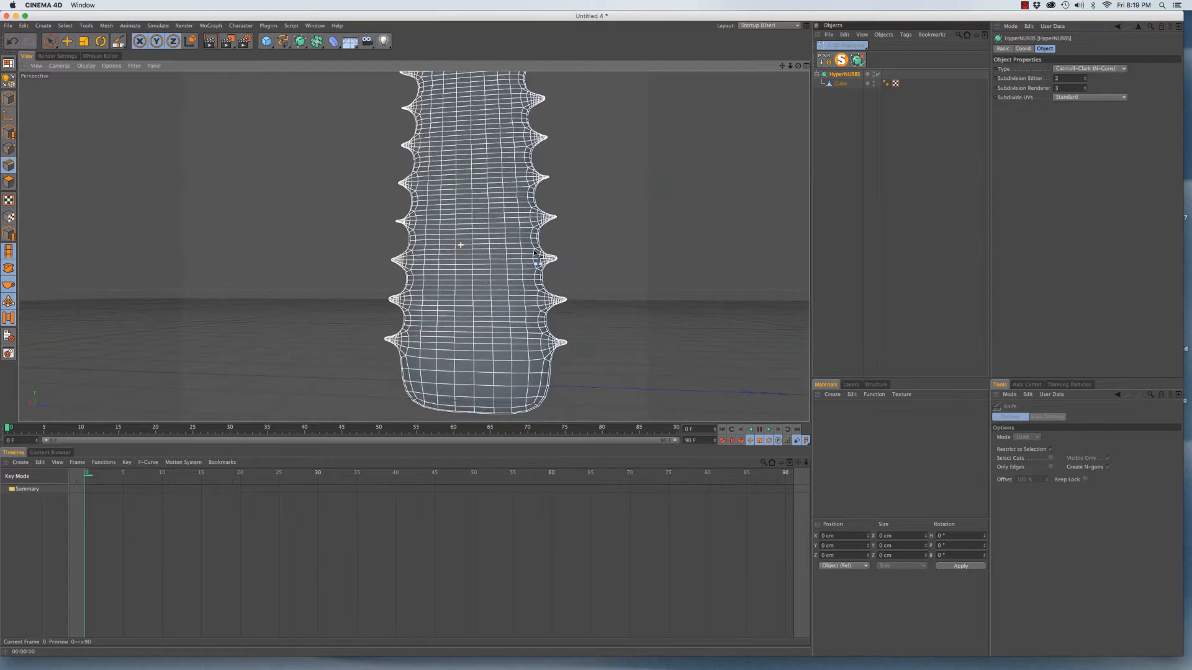
alt+middle_drag(482, 236, 483, 293)
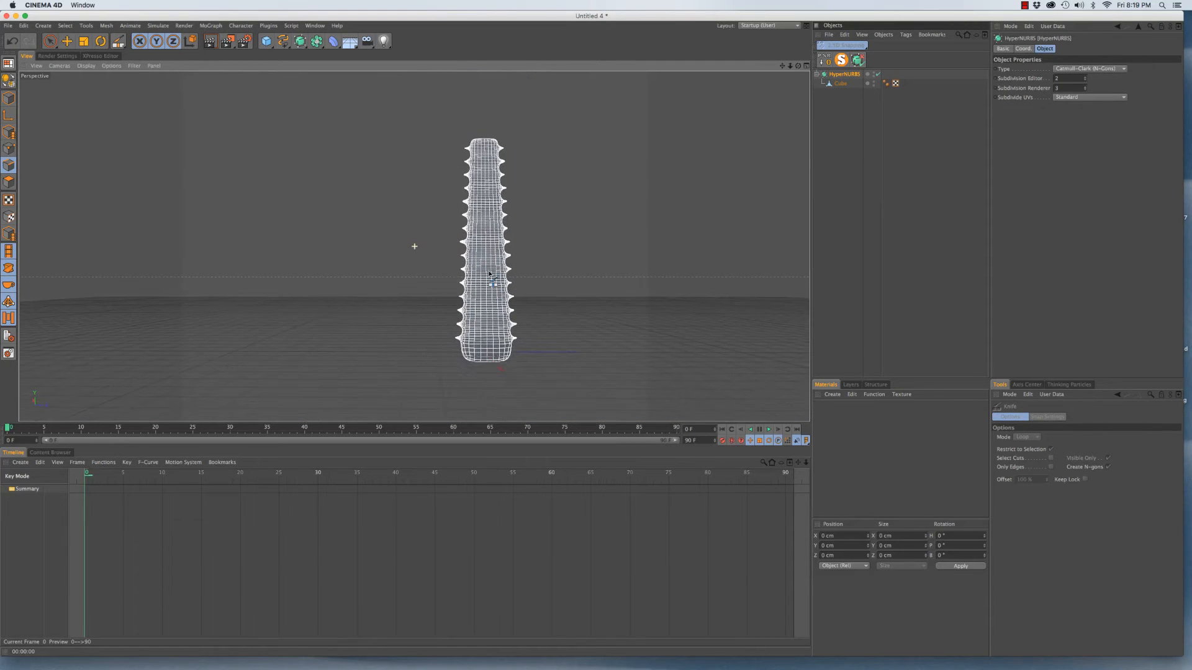
key(super+r)
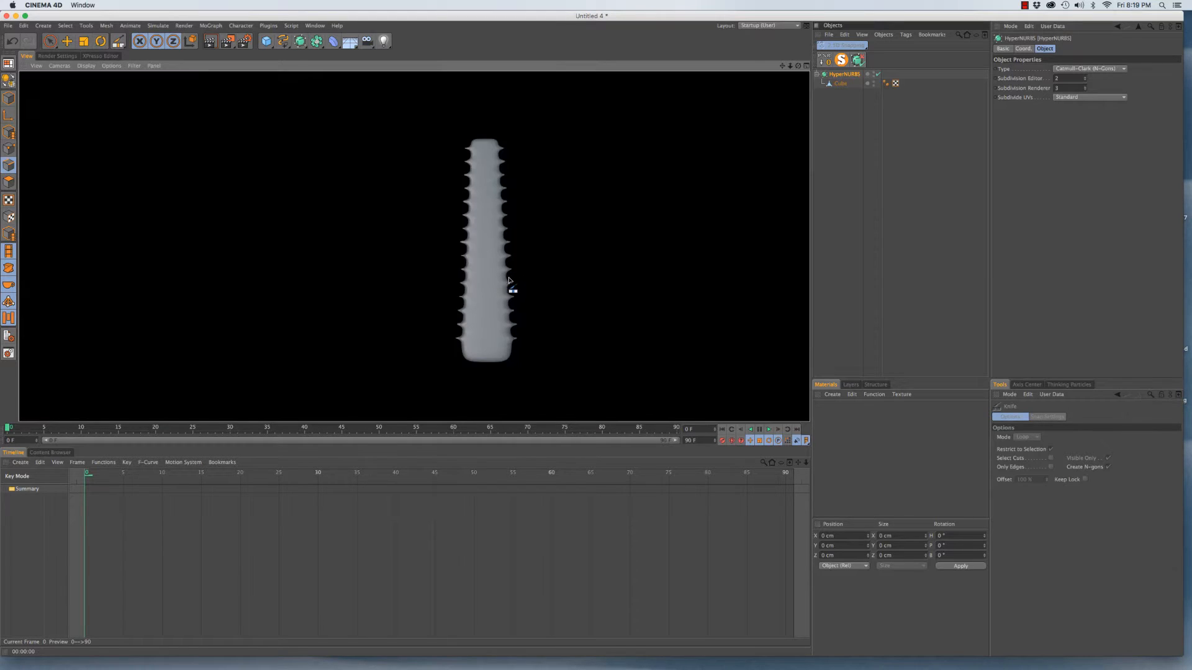
Select the cube under the HyperNURBS, check the aloe reference photo, and switch to Model mode with Live Selection
click(844, 82)
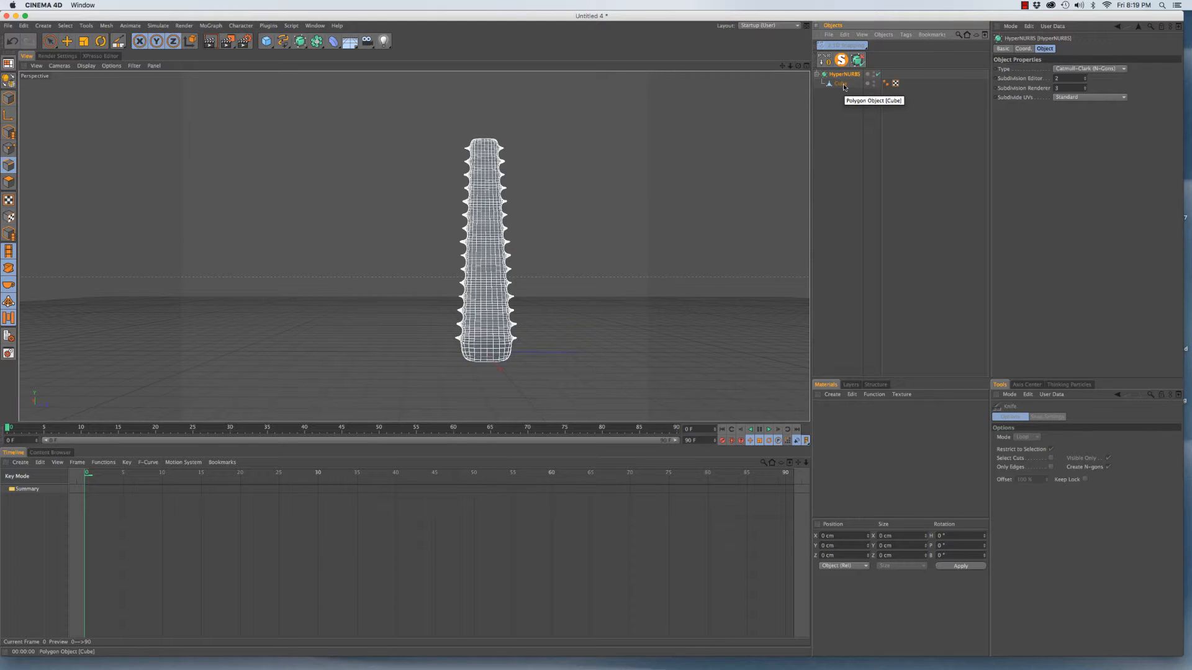
click(844, 87)
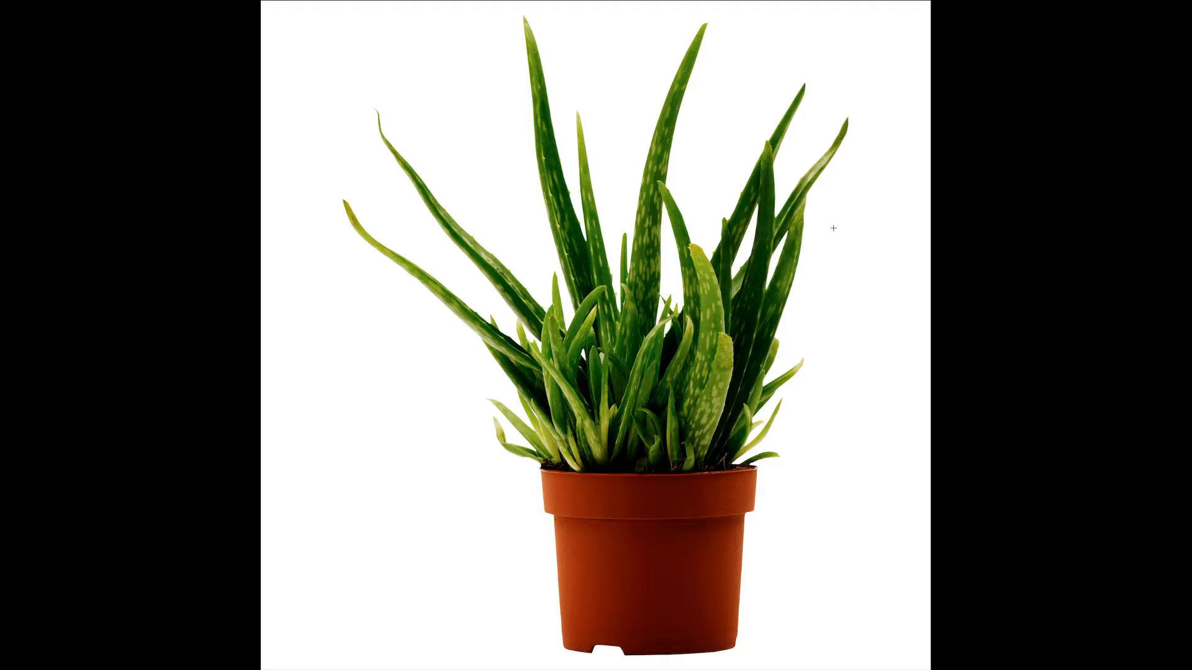
key(ctrl+Right)
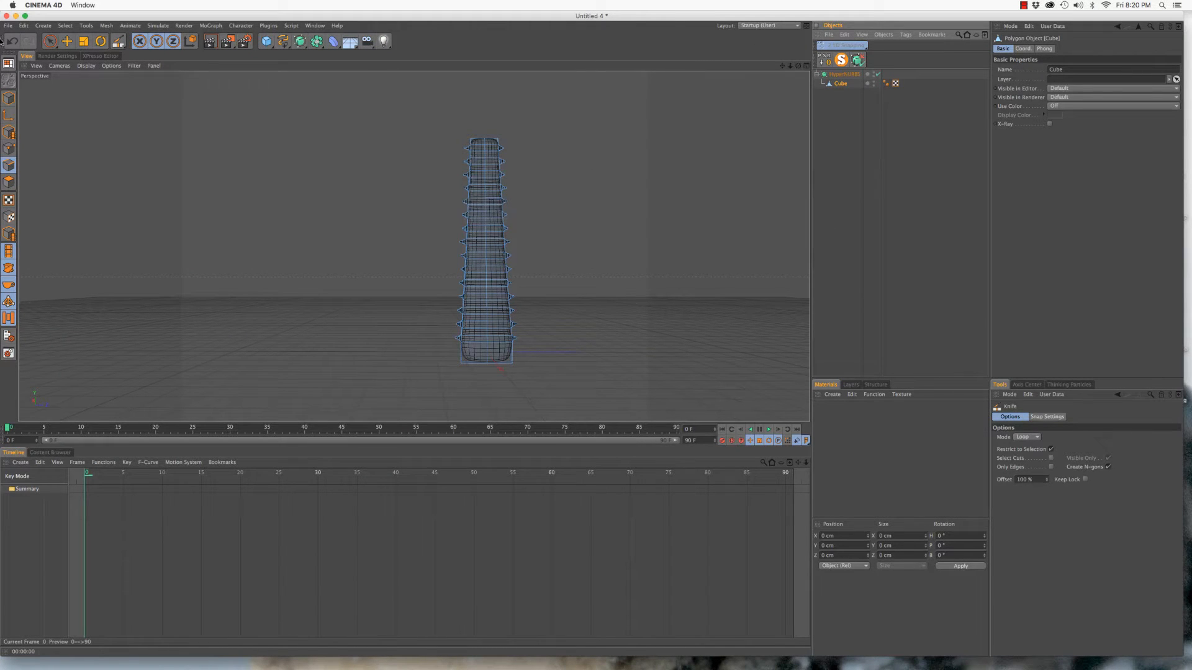
click(8, 98)
click(49, 41)
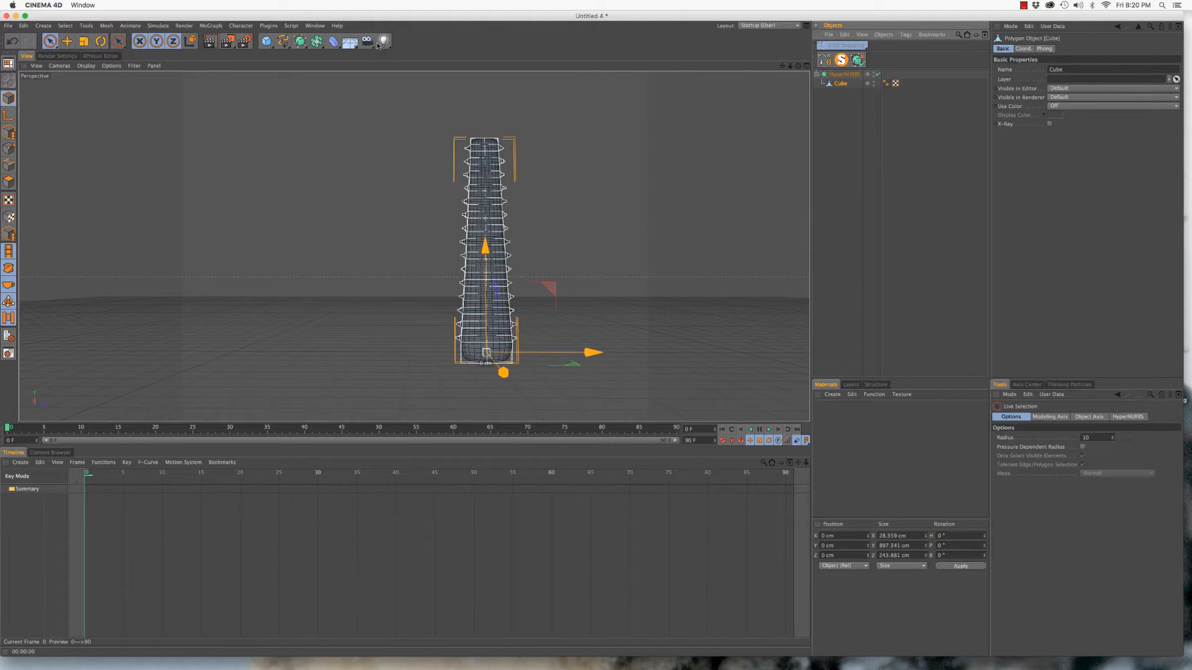
Add a Bend deformer and make it a child of the cube
click(334, 41)
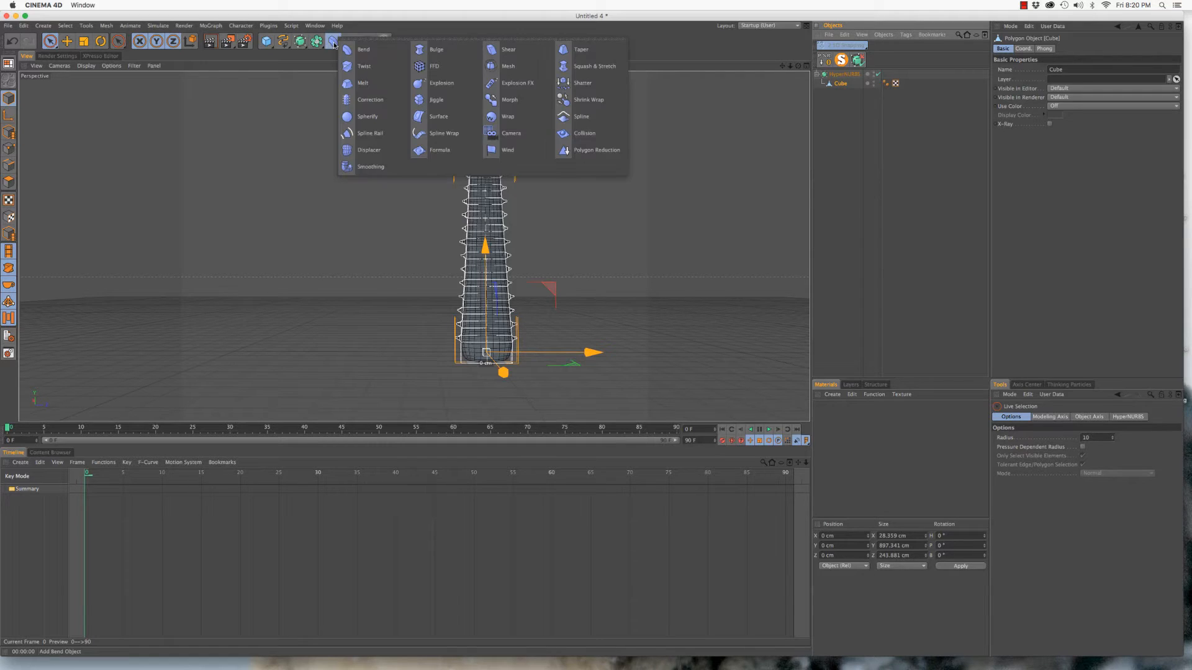
click(393, 52)
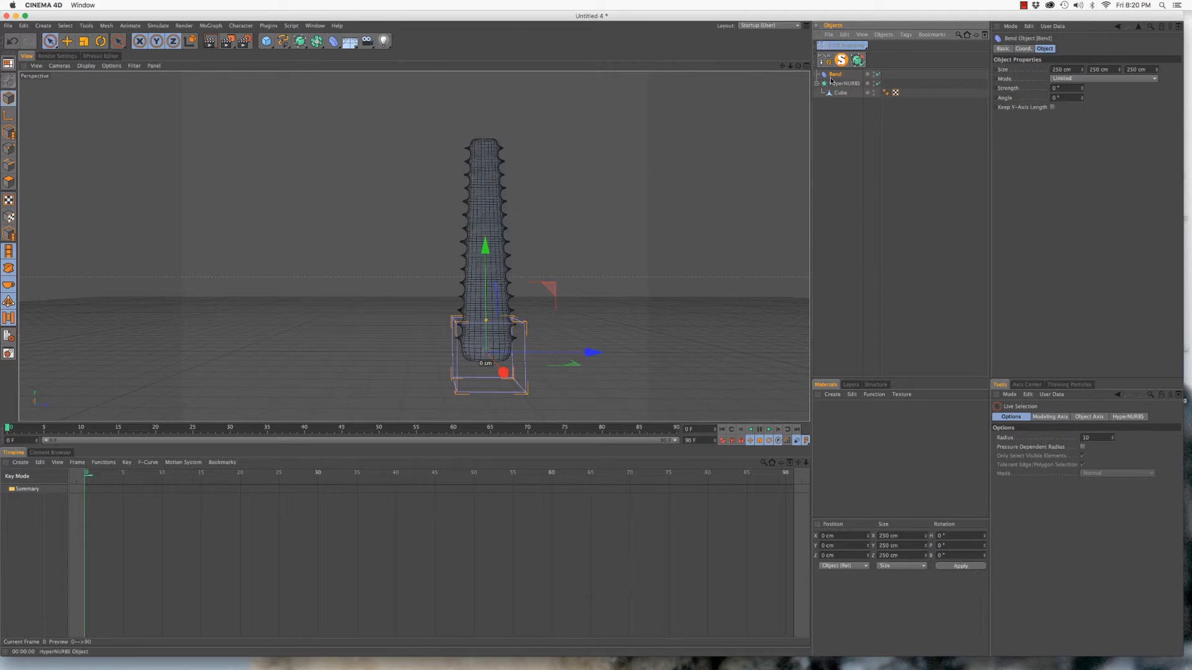
drag(844, 95, 843, 93)
Raise the Bend deformer to about 217 cm on Y and set its Strength to 90°
drag(485, 248, 486, 192)
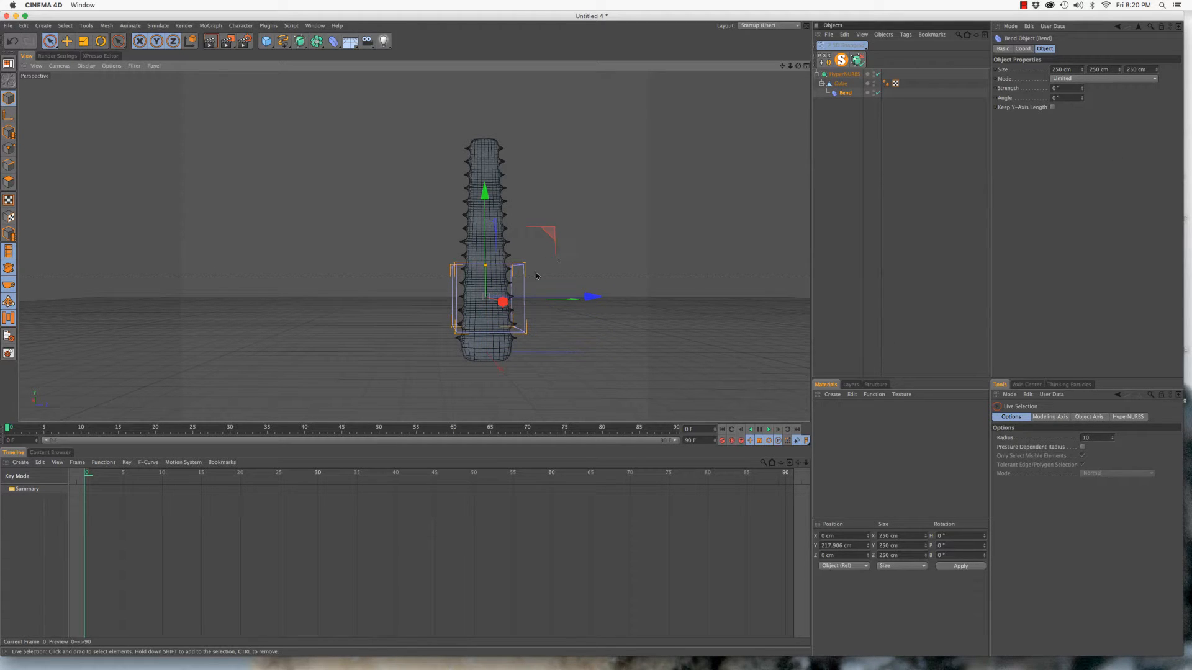
click(1057, 88)
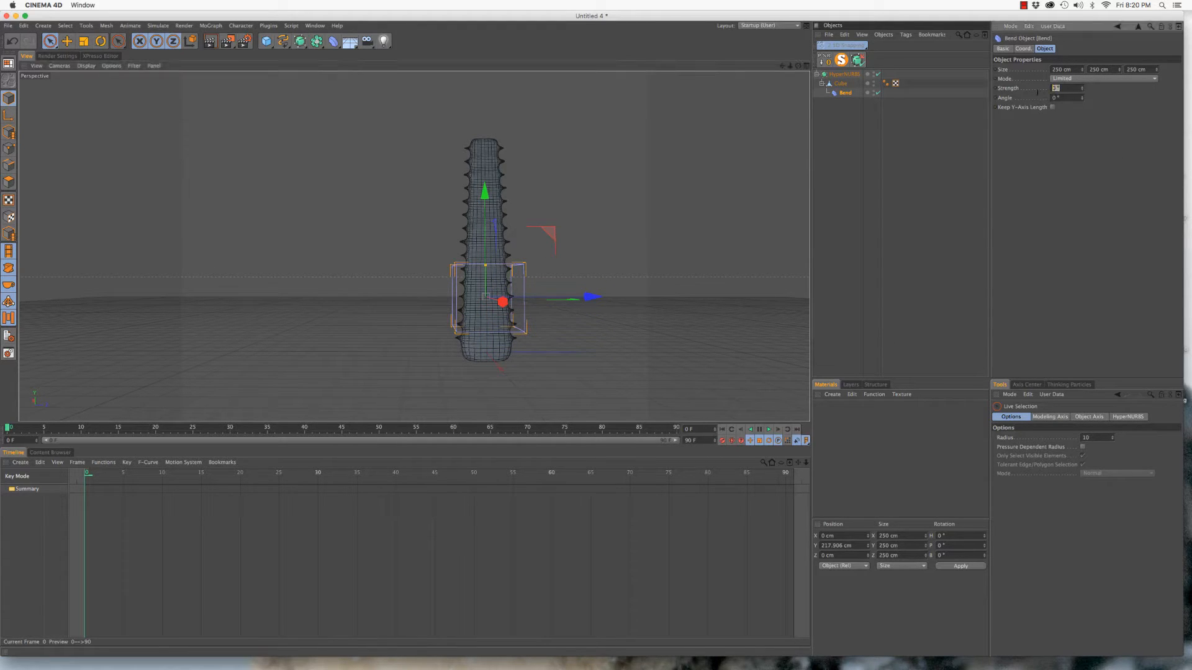
key(Return)
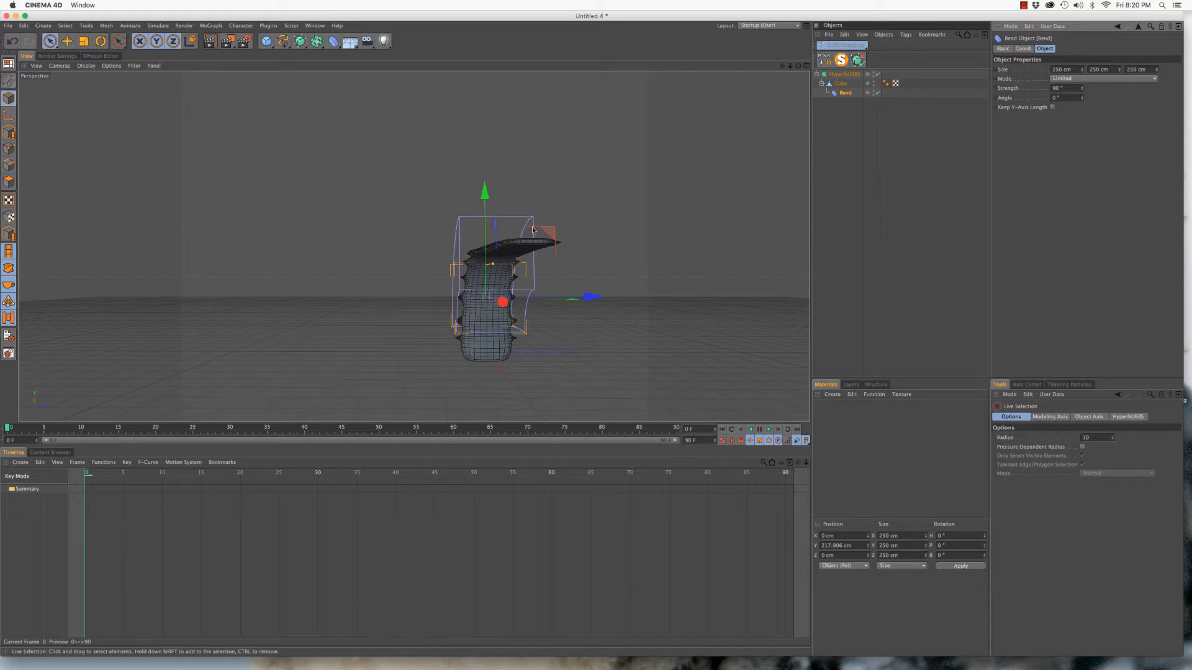
Rotate the Bend deformer to a pitch of 90° and enable Keep Y-Axis Length
key(r)
drag(524, 236, 423, 357)
click(1052, 108)
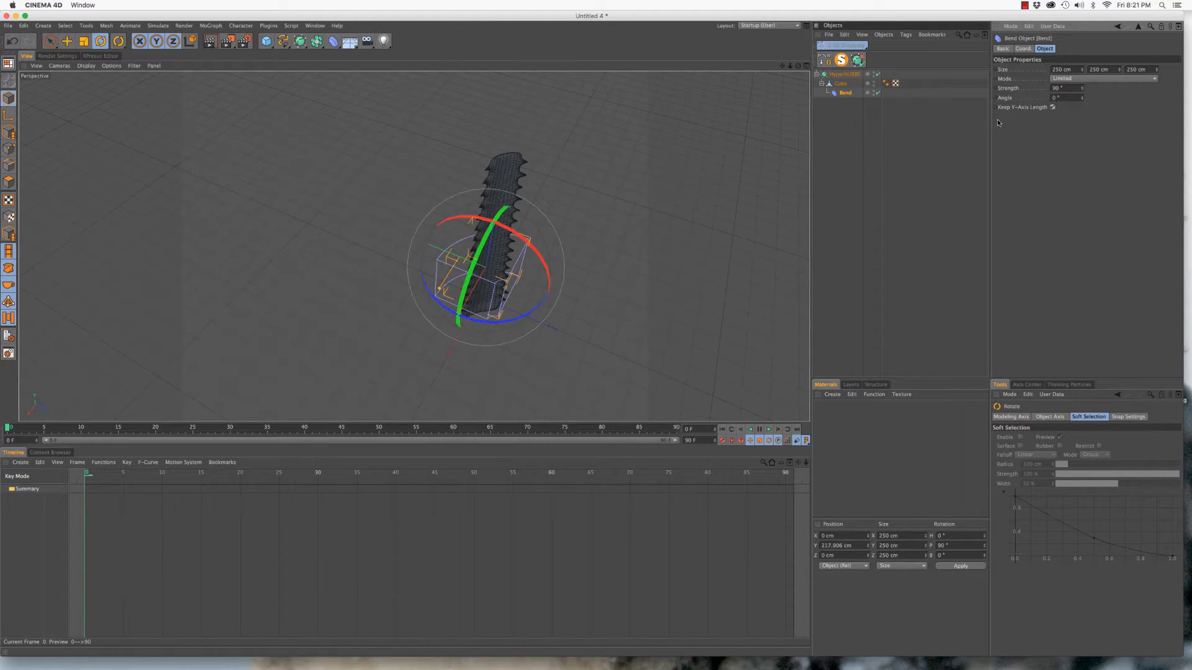
Set the Bend deformer's size to 100 cm in all three dimensions
alt+drag(448, 306, 757, 163)
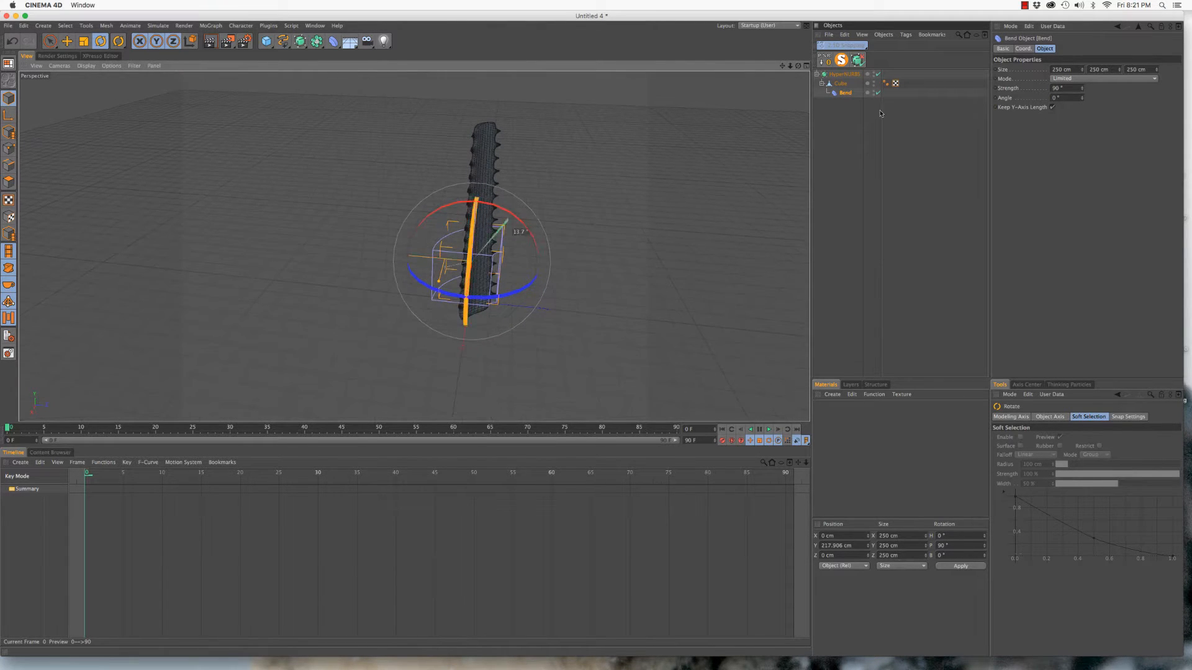
click(1061, 70)
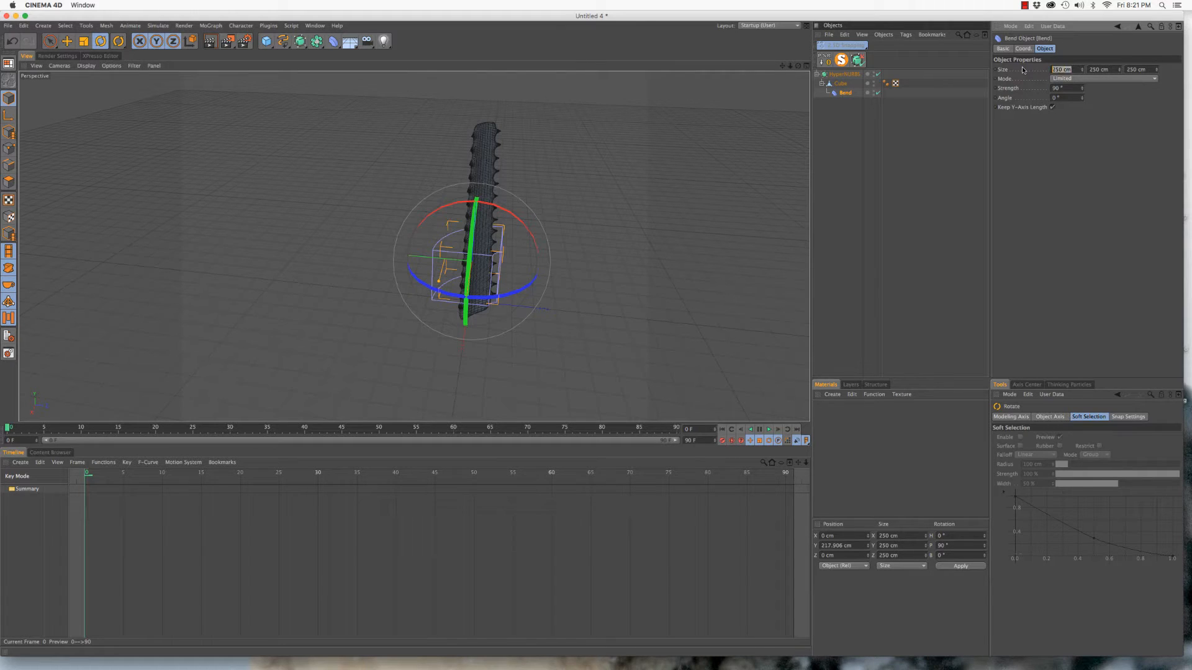
text(100)
key(Tab)
text(100)
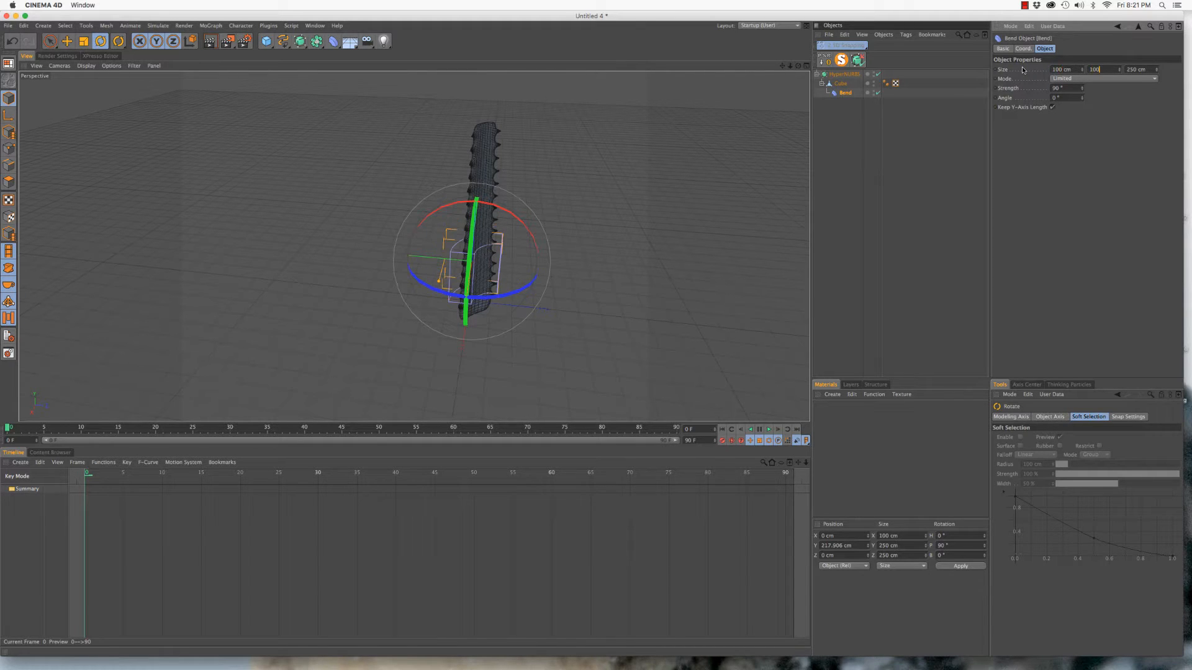
key(Tab)
text(100)
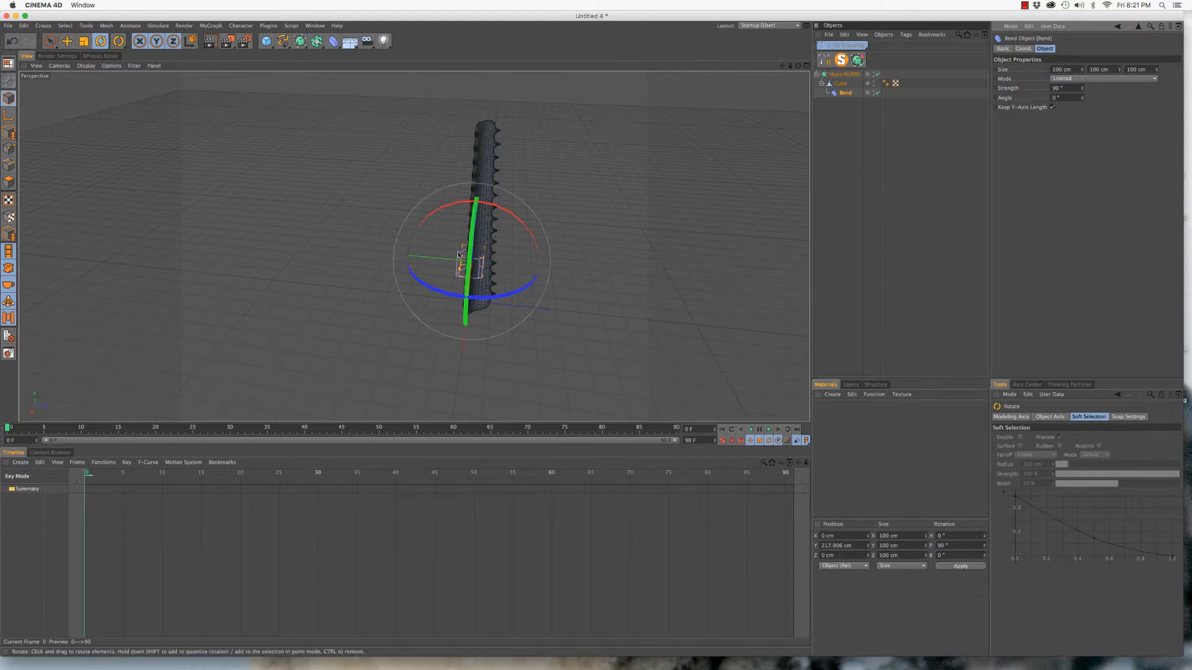
Disable the Bend deformer and select the cube
alt+drag(479, 263, 453, 195)
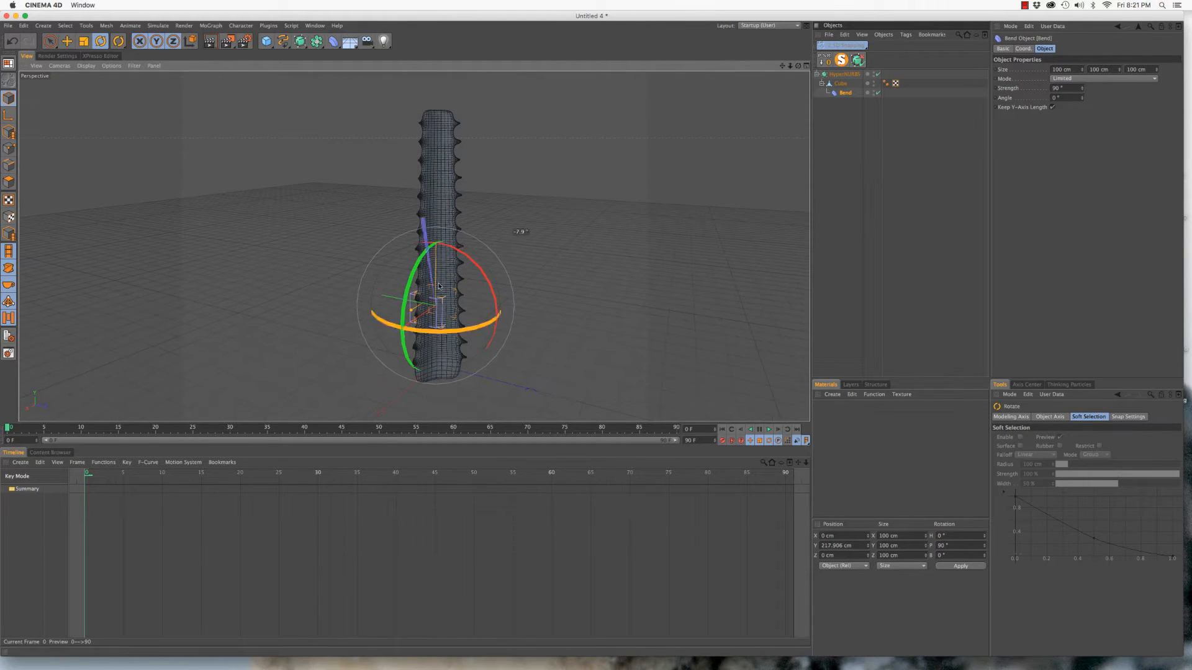
click(877, 93)
click(839, 83)
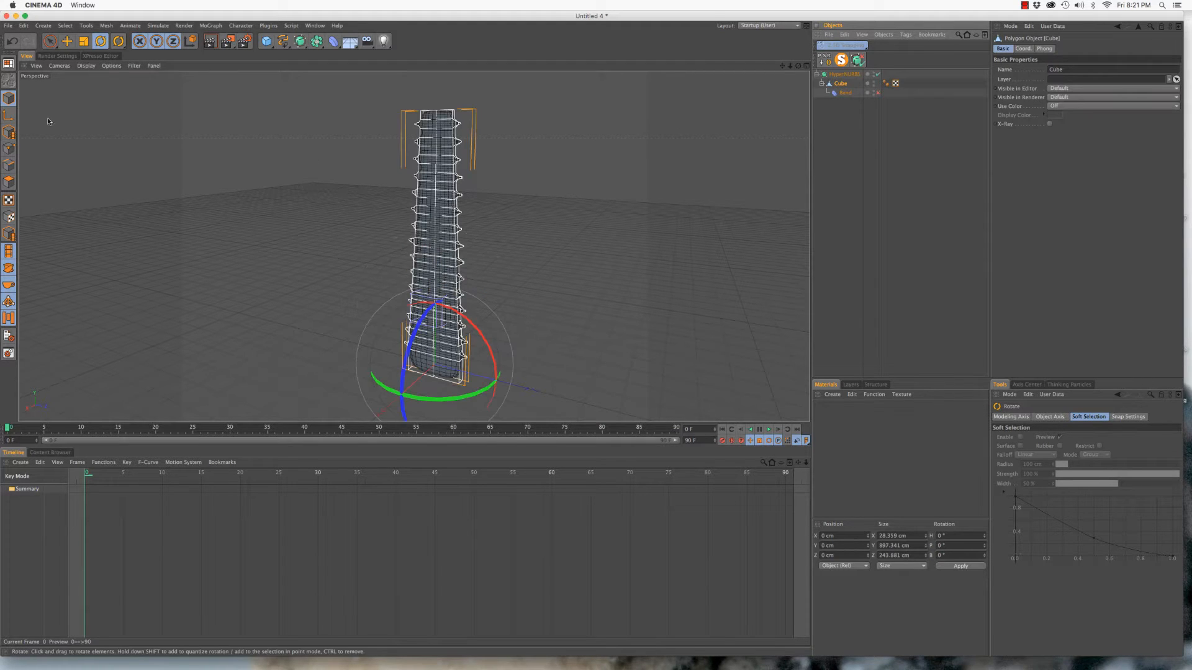
Select the central vertical edge loop of the cube and scale it along X to about 77 cm
click(9, 165)
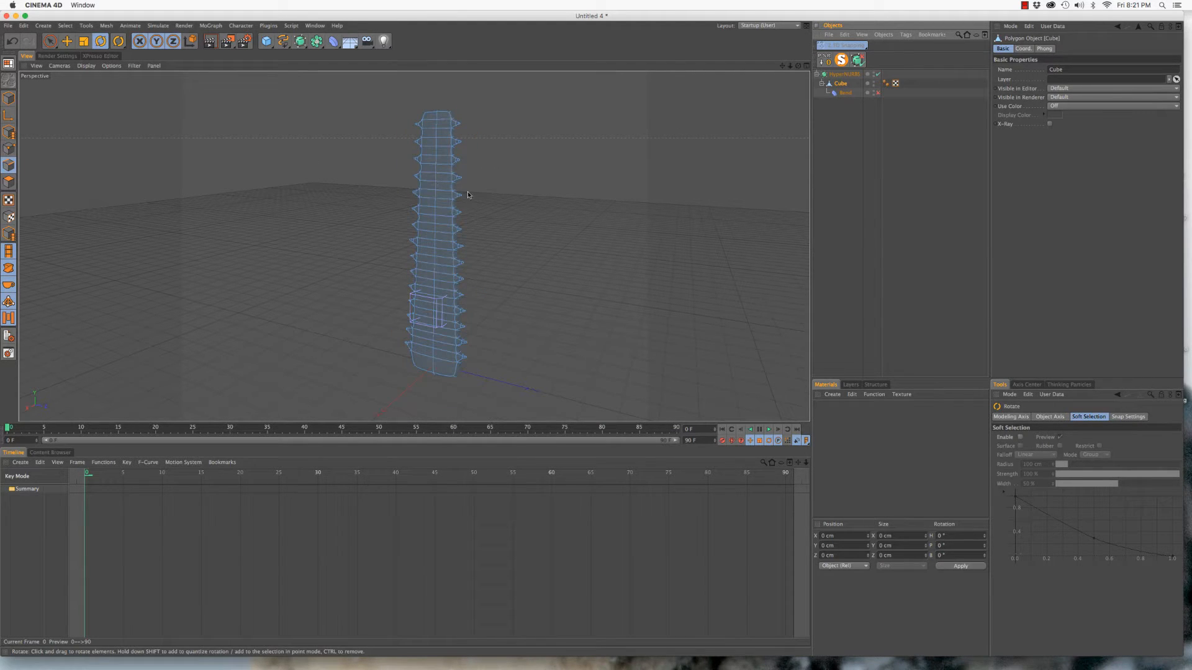
key(u)
key(l)
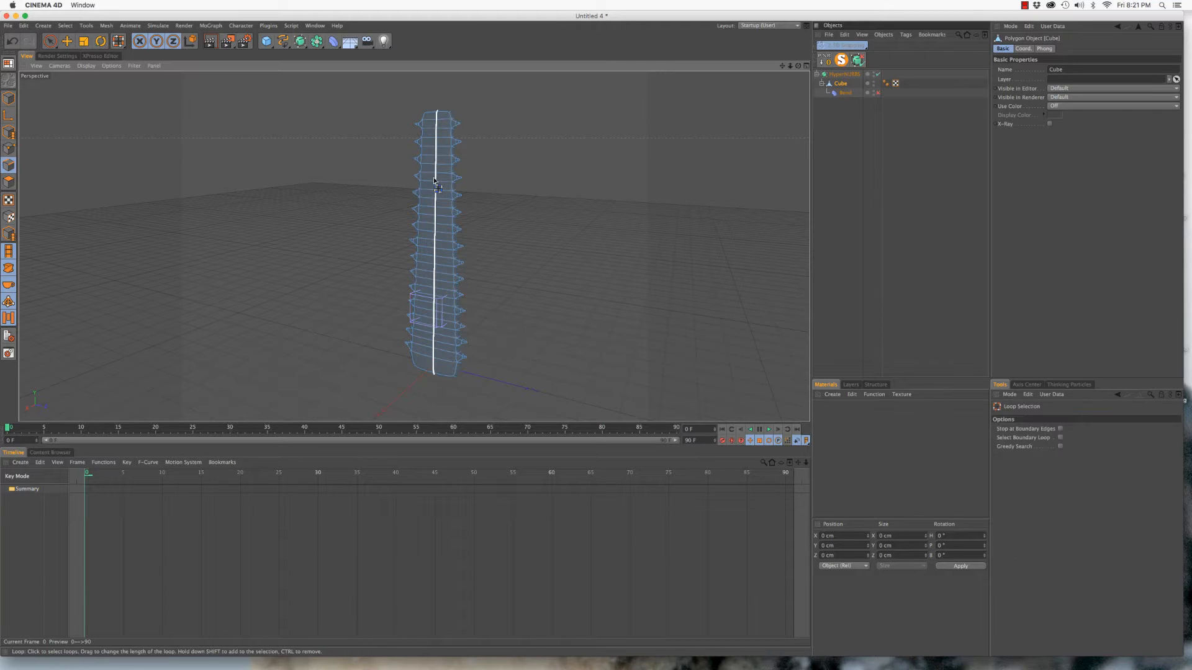
click(10, 165)
click(438, 230)
key(t)
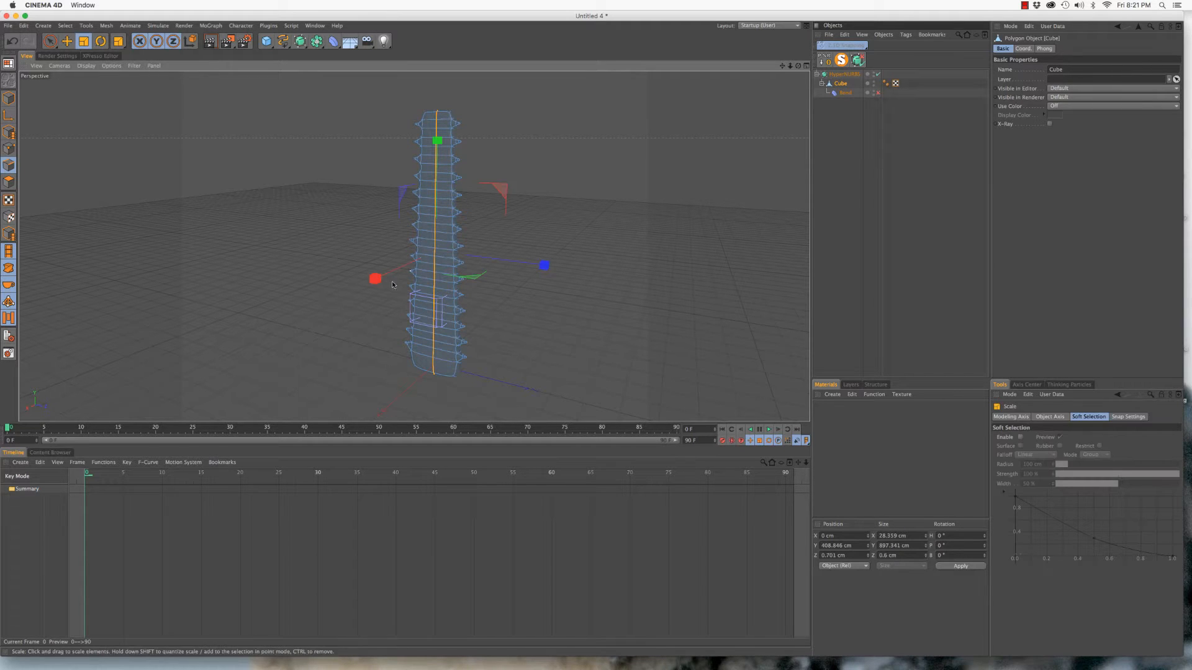
drag(372, 275, 207, 296)
alt+drag(376, 240, 695, 219)
mouse_move(488, 253)
mouse_down()
mouse_move(546, 251)
mouse_move(504, 253)
mouse_up()
alt+drag(418, 246, 301, 220)
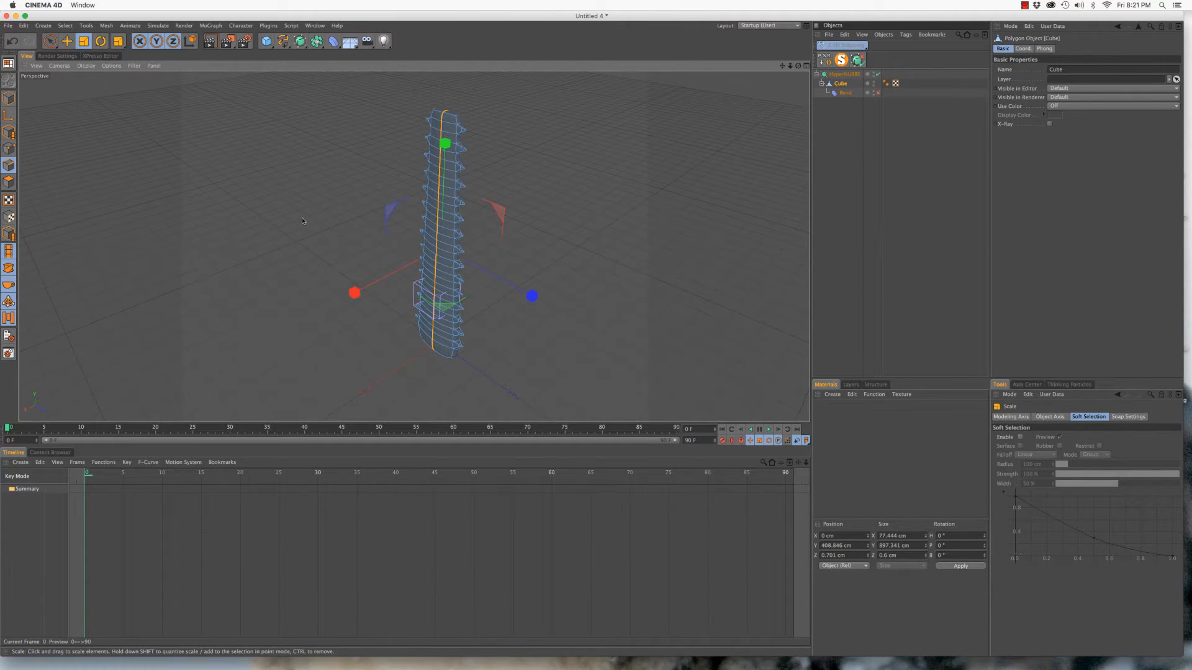
Re-enable the Bend deformer and render the view to check the smoothed leaf
click(877, 93)
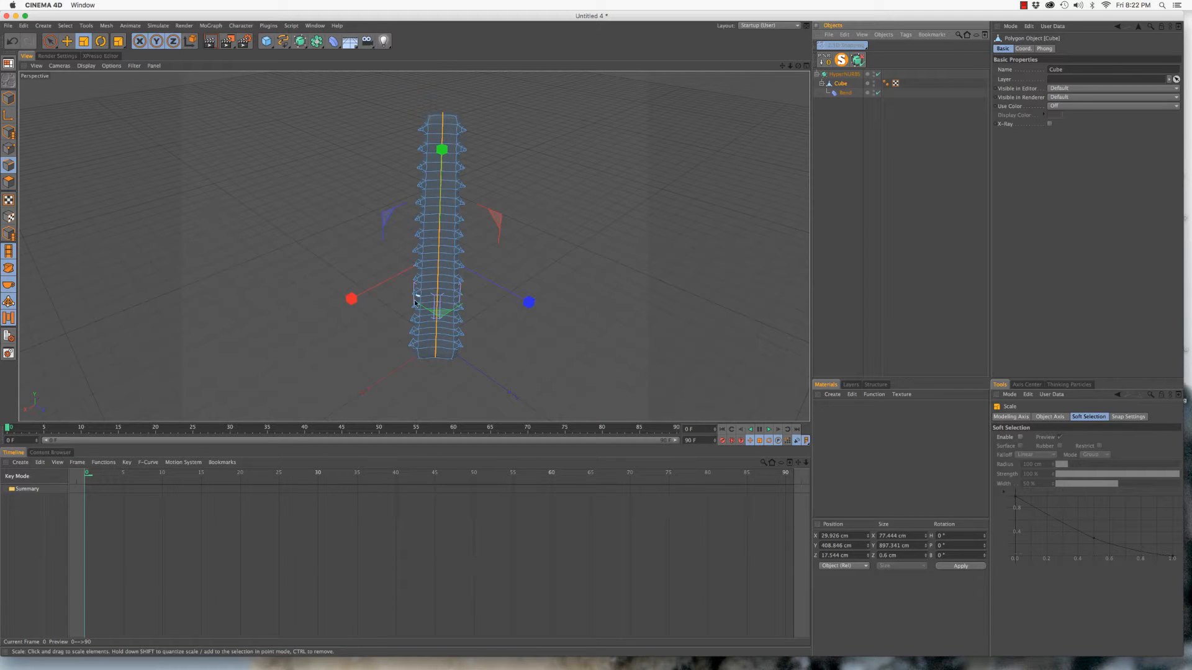
alt+drag(416, 299, 495, 250)
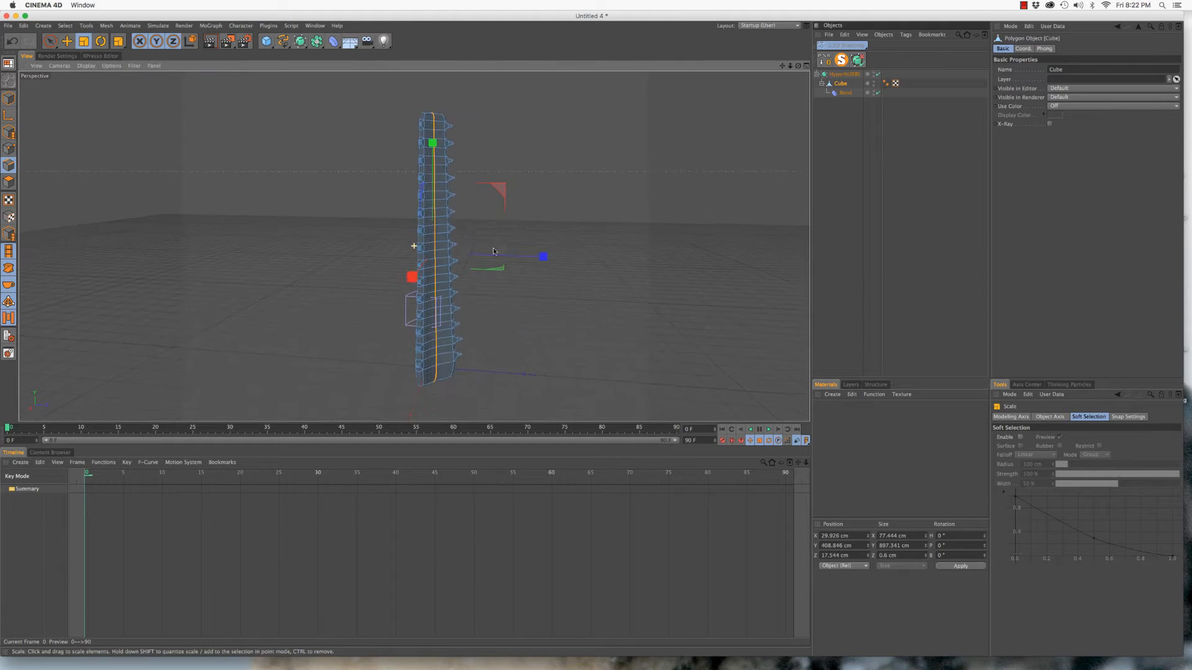
key(ctrl+r)
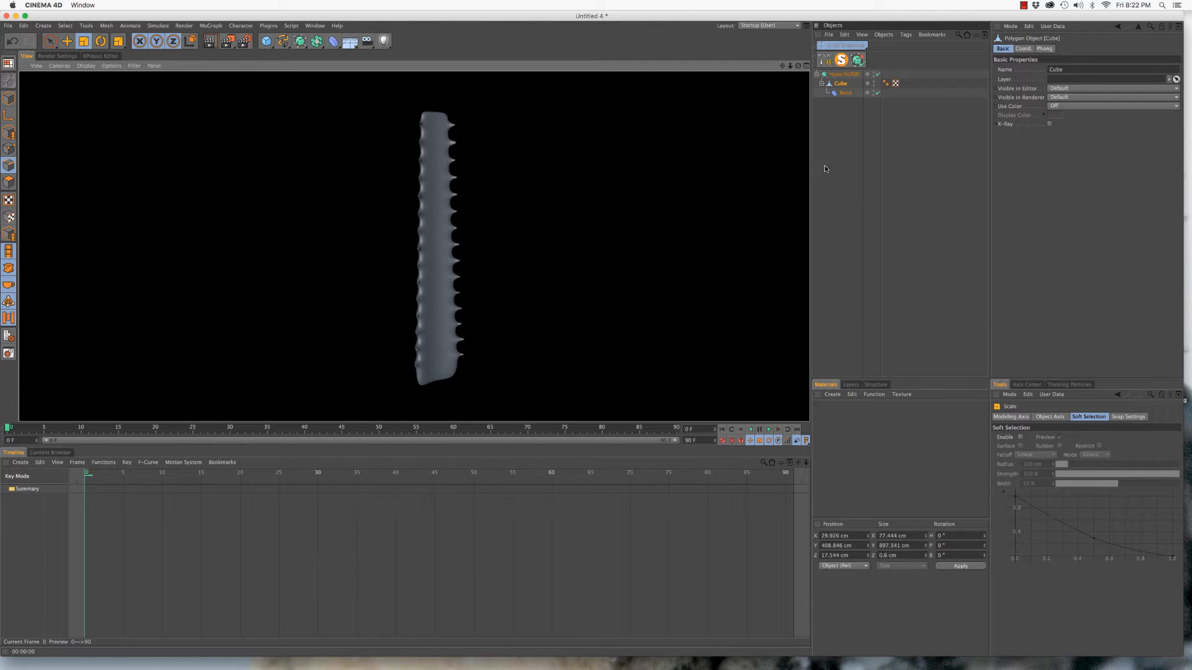
click(466, 254)
mouse_move(465, 249)
alt+mouse_down()
mouse_move(413, 245)
mouse_move(447, 241)
alt+mouse_up()
click(865, 186)
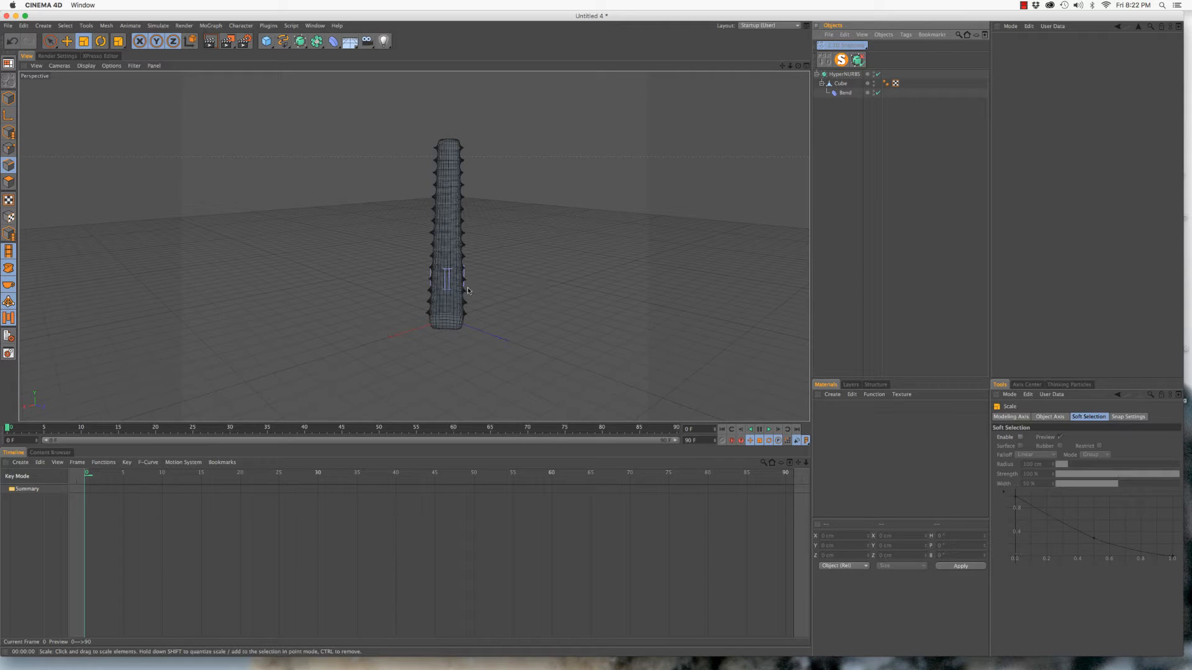
Draw a four-point Bezier spline beside the leaf in the front view, rising from the ground line and arching away from it
key(F4)
scroll(510, 262, down, 5)
middle_drag(521, 304, 416, 224)
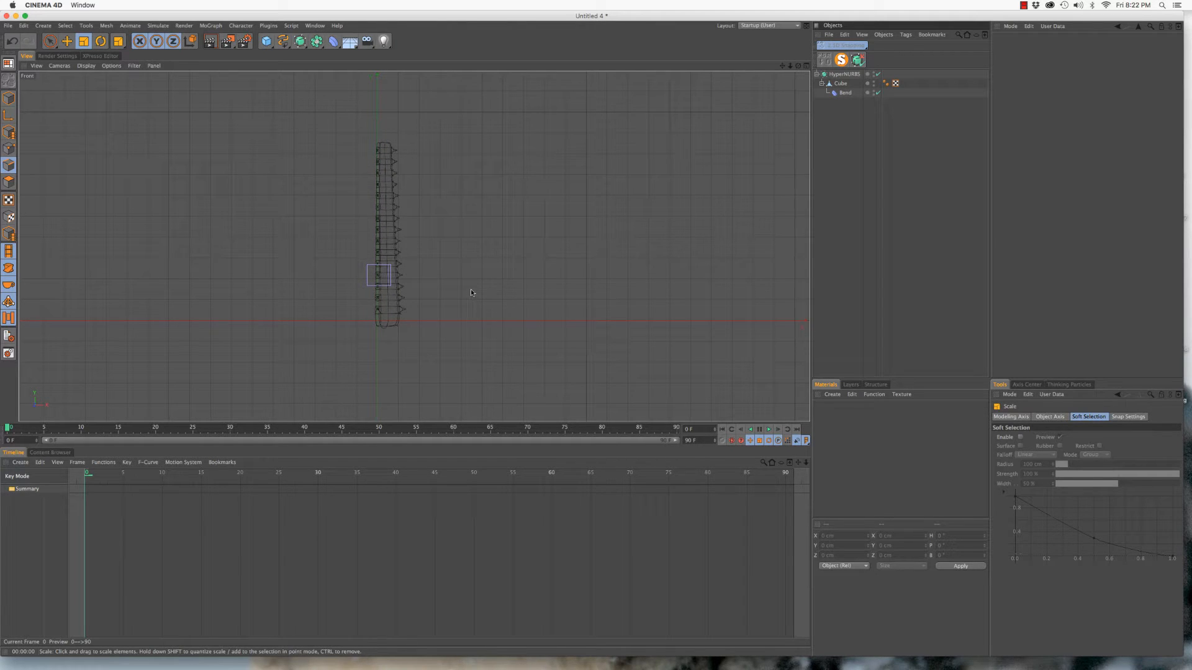
key(F3)
key(F4)
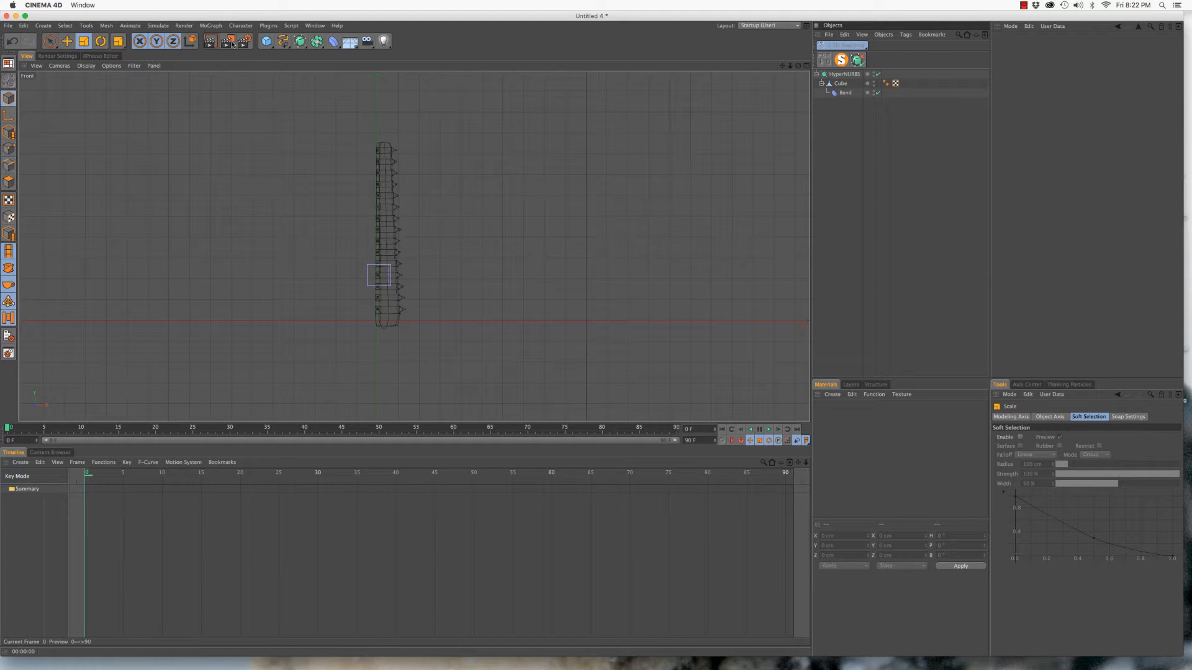
click(284, 42)
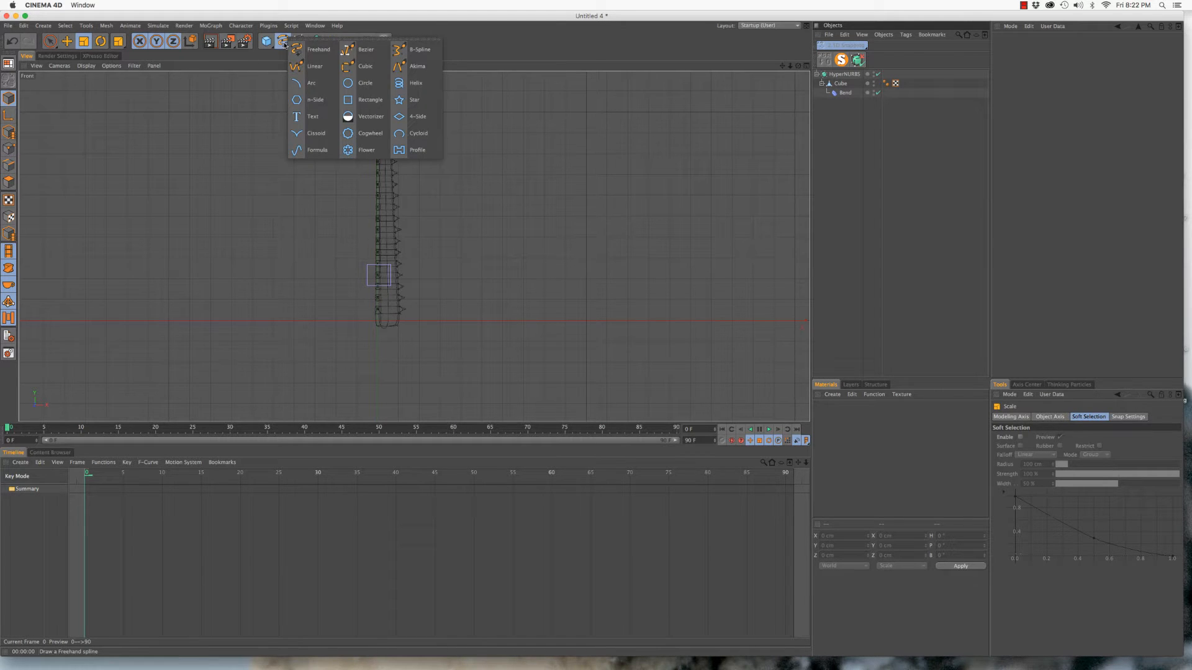
click(371, 54)
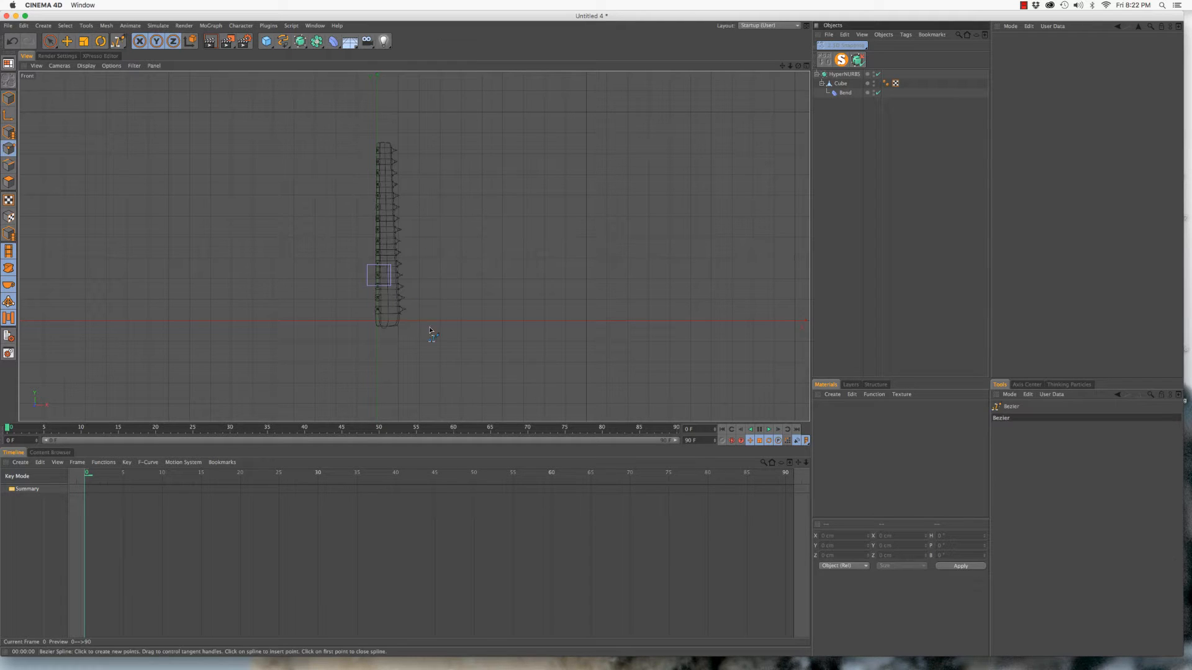
alt+middle_drag(430, 327, 448, 331)
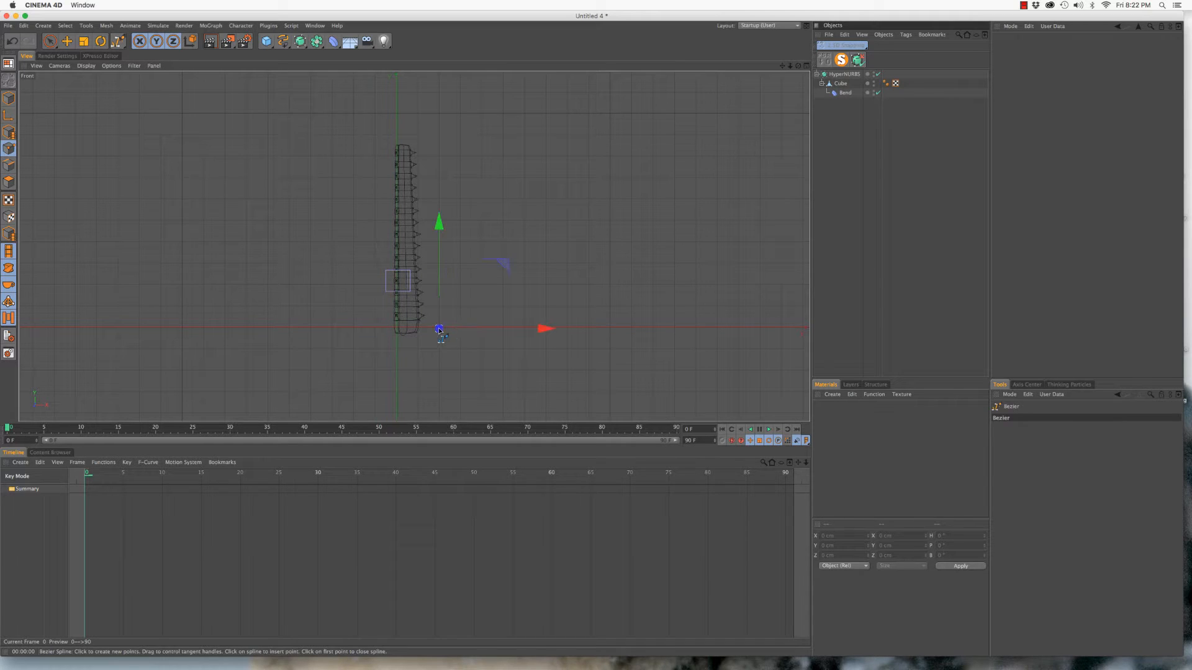
click(439, 329)
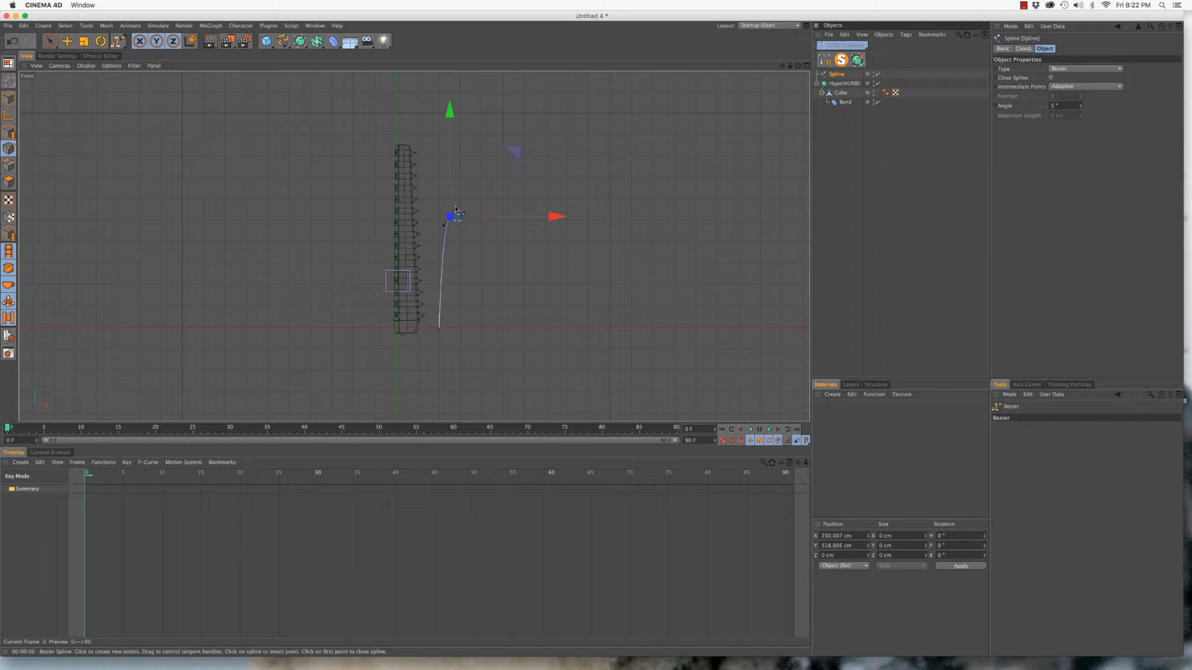
click(502, 166)
drag(506, 163, 610, 147)
Move the spline's second point to about 278 cm and its third point to about 509 cm on X
click(50, 41)
drag(595, 81, 592, 95)
click(449, 217)
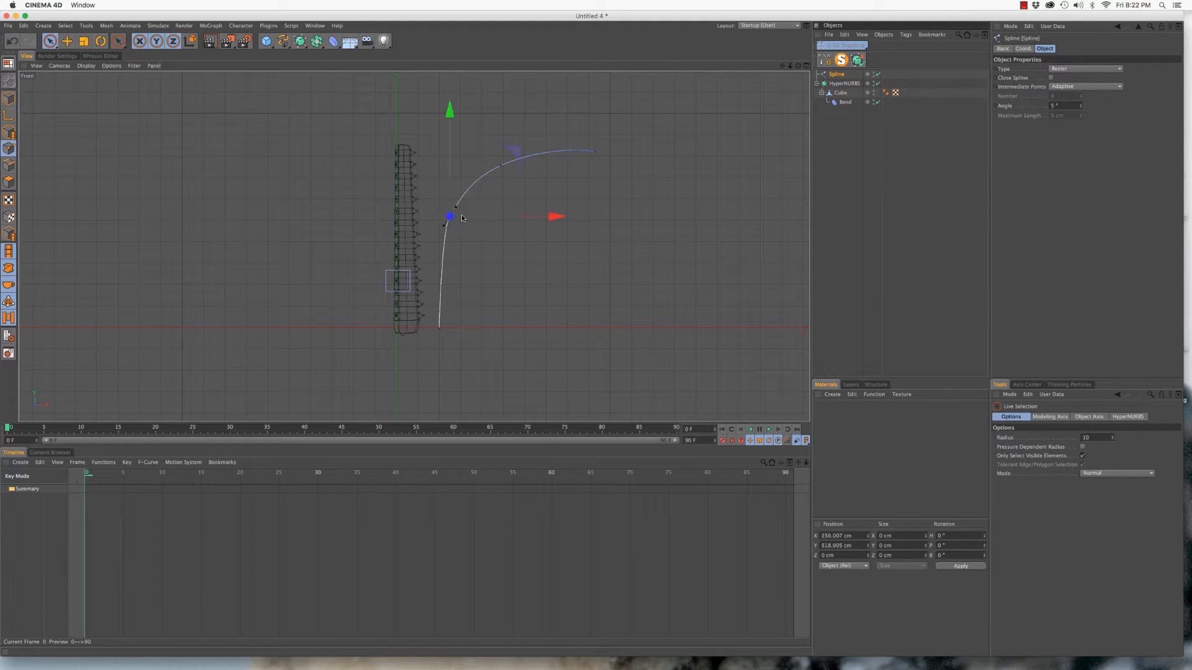
drag(524, 216, 530, 216)
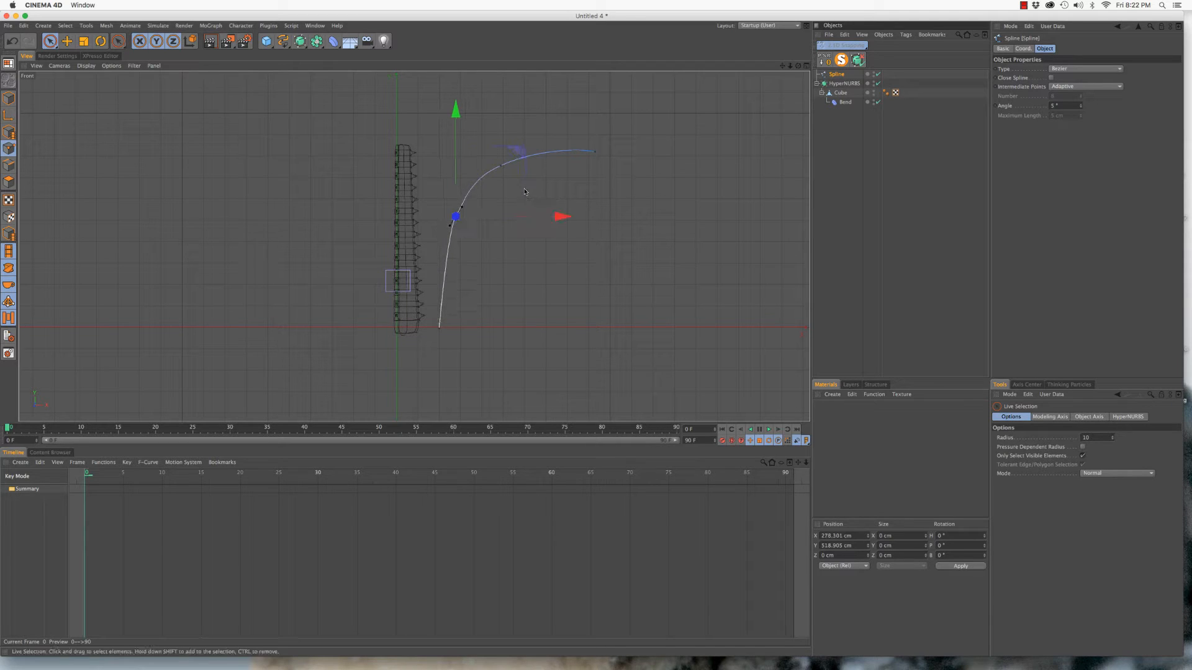
click(499, 164)
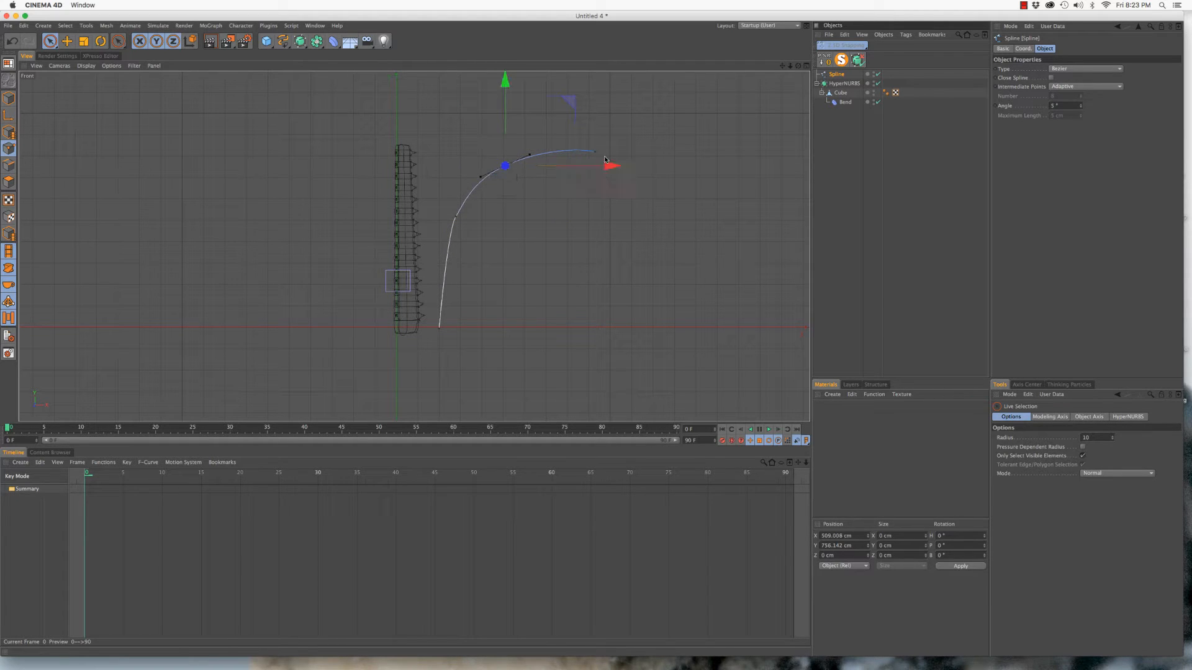
Lower the spline's end point to about 769 cm on Y and angle its tangent downward
click(599, 148)
drag(596, 81, 593, 91)
key(t)
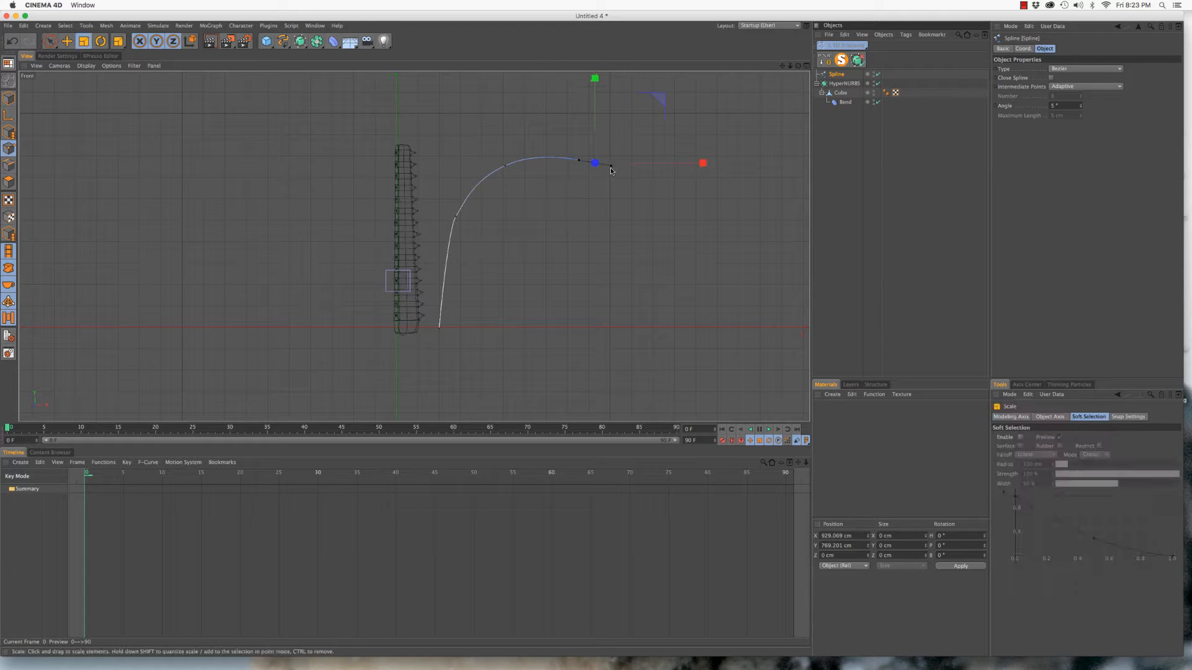
drag(612, 169, 609, 173)
key(space)
Lengthen the tangent handles of the spline's second point and nudge the point slightly outward and down
click(457, 217)
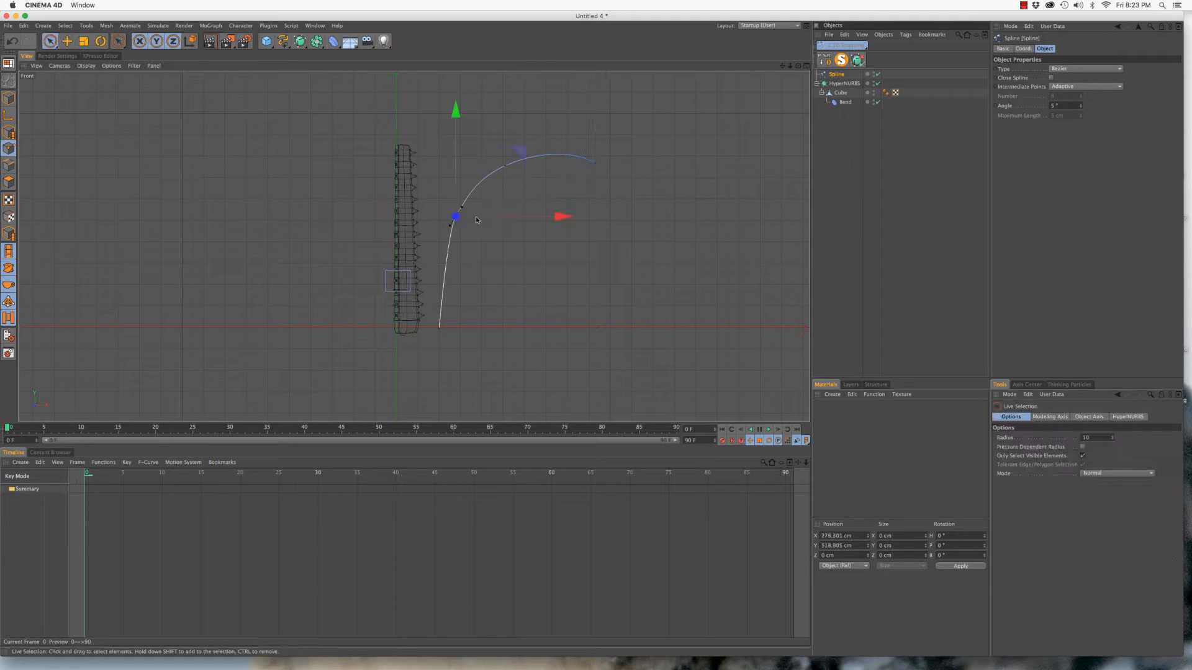
click(470, 212)
click(455, 216)
key(space)
drag(449, 231, 446, 235)
key(space)
drag(561, 218, 562, 218)
drag(459, 115, 460, 119)
click(493, 304)
Select all points of the spline and subdivide it to add intermediate points
click(439, 330)
key(super+a)
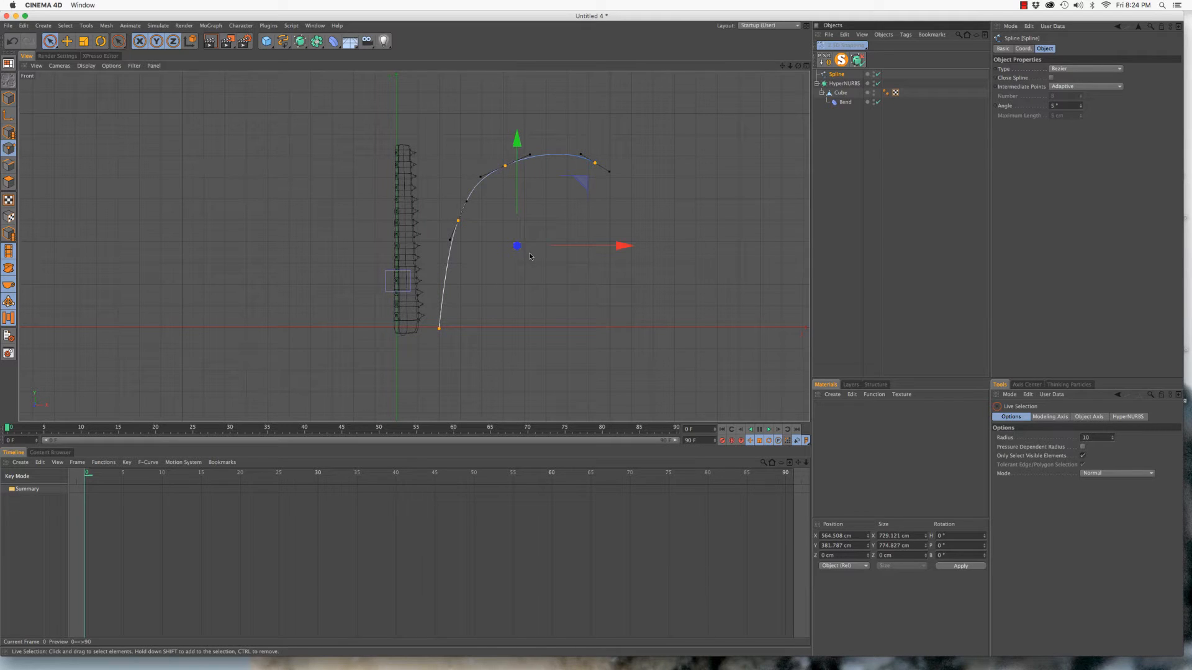
key(u)
key(s)
click(540, 222)
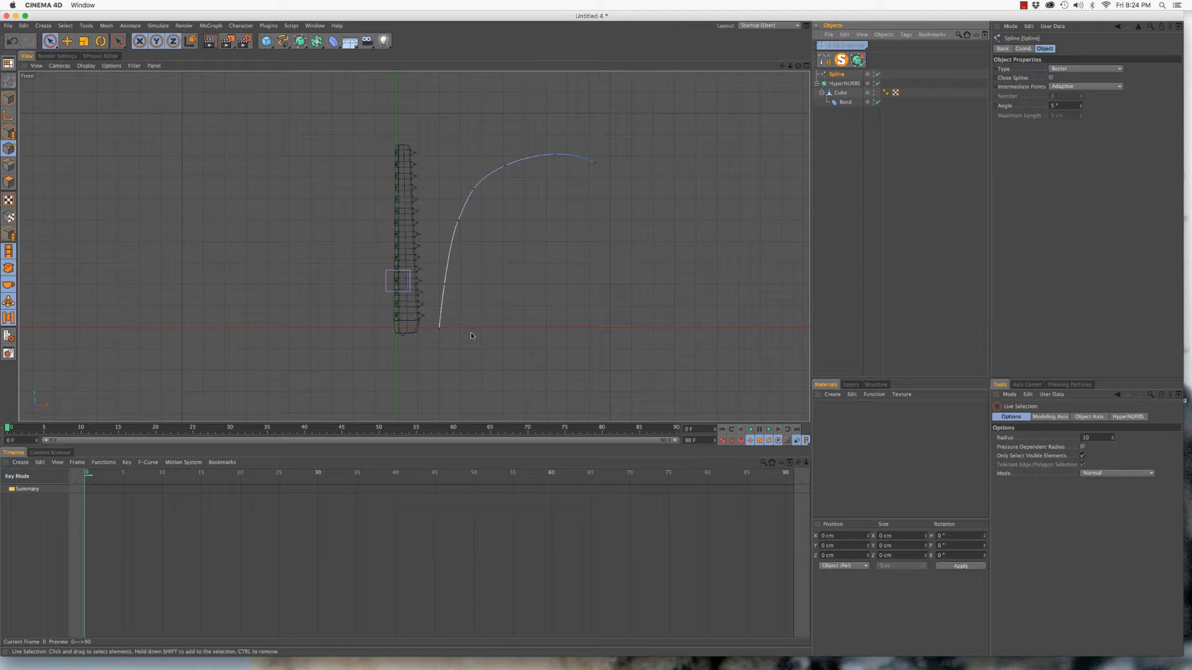
Add a Spline Dynamics tag to the spline and fix its three lowest points
click(441, 339)
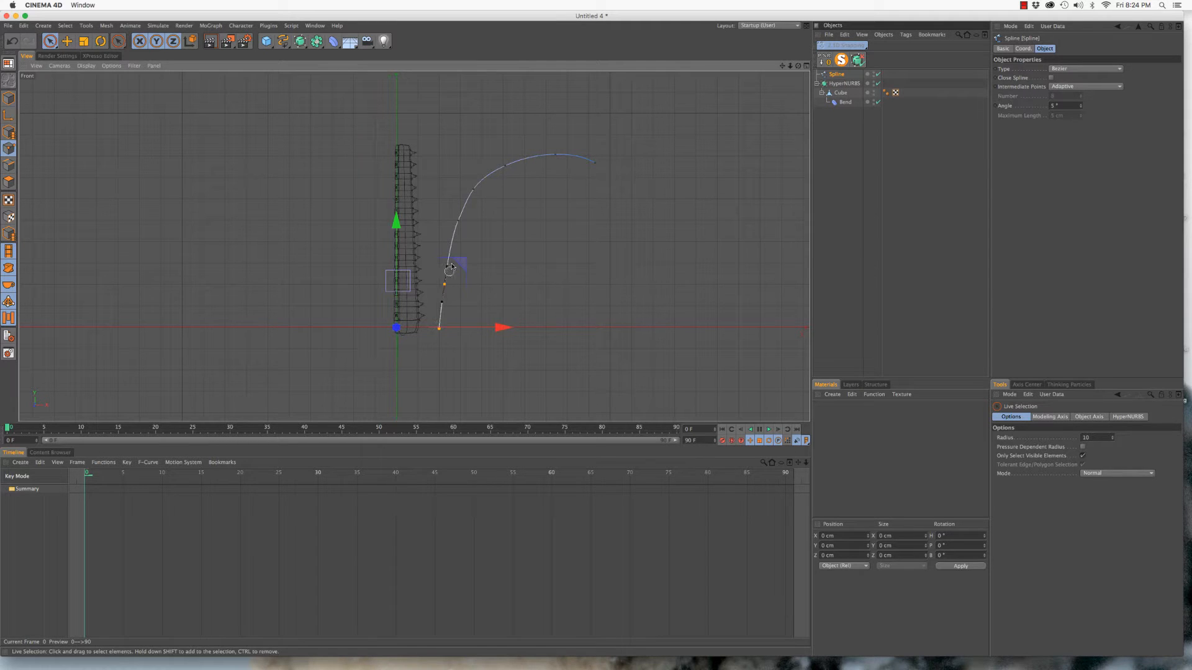
right_click(838, 75)
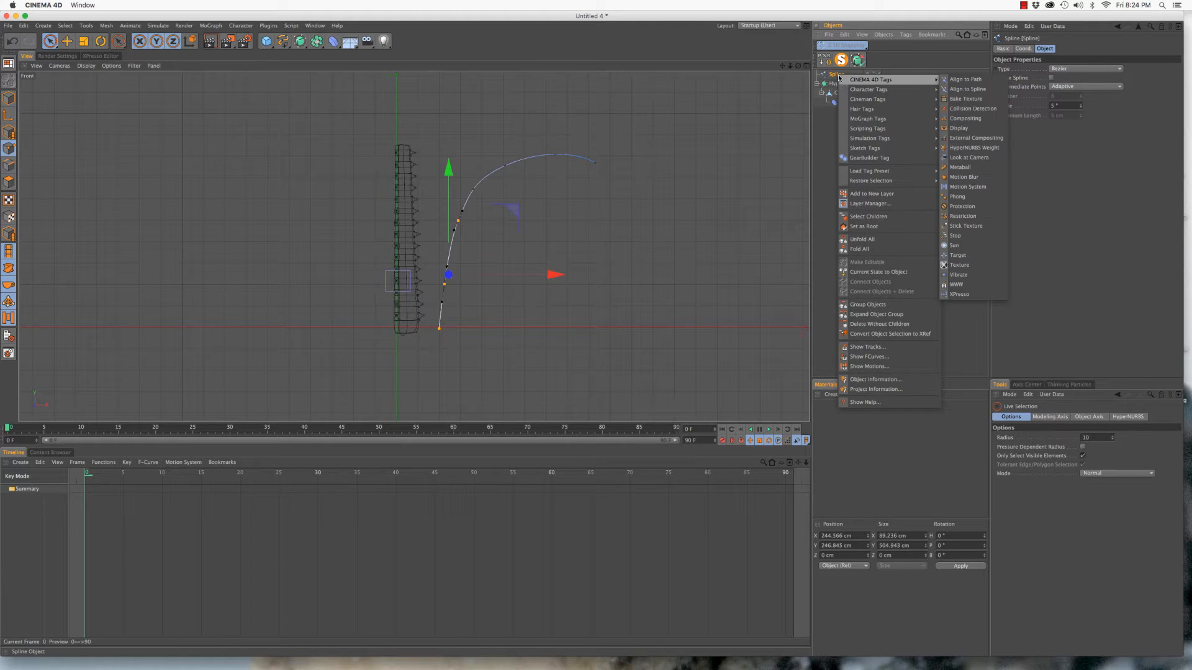
mouse_move(865, 110)
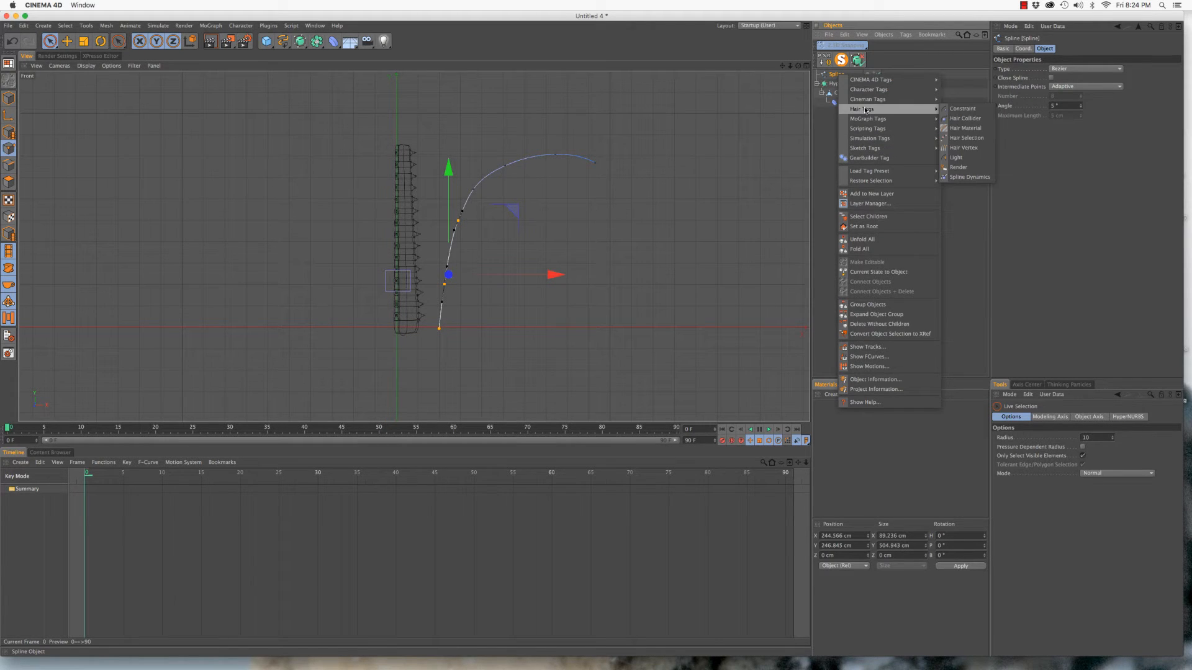
click(983, 179)
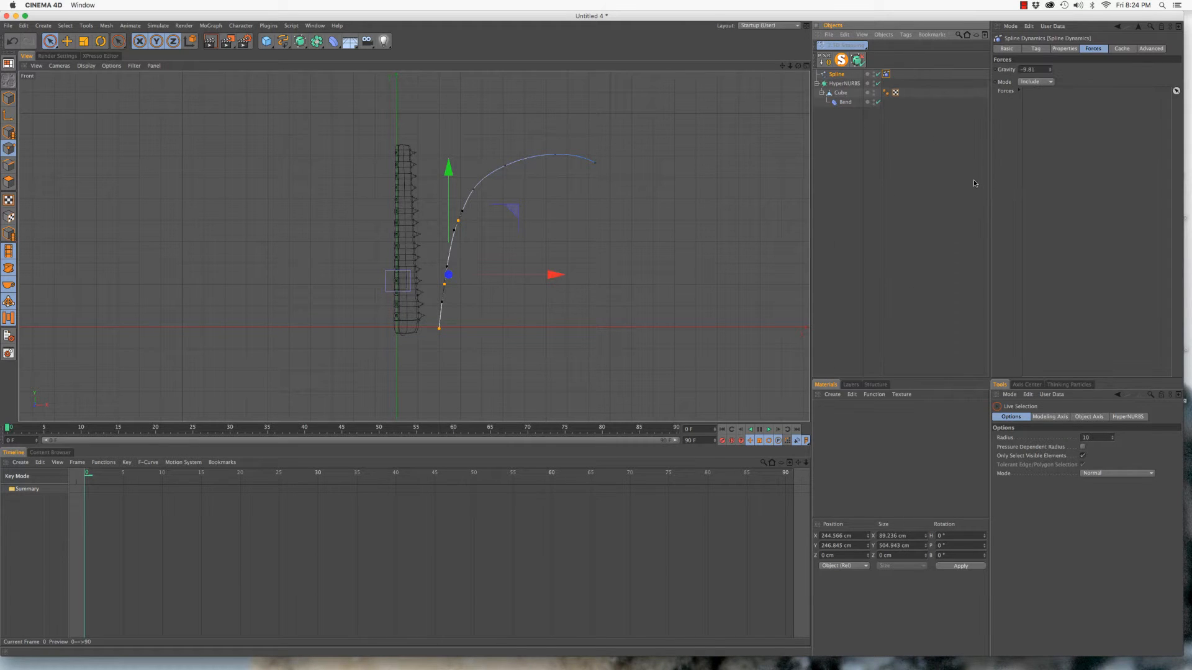
click(1066, 49)
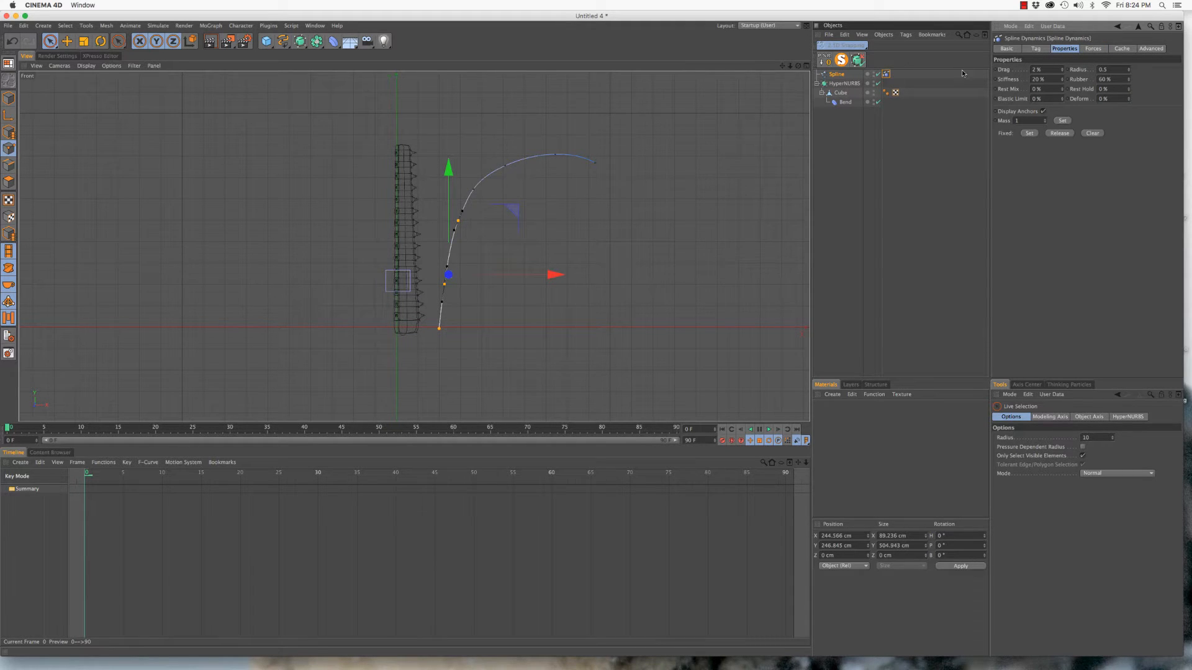
click(1030, 133)
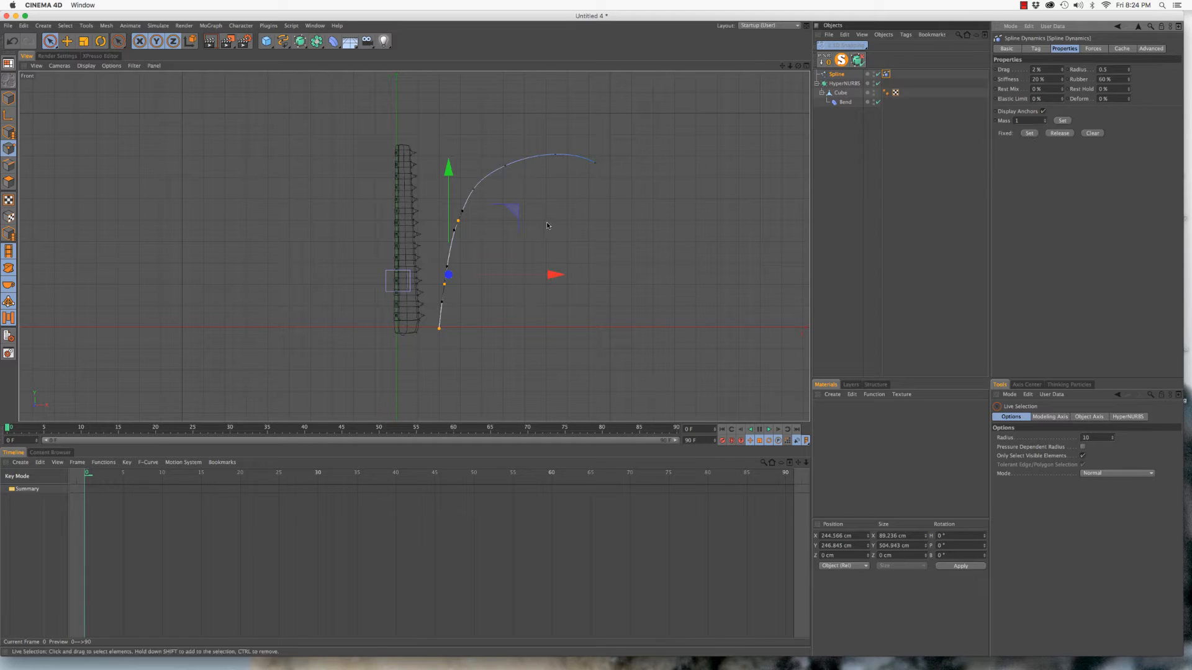
Play the spline dynamics simulation and return to frame 0
key(F8)
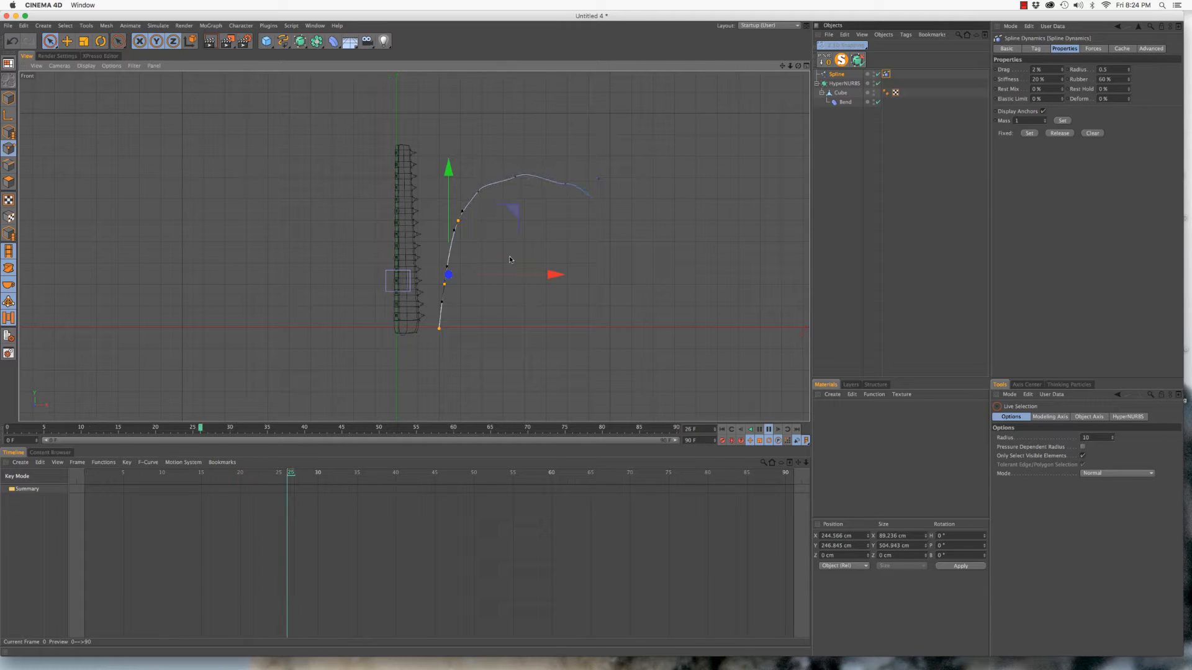
click(5, 428)
click(3, 430)
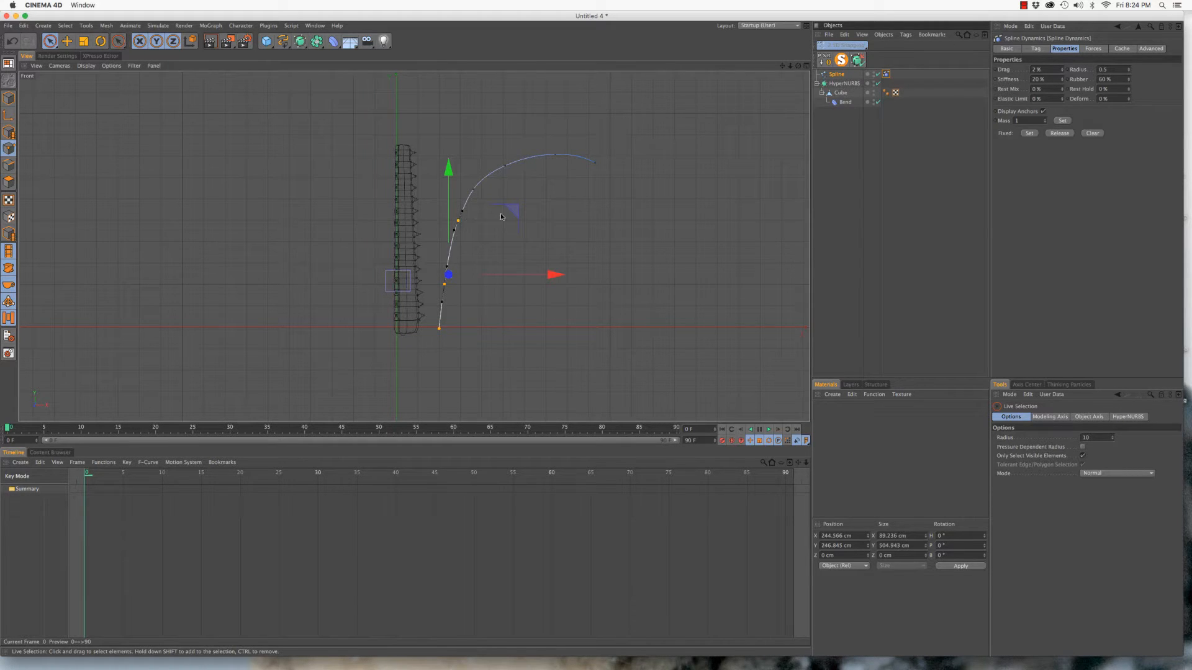
Change the spline's type from Bezier to B-Spline
click(888, 75)
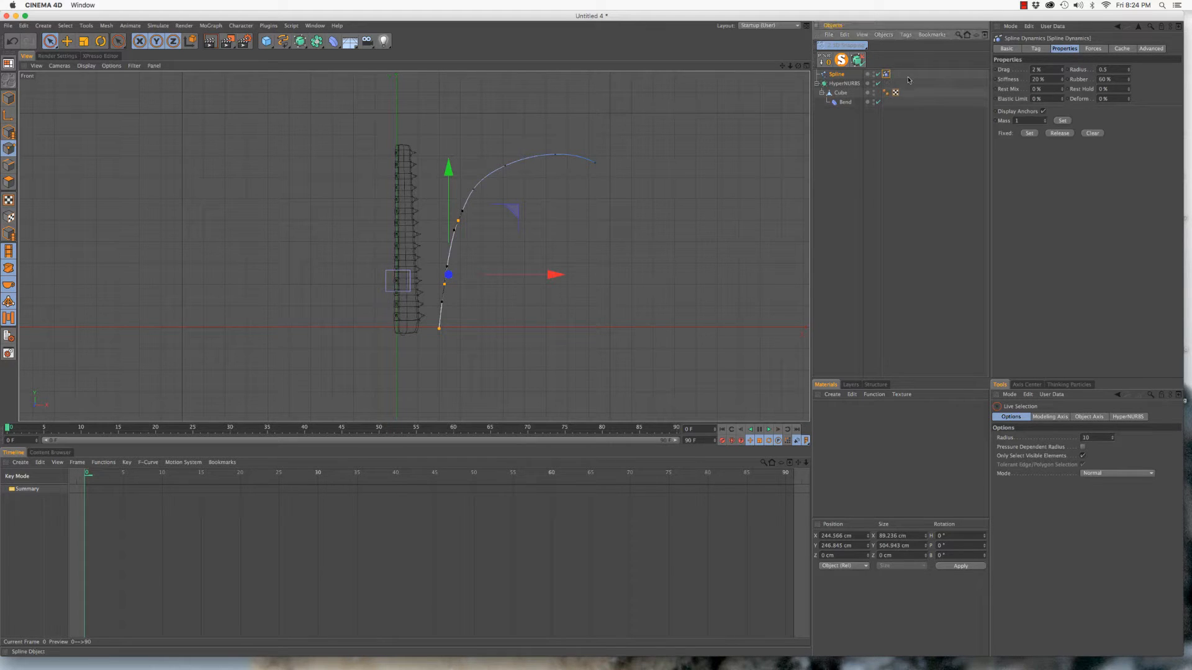
click(841, 74)
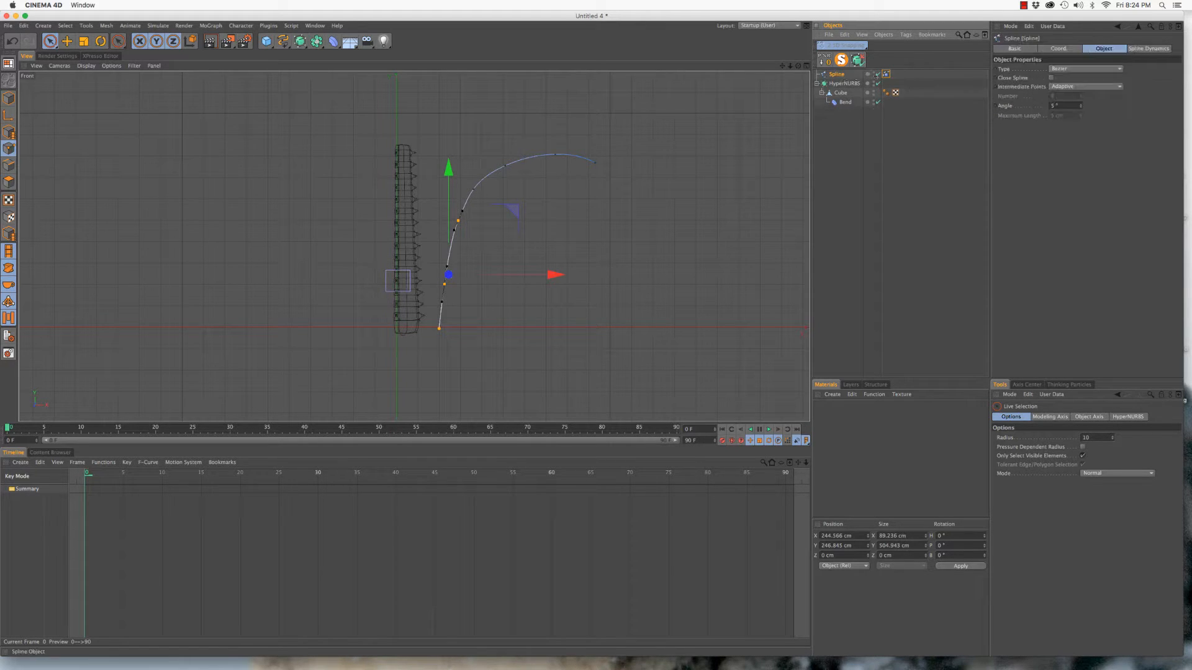
click(1068, 70)
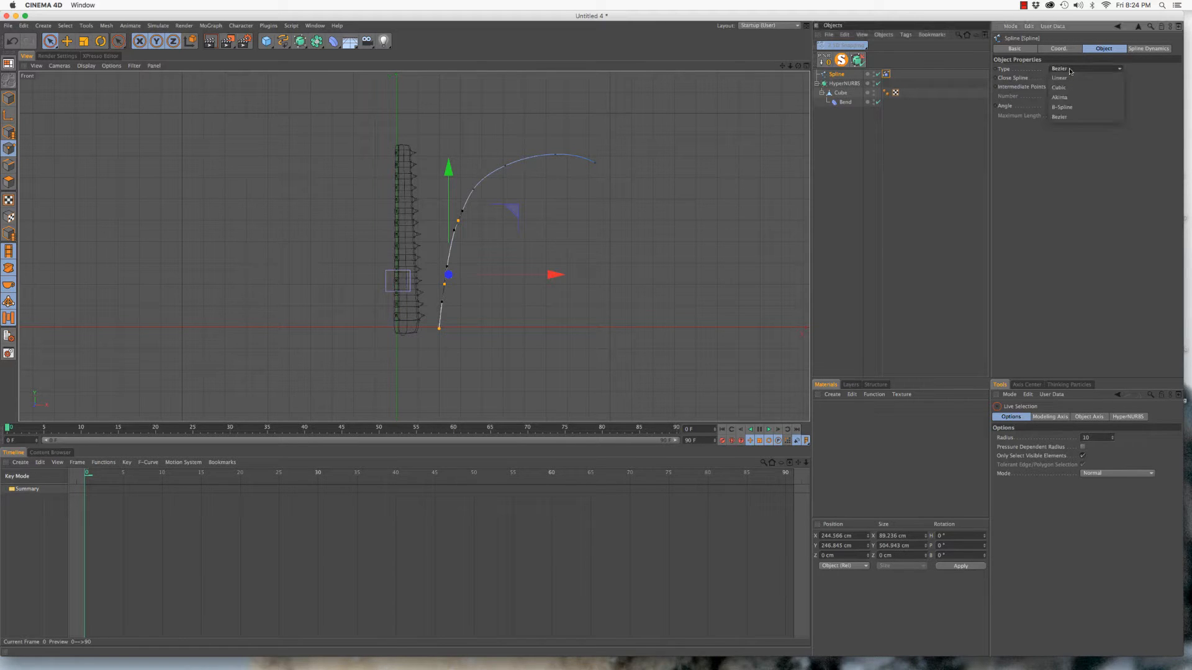
click(1063, 106)
Play the simulation with the new spline type and examine the spline beside the leaf in the perspective view
key(F8)
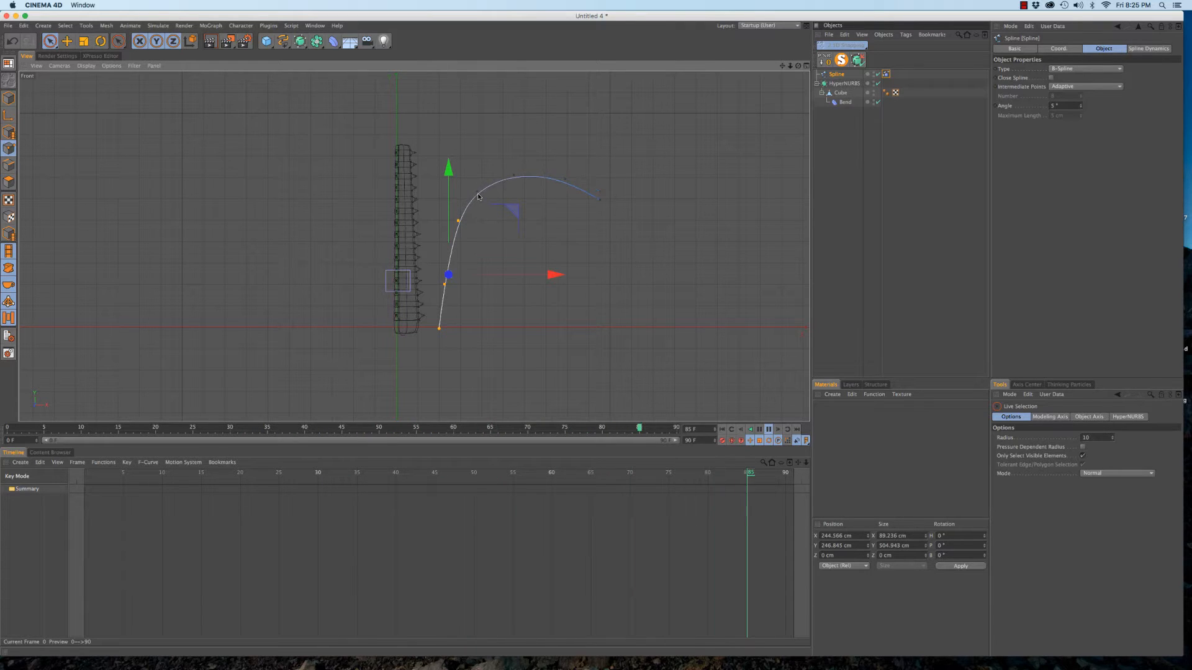
key(F1)
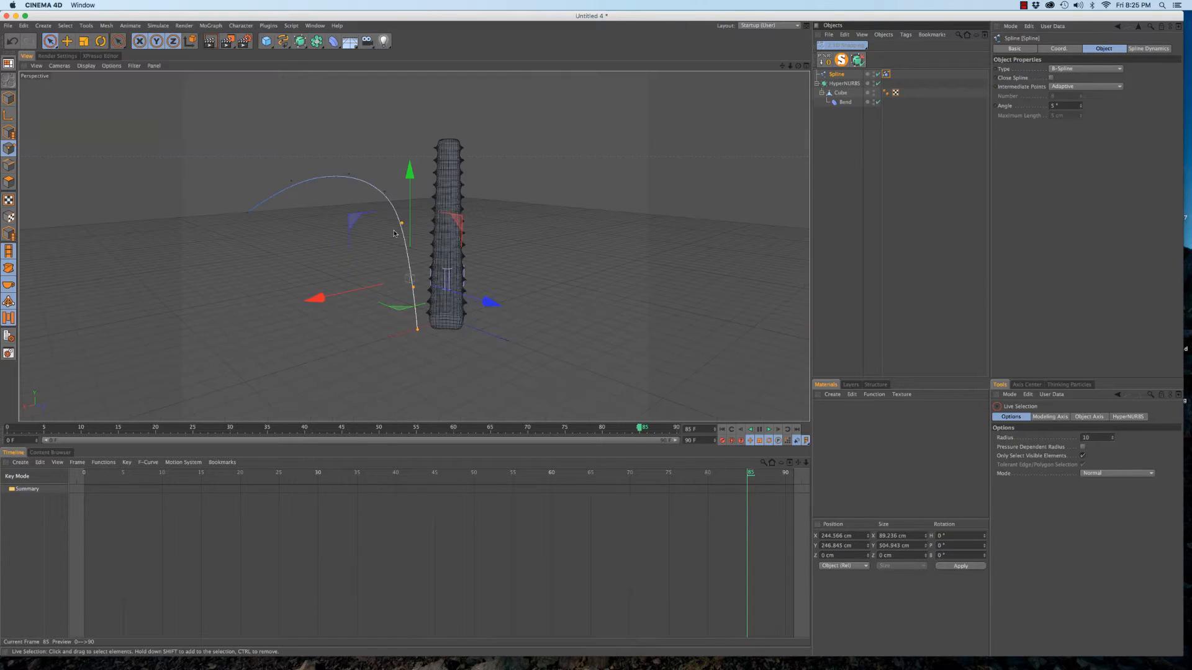
alt+drag(382, 215, 304, 258)
alt+middle_drag(304, 258, 556, 184)
alt+drag(554, 184, 385, 263)
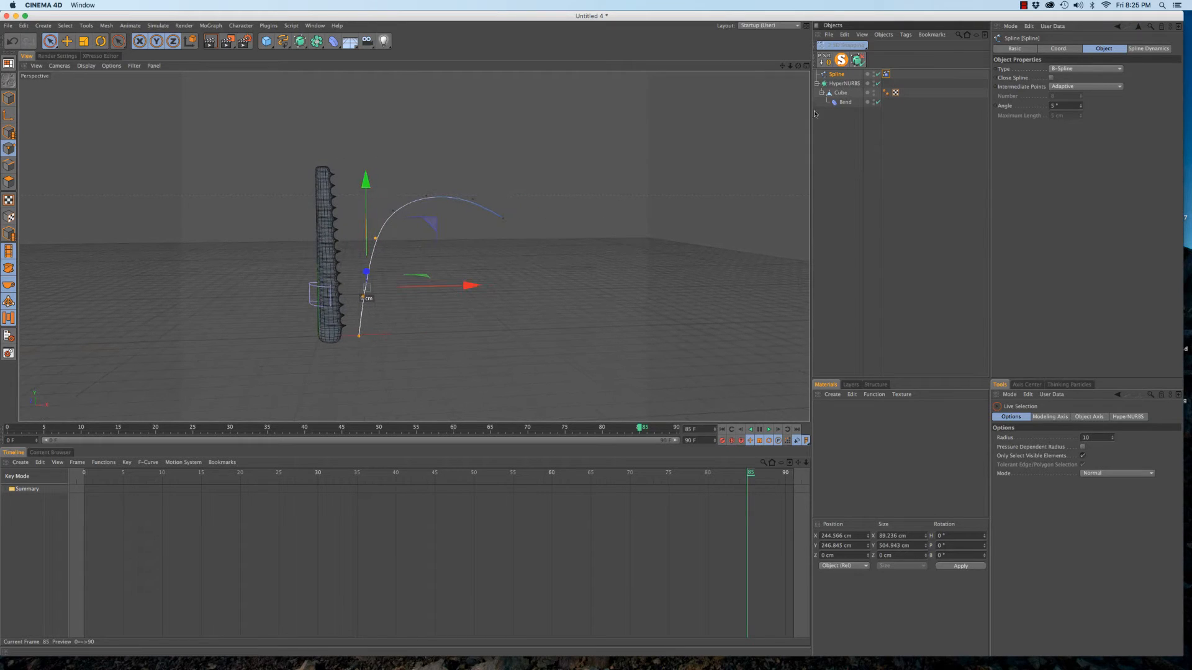
Add a Spline Wrap deformer and place it under the Cube below the Bend
click(839, 93)
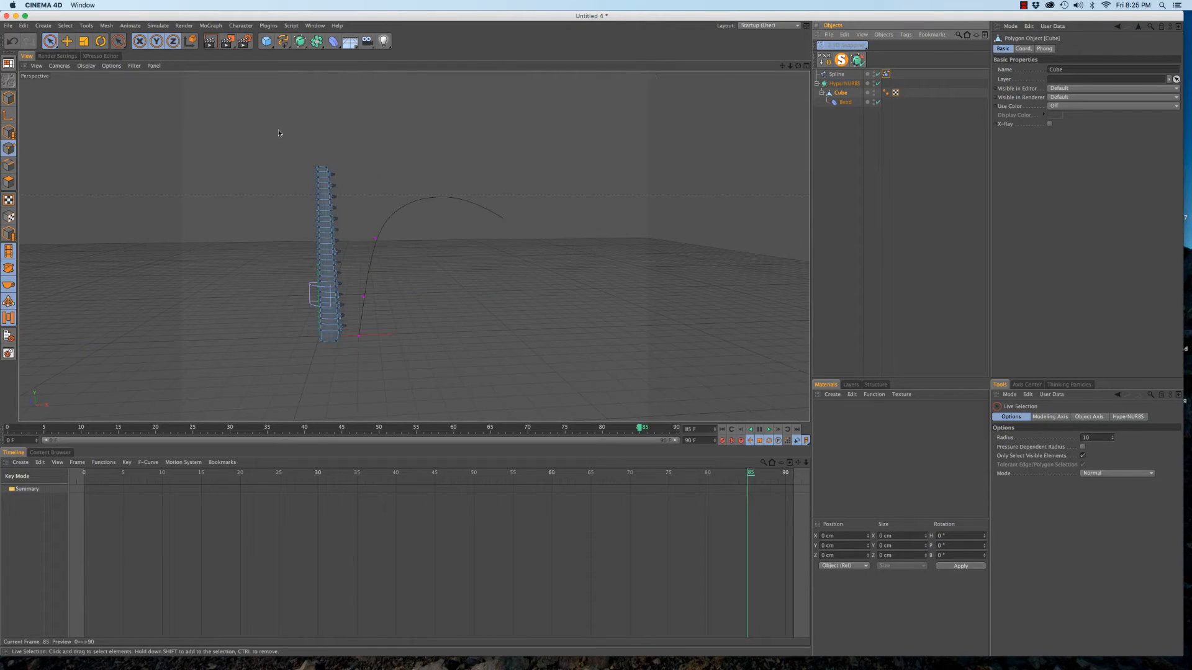
click(333, 42)
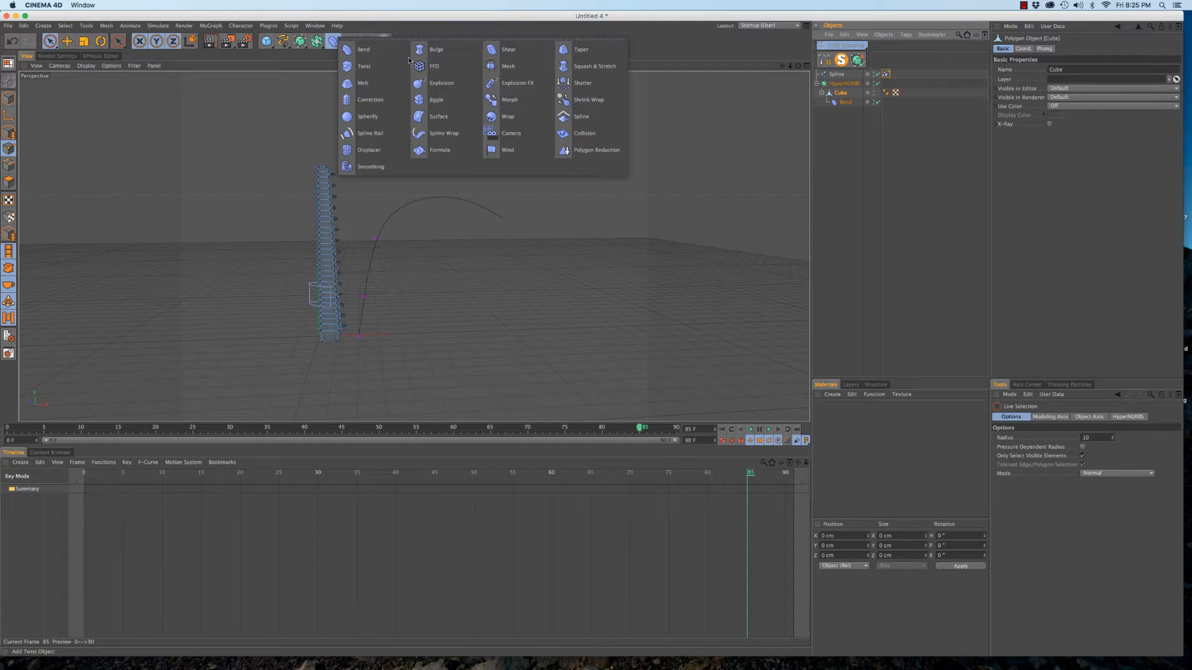
click(436, 133)
drag(848, 76, 844, 110)
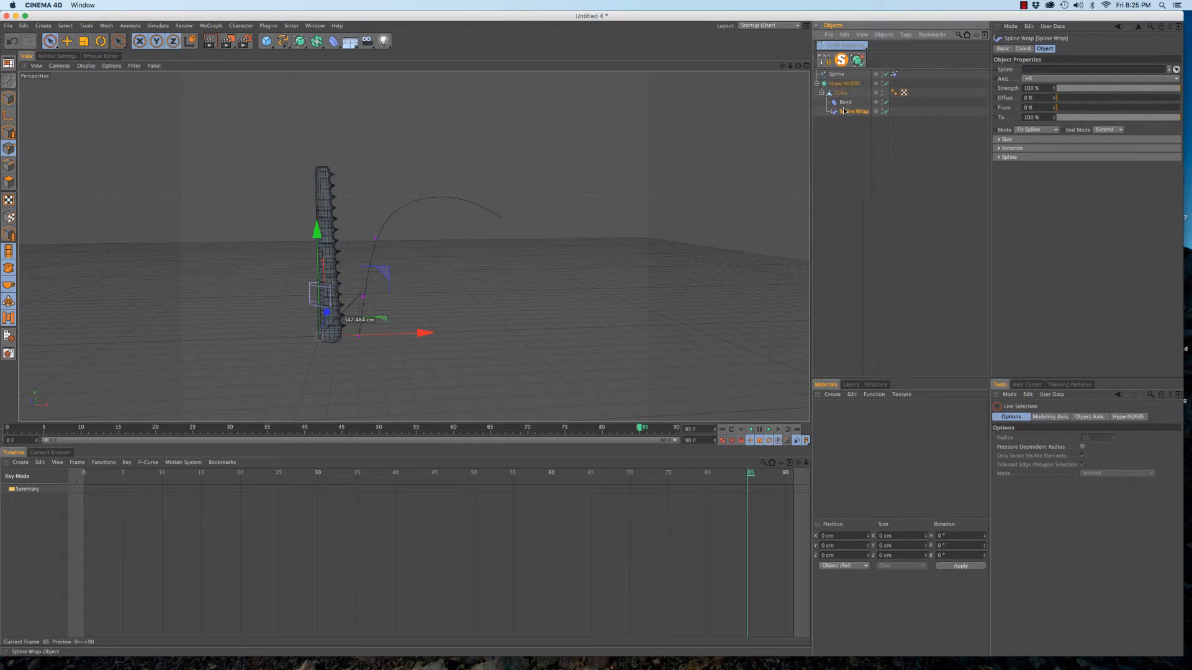
Rename the Cube object to Aloe
double_click(841, 92)
text(Aloe)
key(Return)
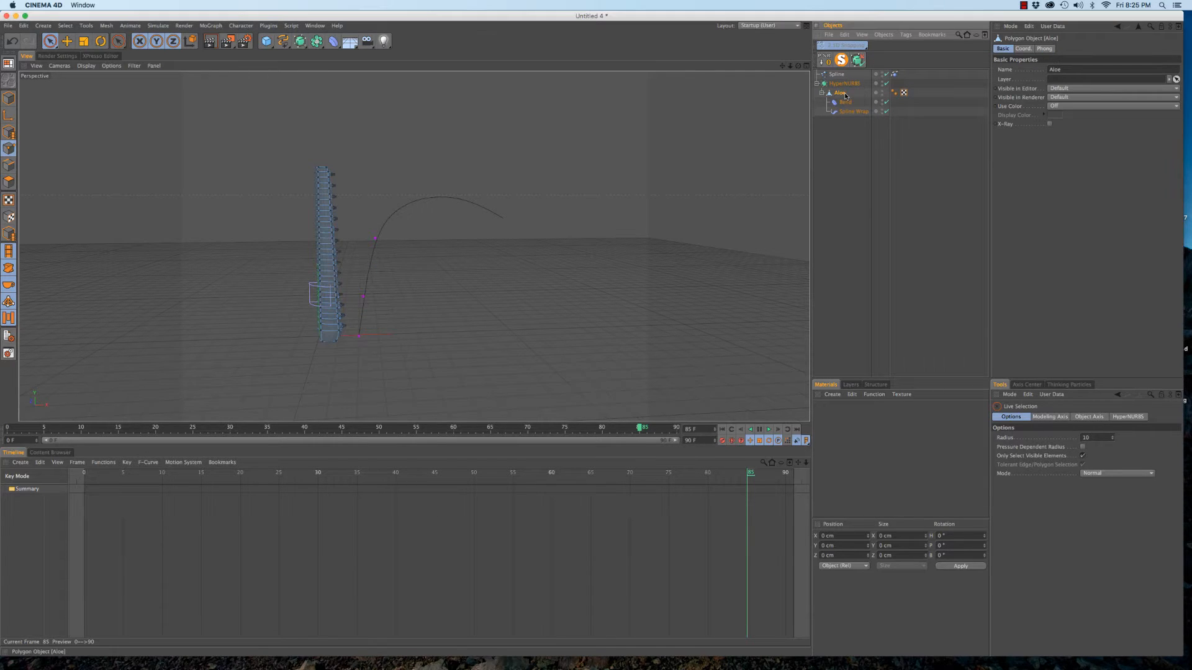
click(869, 163)
Assign the Spline to the Aloe's Spline Wrap and set the wrap axis to +Y
click(850, 112)
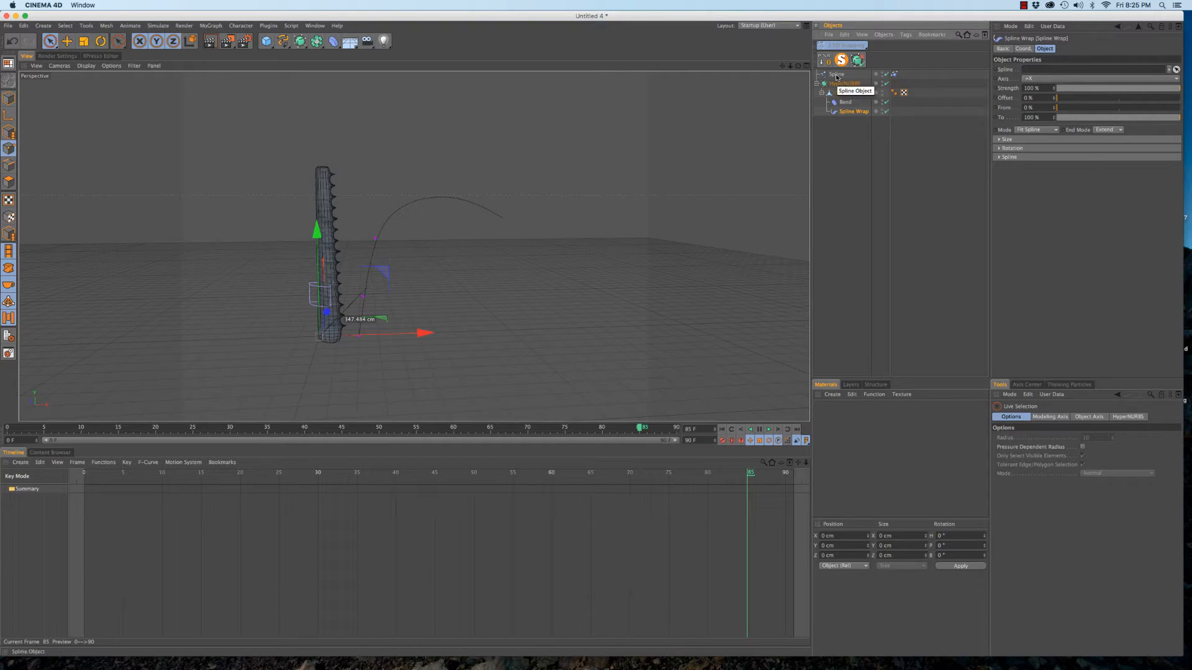
drag(836, 77, 1041, 70)
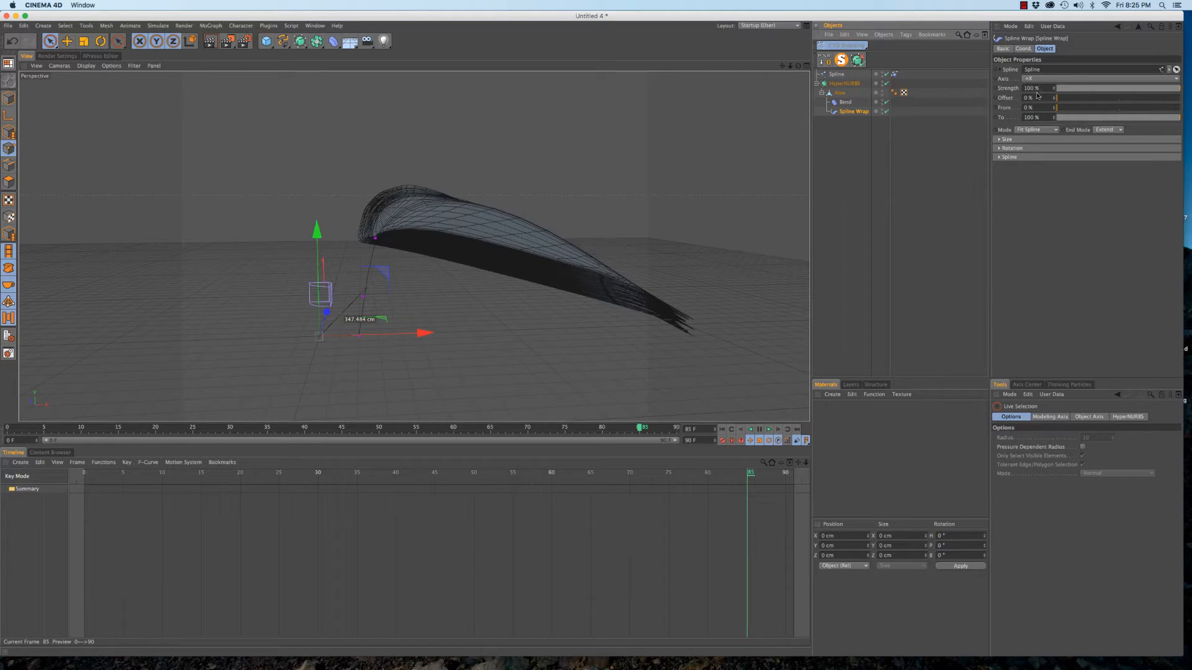
click(1031, 80)
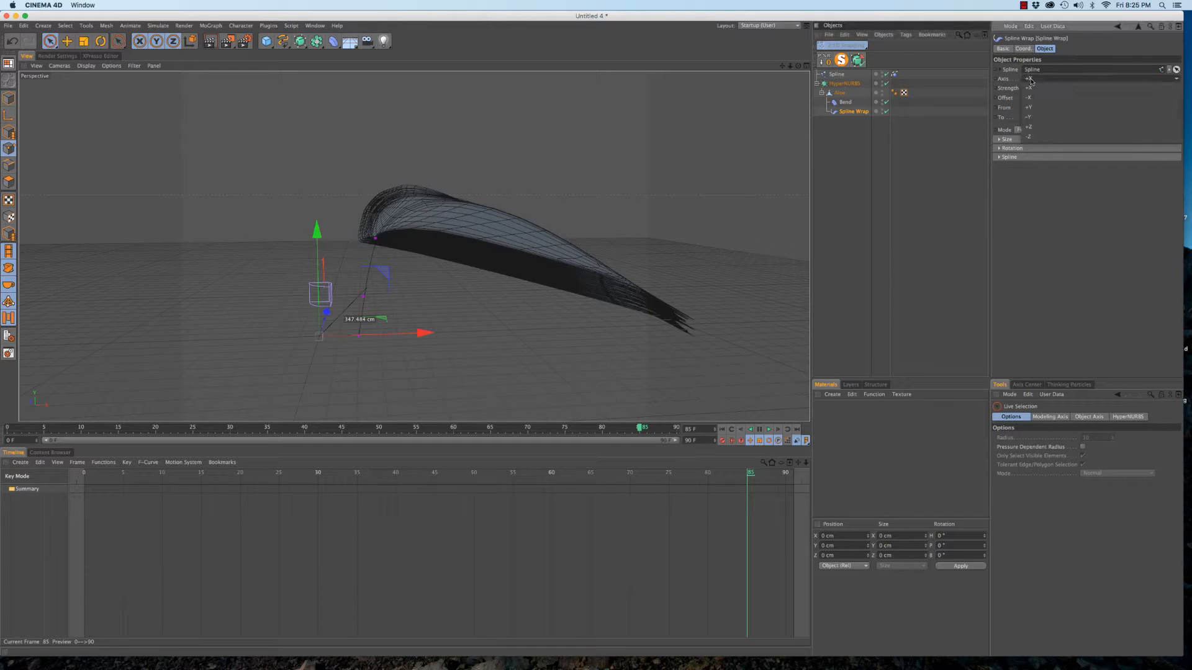
click(1043, 109)
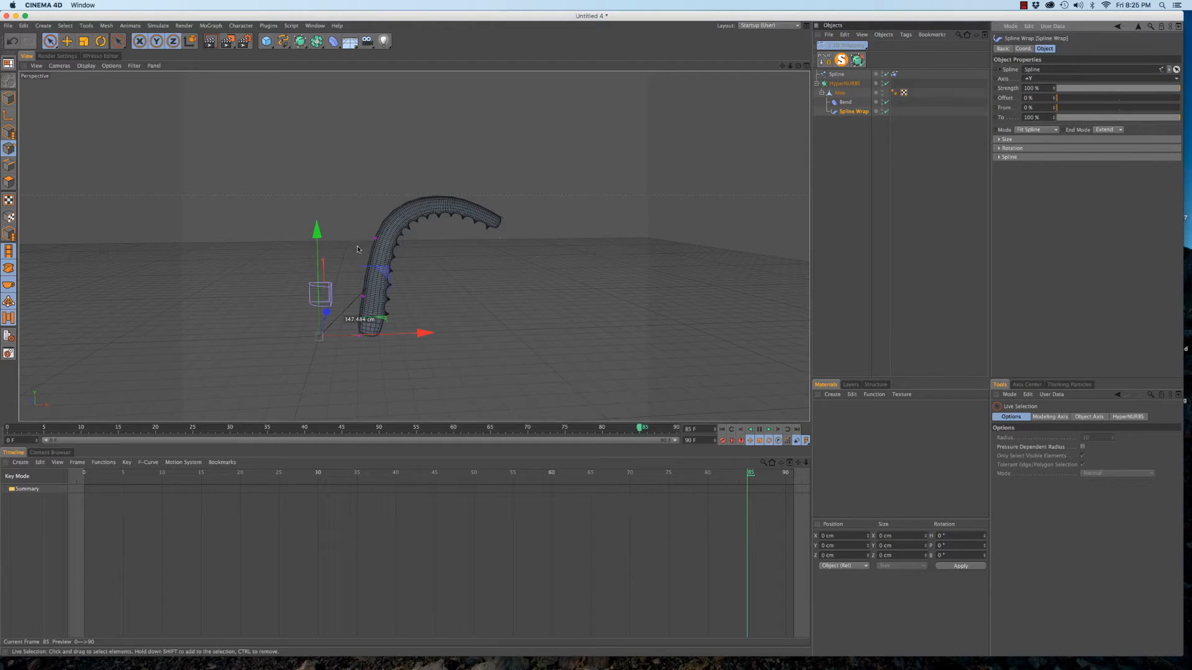
Inspect the wrapped leaf from several angles and expand the Spline Wrap's rotation settings
alt+drag(387, 237, 384, 285)
alt+drag(539, 279, 304, 257)
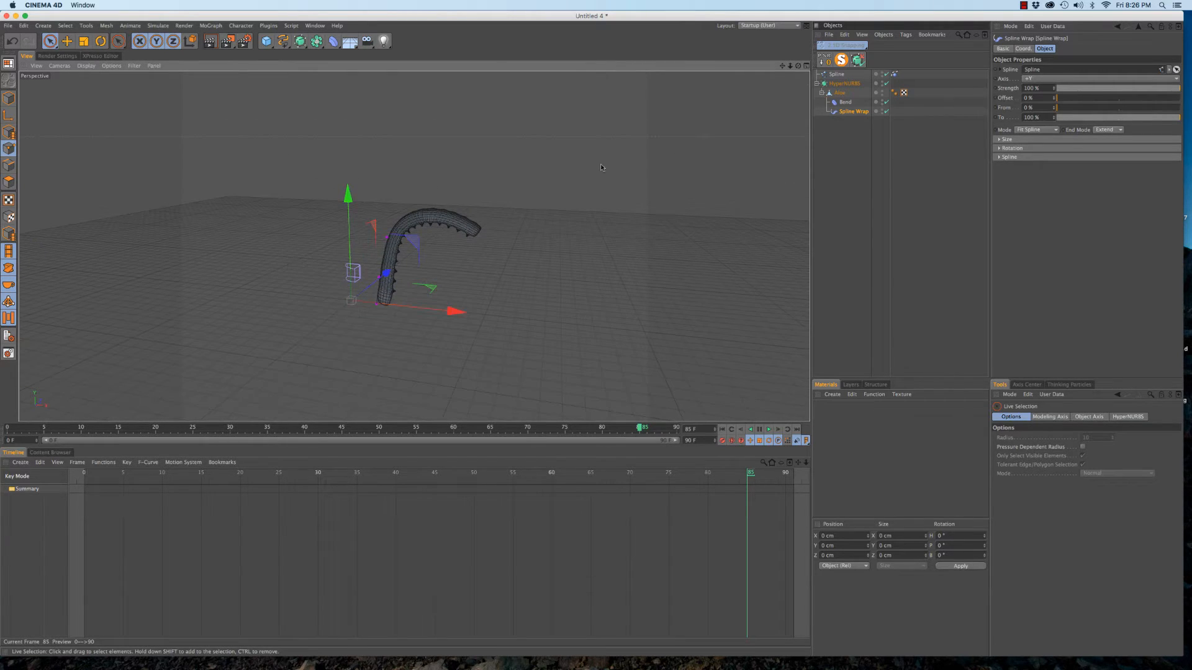
click(1001, 149)
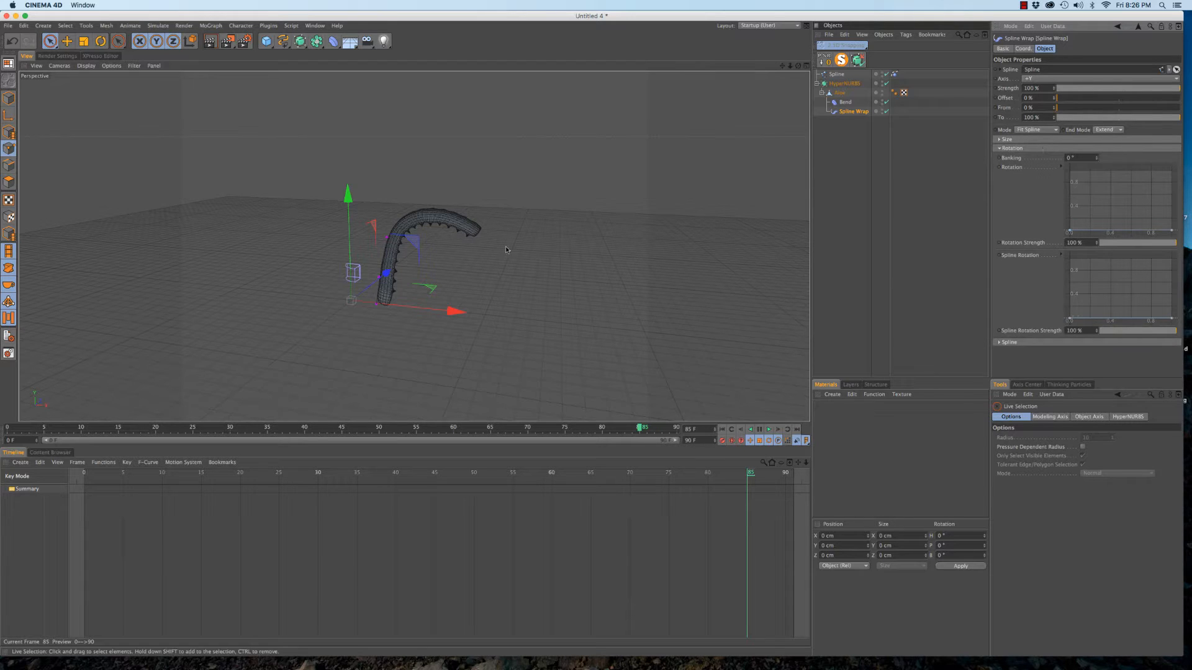
scroll(395, 276, up, 5)
mouse_move(388, 259)
alt+mouse_down()
mouse_move(381, 205)
mouse_move(381, 263)
alt+mouse_up()
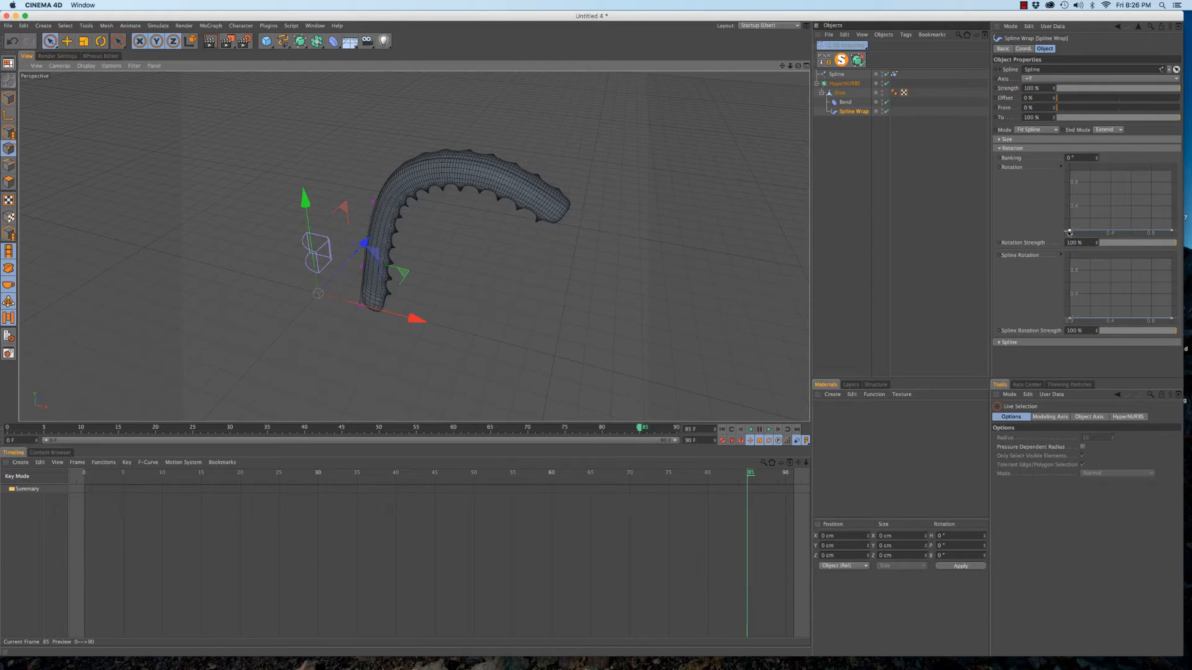
Isolate the spline from the rest of the scene and clear its point selection
click(836, 75)
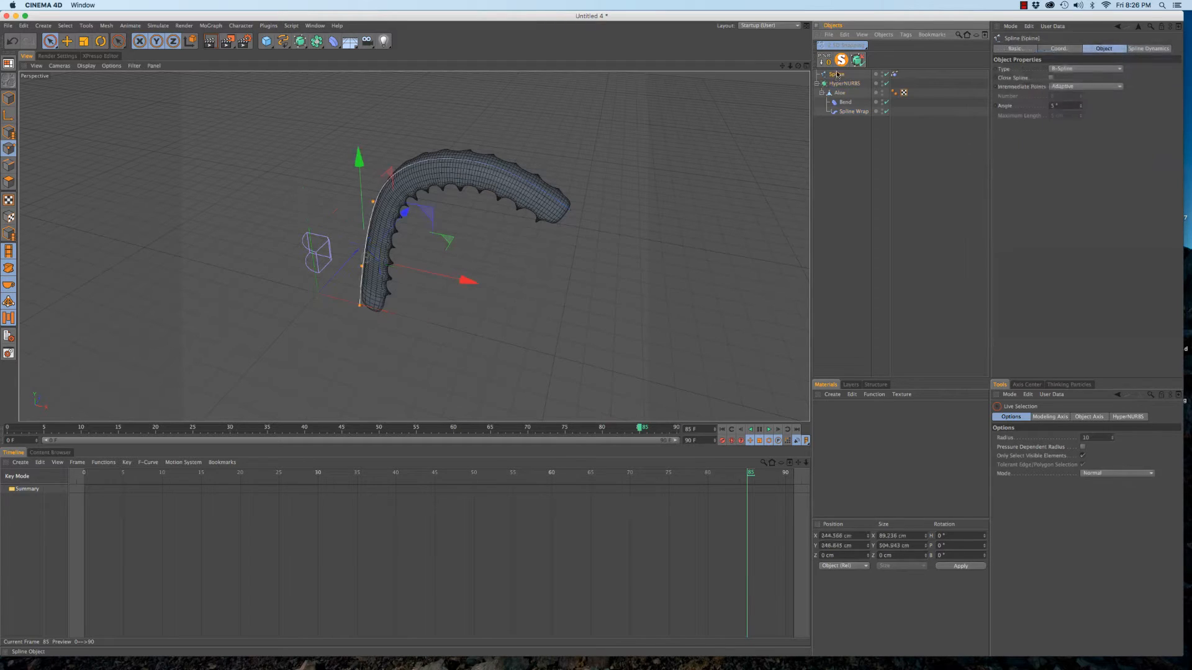
click(841, 60)
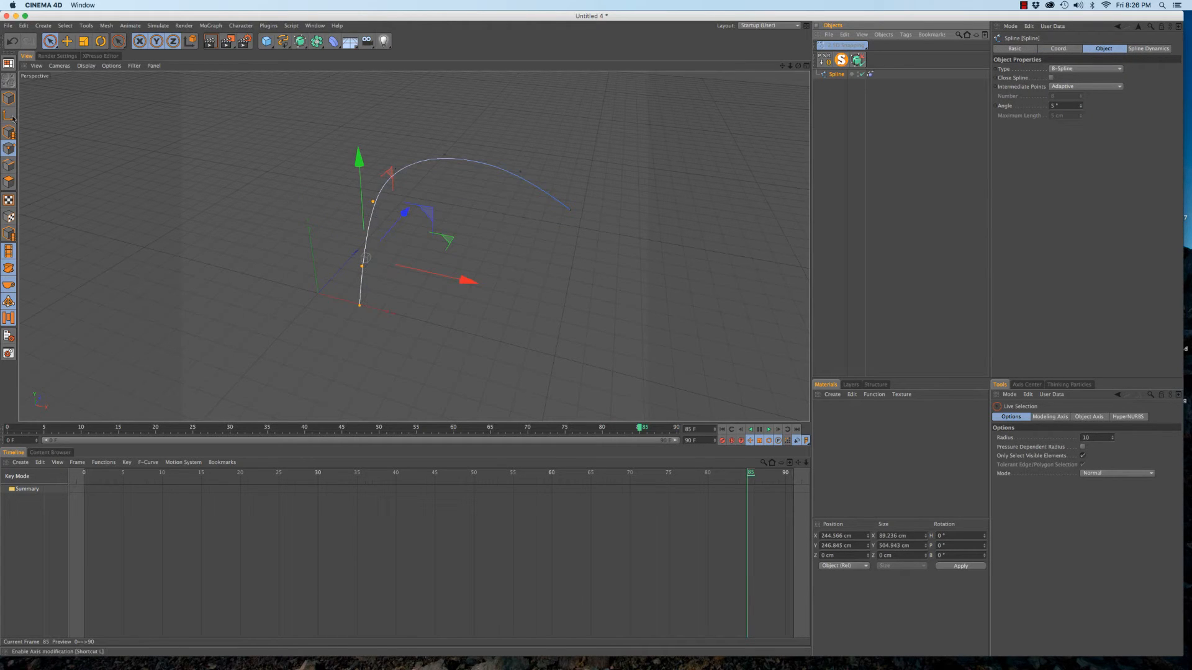
click(121, 132)
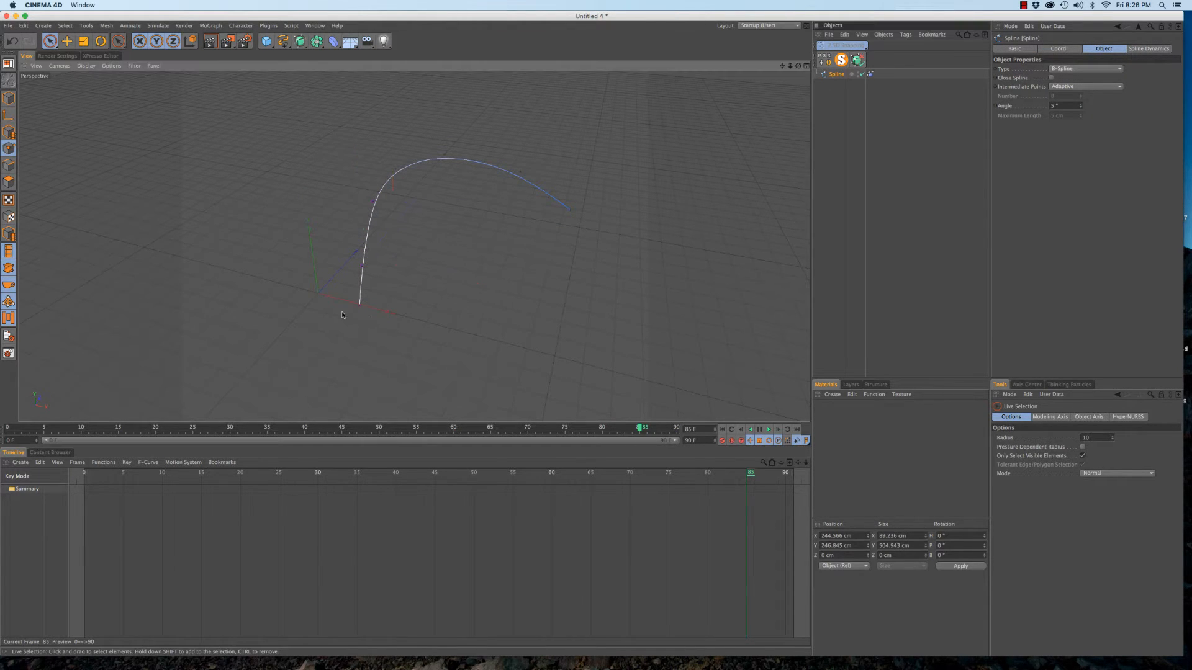
Move the spline's axis to its lowest point using Axis Center with the center set to Selected Points
click(360, 305)
click(1027, 384)
click(1066, 427)
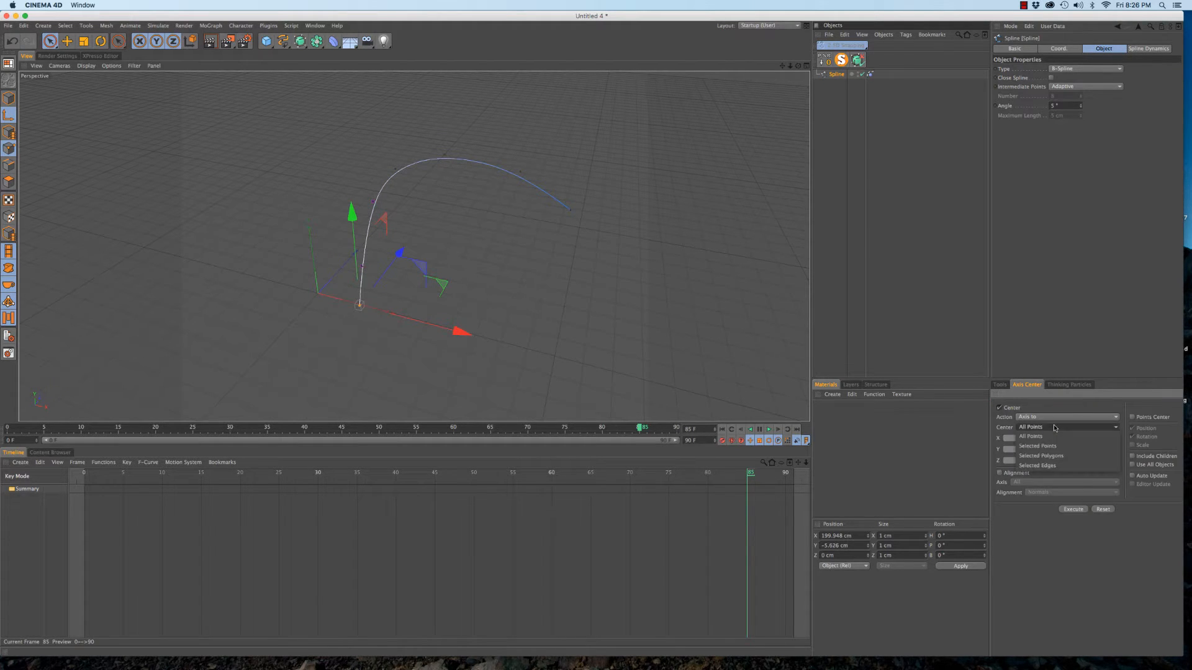
click(1066, 437)
click(1074, 509)
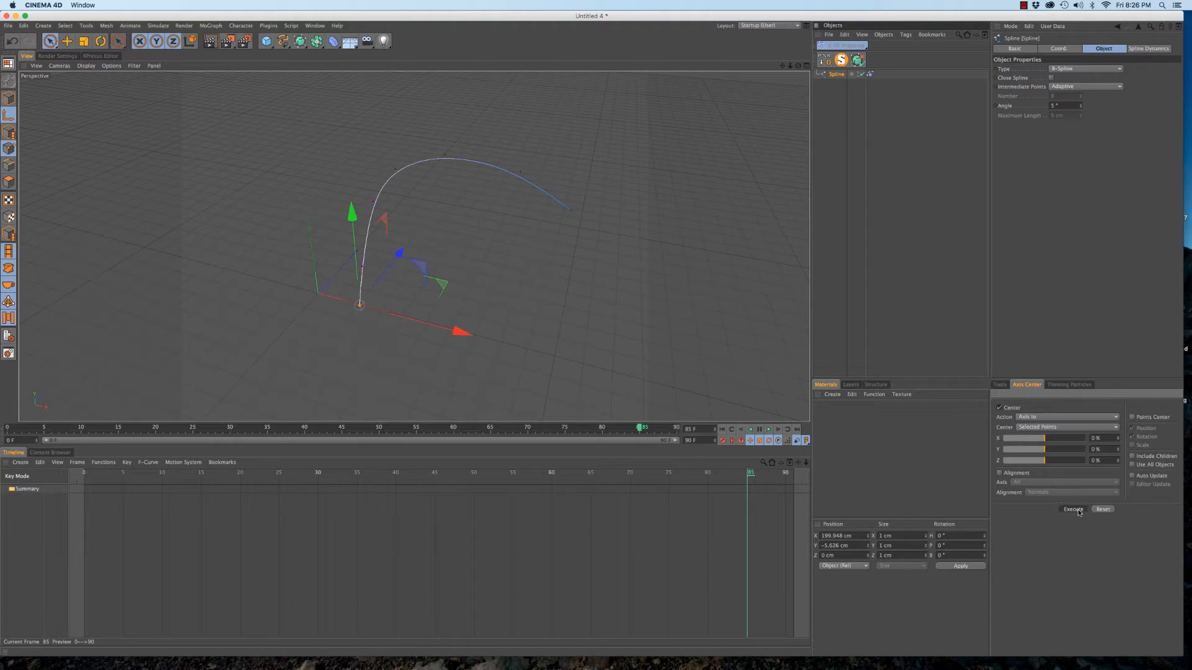
click(8, 97)
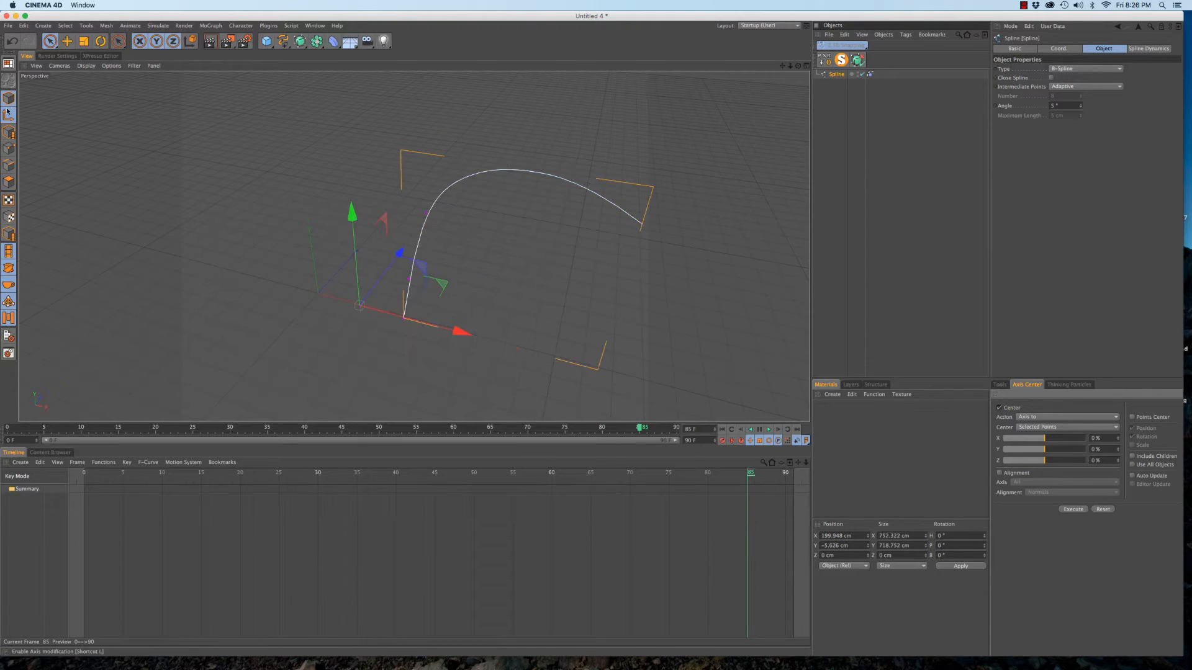
Try to correct the spline's offset by nudging its axis along X and recentring it on the lowest point
click(832, 102)
click(832, 75)
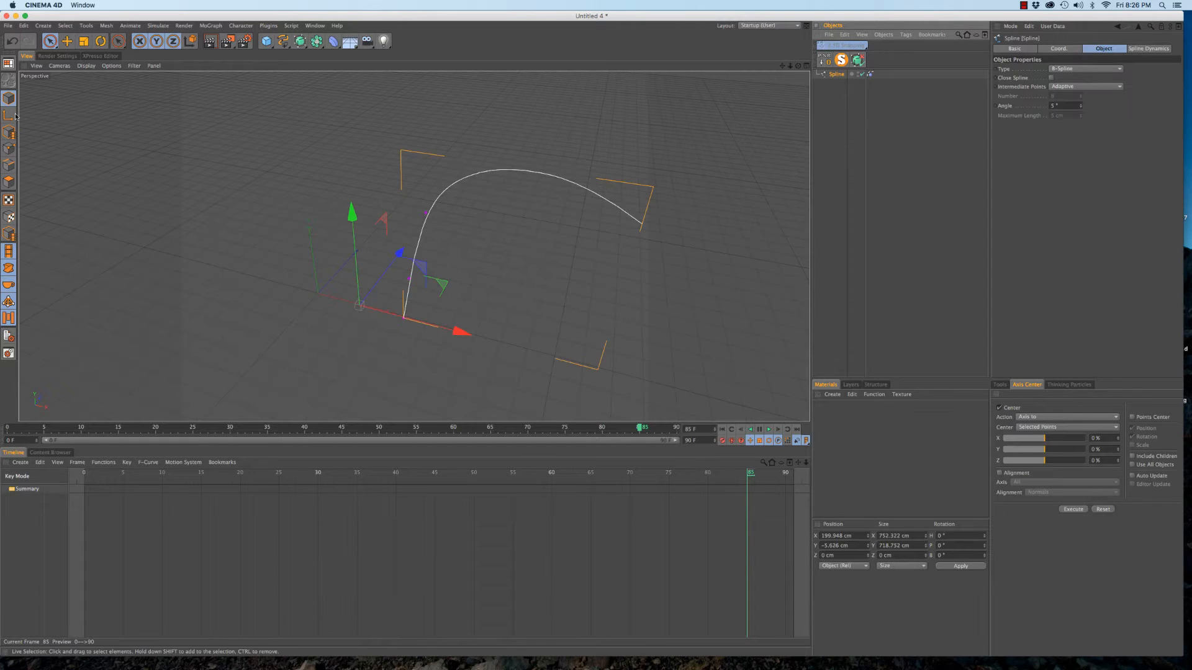
click(400, 315)
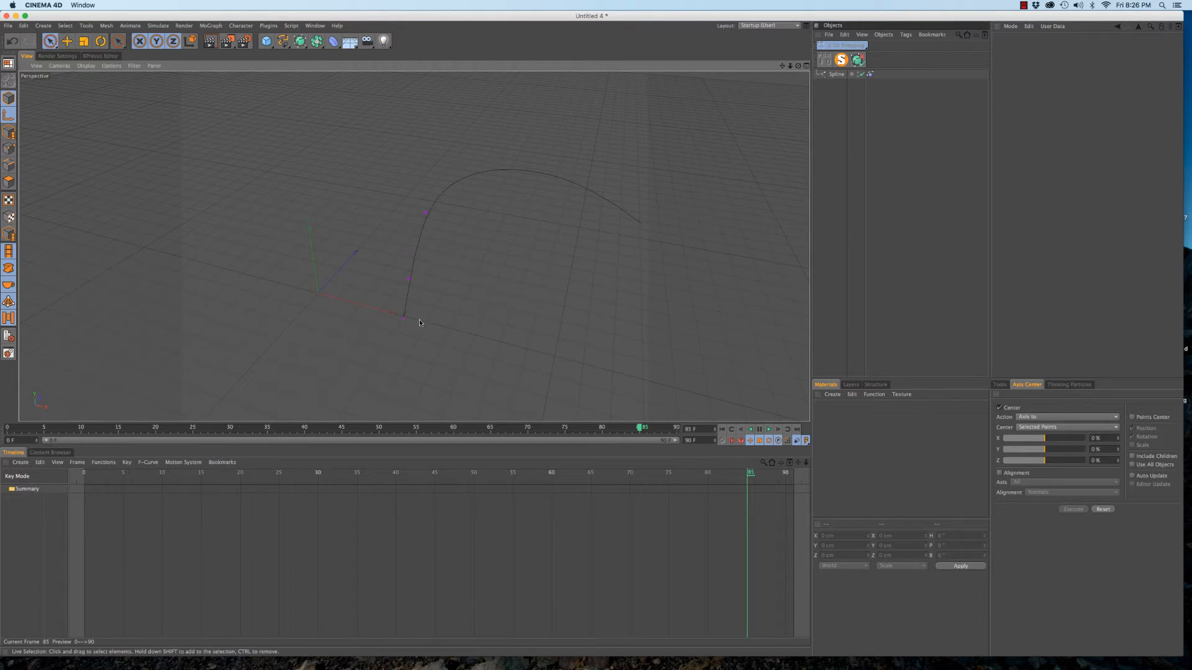
click(835, 74)
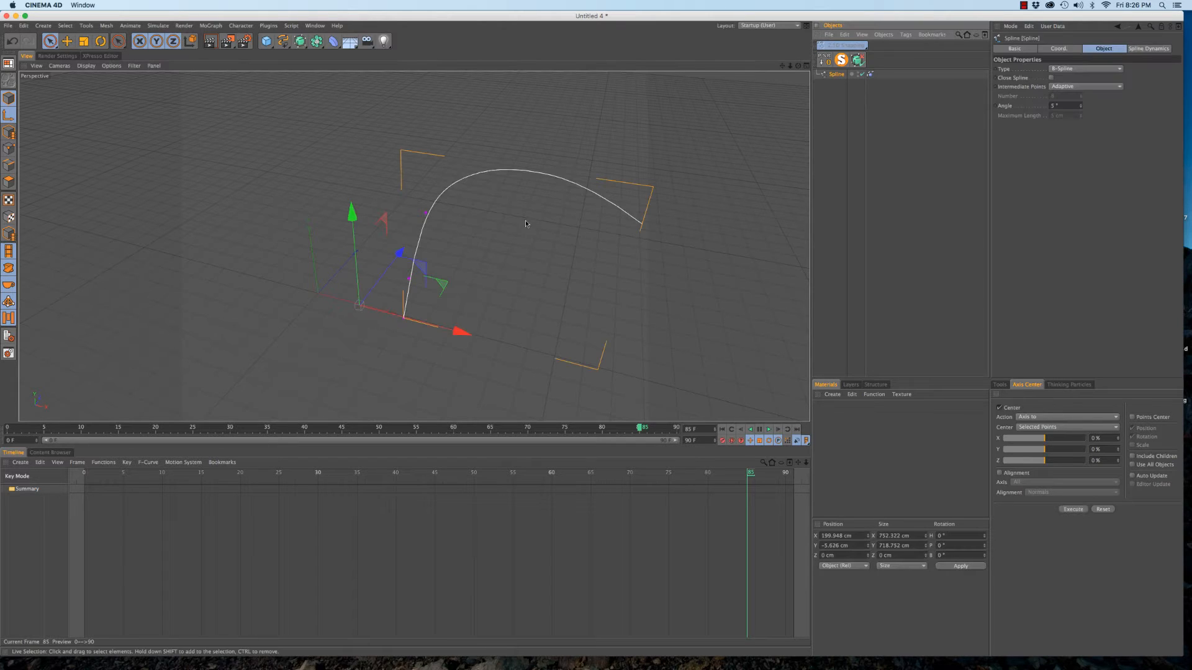
drag(457, 332, 459, 332)
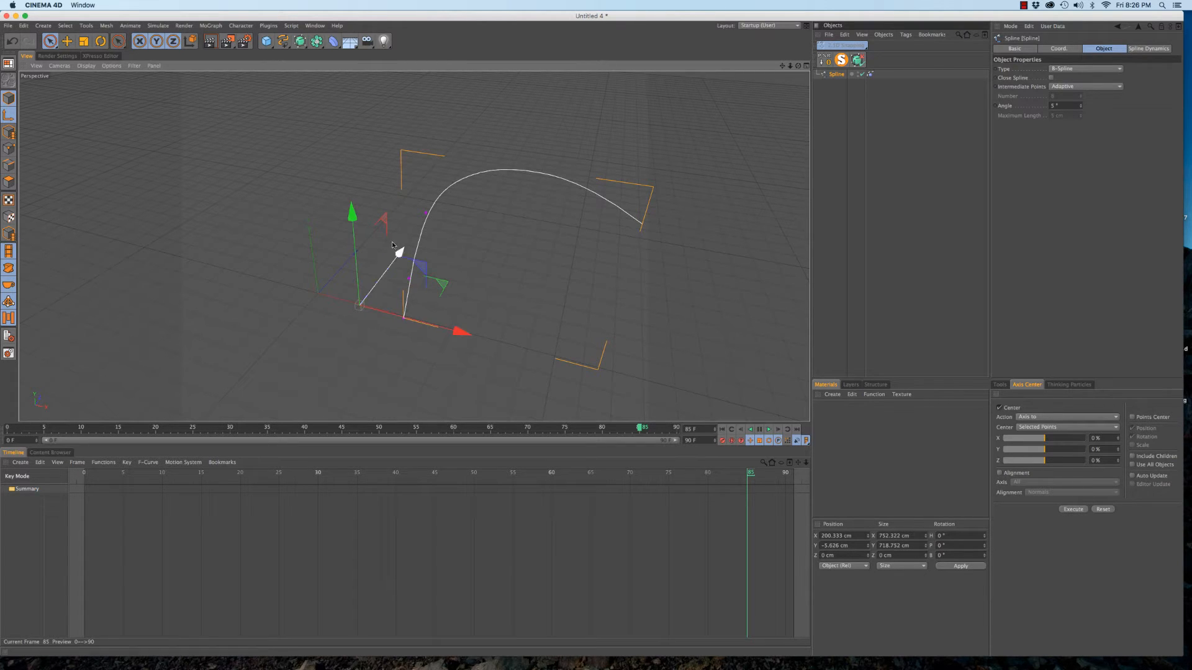
click(9, 150)
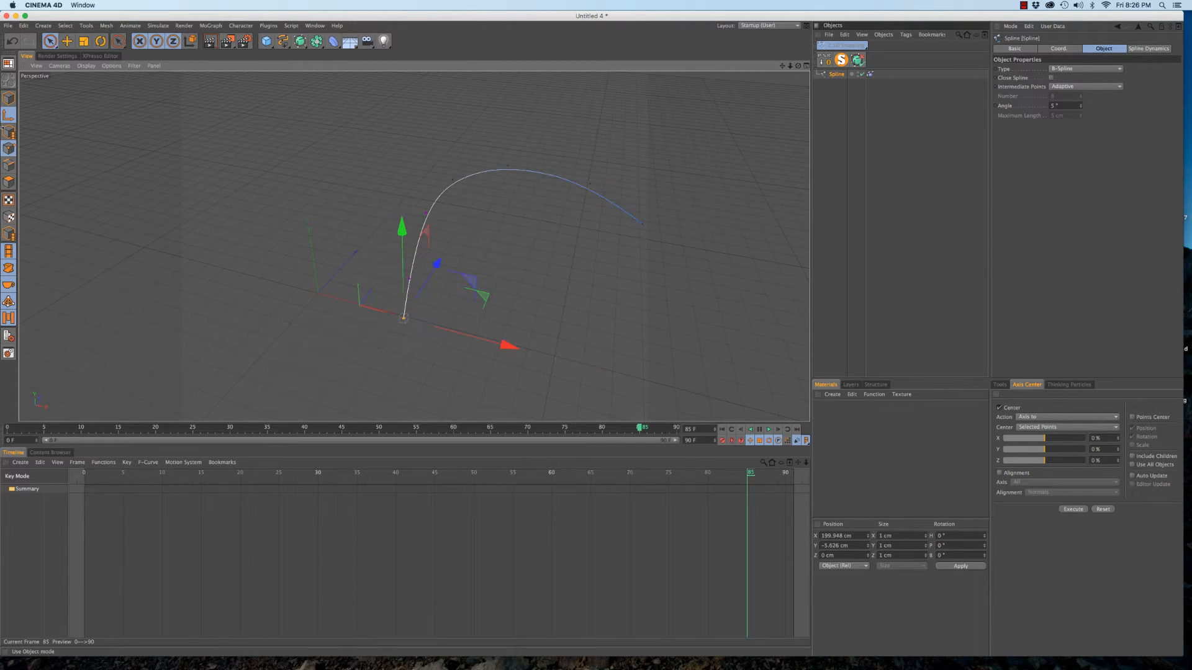
click(1074, 509)
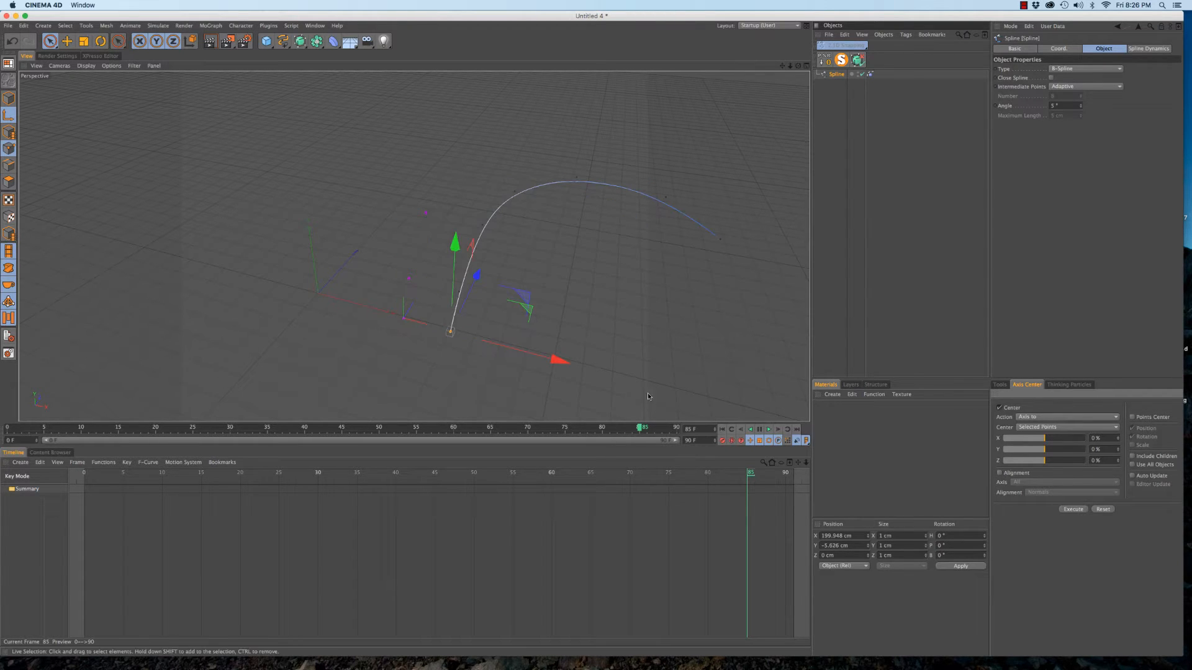
Delete the Spline Dynamics tag from the spline and deselect the spline
click(870, 74)
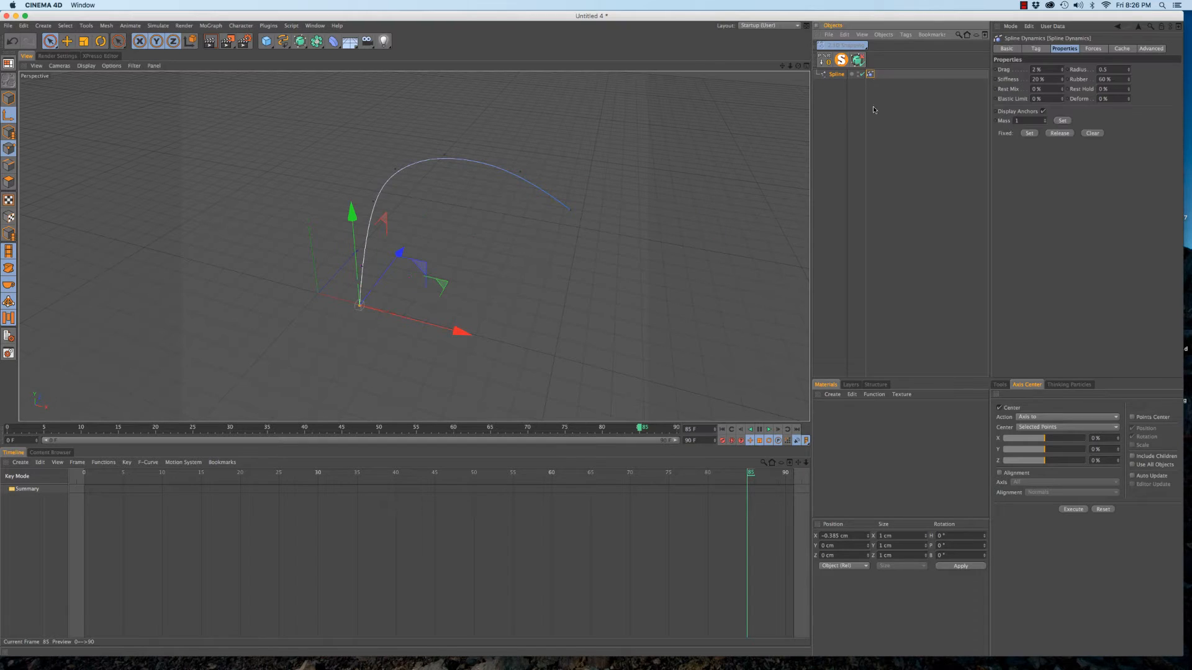
key(Delete)
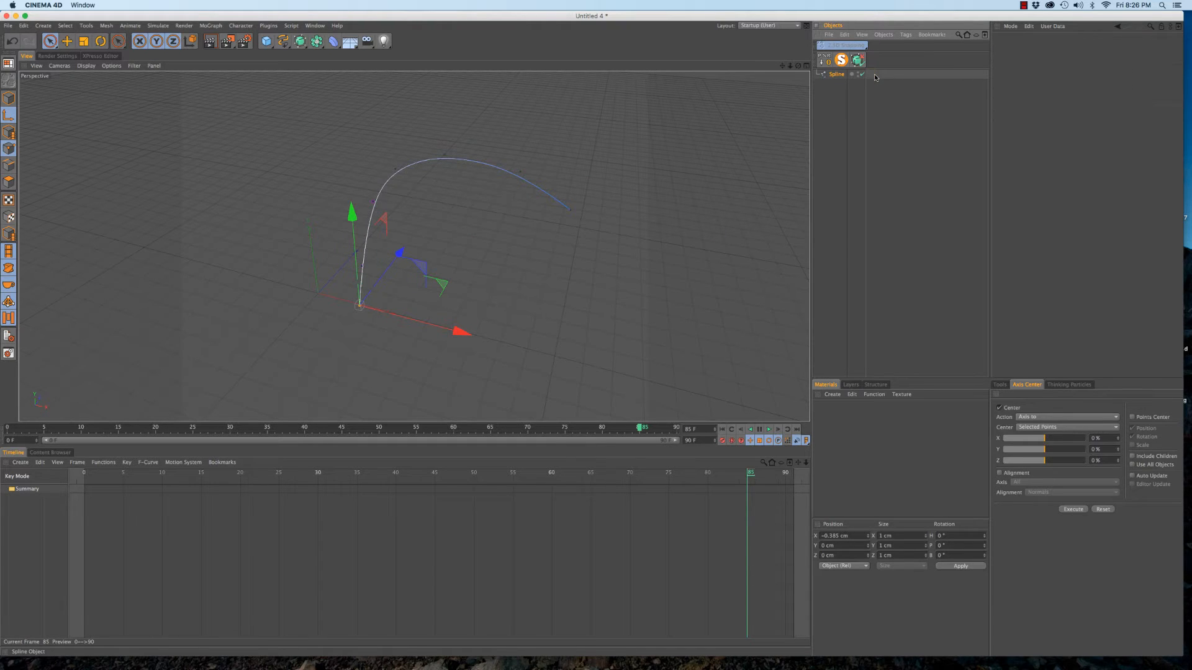
click(9, 98)
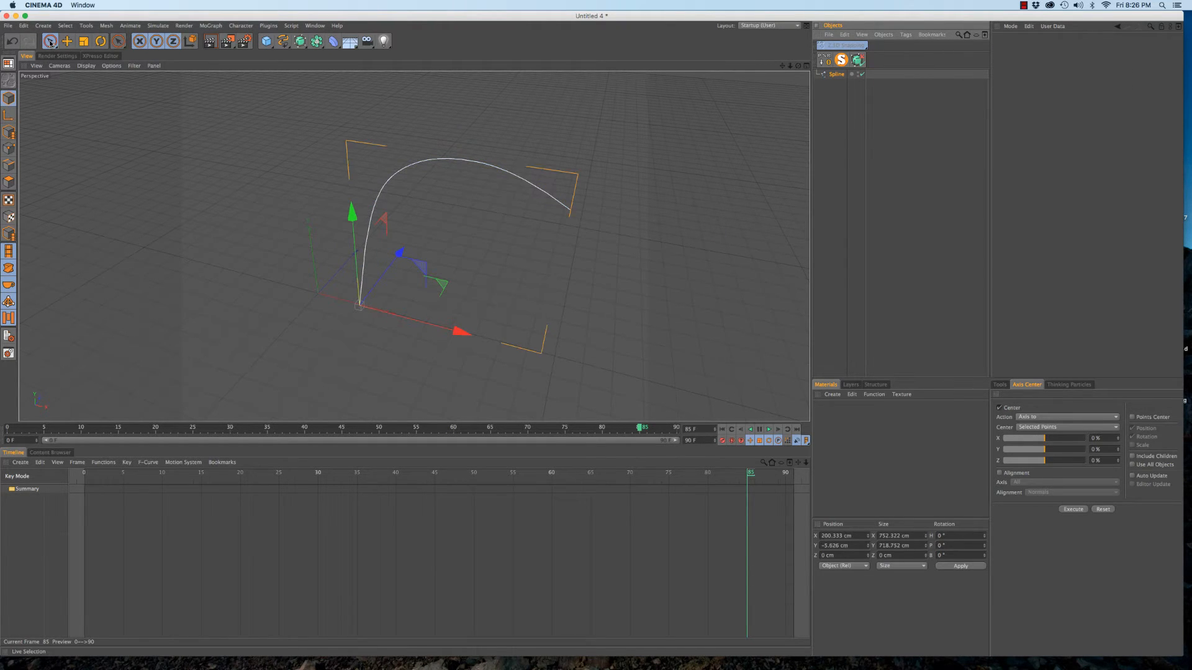
click(203, 244)
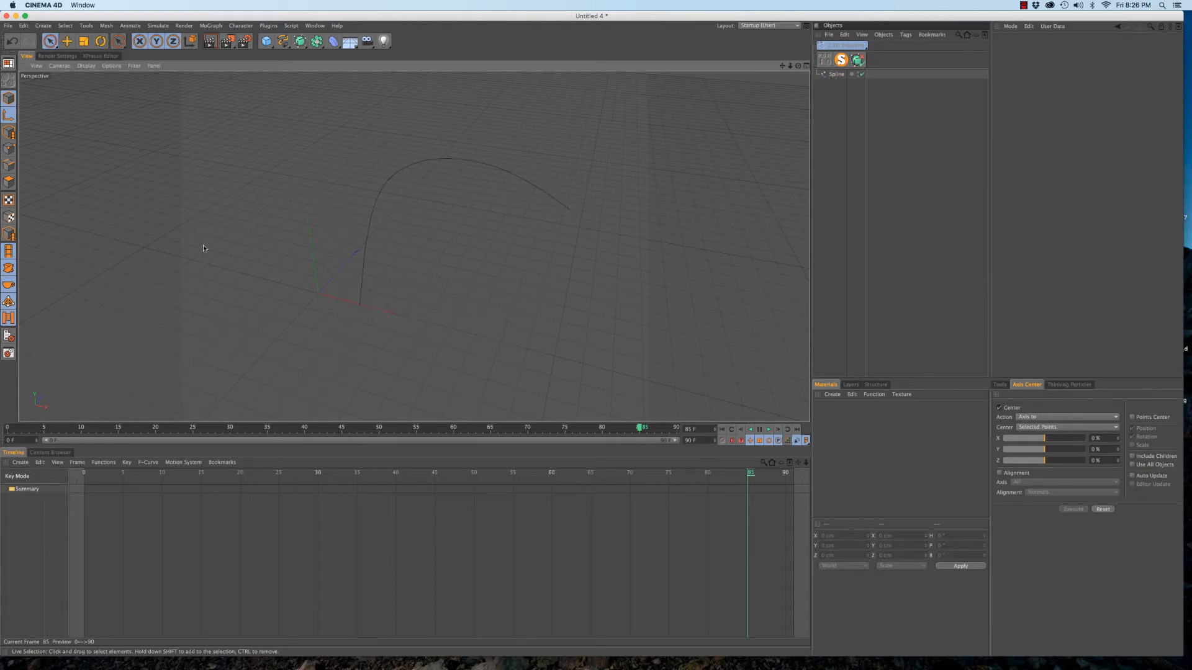
Reset the spline's position, scale and rotation so that its base sits at the world origin
click(837, 75)
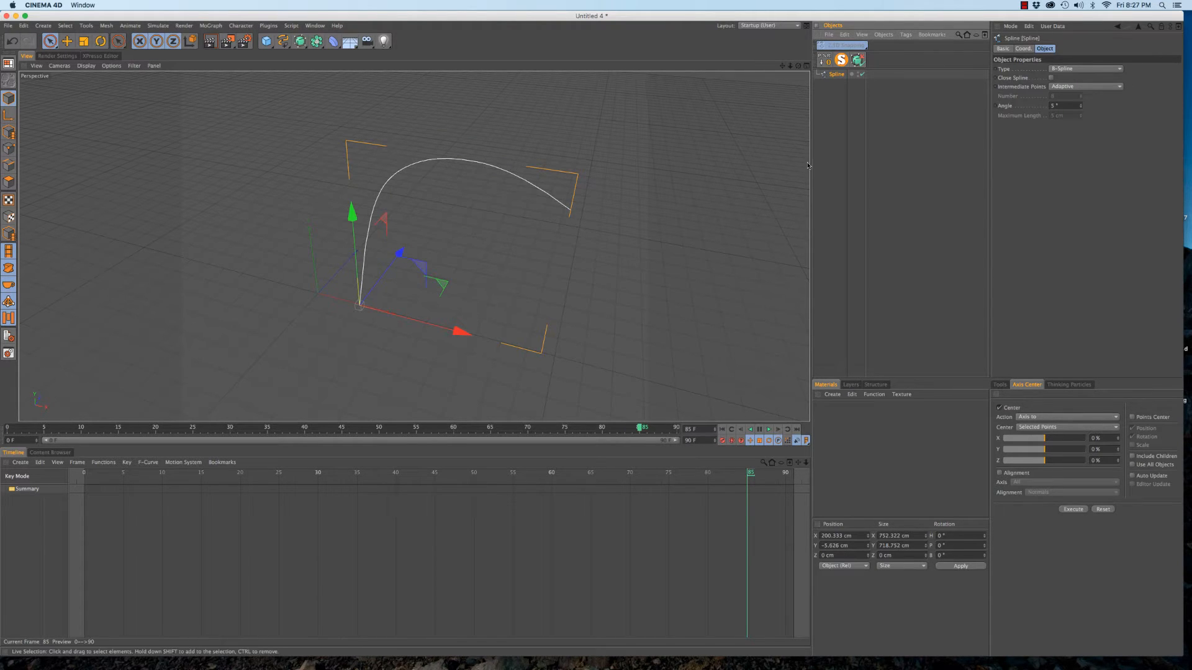
alt+drag(396, 270, 440, 222)
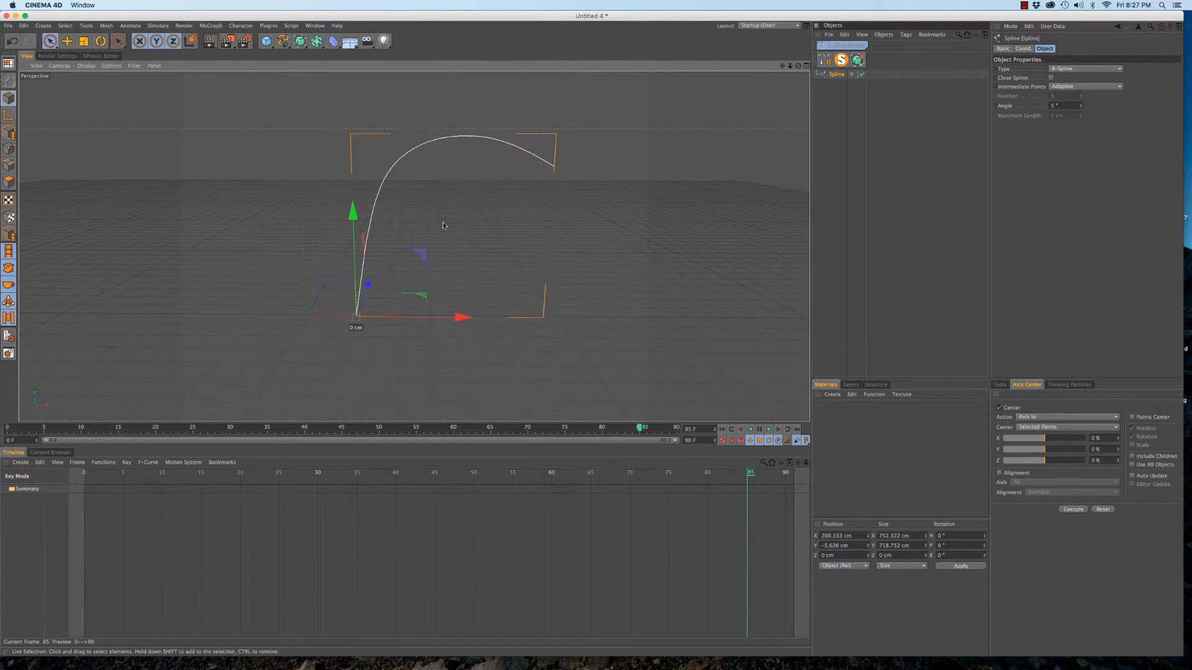
click(825, 62)
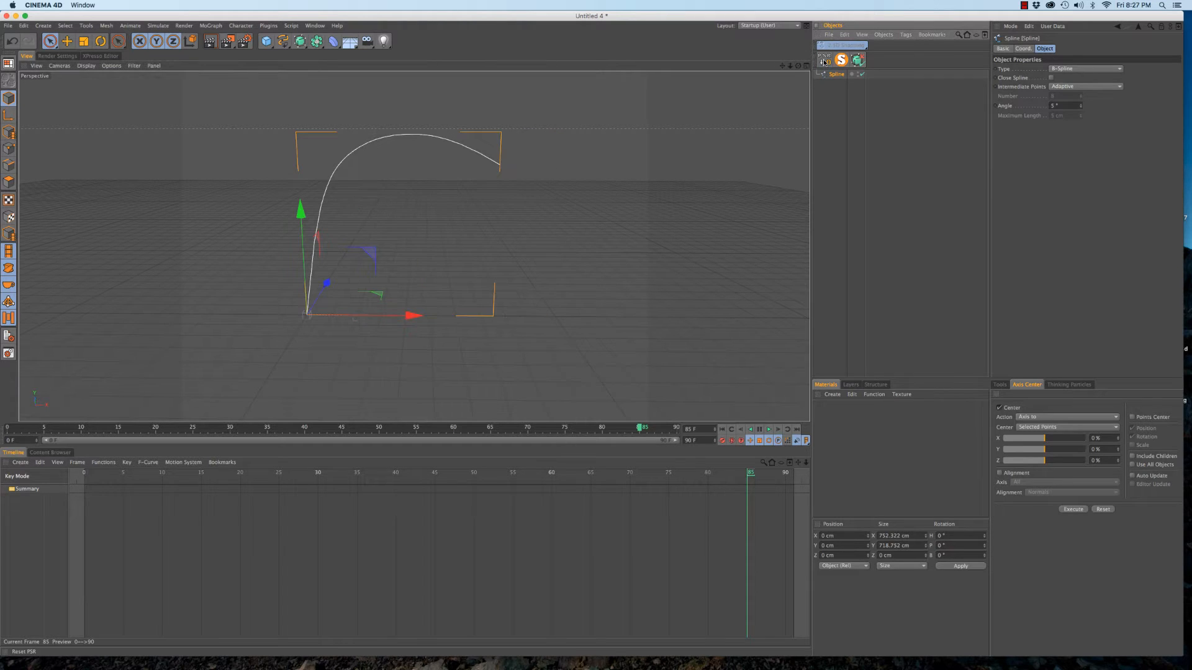
alt+drag(304, 281, 311, 273)
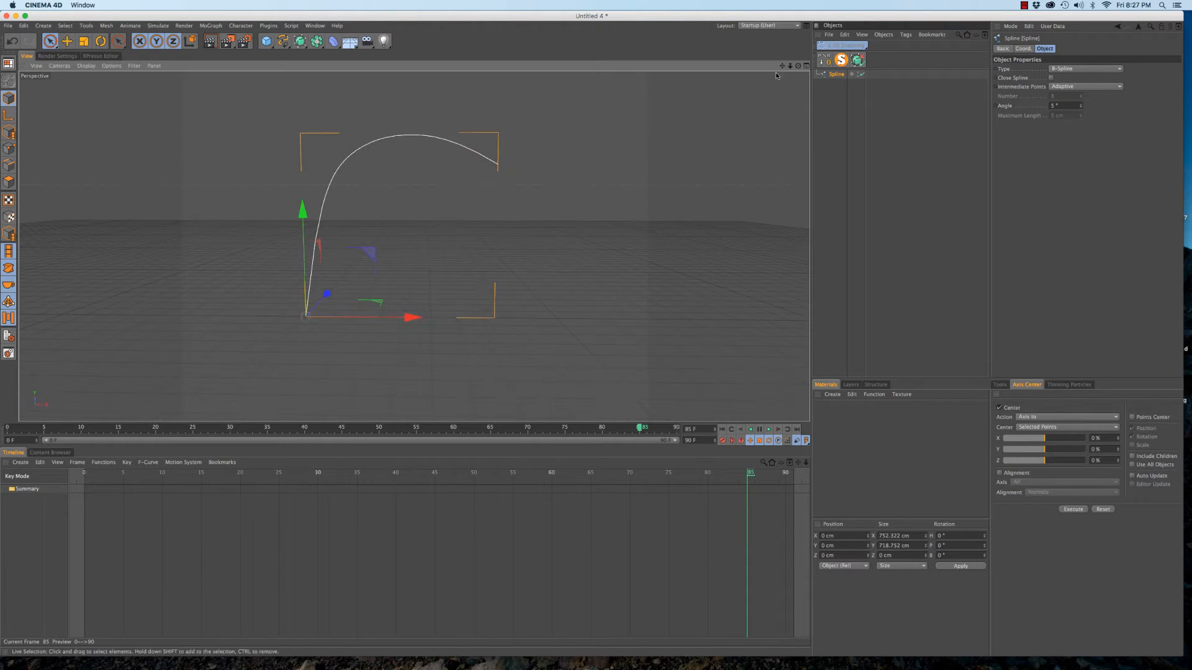
Add a new Spline Dynamics tag to the spline and return the animation to frame 0
right_click(840, 75)
mouse_move(924, 110)
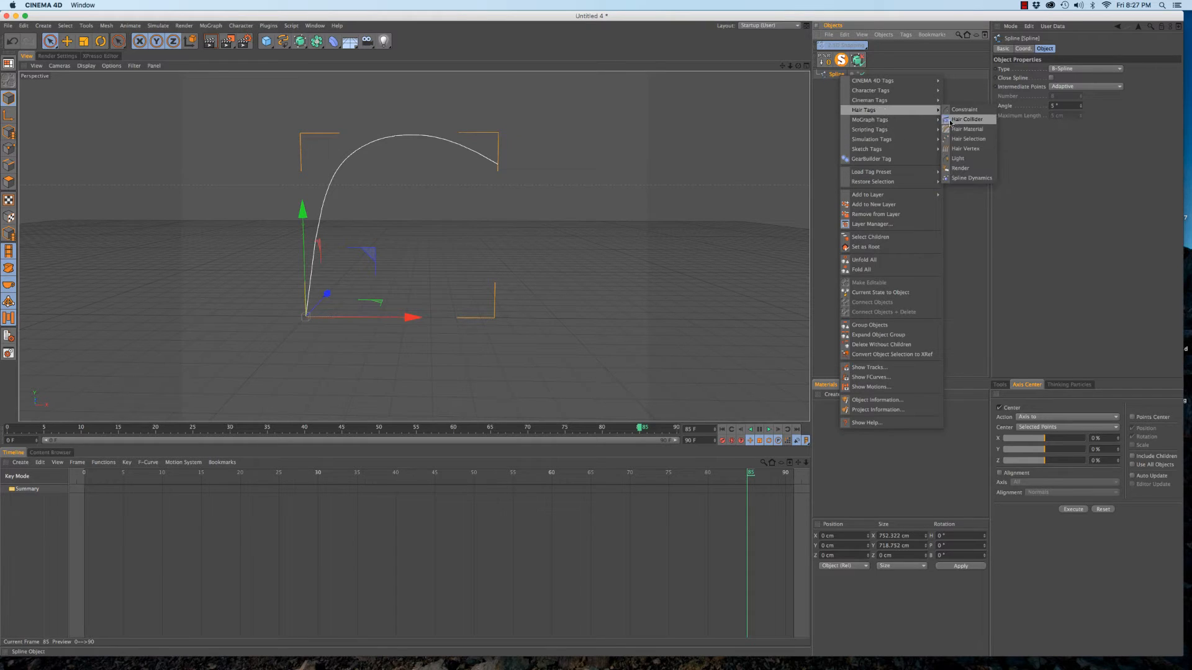
click(972, 178)
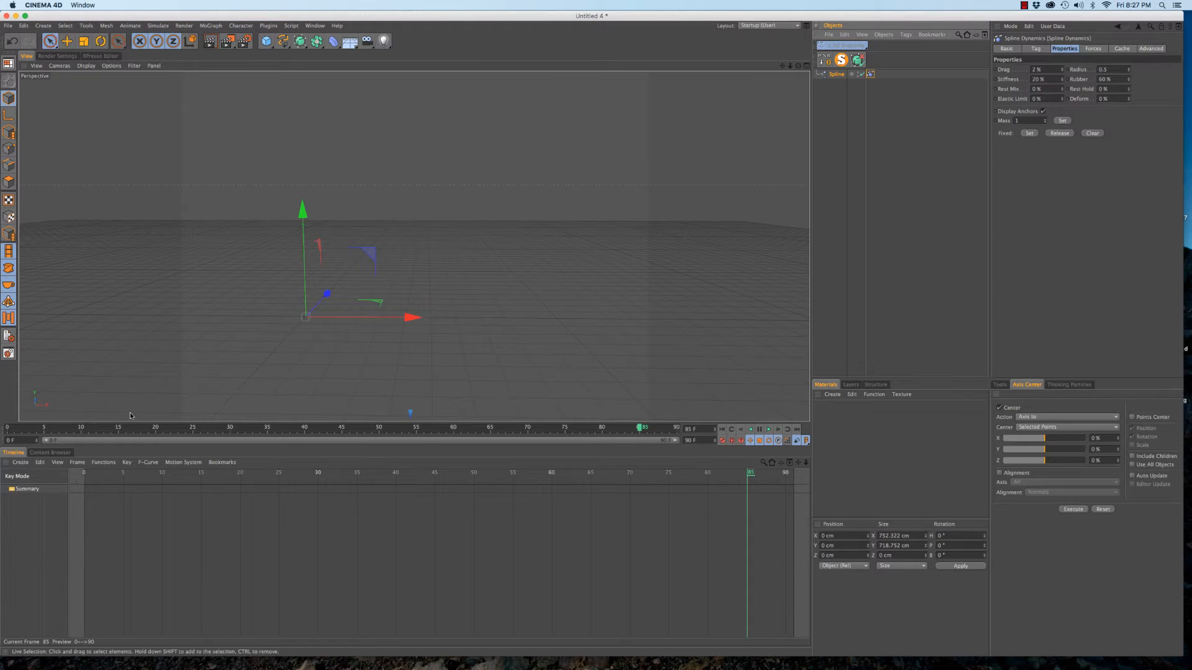
click(7, 428)
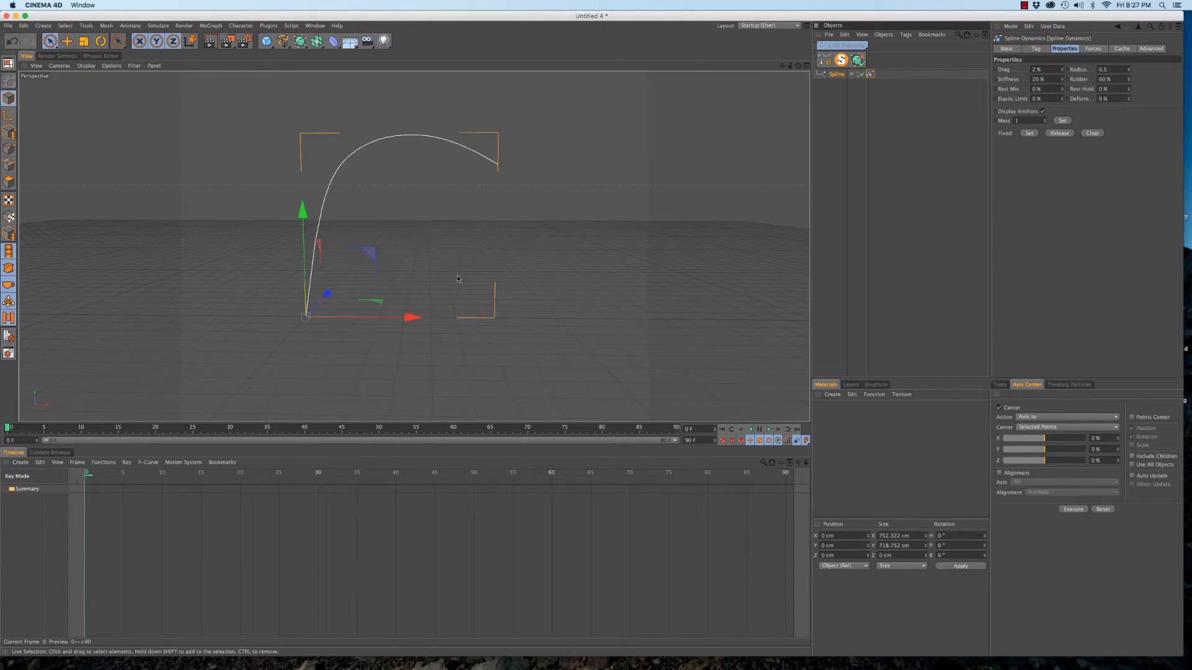
Fix the spline's three lowest points in the Spline Dynamics tag and play the simulation to test the anchored base
click(8, 149)
click(297, 380)
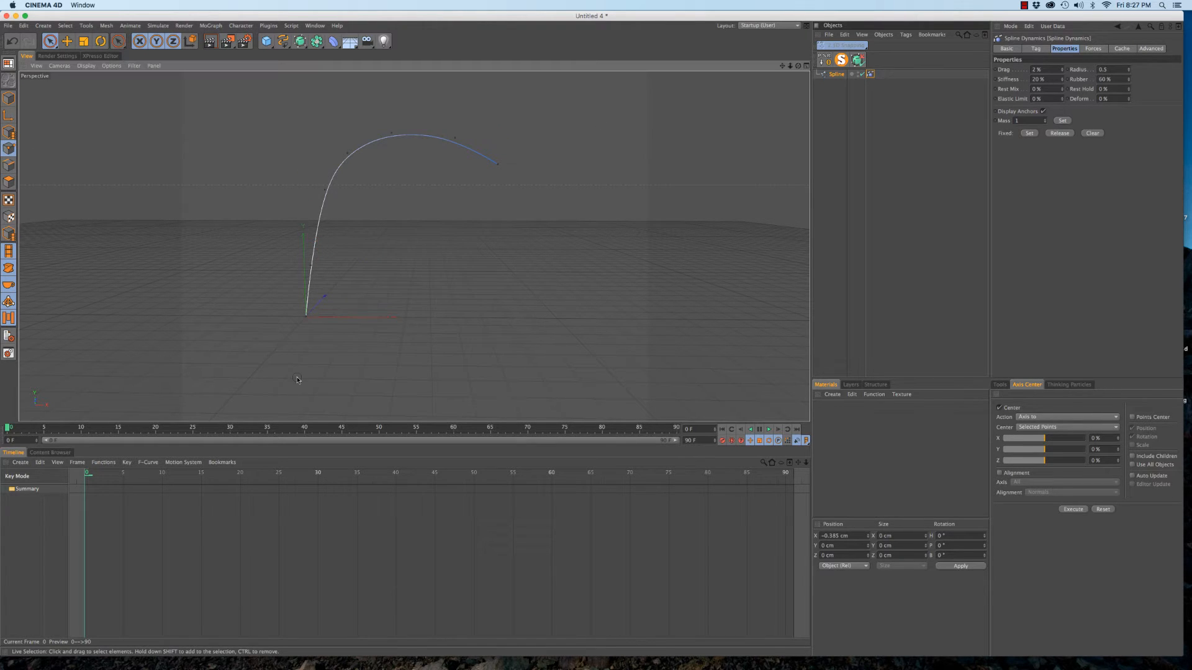
click(305, 316)
shift+click(329, 190)
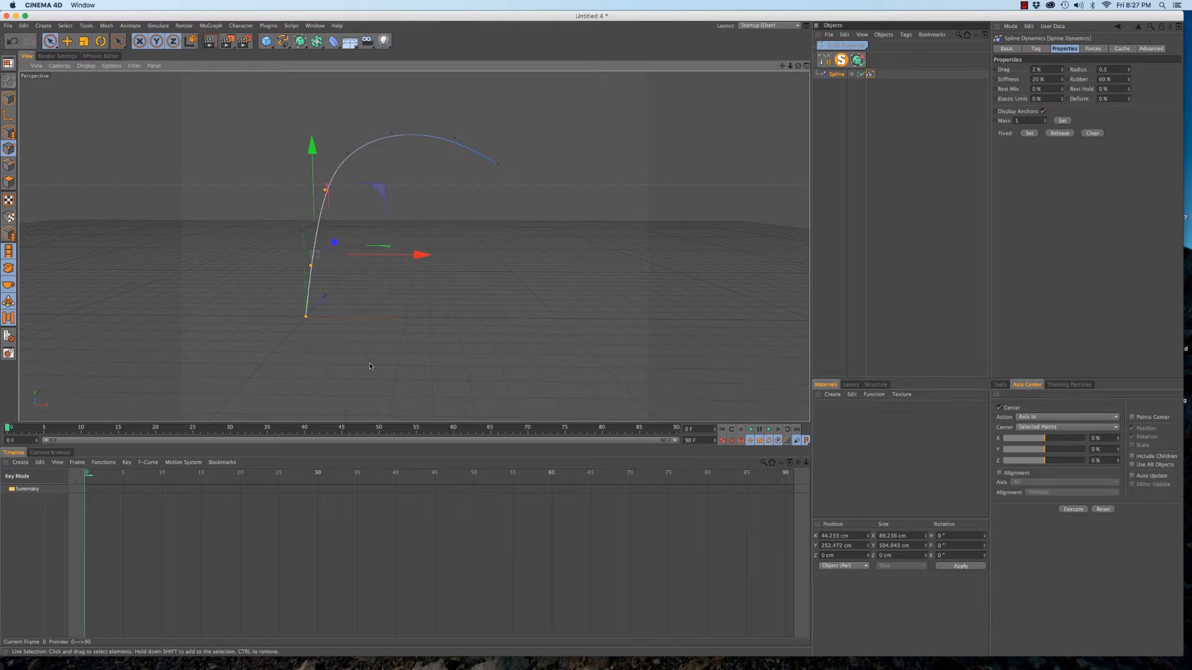
click(1030, 134)
key(F8)
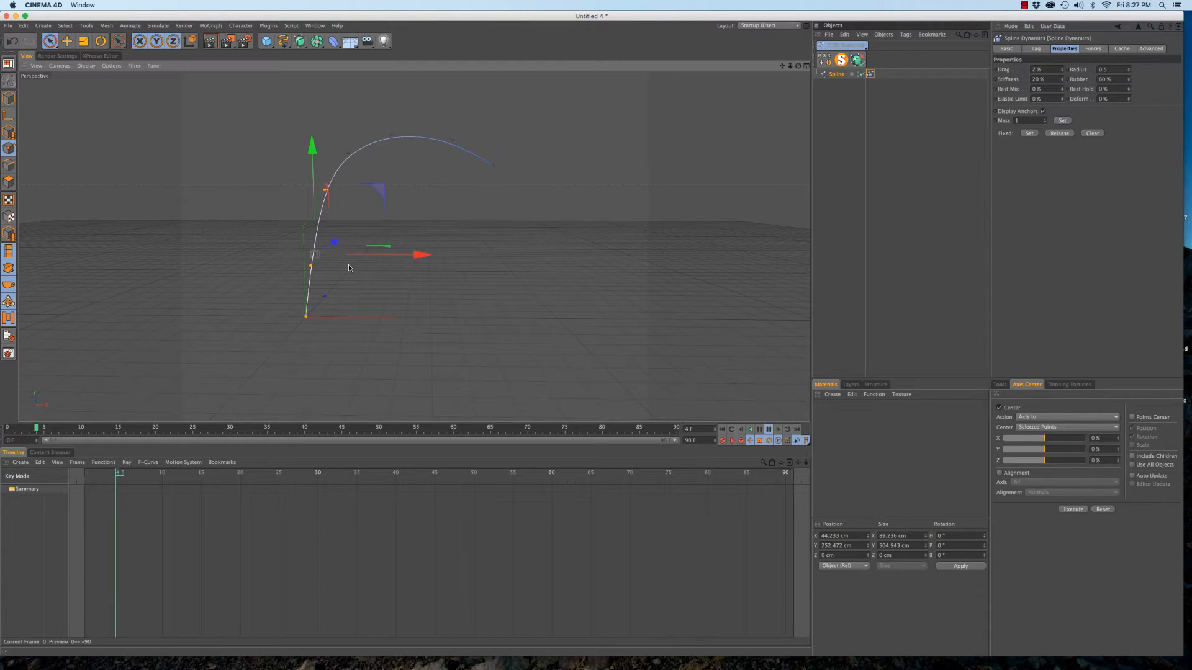
key(F8)
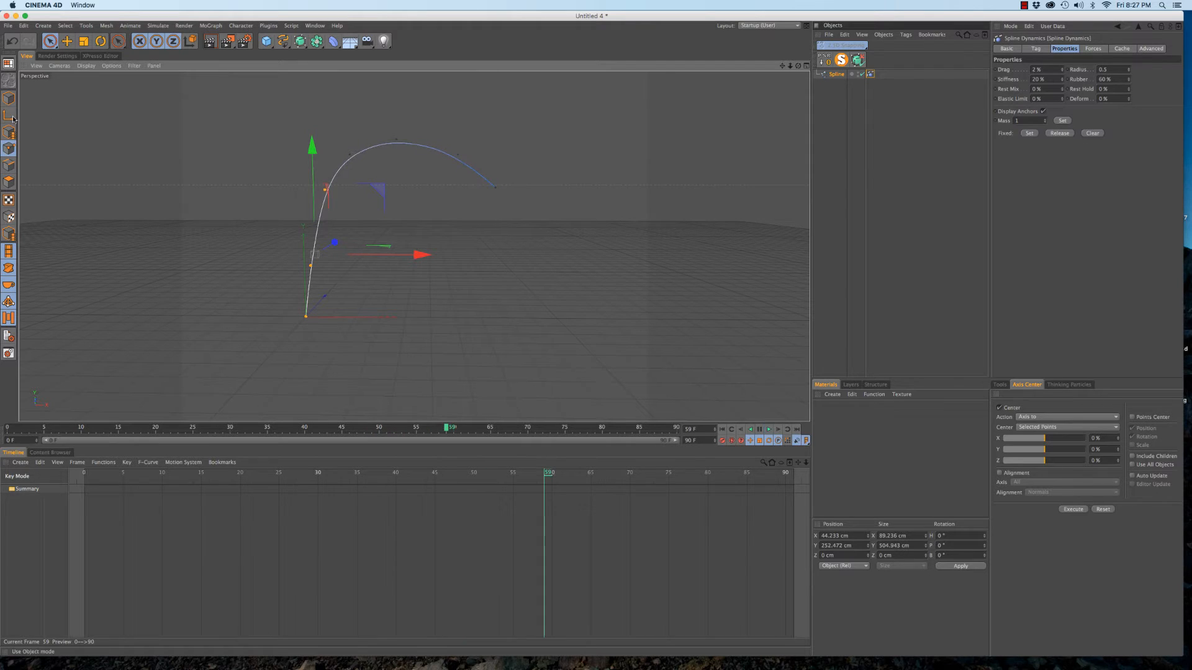
Raise both ends of the Spline Wrap's Rotation curve to the same height so the leaf turns evenly around the spline
click(846, 63)
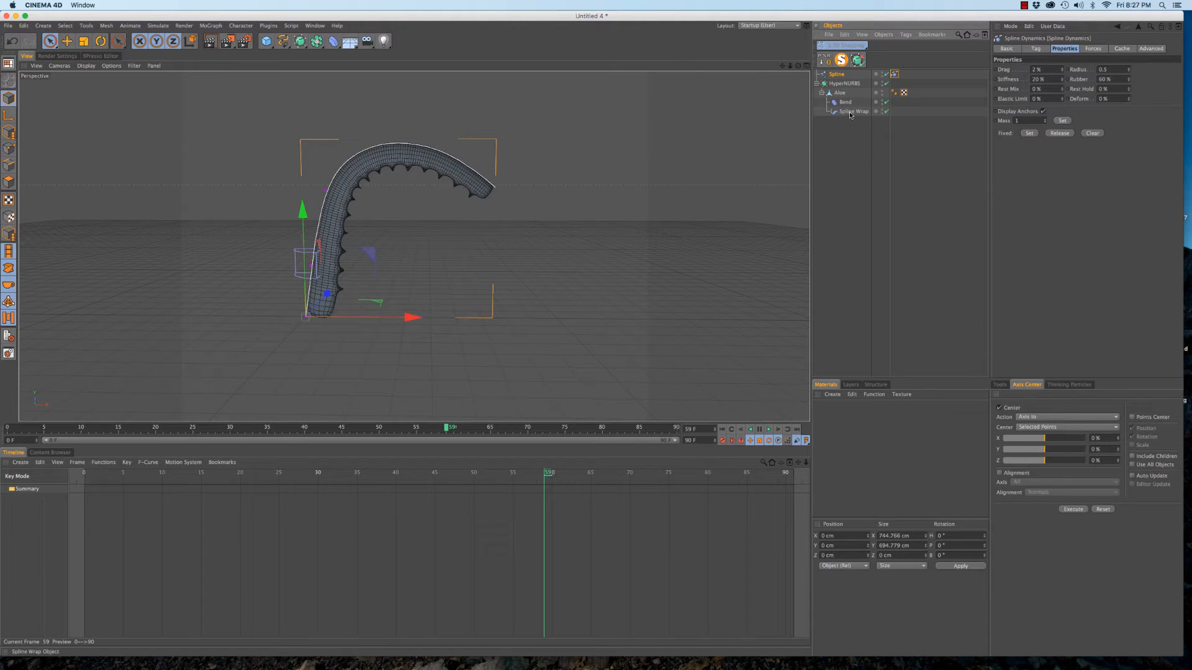
alt+drag(481, 169, 477, 131)
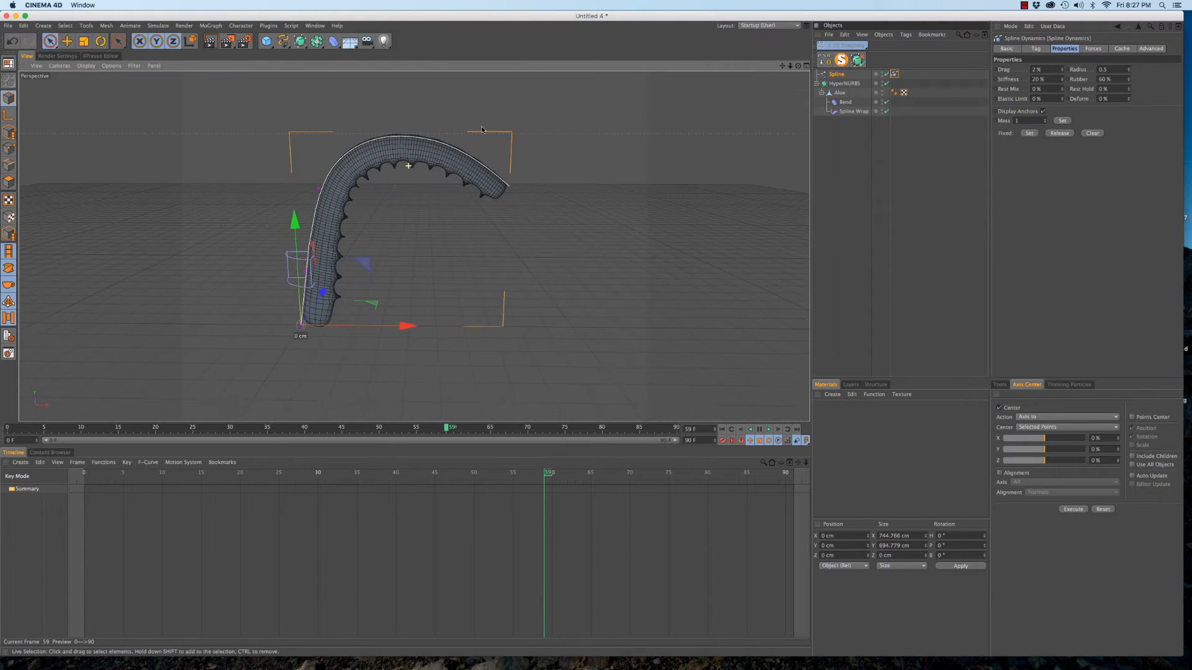
click(853, 111)
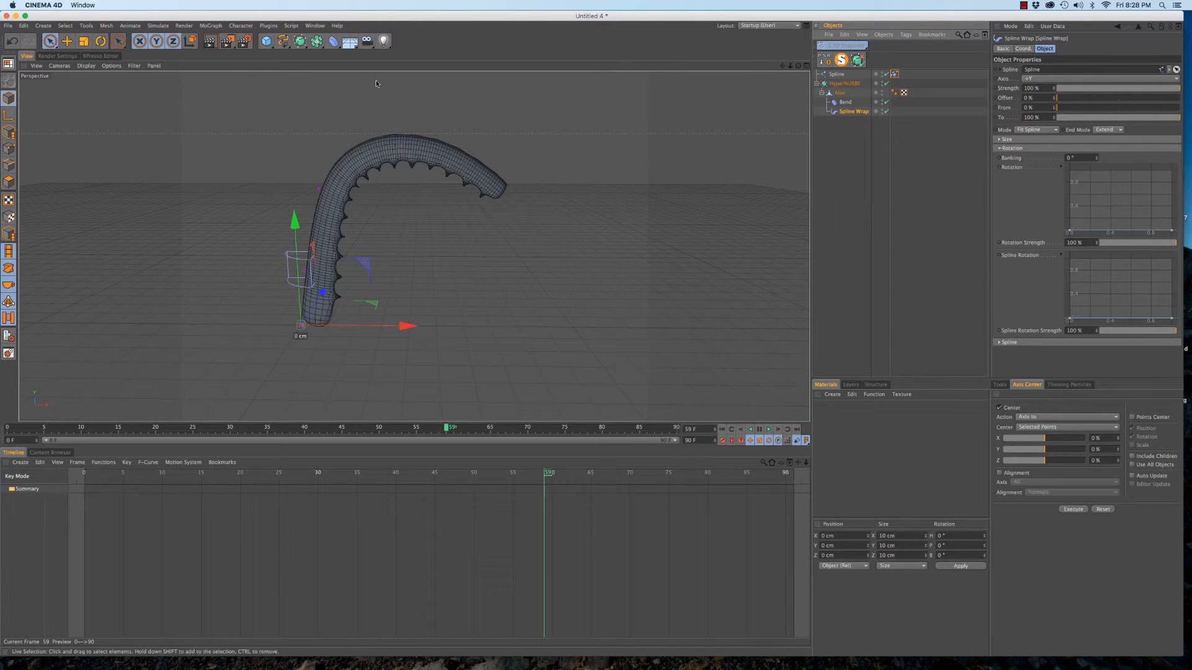
click(25, 16)
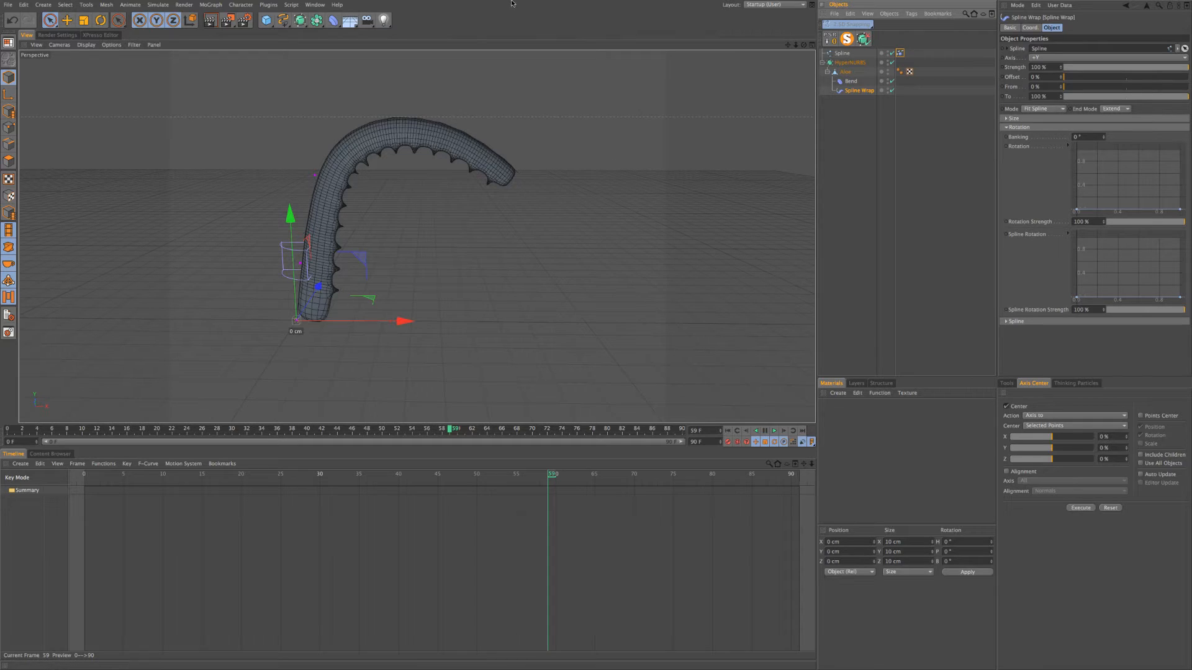
mouse_move(511, 3)
drag(1077, 211, 1074, 187)
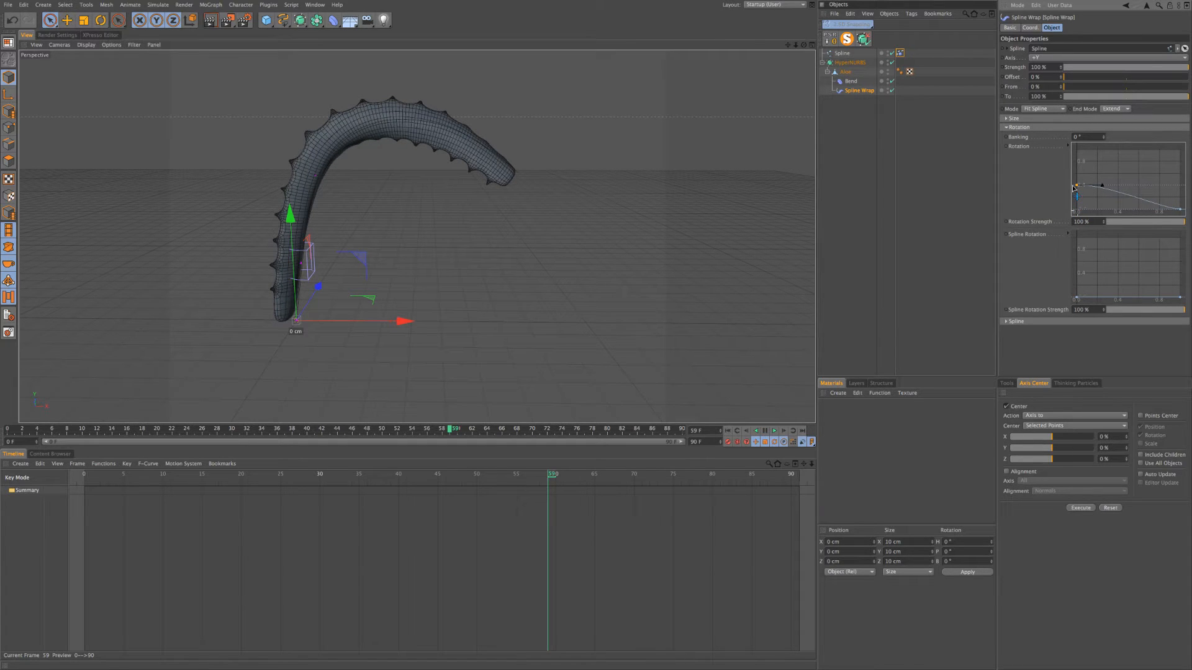
drag(1181, 212, 1179, 188)
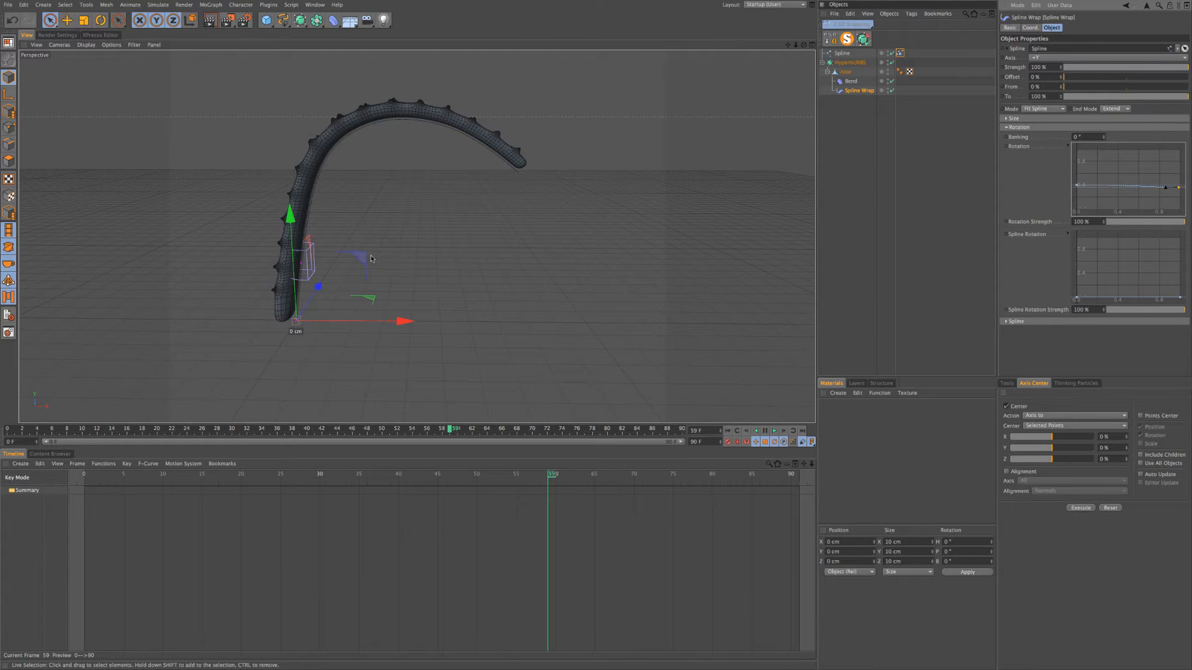
Examine the rotated leaf from several angles and take the window out of full screen
alt+drag(371, 258, 283, 202)
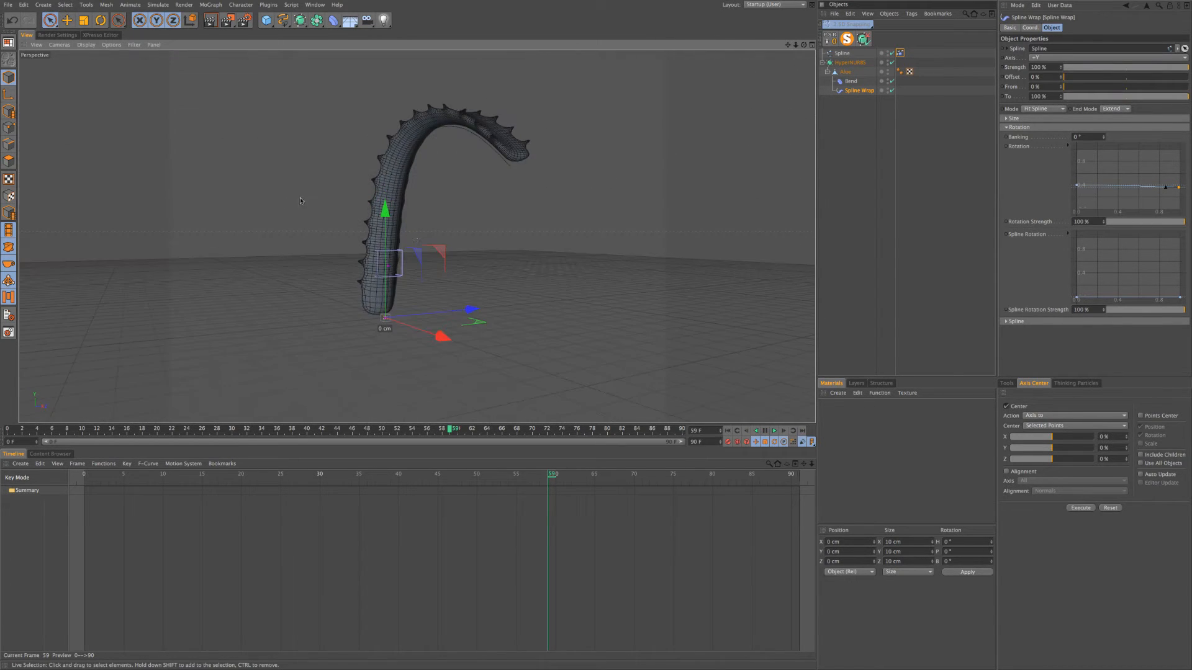
scroll(383, 204, down, 5)
alt+drag(384, 206, 417, 253)
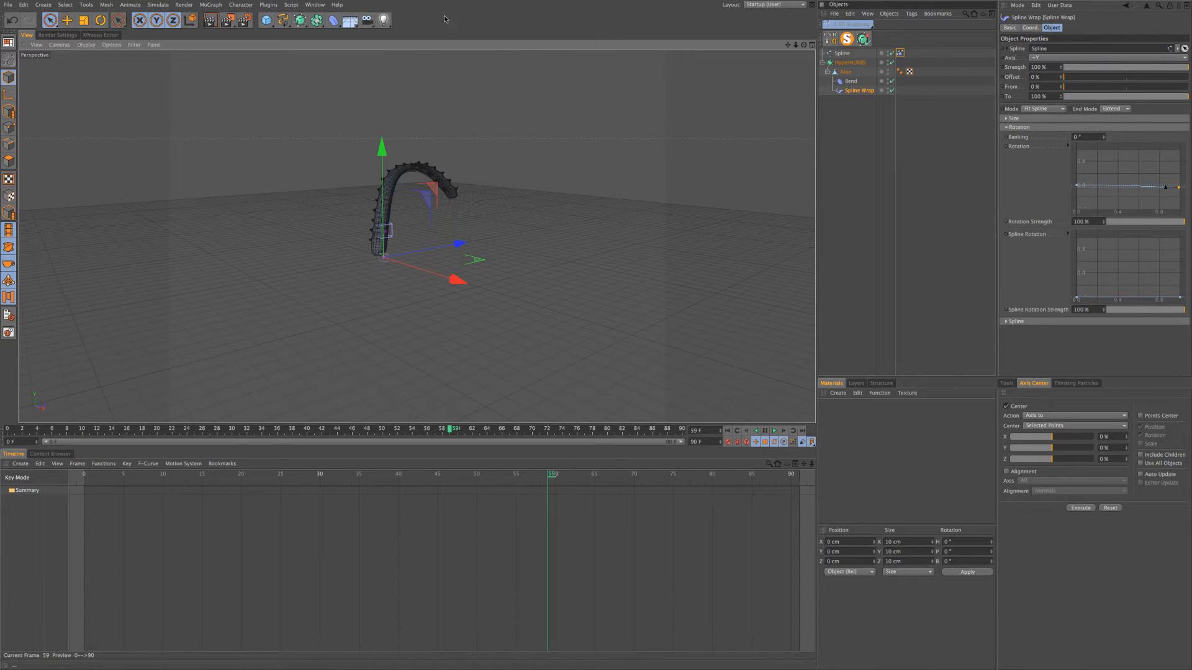
mouse_move(396, 3)
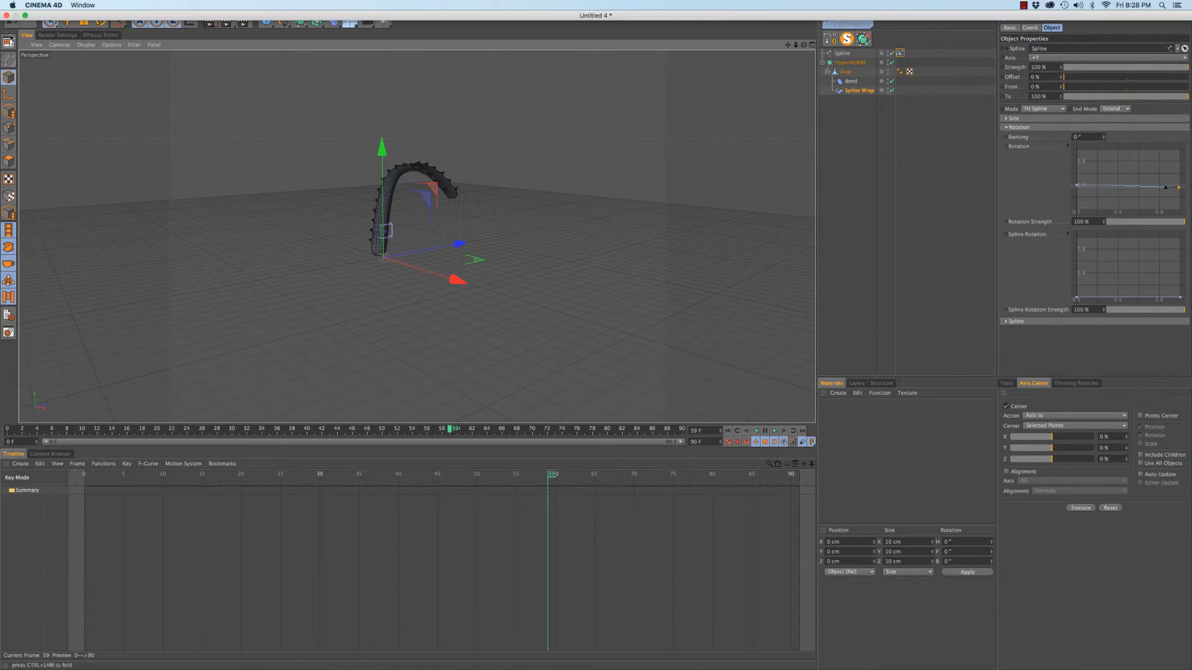
click(24, 15)
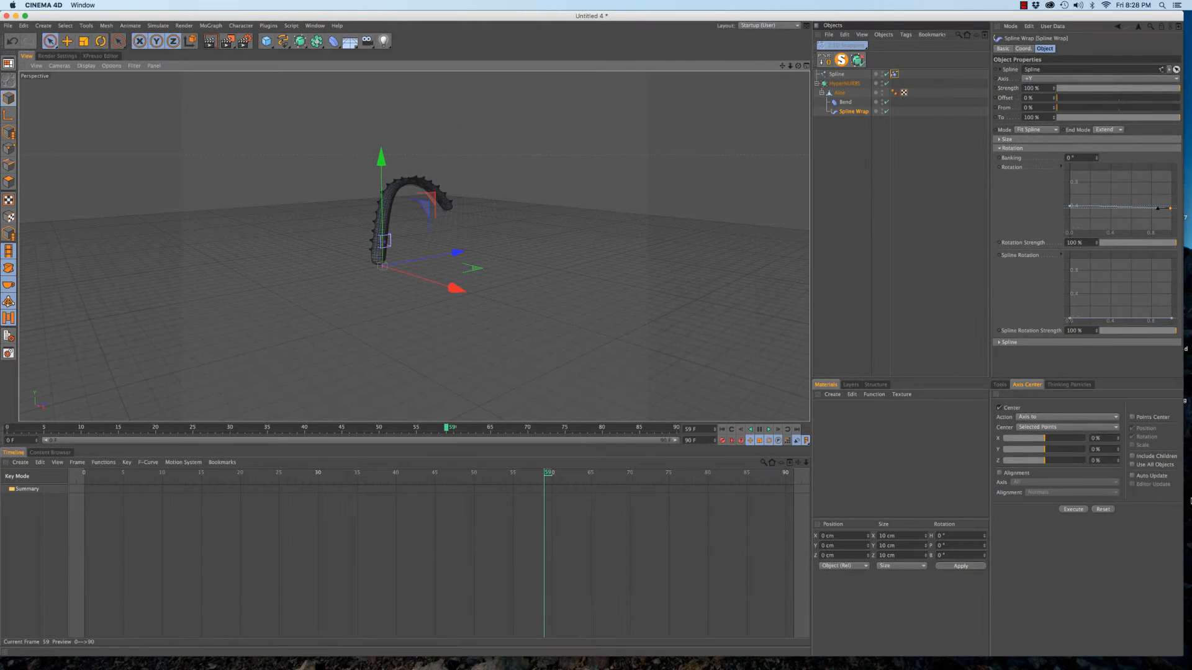
drag(1182, 481, 1188, 481)
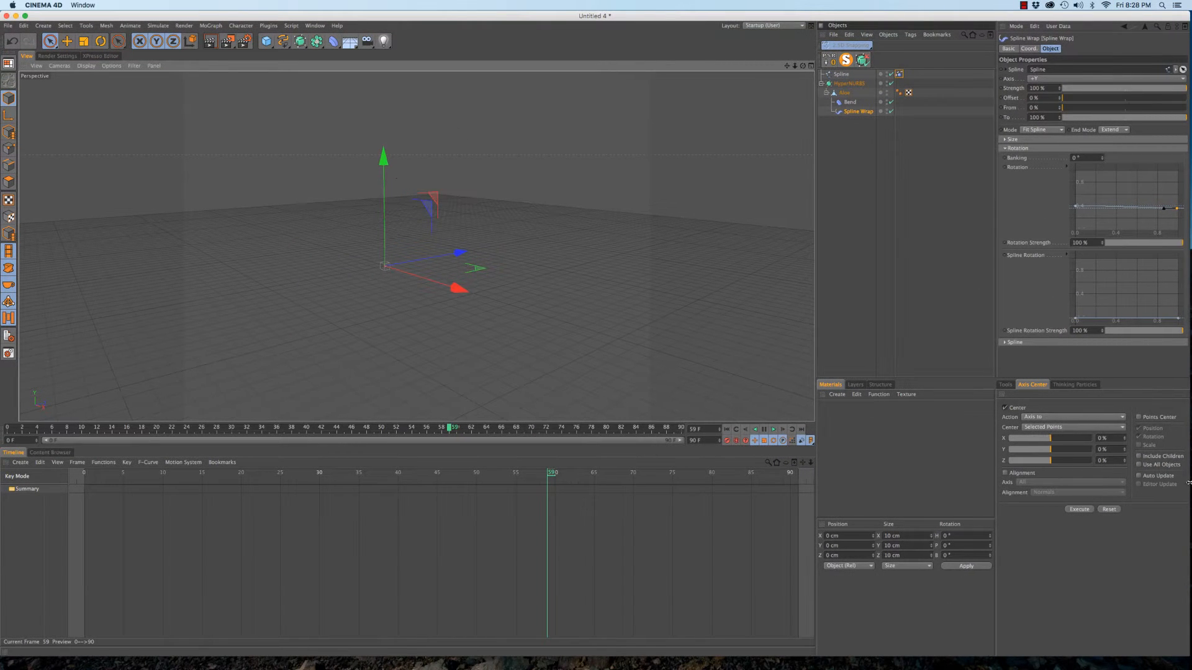
alt+drag(407, 241, 458, 237)
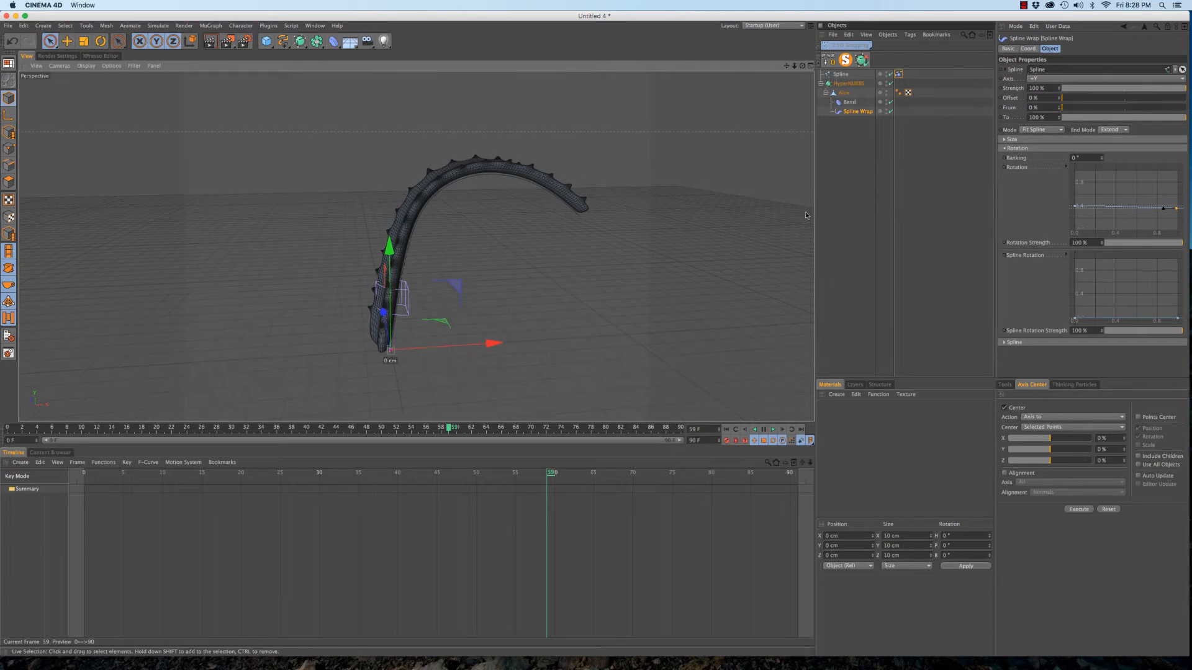
alt+drag(351, 275, 334, 253)
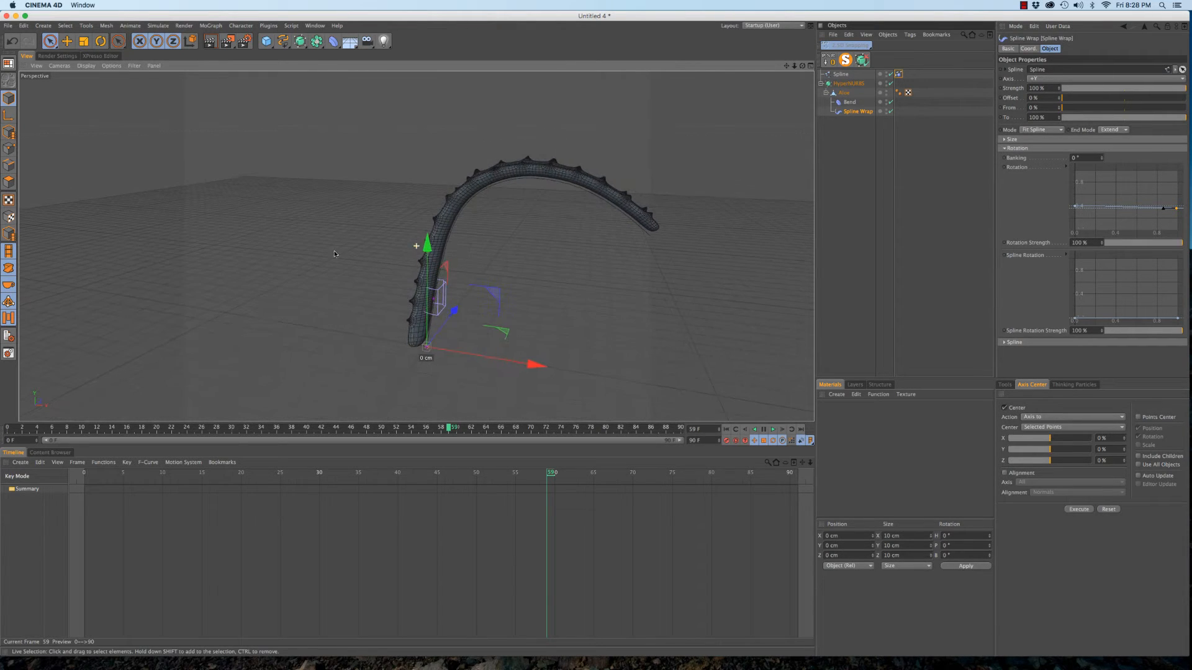
alt+drag(448, 255, 505, 251)
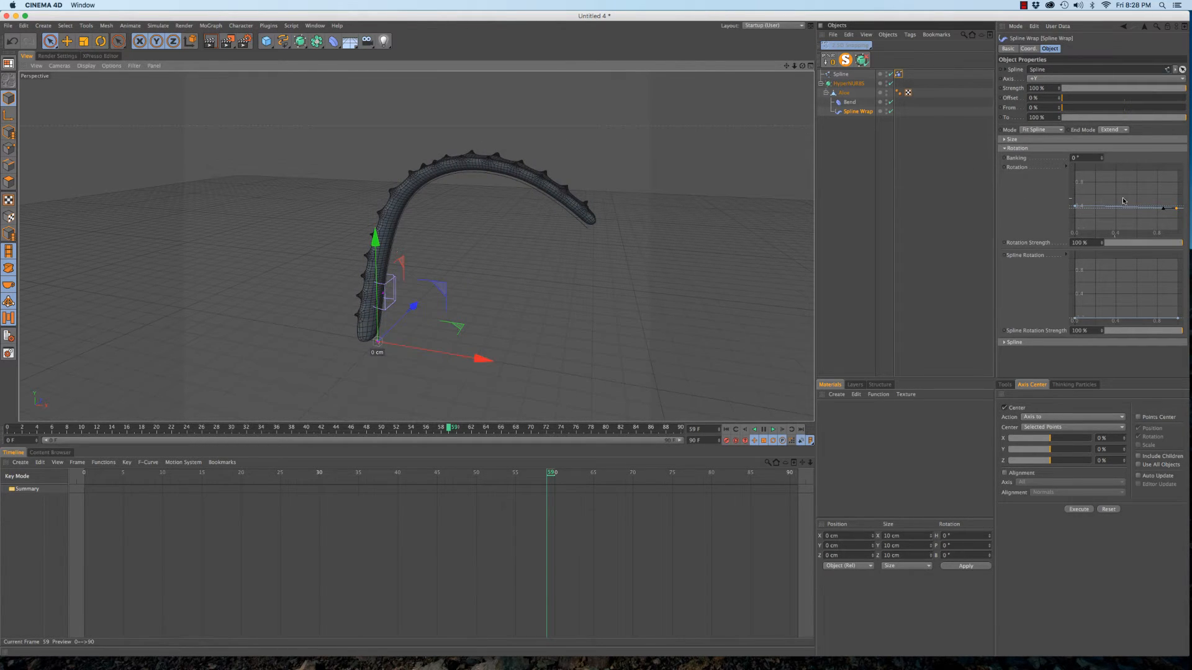
Lower the start and end points of the Spline Wrap's Size curve to near zero so the leaf narrows at both ends
drag(1076, 208, 1076, 209)
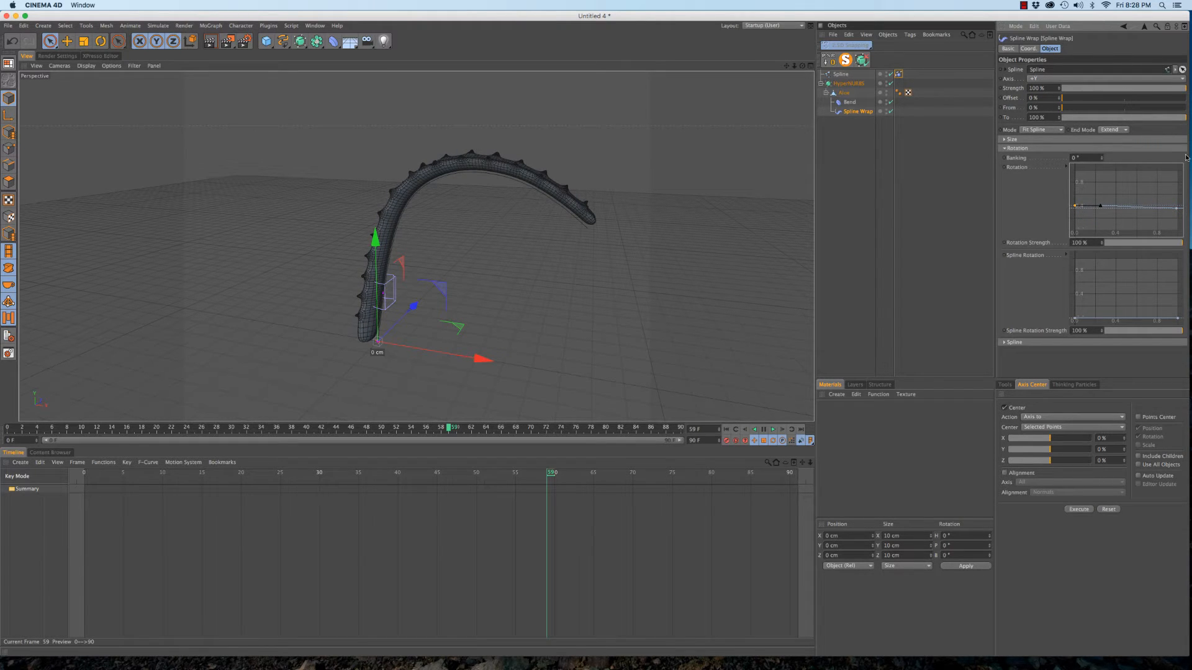
click(1004, 343)
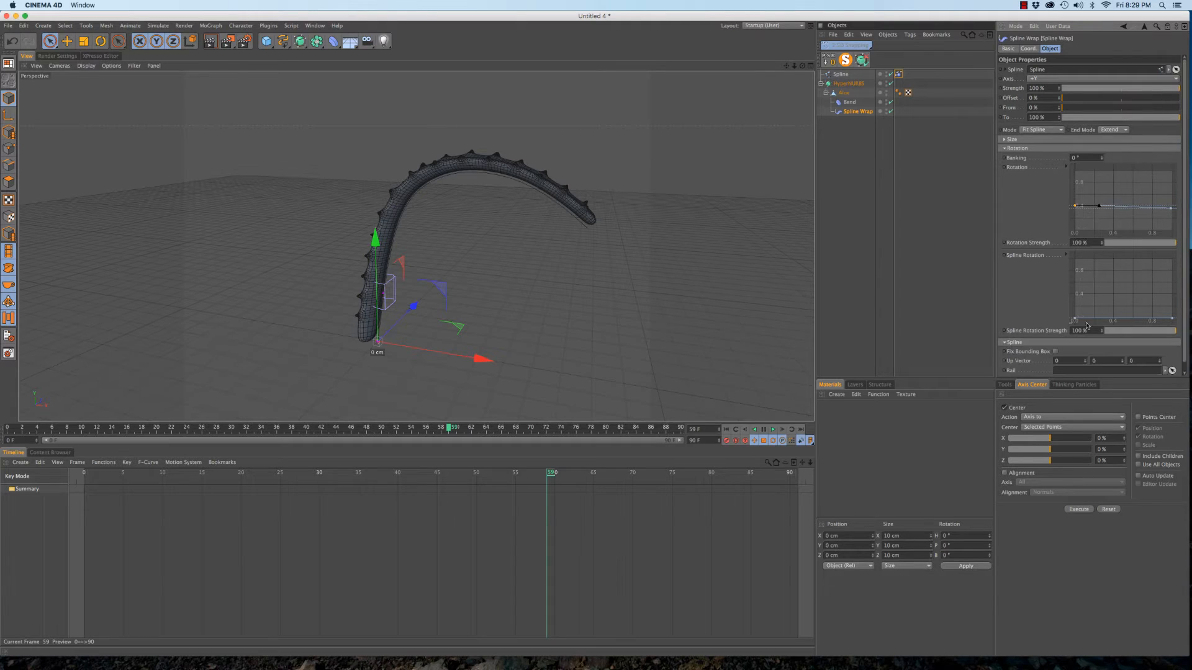
scroll(1183, 203, down, 1)
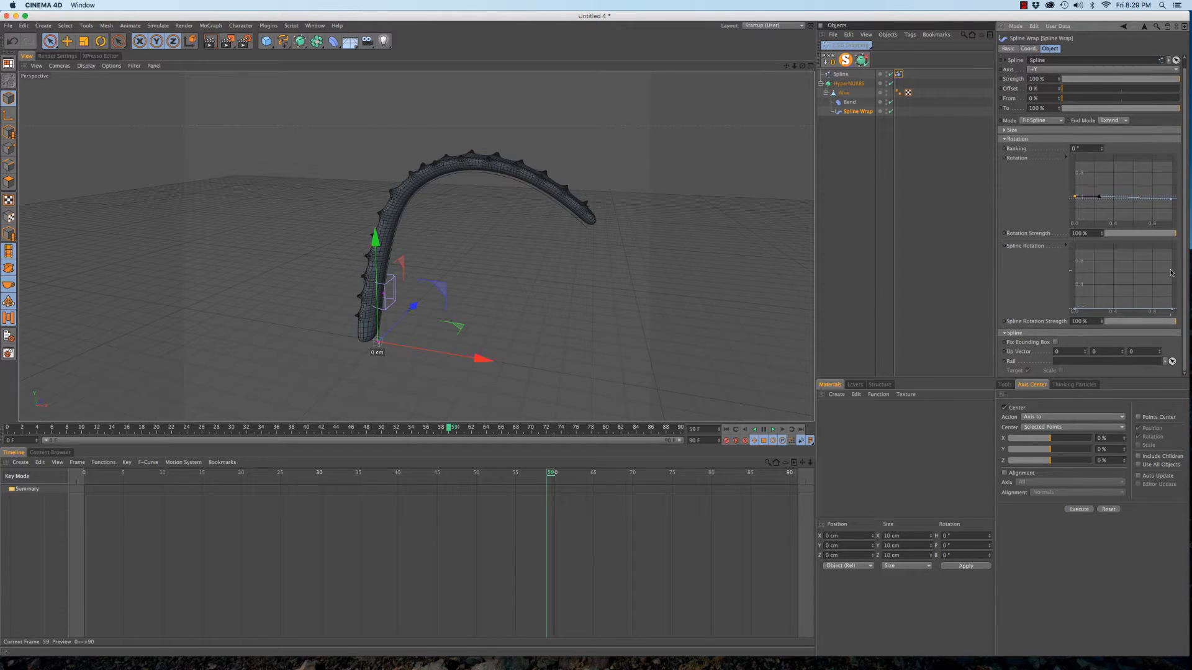
click(1004, 131)
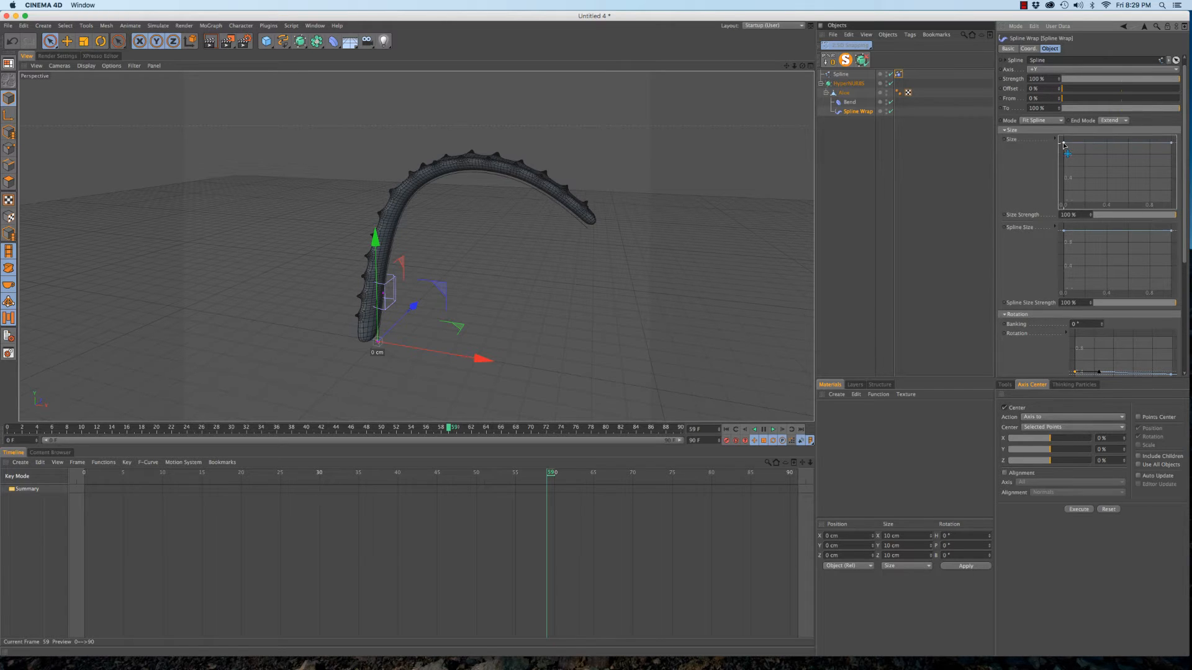
drag(1063, 144, 1058, 200)
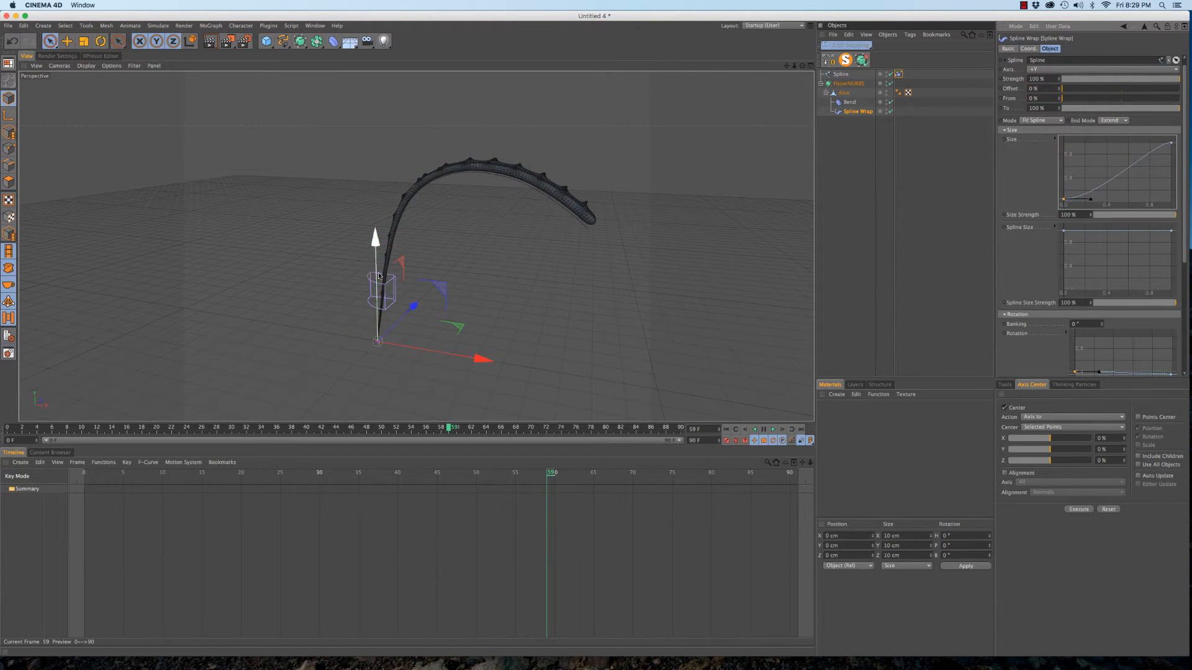
alt+drag(378, 276, 400, 328)
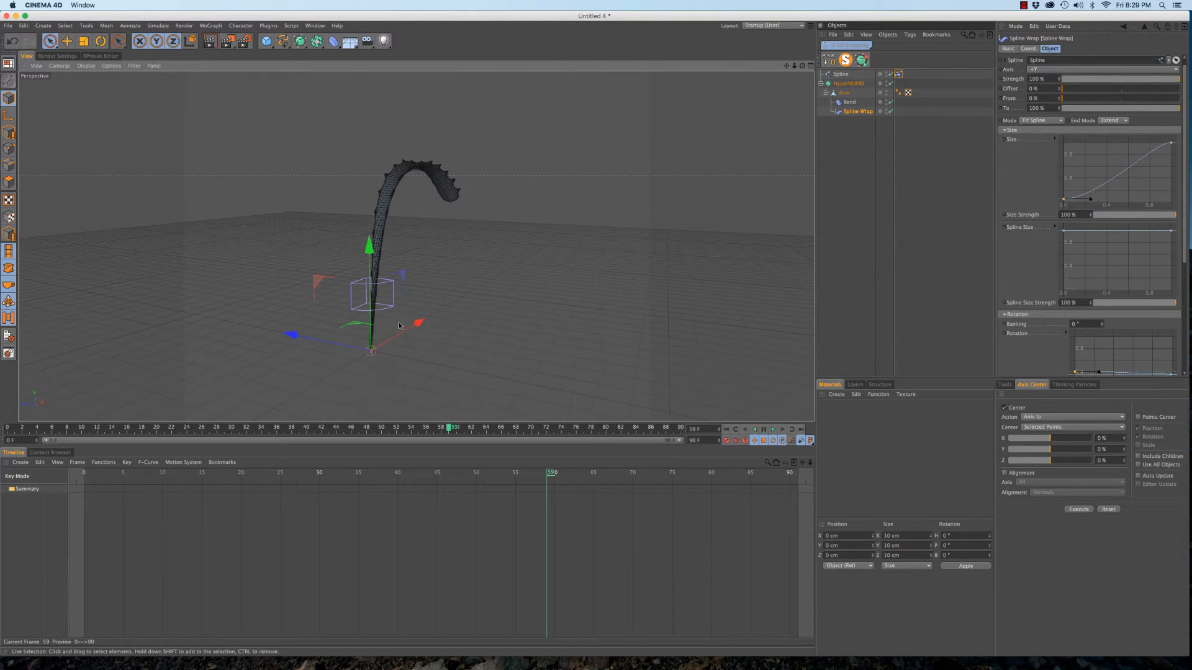
scroll(401, 327, up, 5)
alt+drag(357, 294, 478, 205)
drag(1172, 144, 1173, 201)
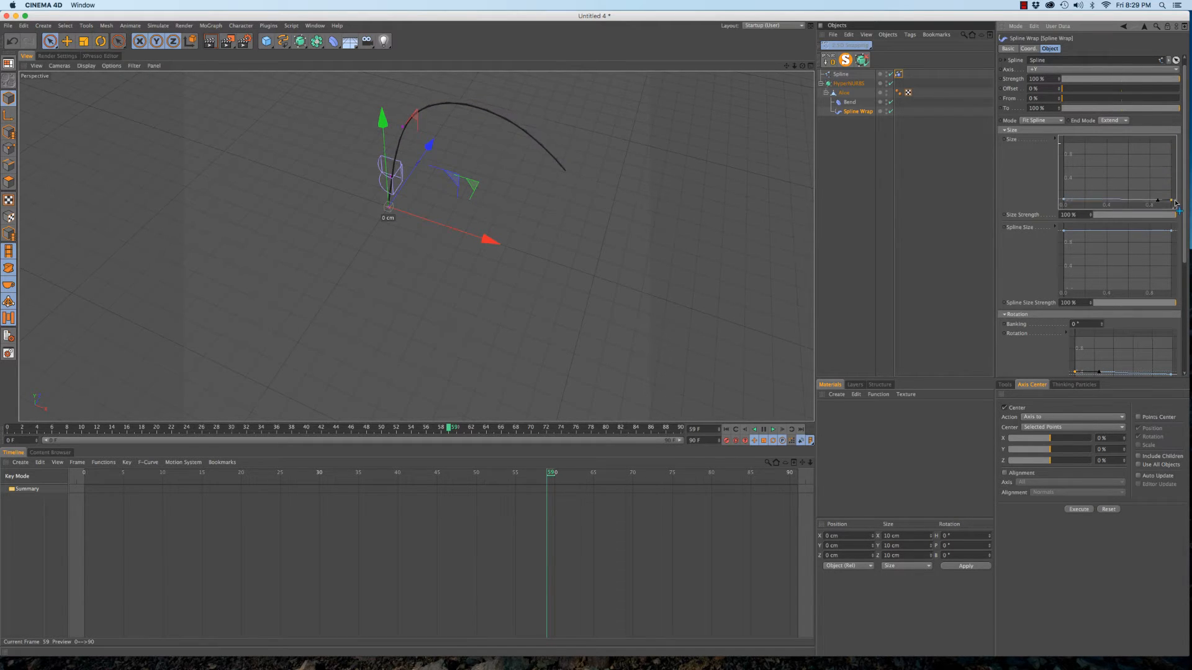
Add a Size curve point at about 0.4, raise it to widen the leaf's middle, and extend its tangent toward the tip
click(1105, 201)
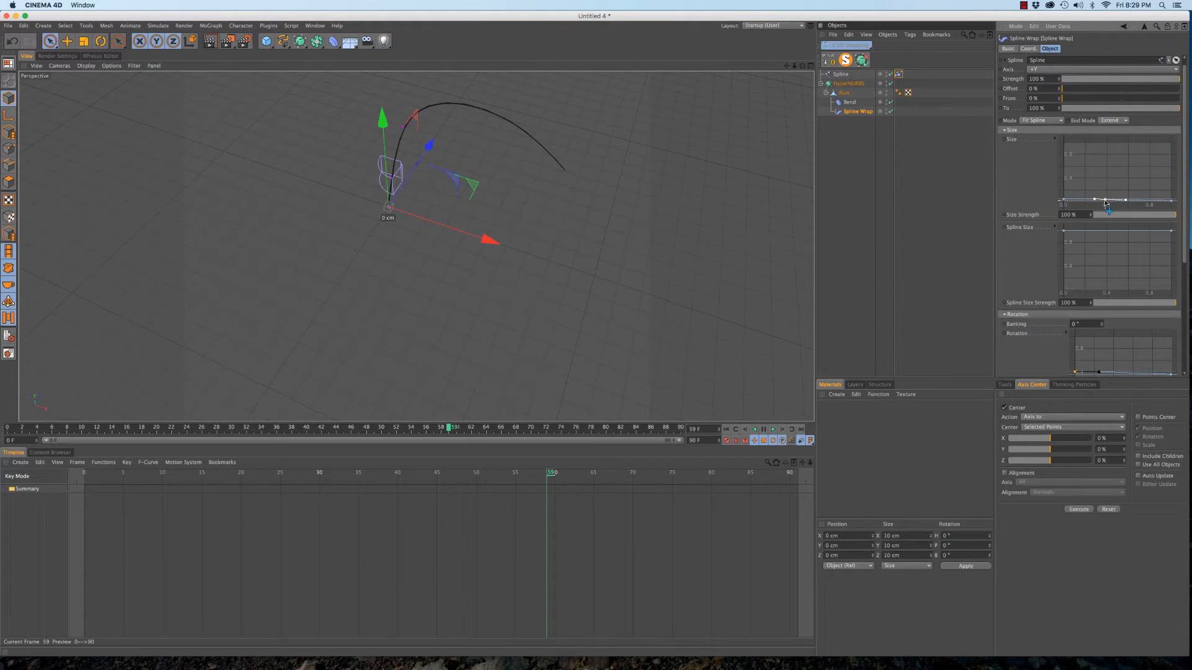
drag(1105, 201, 1103, 165)
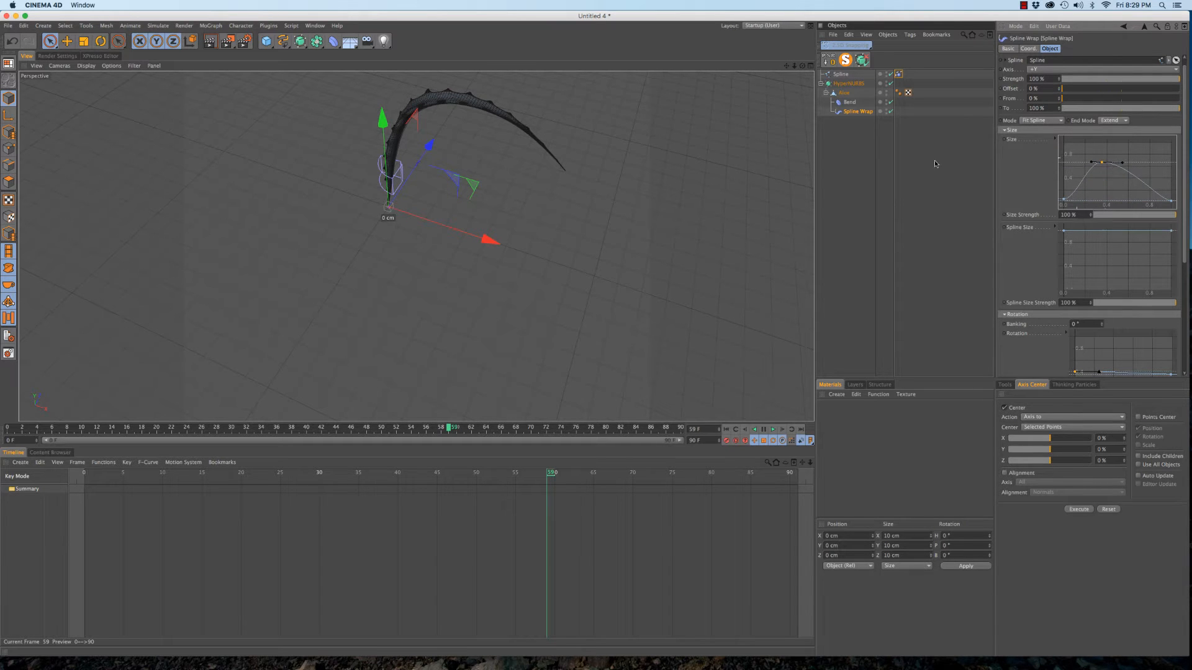
alt+drag(396, 151, 510, 117)
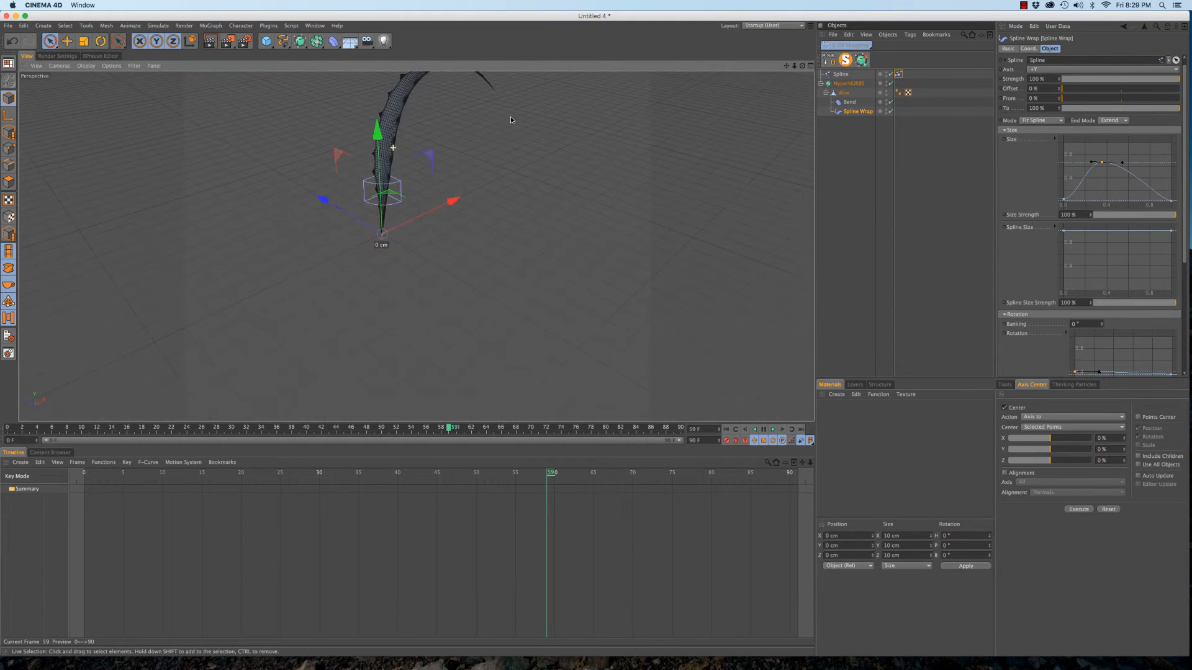
drag(1102, 164, 1103, 160)
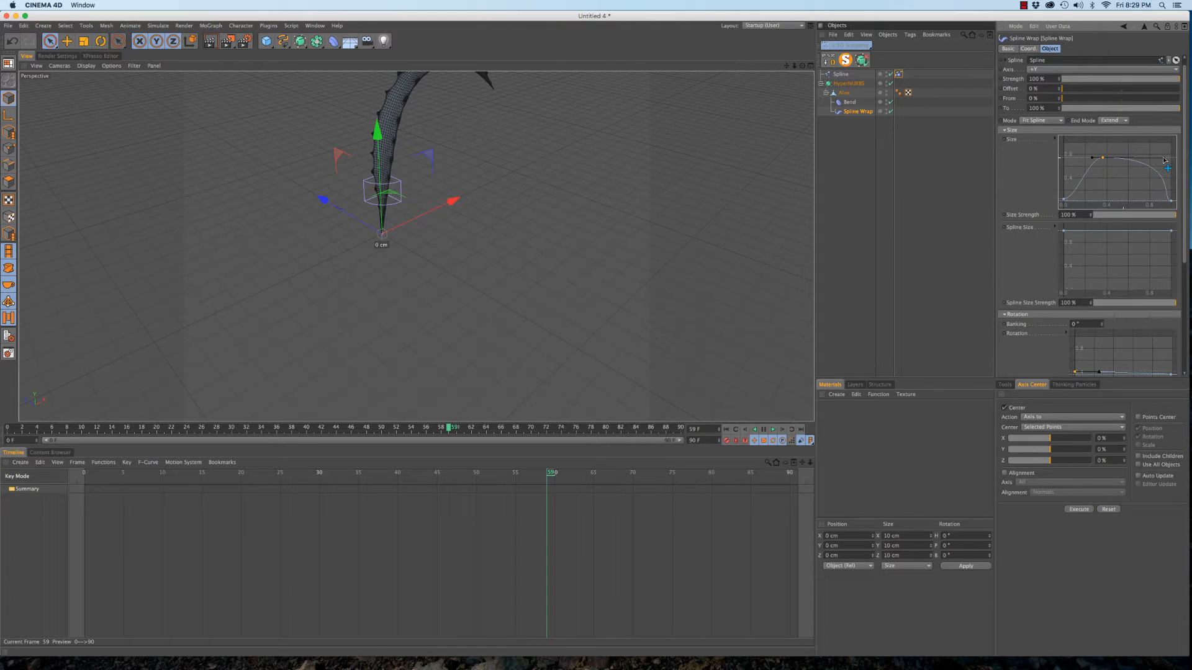
alt+drag(455, 145, 262, 242)
alt+drag(403, 235, 444, 273)
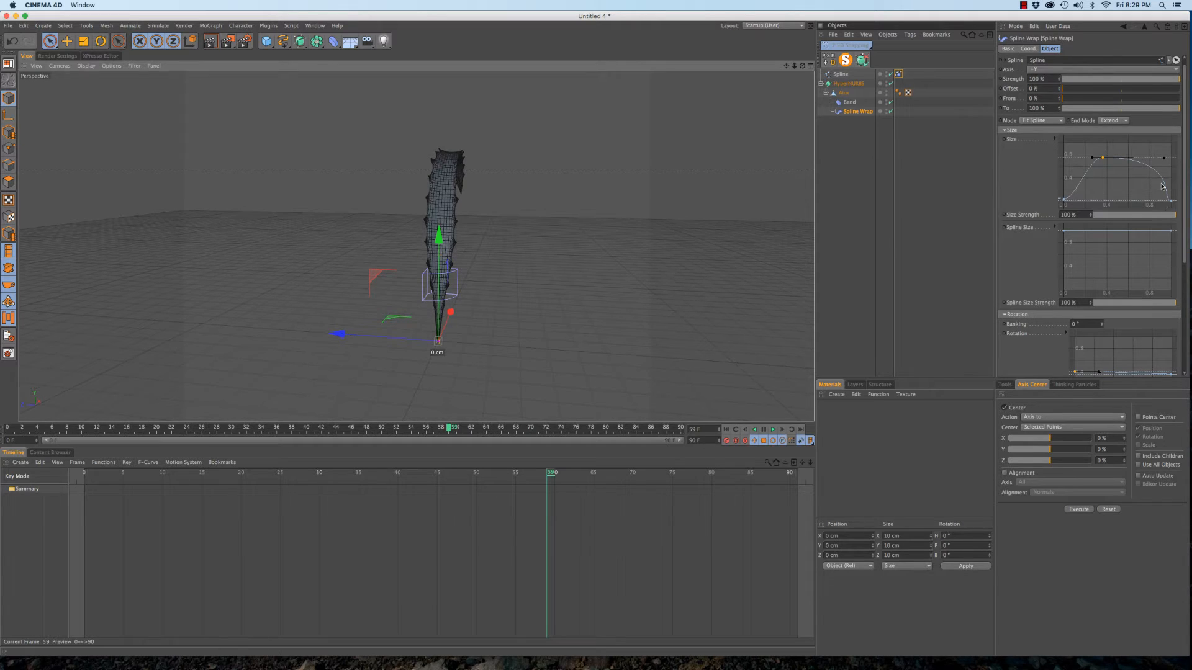
Add a Size curve point at about 0.2 and angle the middle point's tangent upward so the leaf is widest past its middle
ctrl+click(1083, 180)
drag(1082, 178, 1104, 163)
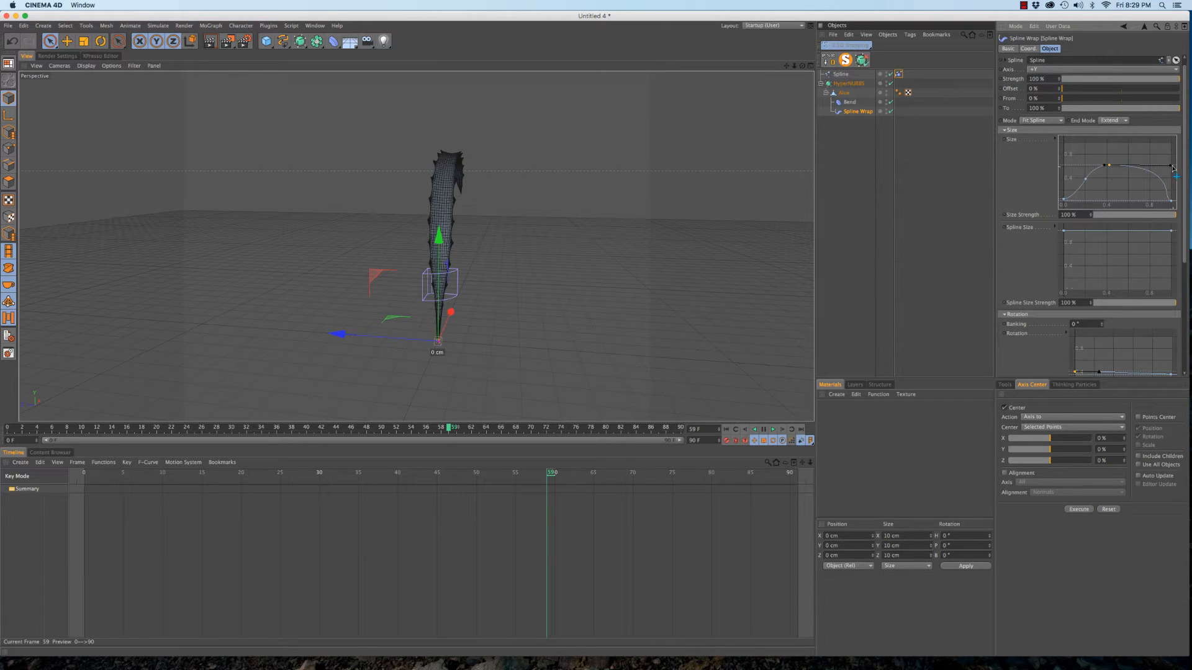
drag(1166, 169, 1168, 151)
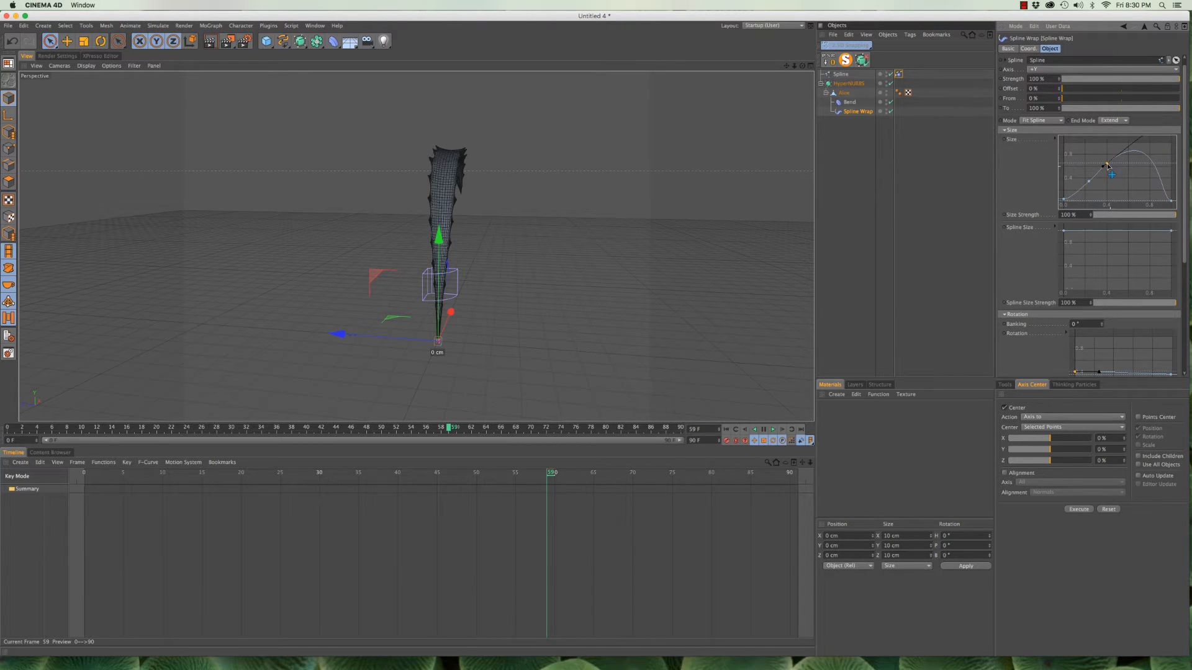
alt+drag(459, 188, 634, 103)
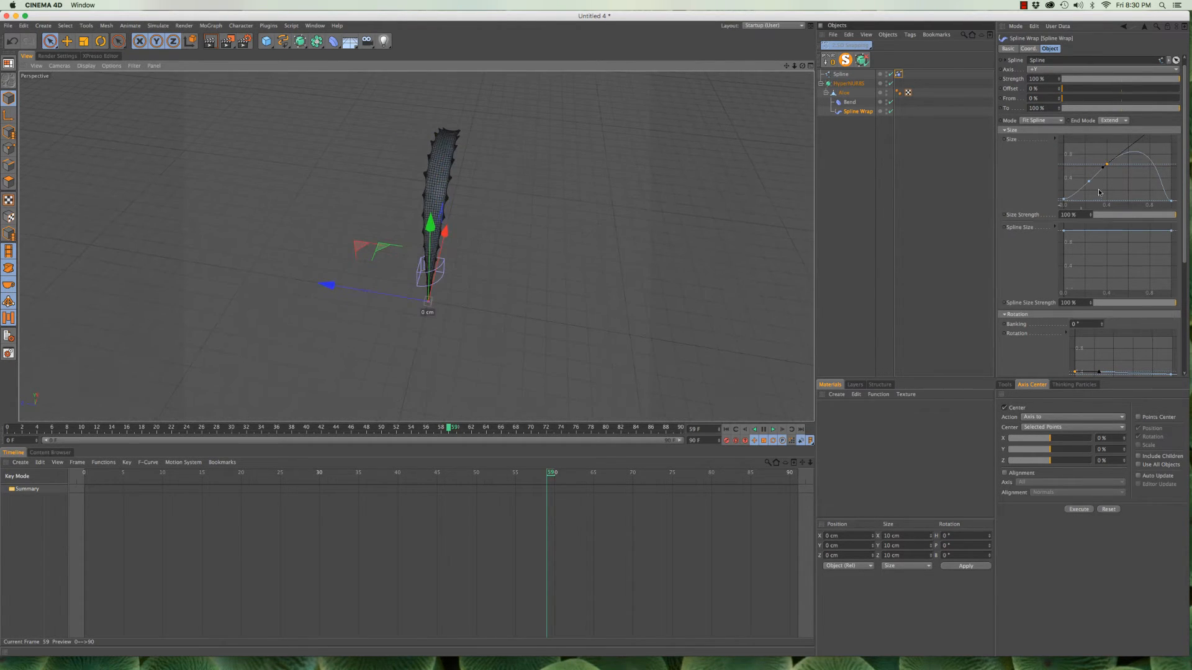
drag(1110, 167, 1110, 158)
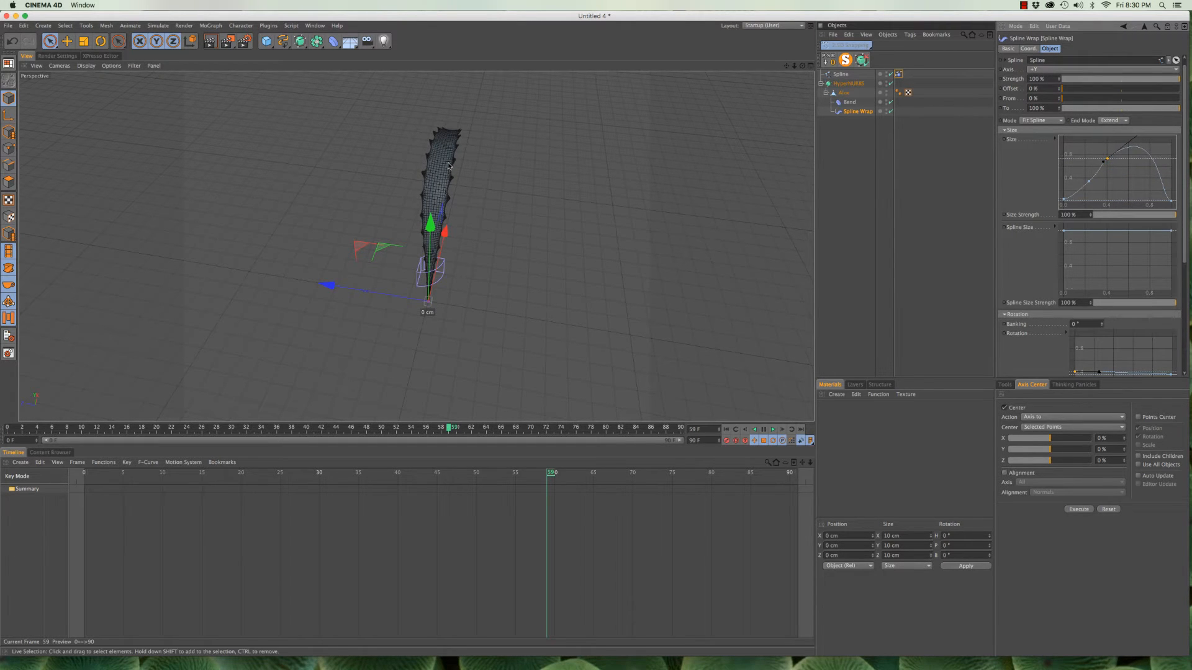
alt+drag(444, 169, 273, 160)
click(1172, 202)
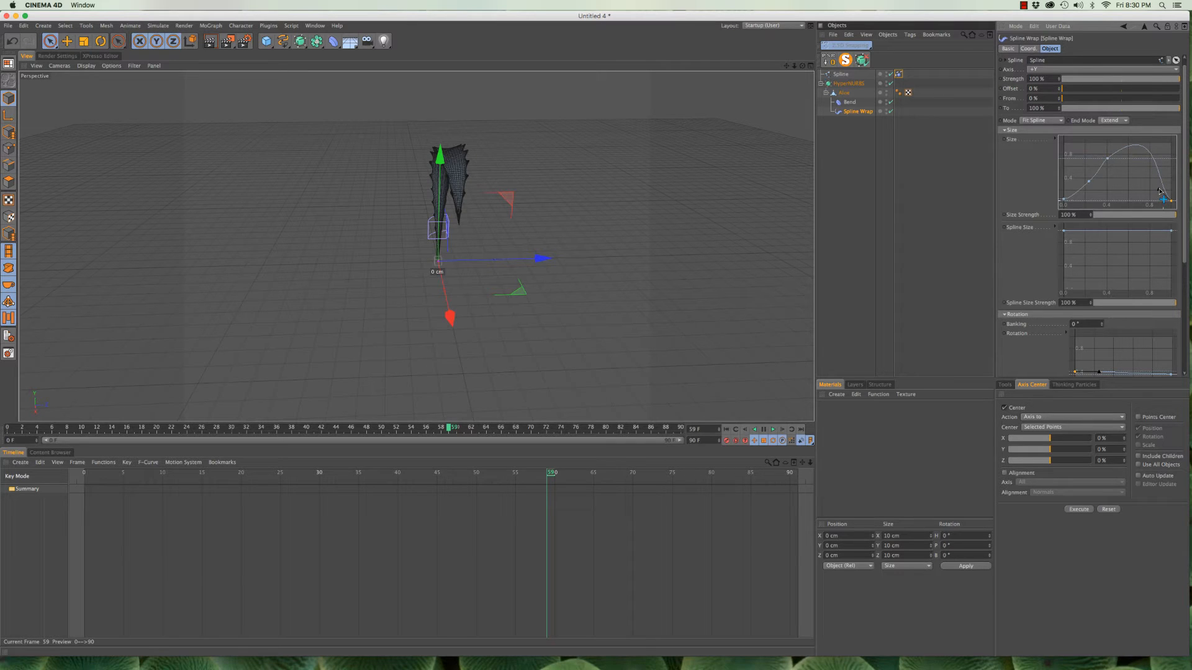
Render the tapered leaf in the viewport, play its animation from the first frame, and examine the bend from several angles
alt+drag(385, 194, 475, 220)
key(super+r)
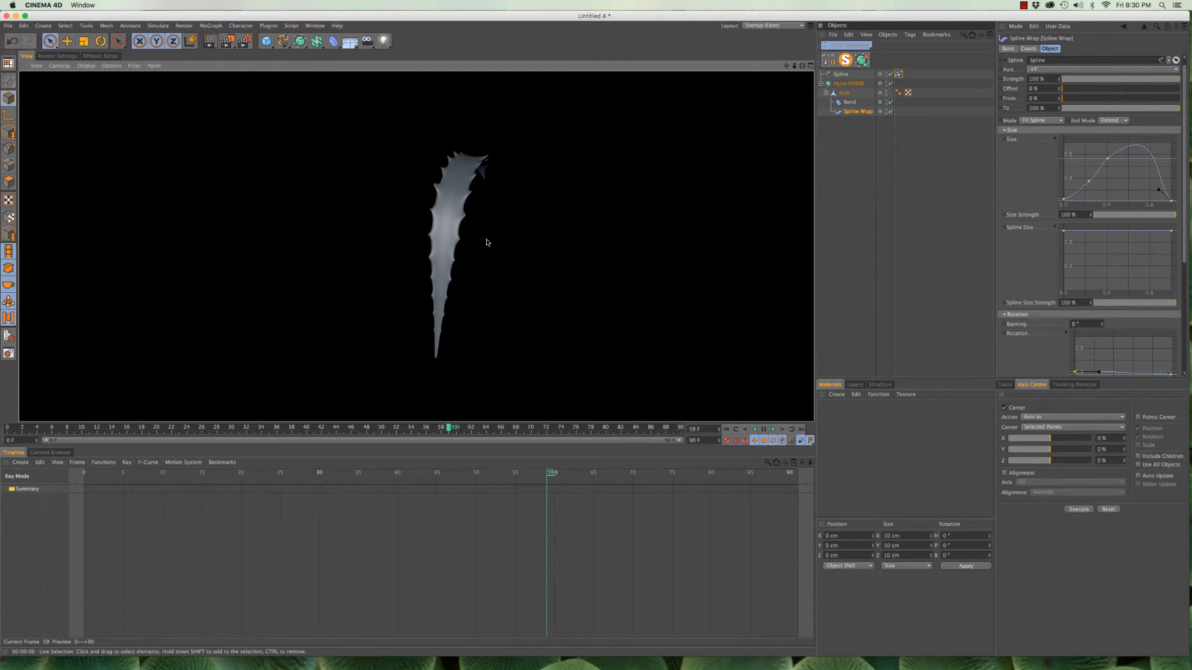
drag(26, 428, 7, 427)
key(F8)
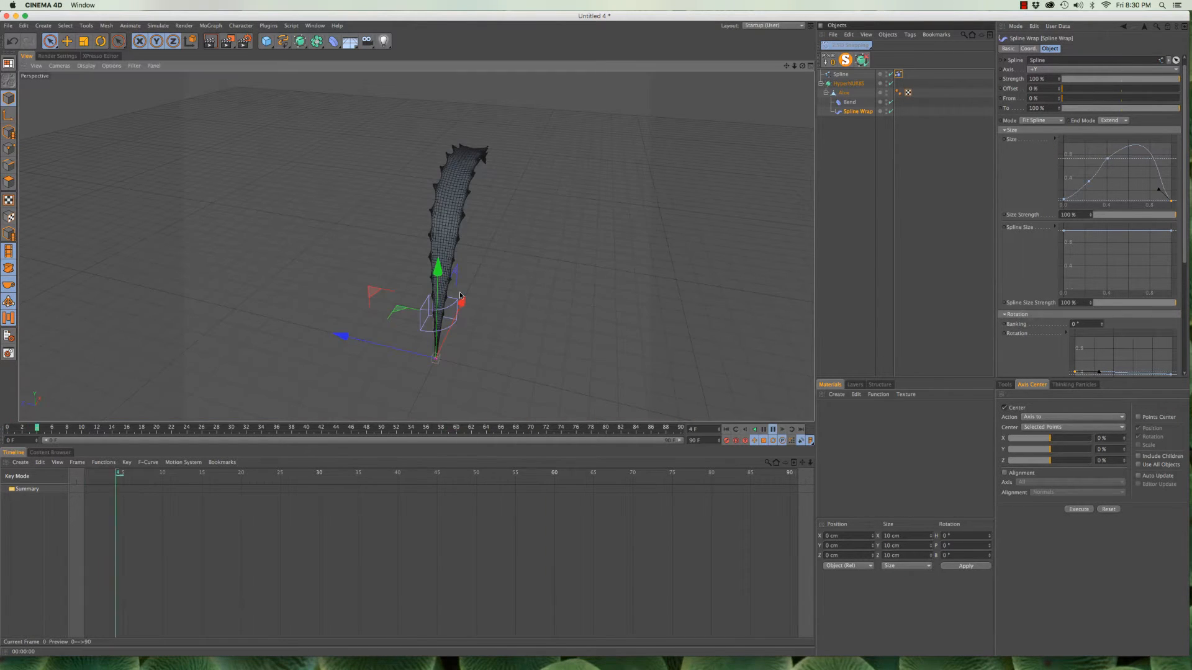
alt+drag(416, 248, 338, 187)
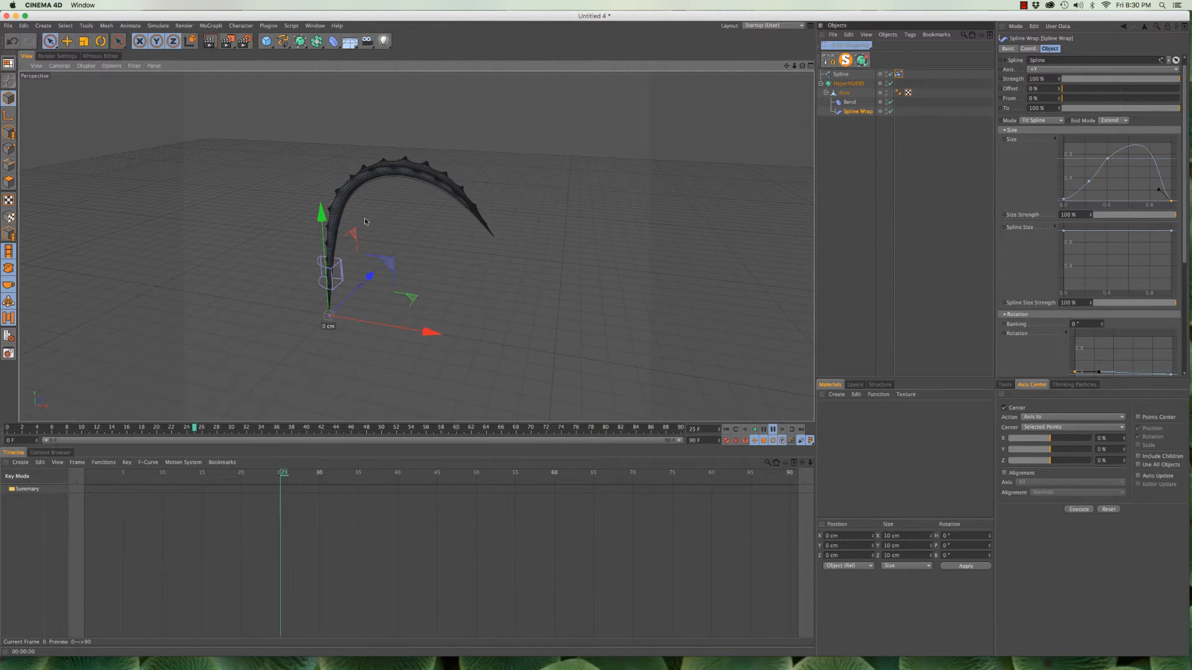
alt+drag(335, 217, 169, 284)
alt+middle_drag(339, 229, 398, 224)
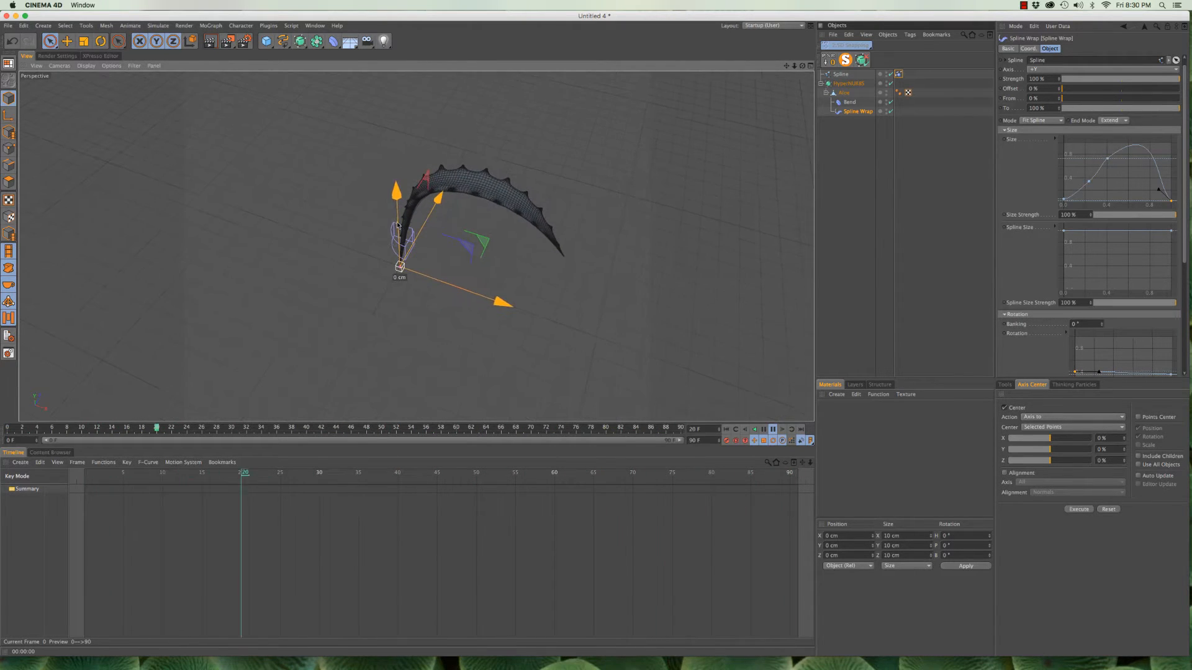
Place the HyperNURBS leaf group inside a new MoGraph Cloner
click(826, 93)
click(844, 94)
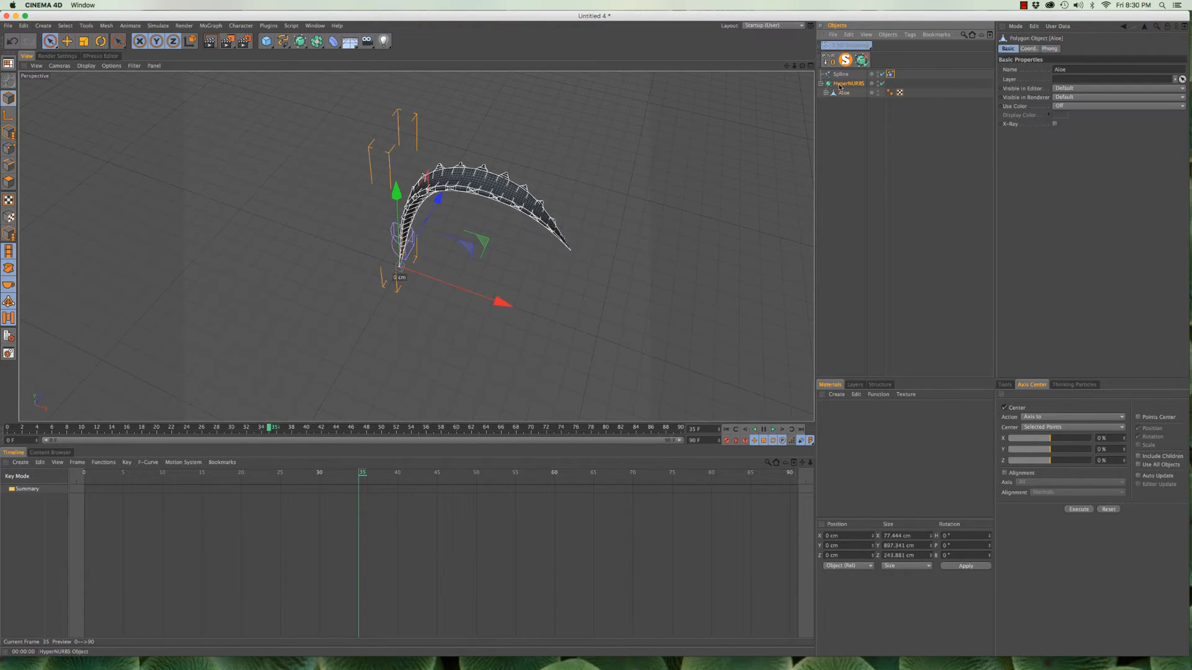
click(839, 84)
click(222, 25)
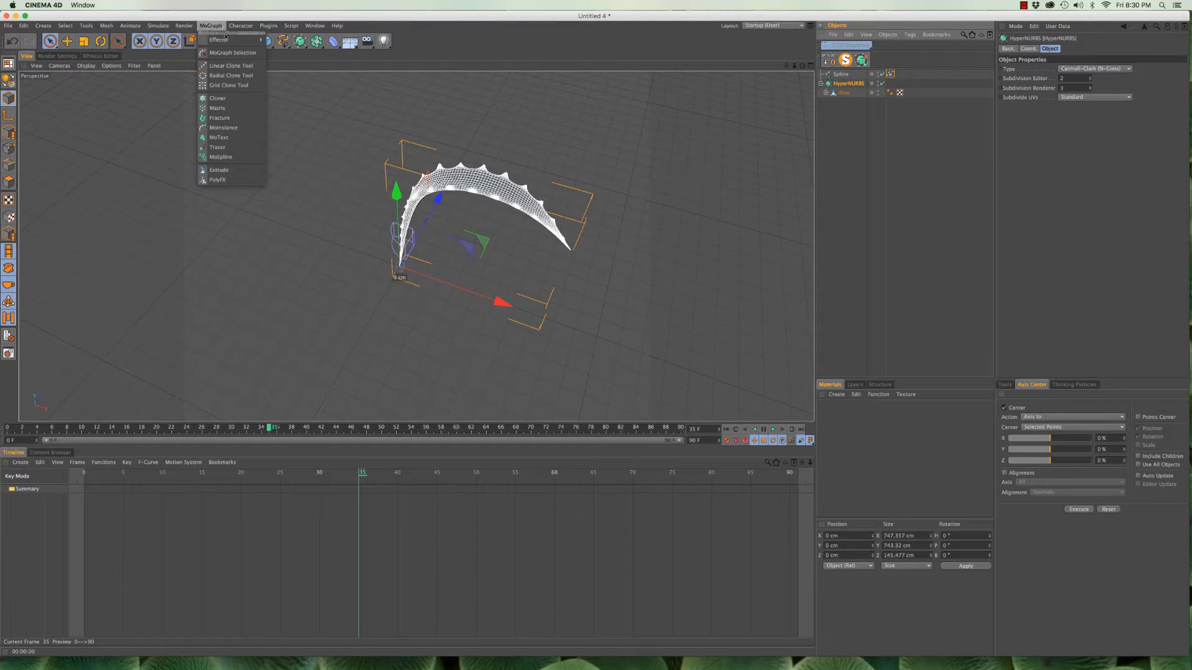
click(225, 99)
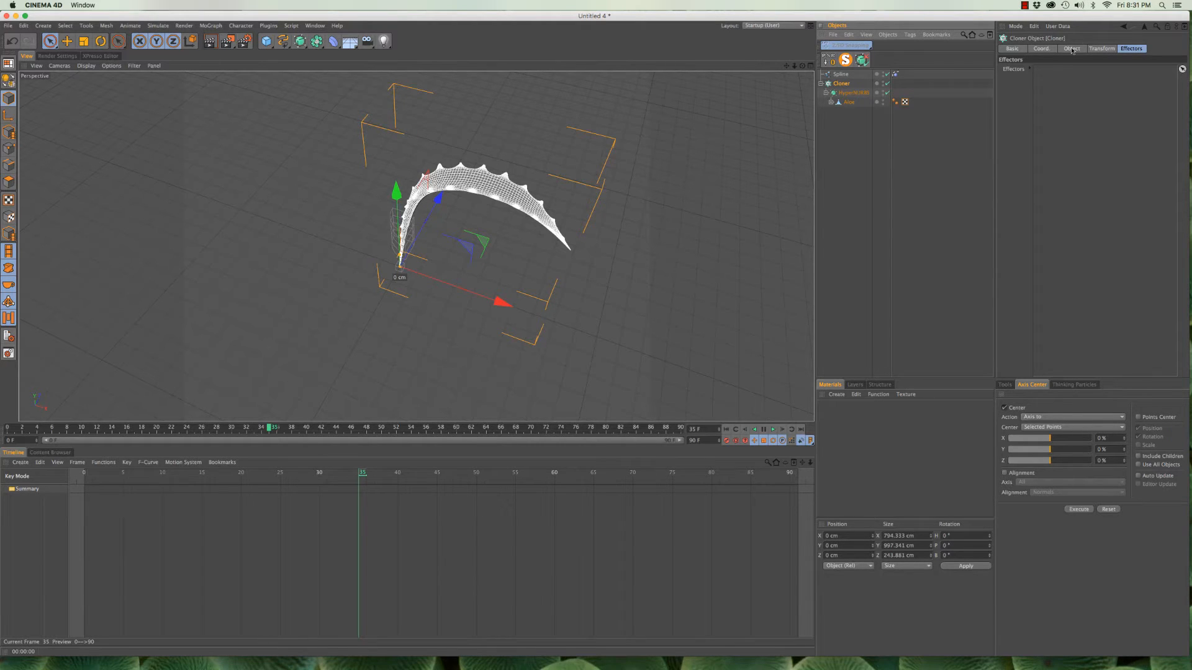
Set the Cloner to Radial mode with Render Instances enabled and its plane set to XZ
click(1052, 49)
click(1072, 49)
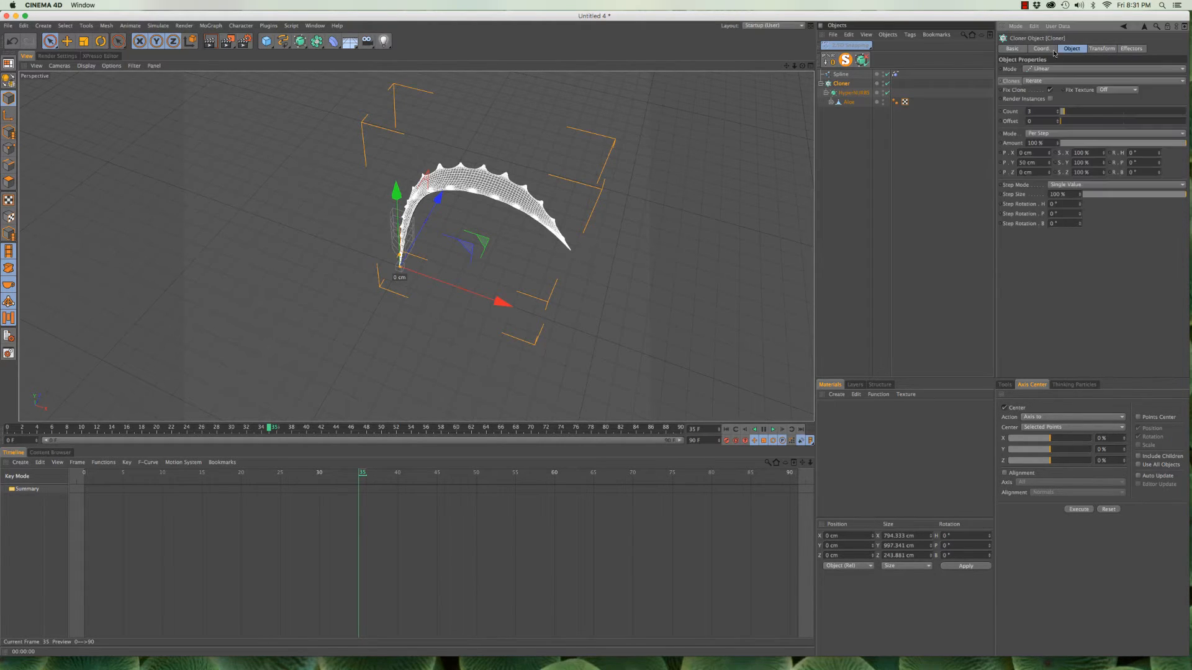
click(1040, 69)
click(1043, 97)
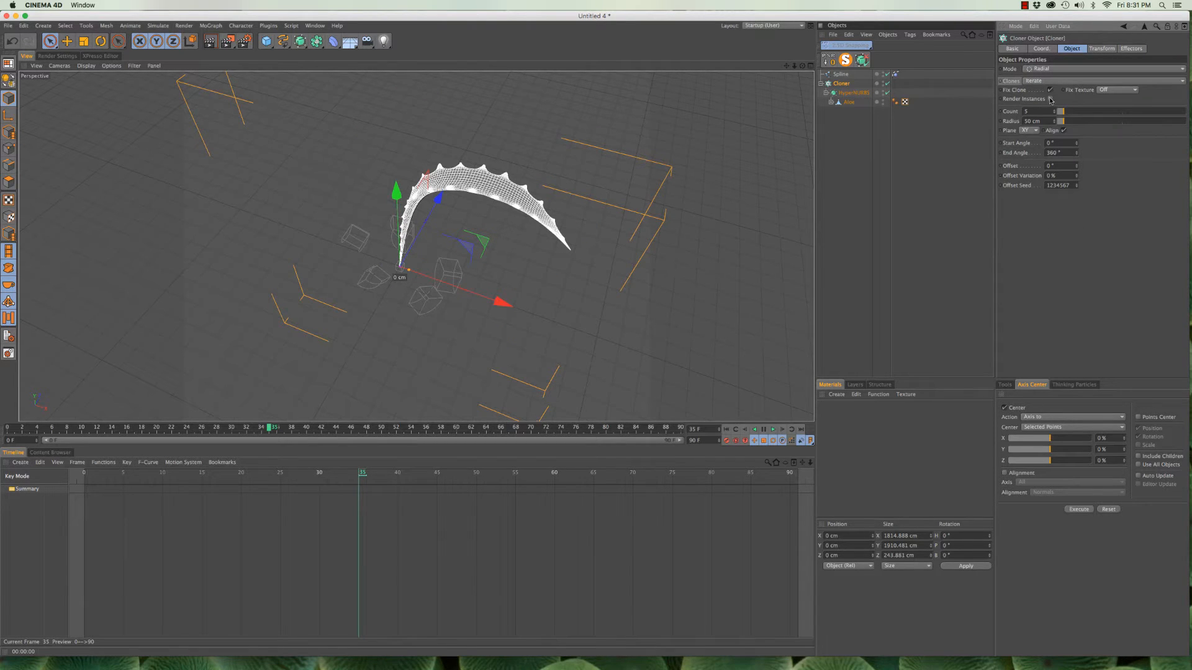
click(1050, 99)
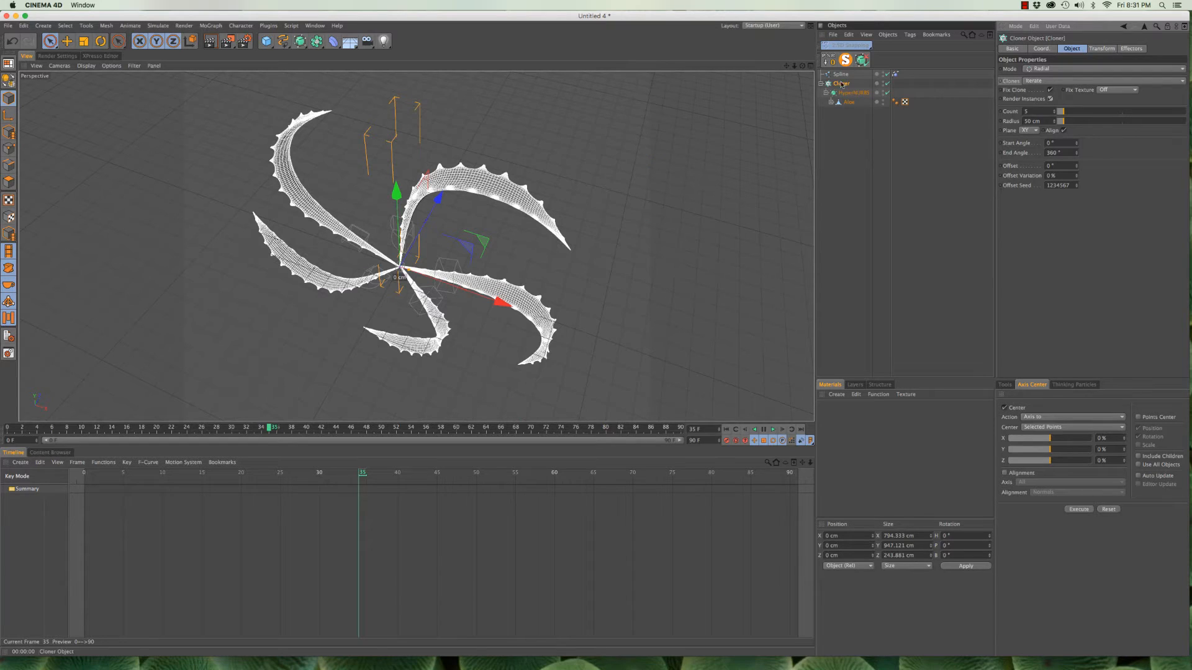
click(831, 103)
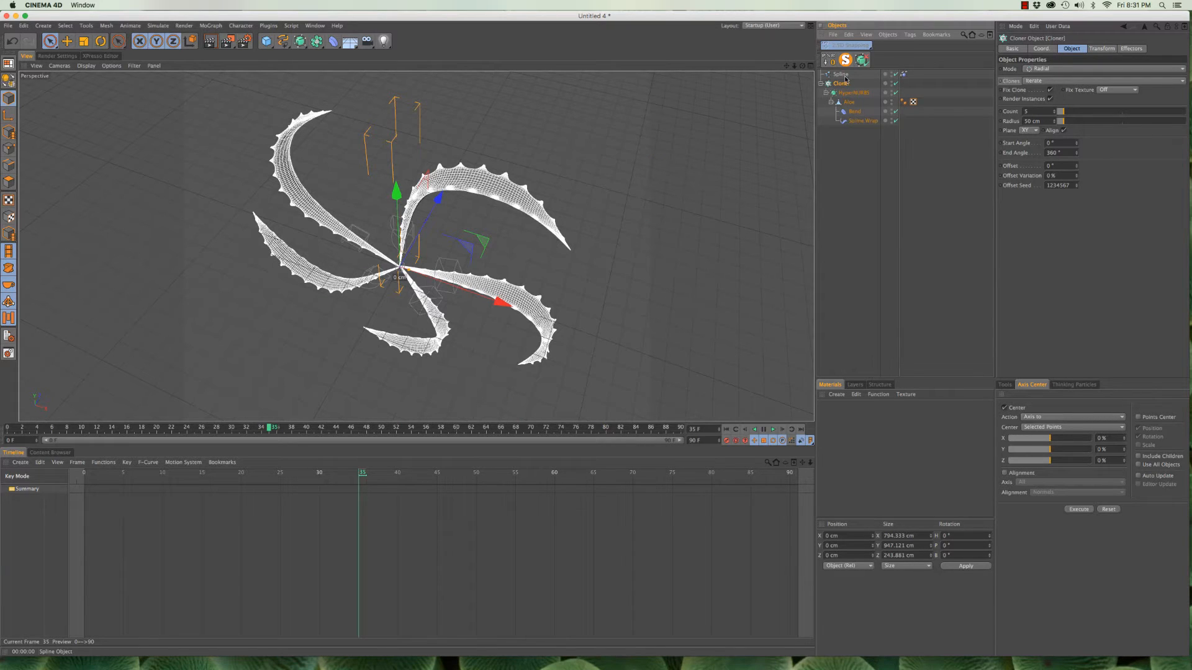
click(1037, 131)
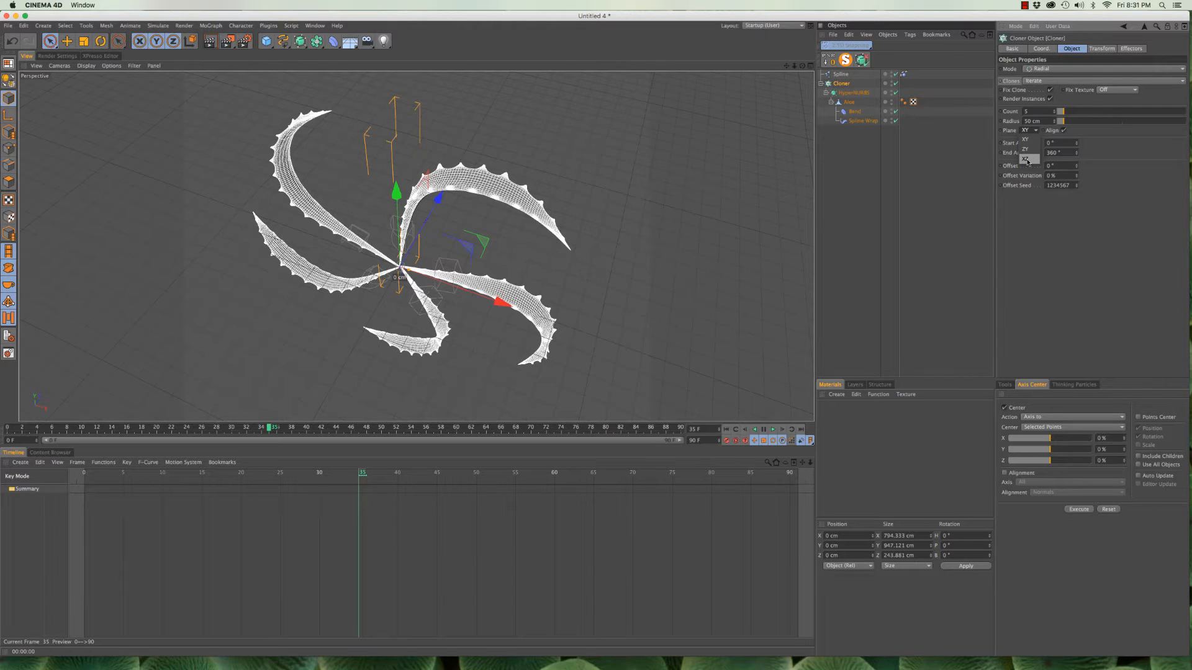
click(1027, 160)
Examine the radial arrangement of leaves from above and from the side, looking closely at where their bases meet
alt+drag(386, 231, 398, 259)
scroll(355, 319, up, 5)
mouse_move(355, 319)
alt+mouse_down()
mouse_move(331, 246)
mouse_move(217, 184)
mouse_move(331, 219)
mouse_move(286, 266)
mouse_move(348, 174)
mouse_move(436, 100)
alt+mouse_up()
alt+drag(605, 132, 492, 193)
scroll(489, 198, down, 8)
alt+drag(356, 282, 312, 271)
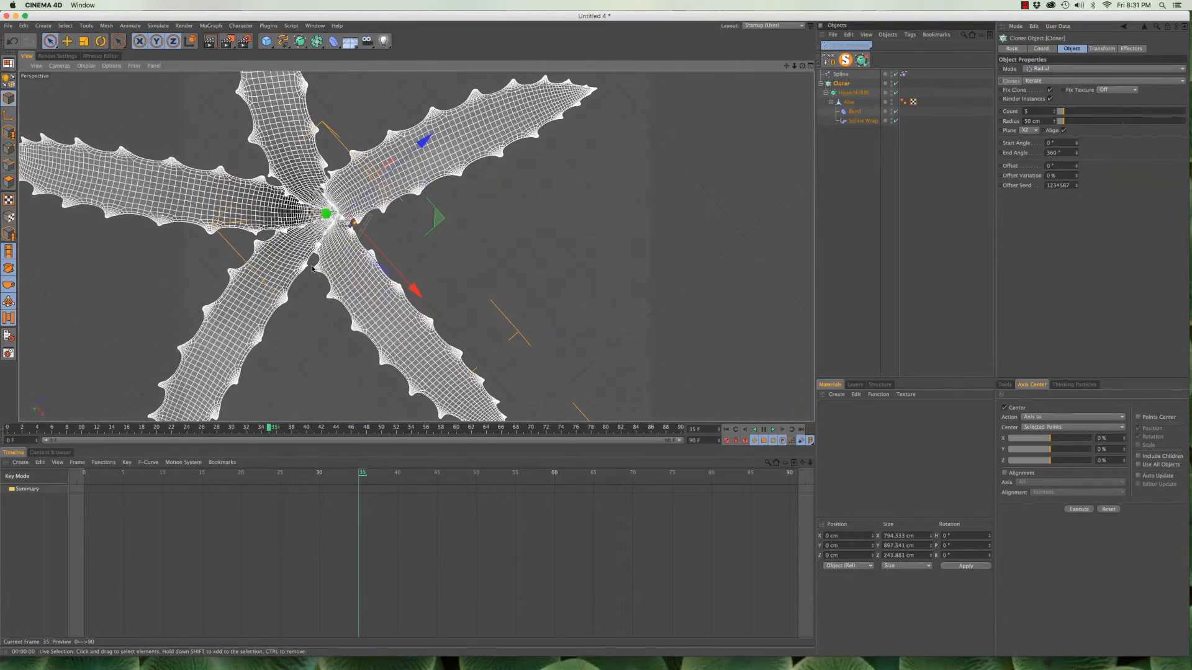
alt+drag(317, 230, 514, 171)
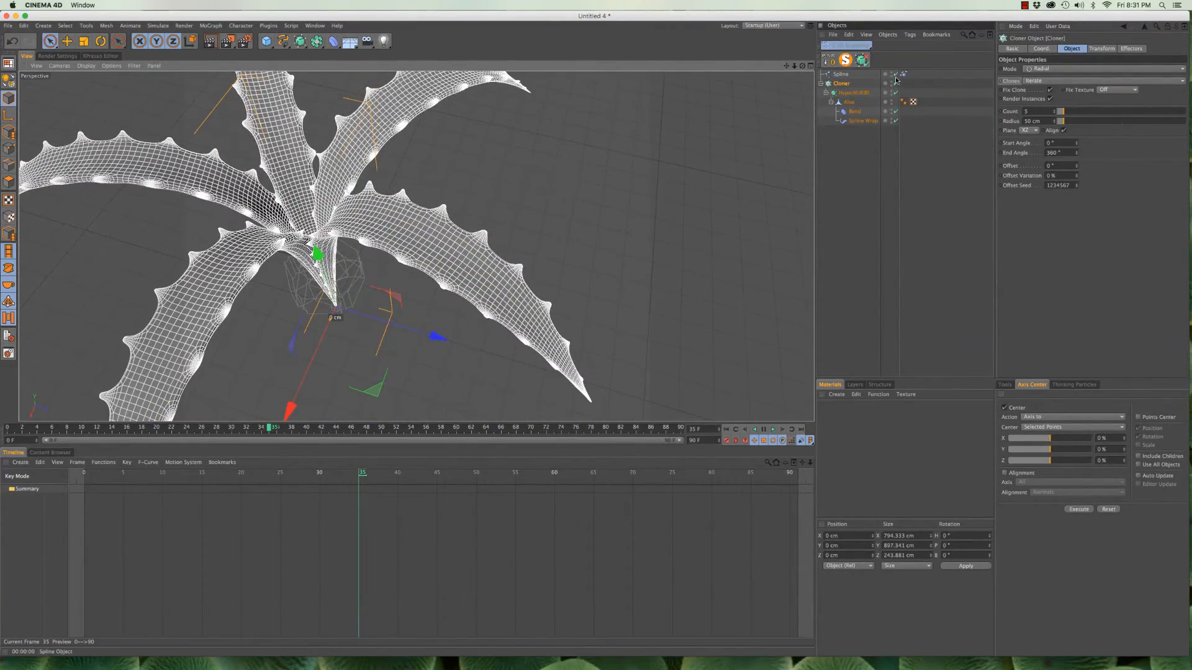
Raise the start point of the Spline Wrap's Spline Rotation curve slightly and check the leaf bases
click(861, 121)
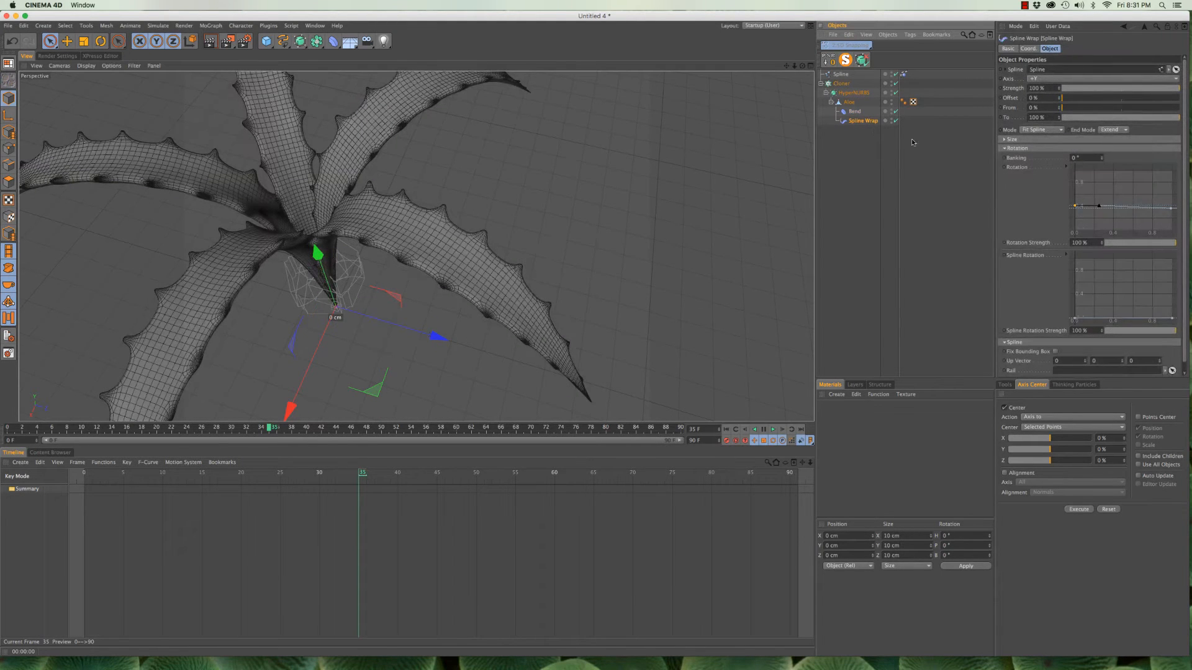
drag(1075, 320, 1075, 317)
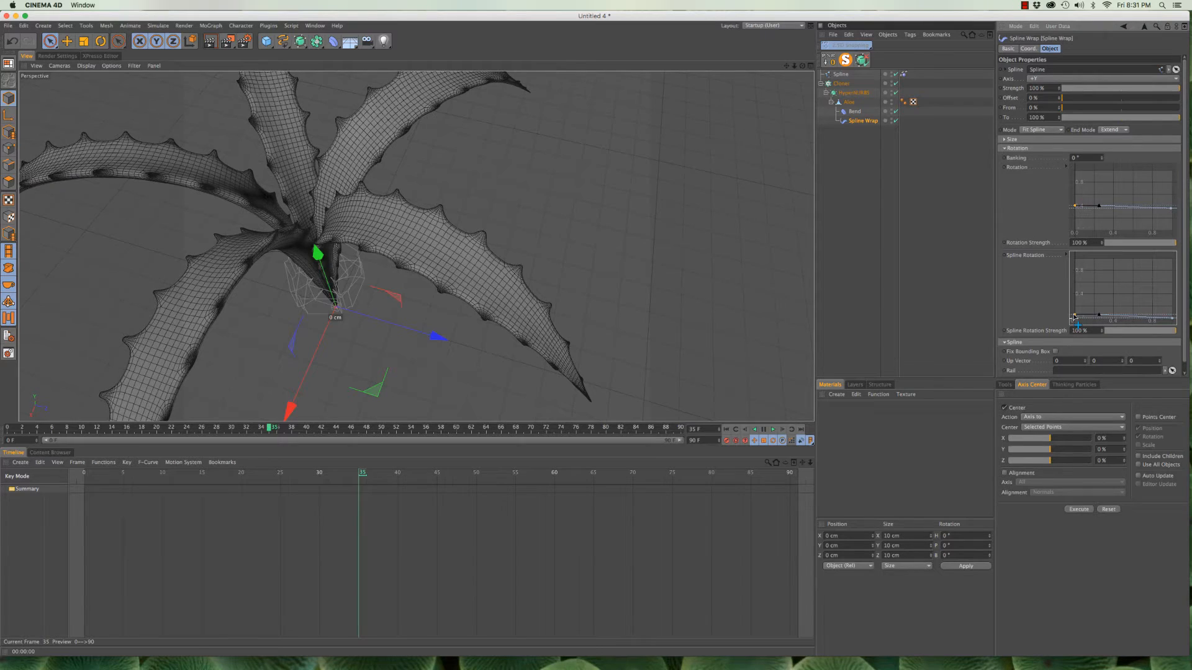
alt+drag(319, 264, 207, 195)
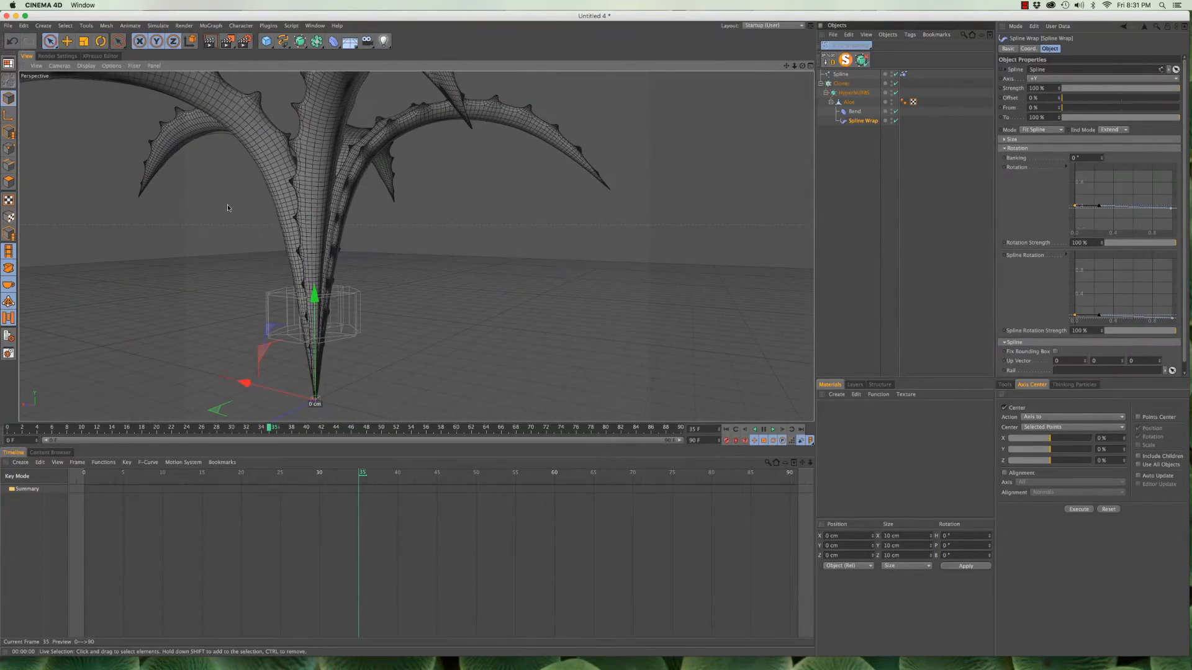
alt+drag(394, 220, 528, 149)
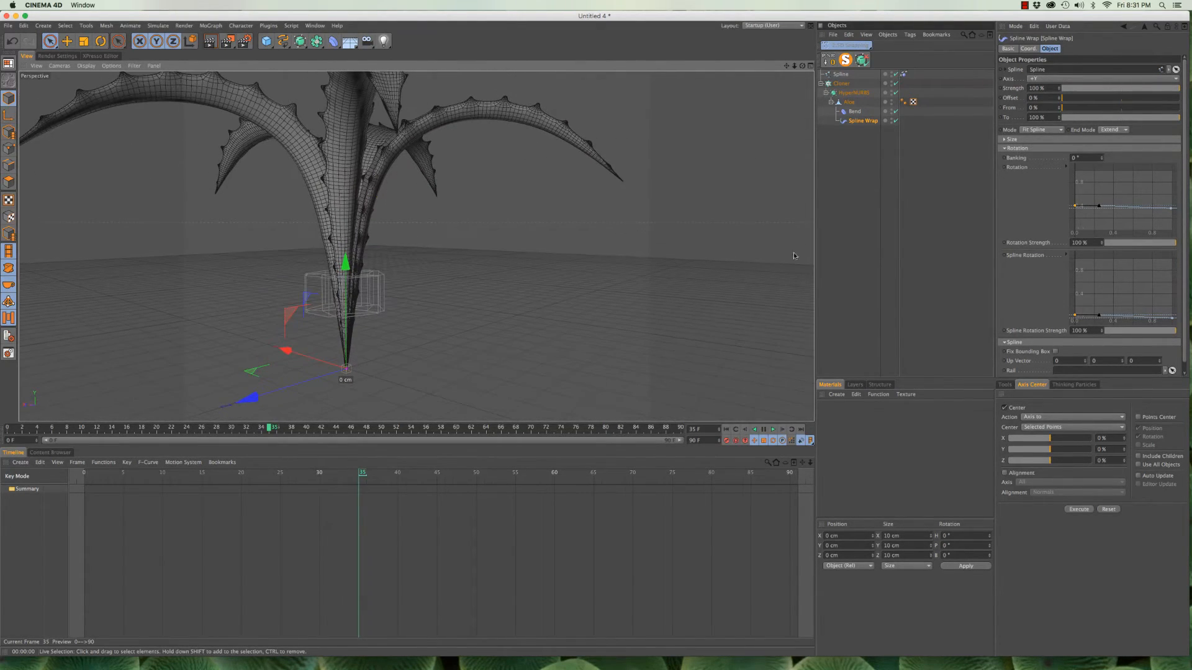
Set the Bend deformer's strength to 100° and play the animation to check the cloned leaves' motion
click(854, 111)
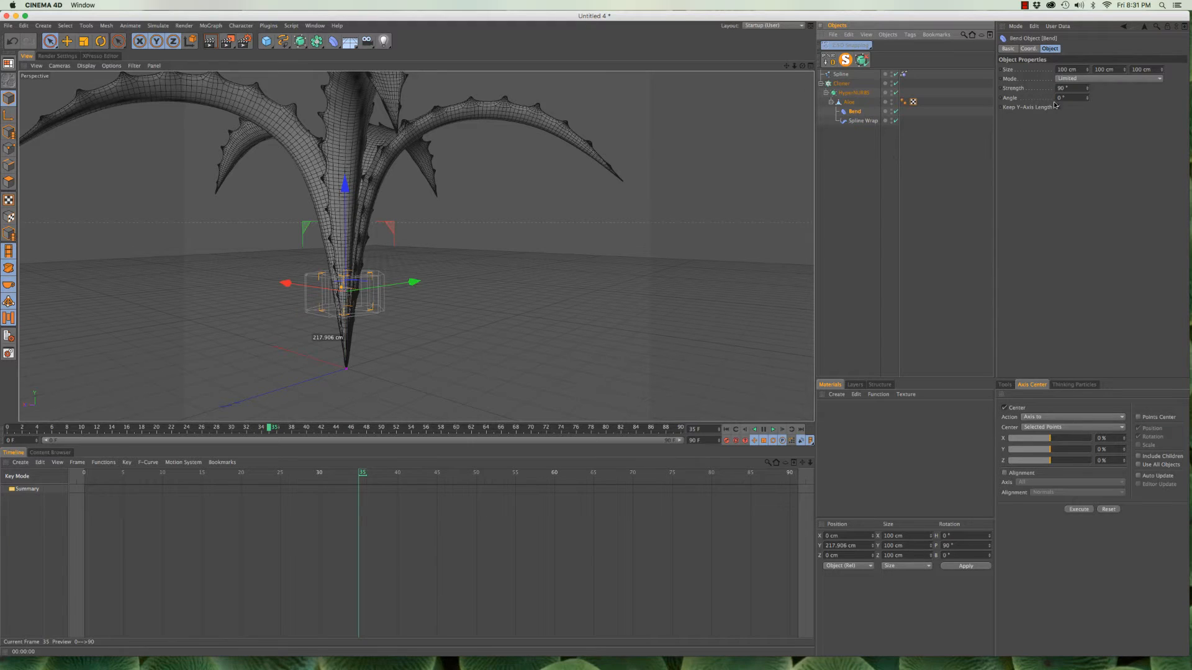
drag(1087, 93, 1095, 71)
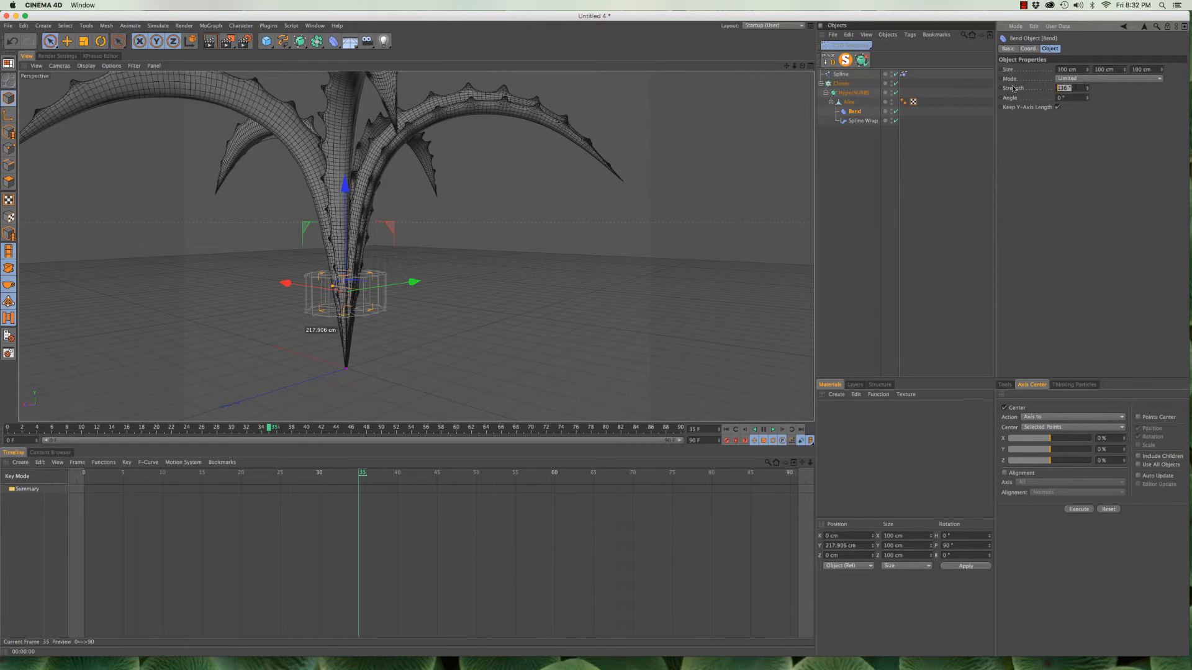
key(Return)
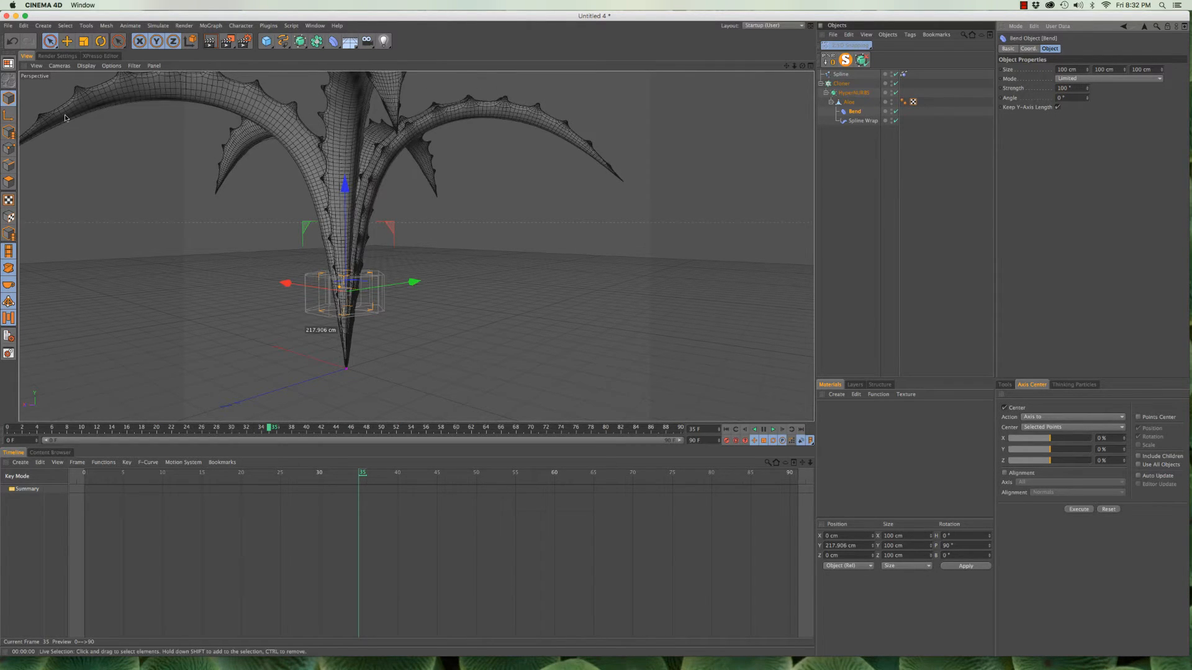
alt+drag(351, 187, 473, 261)
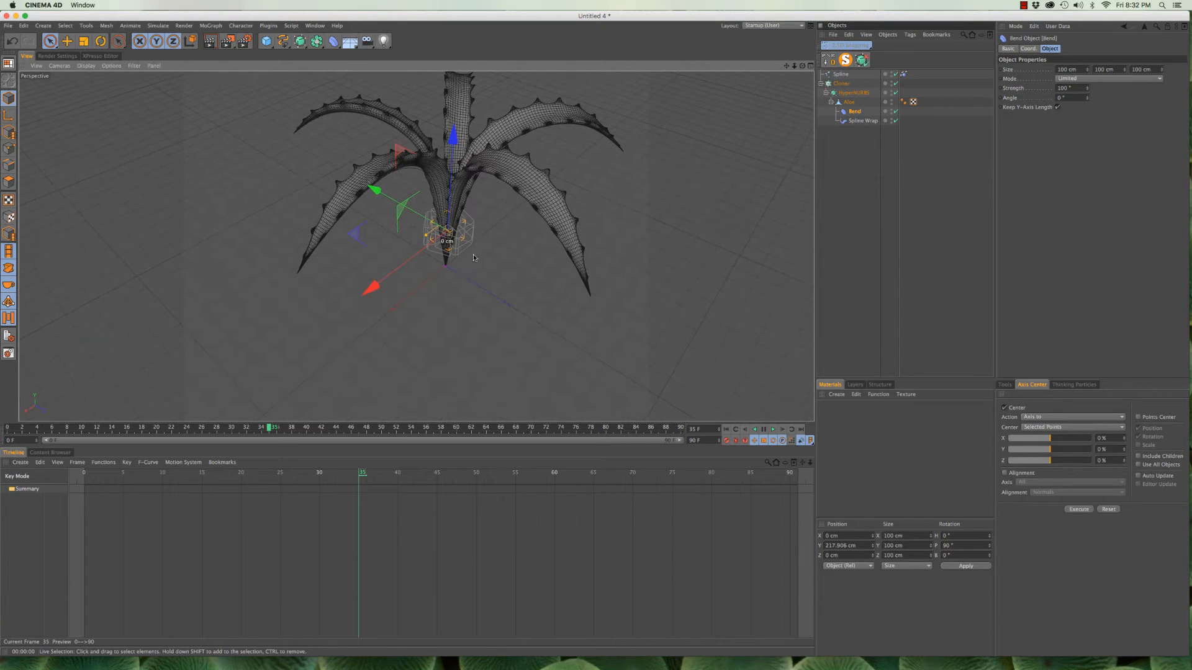
key(F8)
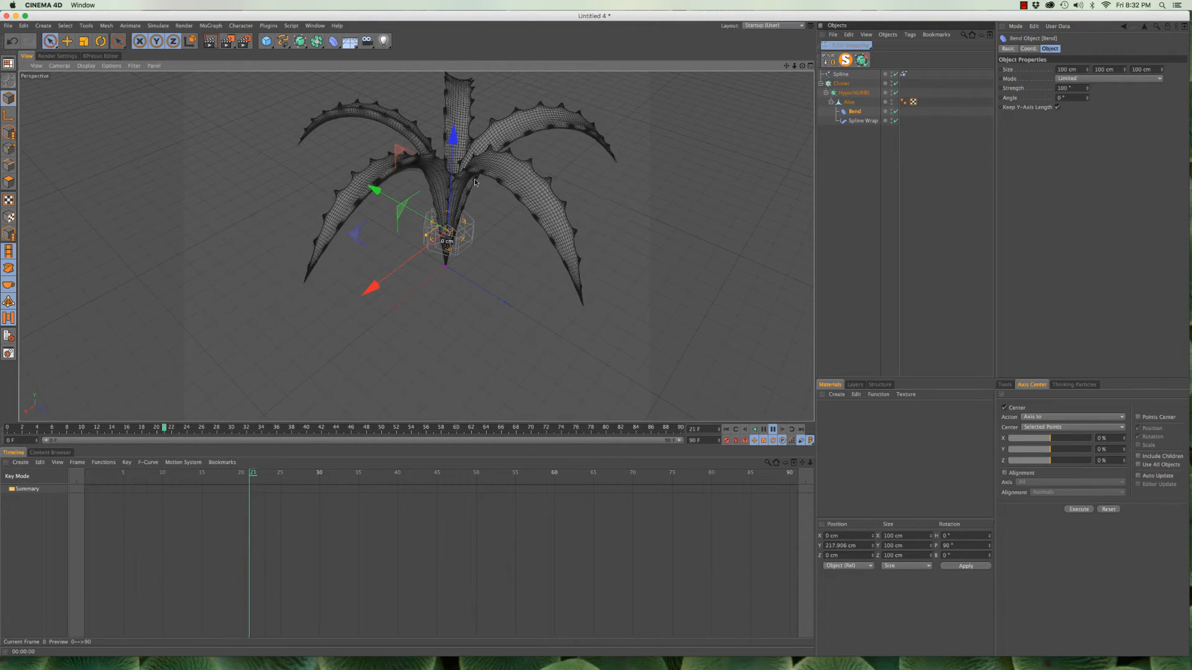
alt+drag(476, 187, 525, 164)
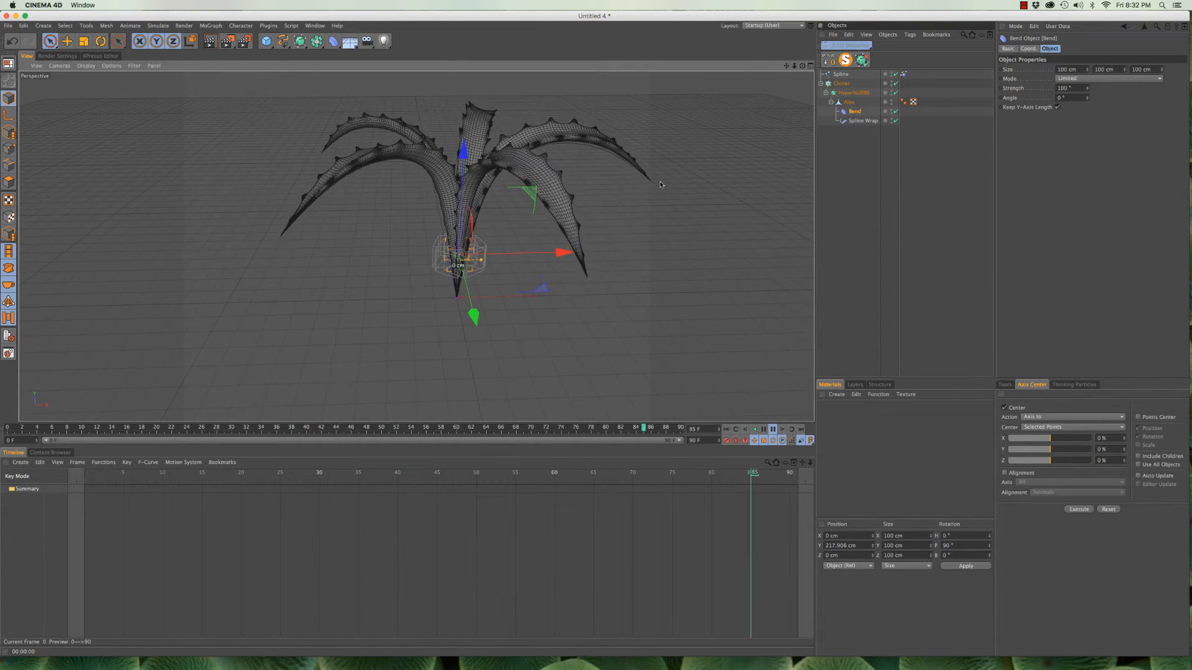
Lower the start point of the Spline Wrap's Rotation curve to about 0.25 and check the leaves' twist during playback
click(862, 121)
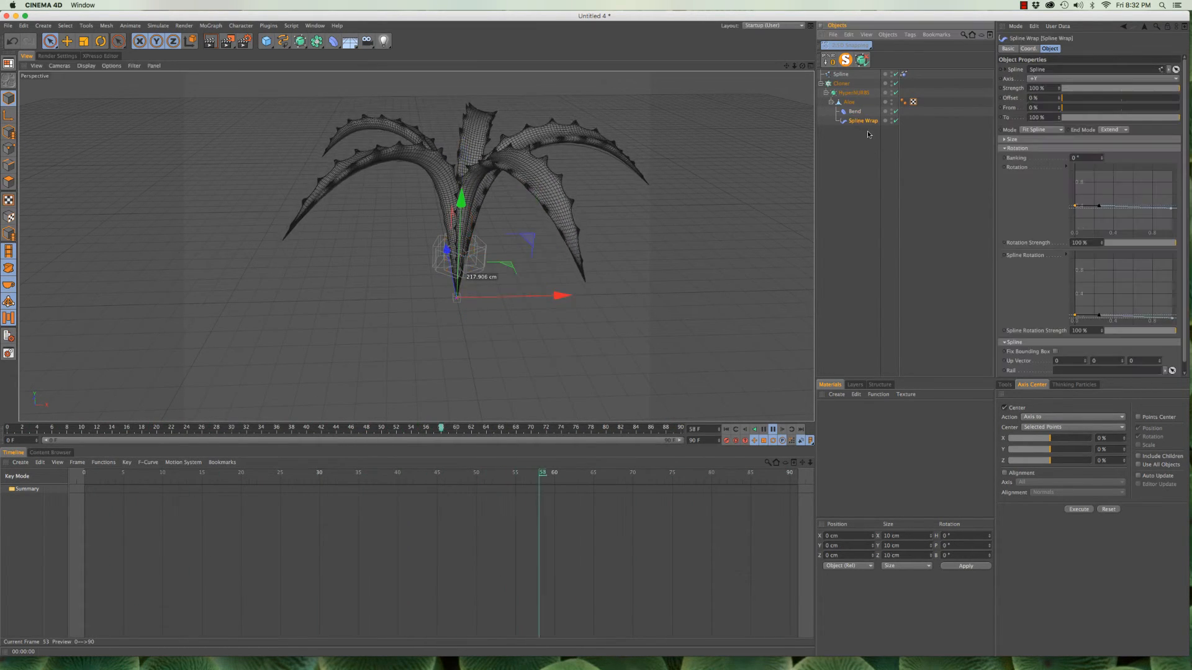
click(1073, 206)
drag(1073, 206, 1074, 212)
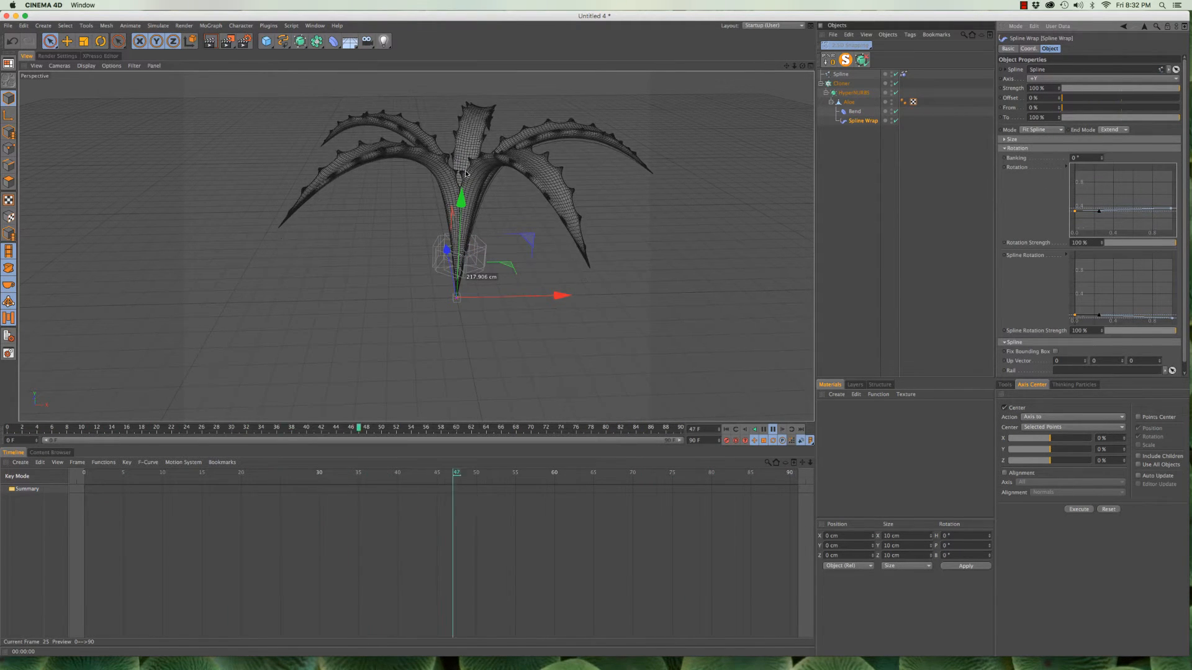
alt+drag(403, 161, 428, 77)
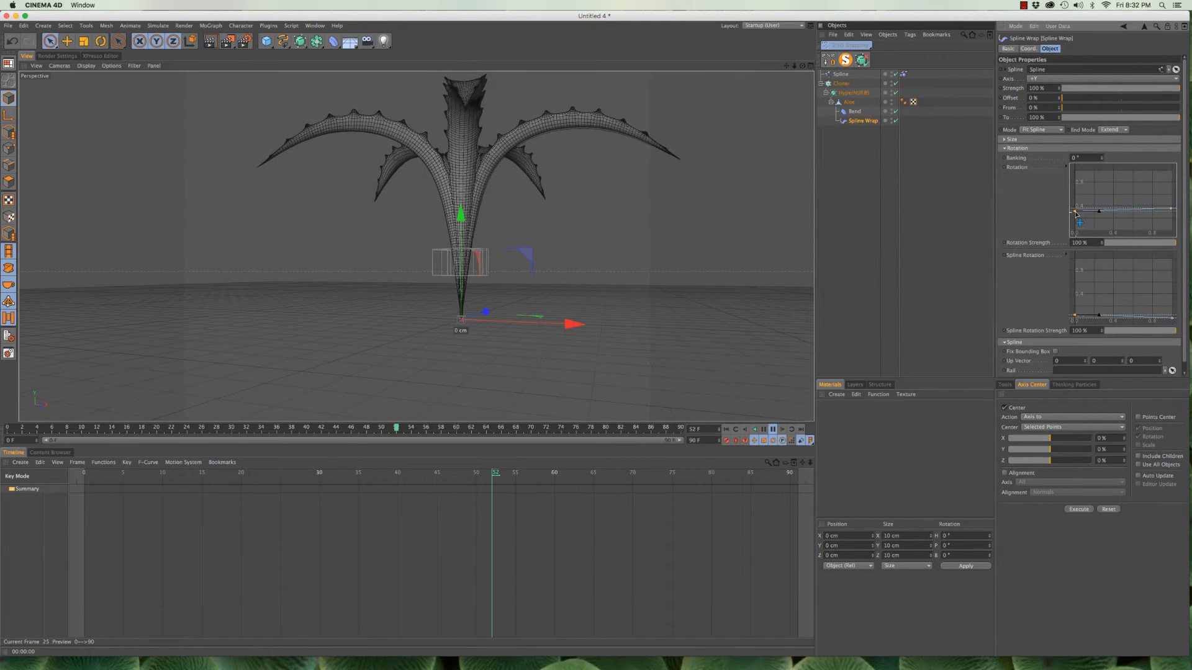
drag(1074, 211, 1076, 216)
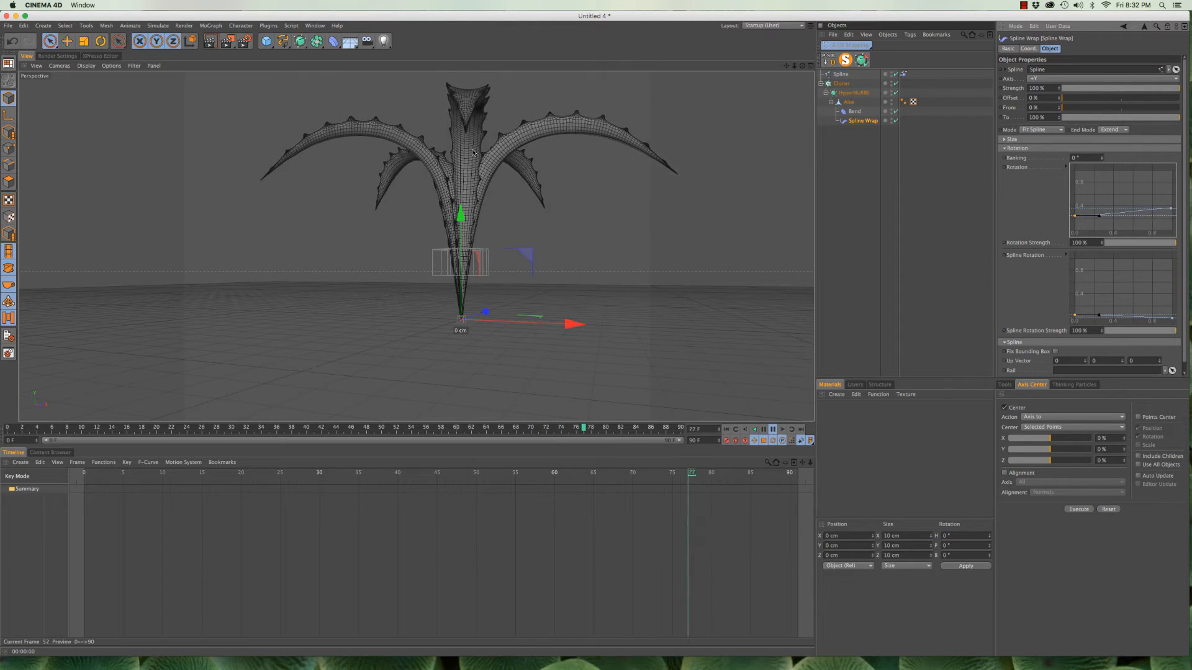
alt+drag(470, 140, 554, 217)
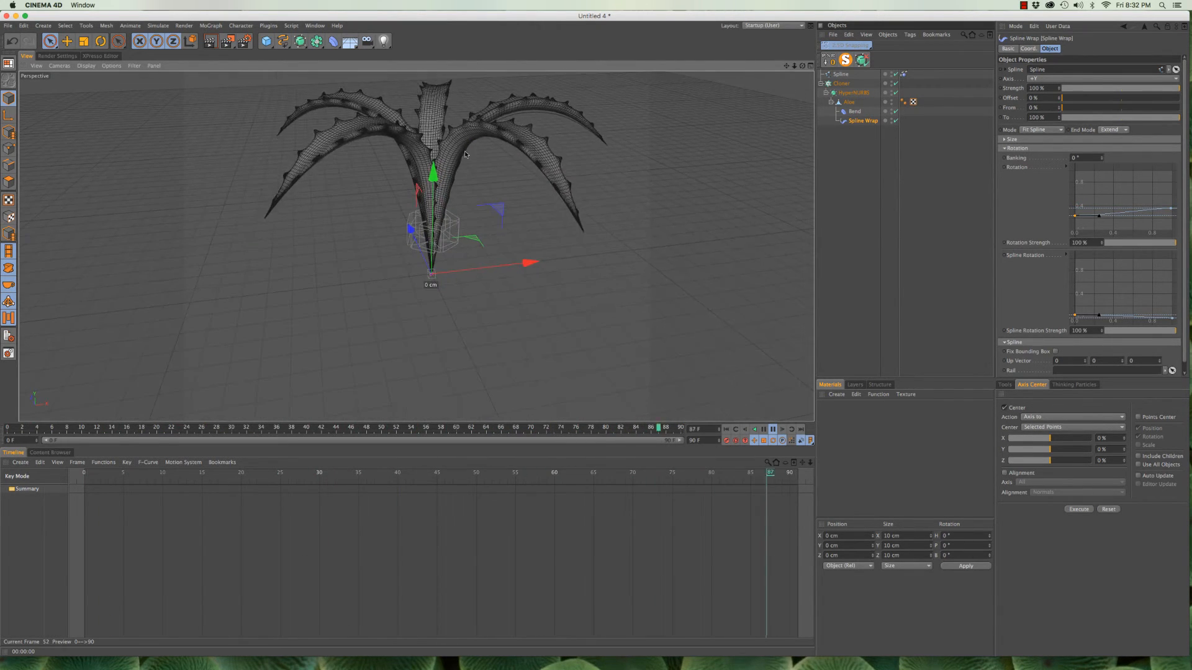
alt+middle_drag(384, 183, 422, 253)
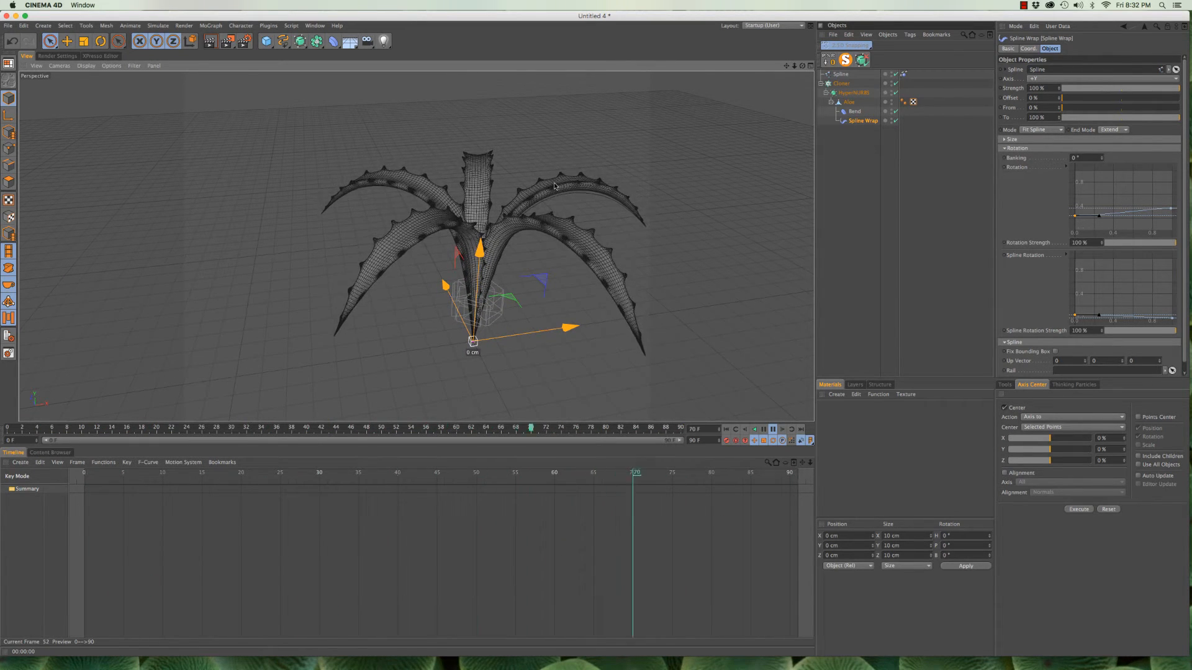
Check the leaves' motion from the side, stop the playback and return to frame 0
alt+drag(494, 234, 638, 204)
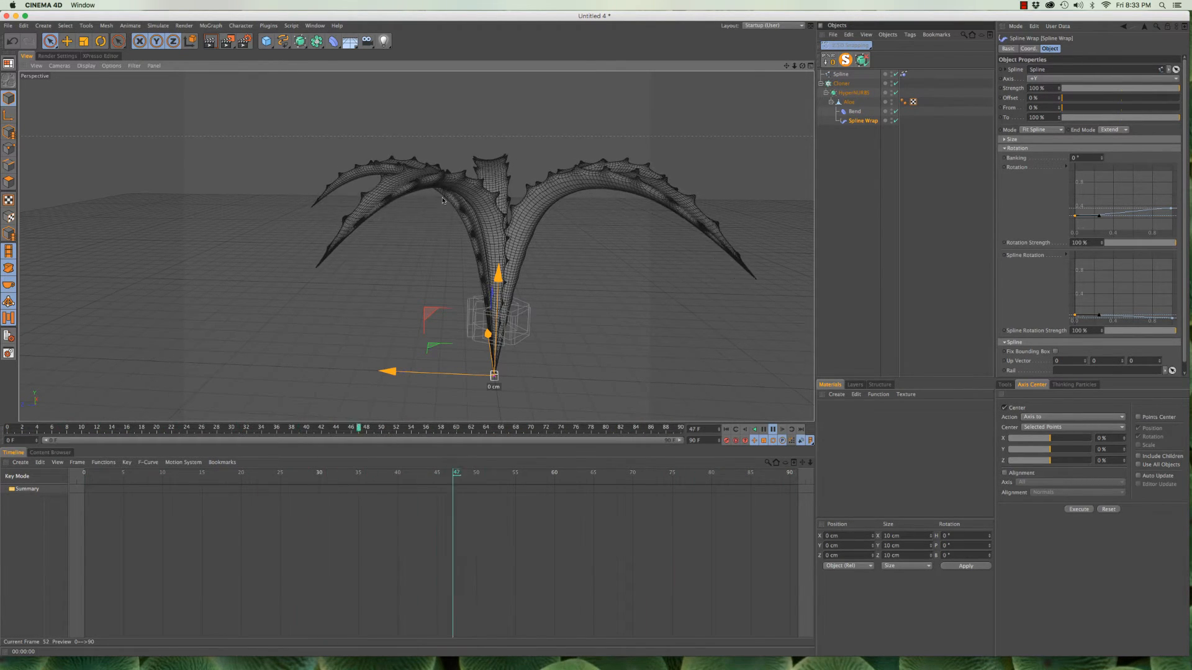
key(F8)
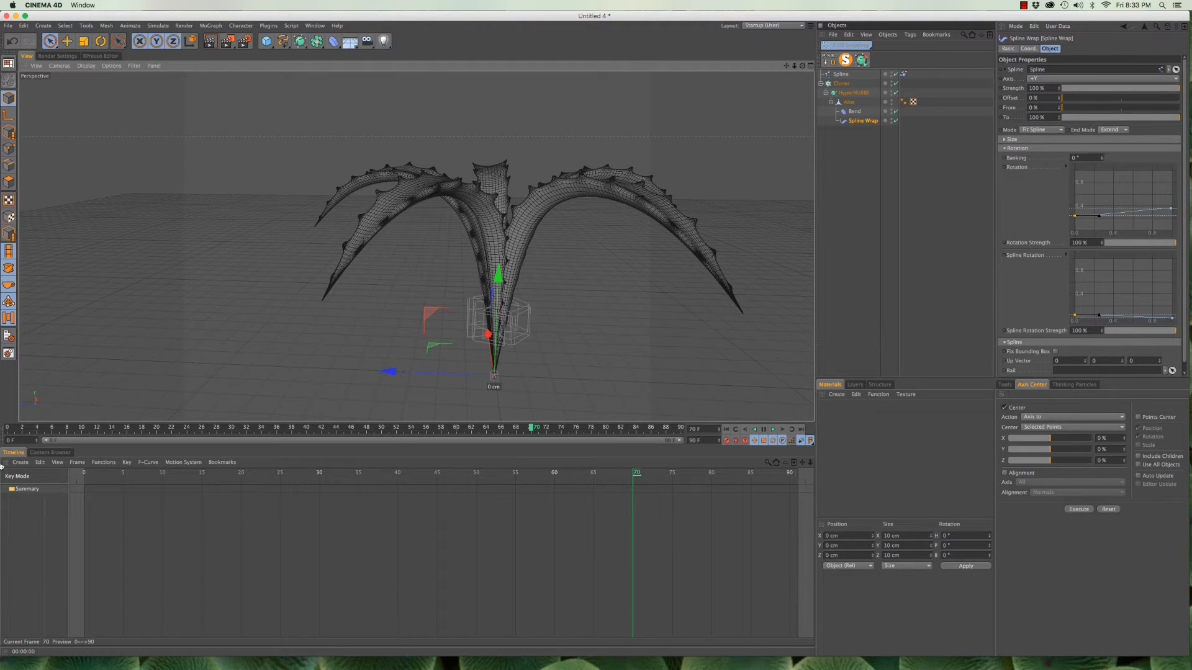
click(16, 430)
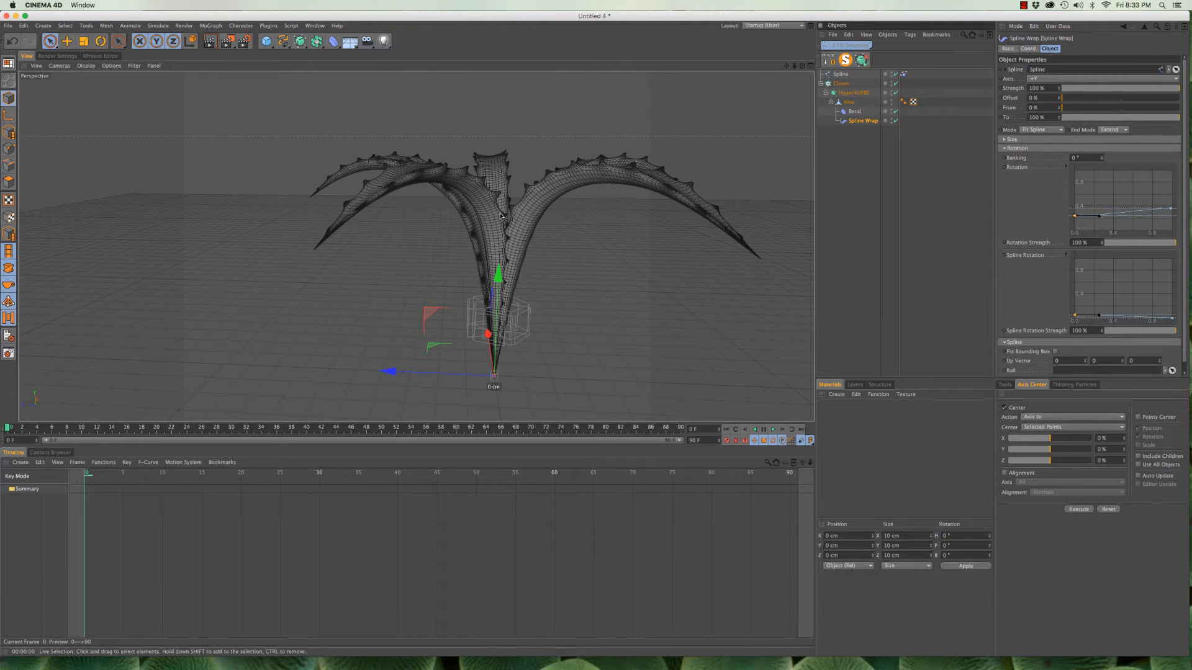
Add a MoGraph Random effector to the leaf Cloner
alt+drag(504, 196, 494, 250)
click(842, 83)
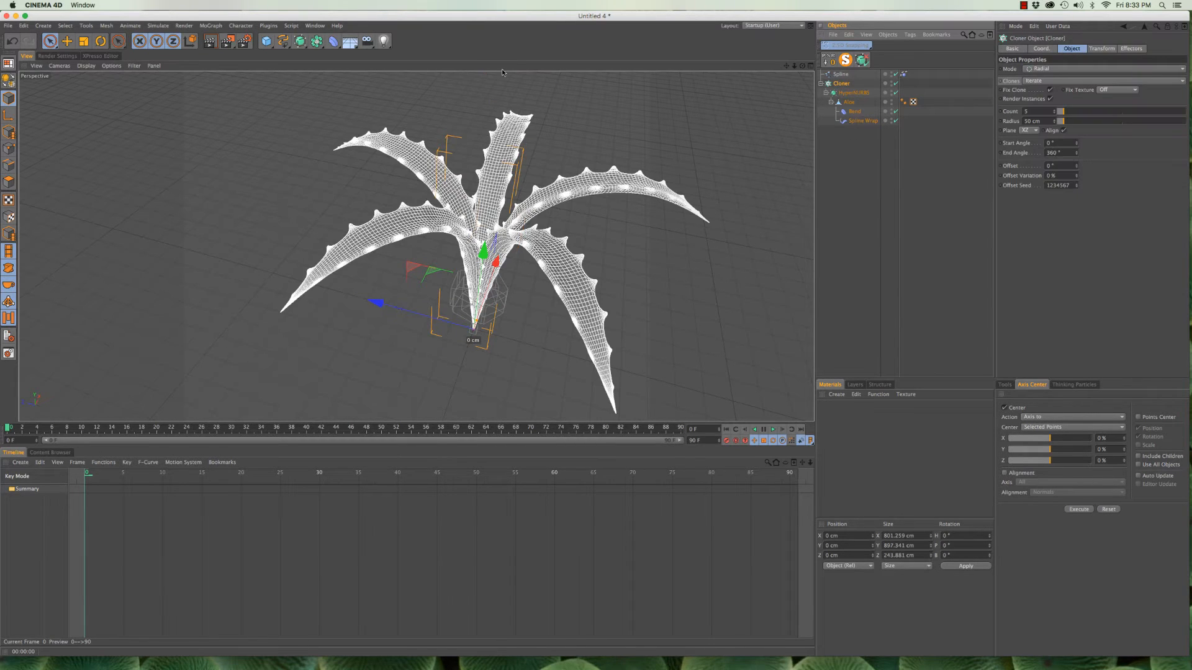
click(1130, 48)
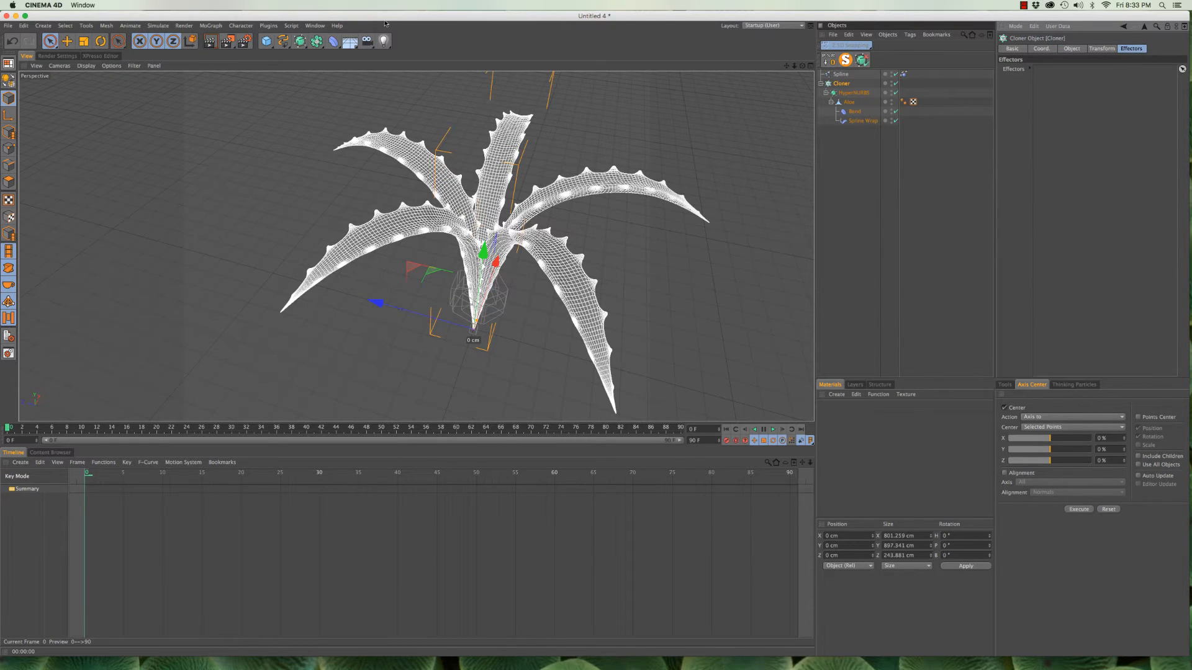
click(210, 25)
mouse_move(231, 39)
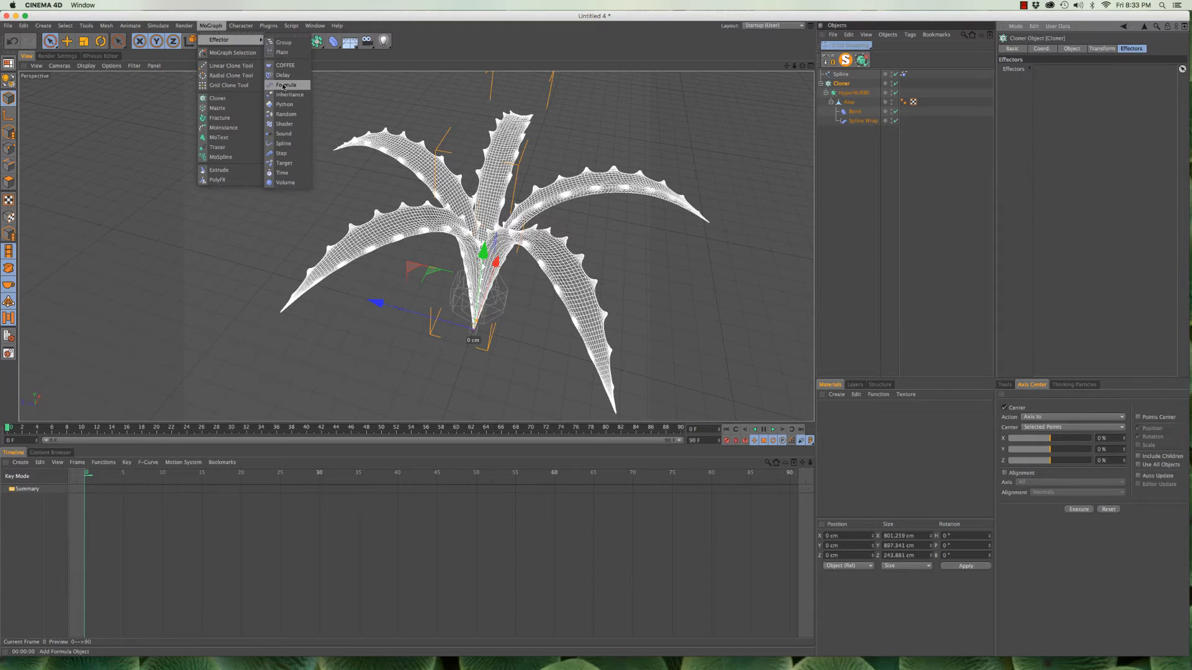
click(293, 116)
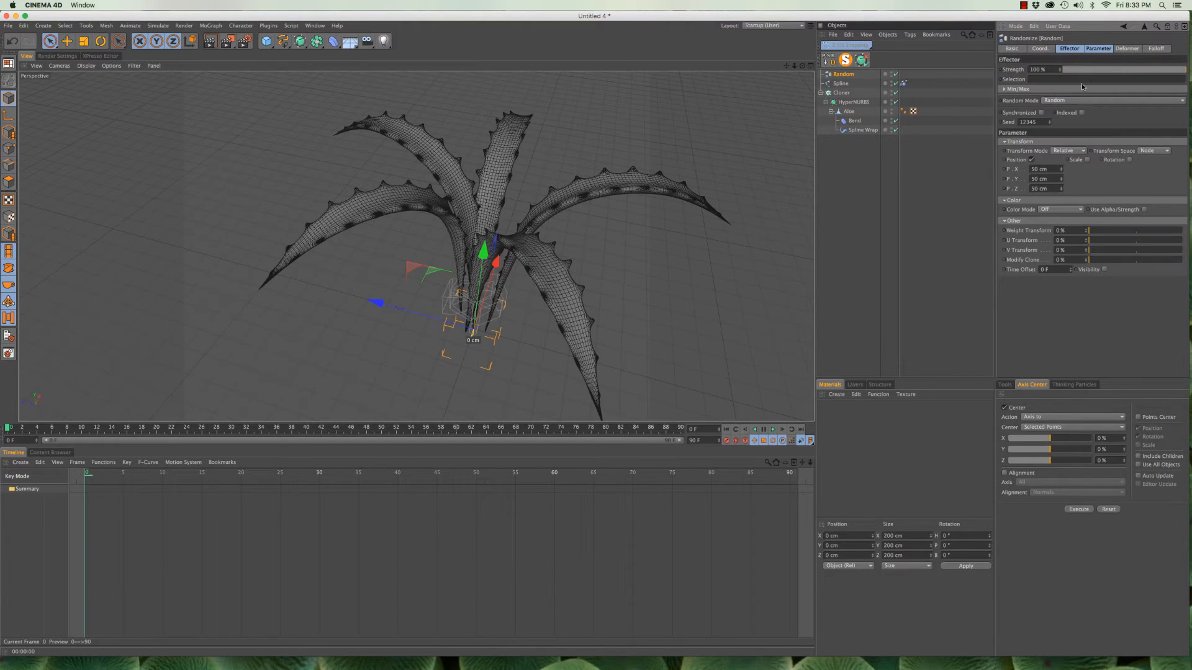
Turn off the Random effector's position variation and enable uniform scale variation with a value of 0.1
click(1031, 160)
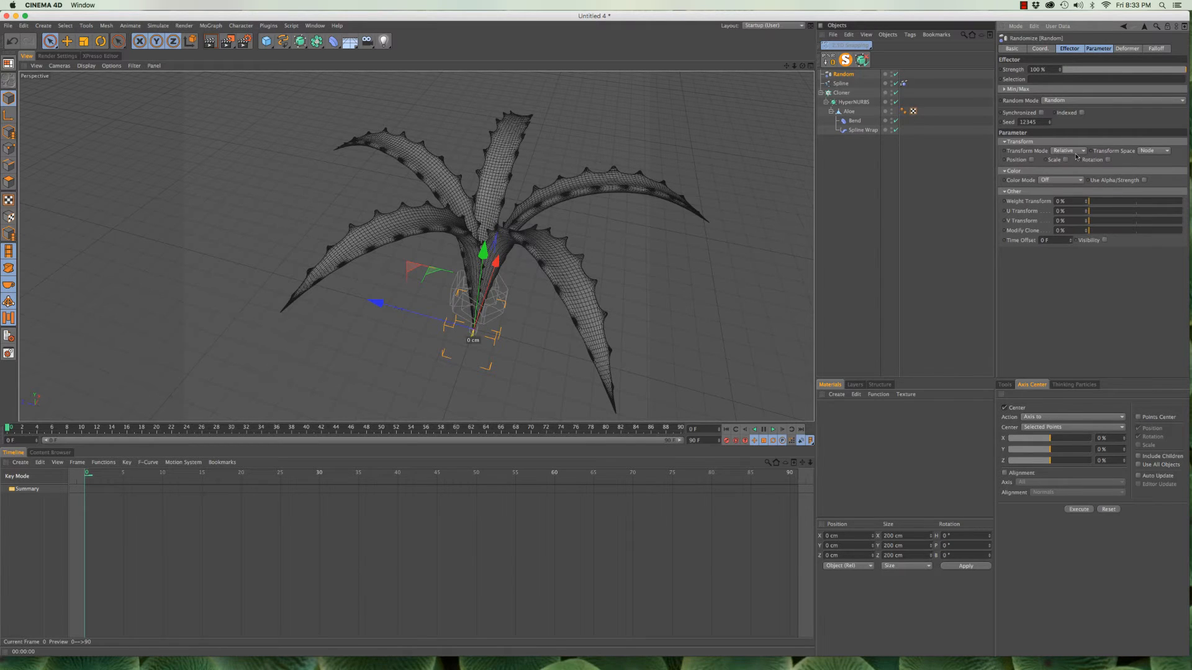
click(1066, 160)
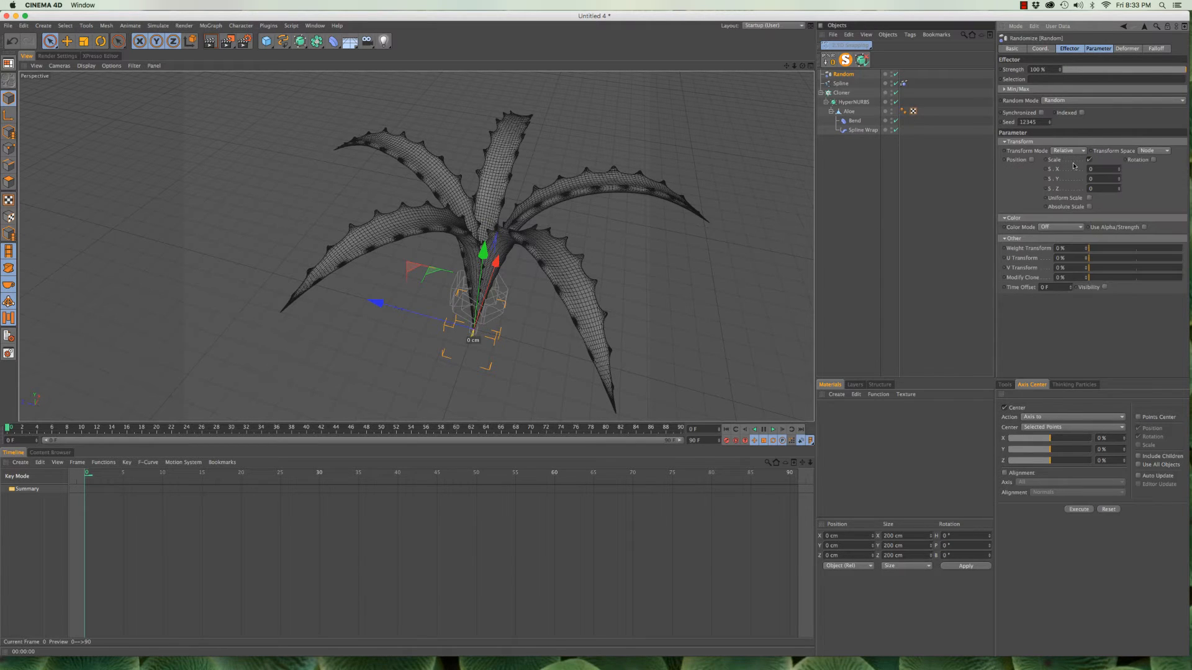
click(1090, 198)
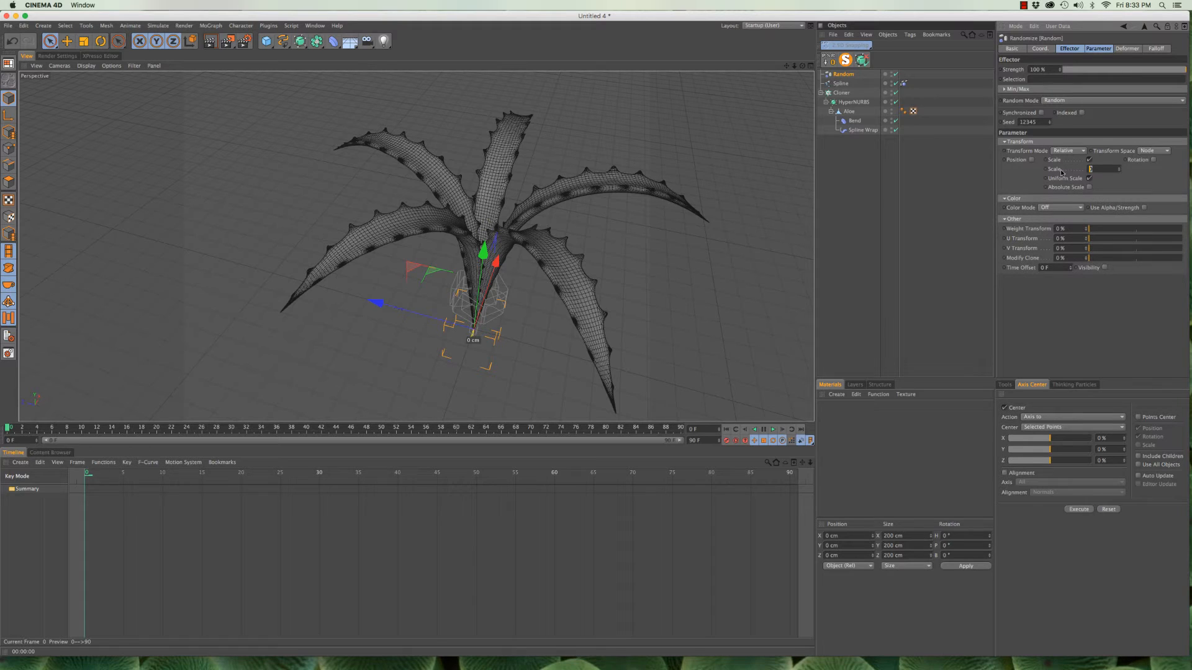
key(Return)
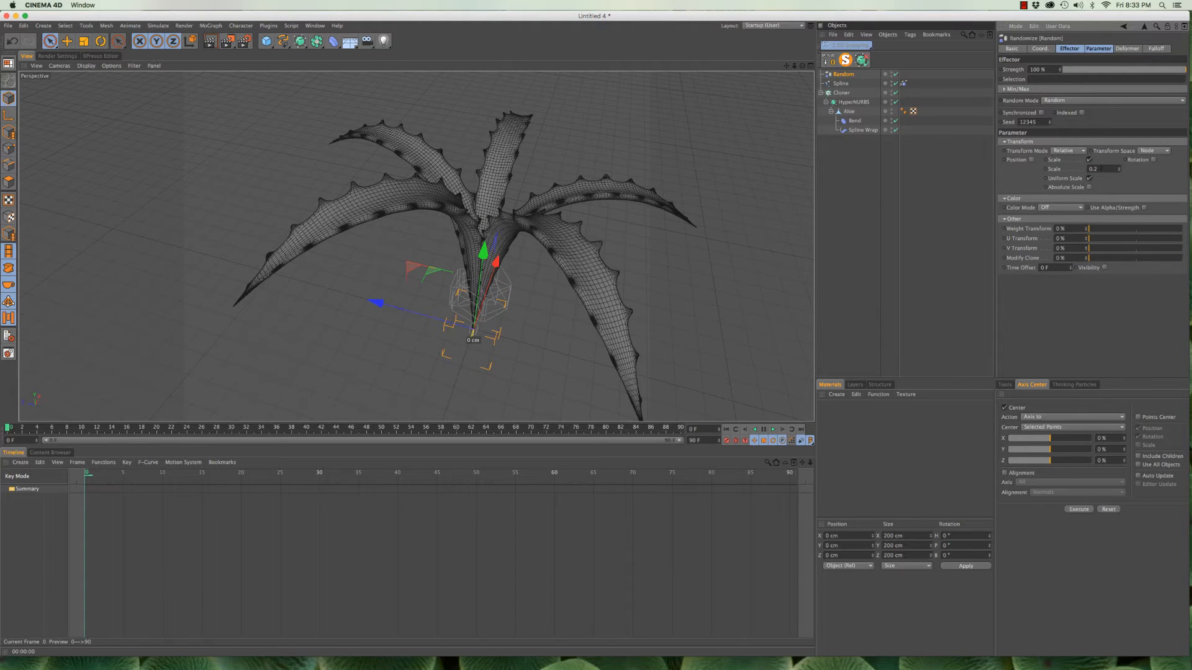
text(0.1)
key(Return)
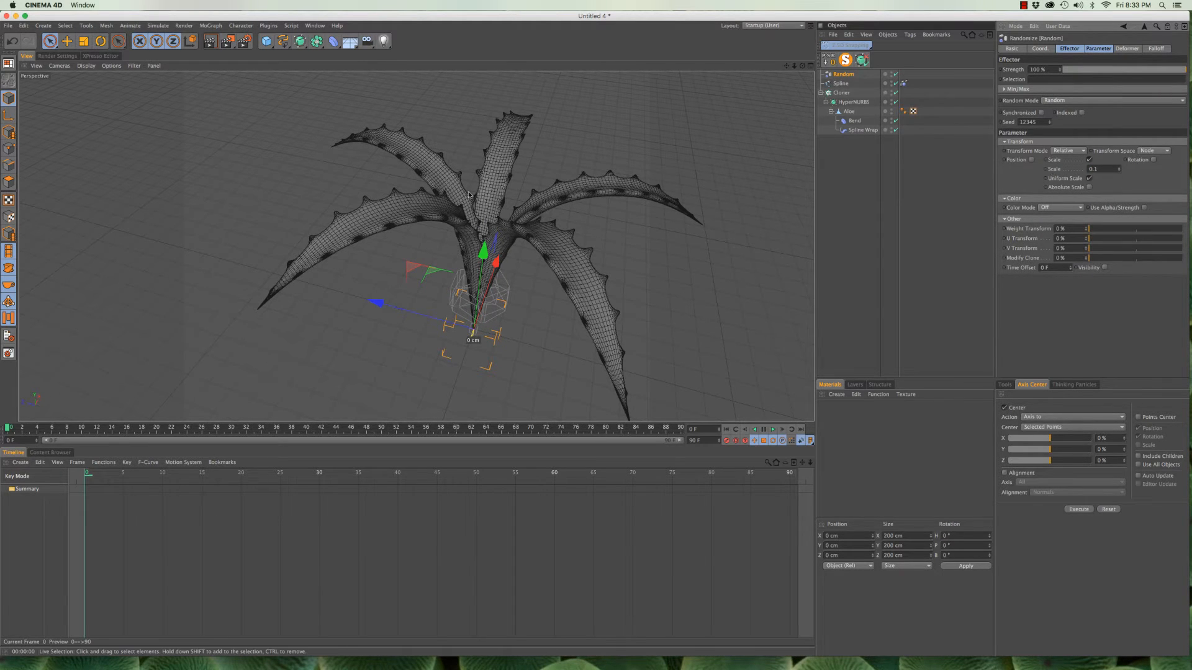
Play the animation to examine the randomly scaled leaves from several angles, stopping and returning to frame 0
alt+drag(558, 229, 333, 176)
alt+drag(649, 260, 345, 244)
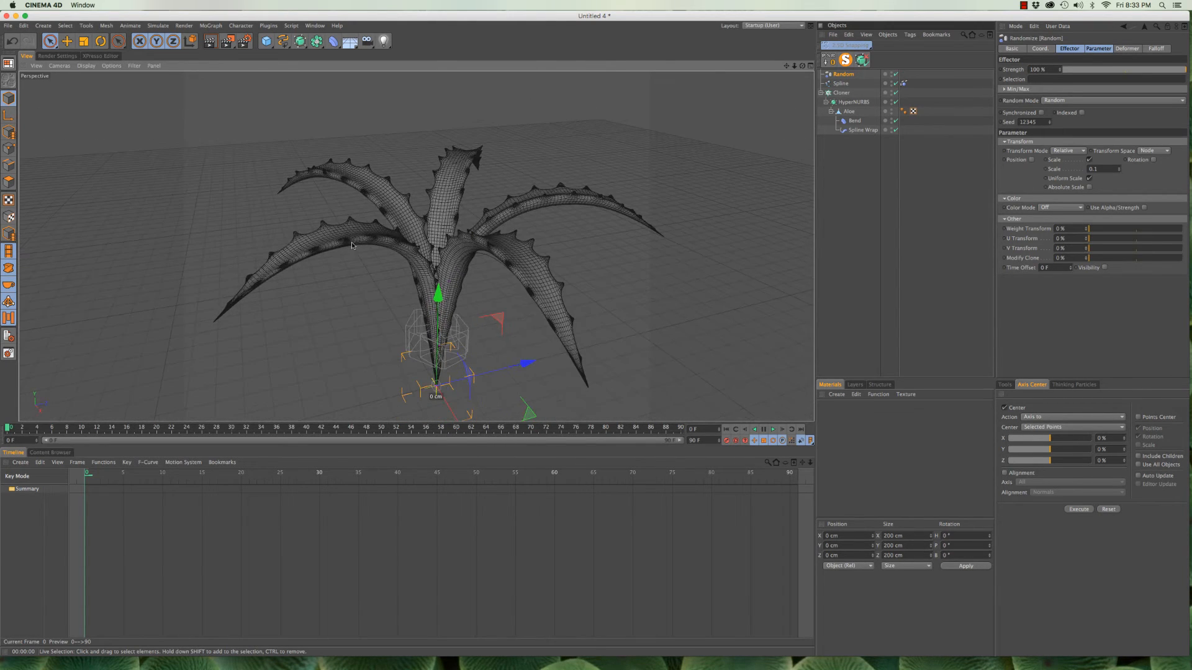
alt+drag(446, 214, 456, 186)
key(F8)
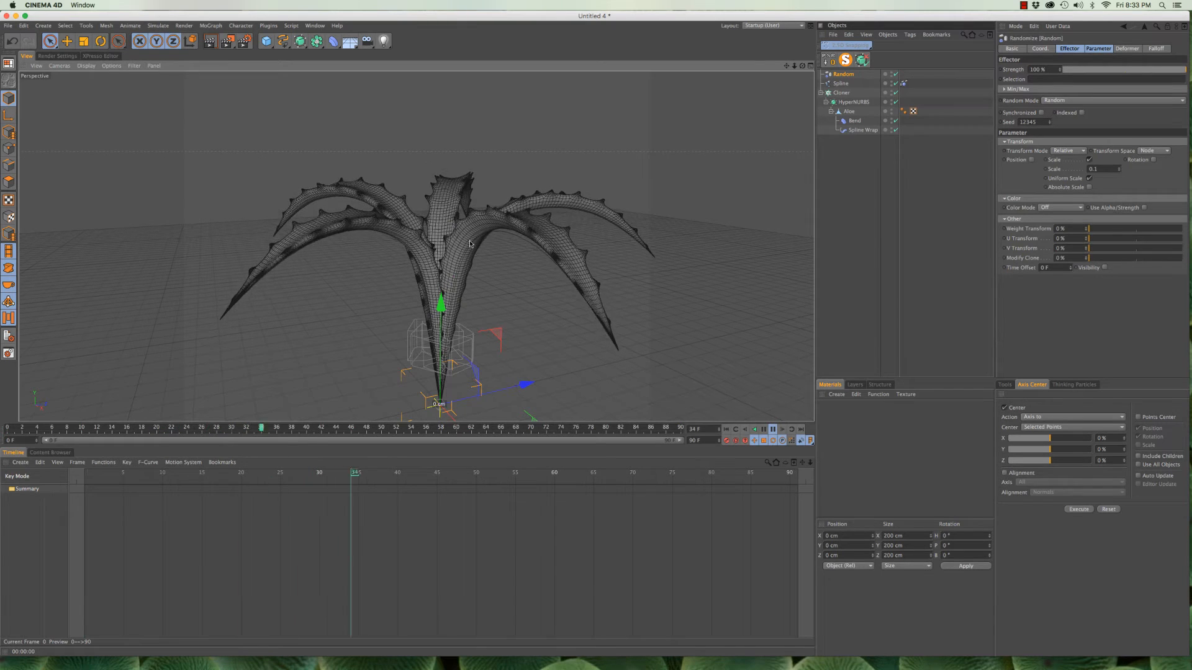
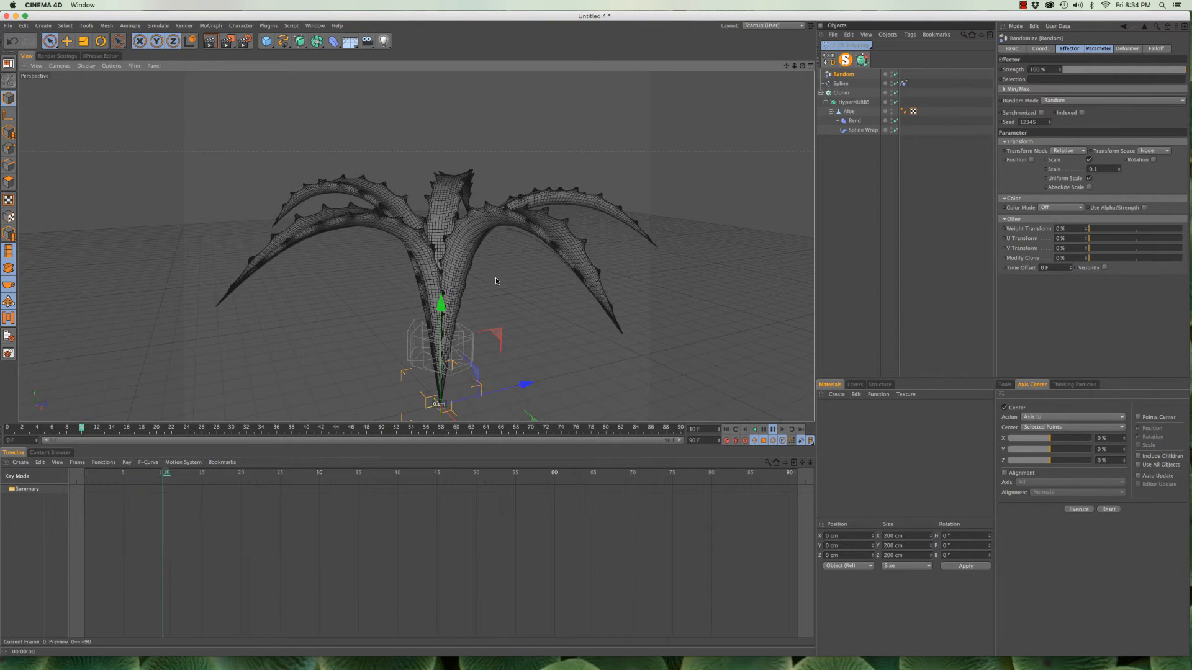
key(F8)
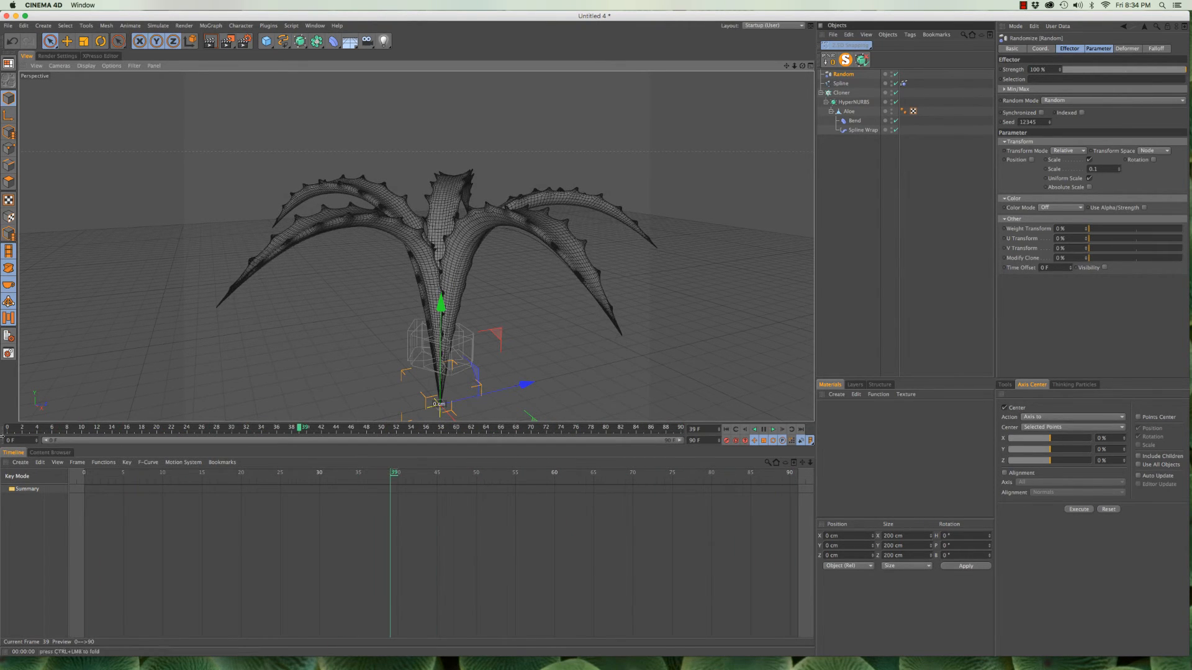
click(3, 427)
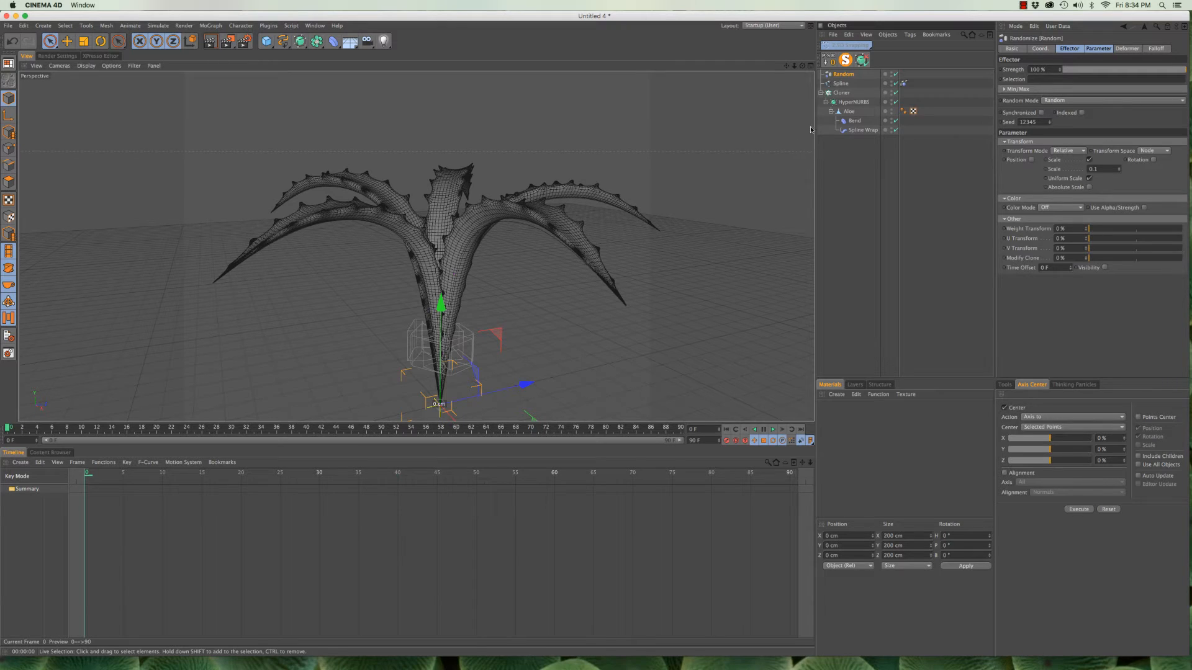
Try making the HyperNURBS the parent of the Cloner so it subdivides all the leaf clones
click(831, 113)
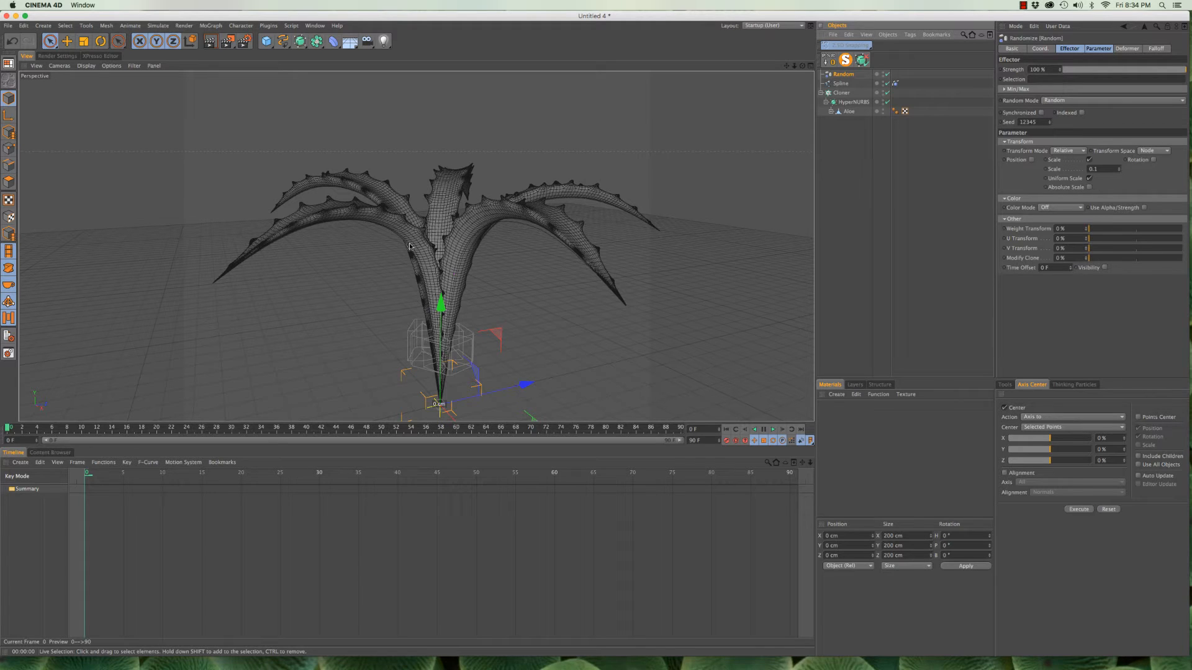
click(849, 112)
mouse_move(846, 99)
mouse_down()
mouse_move(849, 109)
mouse_move(842, 95)
mouse_up()
click(844, 93)
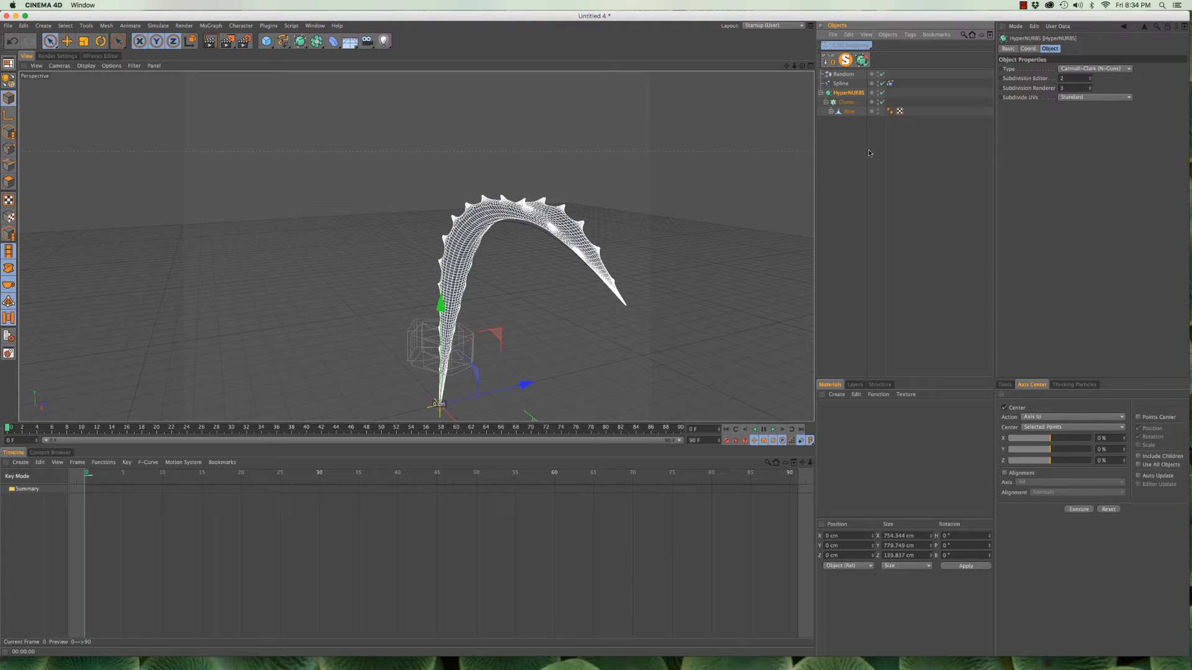
click(846, 101)
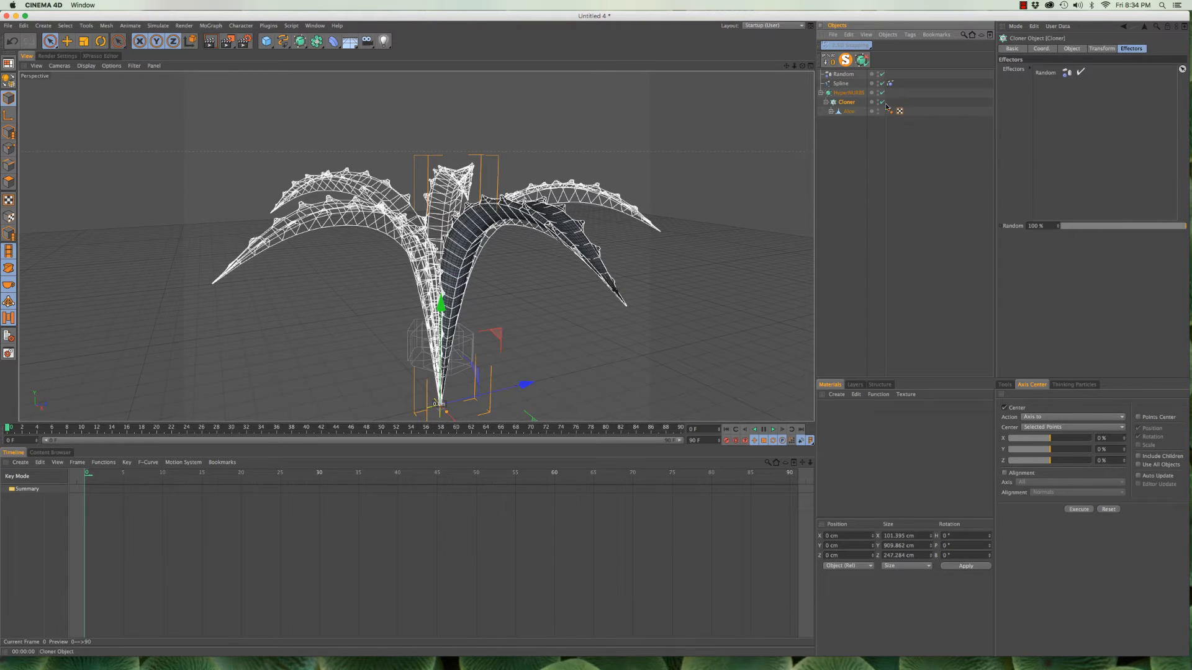
click(843, 93)
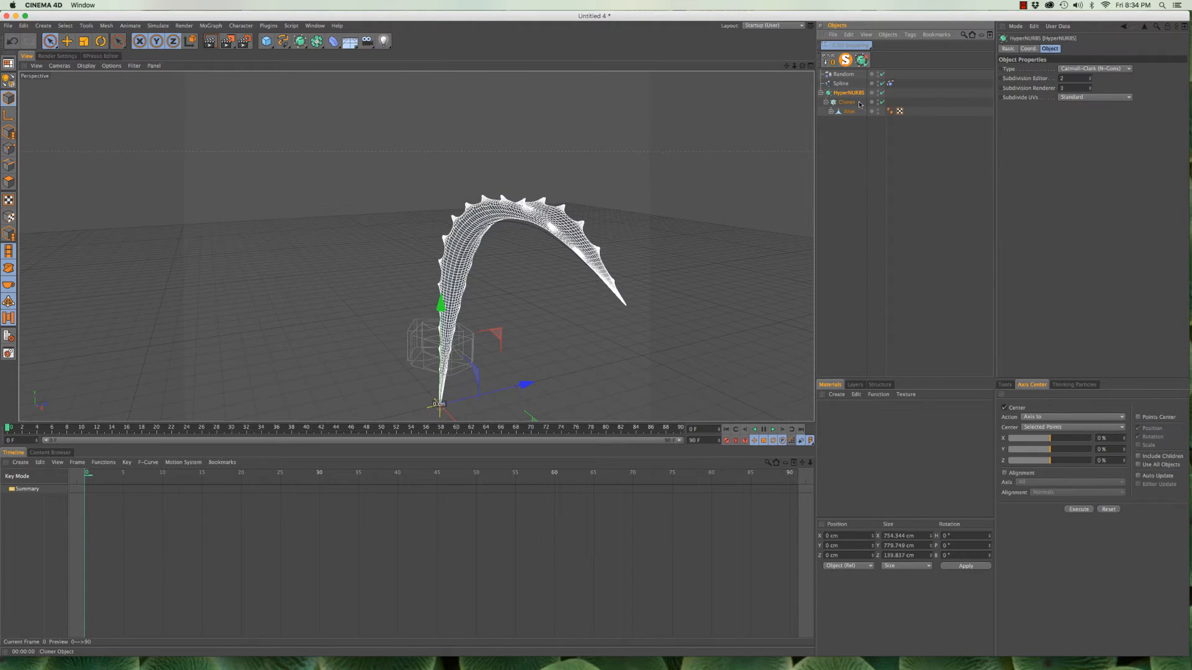
Check the Cloner's Render Instances option and put the HyperNURBS back inside the Cloner as the Aloe's parent
click(849, 102)
click(1071, 49)
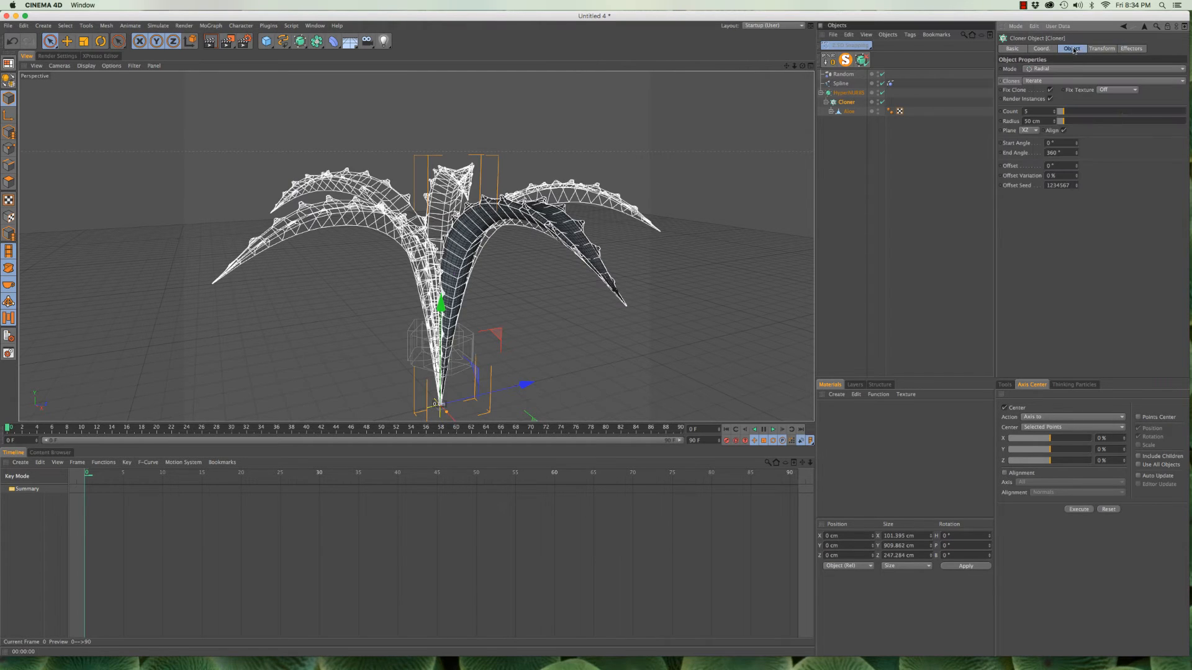
click(1050, 98)
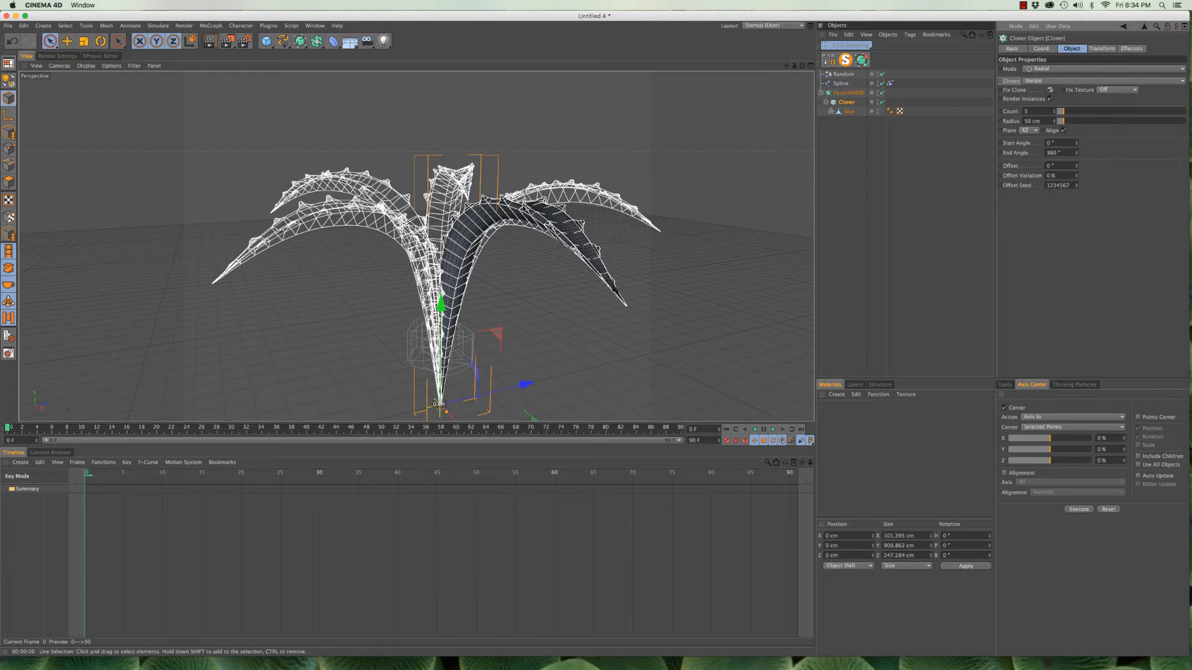
click(848, 92)
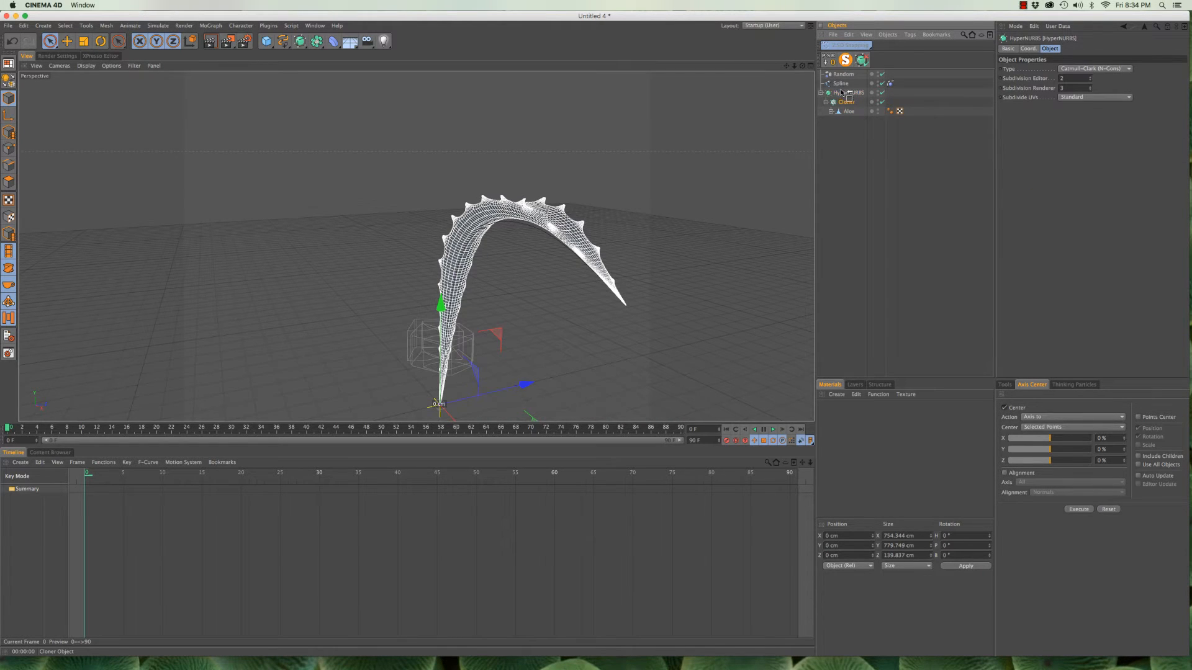
key(super+z)
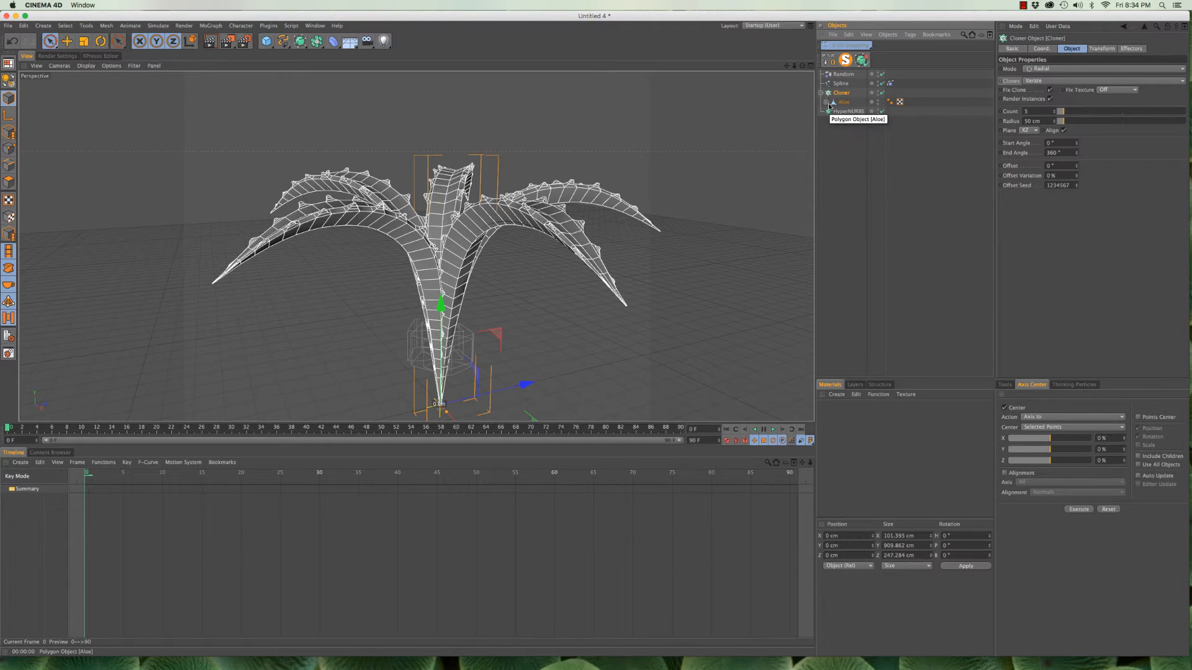
drag(840, 114, 845, 106)
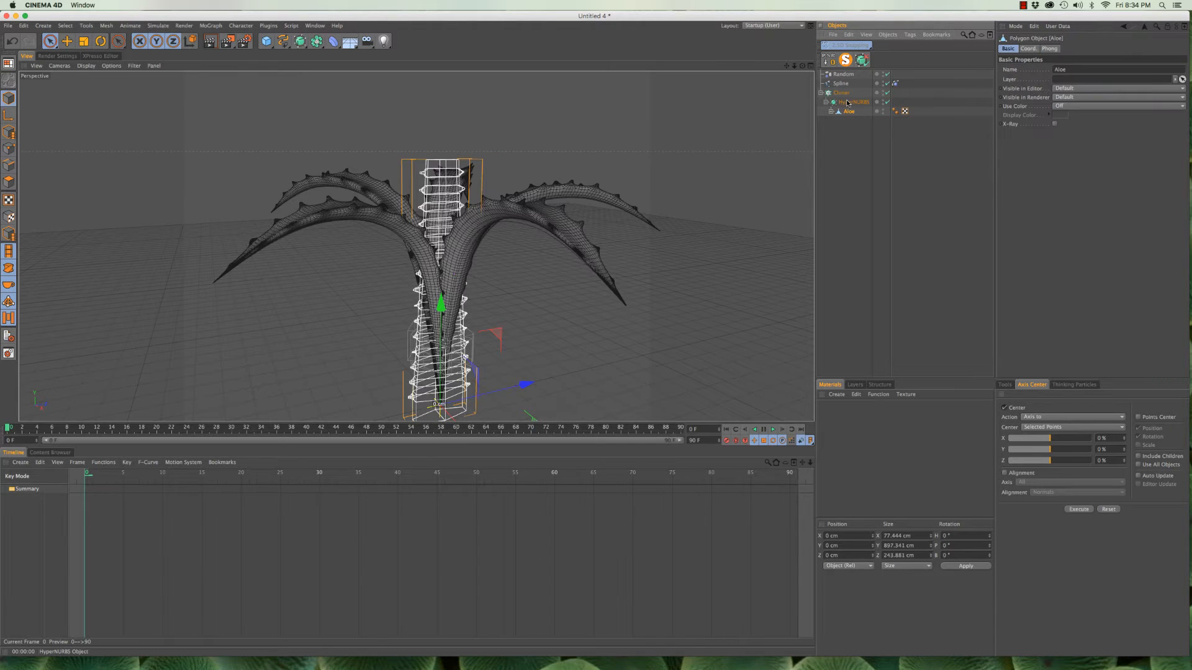
Group the HyperNURBS with its Aloe leaf into a Null inside the Cloner
click(847, 102)
alt+drag(475, 247, 395, 286)
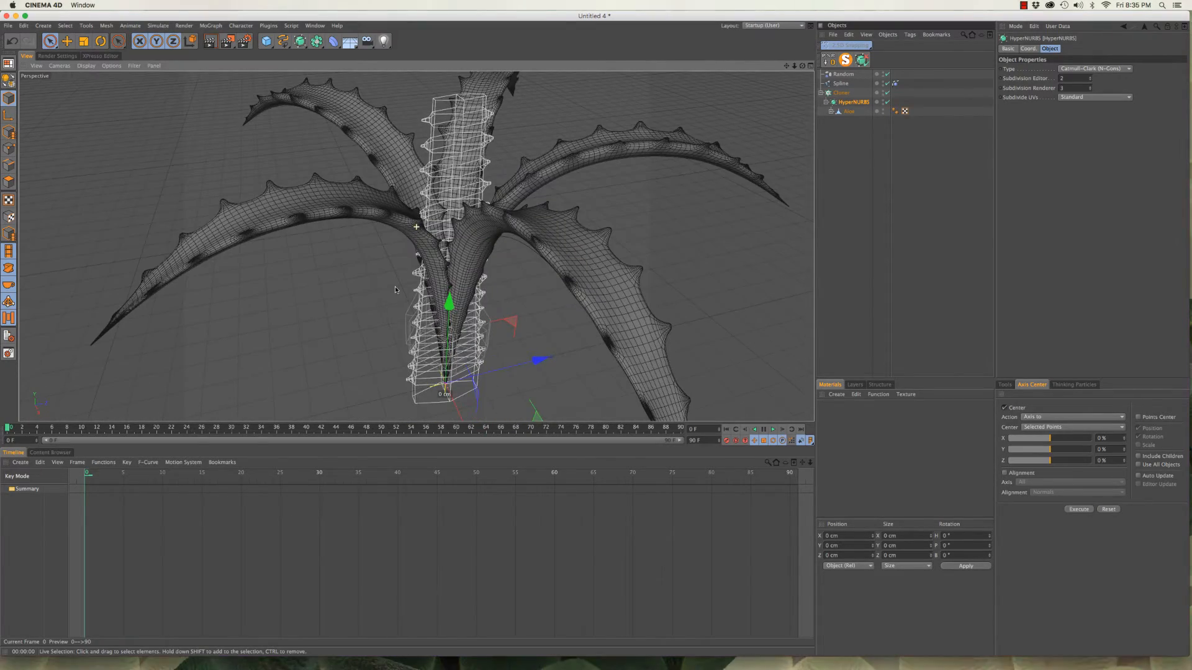
click(826, 102)
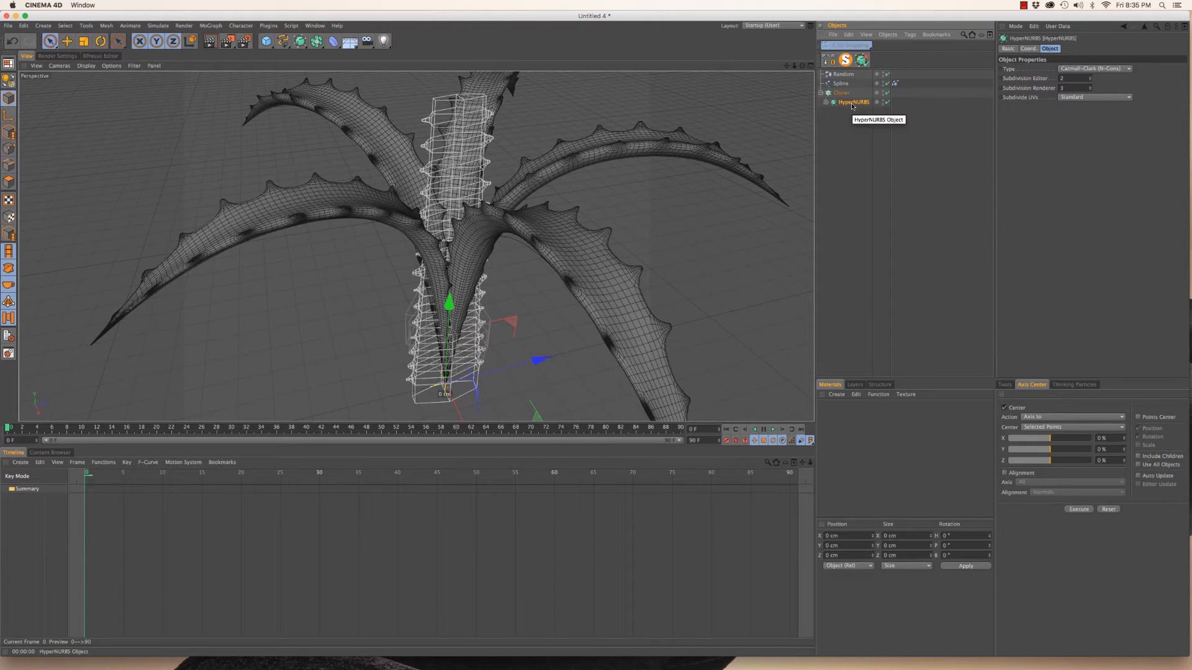
key(alt+g)
click(826, 102)
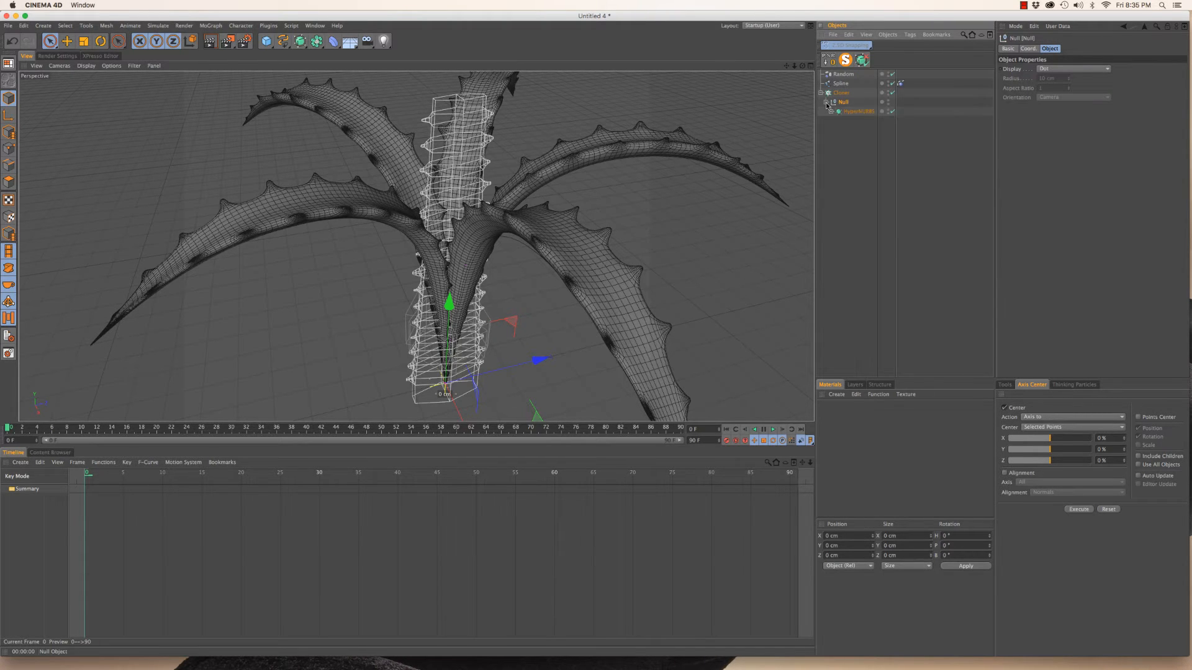
click(830, 112)
click(836, 121)
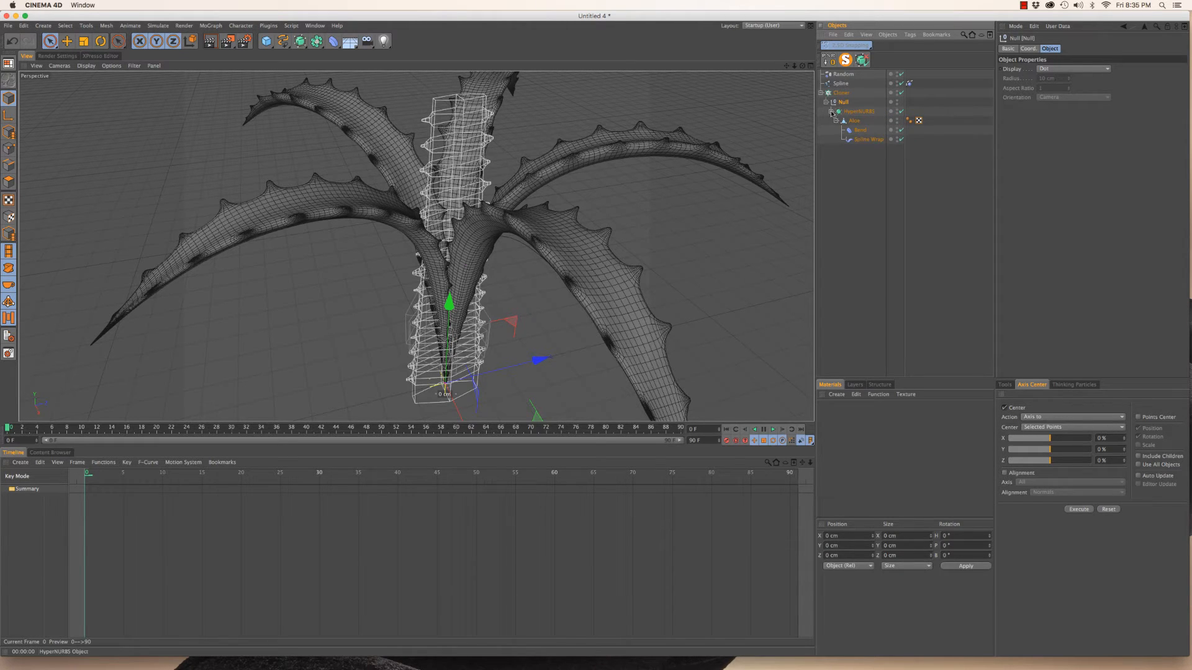
click(831, 113)
Move the dynamic Spline into the Null beside the HyperNURBS
drag(844, 82, 843, 109)
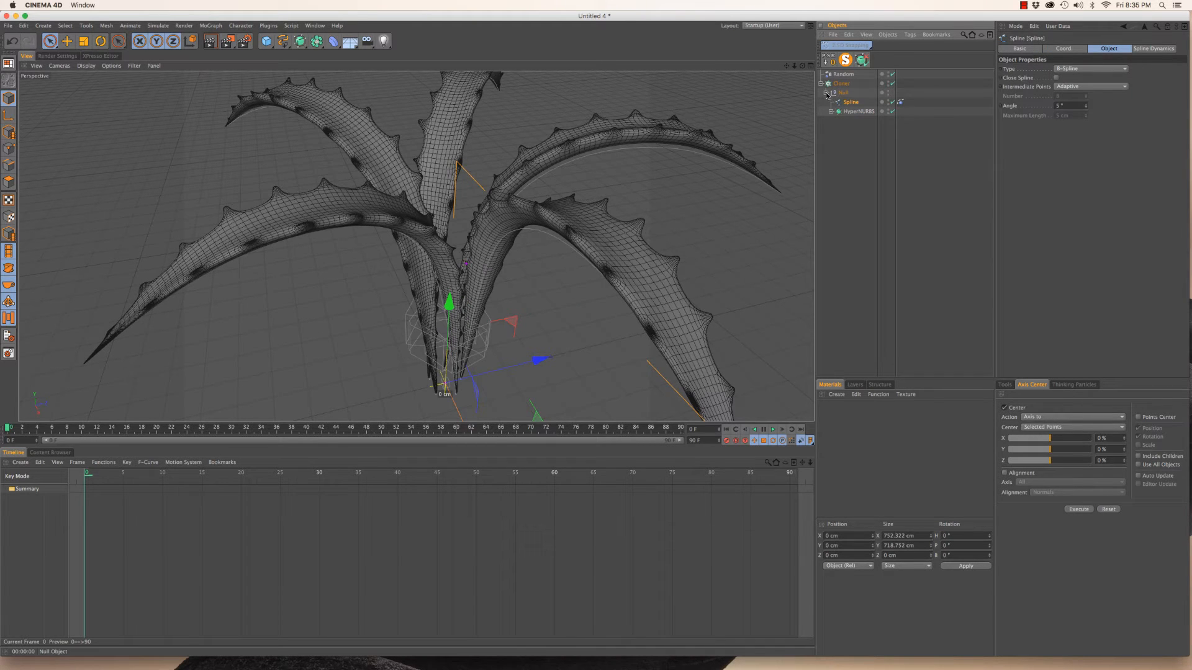
click(826, 92)
click(841, 93)
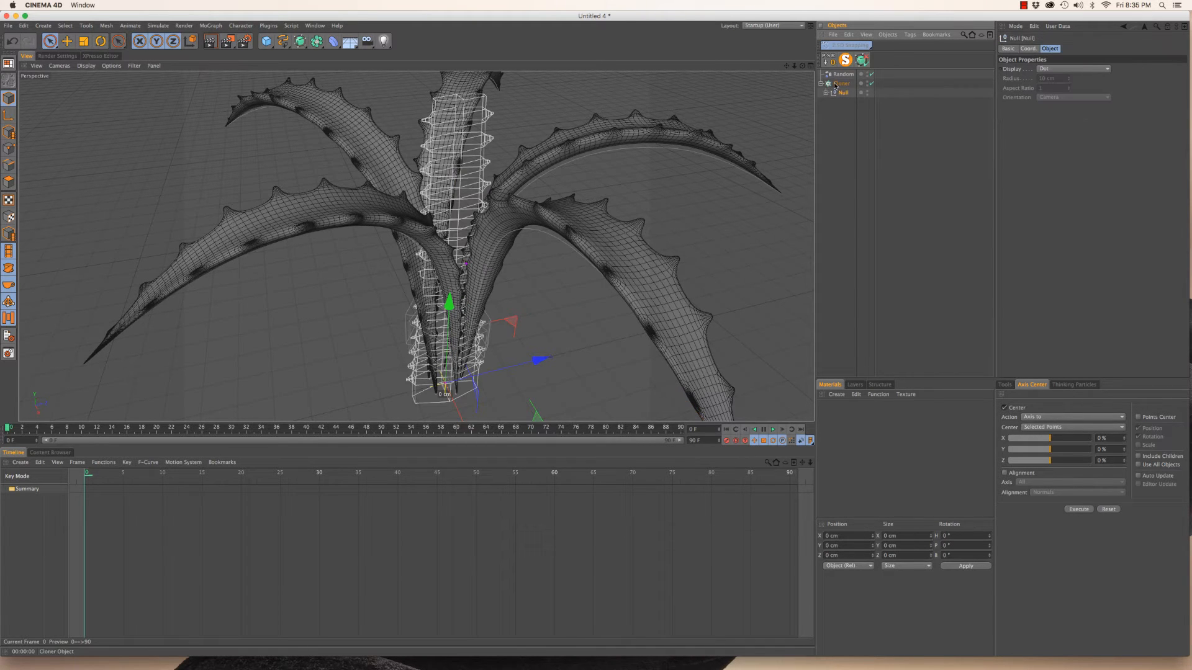
Set the Cloner's radius to 0 cm so the leaf bases meet at the centre
click(837, 83)
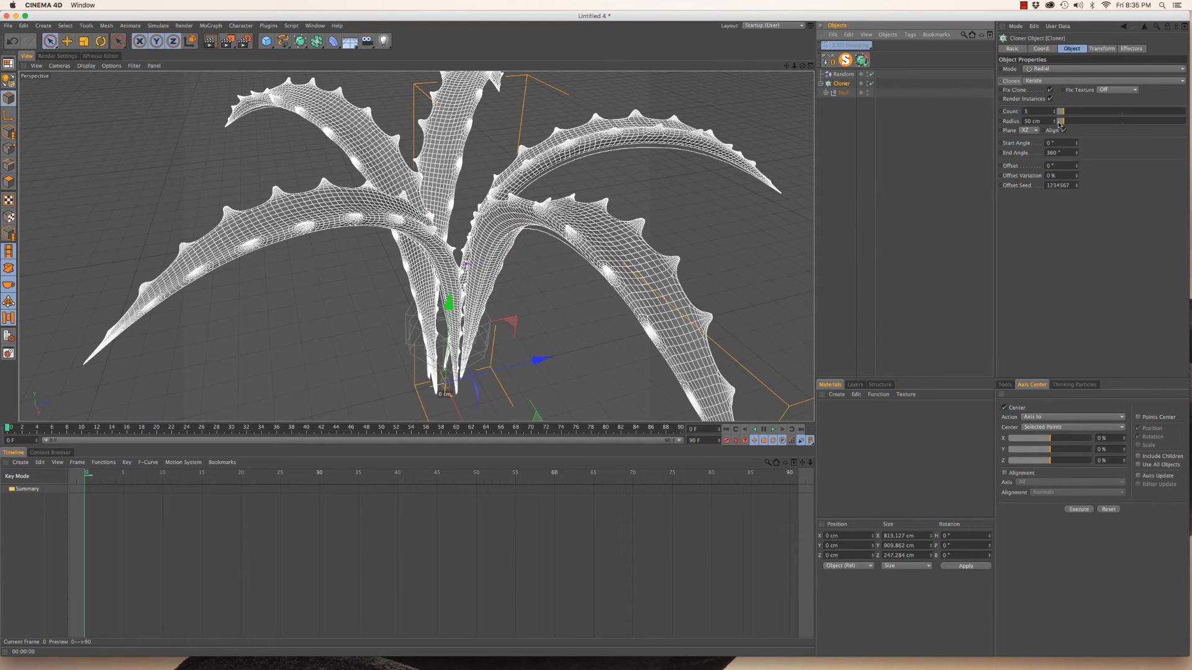
drag(1064, 124, 1050, 124)
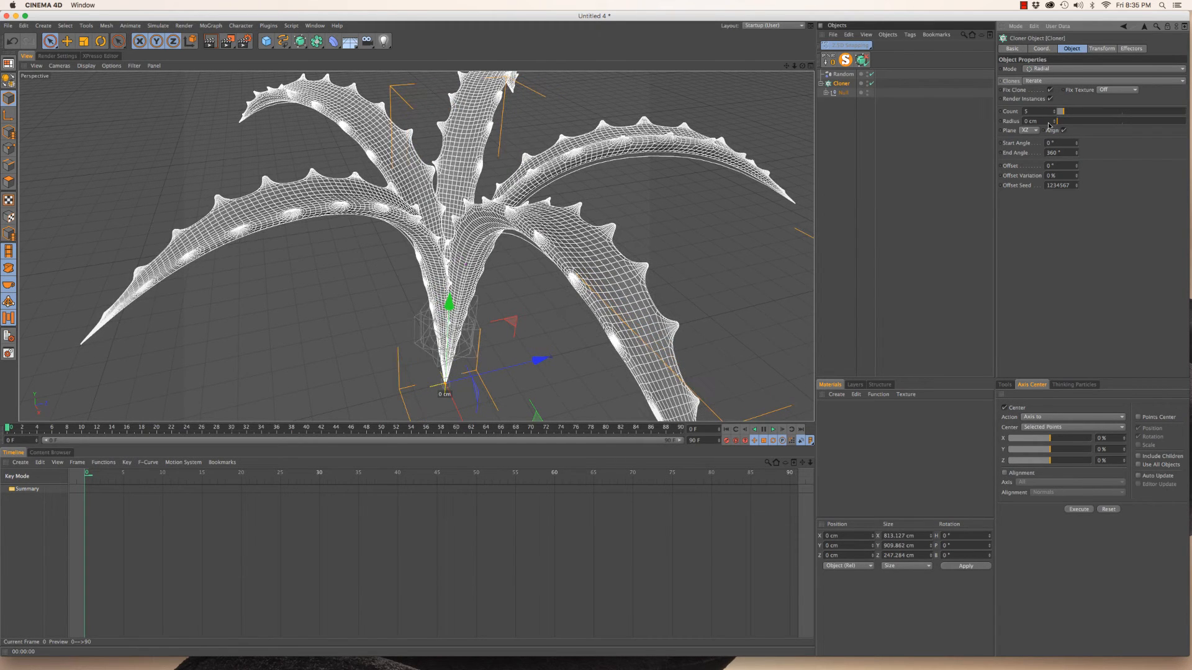
alt+drag(451, 268, 487, 247)
alt+right_drag(488, 247, 441, 305)
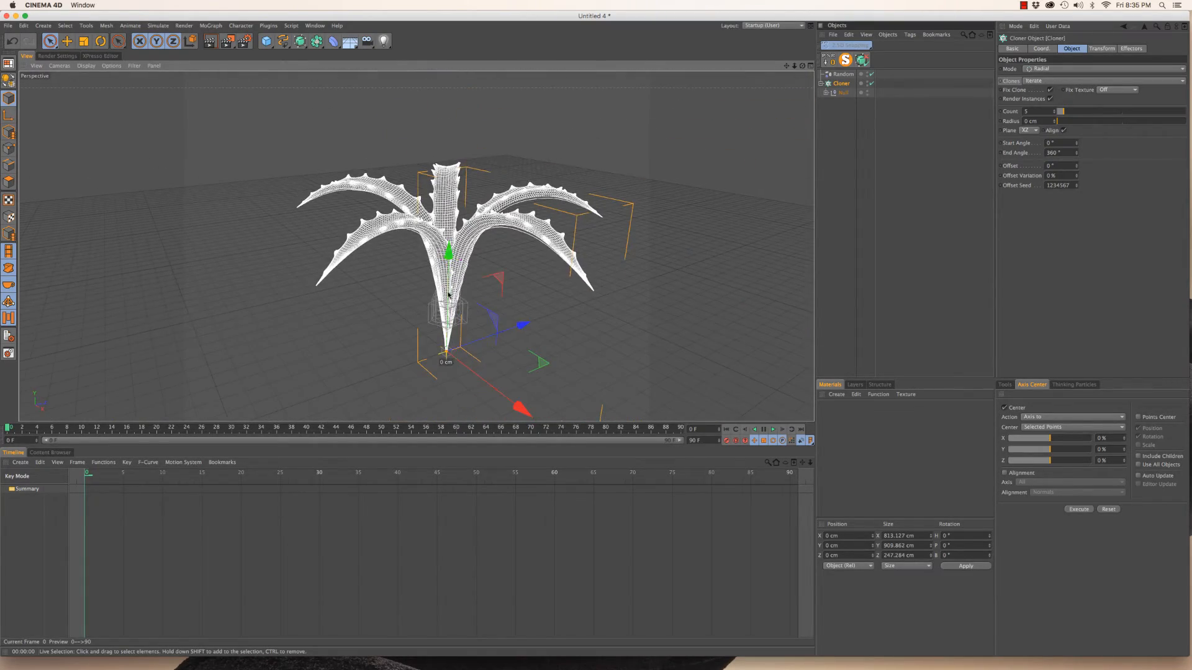
Duplicate the leaf Null inside the Cloner so that it contains five leaf Nulls
click(826, 93)
click(826, 92)
click(843, 93)
ctrl+drag(845, 98, 845, 126)
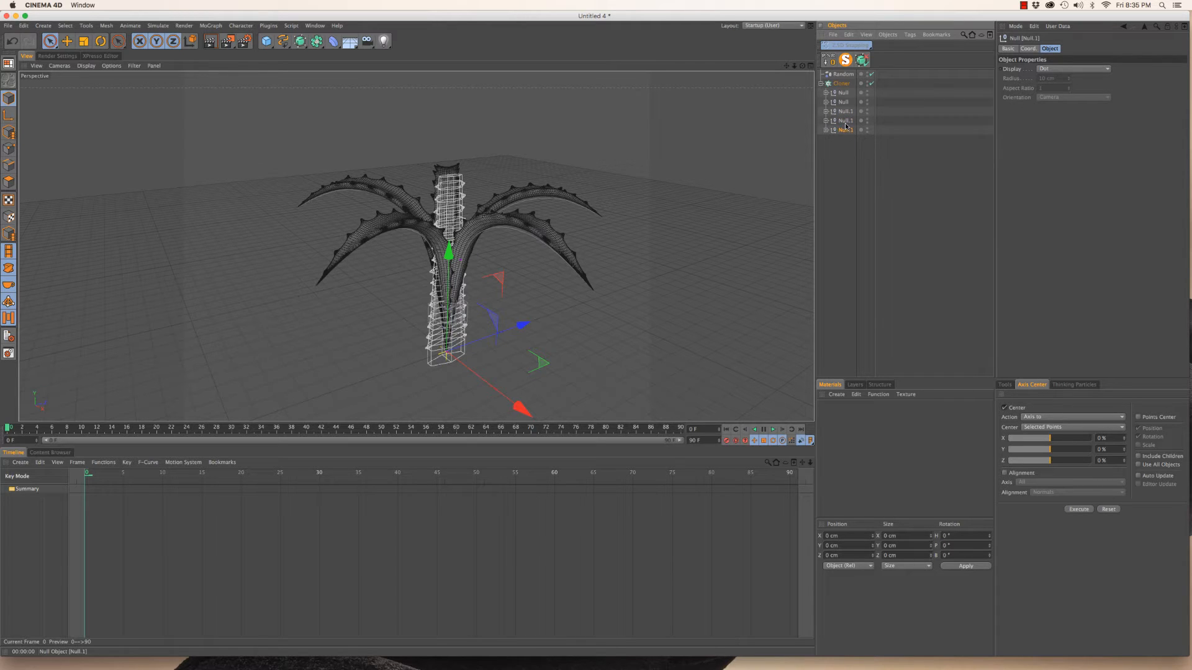
Play the simulation with the Cloner selected and return to frame 0
click(838, 83)
key(F8)
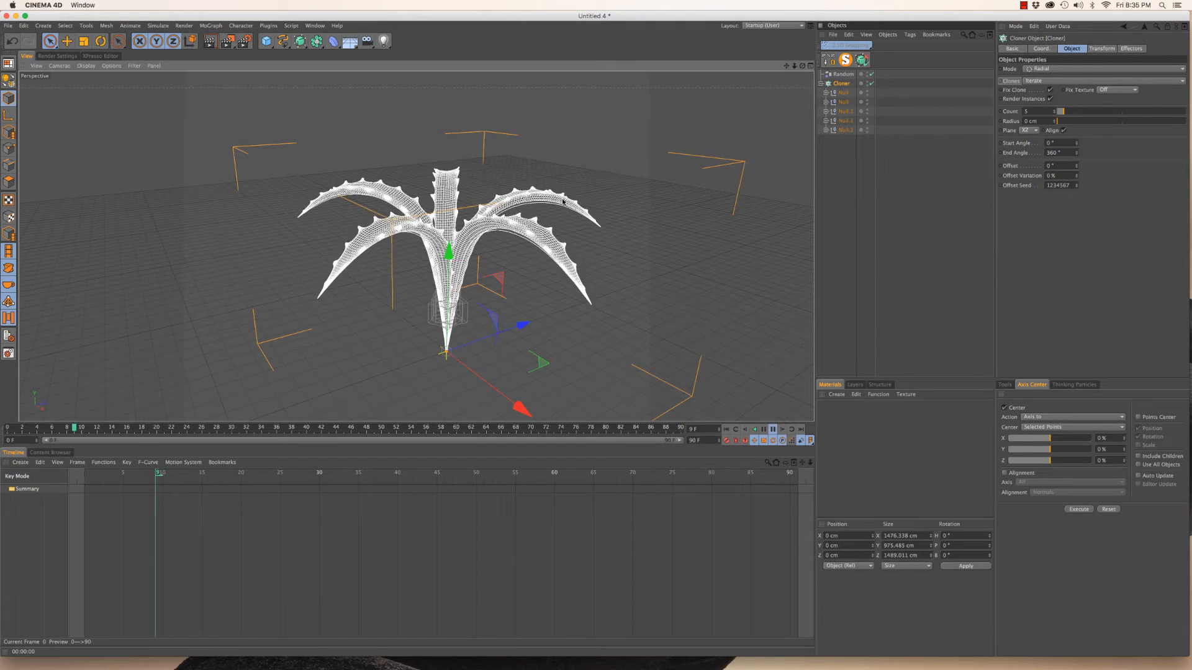
key(F8)
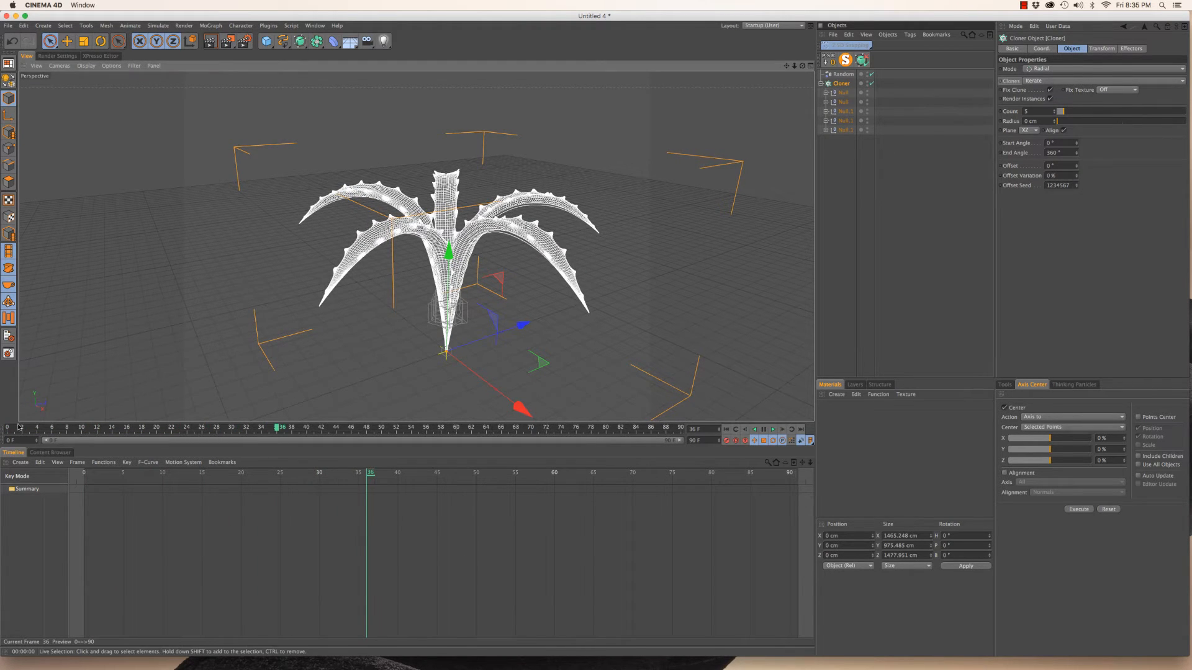
key(shift+f)
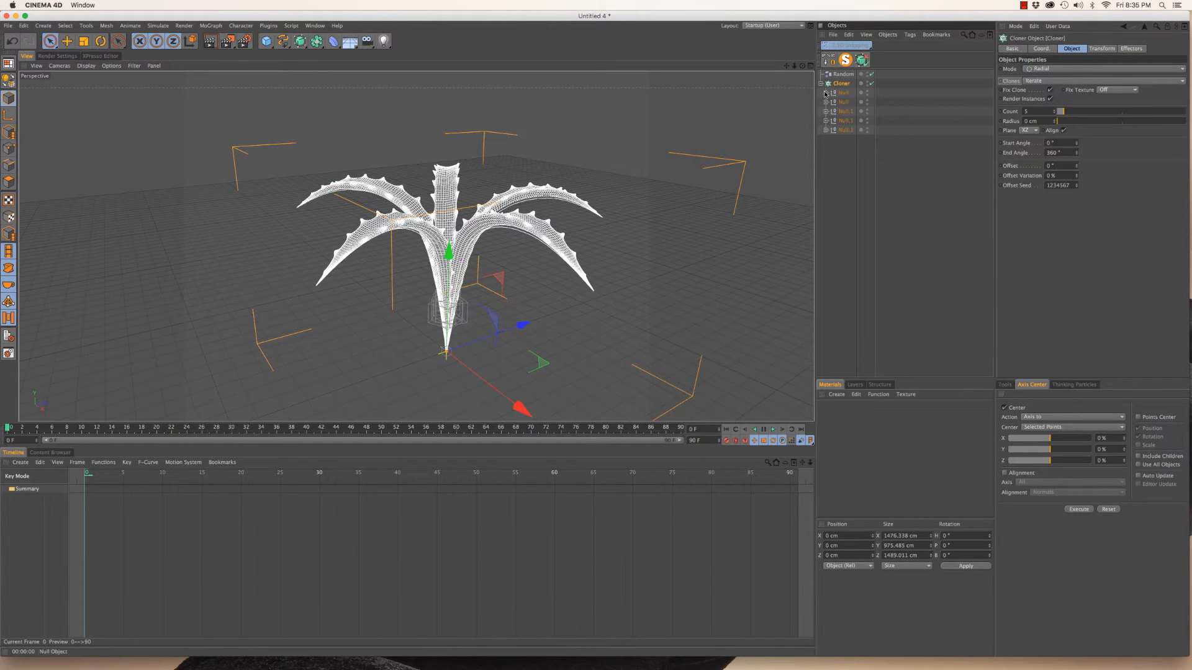
Unfold all five leaf Nulls down to their Aloe, Bend and Spline Wrap objects
click(825, 92)
click(825, 121)
click(826, 149)
click(826, 177)
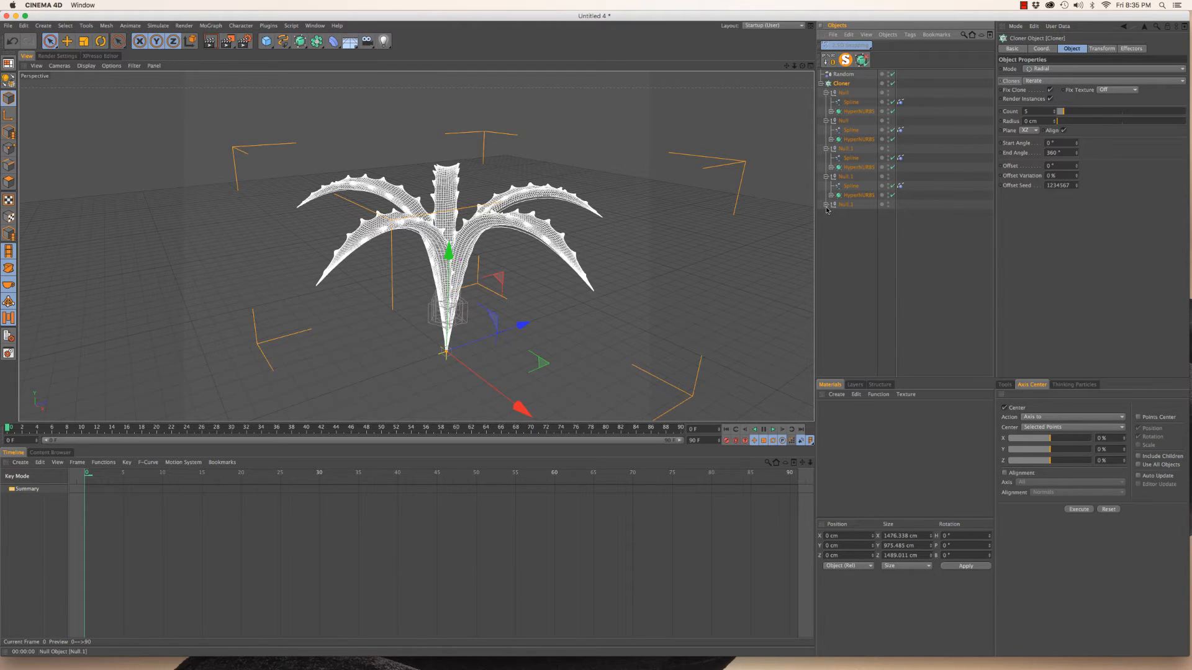
click(825, 205)
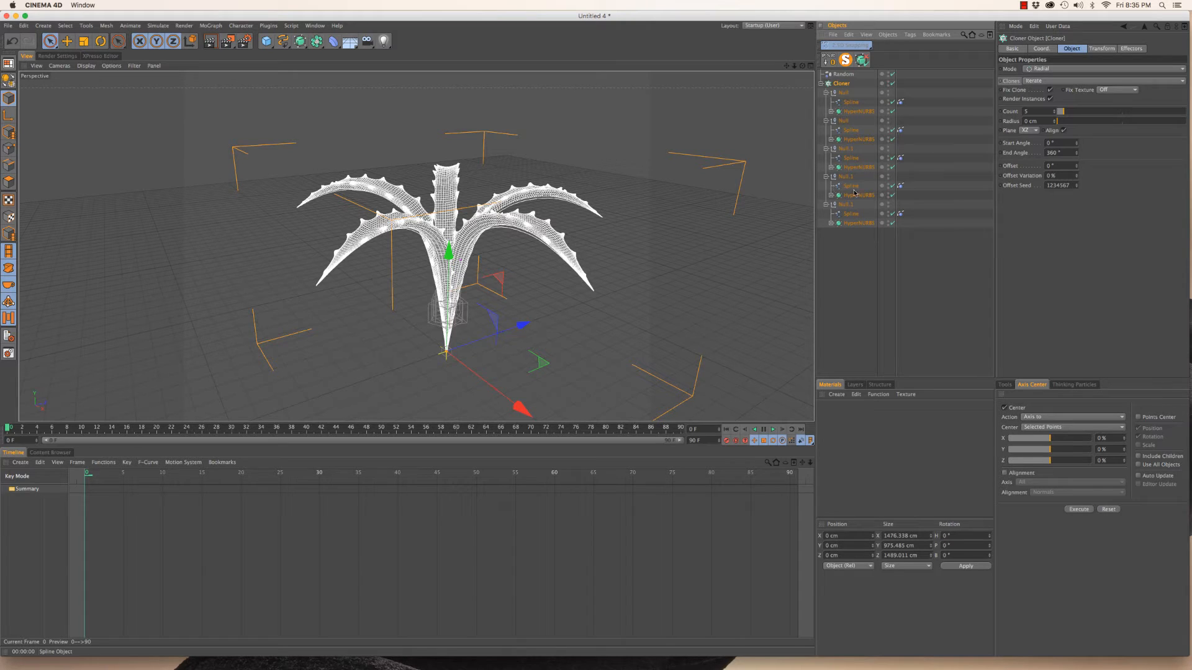
right_click(844, 94)
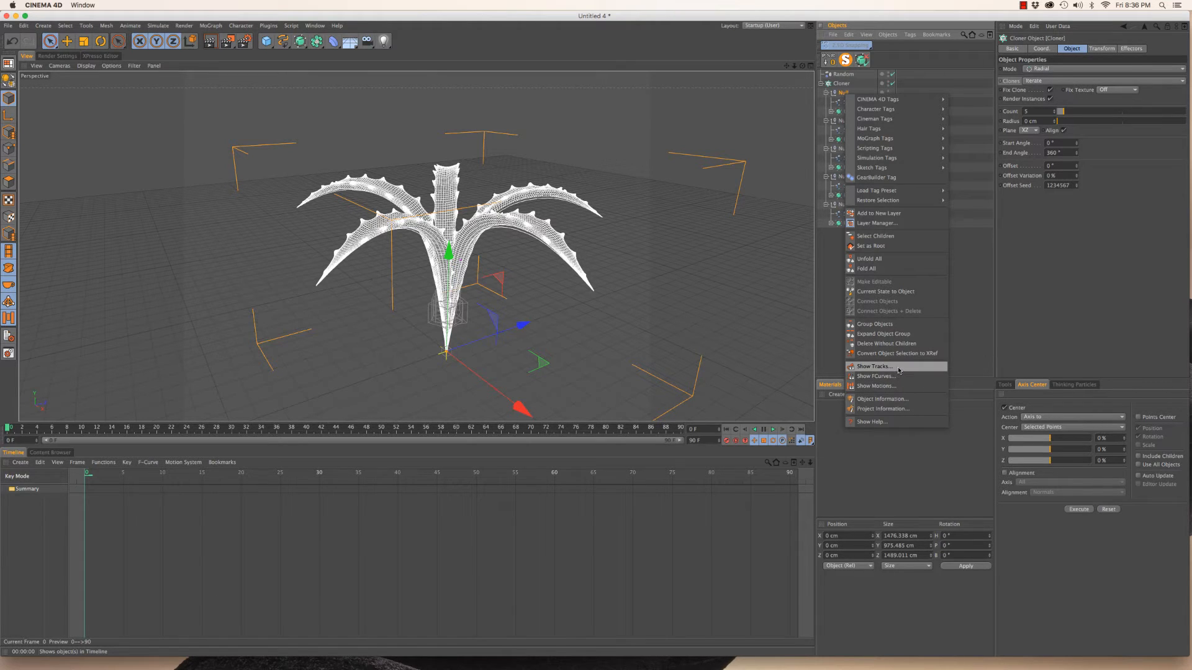
click(892, 265)
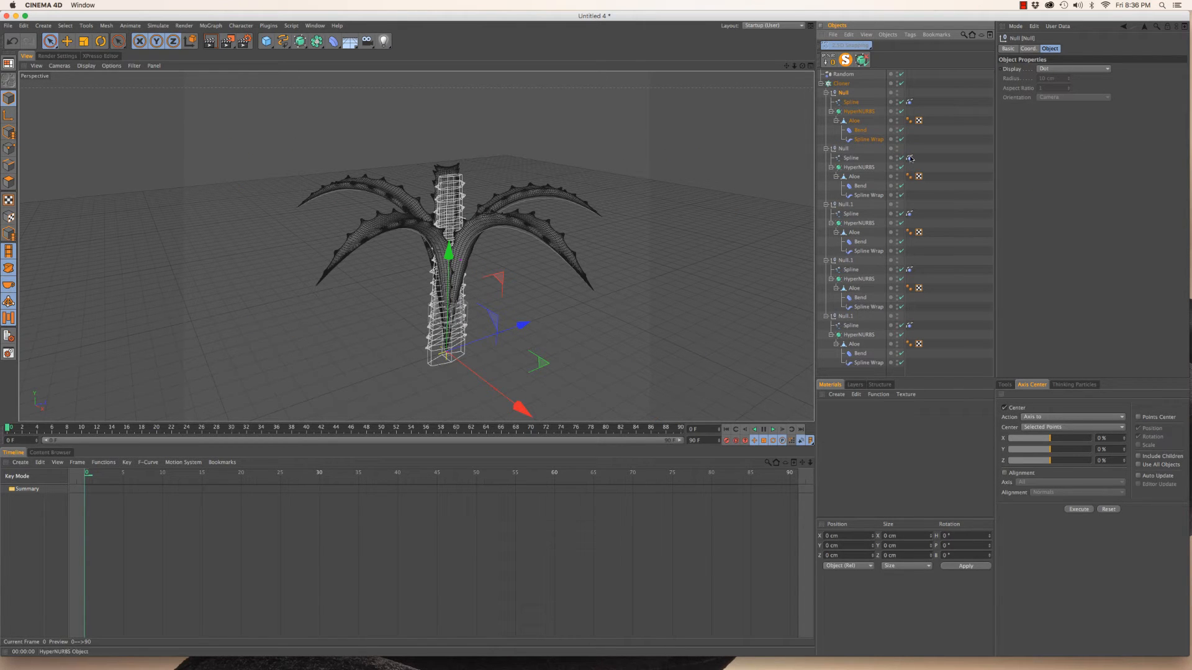
Examine the properties and forces of the Spline Dynamics tags on the five leaf splines
click(909, 103)
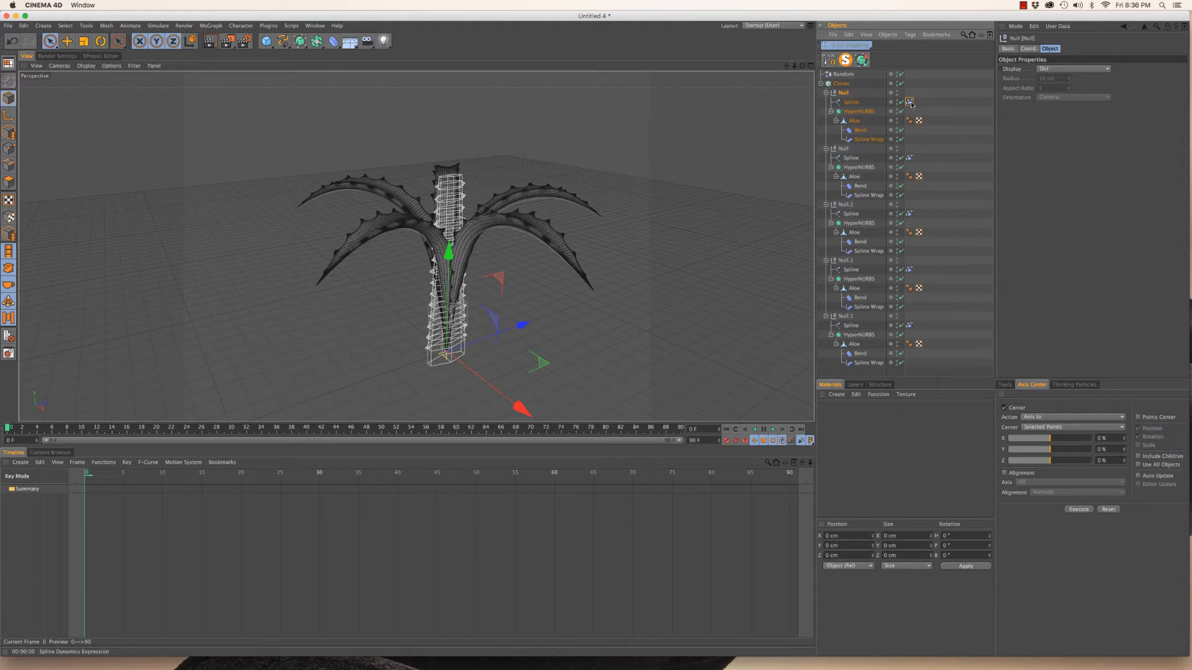
click(909, 157)
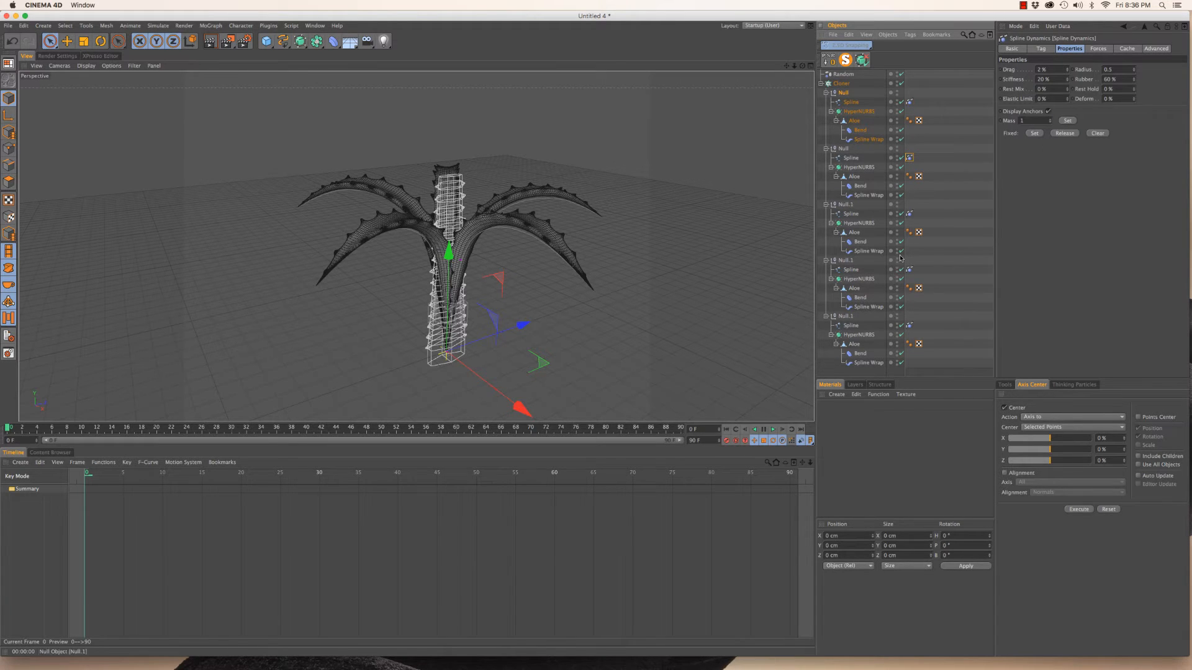
click(909, 213)
click(909, 269)
click(910, 325)
click(909, 102)
click(1103, 49)
click(909, 157)
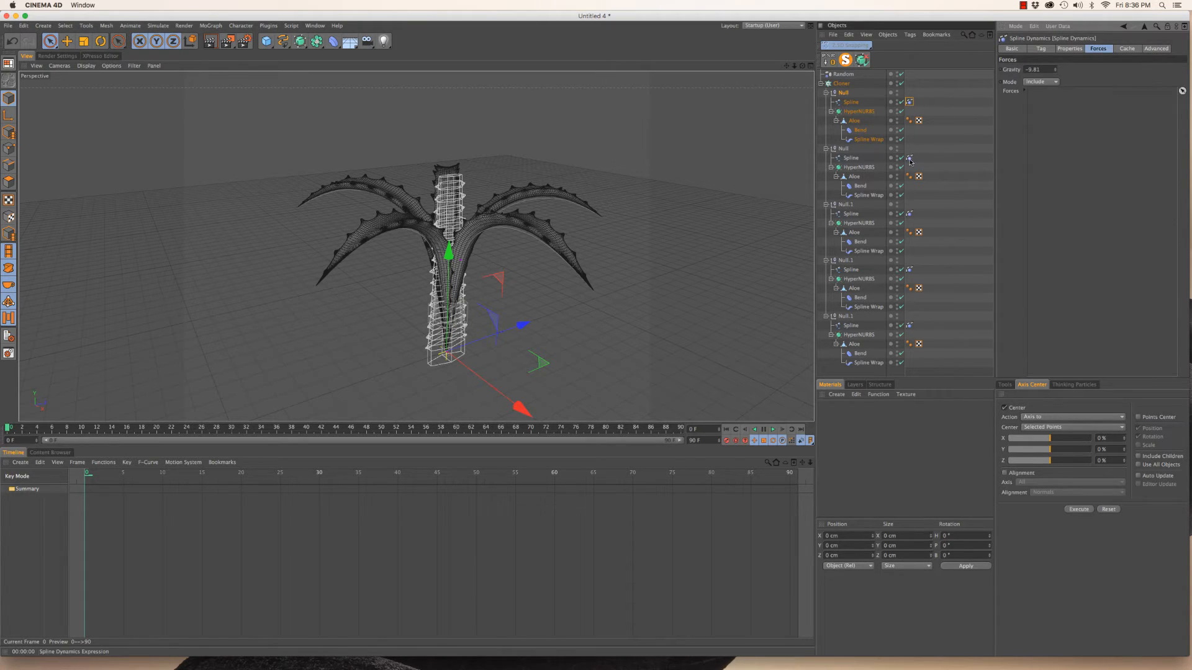
click(909, 102)
shift+click(909, 158)
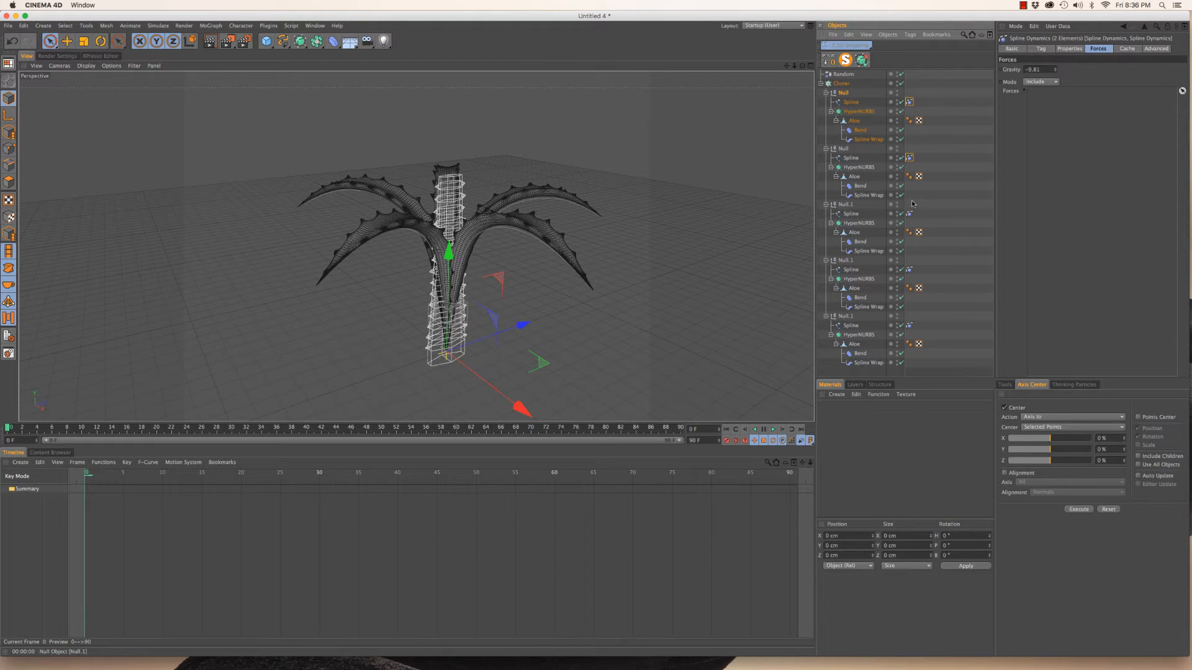
shift+click(909, 213)
click(934, 205)
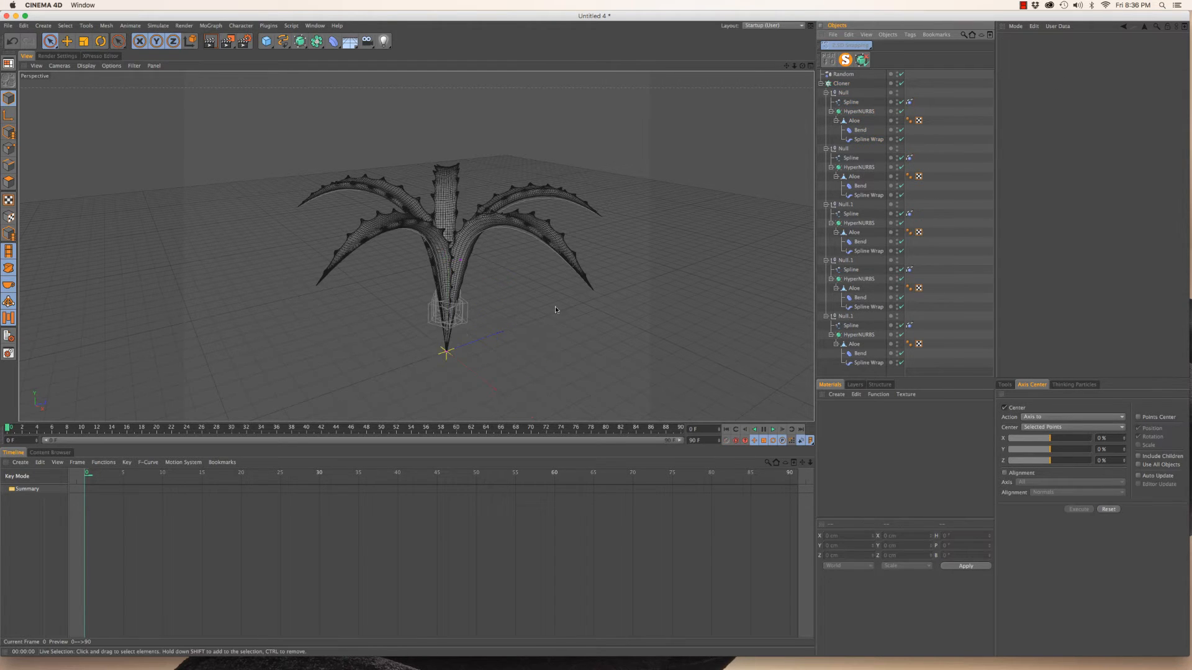
Play the leaf bending animation and rewind it to frame 0
key(F8)
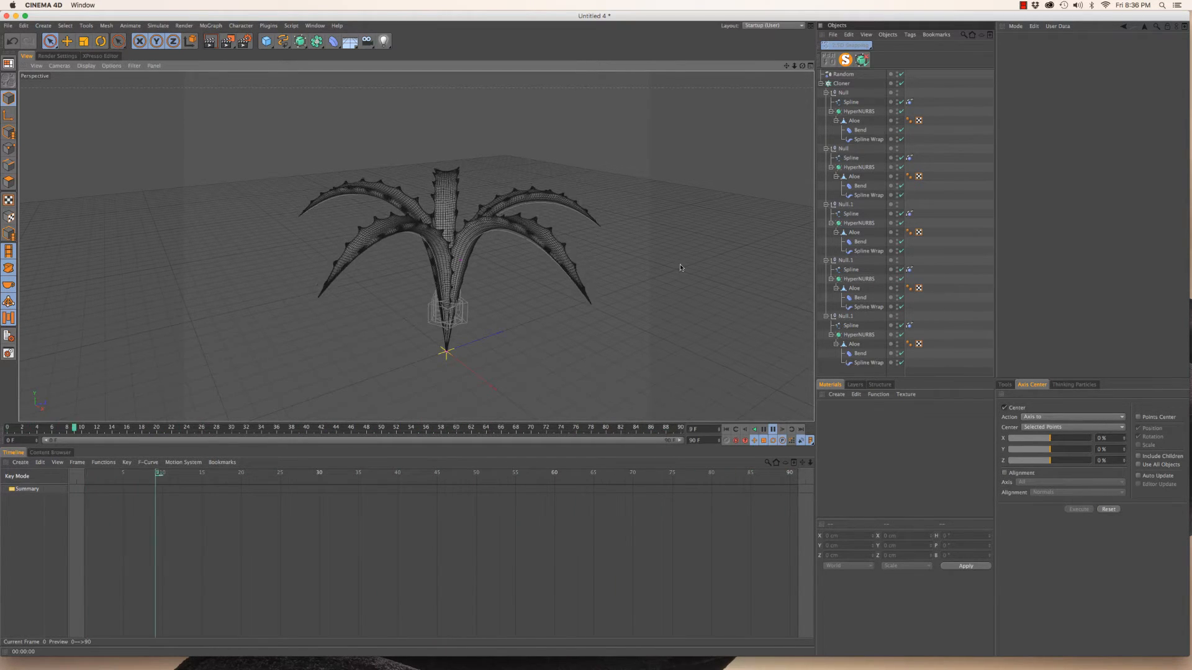
click(921, 142)
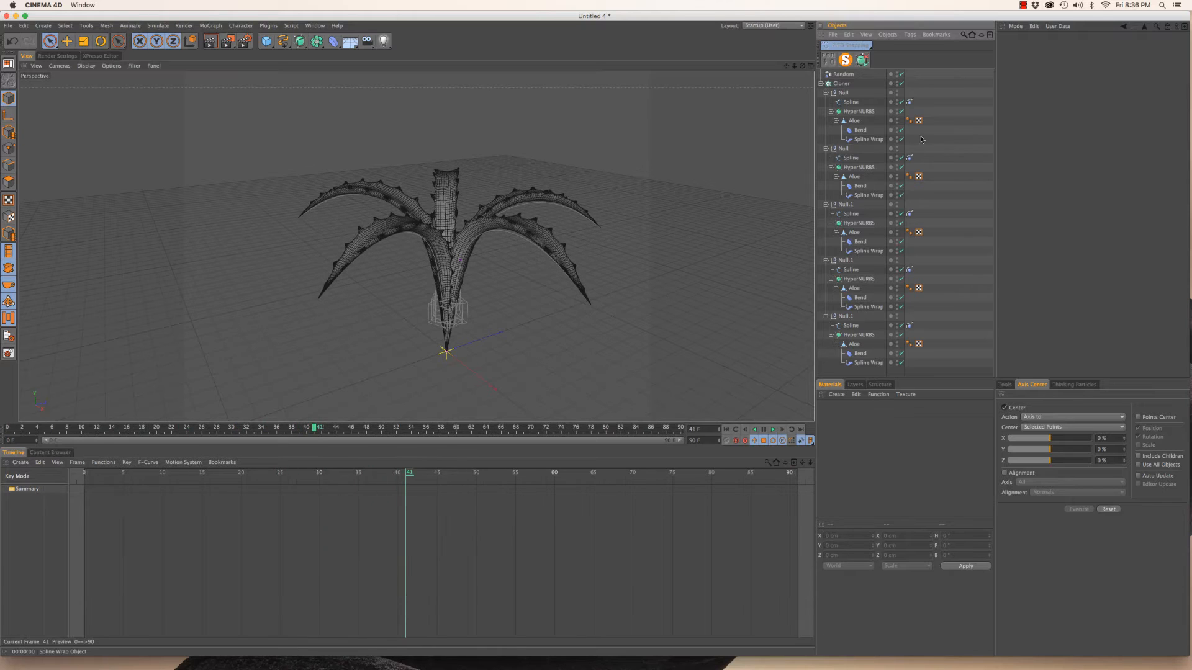
click(8, 427)
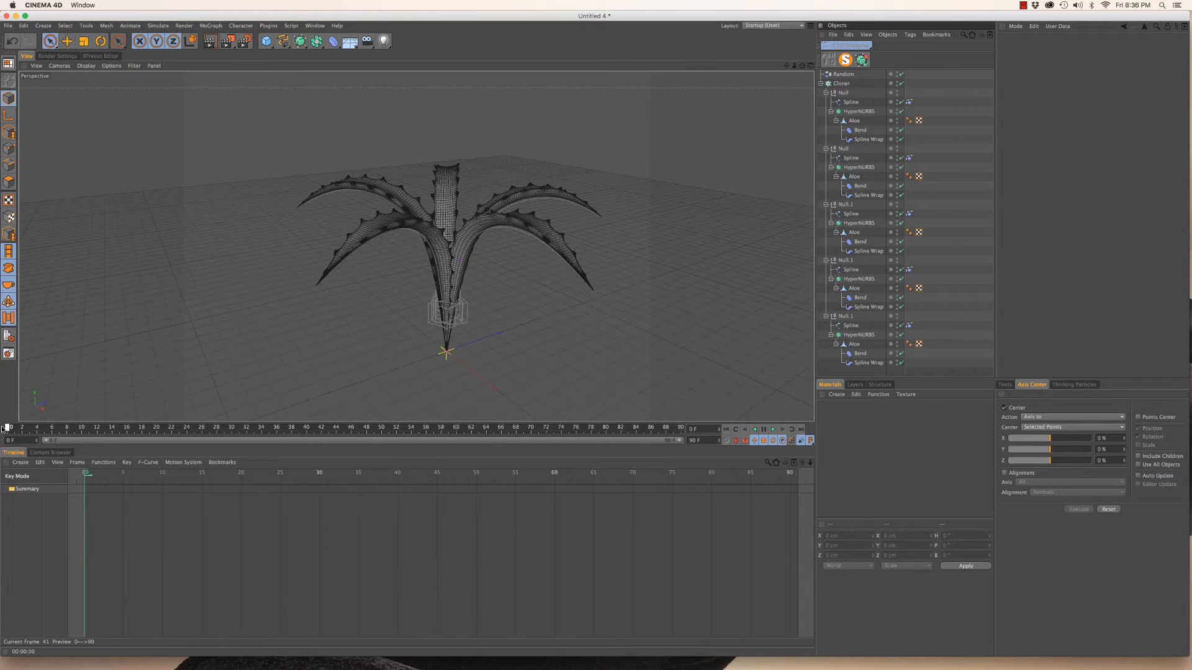
Set the Spline Dynamics stiffness of the first leaf's spline to 10%
click(909, 102)
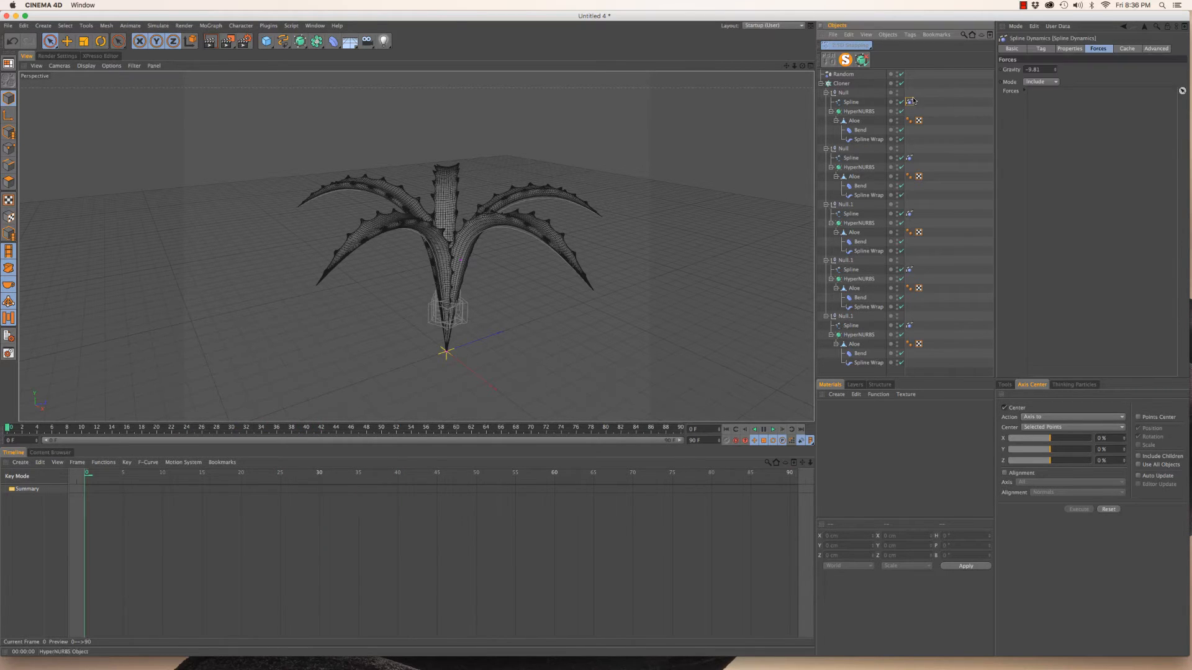
click(1062, 49)
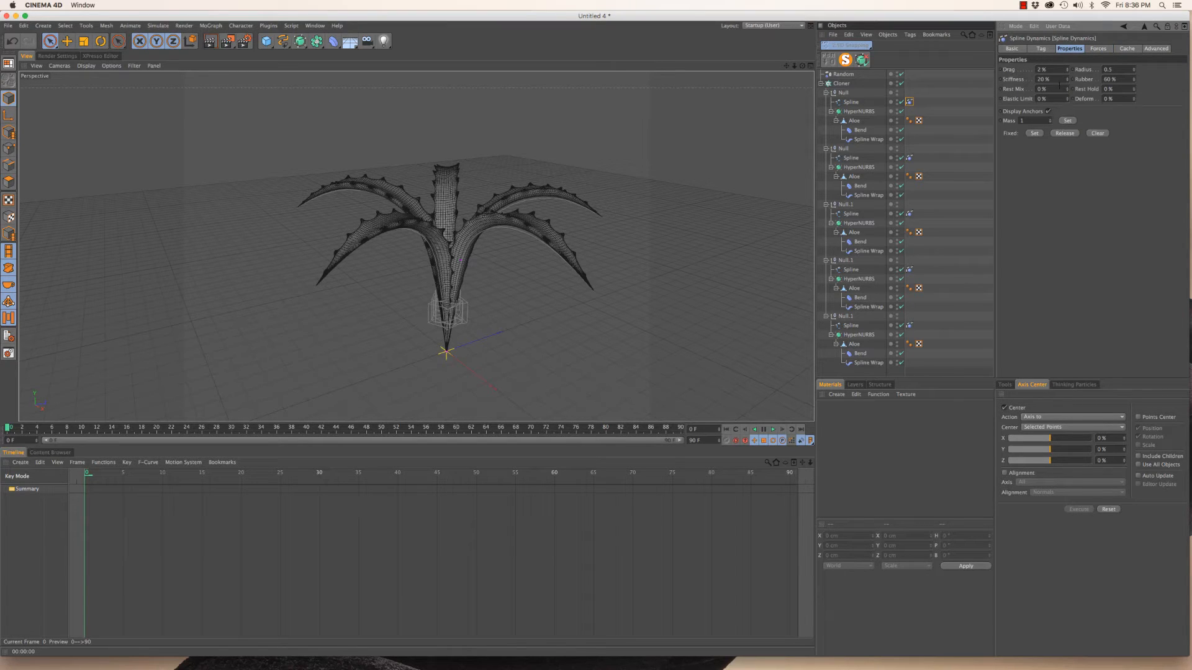
drag(1049, 79, 1027, 80)
text(10)
key(Return)
Set the second leaf spline's dynamics to 15% stiffness and 50% rubber
click(909, 158)
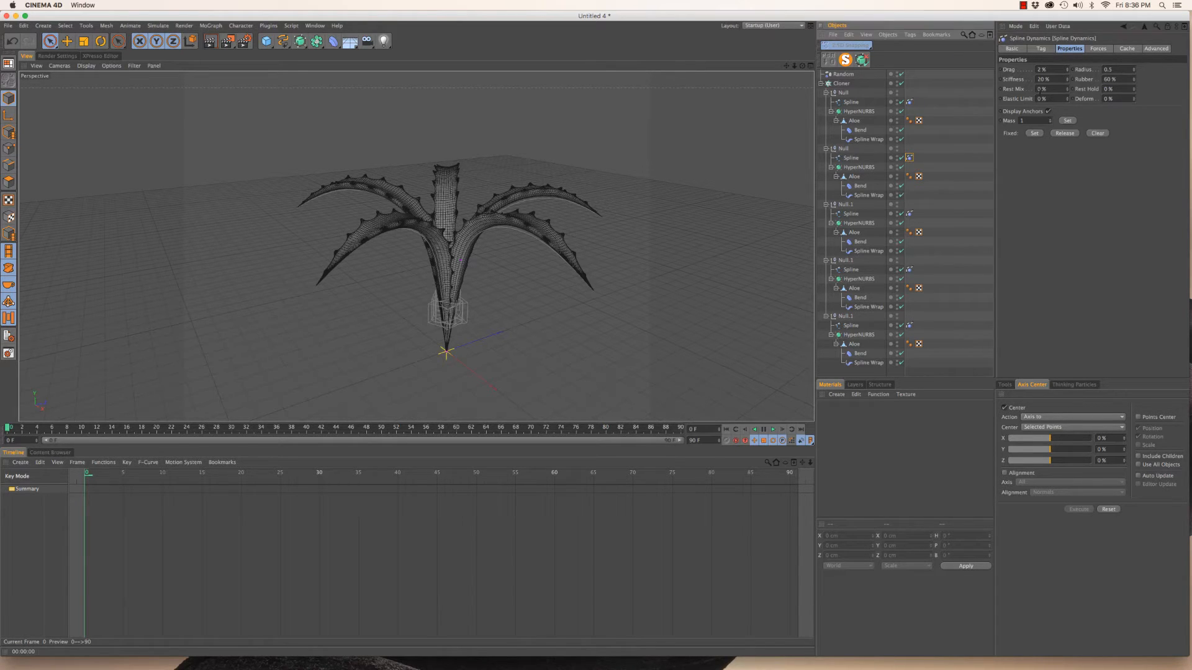
drag(1050, 79, 1014, 84)
text(15)
key(Return)
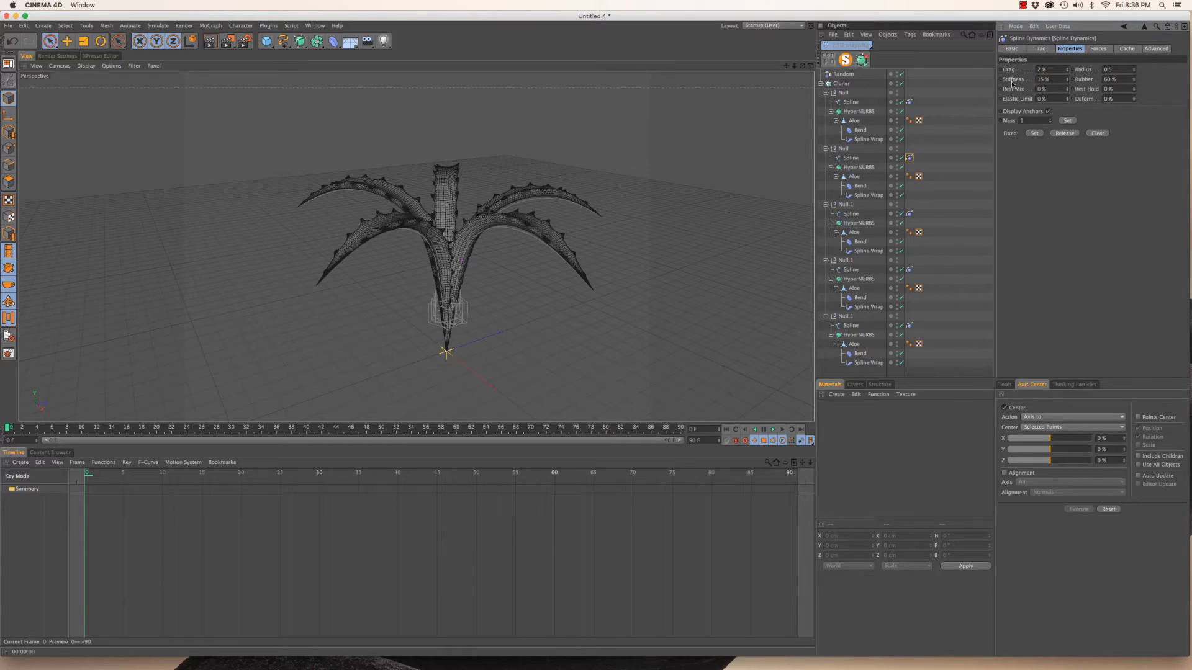
drag(1113, 79, 1094, 81)
text(50)
key(Return)
Set the third leaf spline's dynamics to 18% stiffness and 55% rubber
click(909, 214)
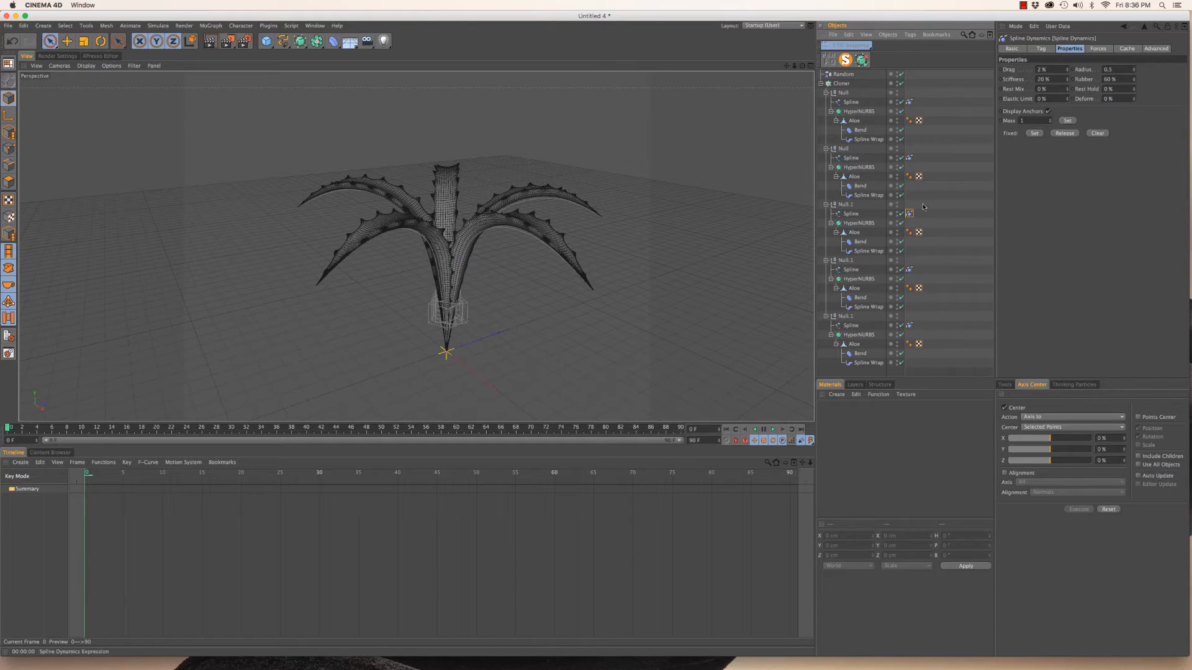
drag(1053, 80, 1030, 82)
text(18)
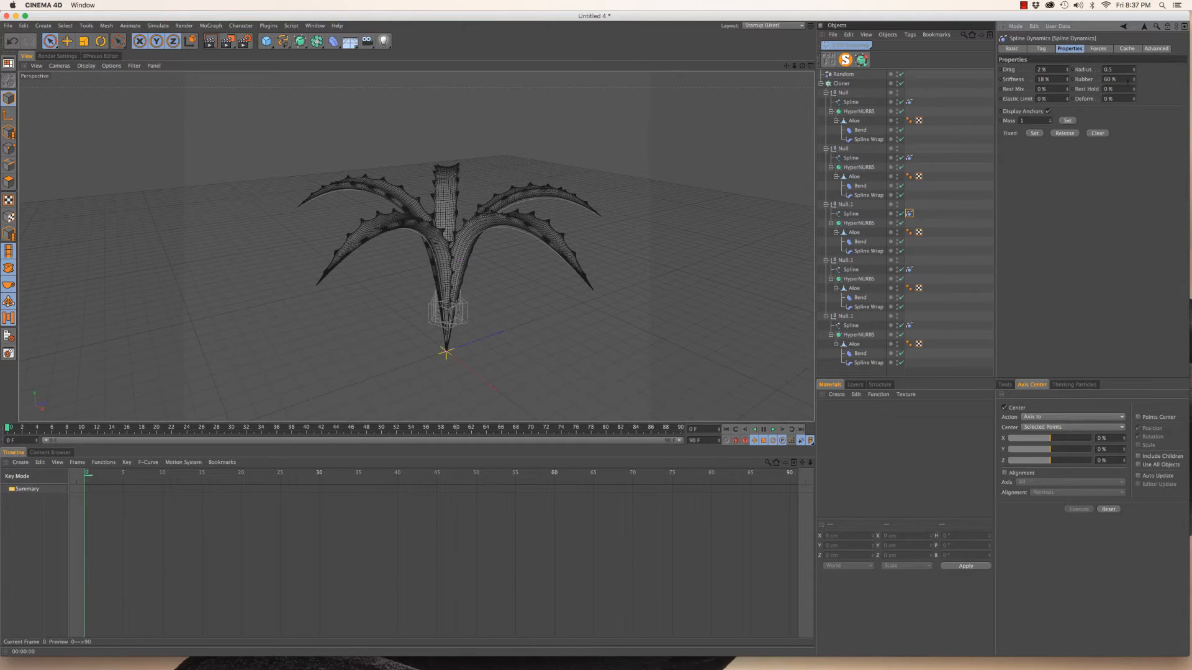
drag(1123, 80, 1053, 82)
text(55)
Set the fifth leaf spline's dynamics to 15% stiffness and 30% rubber
click(909, 269)
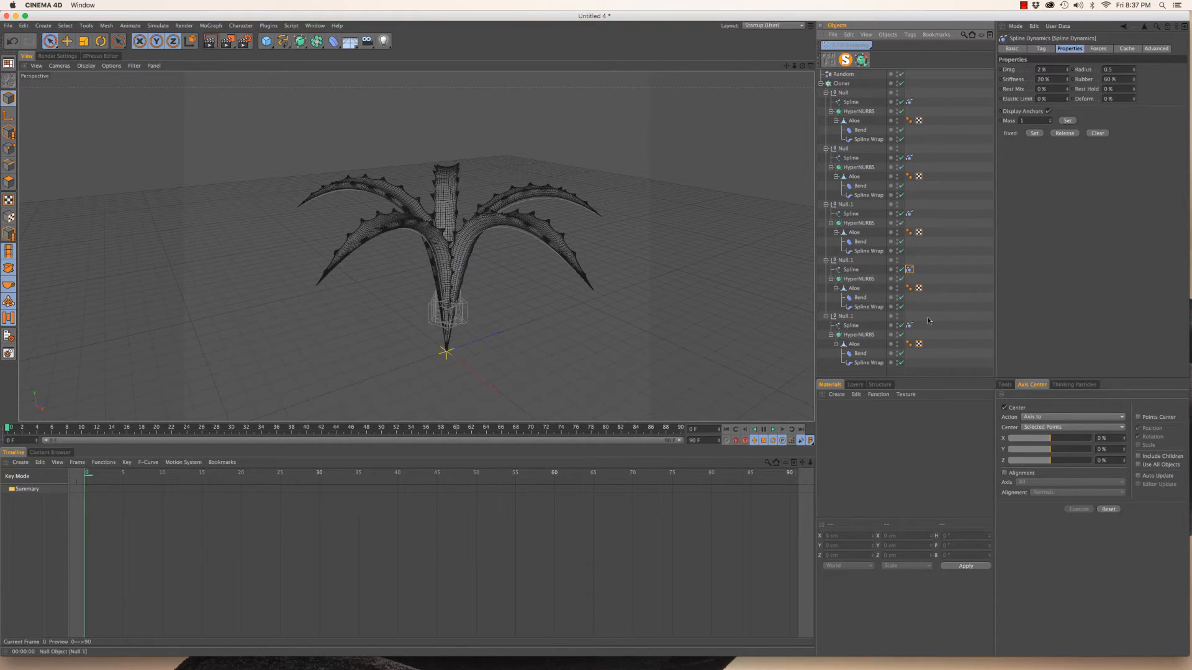
click(909, 325)
double_click(1042, 79)
text(15)
text(3)
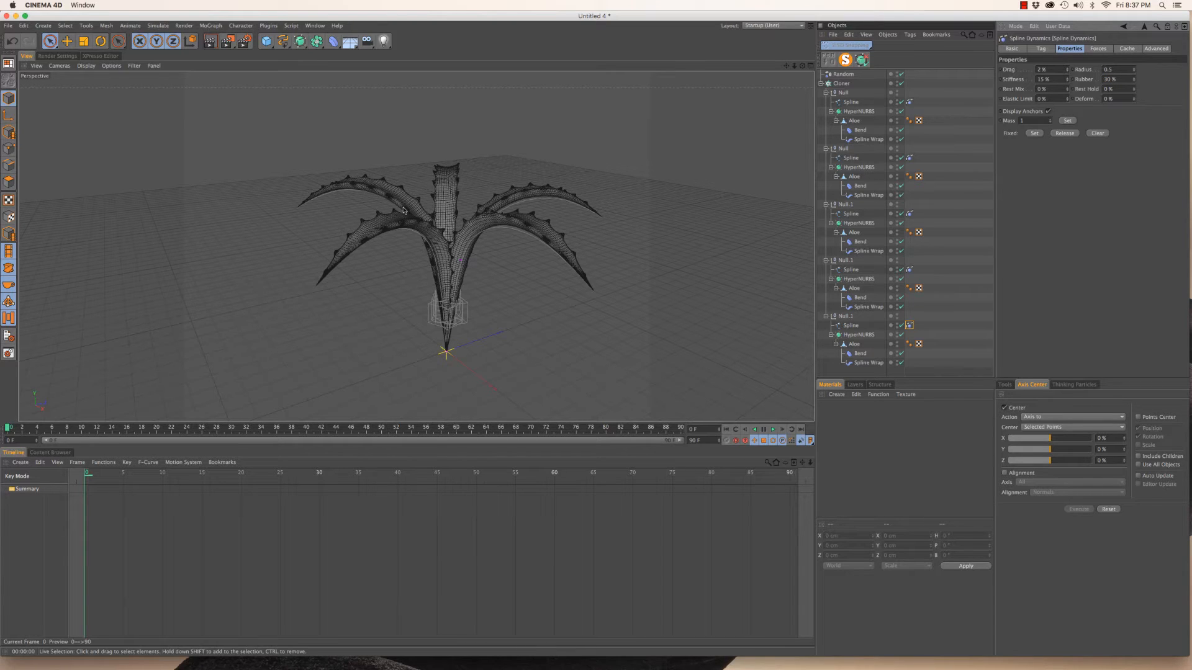
Preview the simulation, set the third leaf spline's stiffness to 10% and rubber to 40%, and return to frame 0
key(F8)
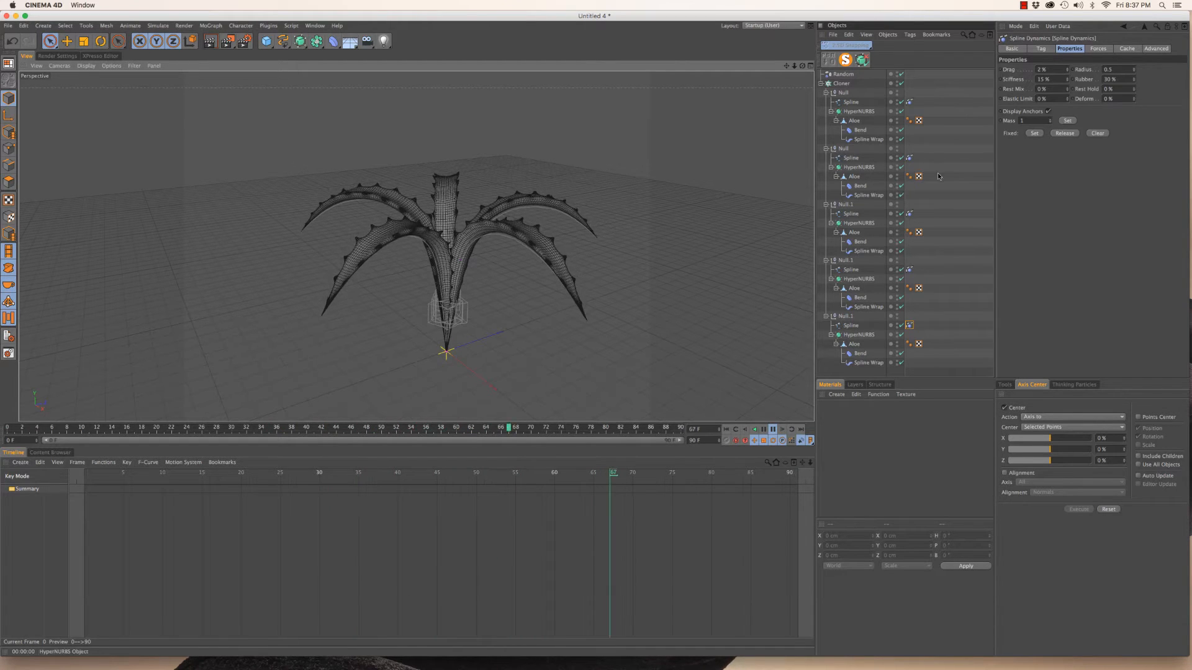
click(909, 214)
drag(1014, 79, 1012, 81)
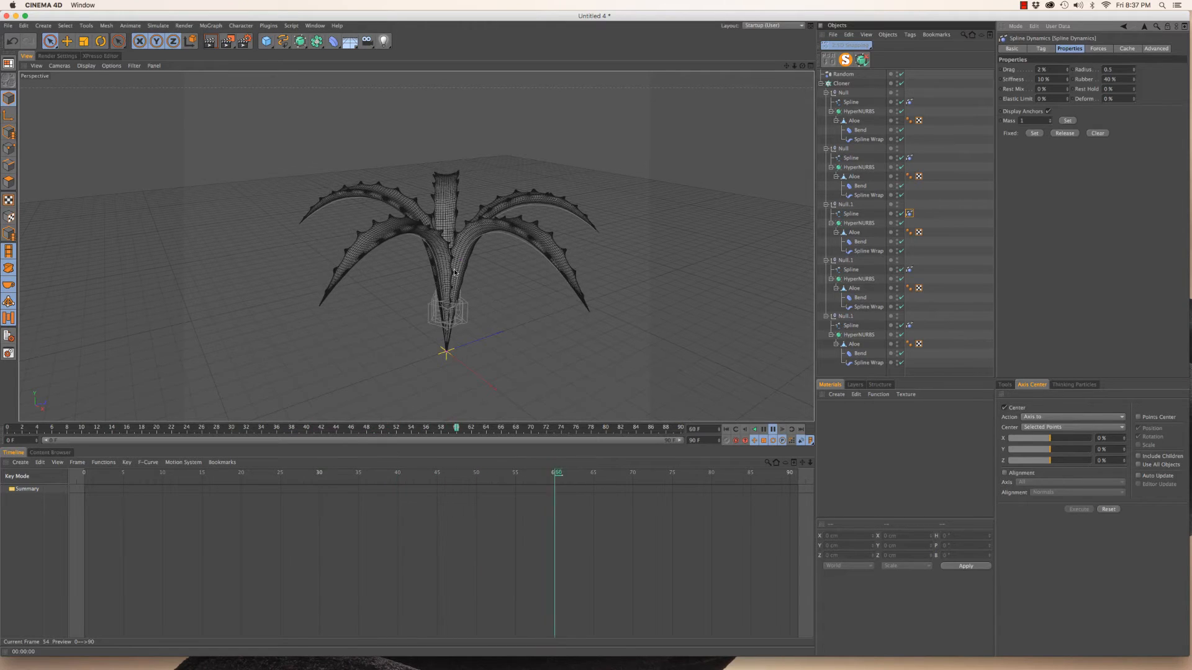
alt+drag(422, 299, 657, 271)
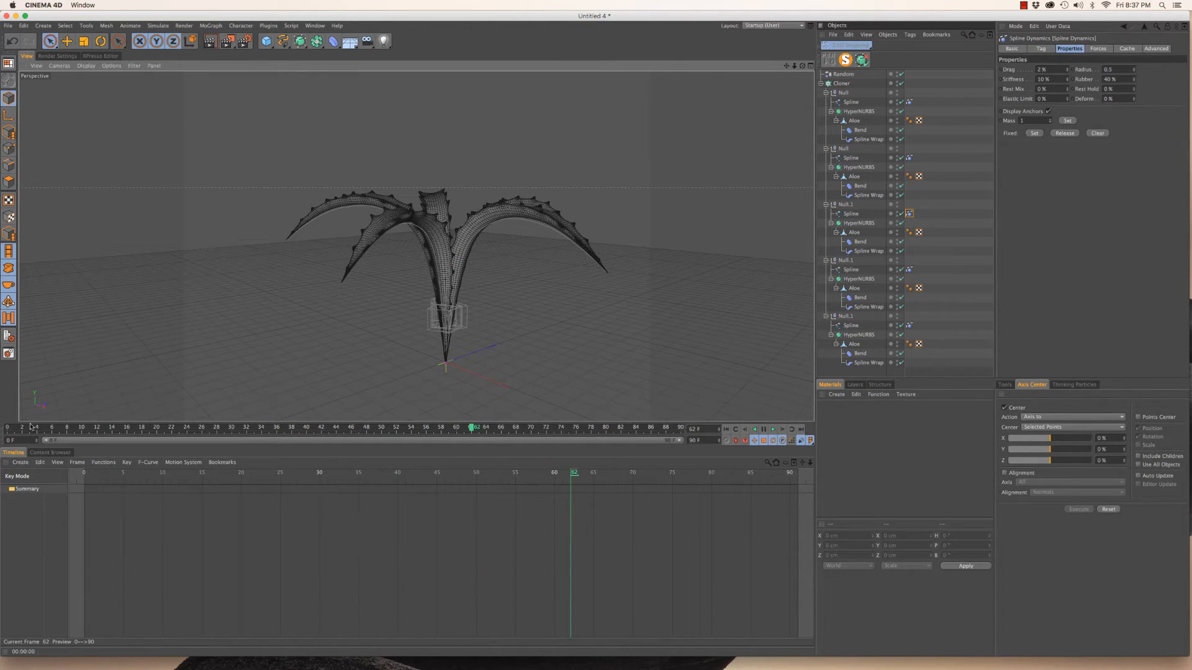
click(8, 428)
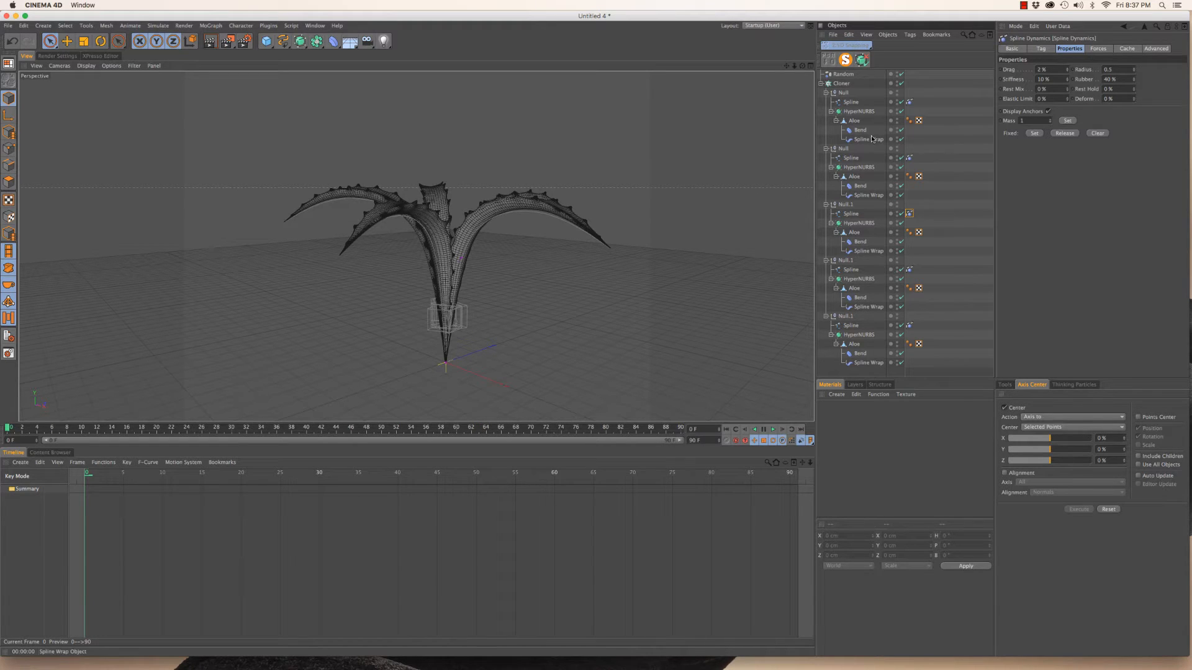
Keyframe the To value of all five Spline Wrap deformers at 100% on frame 40
click(870, 139)
shift+click(869, 195)
shift+click(872, 251)
shift+click(871, 307)
shift+click(869, 363)
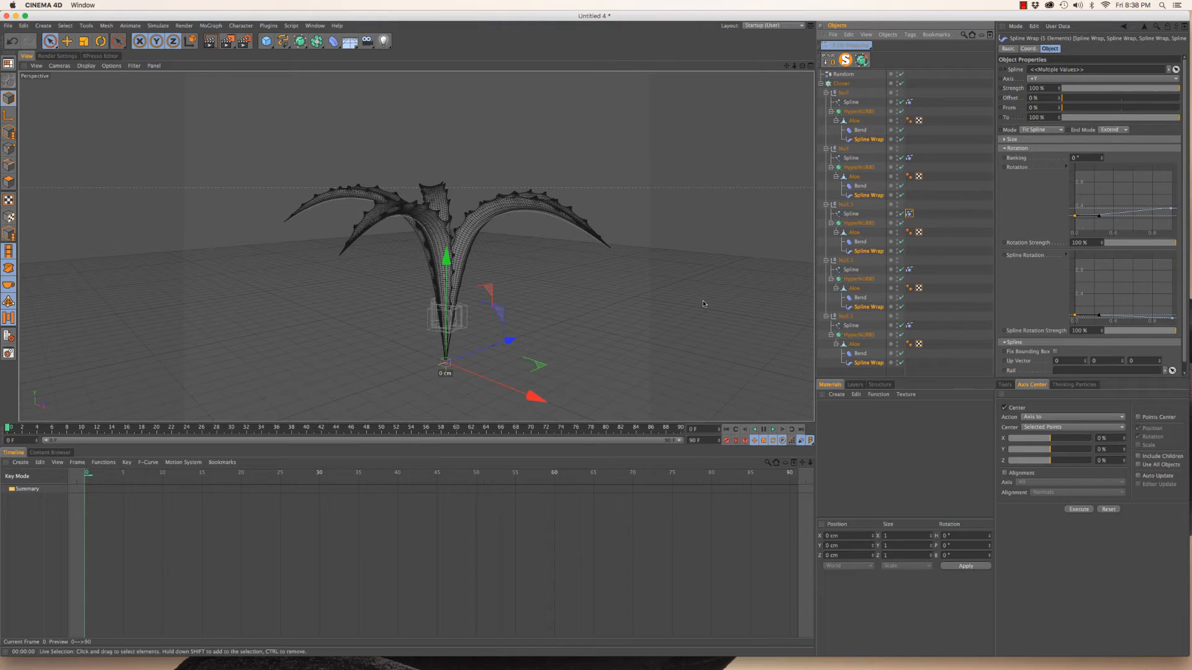
click(382, 430)
mouse_move(377, 429)
mouse_down()
mouse_move(96, 430)
mouse_move(244, 404)
mouse_move(381, 428)
mouse_up()
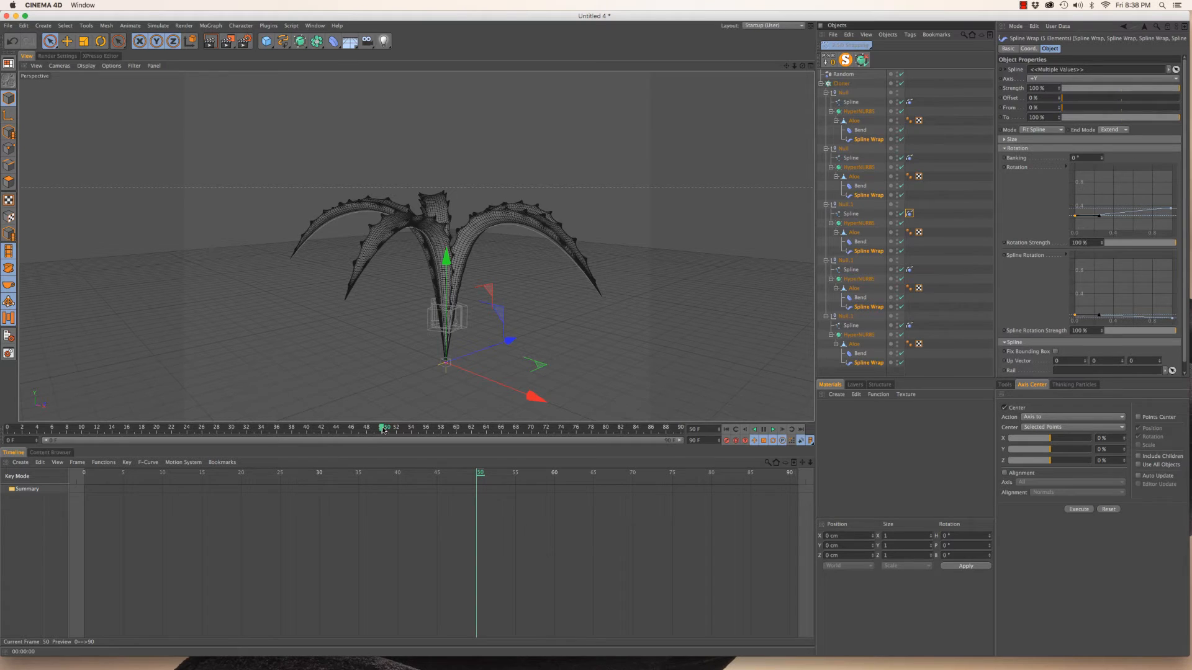
drag(383, 429, 306, 428)
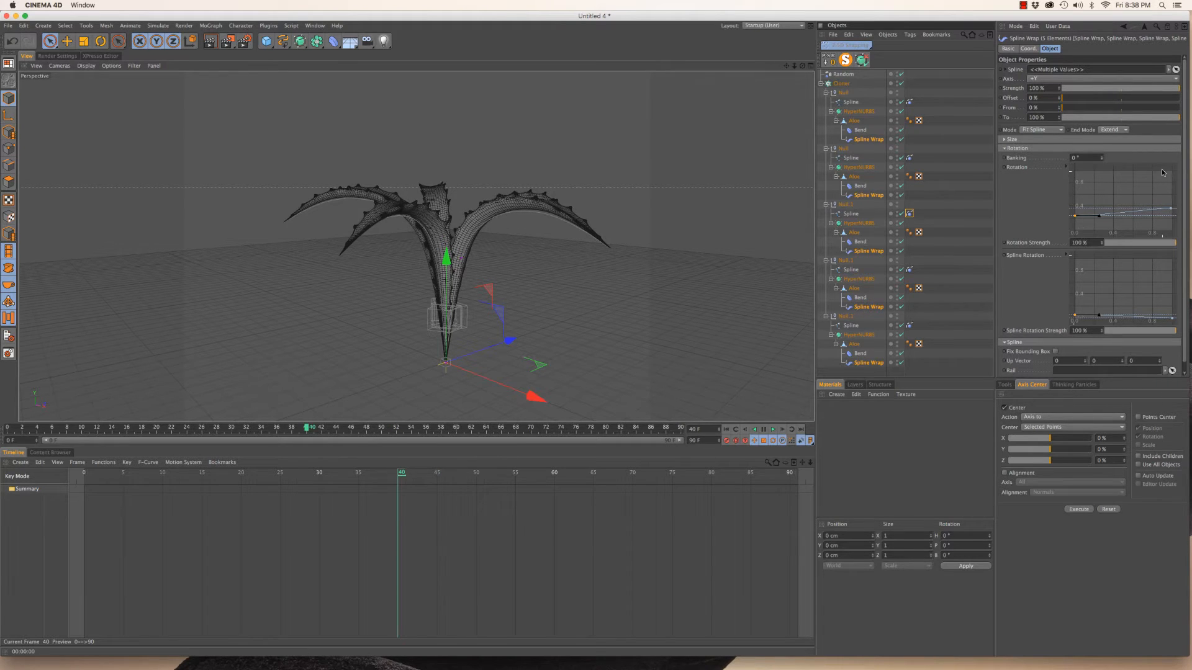
click(1000, 118)
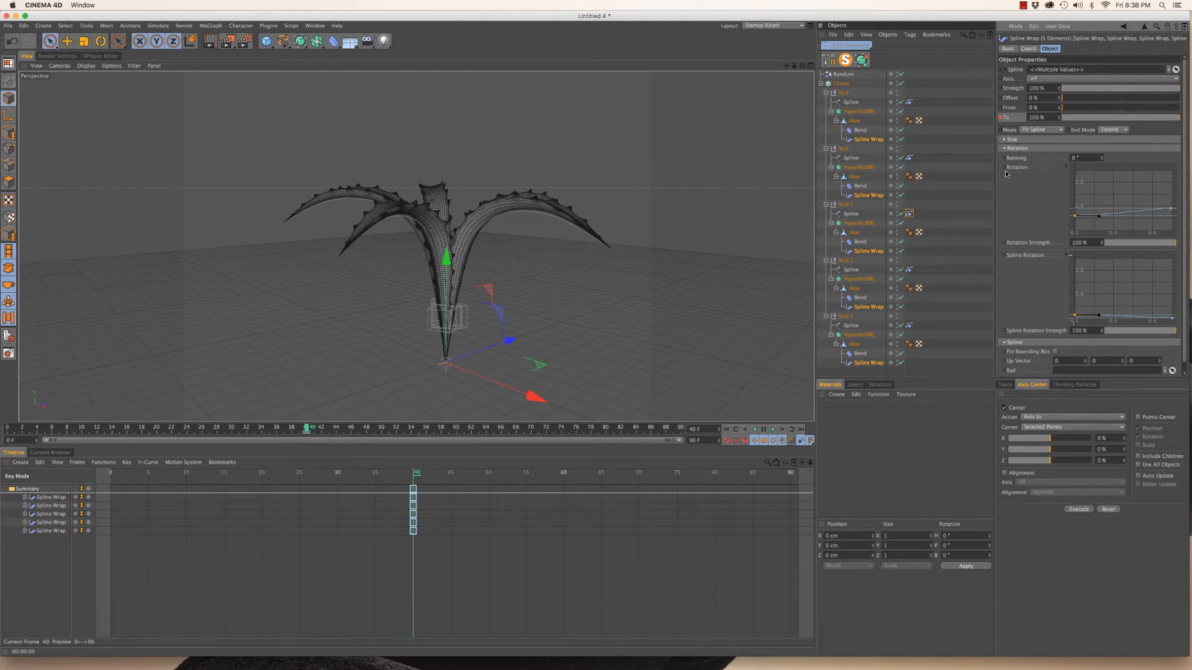
Keyframe the Size curve of the five Spline Wrap deformers on frame 40
scroll(1186, 178, down, 1)
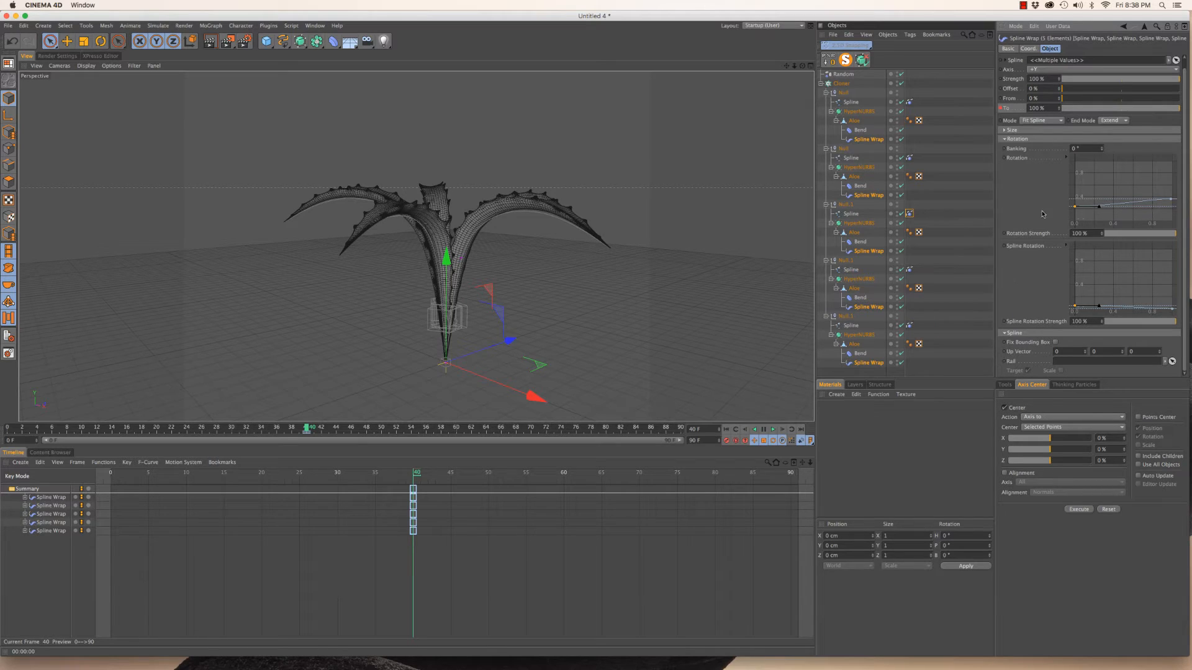
click(1005, 131)
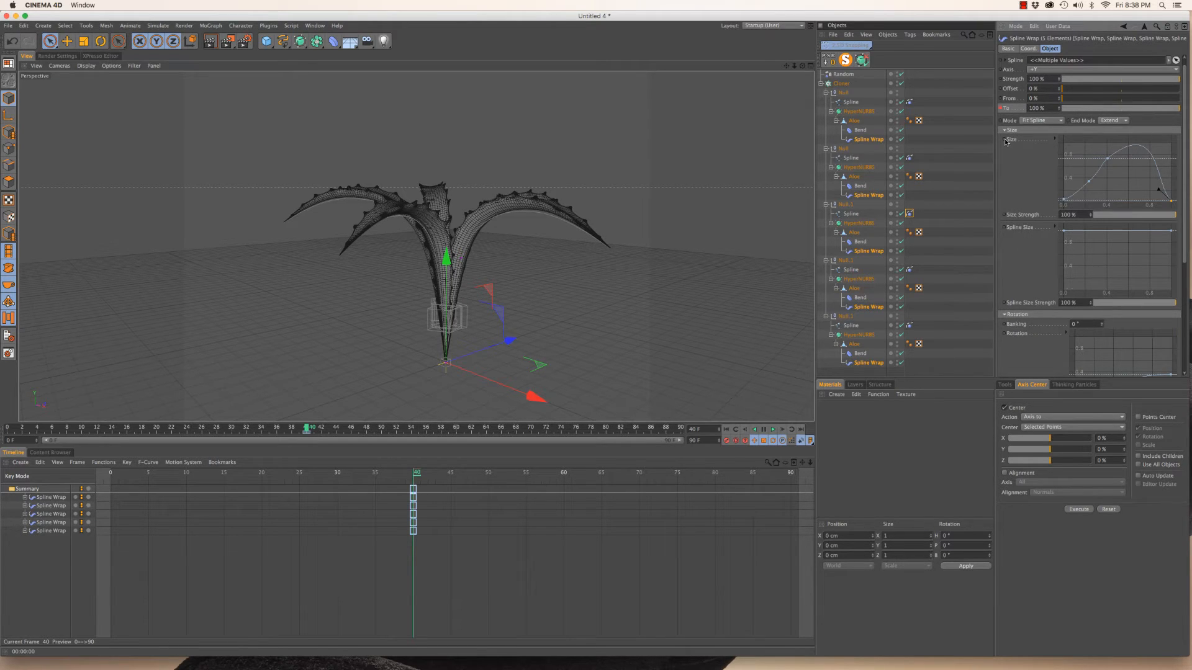
click(1006, 142)
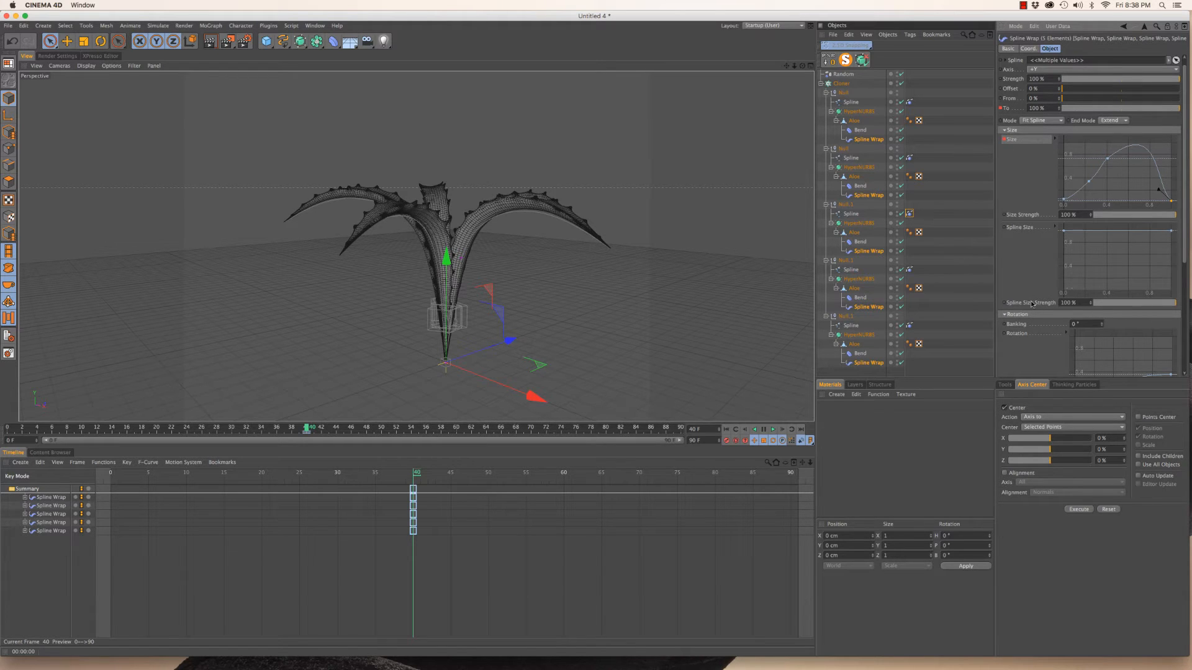
At frame 0, flatten the Size curve of the five Spline Wrap deformers to shrink the leaves to thin strands
mouse_move(1185, 238)
mouse_down()
mouse_move(1184, 355)
mouse_move(1189, 227)
mouse_up()
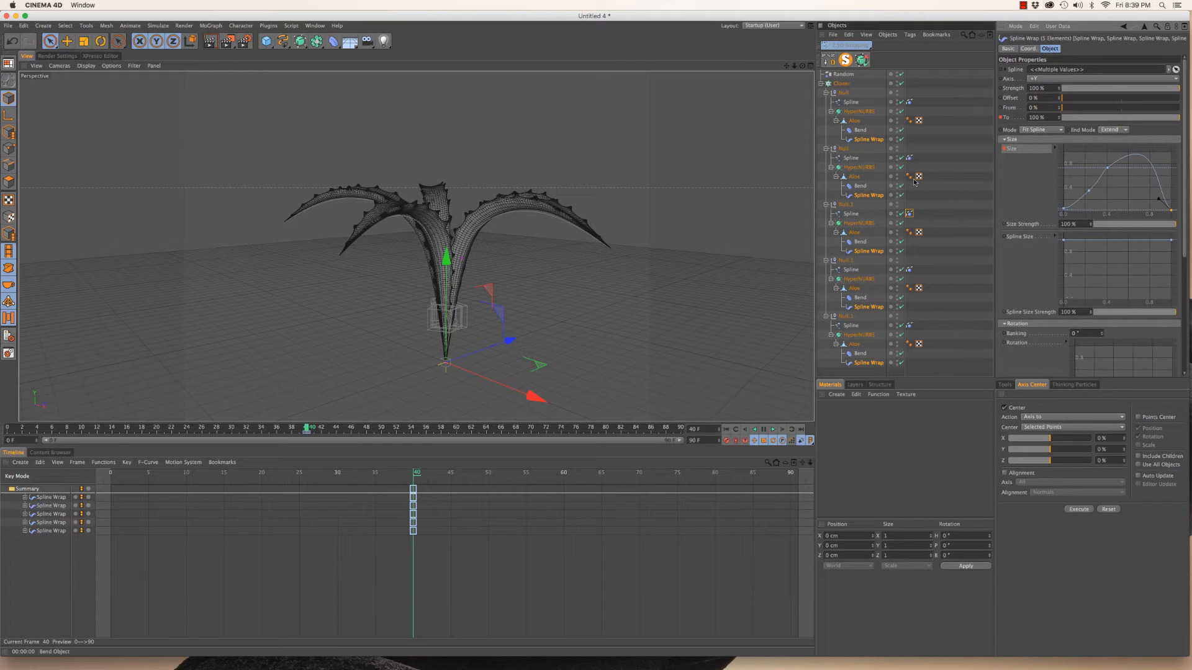
click(60, 429)
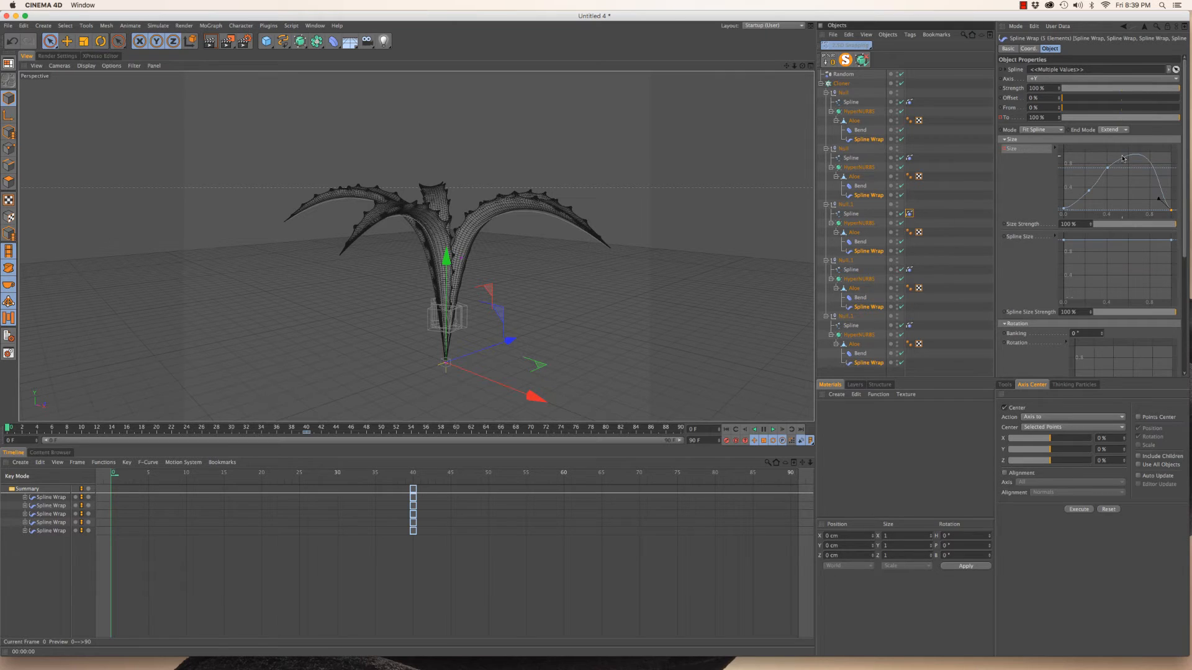
drag(1108, 168, 1154, 209)
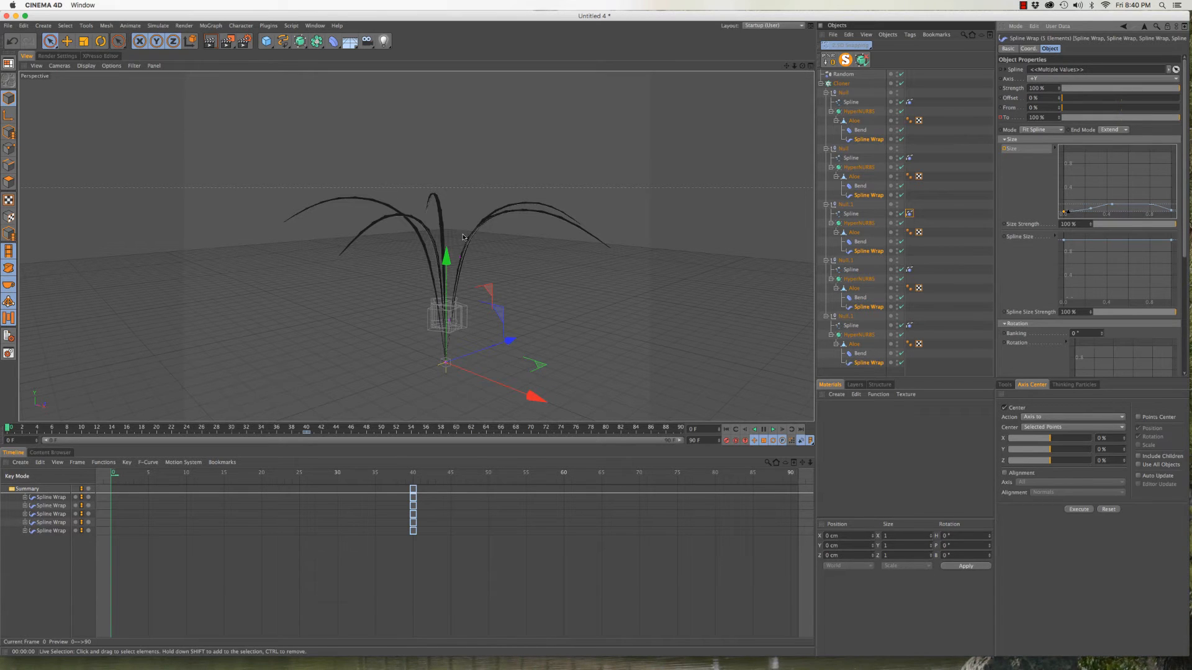
Set the Spline Wraps' To value to 0% and keyframe both To and Size at frame 0
alt+drag(463, 239, 406, 181)
scroll(433, 310, up, 5)
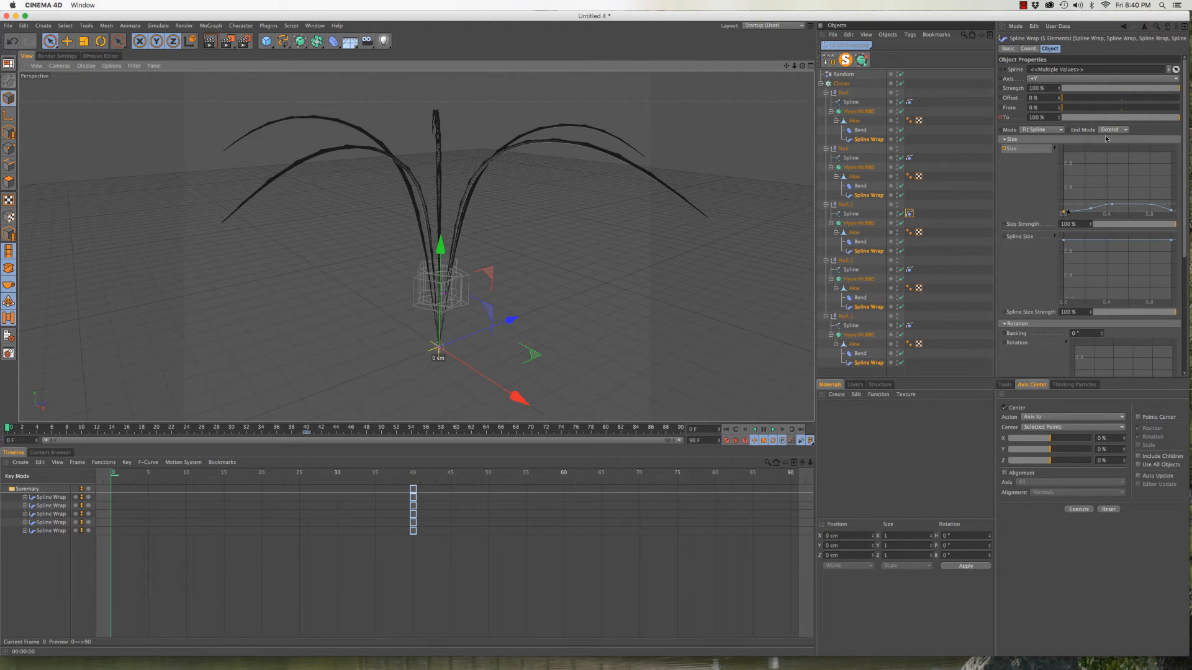
drag(1162, 119, 1081, 117)
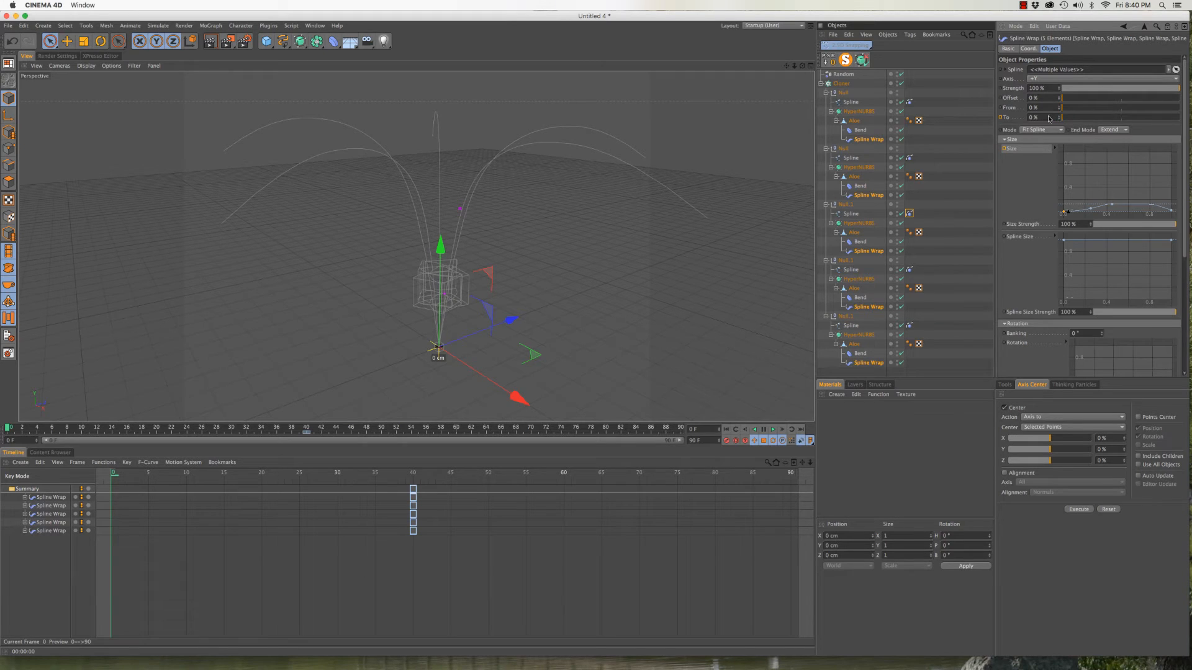
ctrl+click(1001, 118)
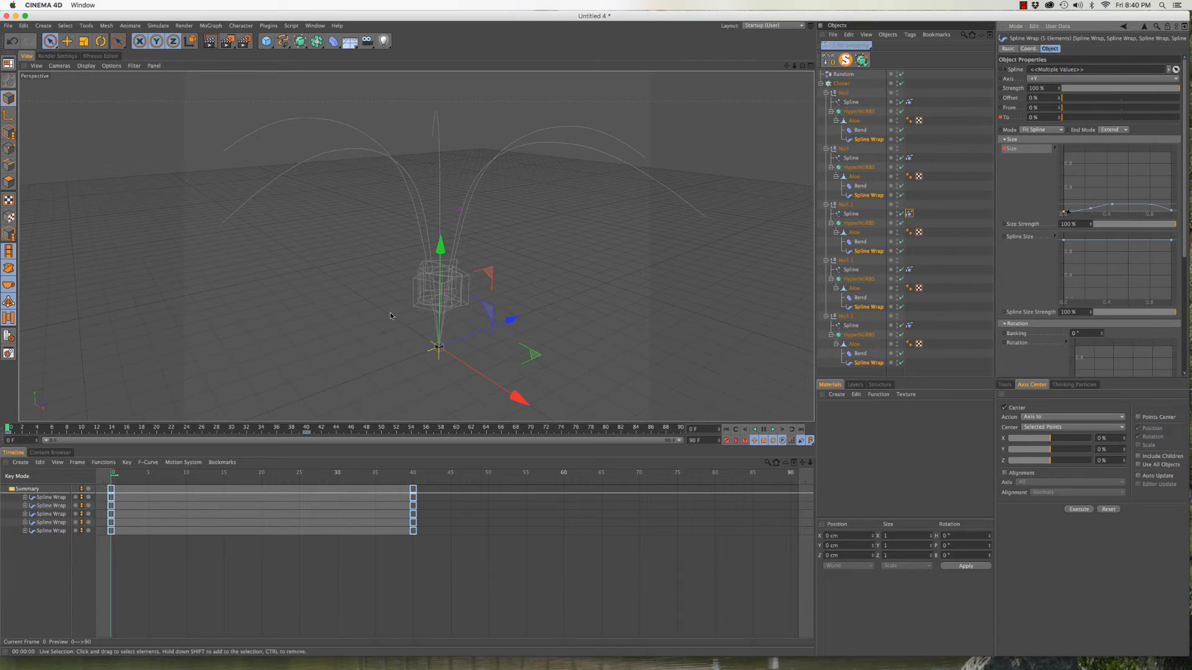
Play and scrub the leaf growth animation from frame 0, viewing the plant from another angle
key(F8)
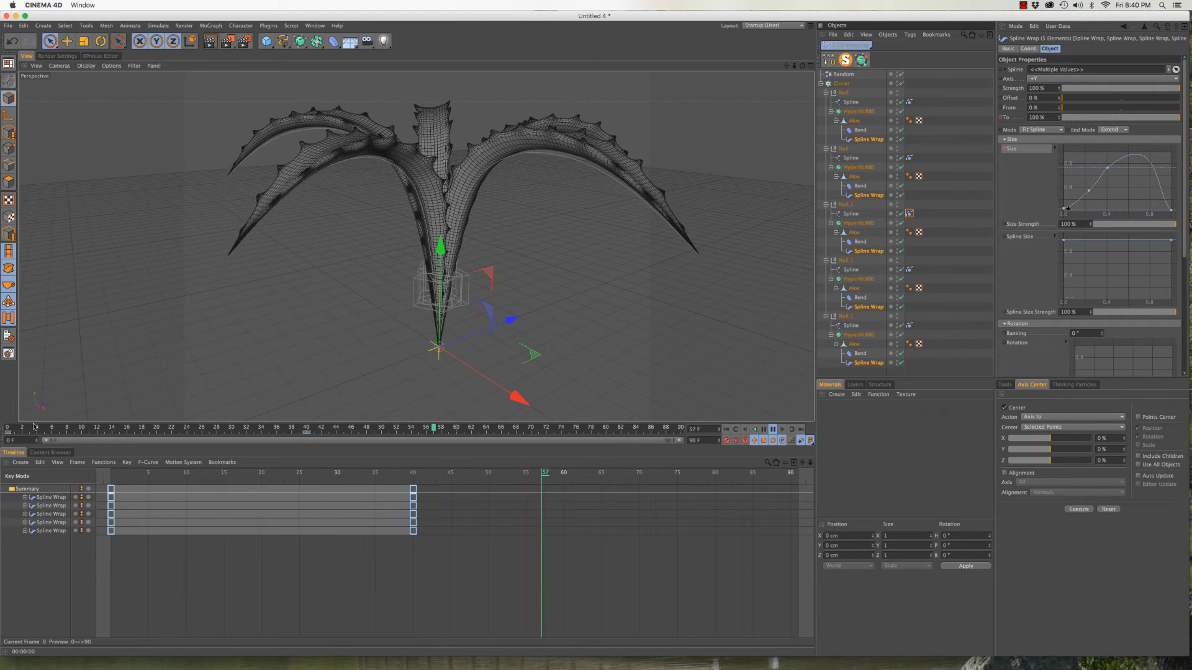
click(5, 428)
drag(29, 426, 99, 420)
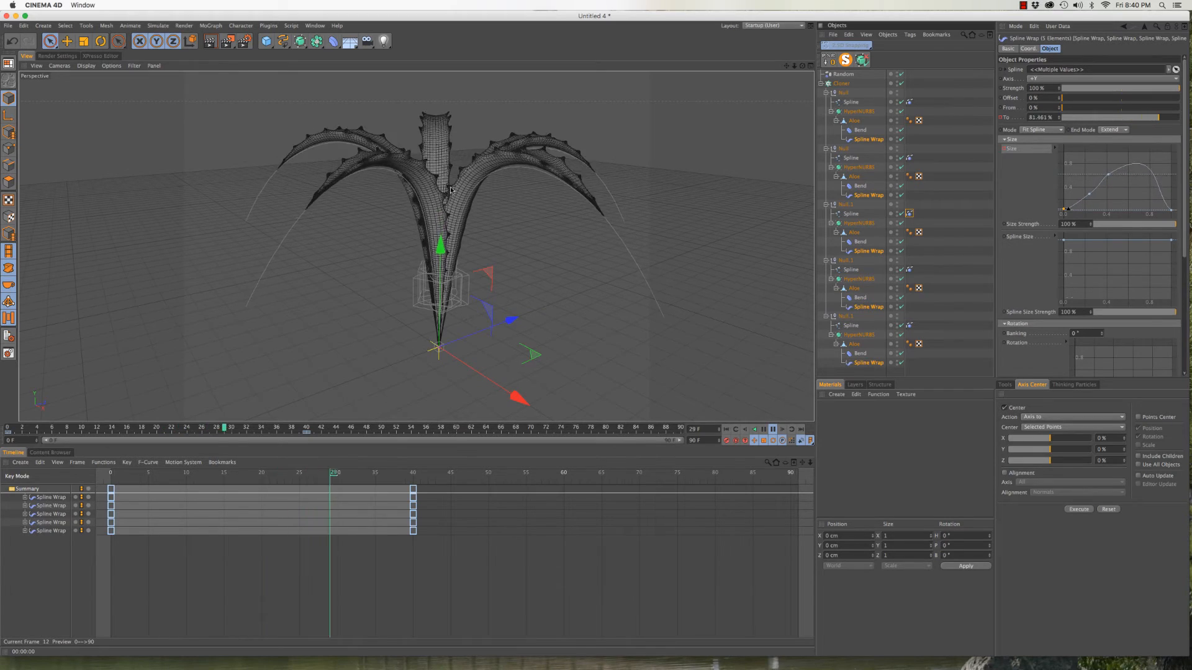
key(F8)
alt+drag(449, 178, 592, 213)
Set the Random effector's Time Offset to 10 frames to stagger the growth of the leaves
click(845, 75)
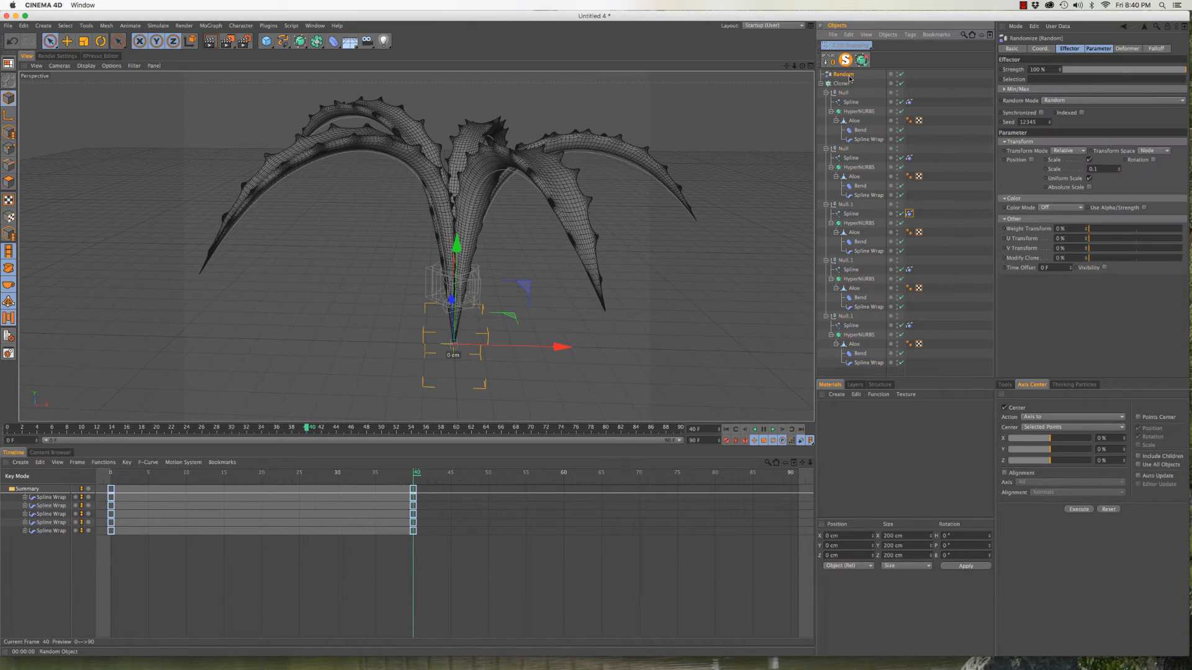
click(1045, 267)
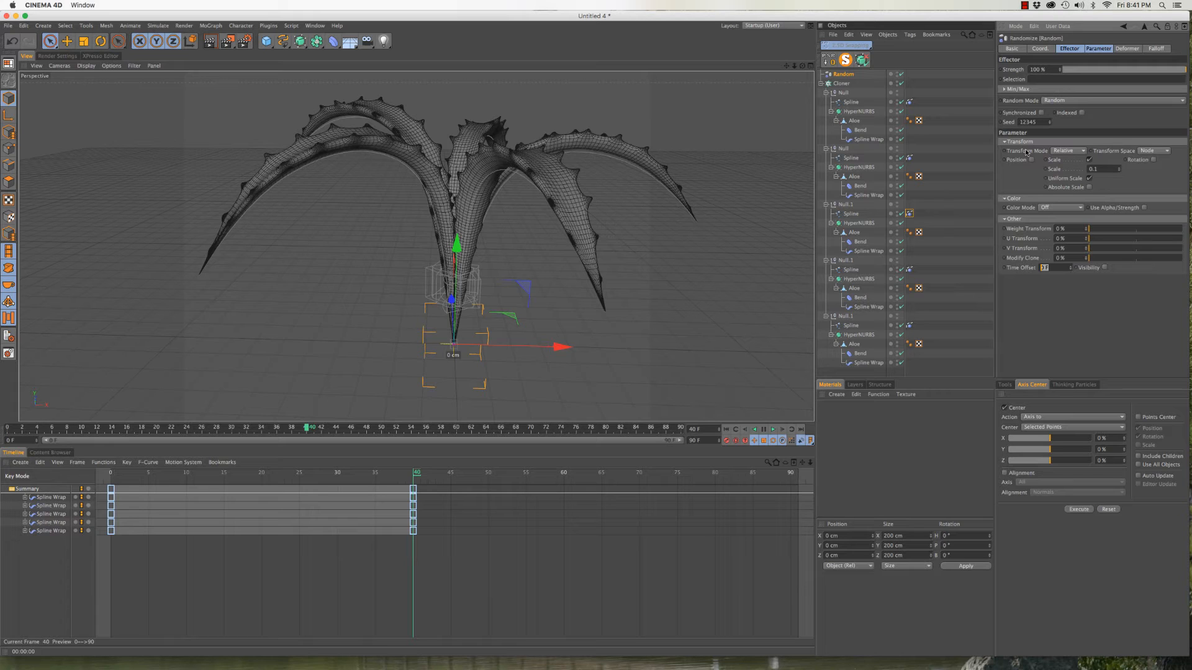
text(10)
key(Return)
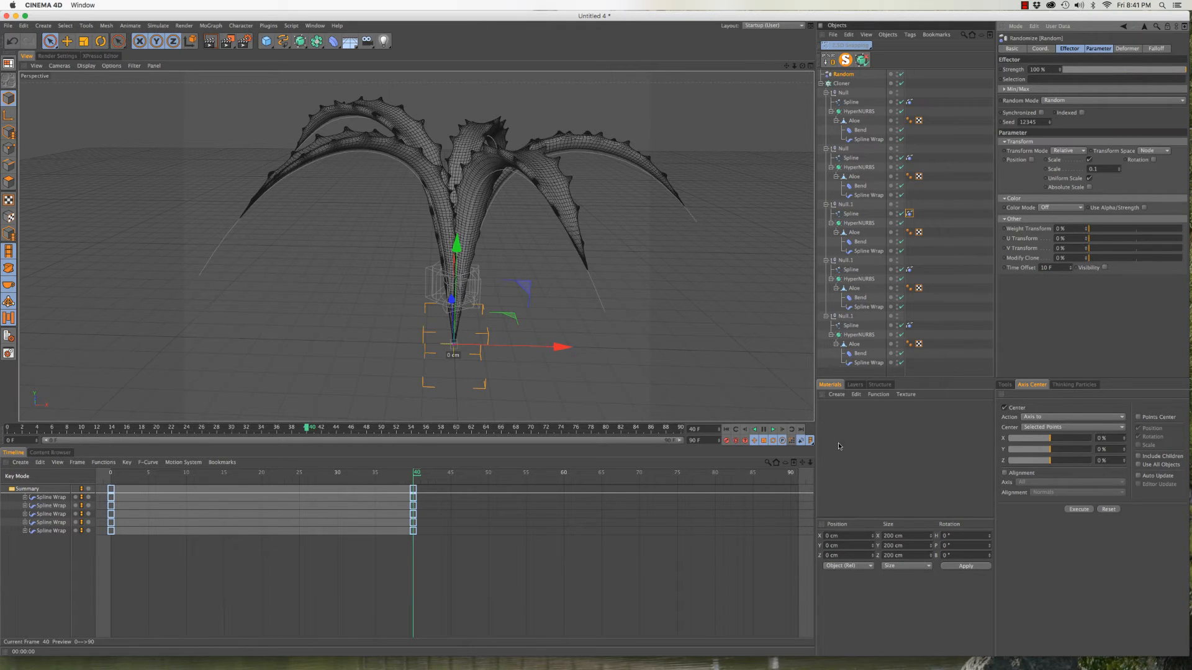
Extend the project length to 120 frames and expand the preview range to cover all of it
click(694, 440)
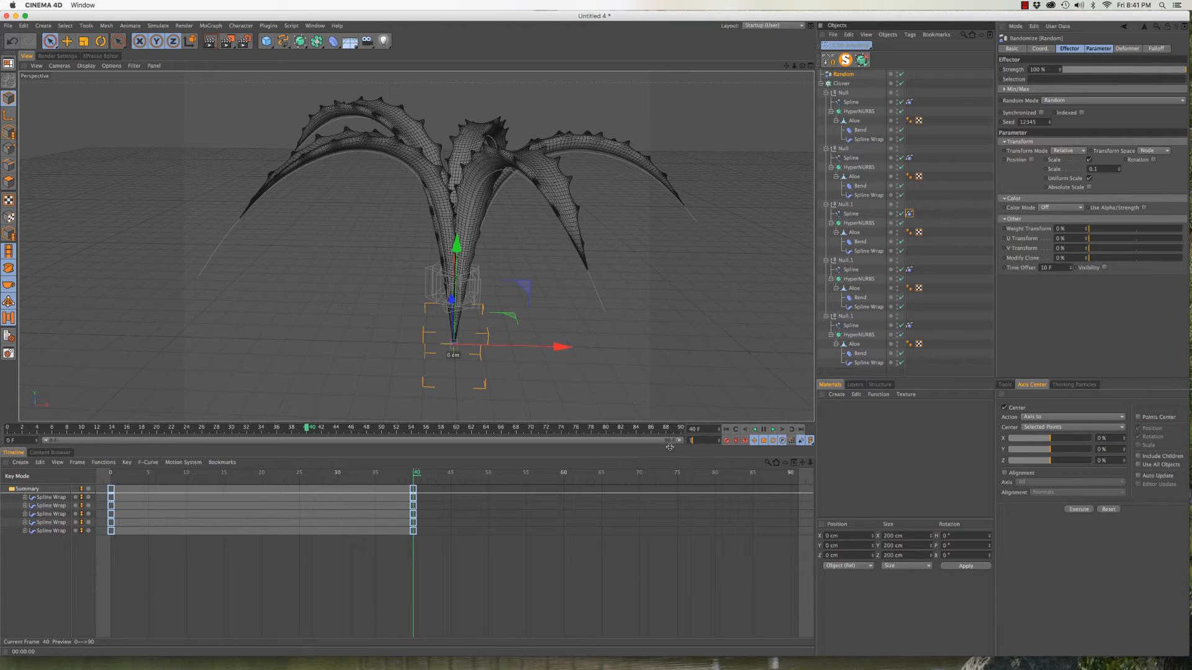
key(Return)
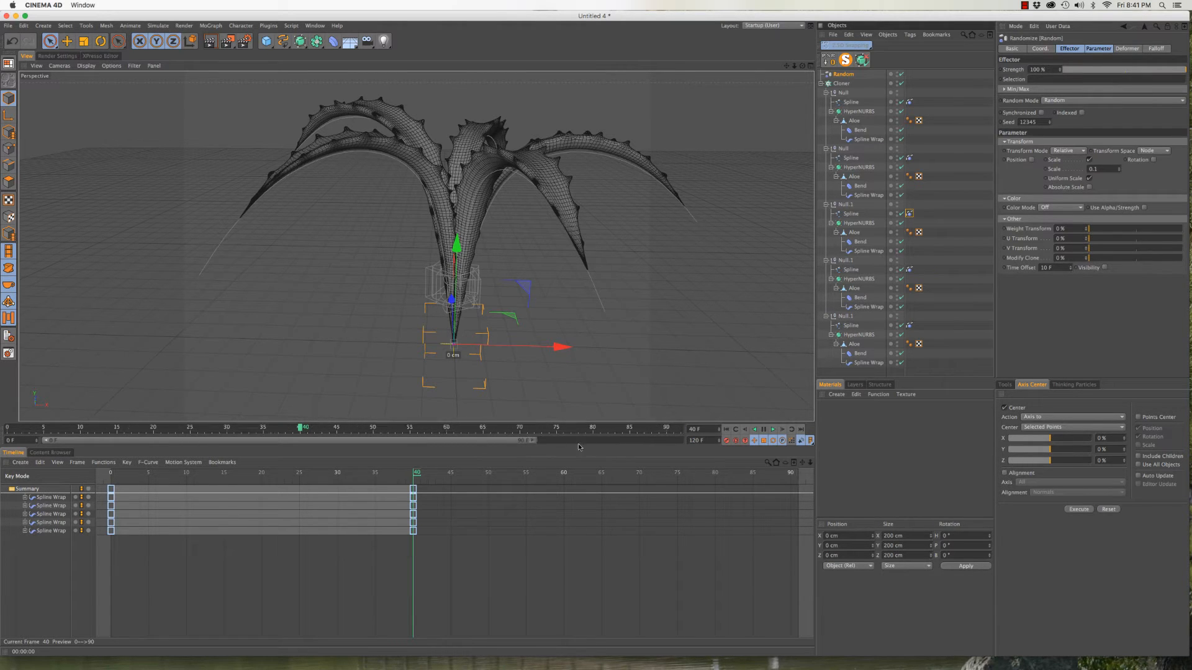
double_click(547, 444)
Play the staggered growth animation from frame 0 and stop it at frame 30
click(10, 430)
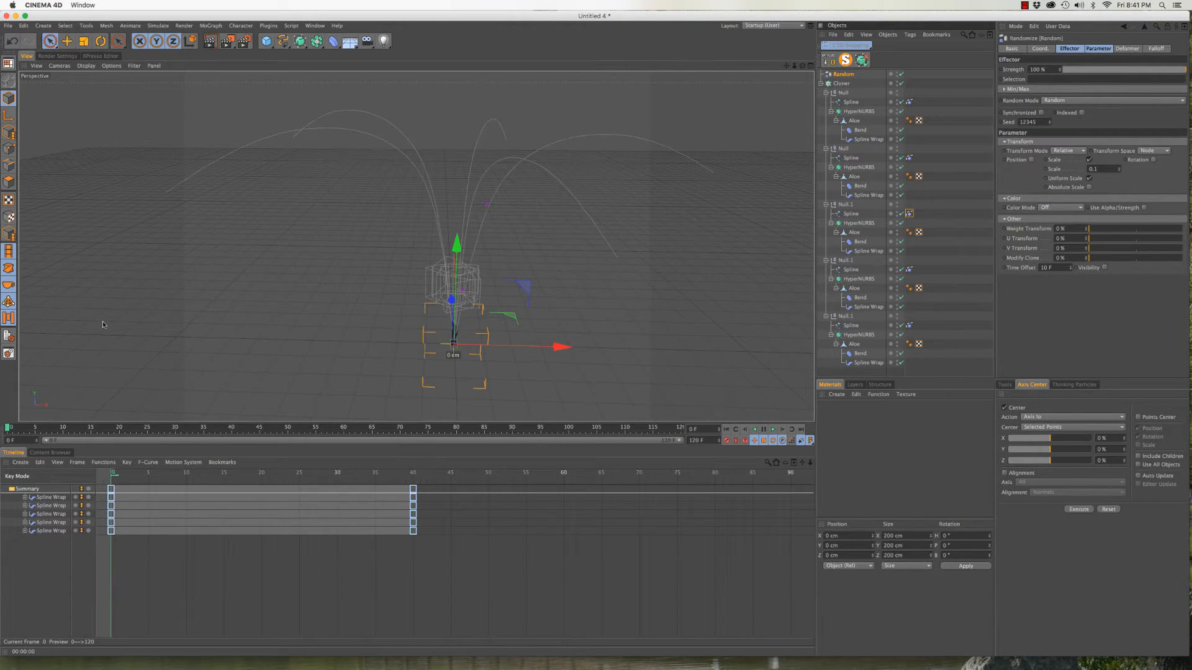
key(F8)
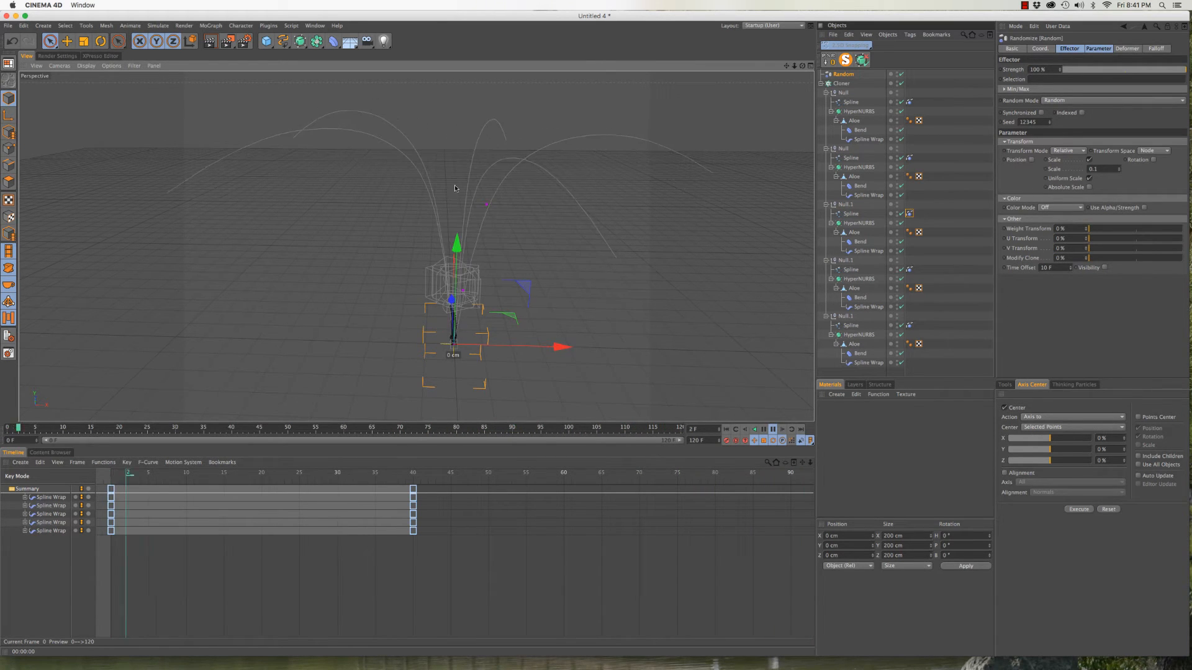
click(772, 429)
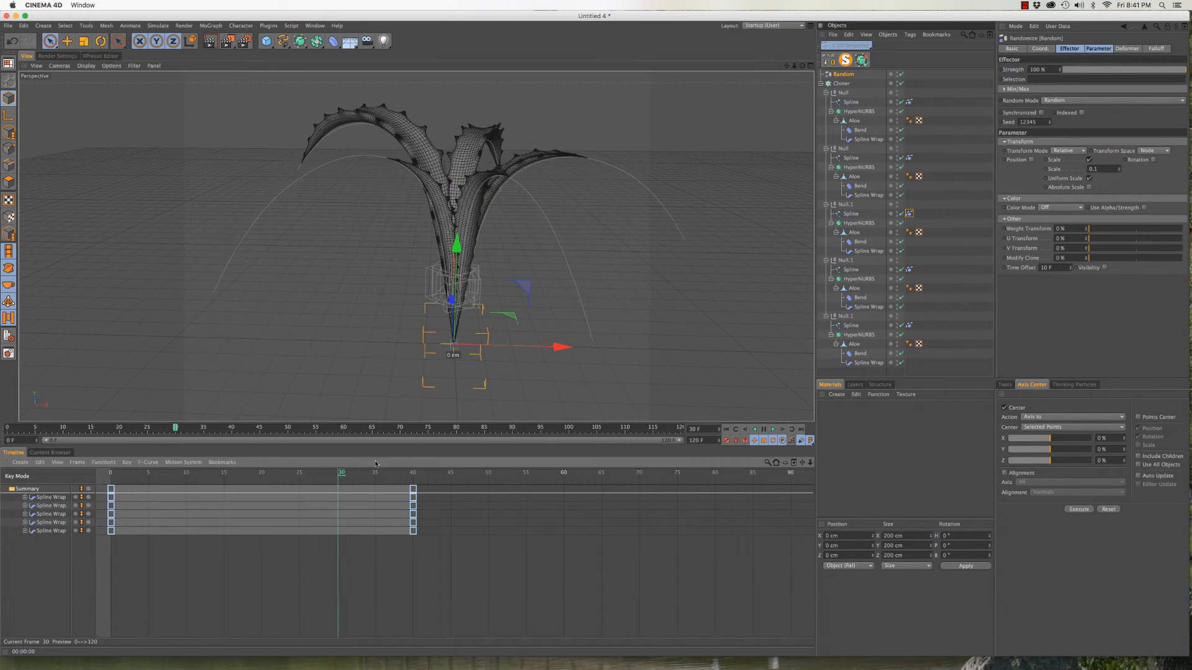
Inspect the Forces settings of the fourth leaf's Spline Dynamics, then scrub and play the growth through to frame 85
click(909, 270)
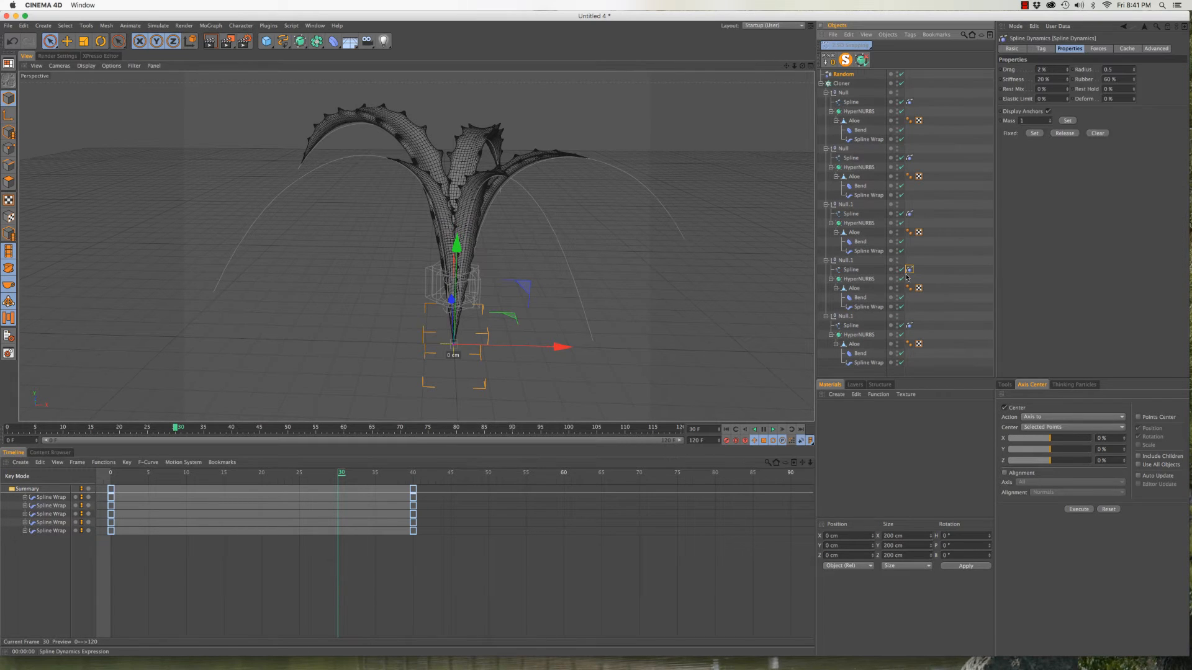
click(1097, 49)
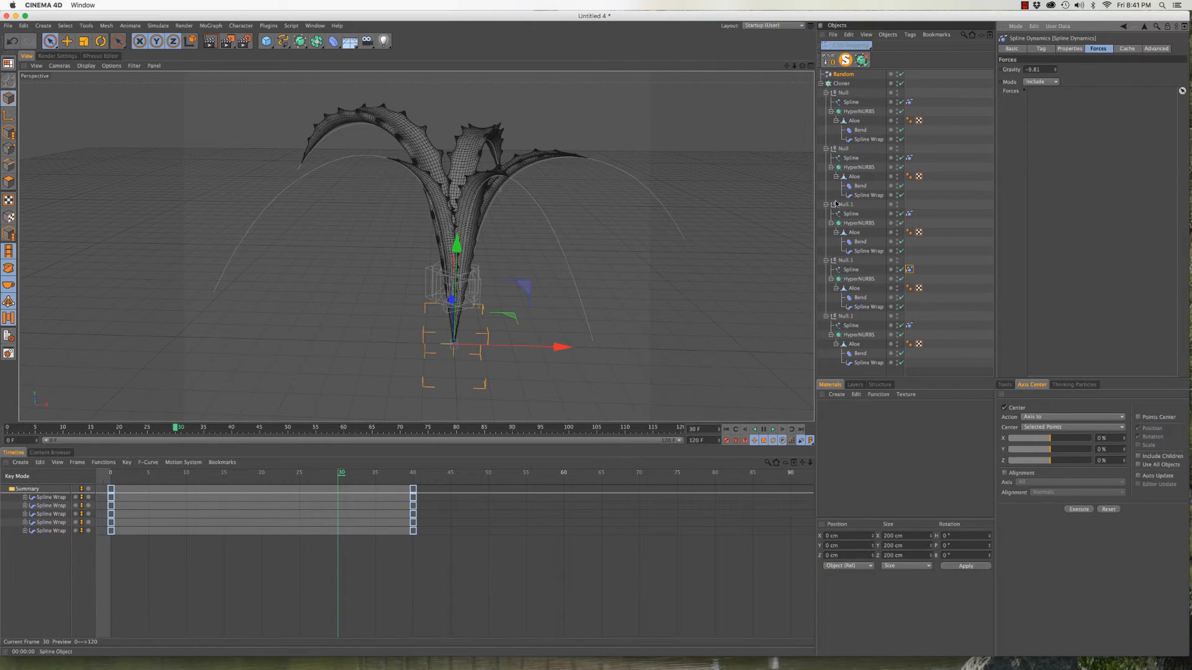
click(121, 429)
drag(121, 430, 184, 412)
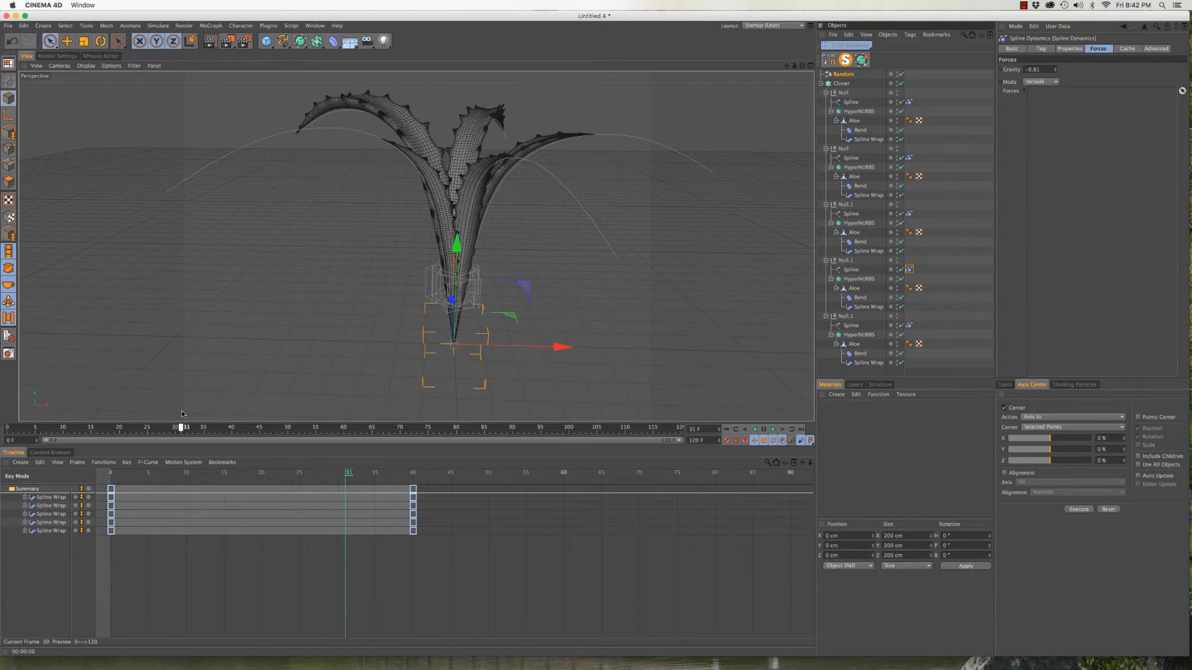
drag(206, 412, 268, 414)
key(F8)
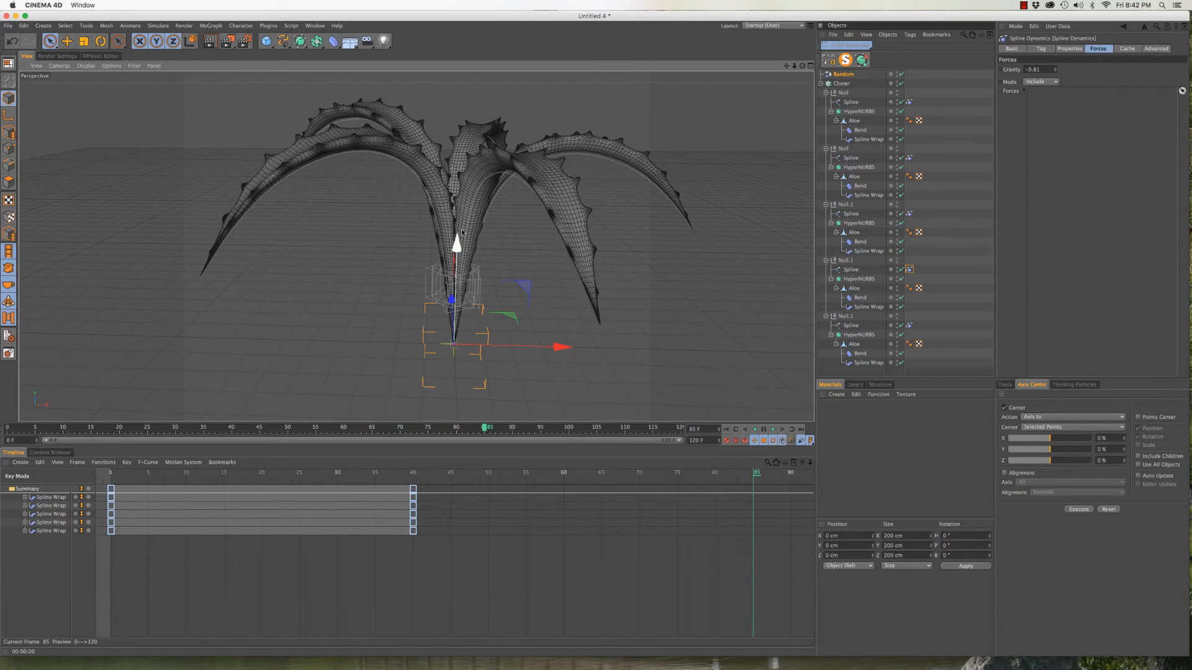
Frame the whole plant at frame 85 and render a preview in the viewport
alt+drag(460, 233, 463, 231)
alt+right_drag(463, 232, 437, 238)
alt+middle_drag(436, 239, 437, 256)
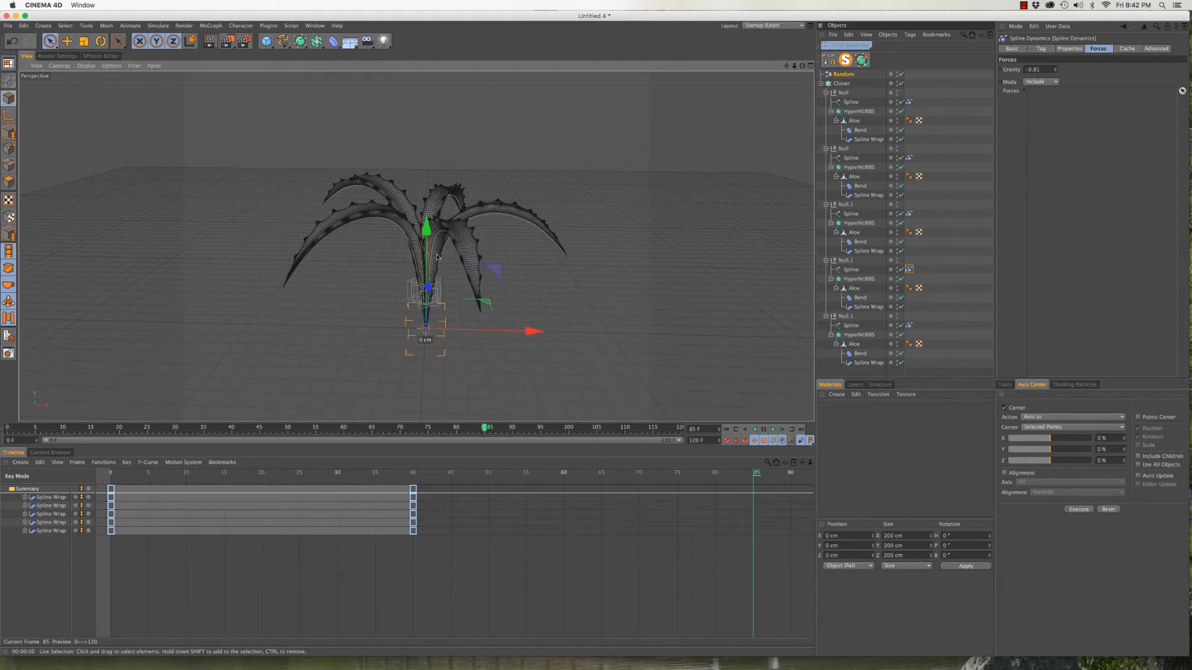
key(super+r)
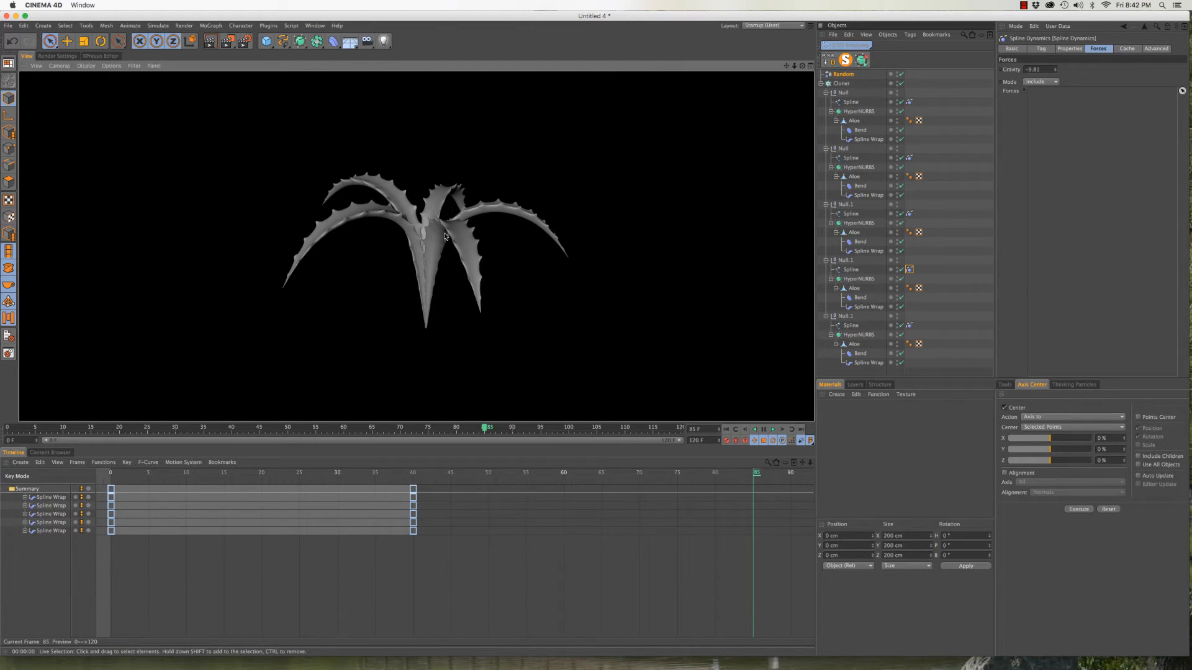
alt+drag(407, 262, 456, 242)
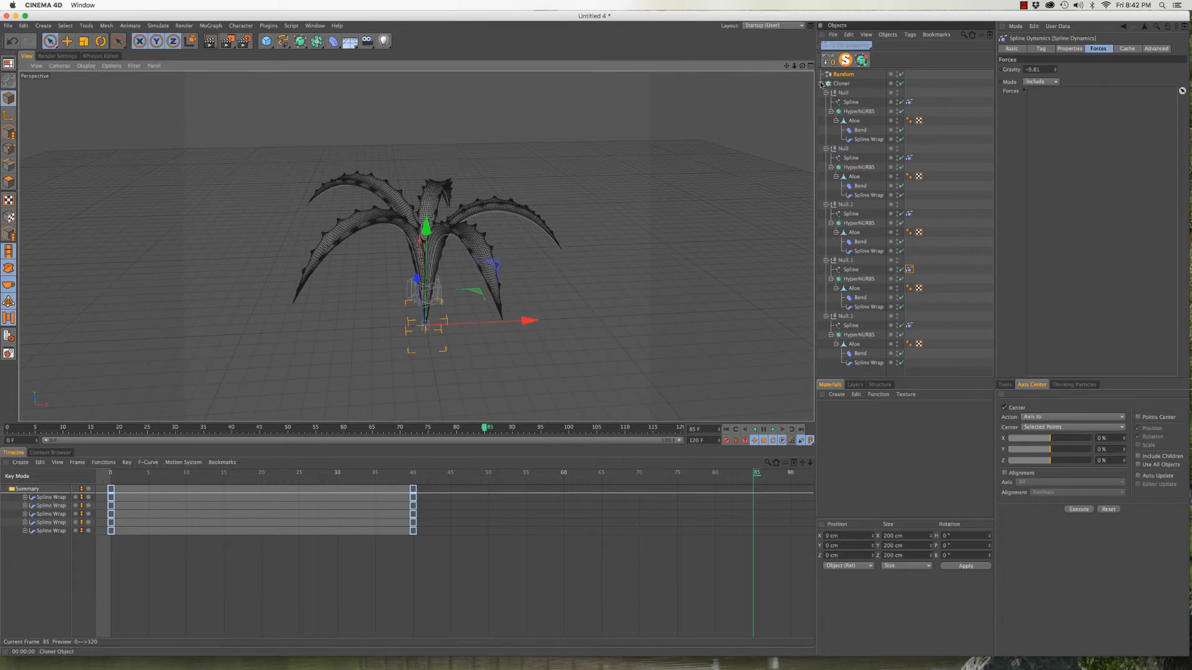
Collapse the five leaf groups under the Cloner
click(825, 92)
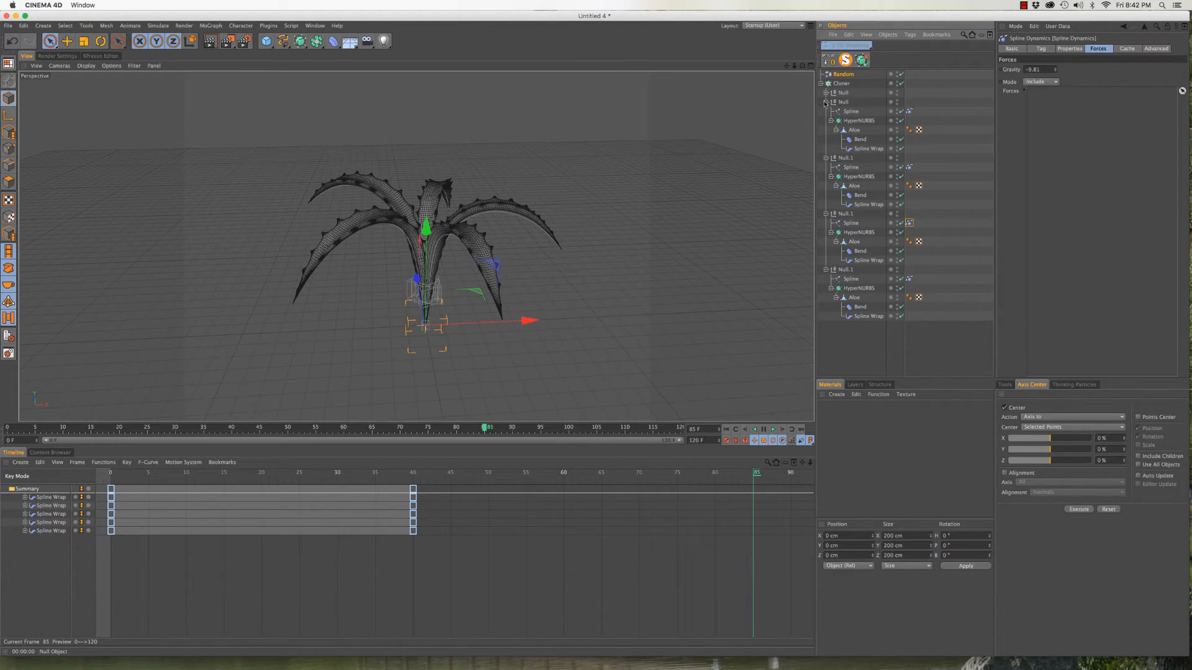
click(825, 101)
click(826, 112)
click(825, 120)
click(826, 130)
Expand the first leaf's Null group and isolate it in the viewport
click(826, 92)
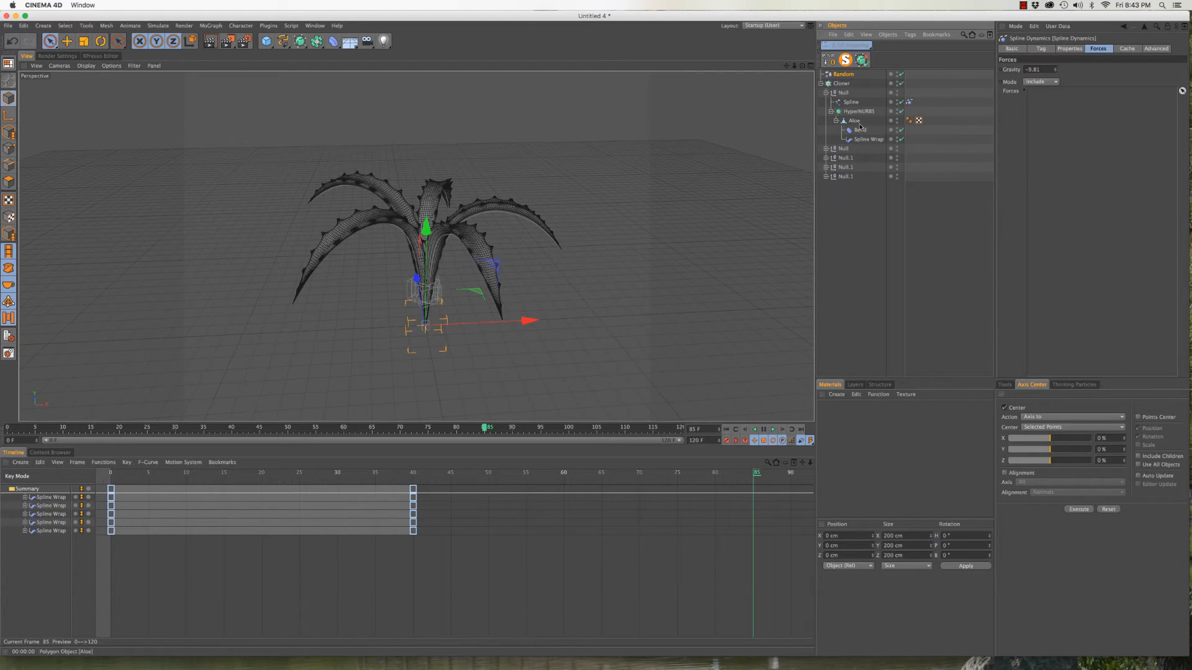
click(842, 93)
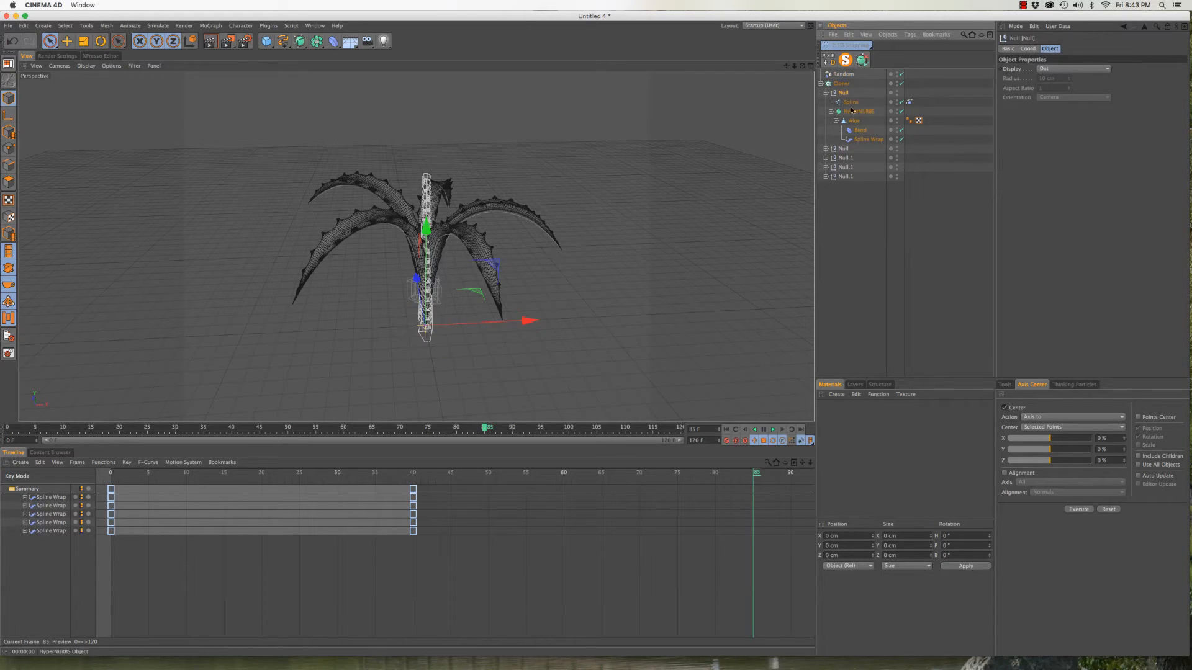
click(844, 60)
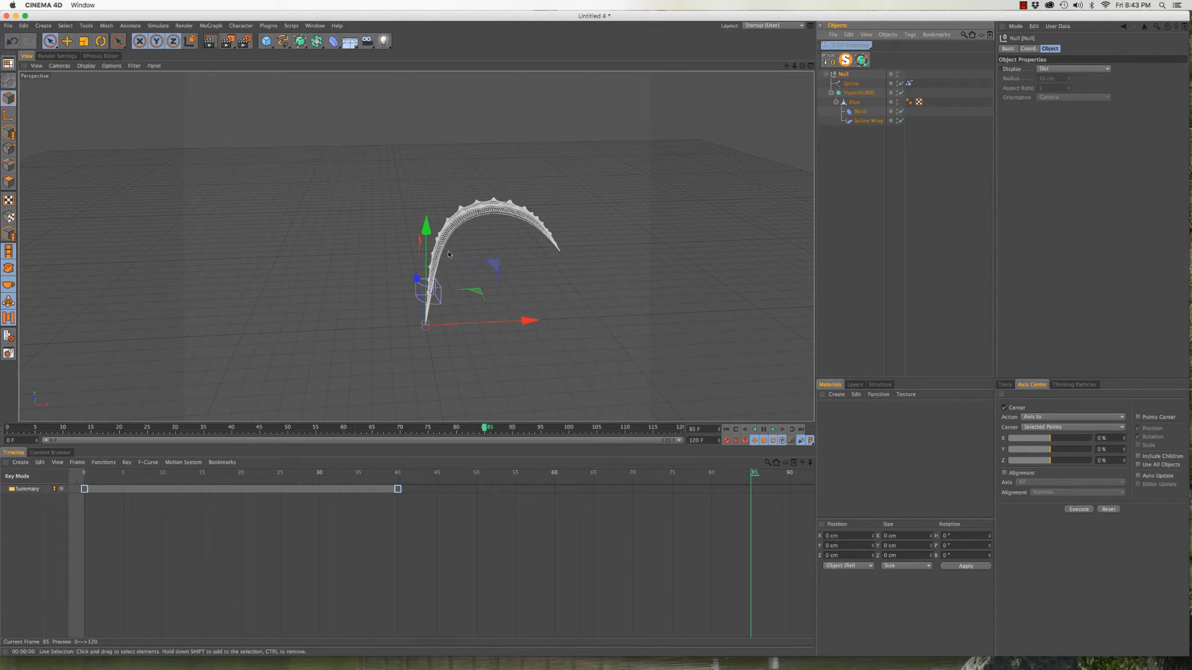
Create a new material and apply it to the Aloe object
alt+drag(452, 253, 465, 254)
scroll(471, 255, up, 5)
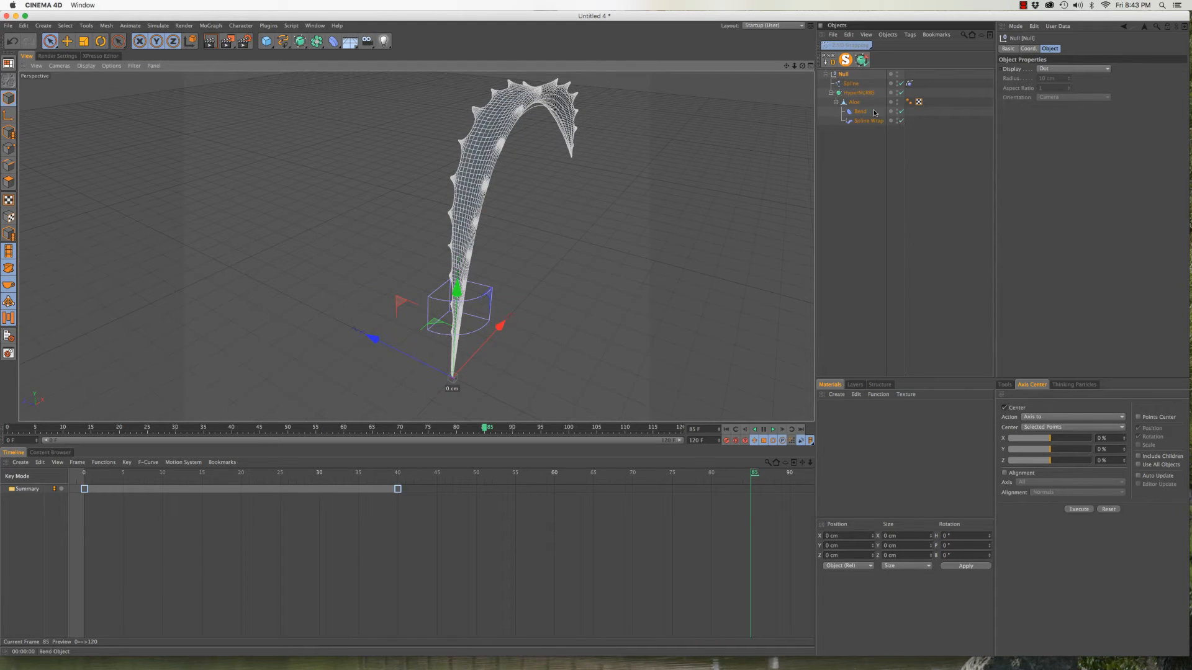
double_click(845, 441)
mouse_move(867, 97)
mouse_down()
mouse_move(865, 115)
mouse_move(860, 102)
mouse_up()
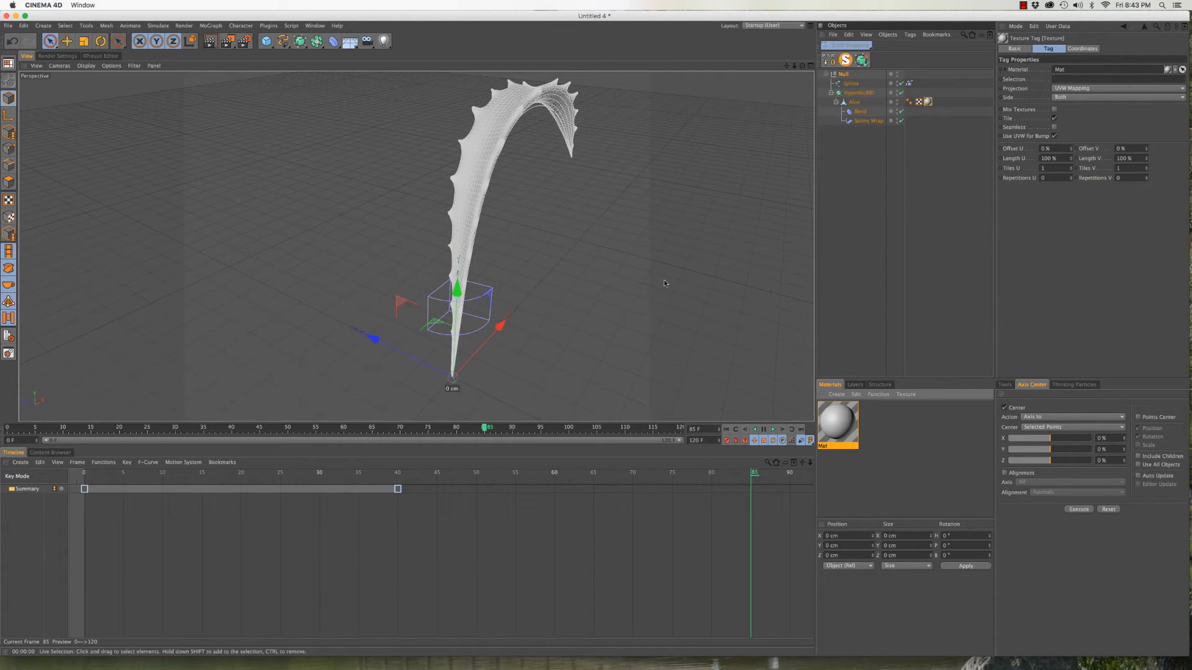
alt+drag(468, 190, 575, 200)
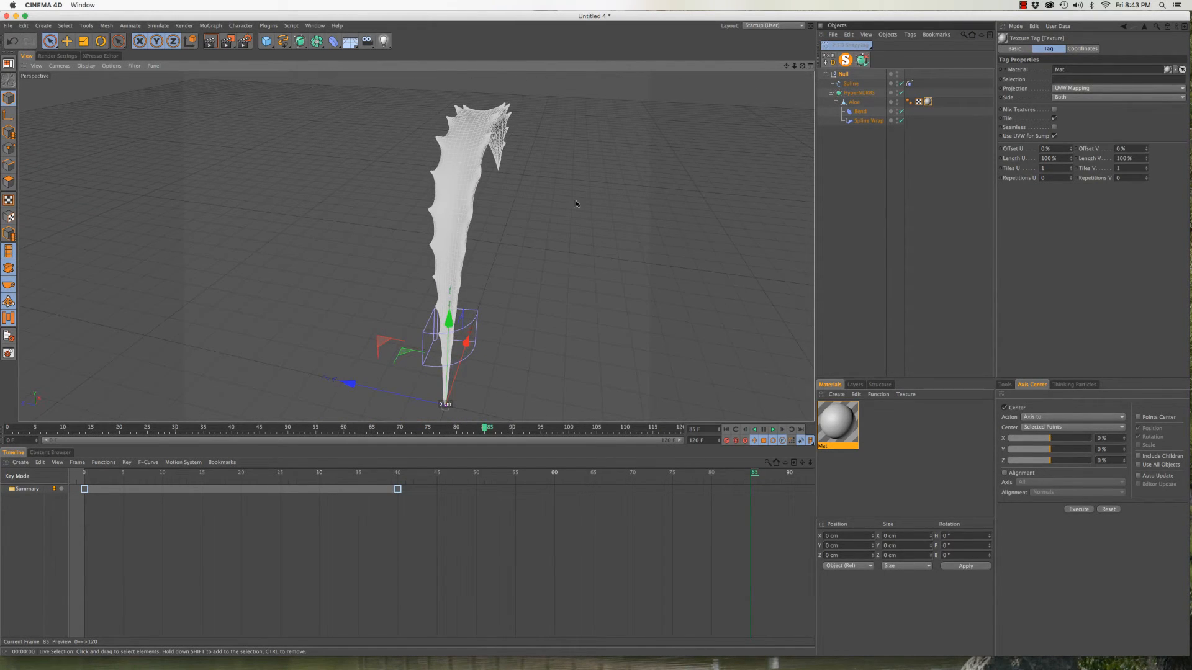
Load a Layer shader as the texture of the new material's Color channel and open the shader's properties
double_click(834, 422)
drag(309, 64, 724, 79)
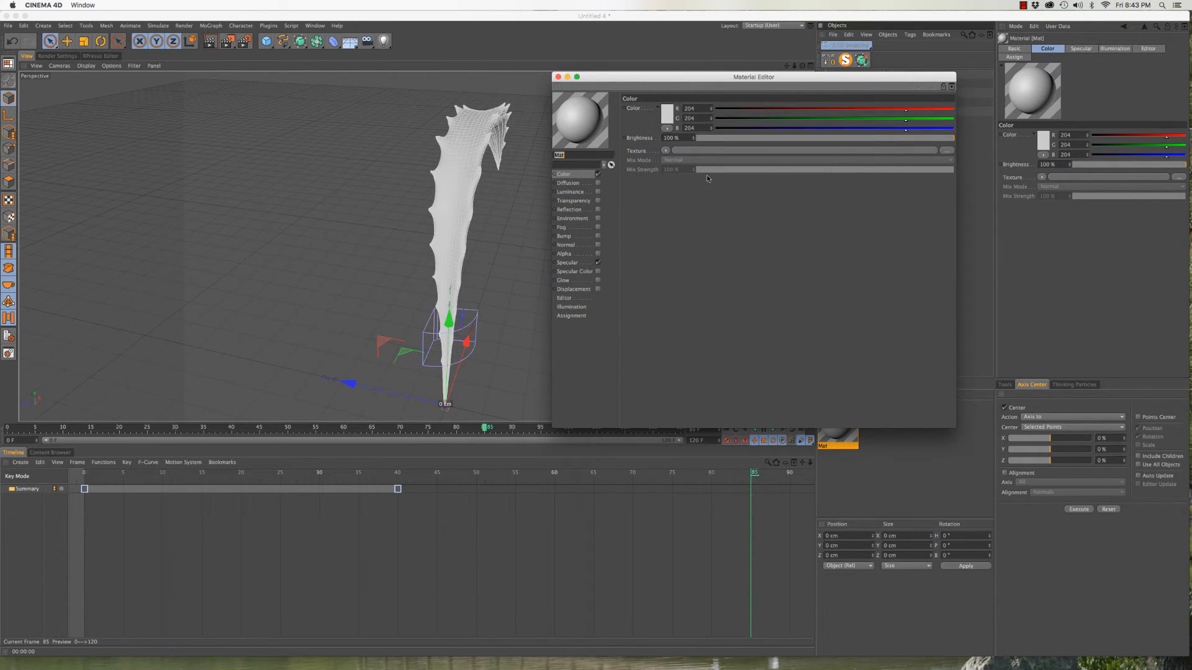
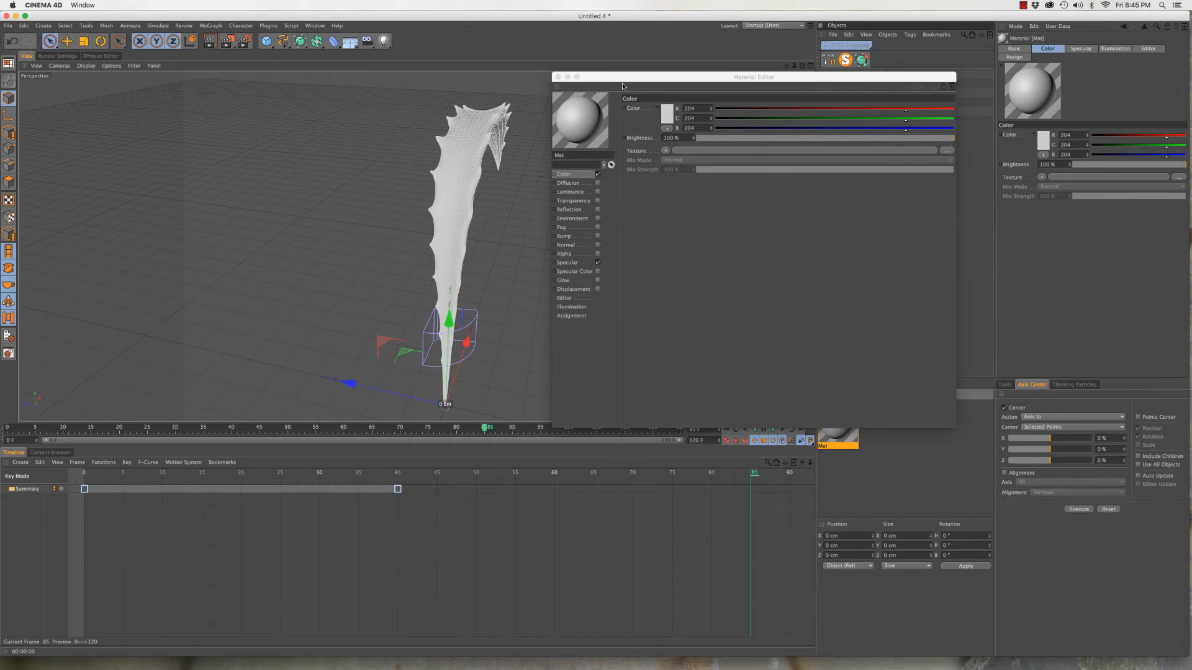
drag(599, 77, 645, 69)
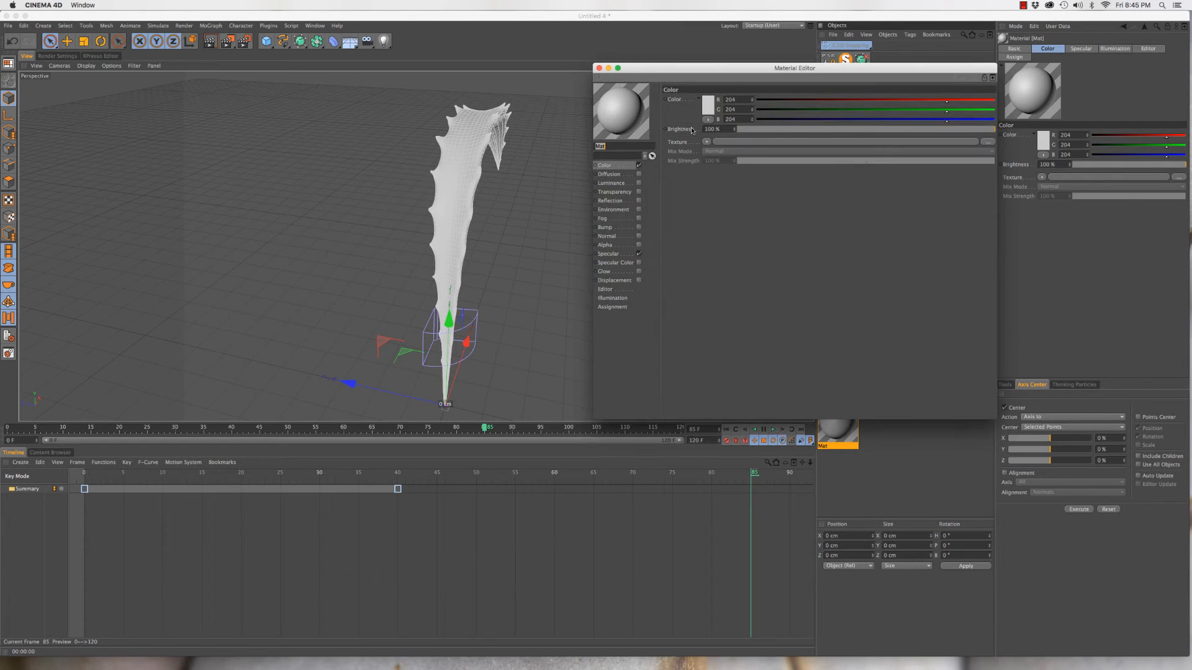
click(708, 142)
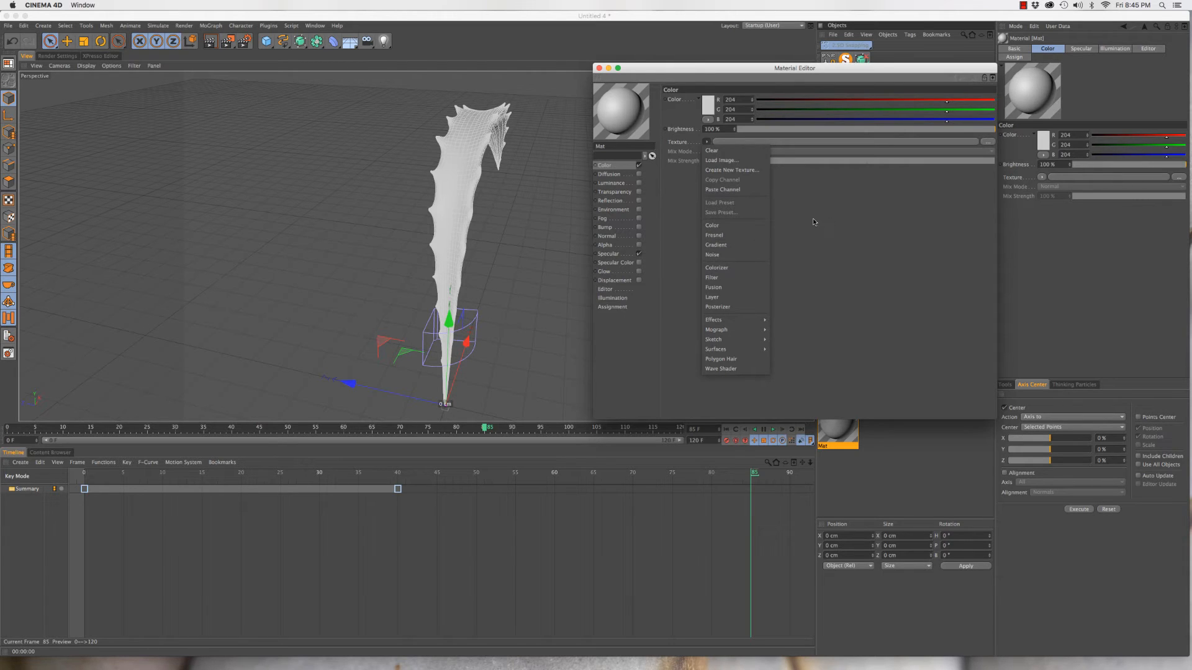
click(734, 299)
click(707, 142)
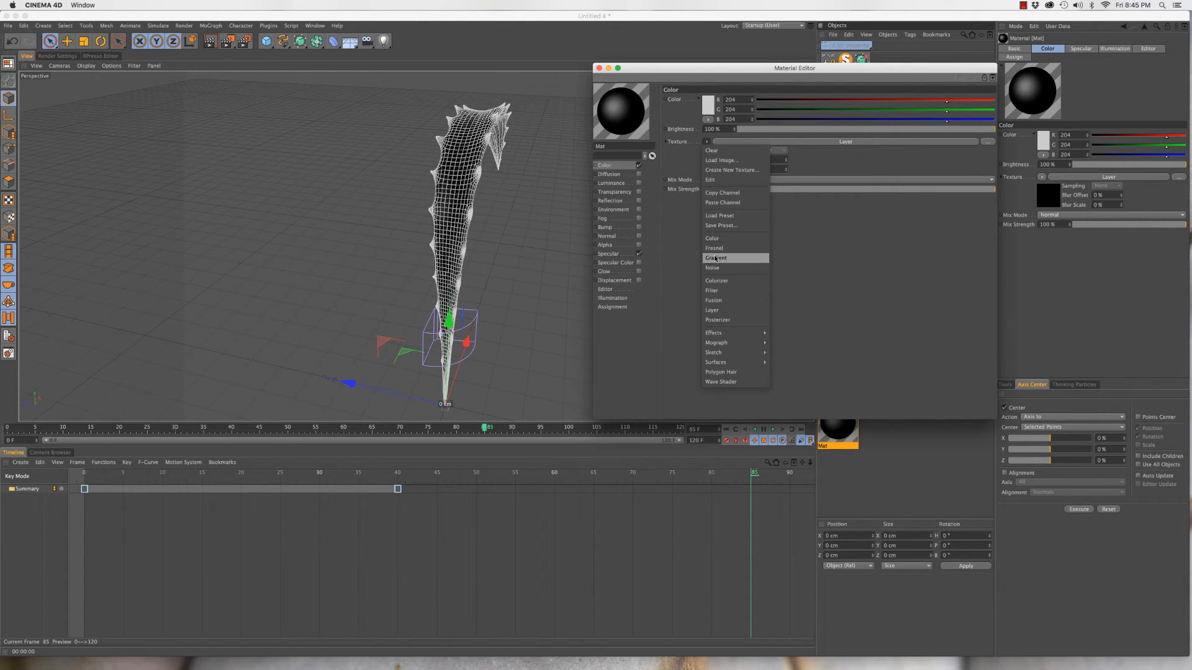
click(727, 310)
click(721, 162)
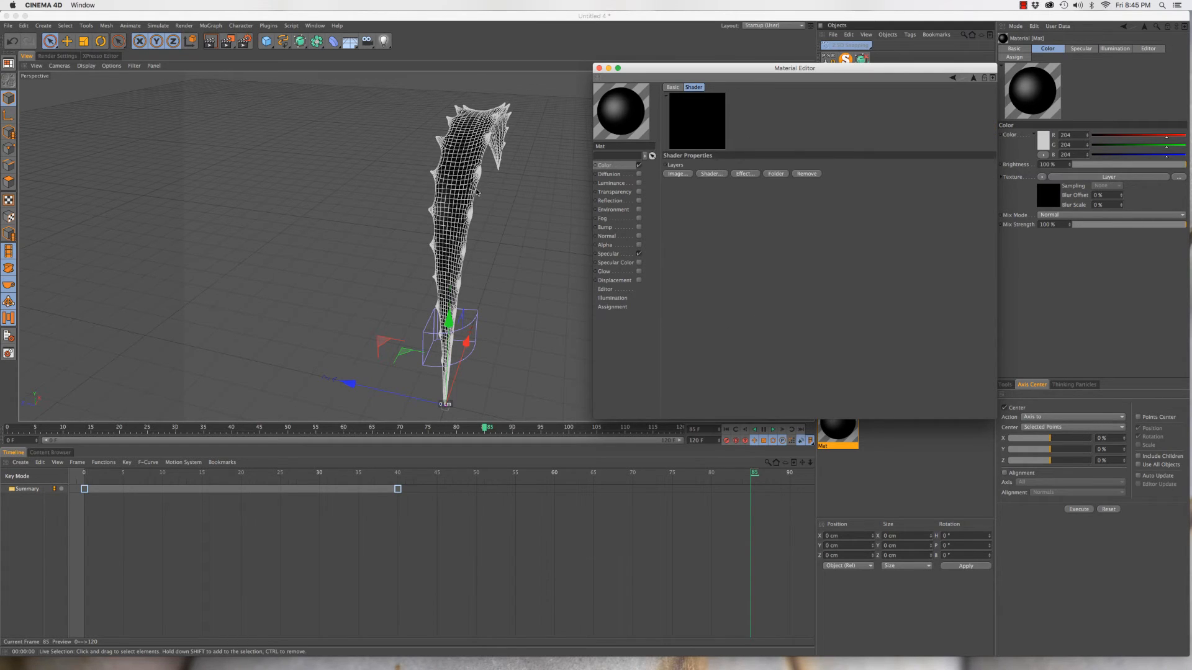
Add a Noise shader as a layer in the Layer shader
click(711, 174)
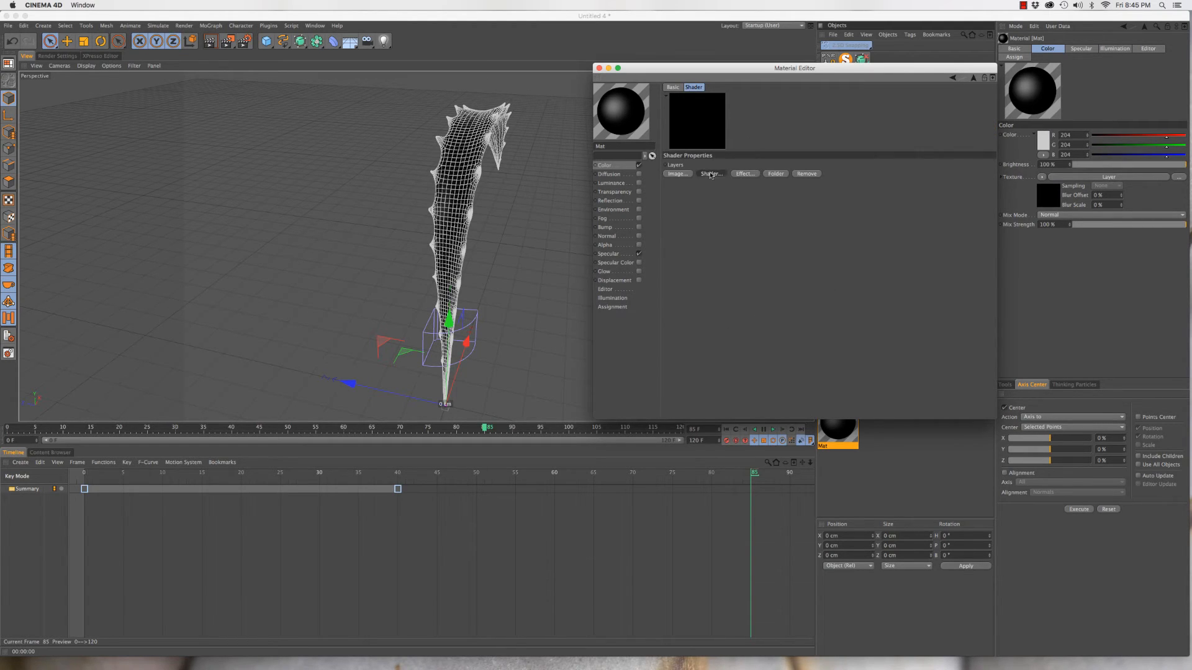
click(714, 174)
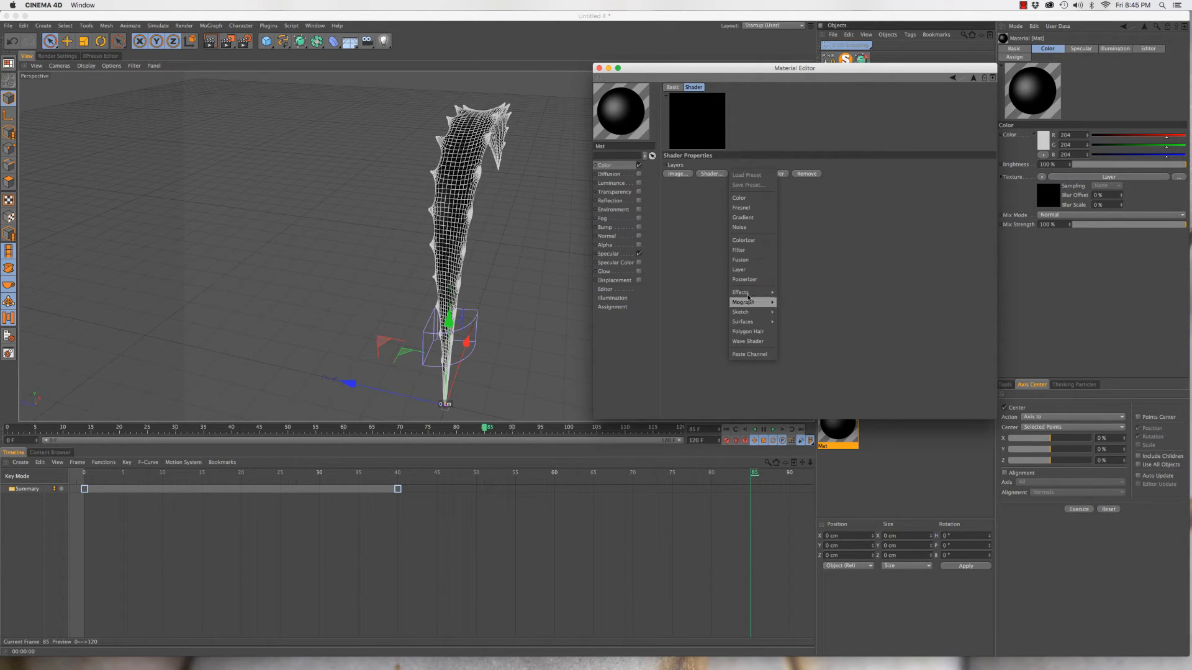
click(755, 229)
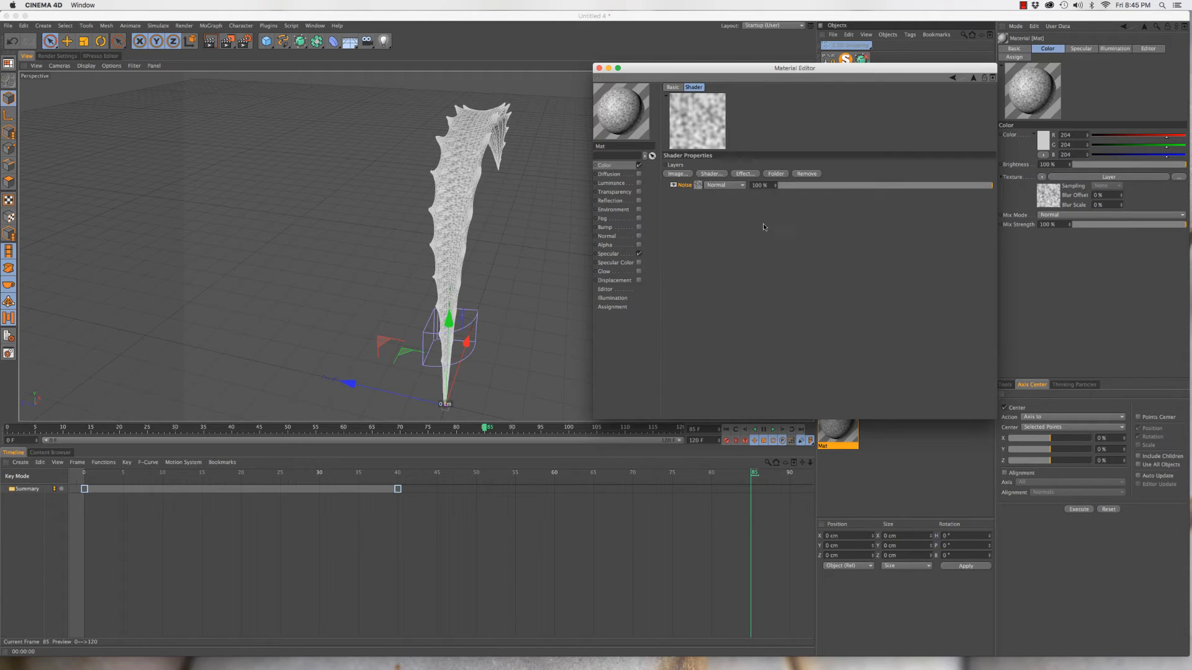
Open the Noise layer's properties and set its noise type to Displaced Voronoi, keeping the space at Texture
click(698, 186)
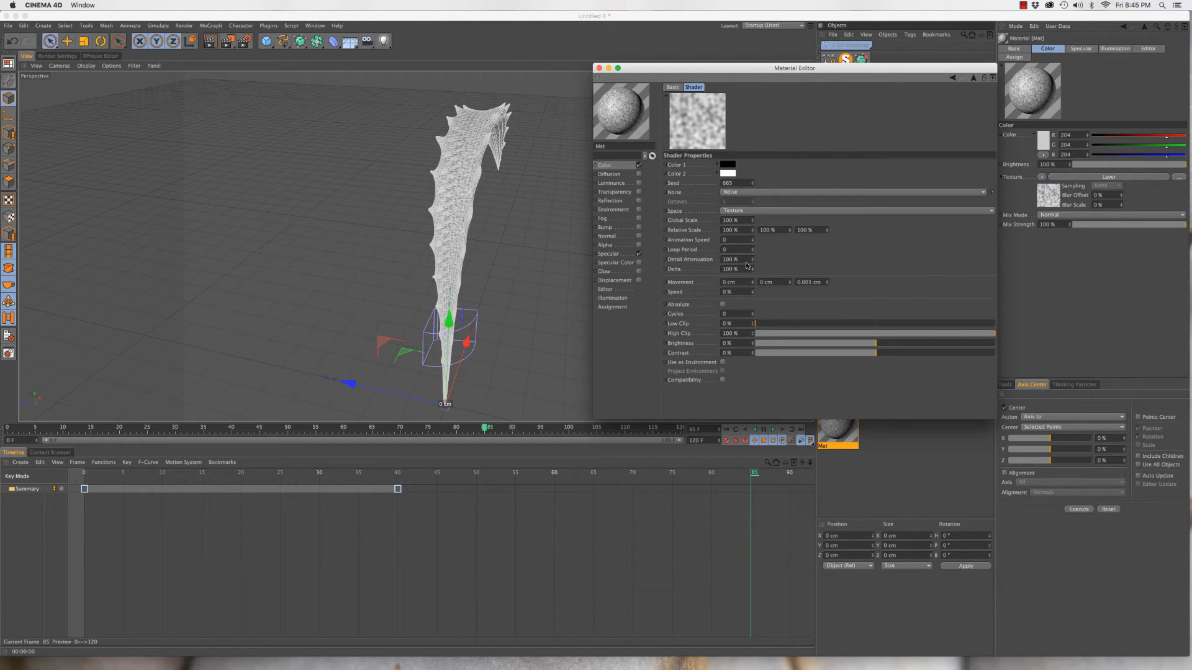
click(751, 213)
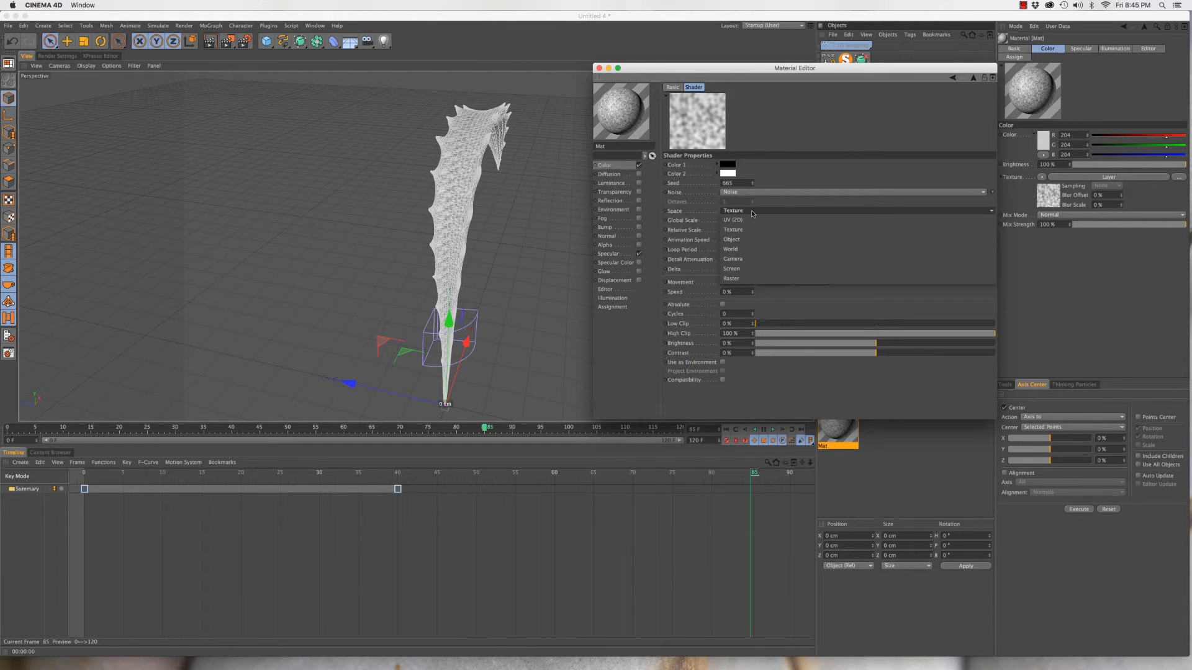
click(818, 165)
click(780, 193)
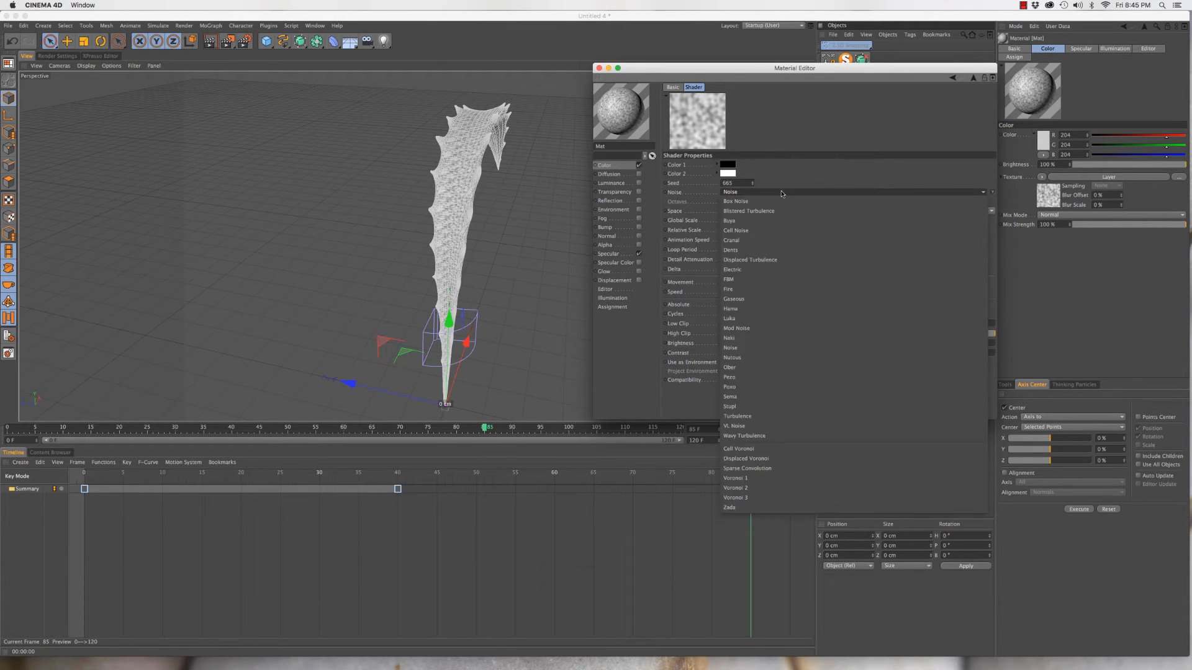
click(770, 462)
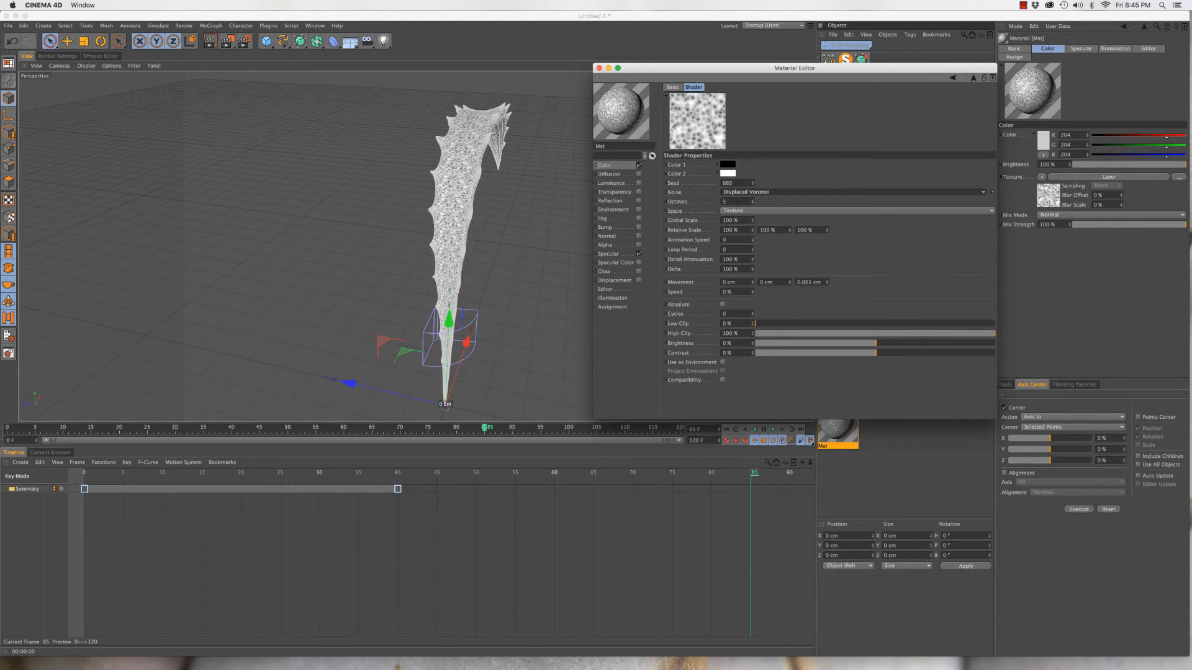
Try the Voronoi 1 noise type and switch back to Displaced Voronoi
click(749, 193)
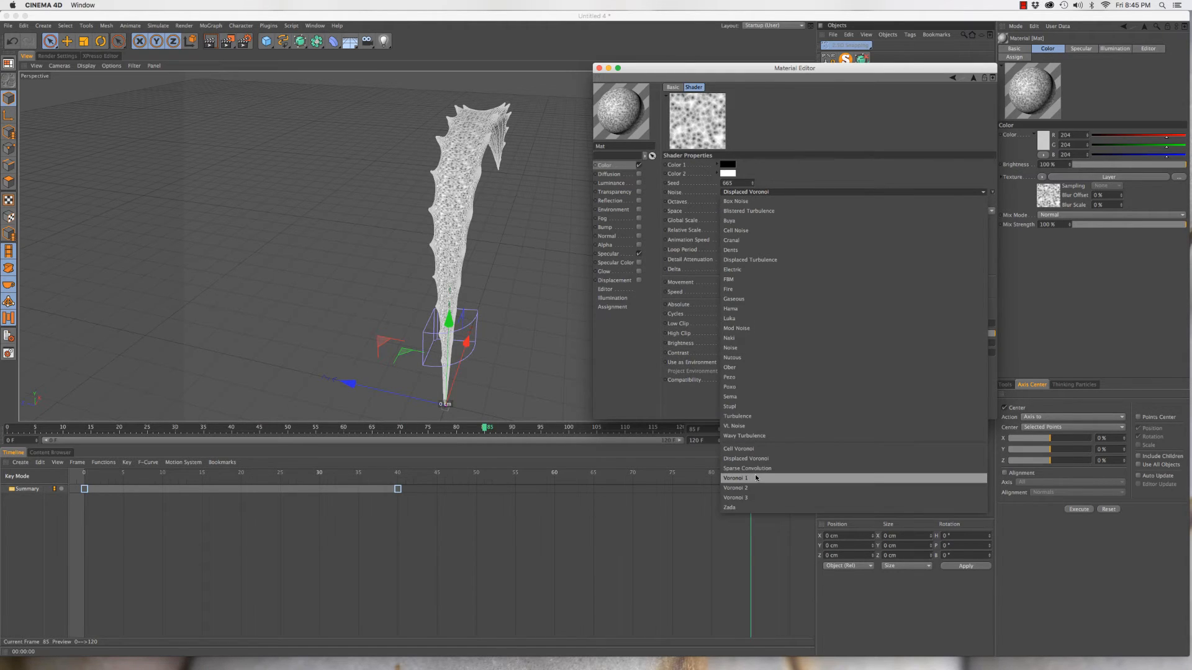
click(775, 478)
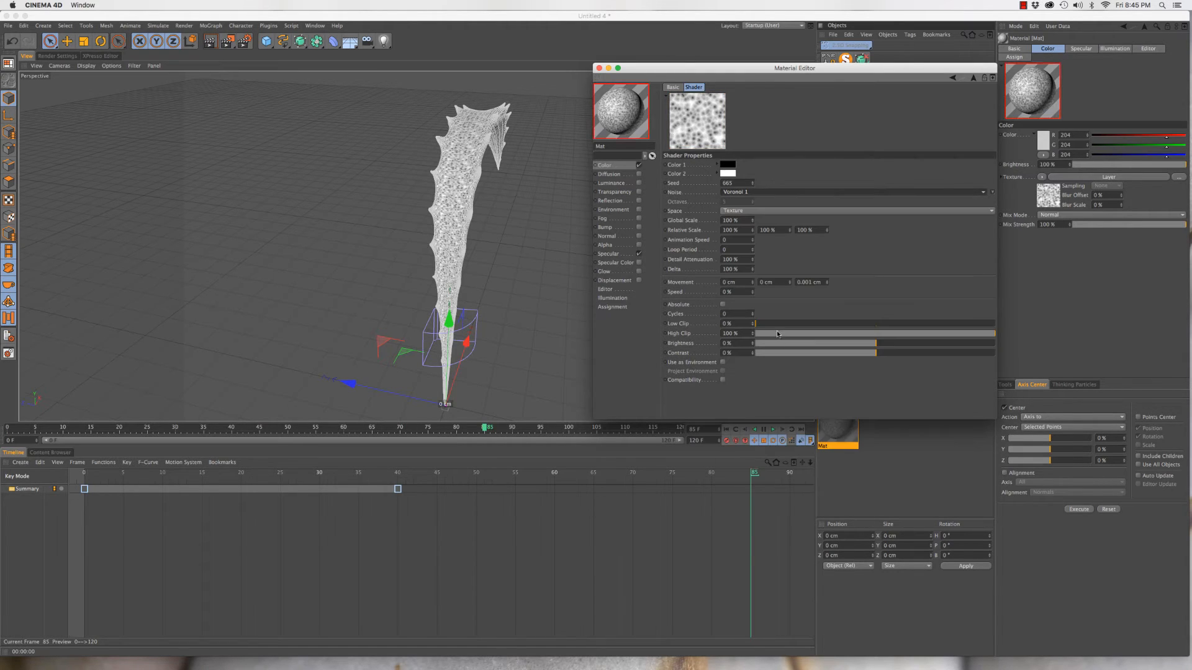
click(743, 193)
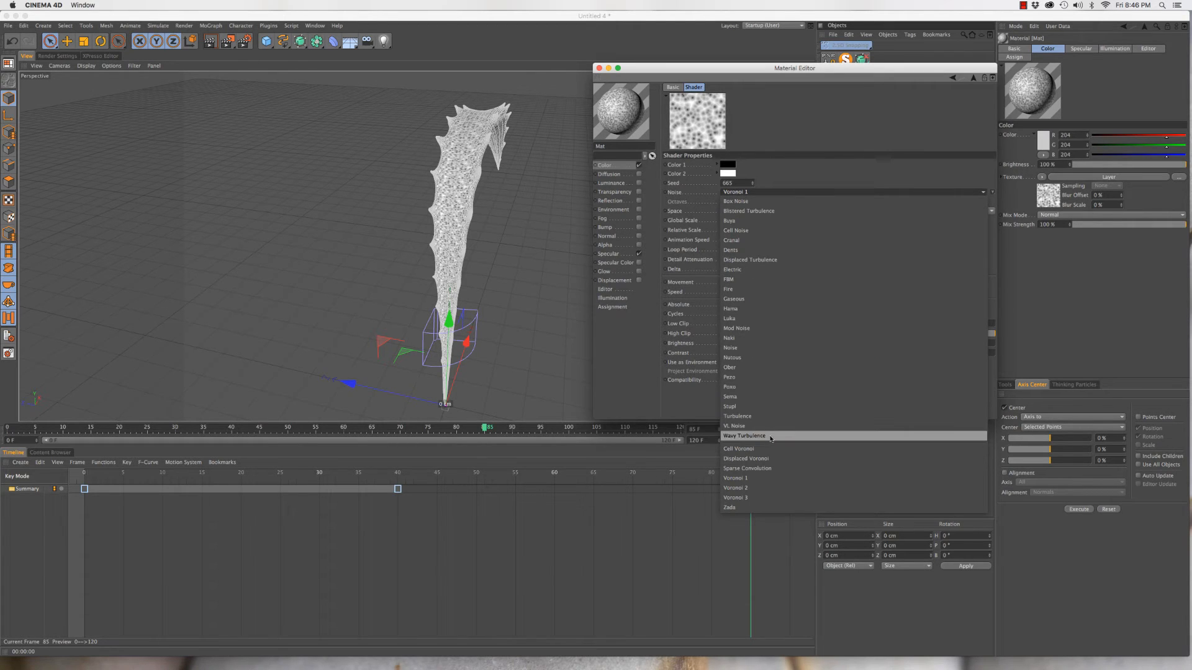
click(767, 459)
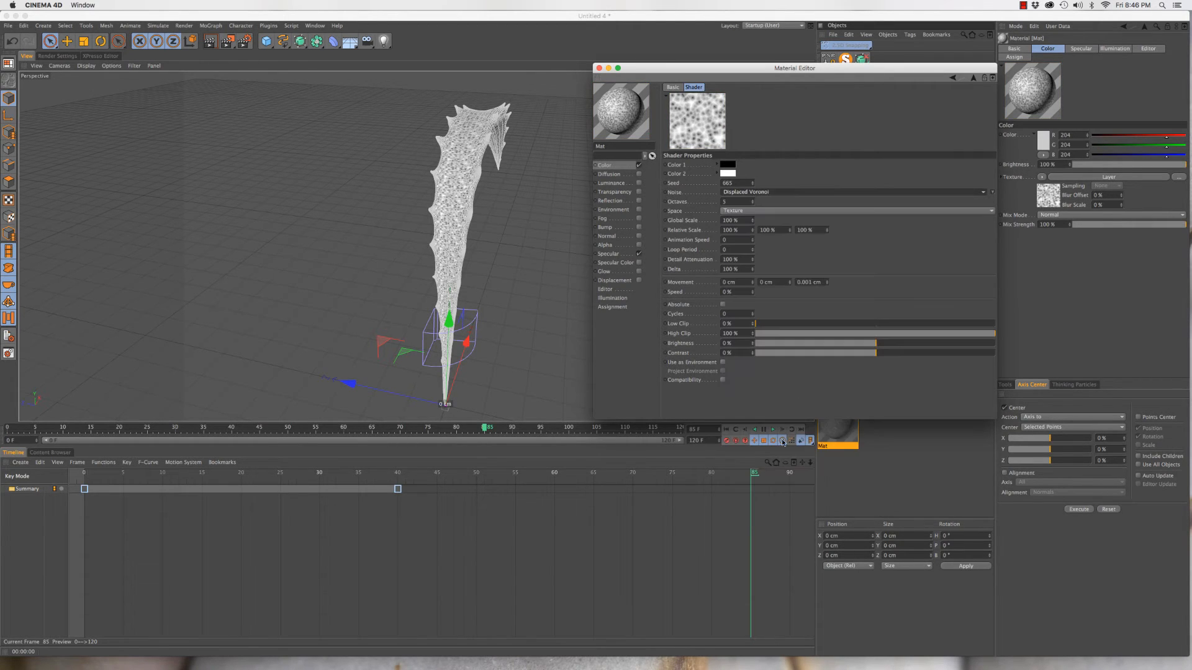
Try the noise with Octaves at 1 and a Global Scale of 500 %
double_click(737, 203)
text(0)
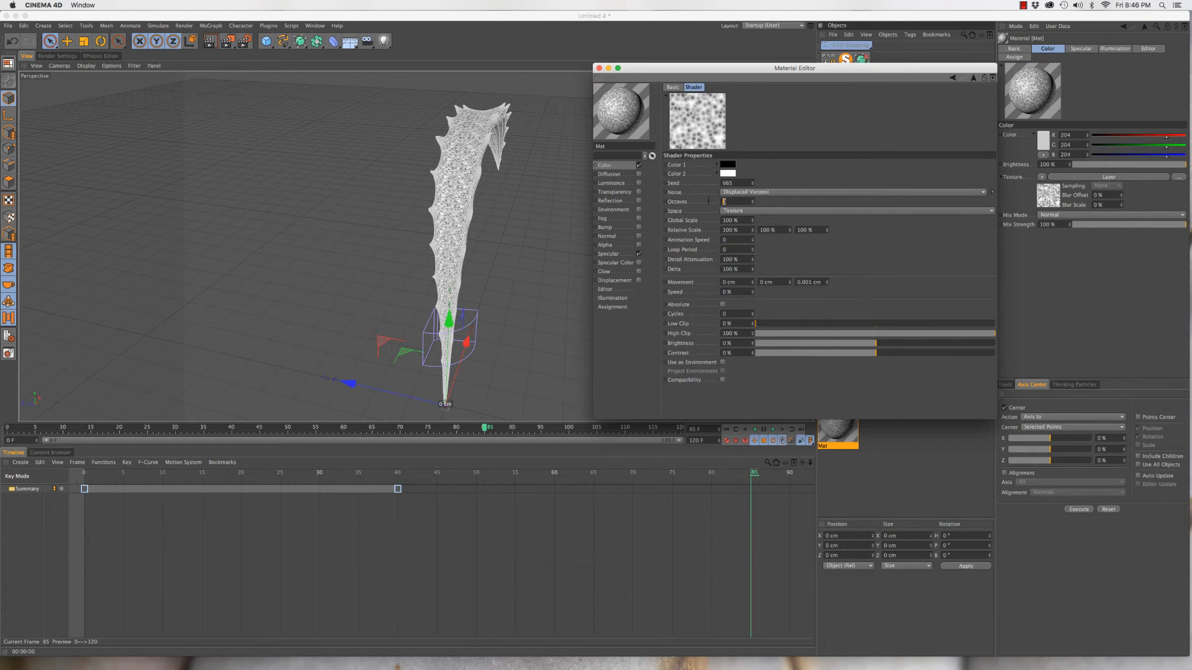
key(Return)
double_click(743, 221)
text(500)
key(Return)
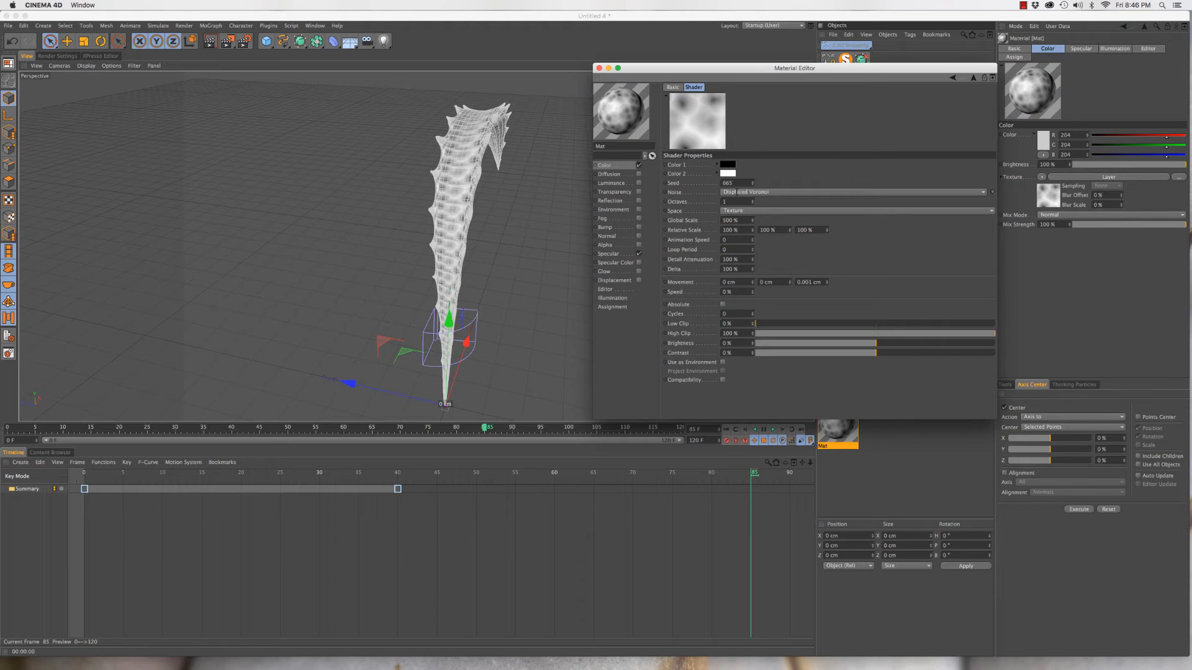
double_click(736, 201)
text(3.8)
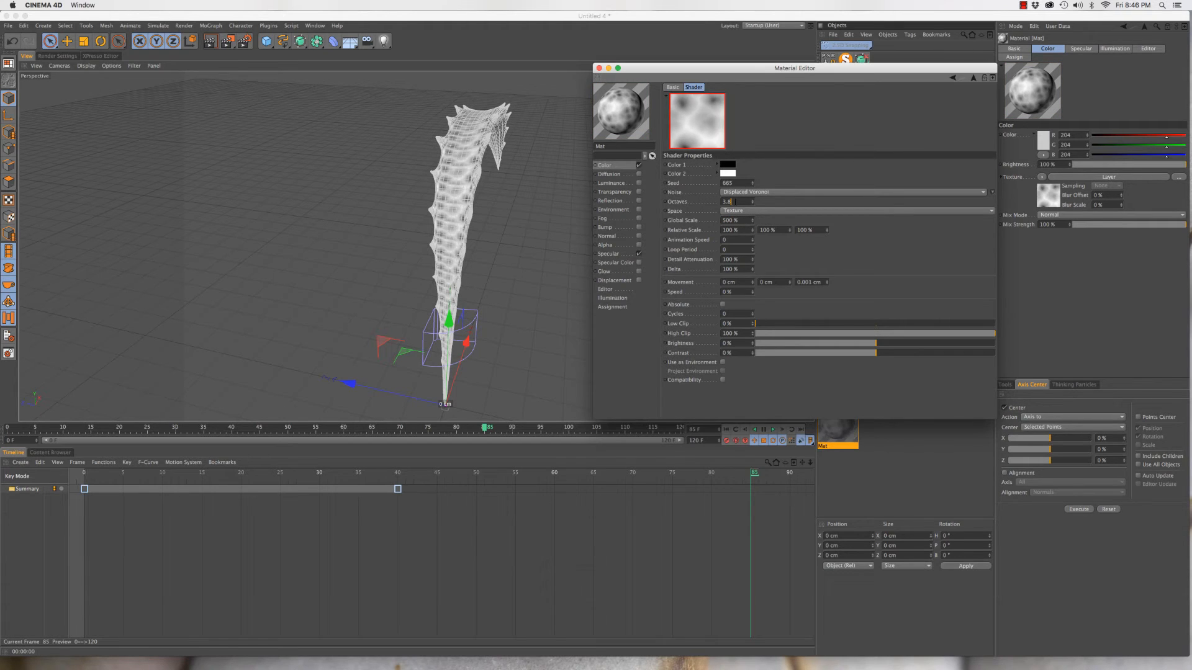
key(BackSpace)
key(BackSpace)
key(BackSpace)
text(6.5)
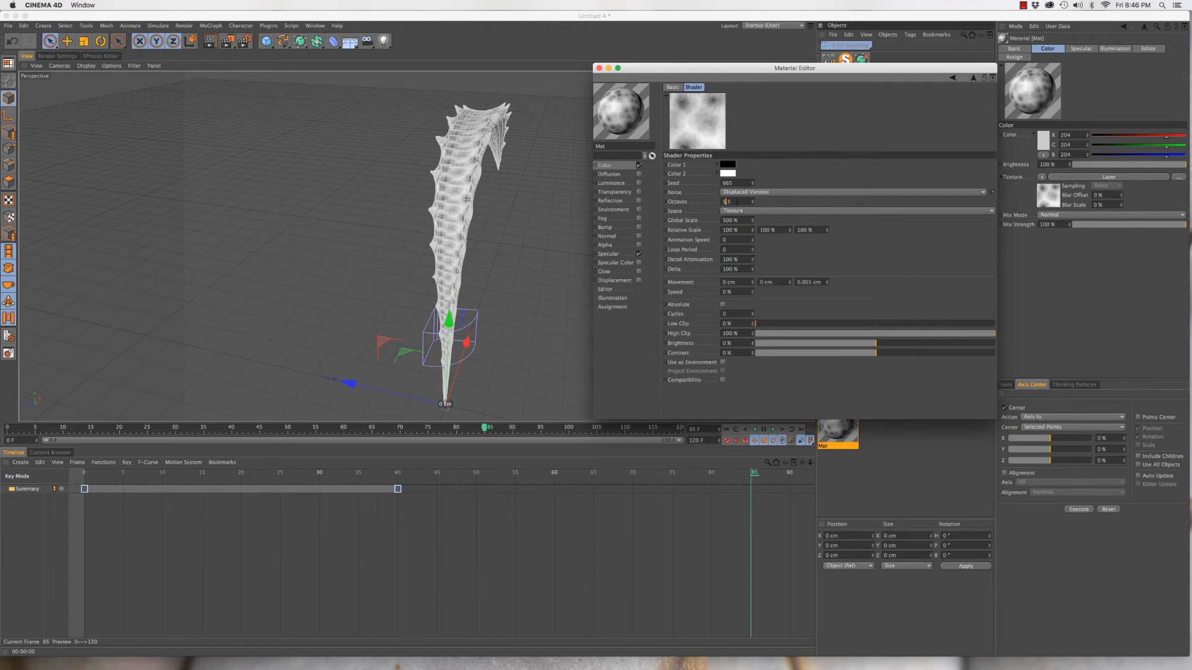
scroll(736, 202, down, 8)
scroll(725, 201, down, 20)
Set the noise's Octaves to 1 and its Global Scale to 100 %
text(1)
key(Return)
double_click(729, 221)
text(100)
key(Return)
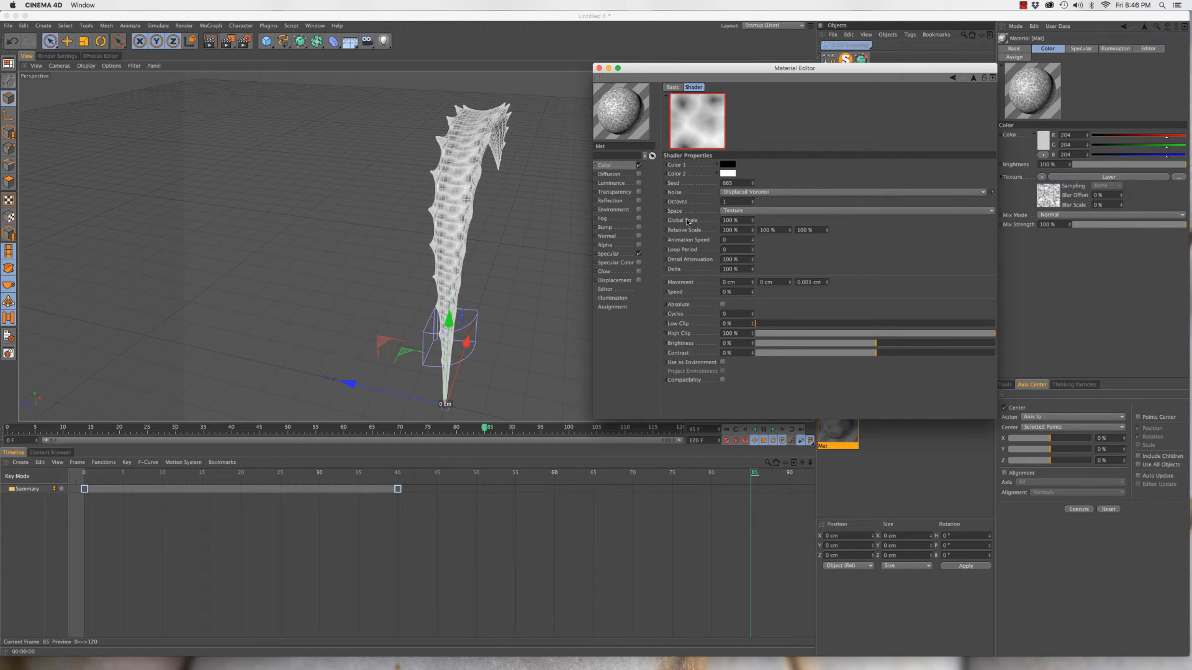
Set the noise's Low Clip to 36 % and High Clip to 24 % to isolate white spots on black
click(789, 325)
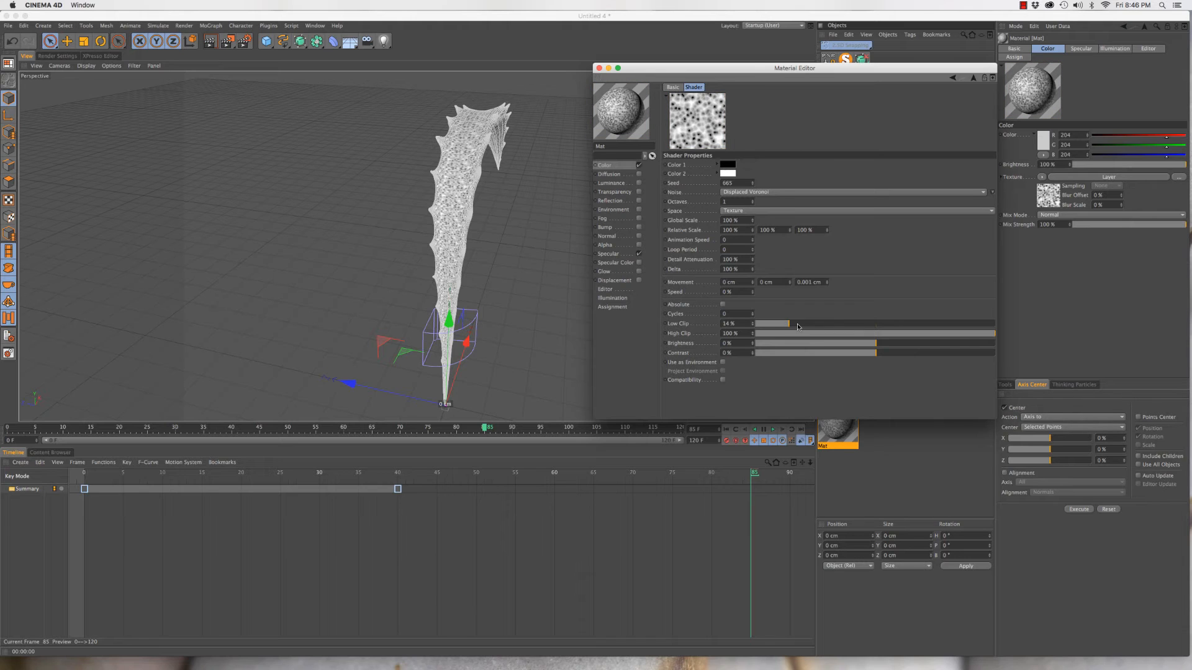
click(810, 324)
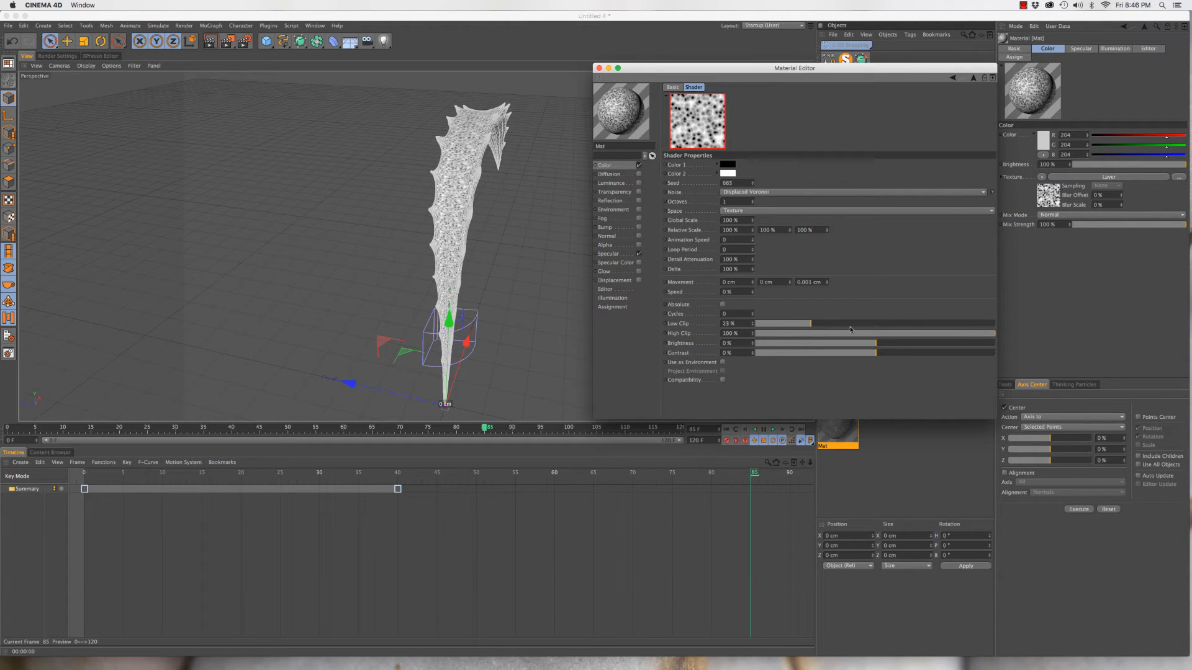
drag(810, 324, 752, 325)
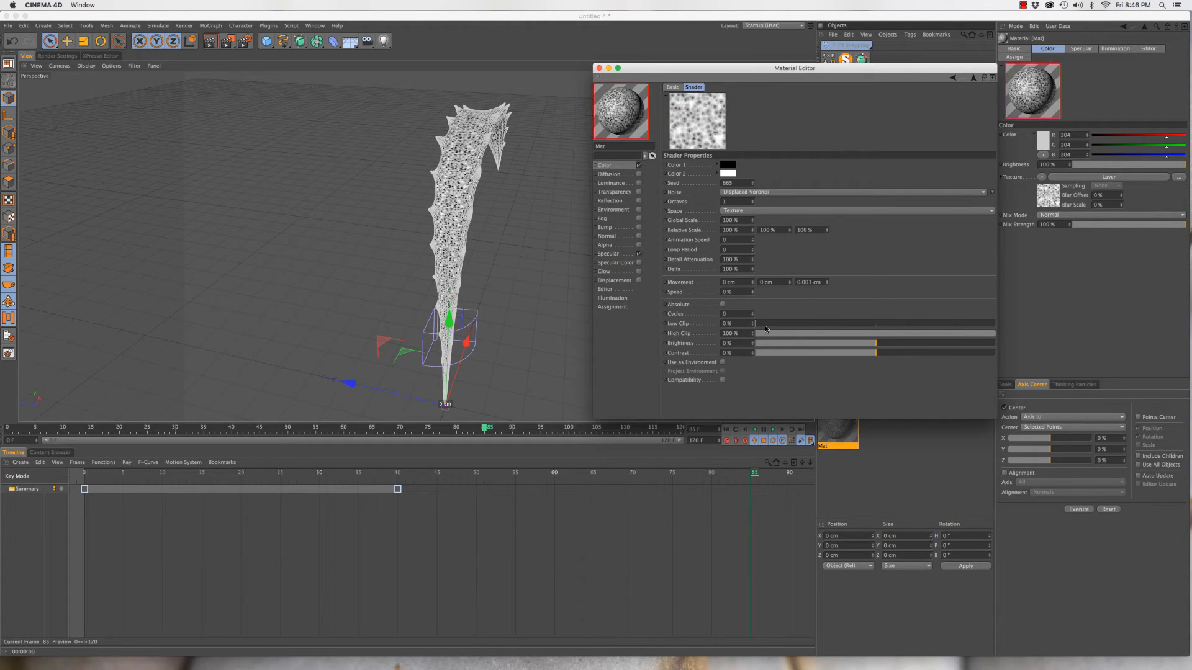
click(817, 325)
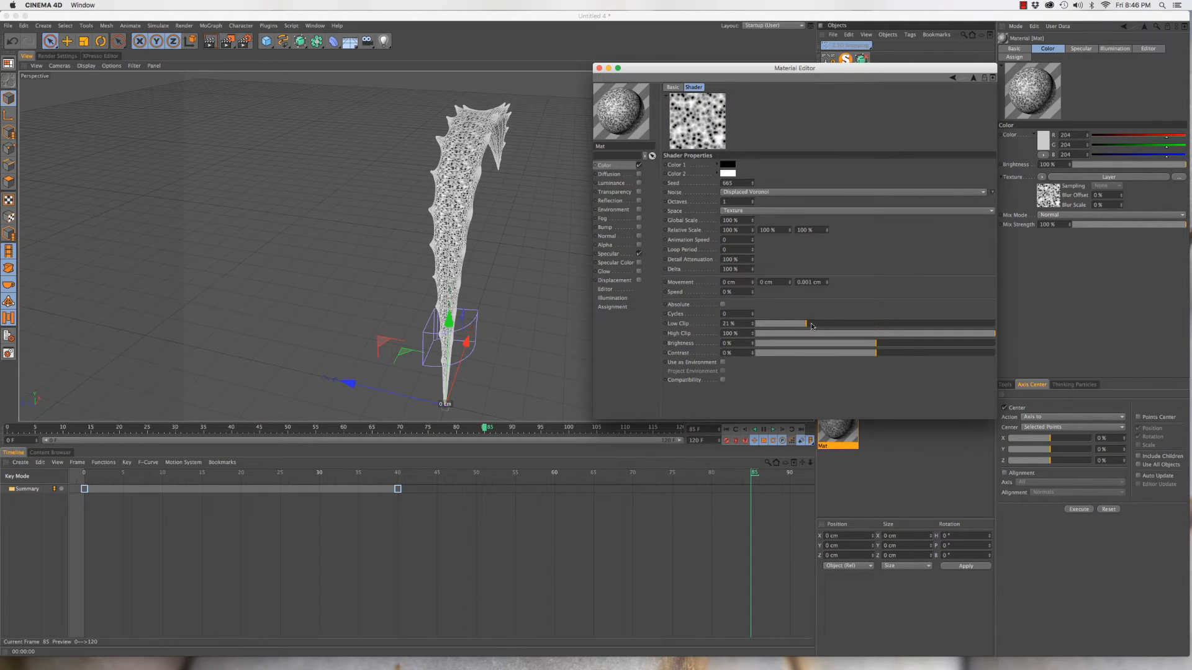
drag(989, 334, 843, 329)
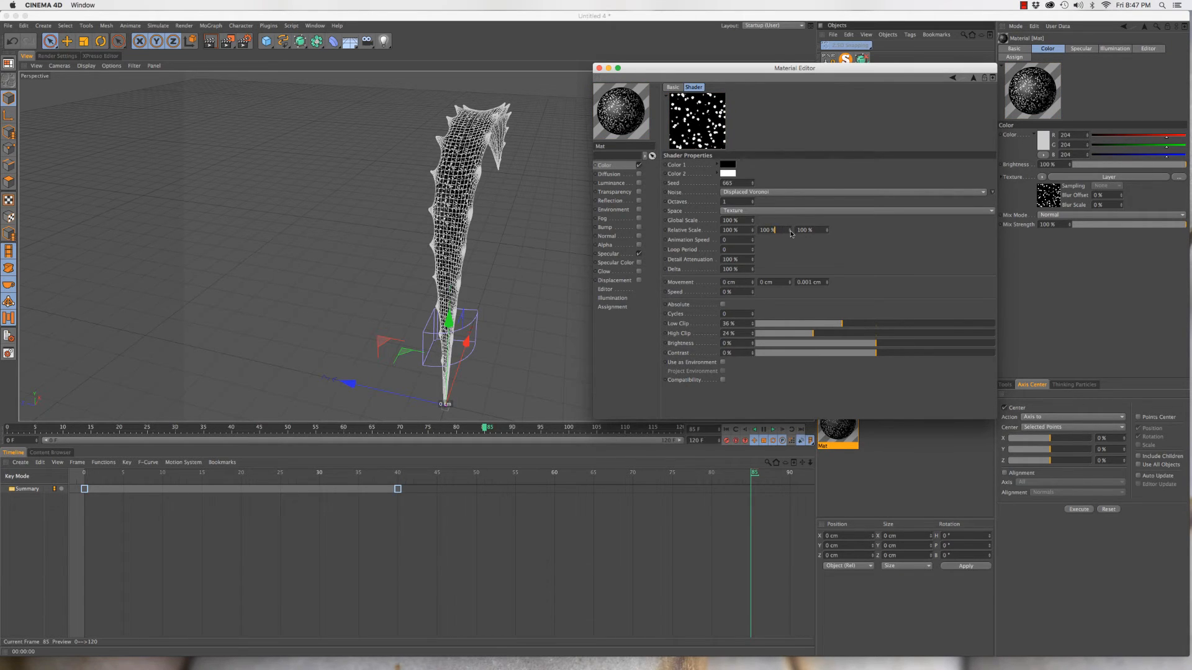
Stretch the noise spots by raising the second Relative Scale value to 374 %
drag(790, 231, 791, 211)
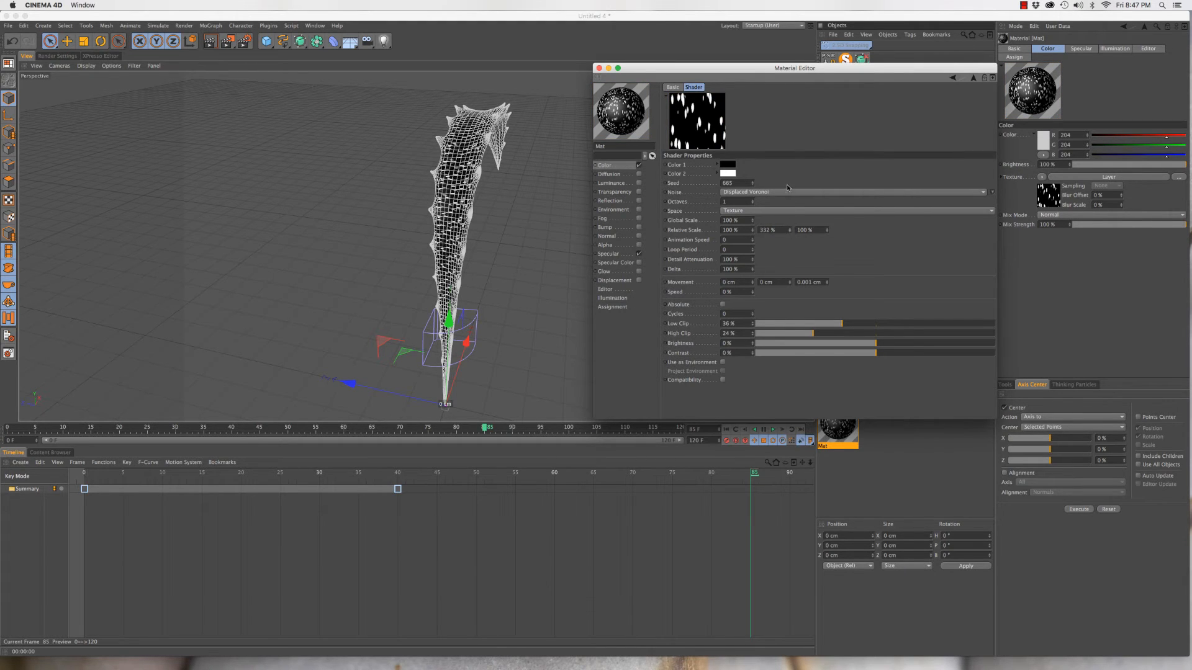
click(791, 232)
drag(790, 230, 790, 229)
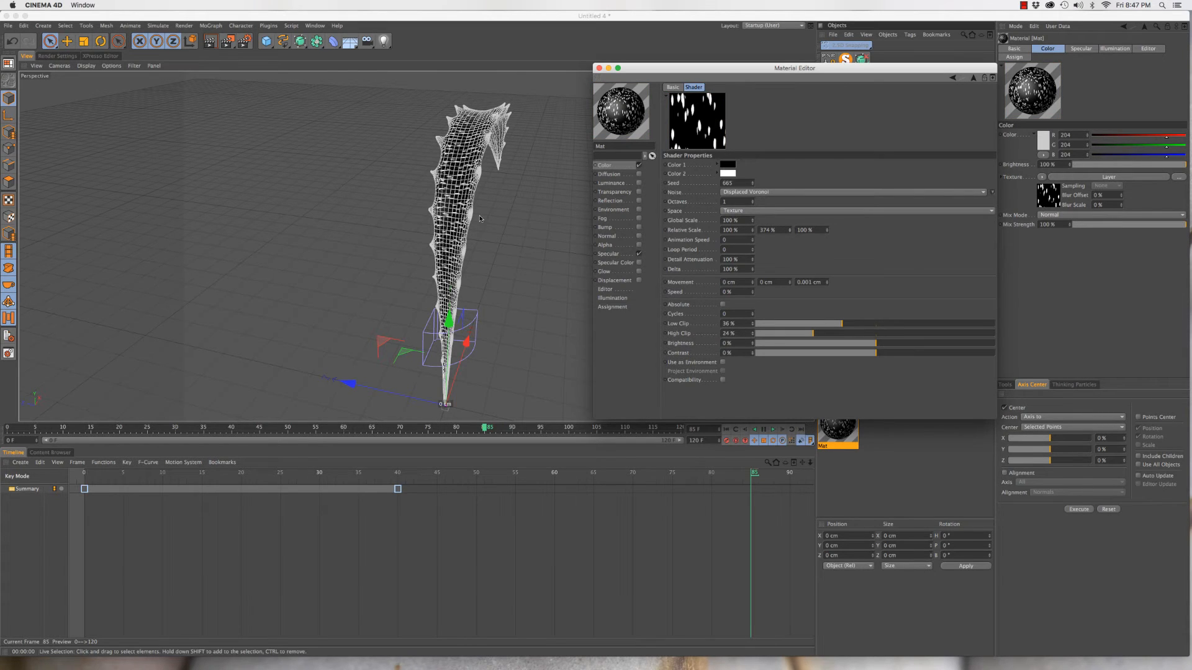
Render a region around the middle of the aloe leaf and raise the noise's second Relative Scale value to 506 %
drag(228, 41, 254, 50)
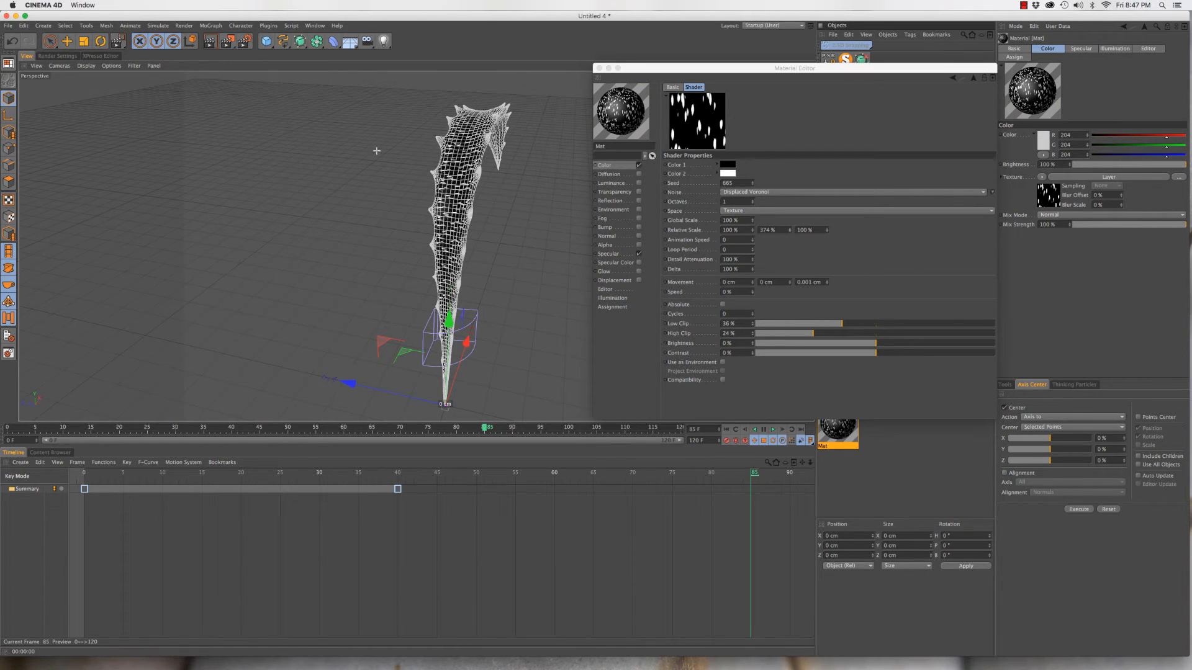
drag(378, 152, 557, 308)
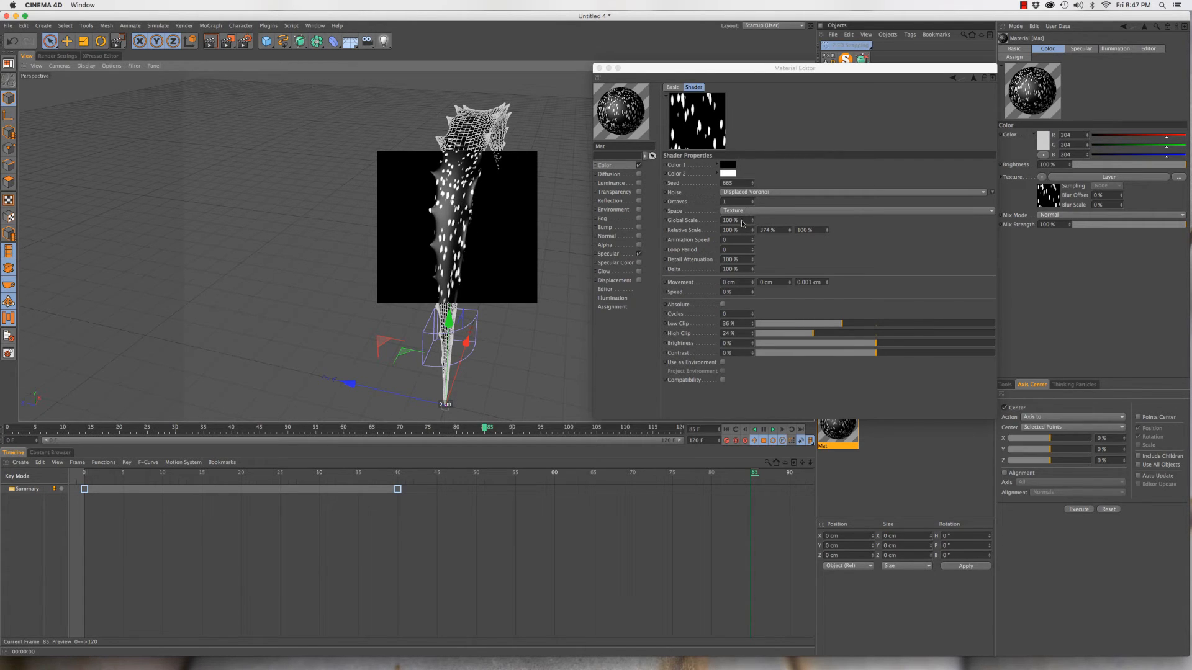
drag(789, 230, 790, 212)
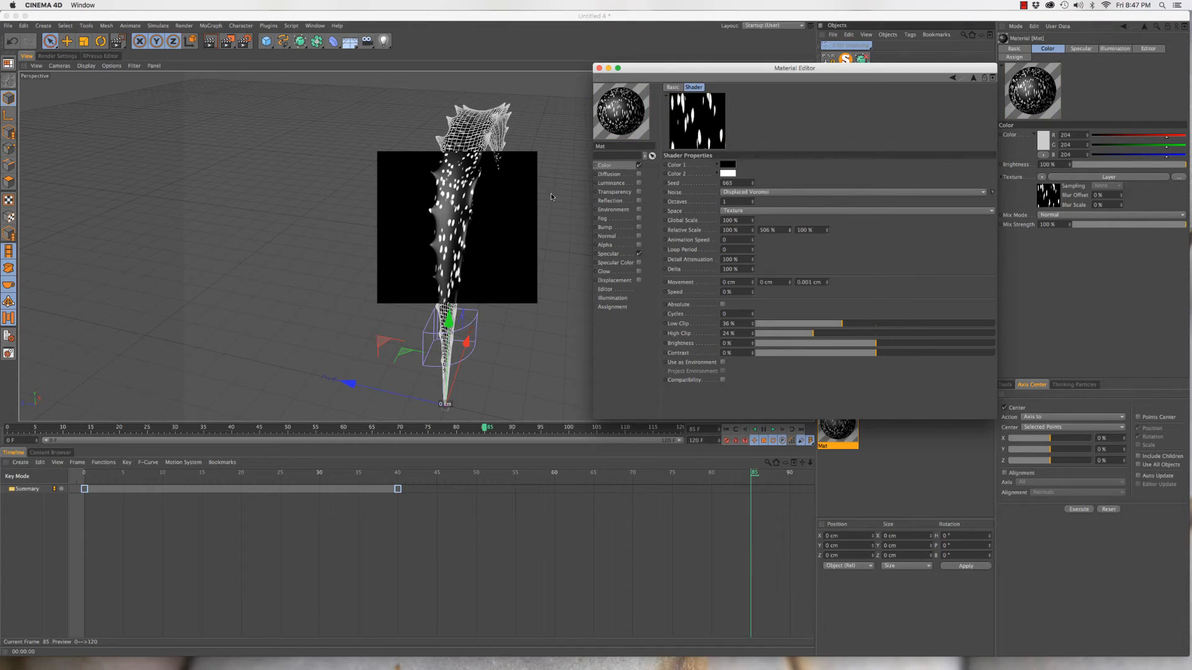
Render a region around the leaf, lower the noise's Low Clip to 26 %, and render the region again
click(228, 41)
click(267, 76)
drag(355, 118, 523, 288)
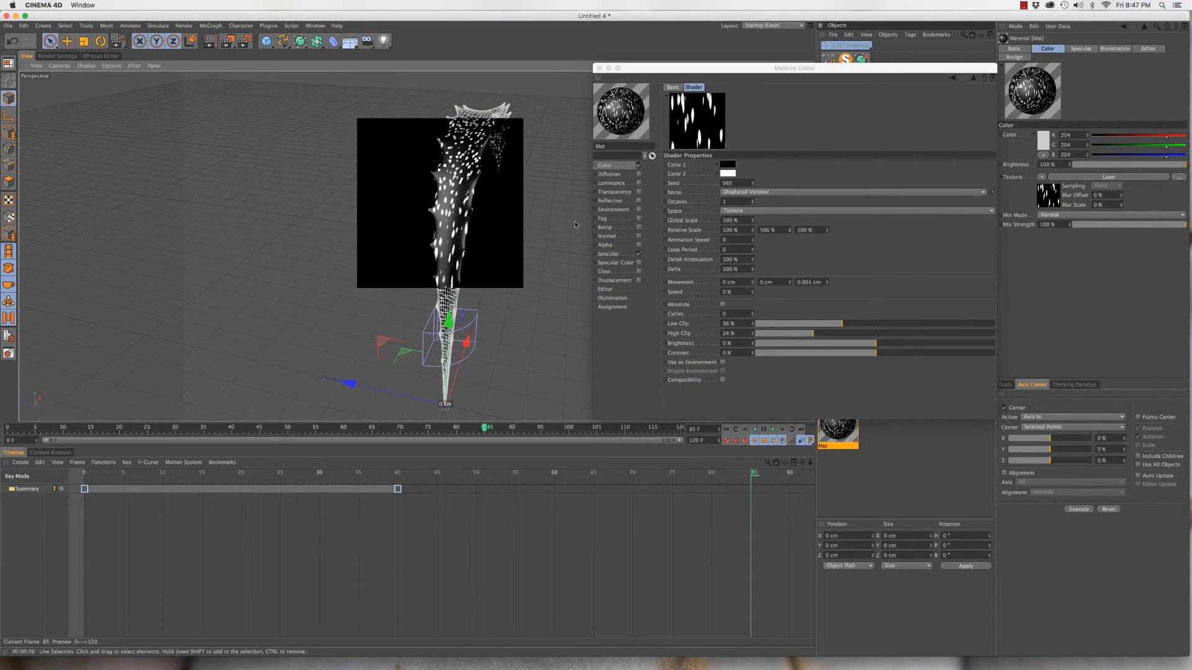
click(832, 324)
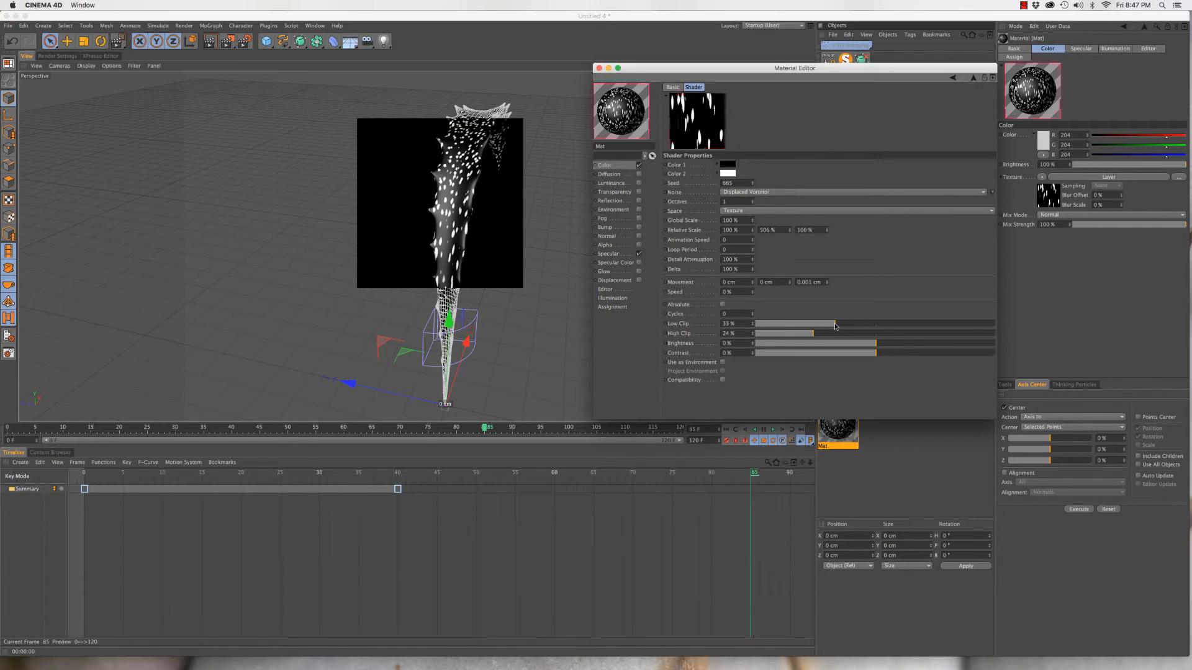
drag(826, 326, 817, 327)
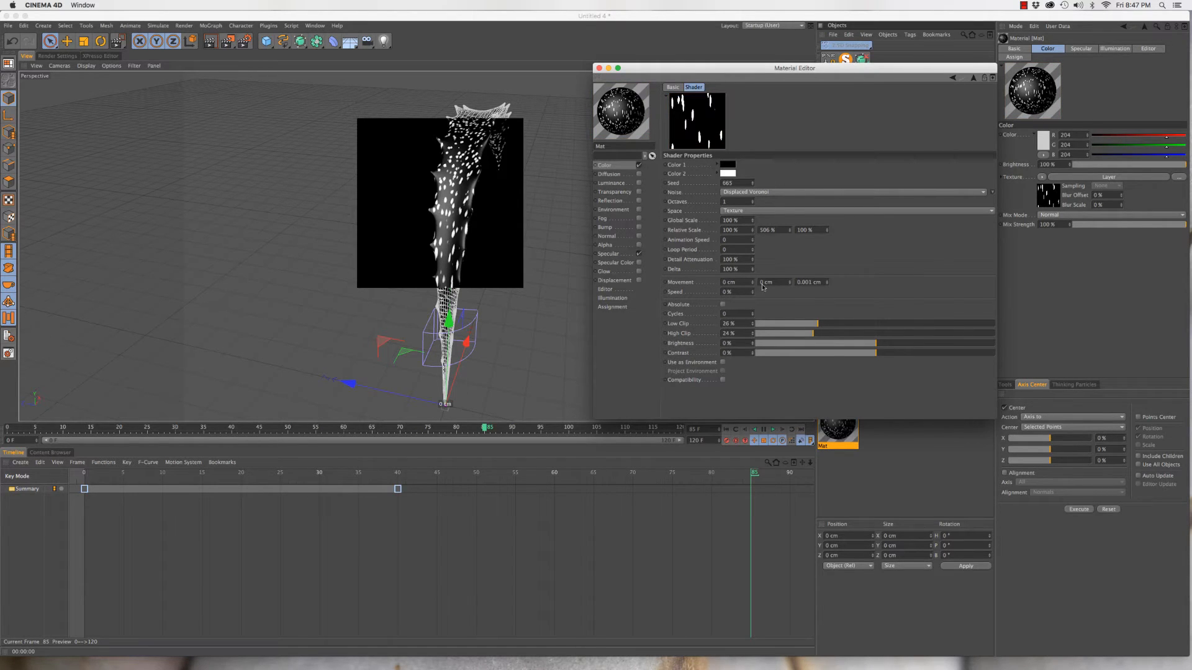
drag(227, 41, 279, 156)
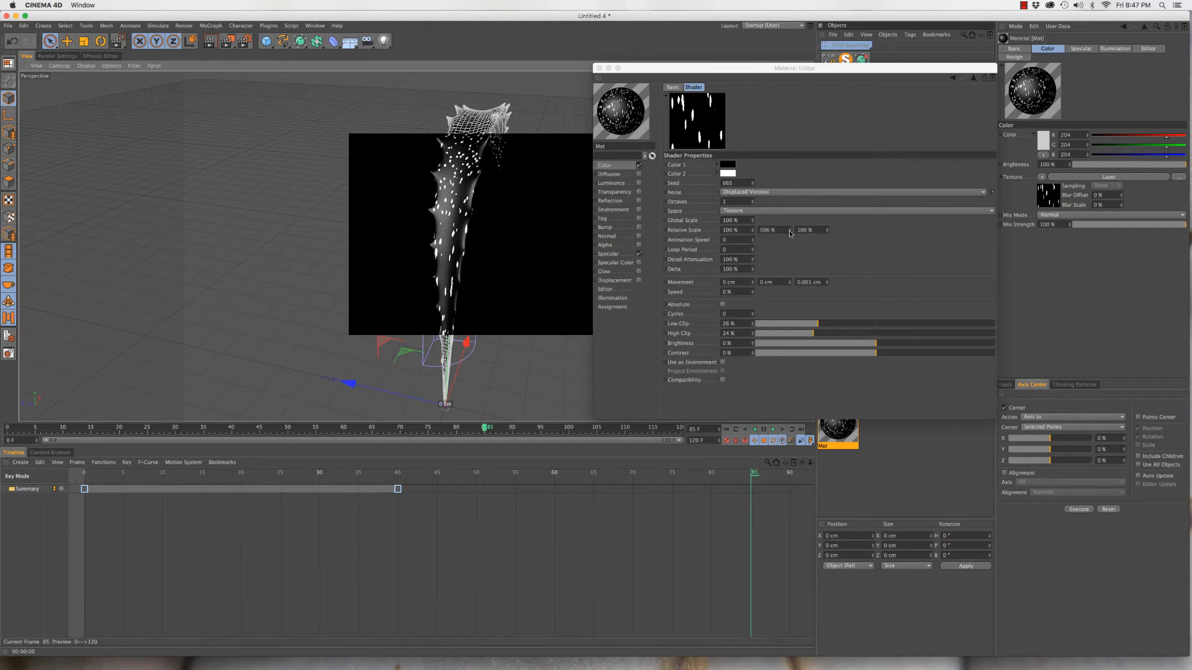
Enlarge the noise spots by setting the Global Scale to 250 %, and render a region around the leaf
double_click(736, 220)
text(25)
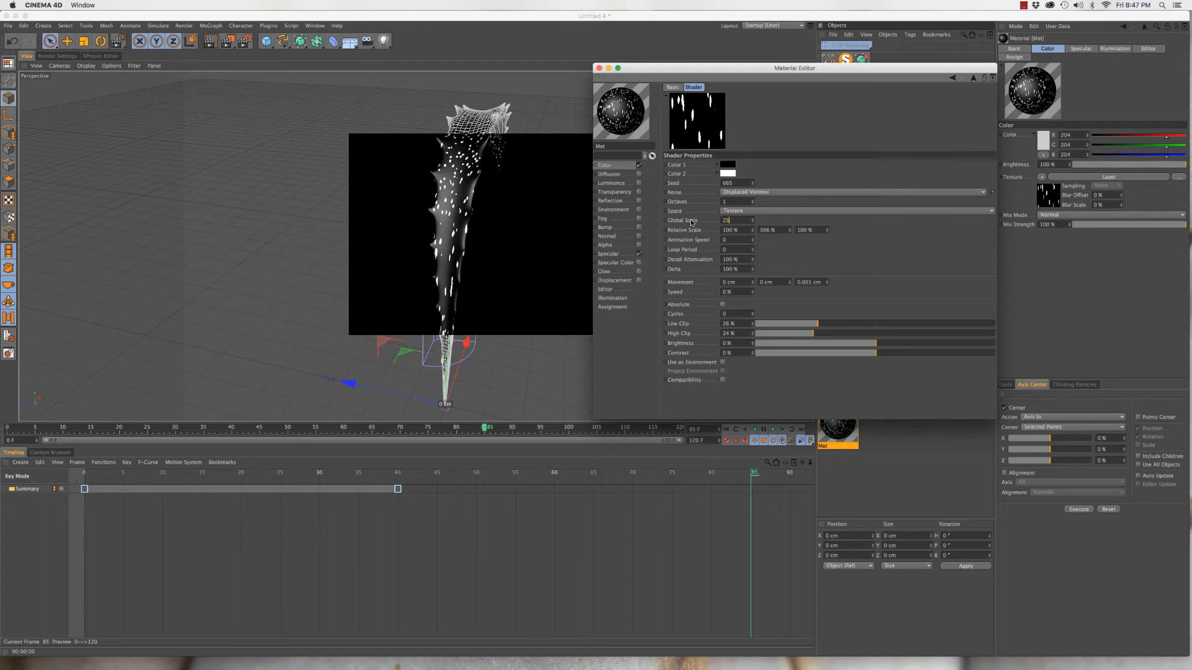
text(0)
key(Return)
key(alt+r)
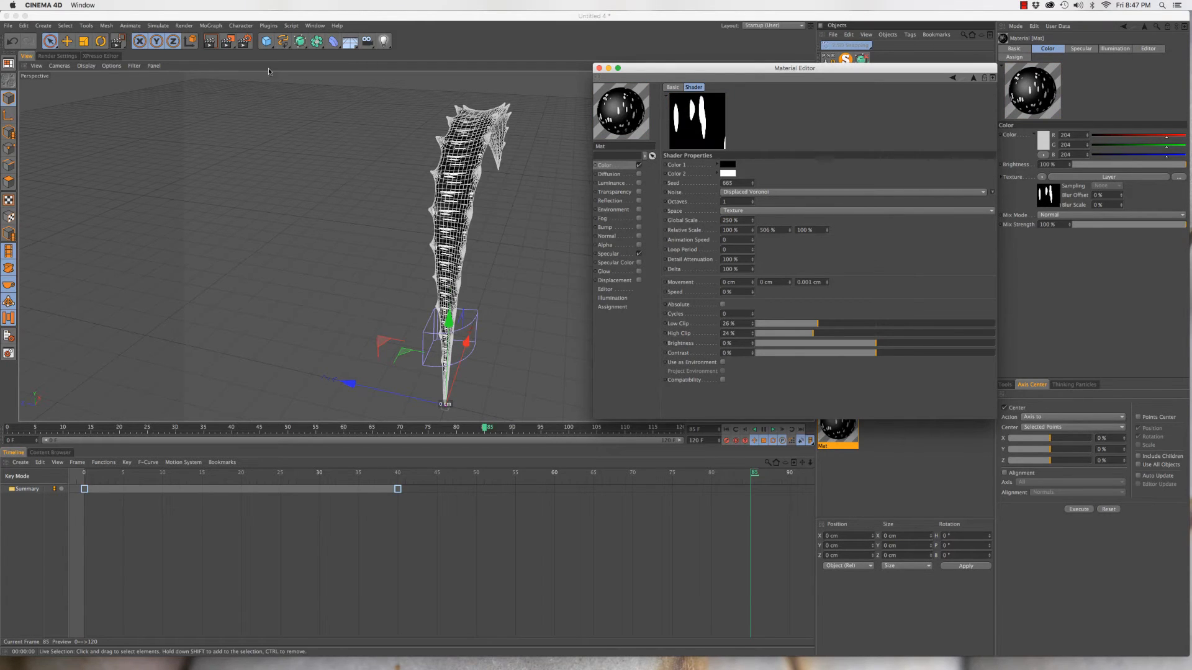
drag(227, 41, 247, 44)
drag(310, 104, 551, 331)
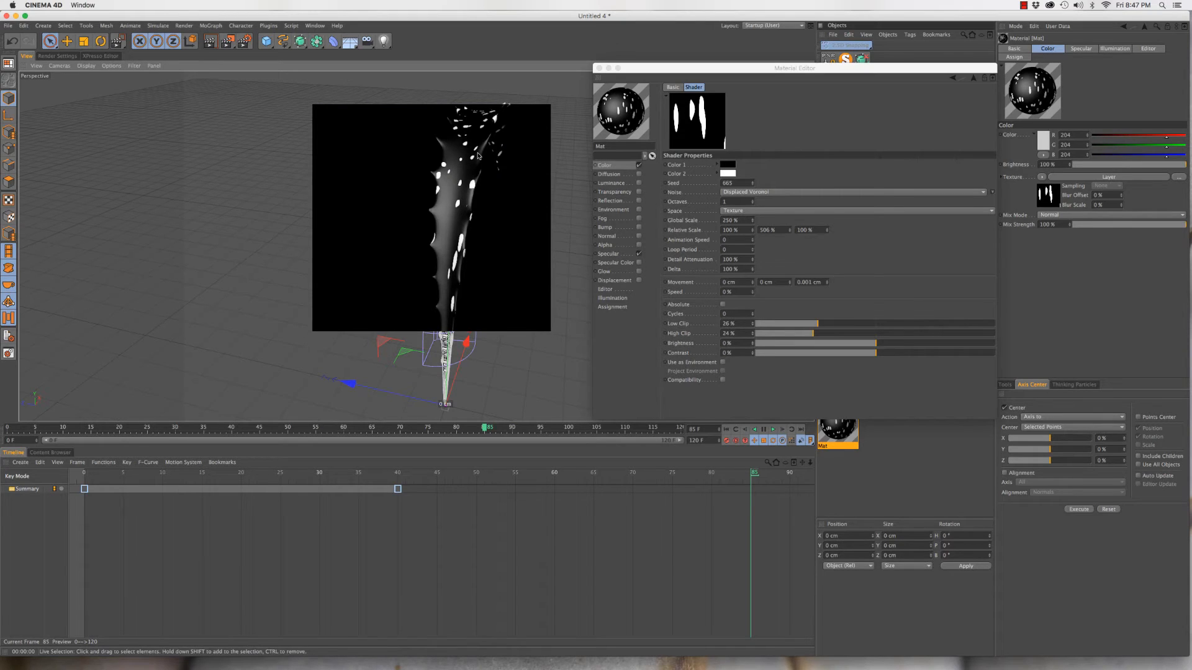
Render the full view from different angles to examine the spots on the leaf, and return to the Layer shader
alt+drag(476, 177, 462, 199)
key(ctrl+r)
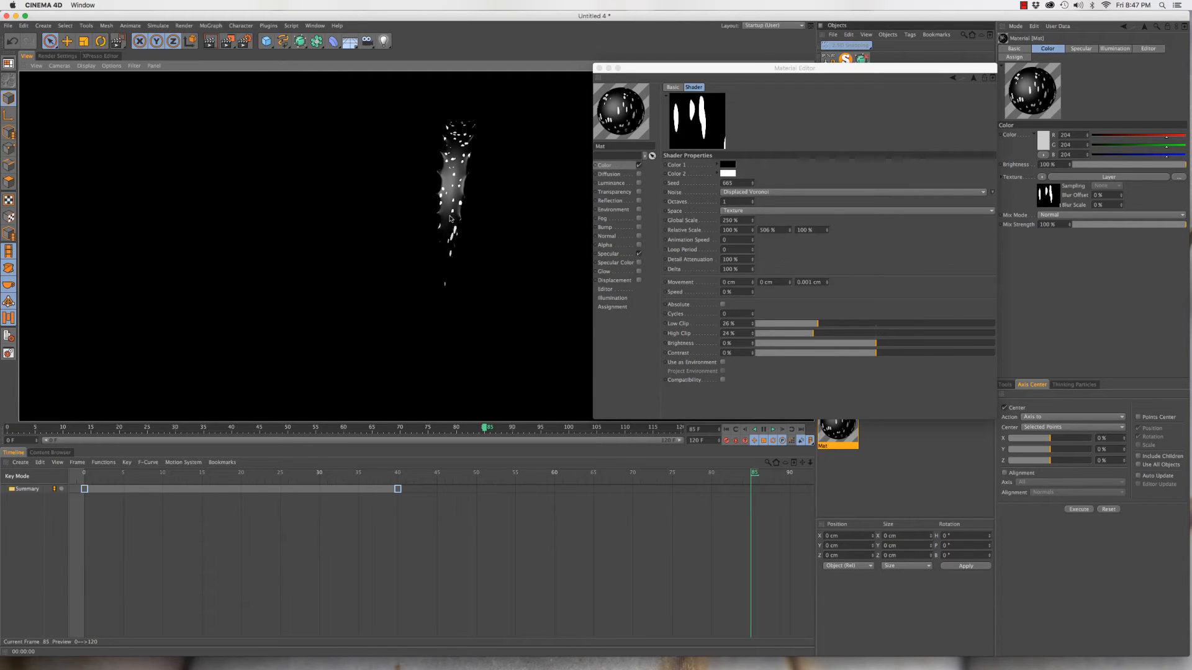
click(452, 164)
alt+drag(416, 163, 477, 179)
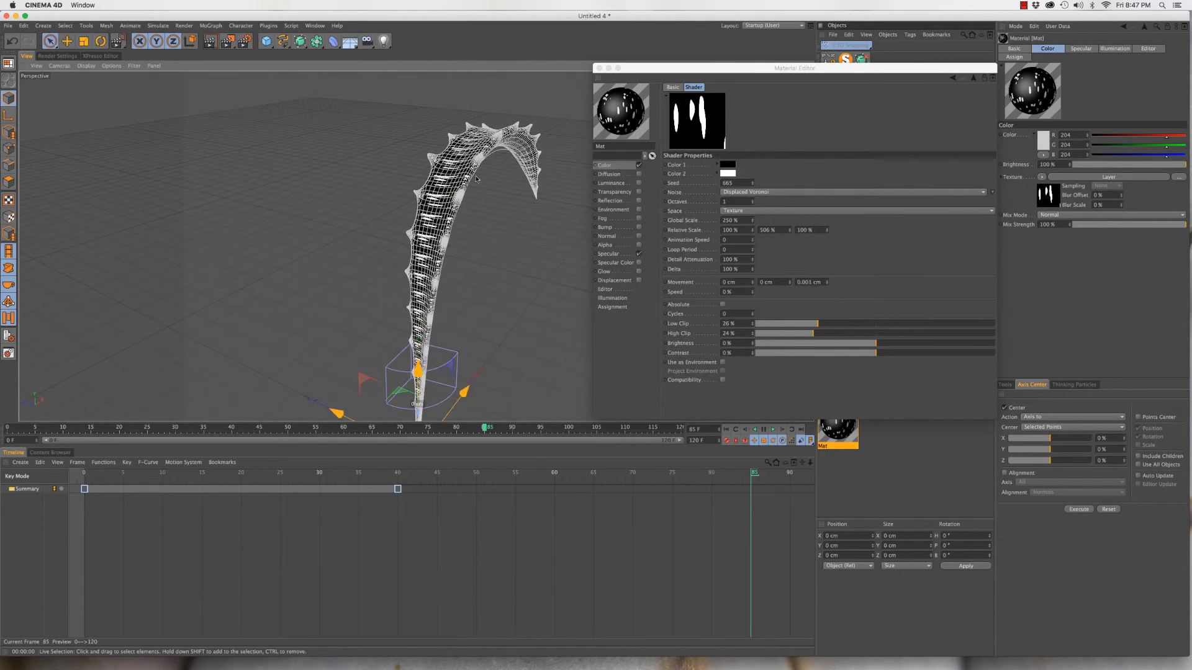
click(973, 77)
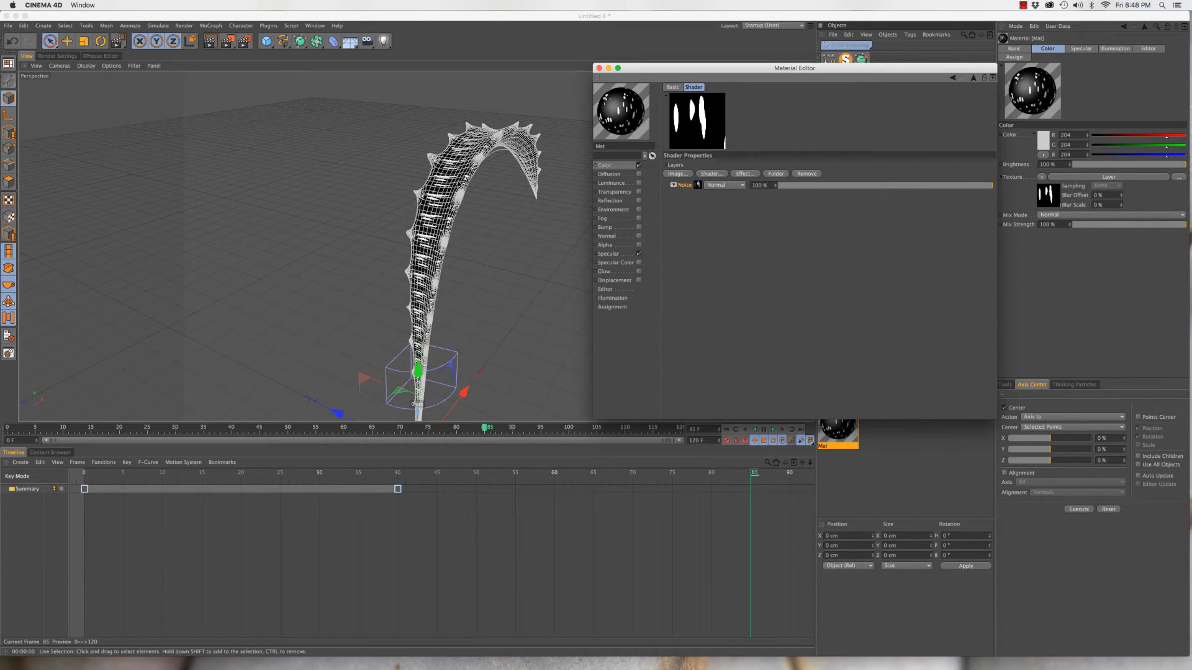
click(465, 200)
key(ctrl+r)
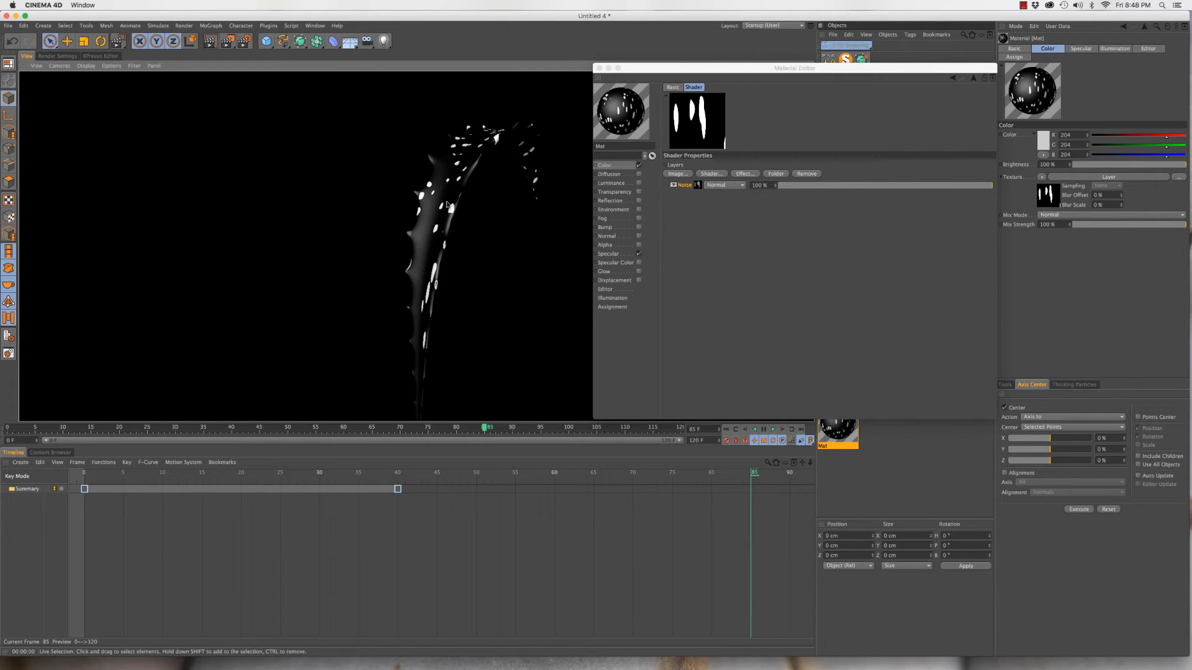
click(497, 233)
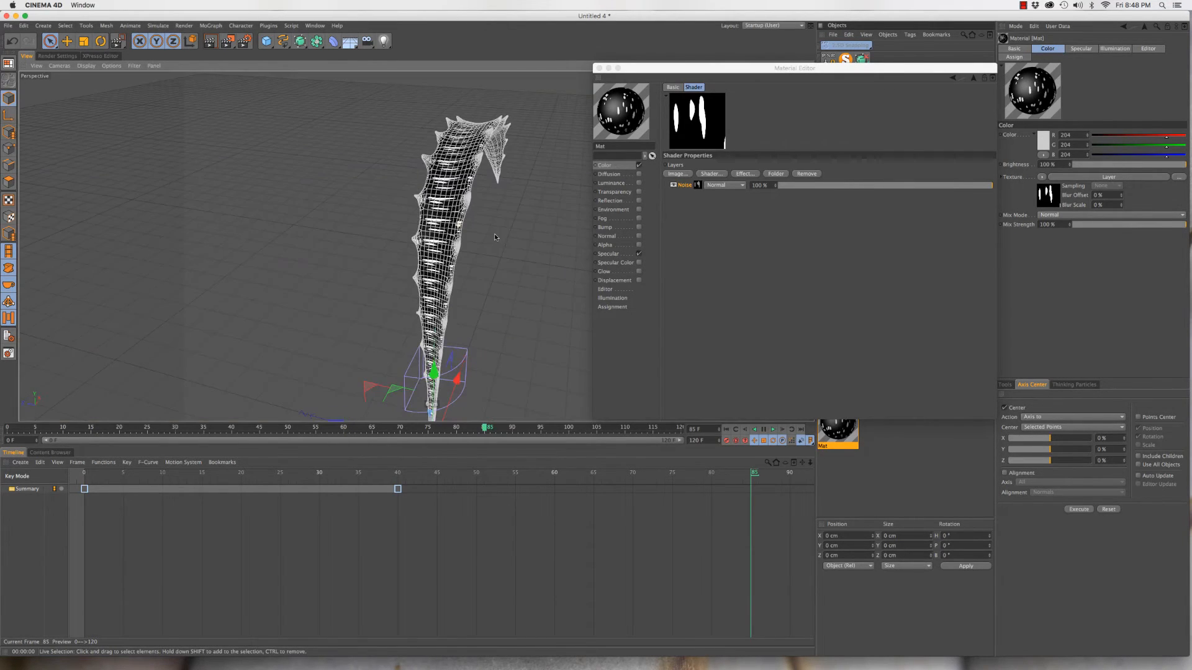
Add a Gradient shader beneath the Noise layer and set its blend mode to Layer Mask
click(711, 175)
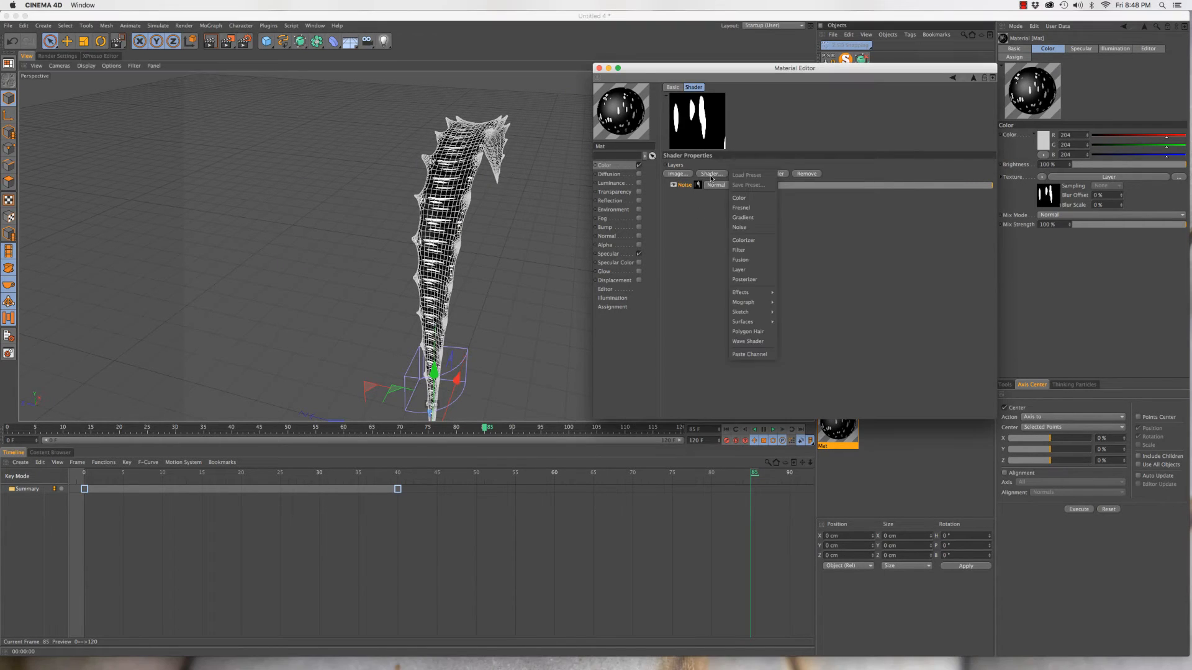
click(743, 218)
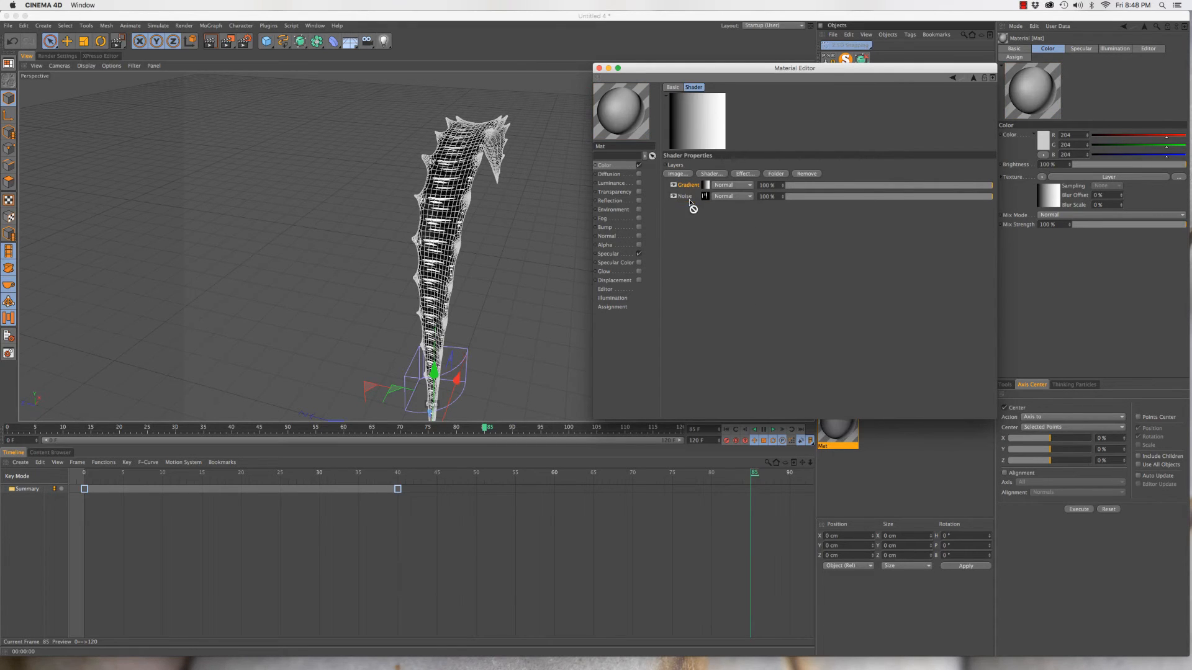
drag(690, 184, 700, 206)
click(727, 197)
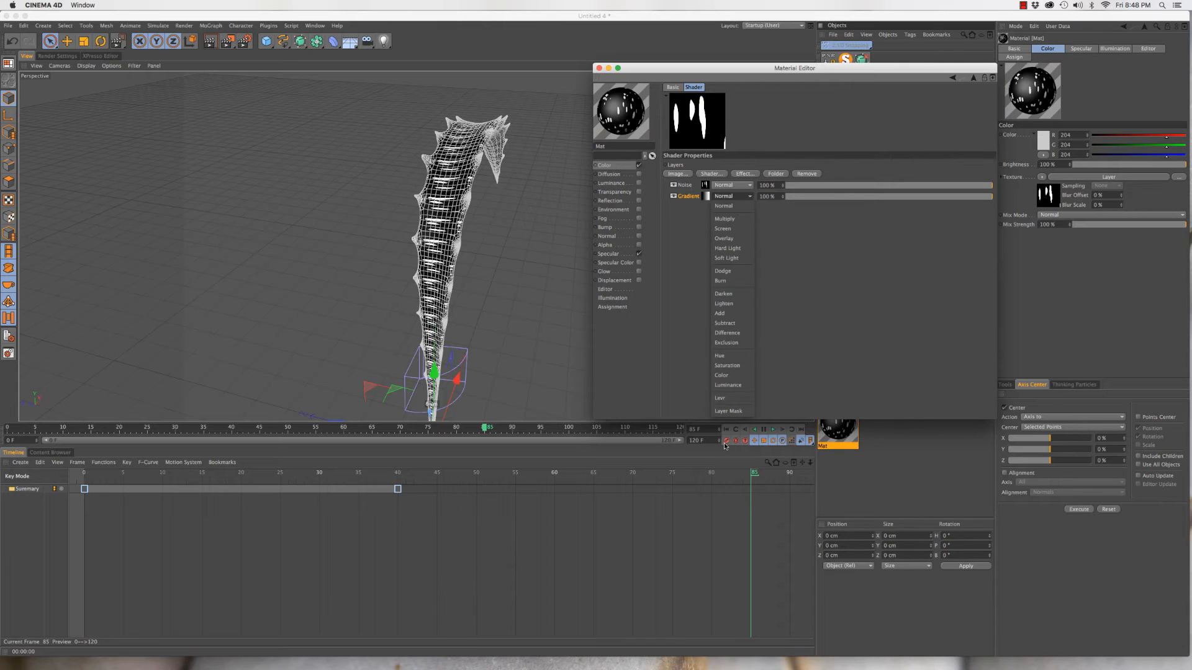
click(737, 413)
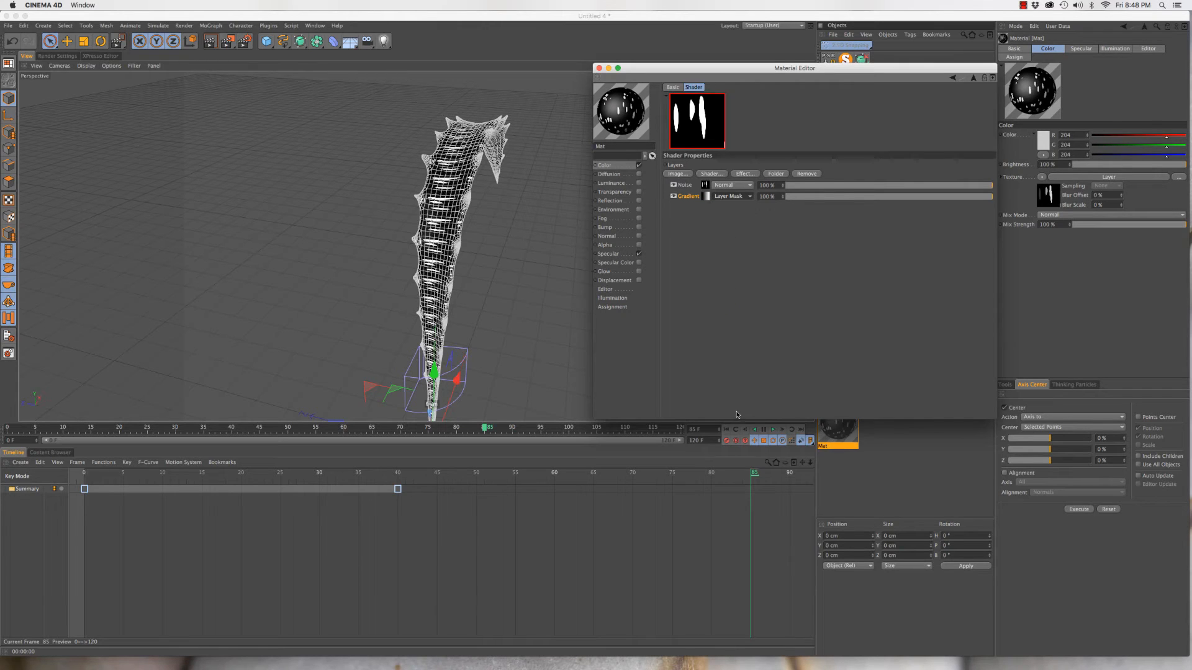
Toggle the Gradient layer's visibility off and on to compare the noise with and without the mask
click(675, 198)
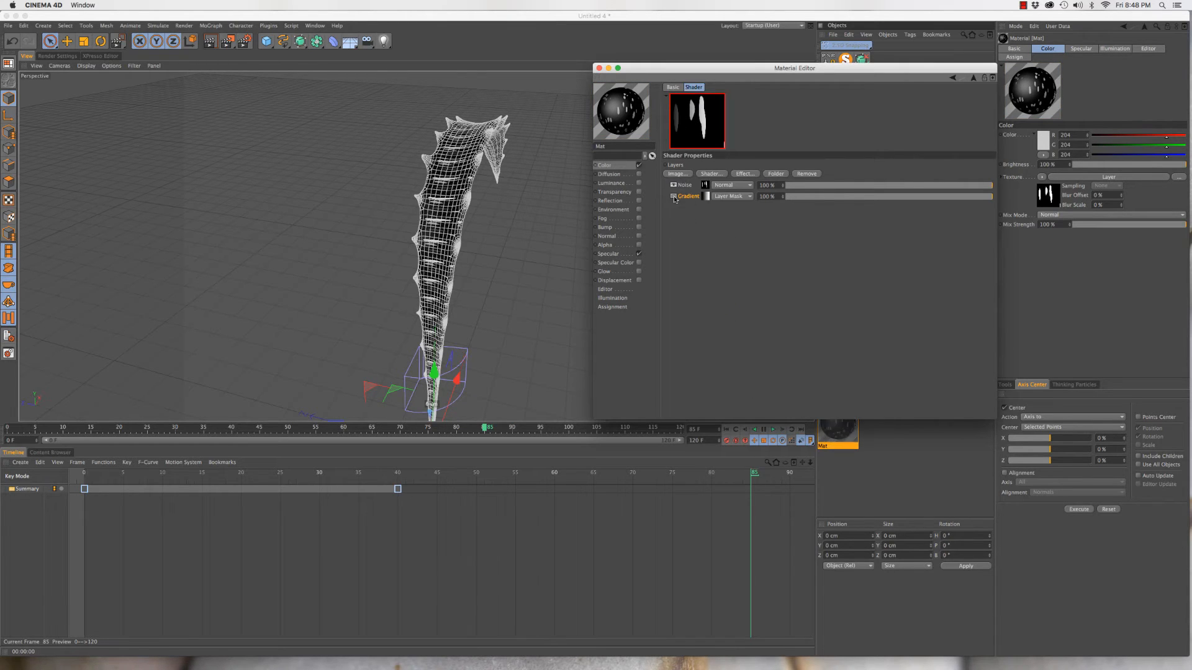
click(675, 198)
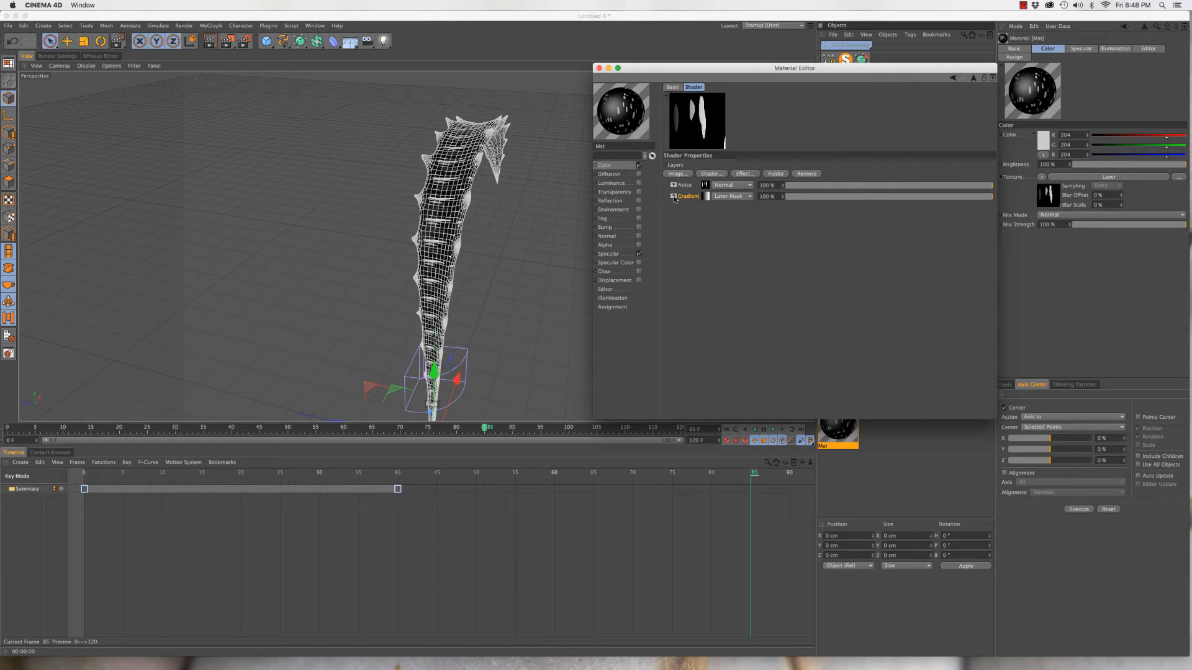
click(674, 198)
click(674, 198)
Open the mask Gradient, try the 2D - V type, set the type to 3D - Linear, and render the view
click(708, 197)
click(703, 178)
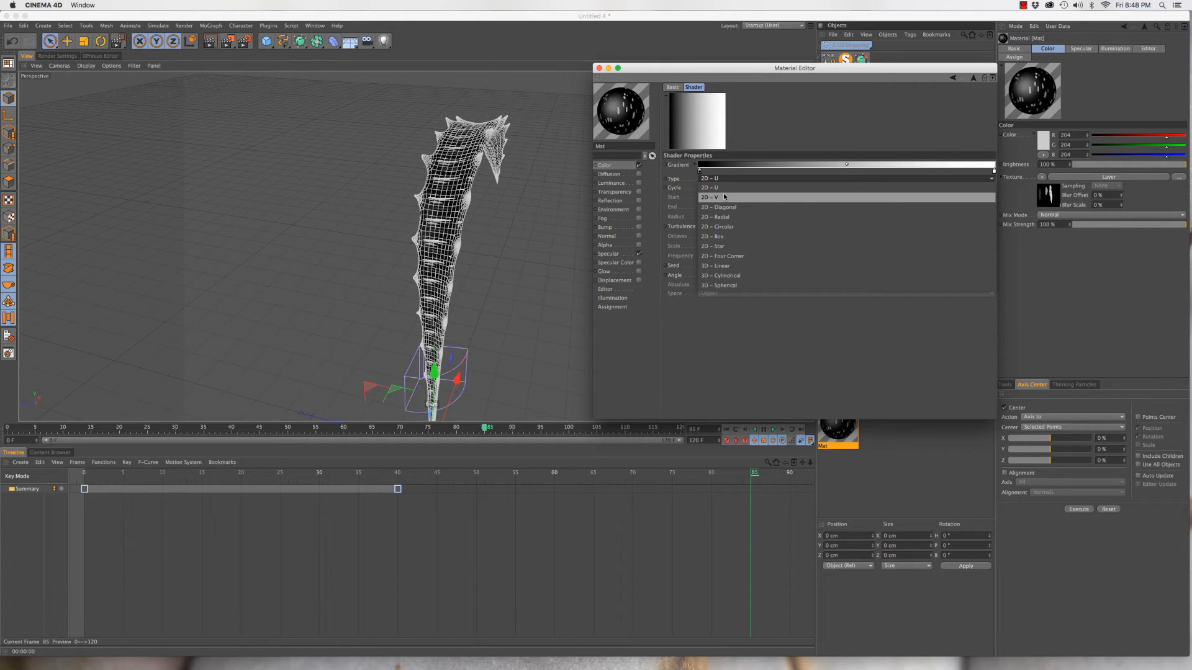
click(724, 197)
click(715, 179)
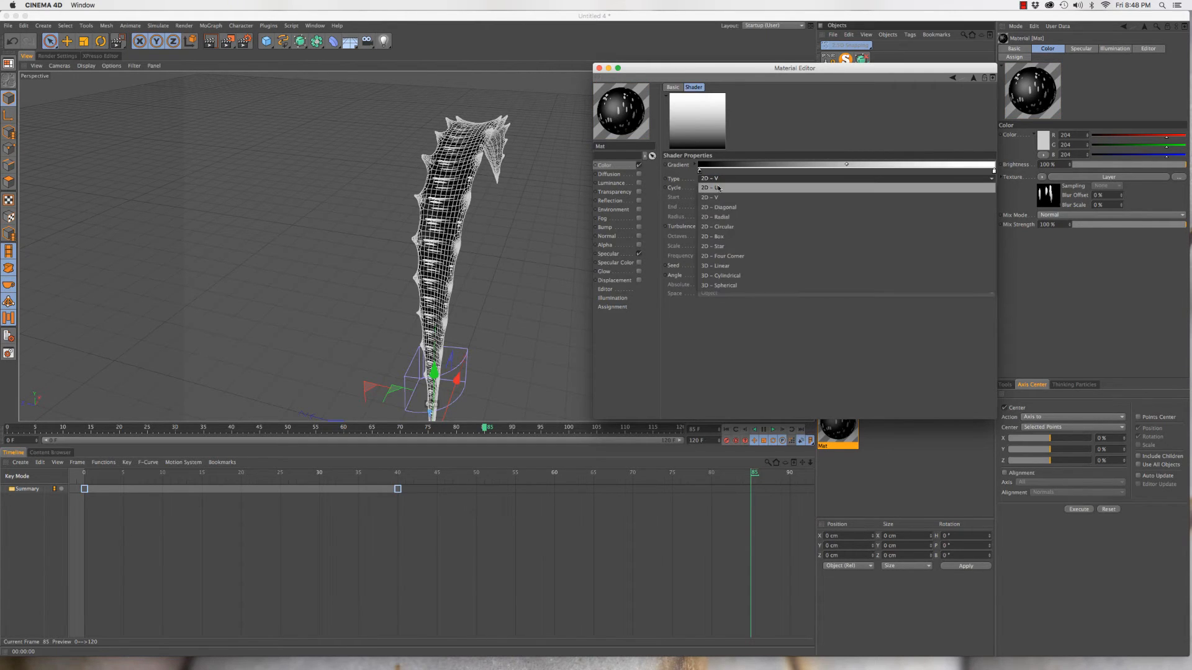
click(718, 187)
click(719, 179)
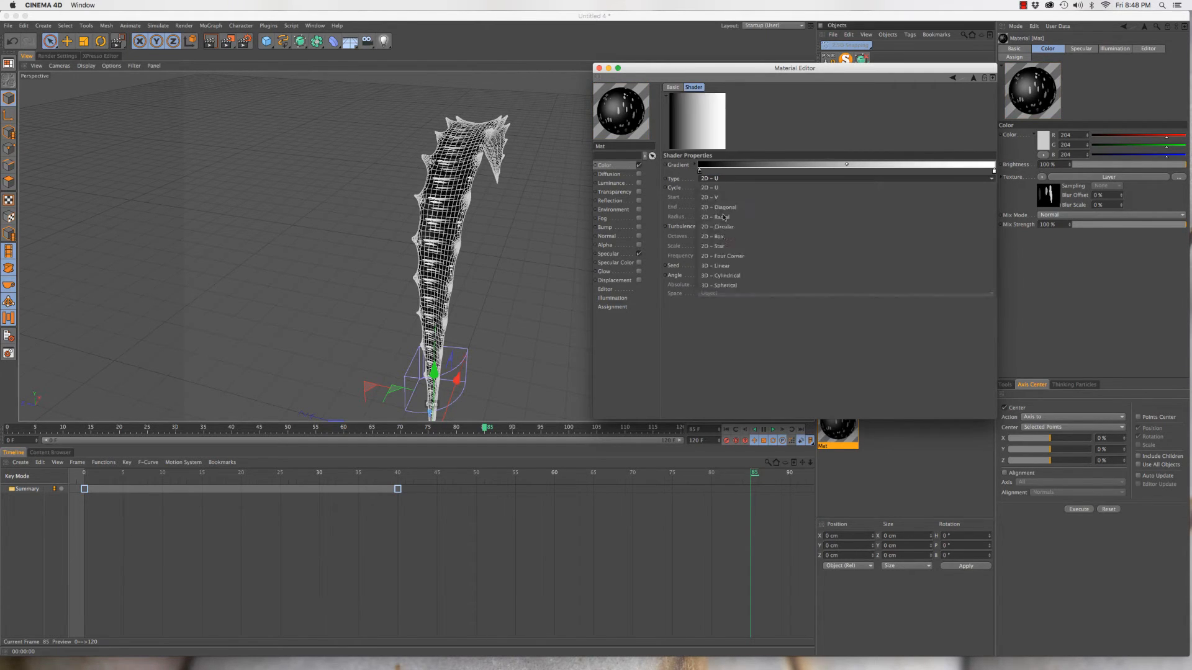
click(734, 267)
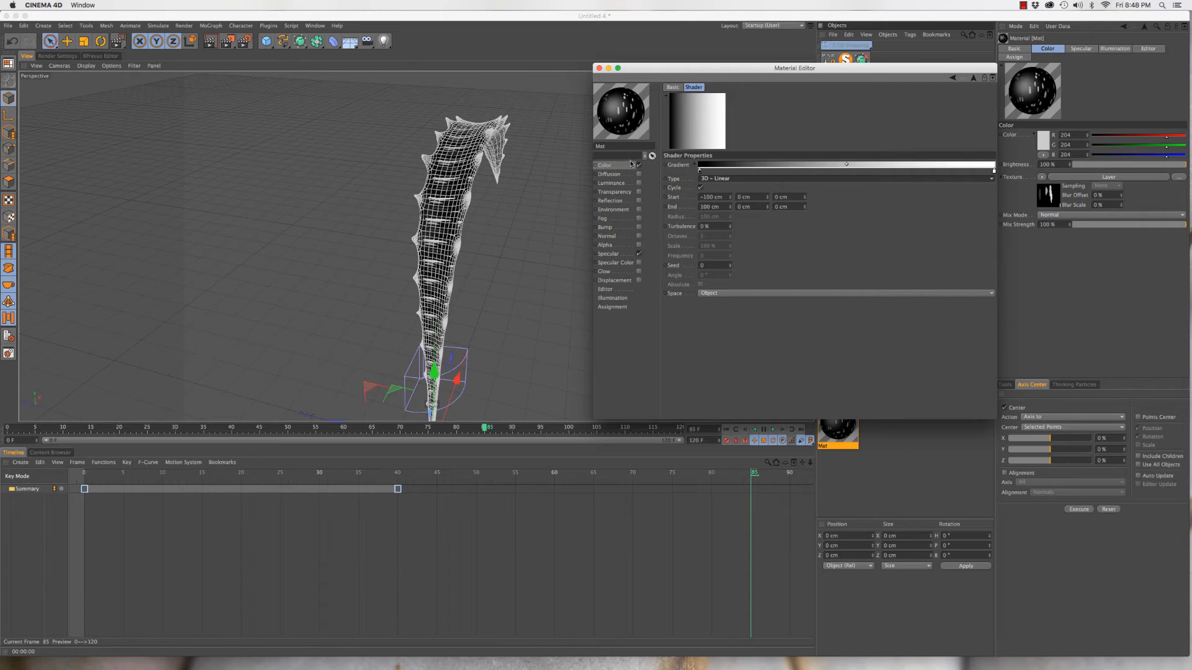
click(493, 214)
key(ctrl+r)
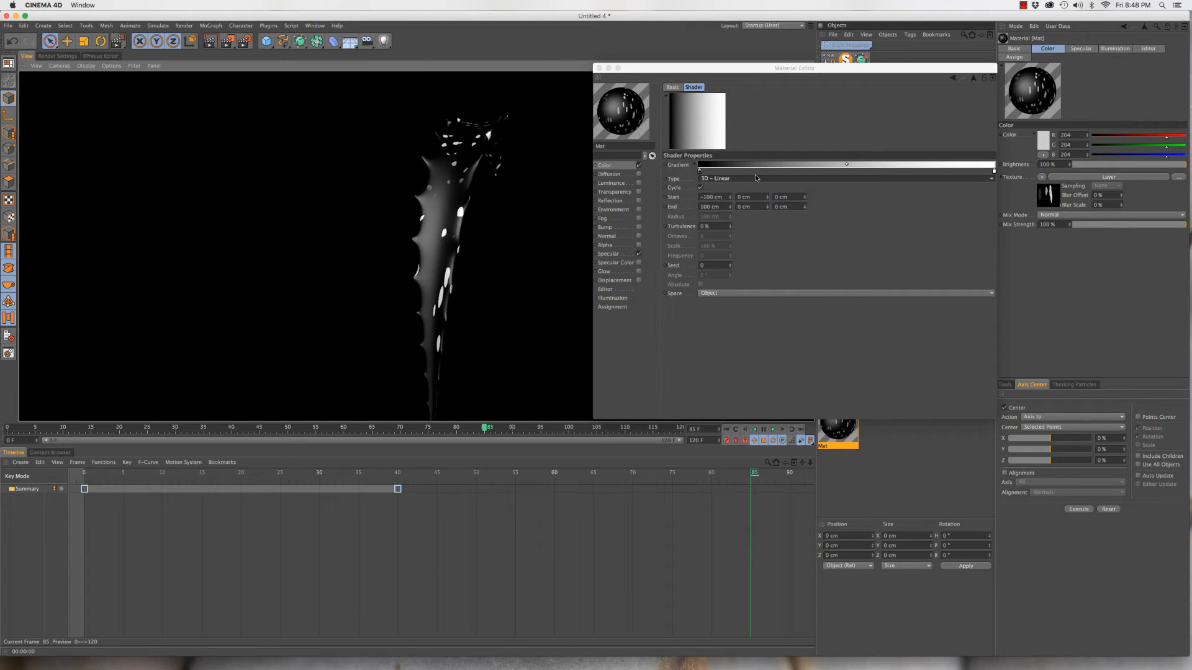
Close the Material Editor, select the Aloe object, and disable its Bend and Spline Wrap deformers
click(600, 69)
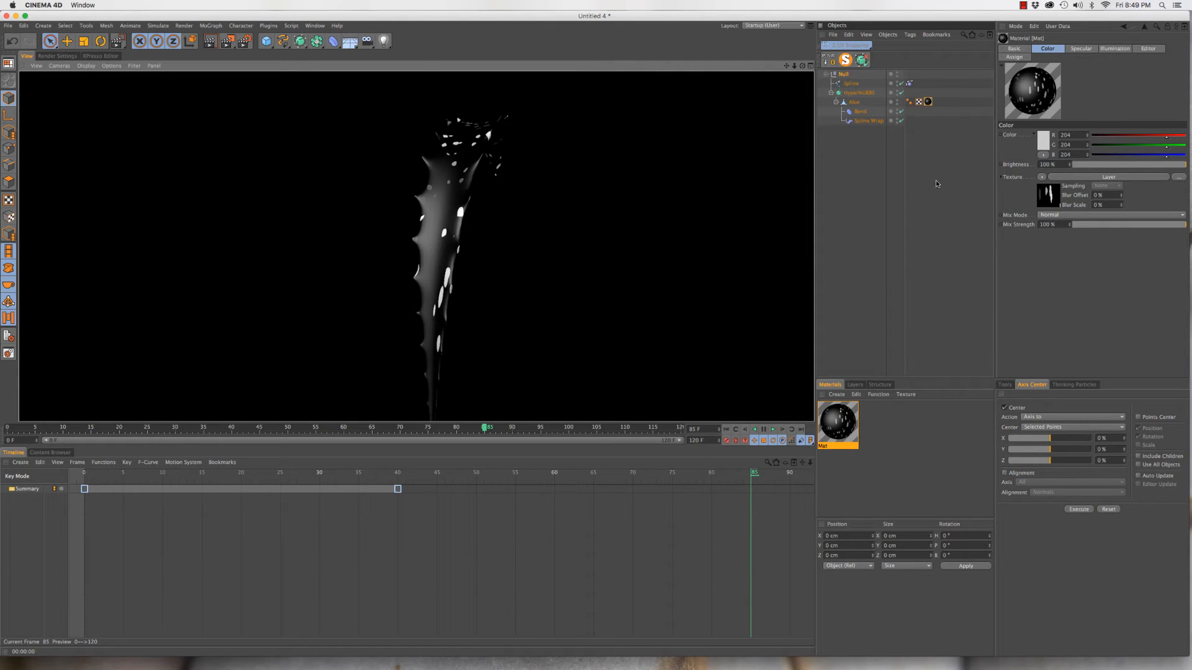
click(856, 103)
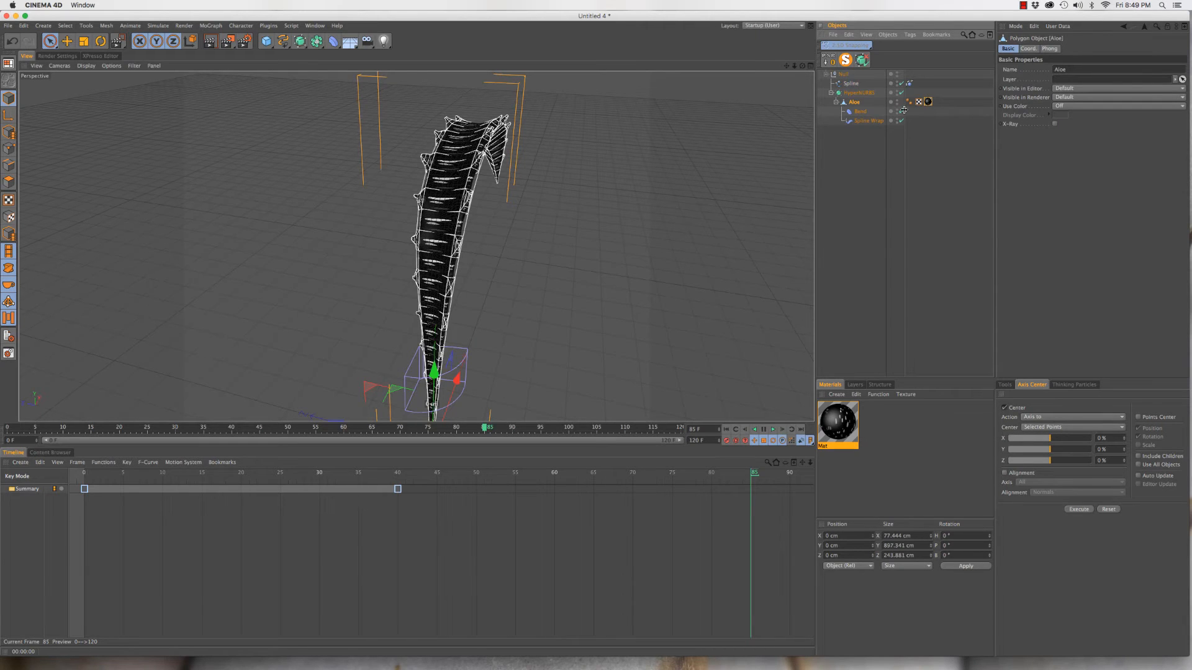
click(900, 120)
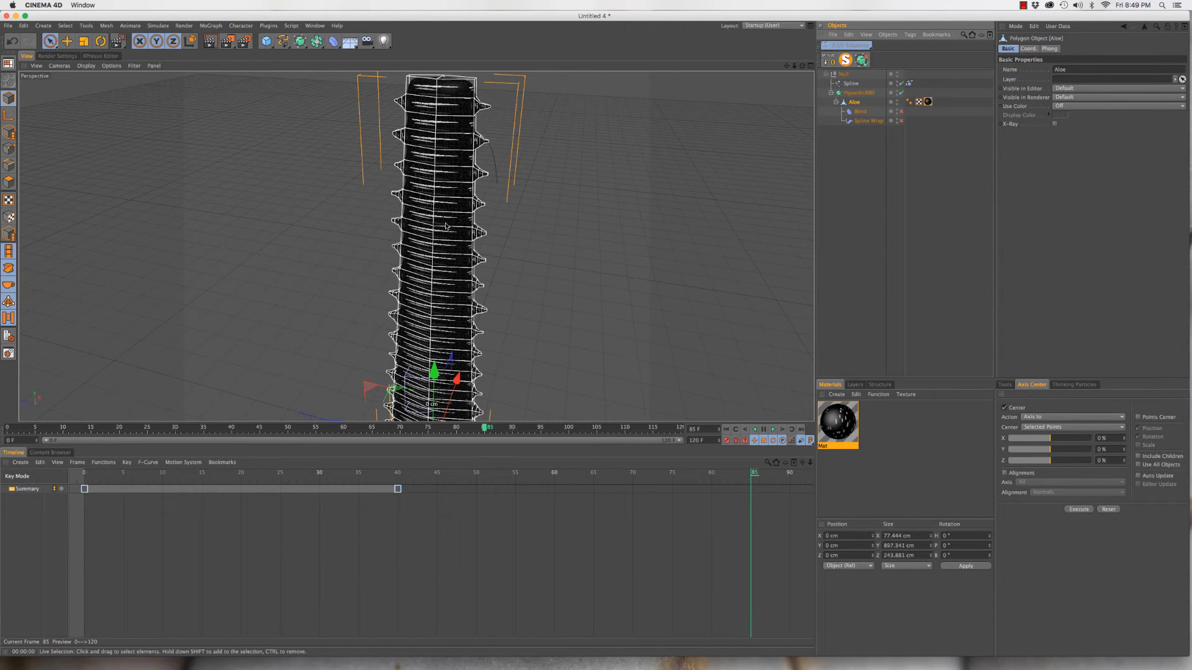
Render the straightened leaf from several angles to examine the direction in which the gradient masks the spots
scroll(442, 232, down, 5)
alt+drag(443, 232, 486, 237)
key(super+r)
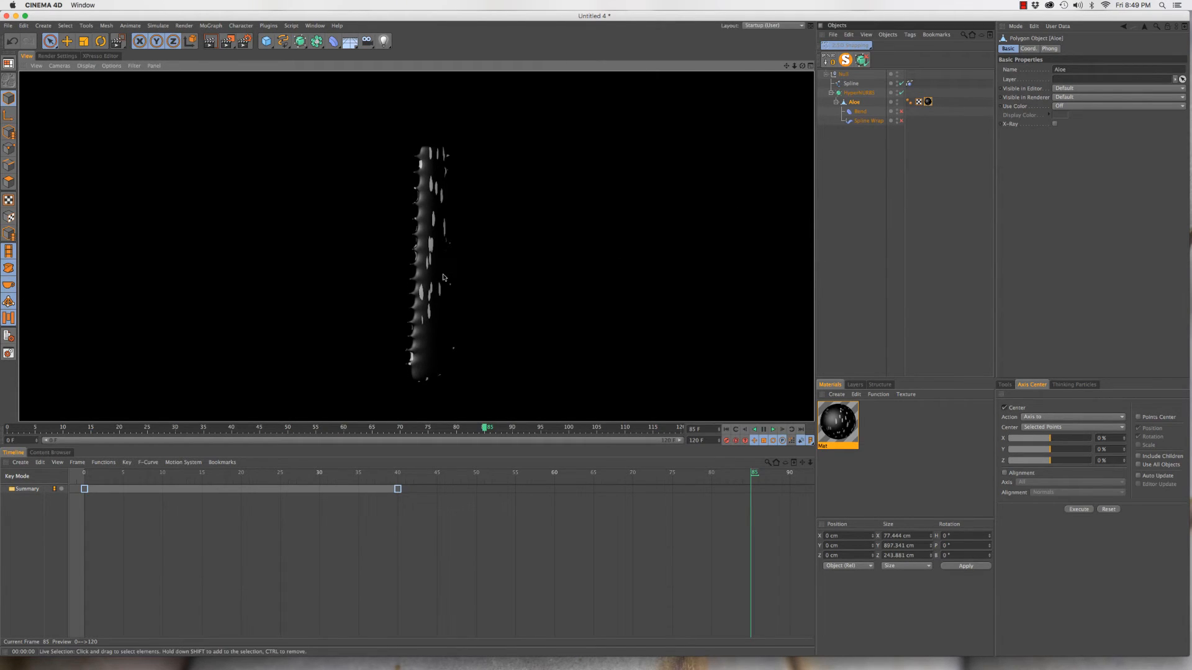
click(414, 266)
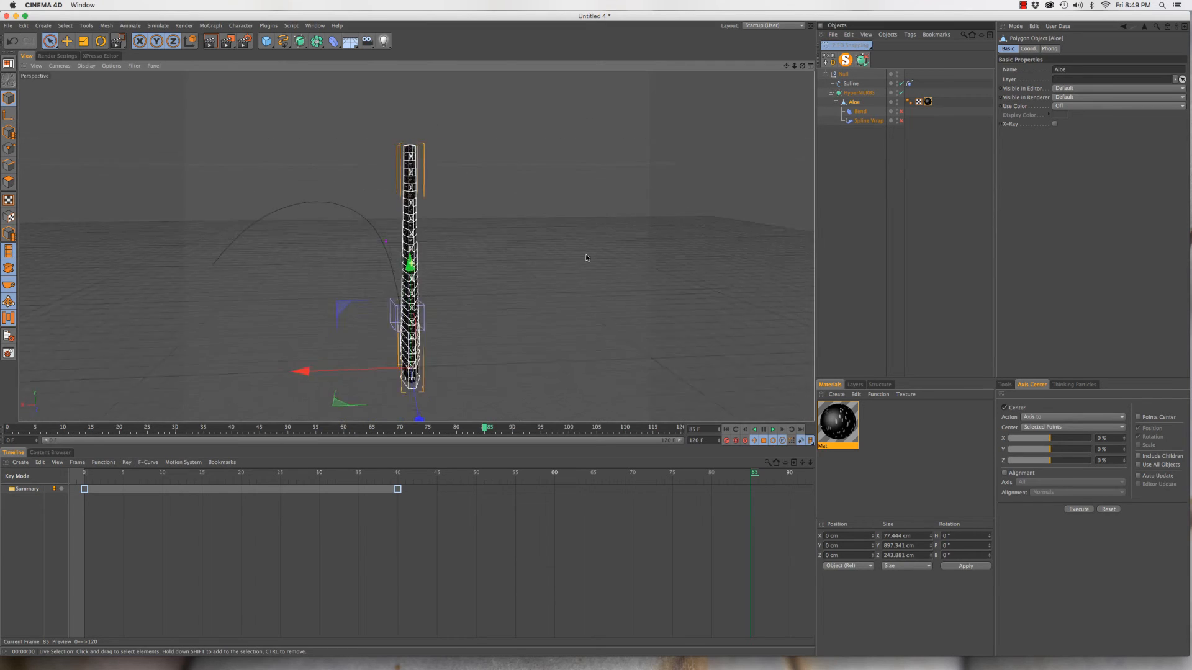
key(super+r)
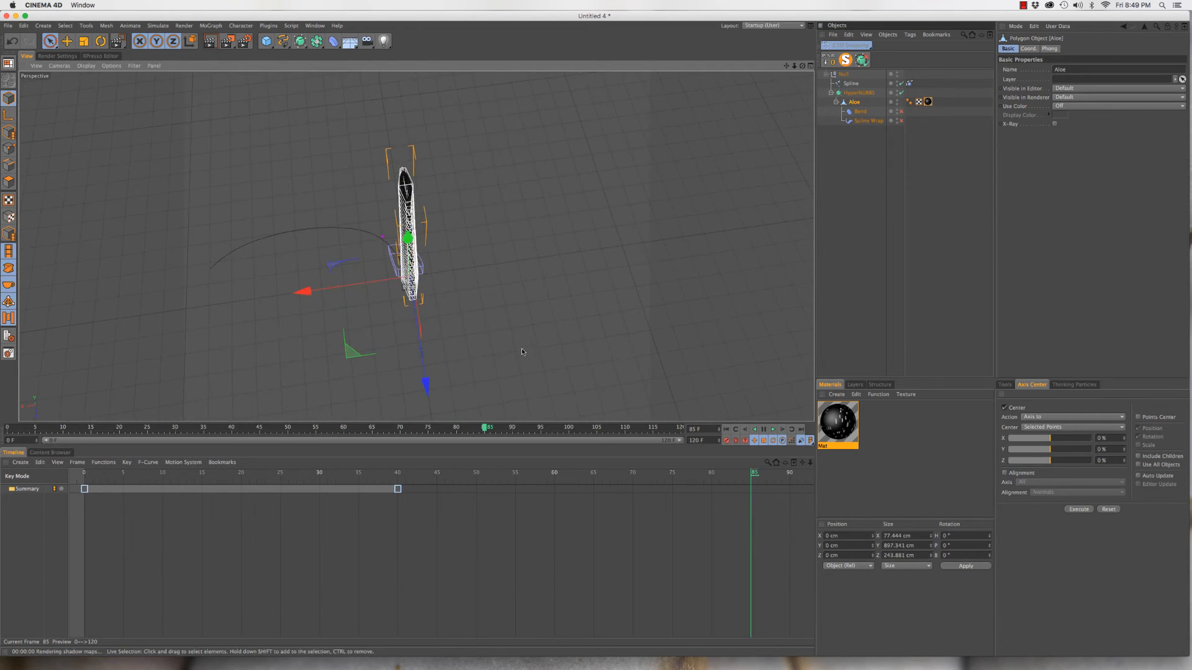
click(395, 312)
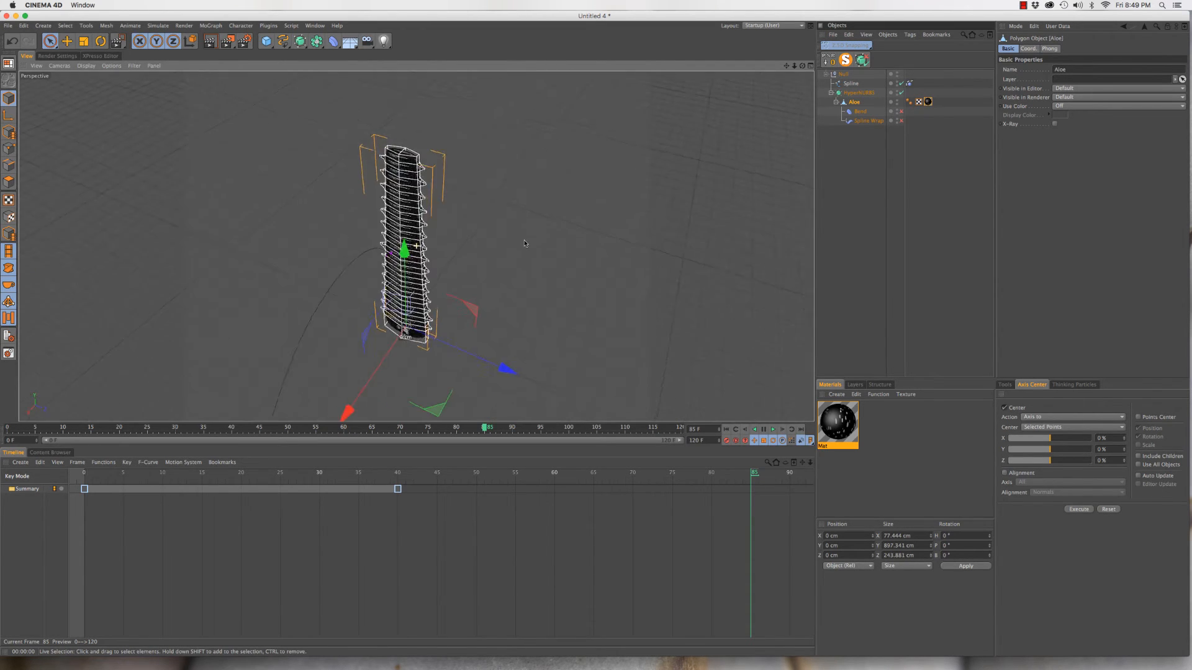
key(super+r)
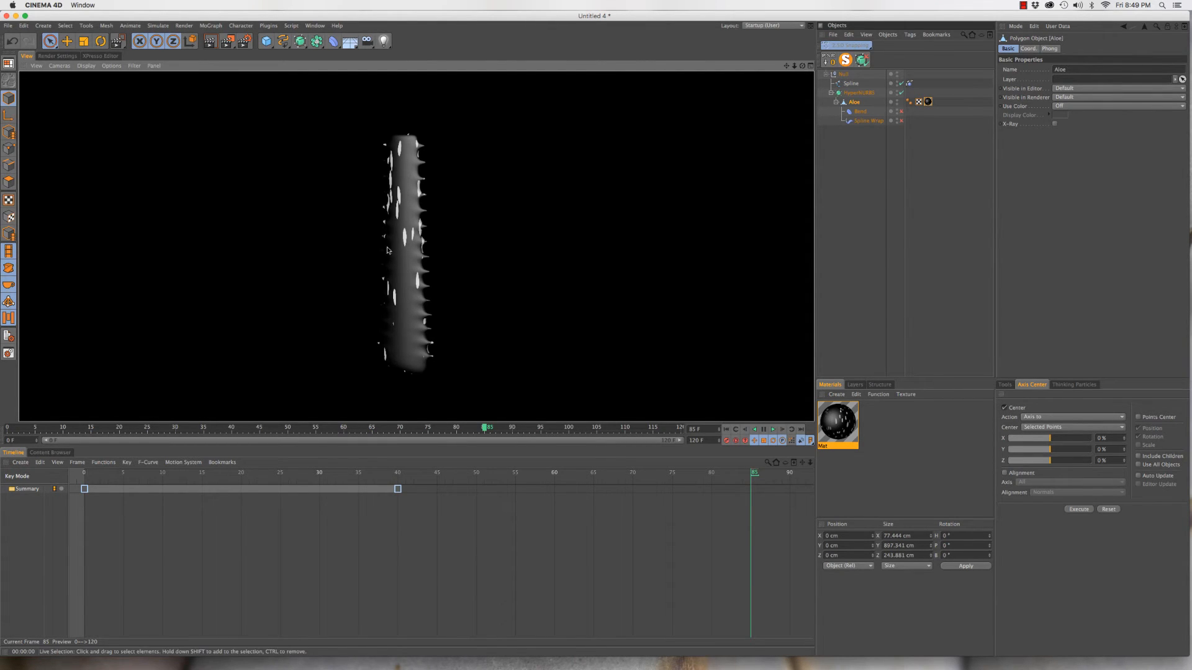
Reopen the material's mask Gradient and set the X values of its Start and End to 0 cm
click(843, 427)
double_click(843, 427)
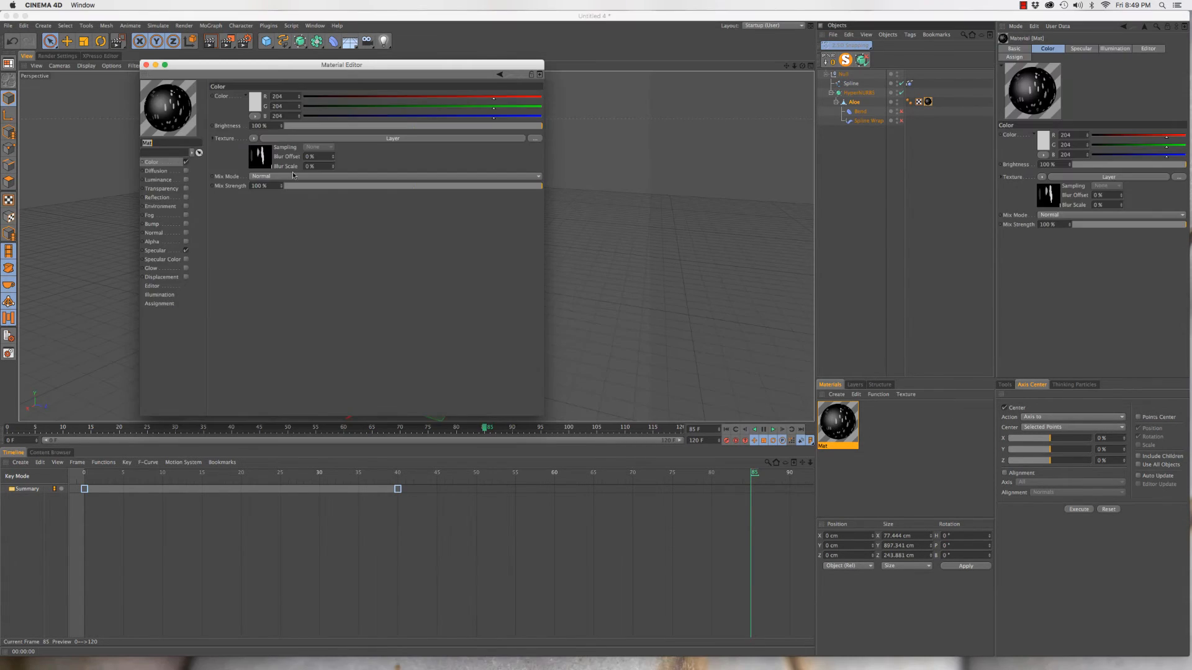
click(254, 159)
click(253, 192)
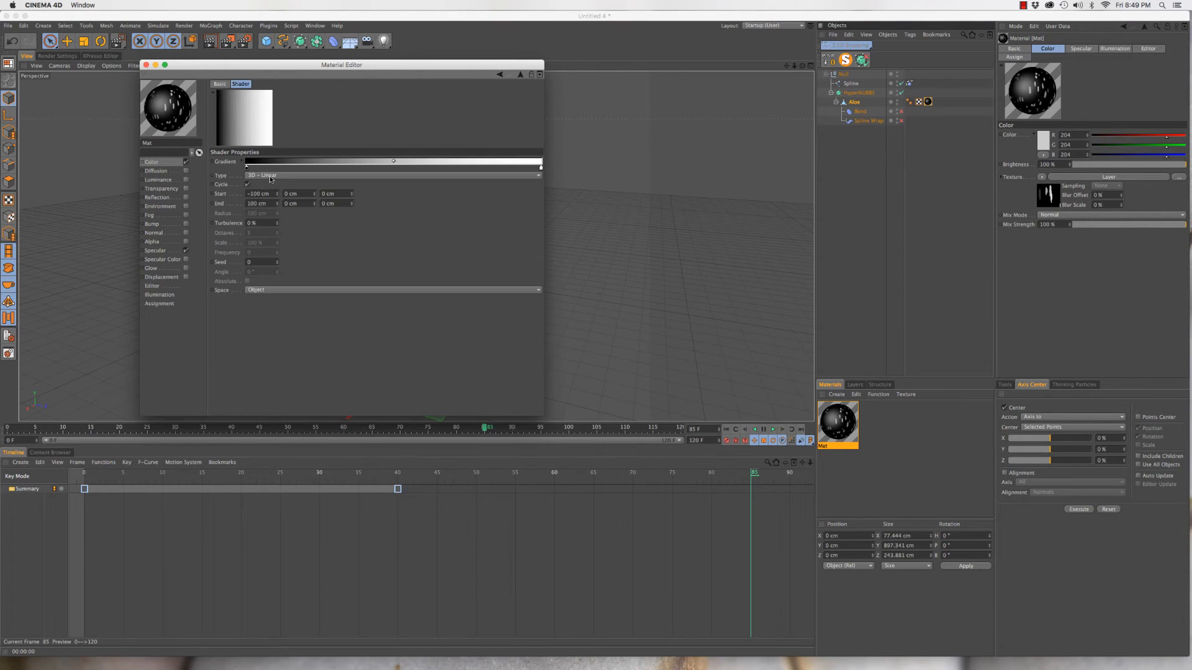
double_click(266, 194)
text(0)
key(Tab)
key(Tab)
key(Tab)
text(0)
key(Return)
Set the mask Gradient's Start Z to -100 cm and End Z to 100 cm, and render the view
double_click(338, 194)
text(-100)
double_click(327, 204)
text(100)
key(Return)
click(146, 65)
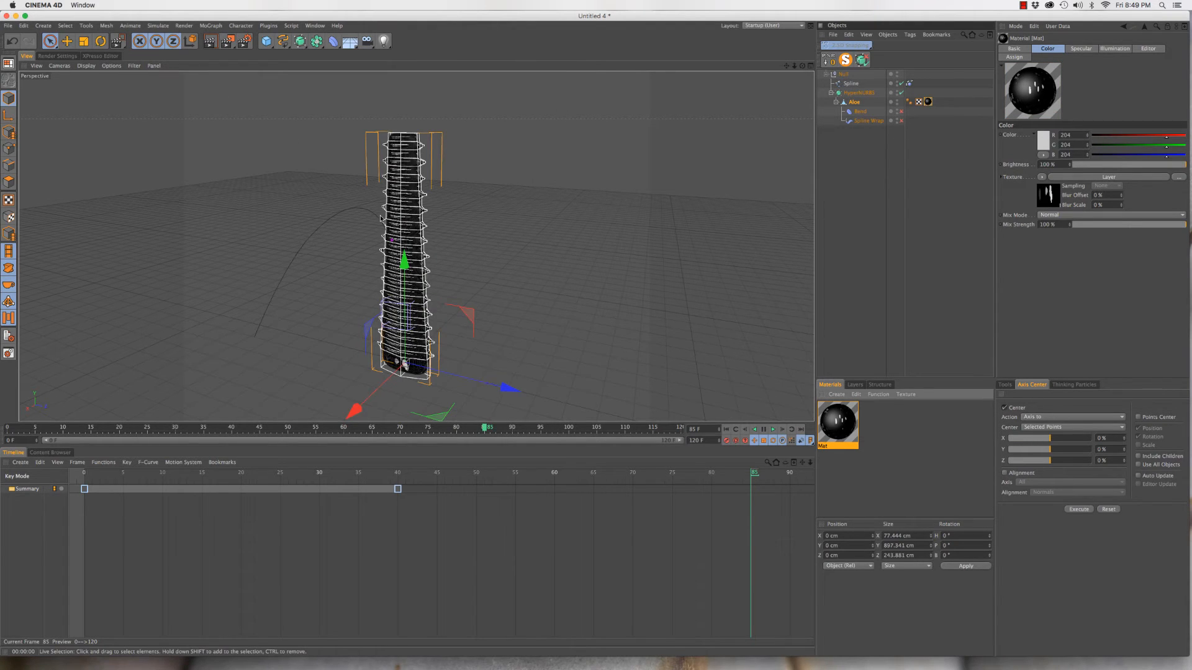
key(super+r)
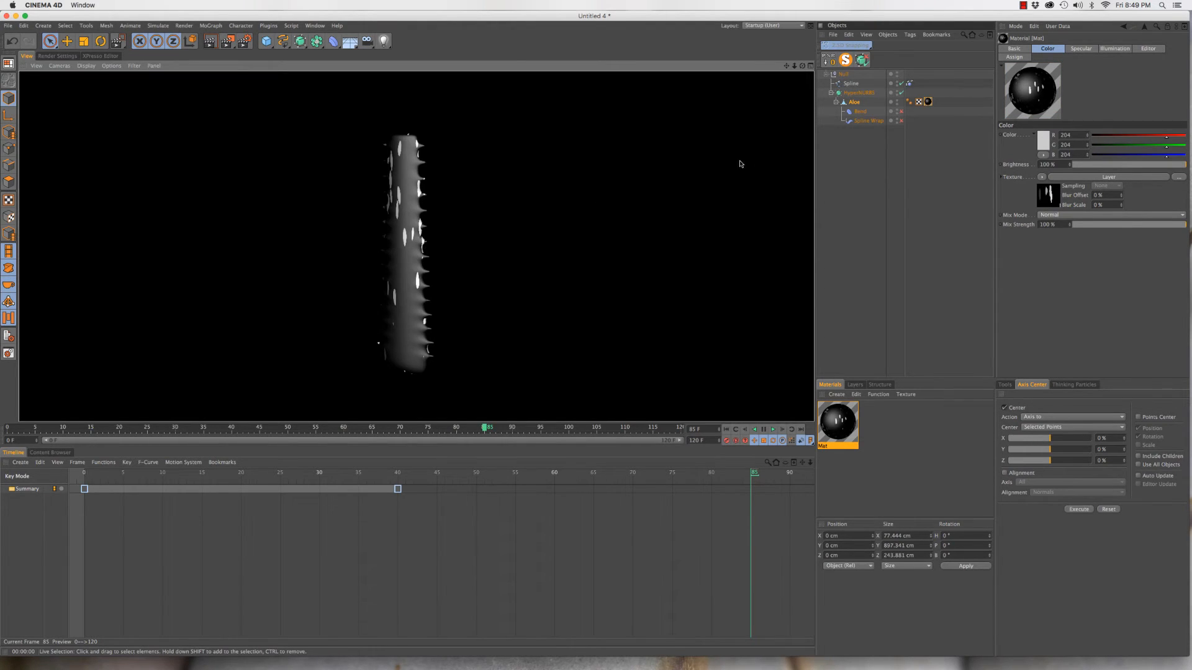
Reopen the material's Layer shader, hide the Noise layer, and set the Gradient's start knot to pure red (R 255, G 0, B 0)
double_click(848, 424)
click(261, 156)
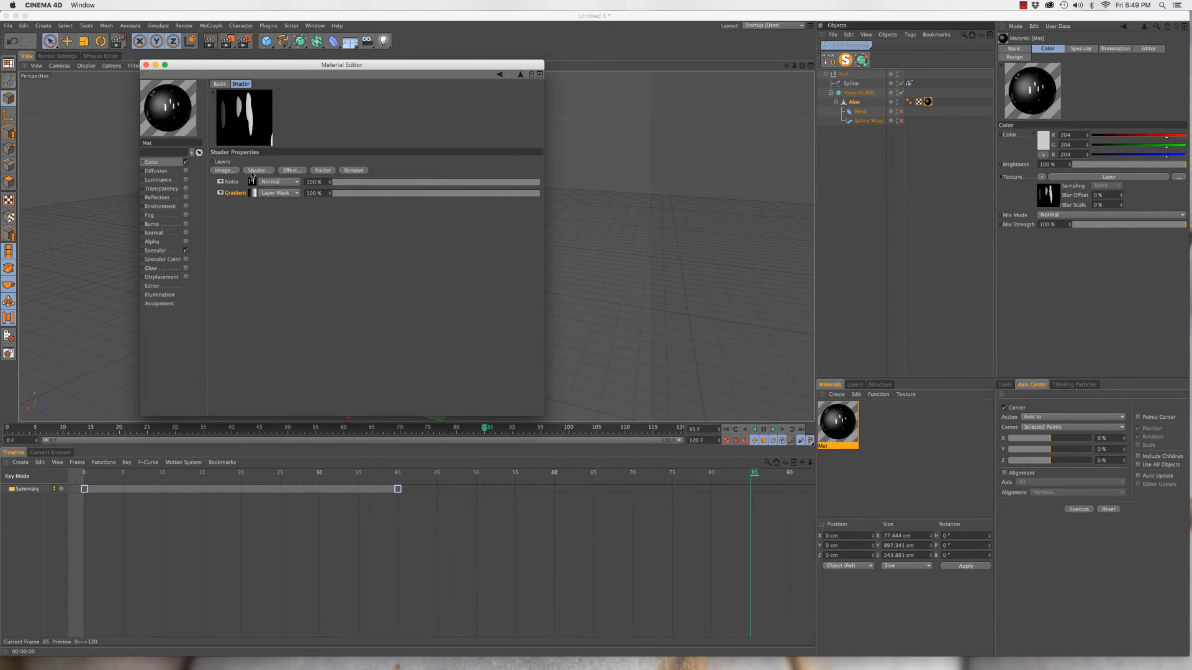
click(221, 182)
click(253, 193)
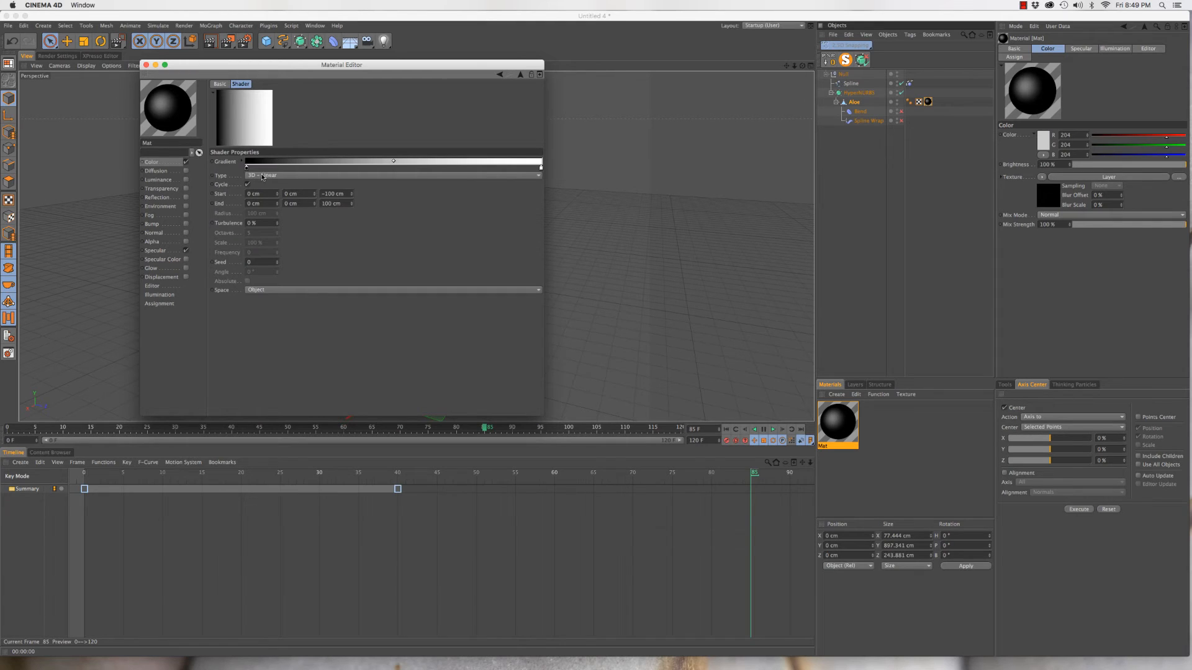
double_click(246, 167)
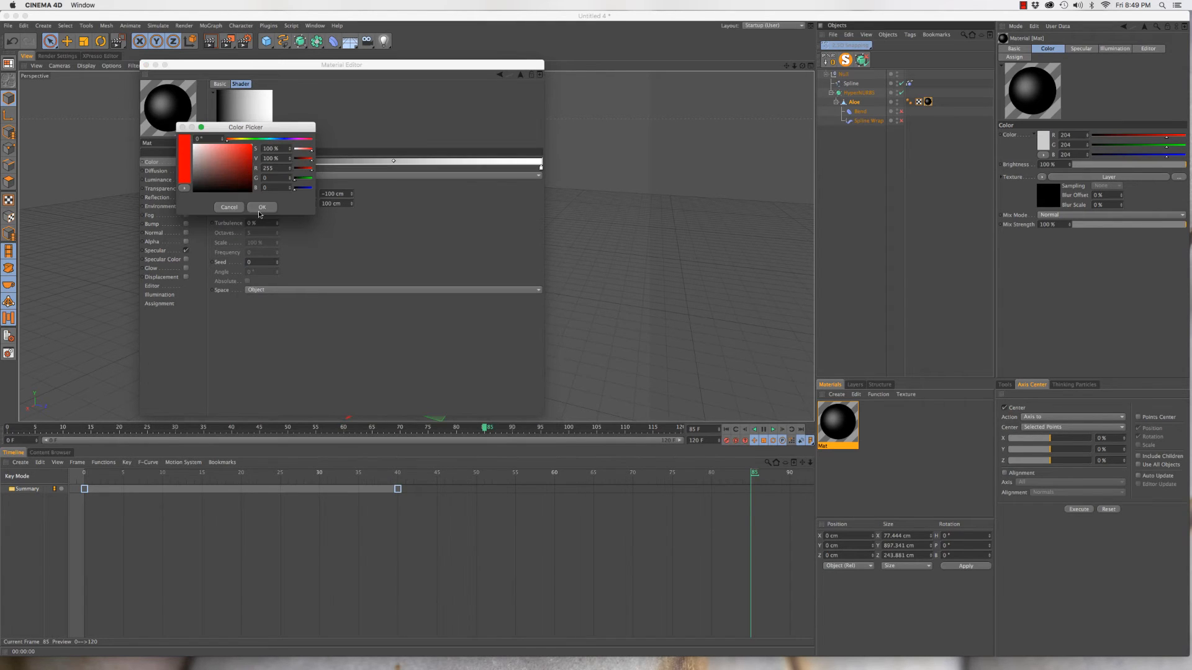
click(260, 215)
Close the Material Editor and render the straightened leaf from different angles to check the gradient
drag(176, 65, 432, 84)
click(402, 83)
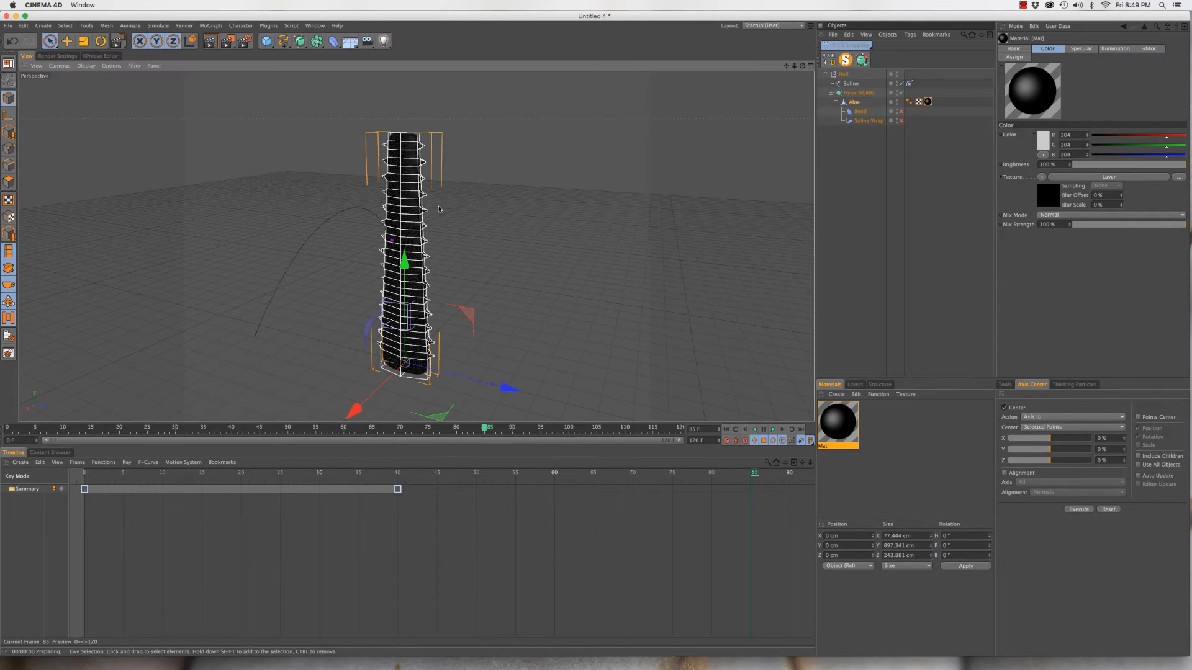
key(super+r)
key(super+r)
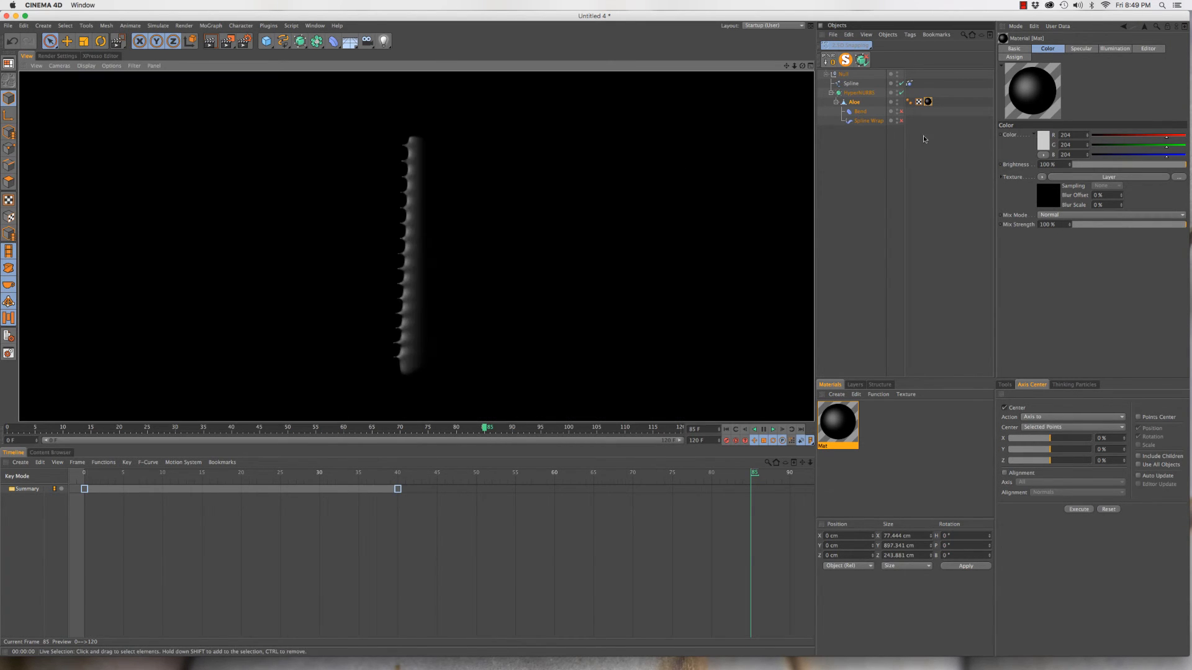
Reopen the Layer shader, set the Gradient layer's blend mode to Normal, and render the leaf with the editor moved aside
double_click(838, 425)
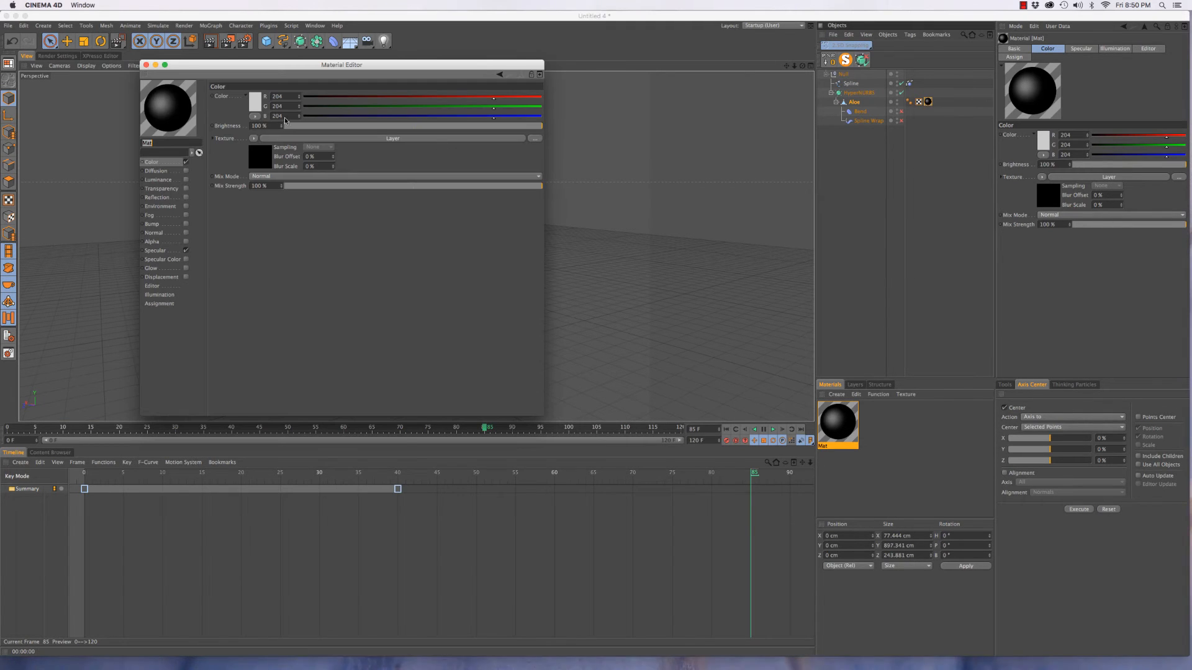
click(302, 138)
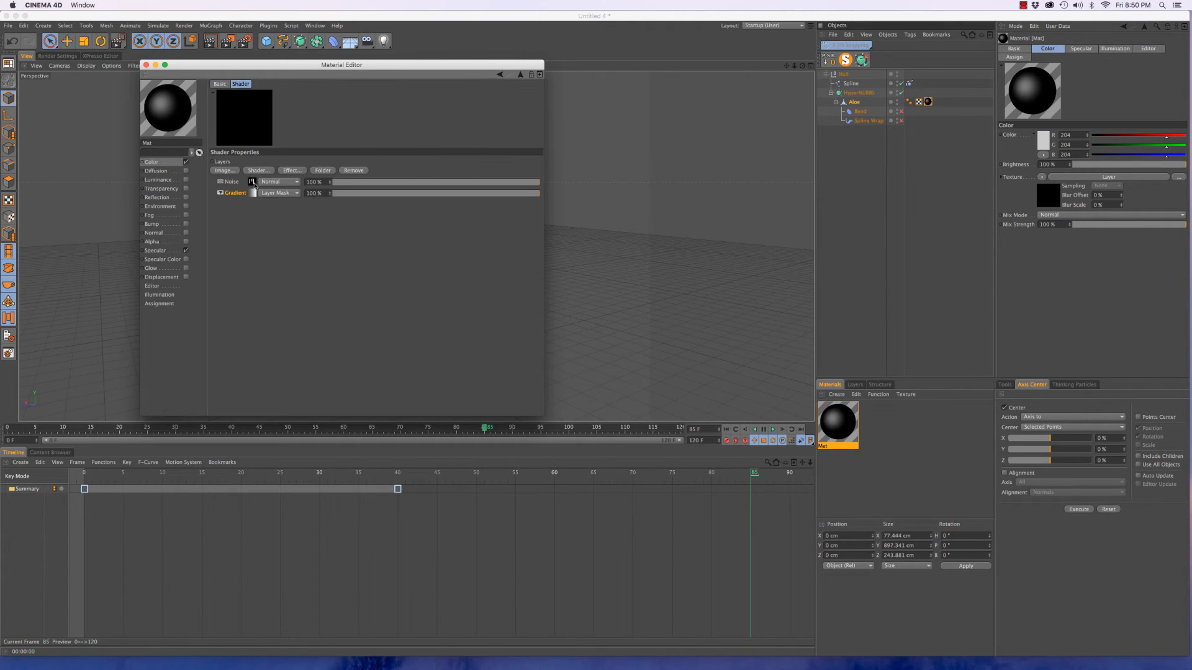
click(279, 193)
click(281, 197)
drag(266, 71, 666, 126)
click(430, 269)
key(super+r)
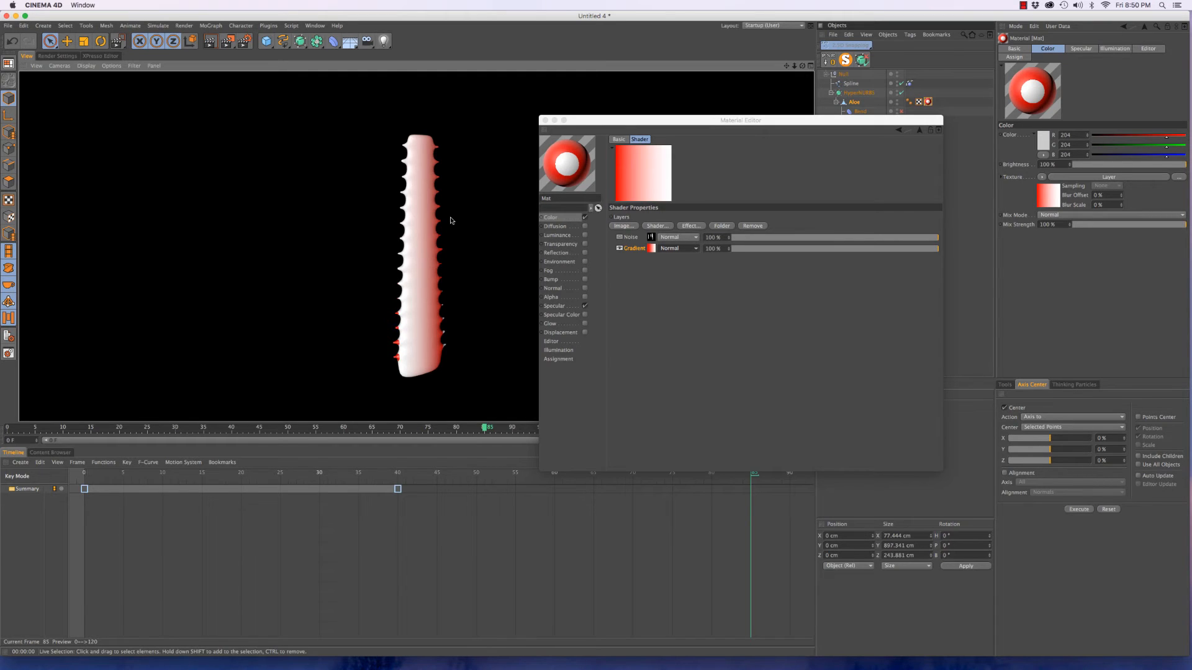
Render the leaf from another angle and compare the red-to-white direction with the Gradient's settings and the object's axes
alt+drag(401, 259, 378, 315)
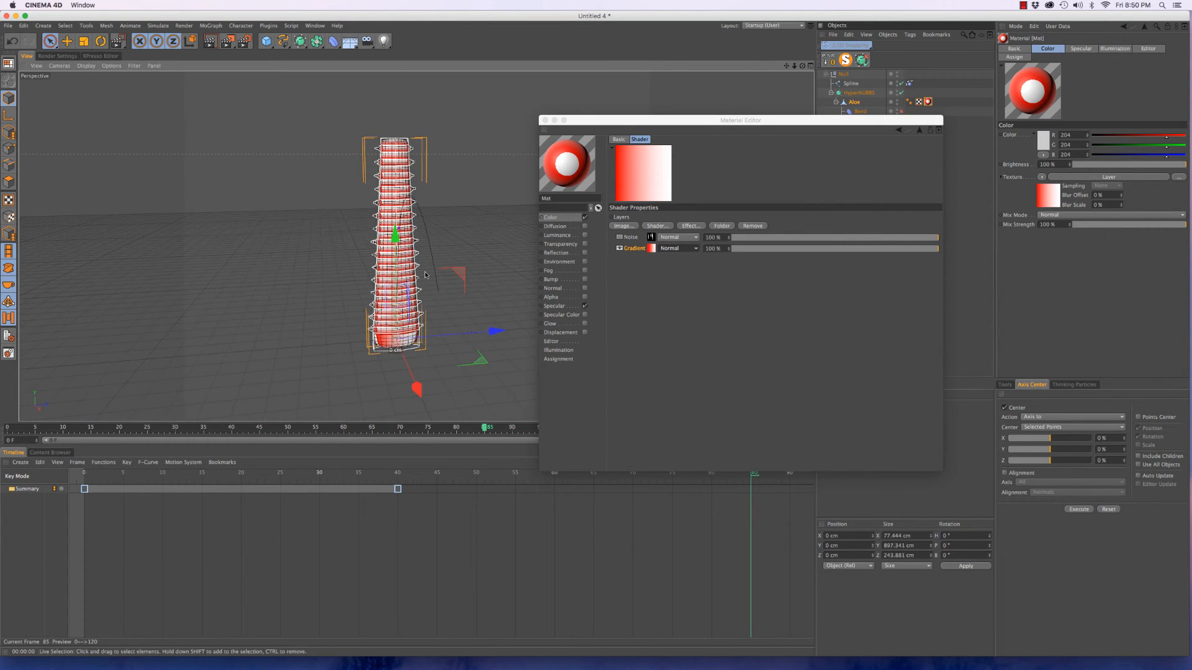
key(super+r)
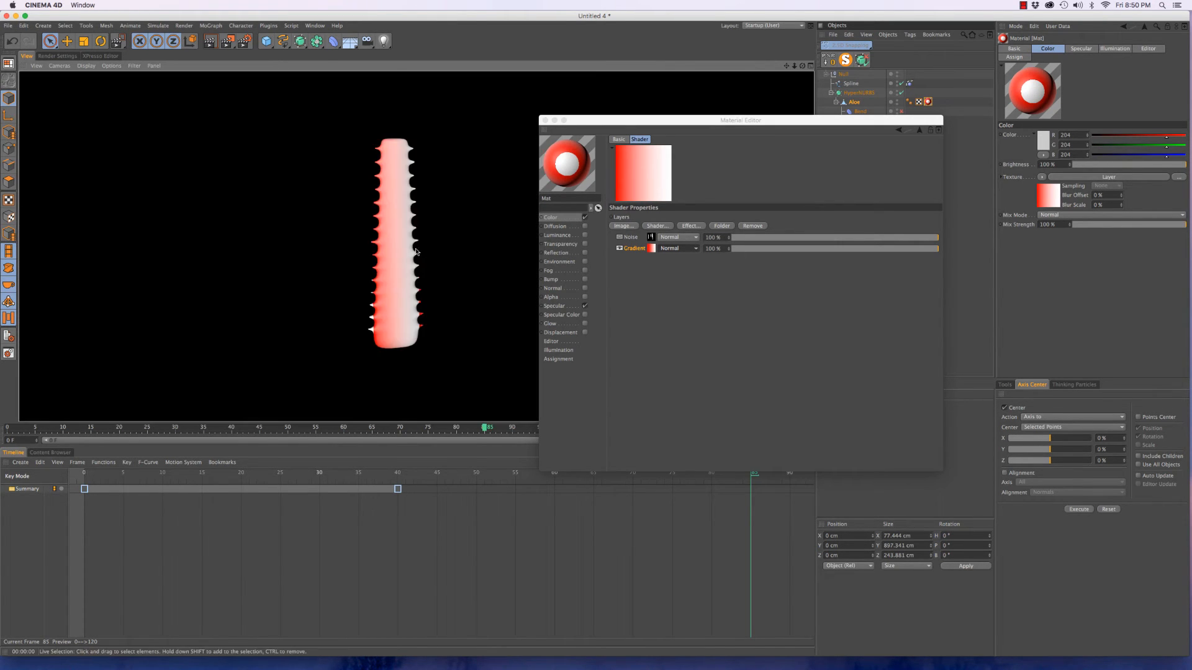
click(651, 248)
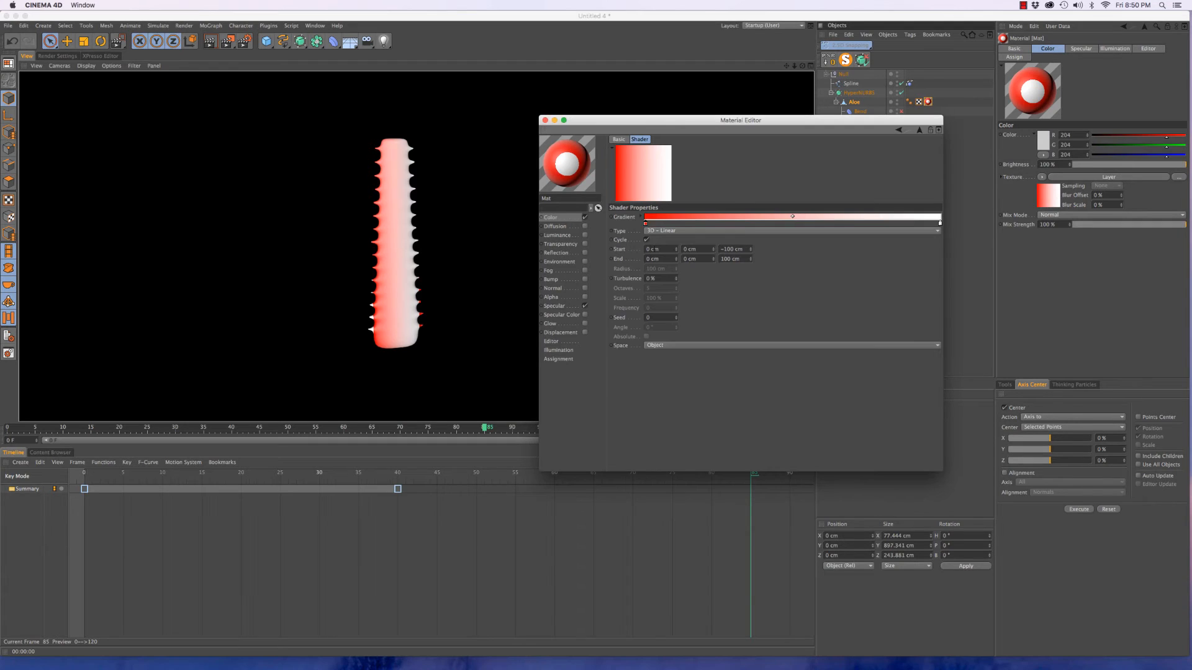
click(427, 224)
alt+drag(378, 219, 301, 217)
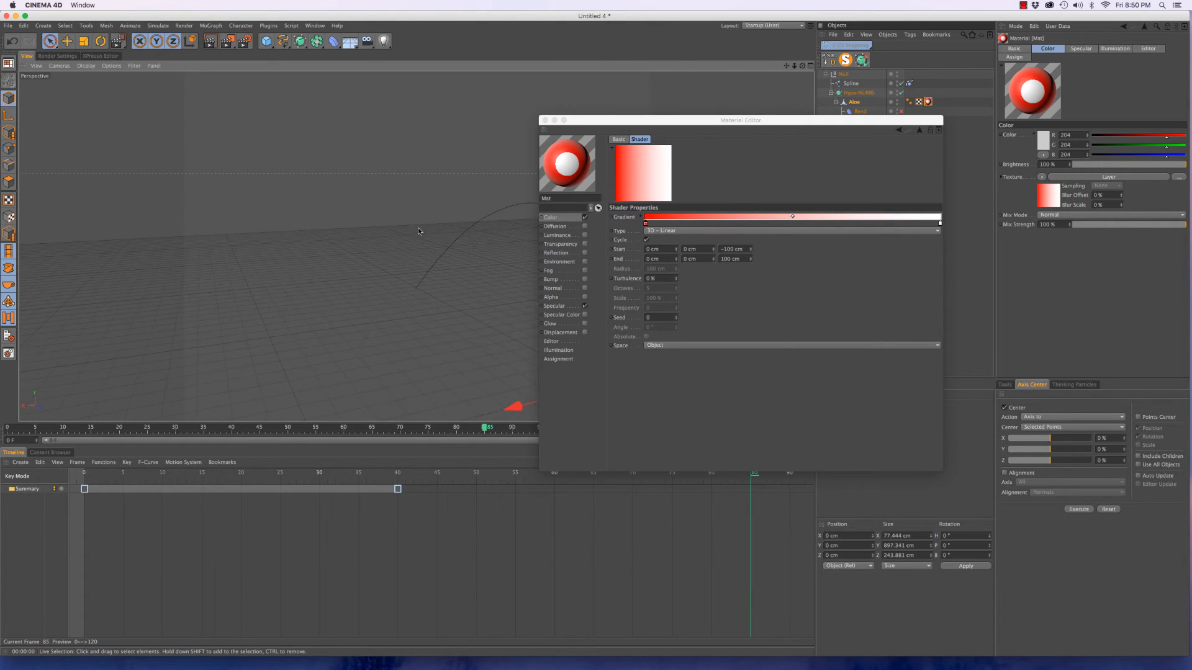
alt+middle_drag(445, 236, 151, 203)
alt+drag(364, 219, 279, 218)
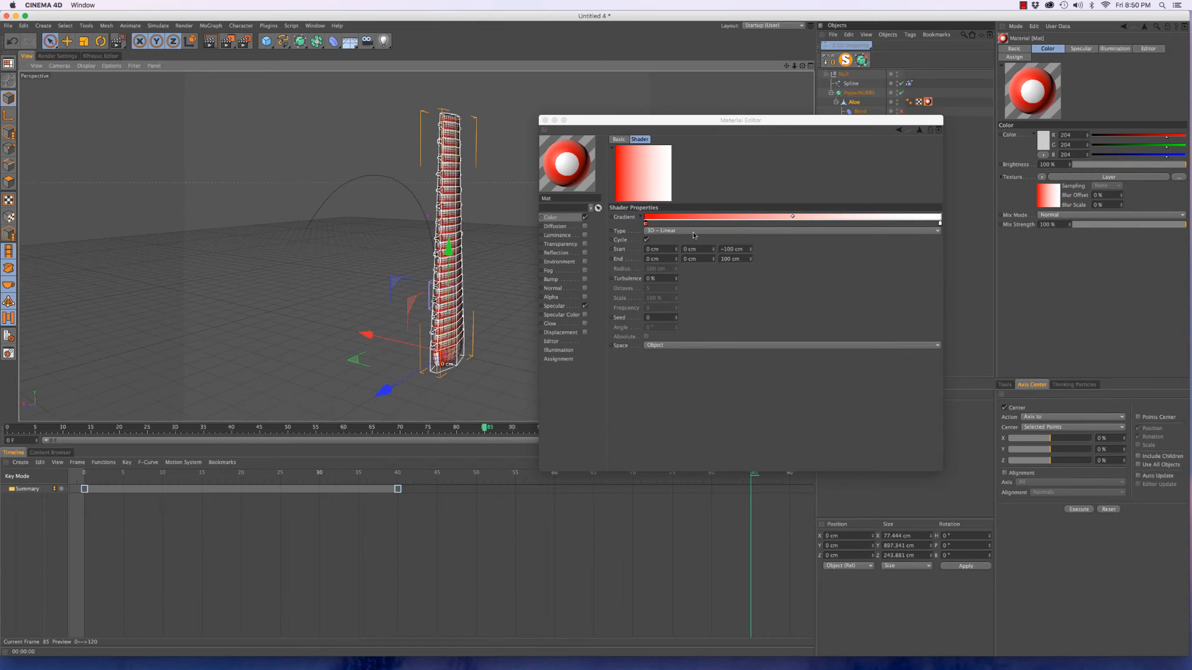
Change the Gradient's start knot to black and return to the layer list
double_click(645, 224)
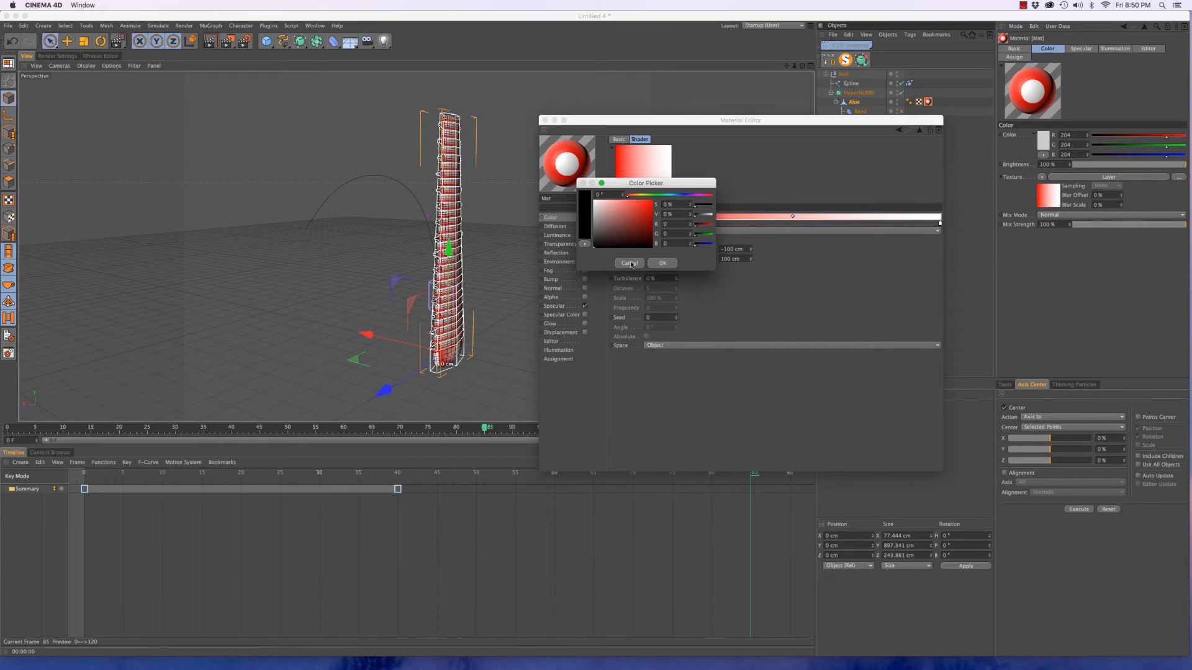
click(663, 264)
click(917, 130)
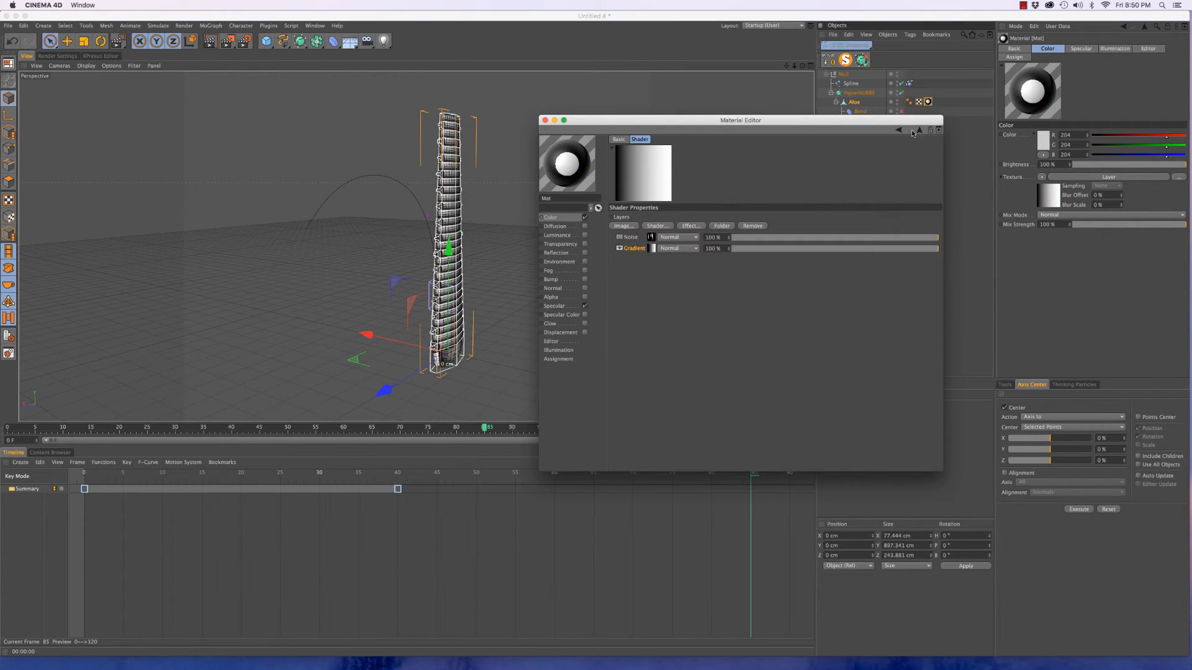
Show the Noise layer and set the Gradient layer's blend mode to Layer Mask
click(619, 237)
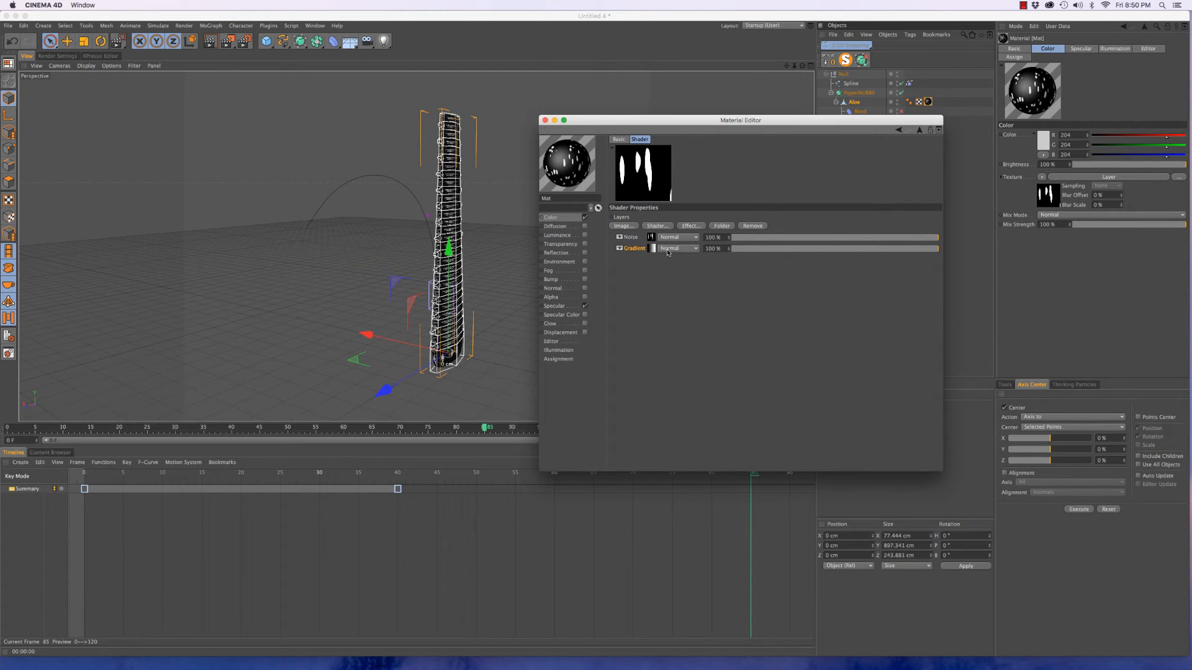
click(625, 249)
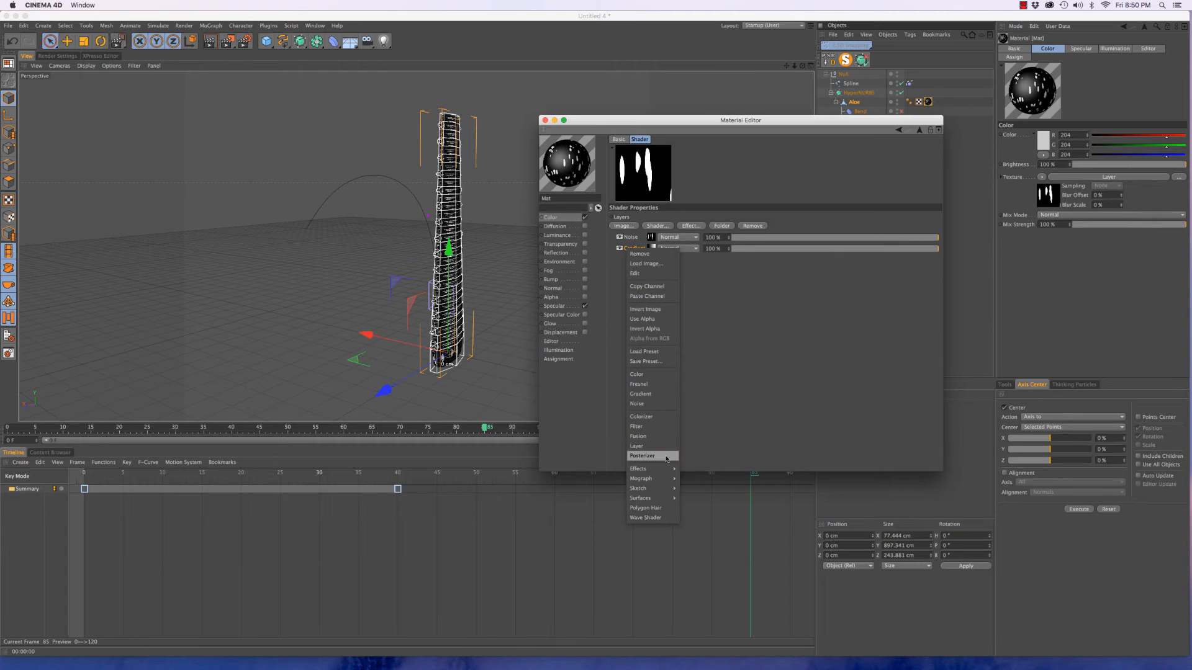
click(733, 366)
click(676, 248)
click(678, 465)
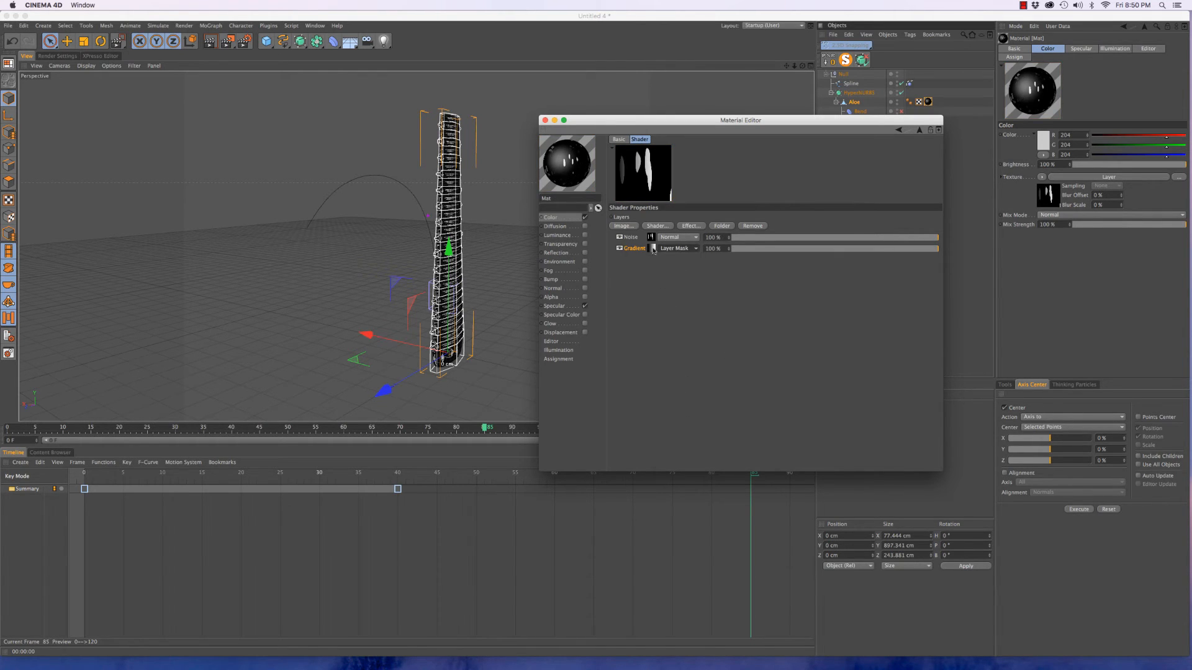
In the mask Gradient, move the black start knot slightly inward and change the end knot's colour to black
click(652, 249)
drag(646, 223, 656, 223)
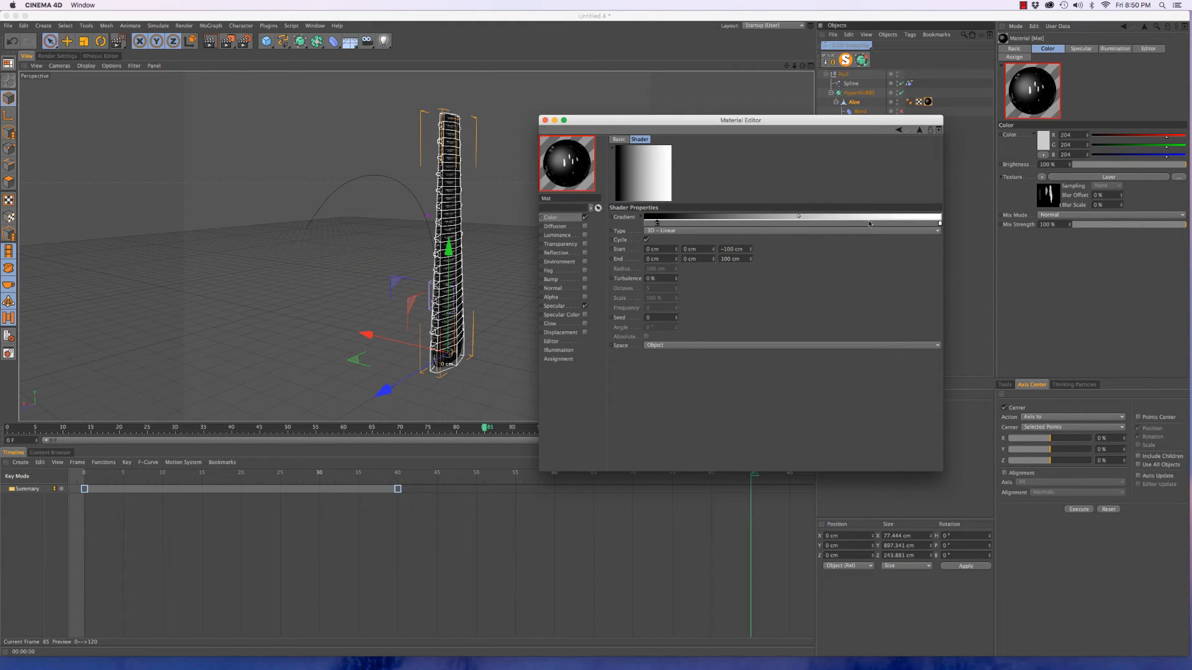
double_click(940, 223)
click(957, 262)
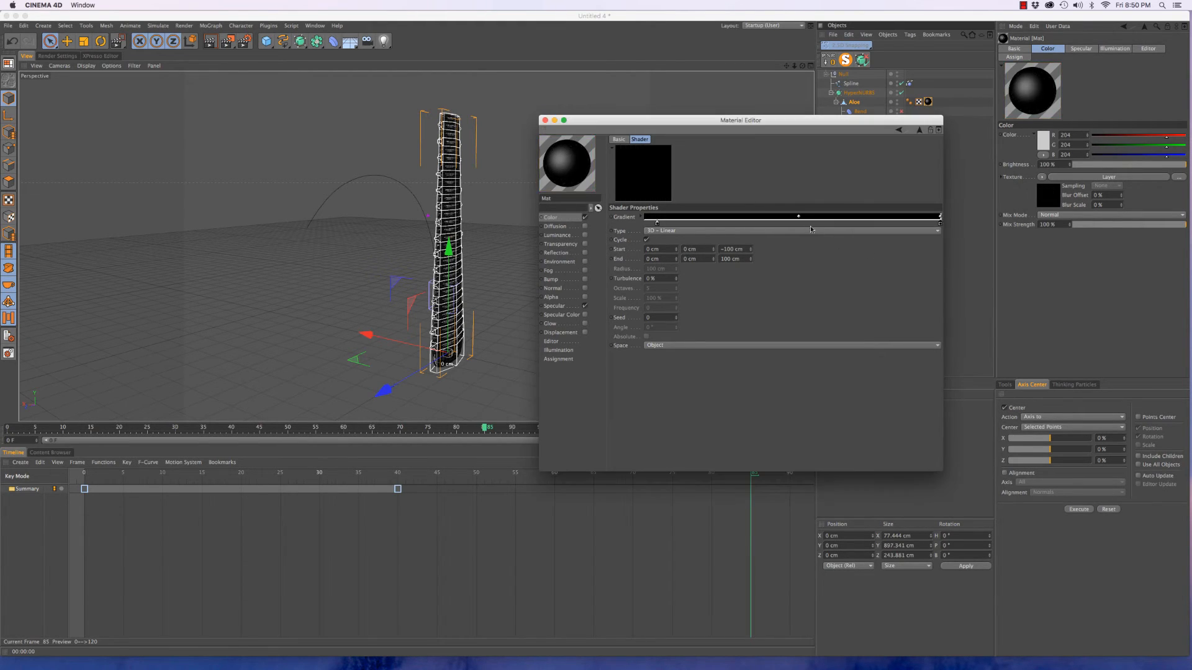
Add a white knot near the middle of the mask Gradient and shift both black outer knots slightly inward
click(790, 223)
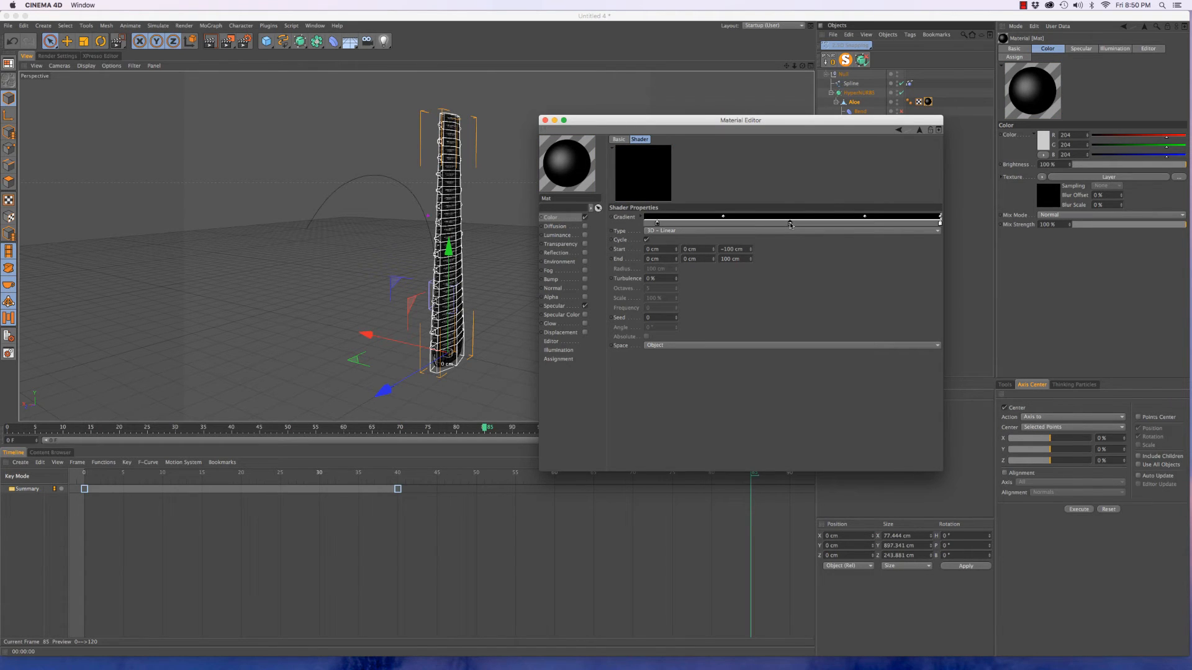
double_click(790, 223)
click(726, 189)
click(806, 263)
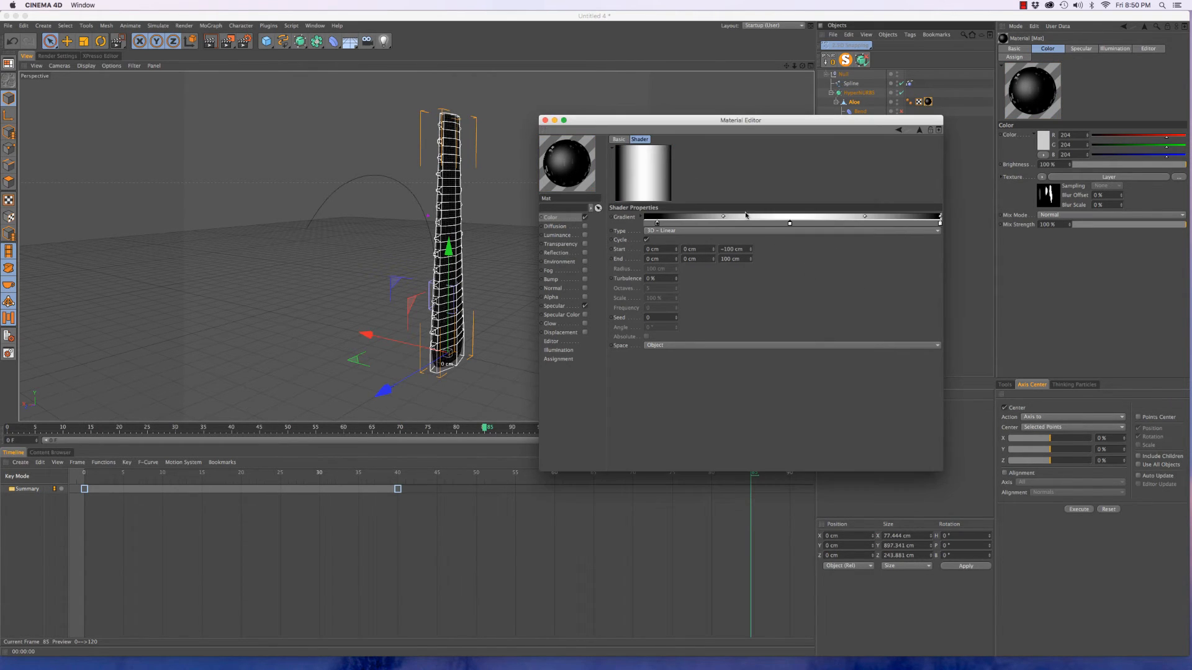
drag(789, 224, 773, 225)
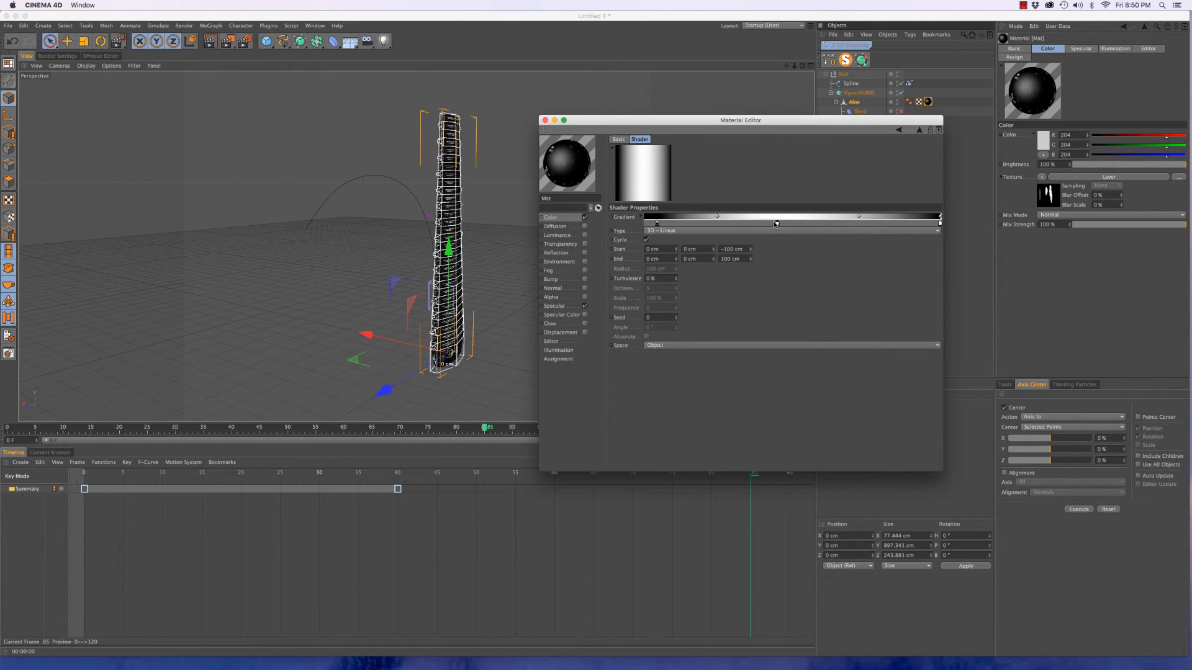
click(940, 223)
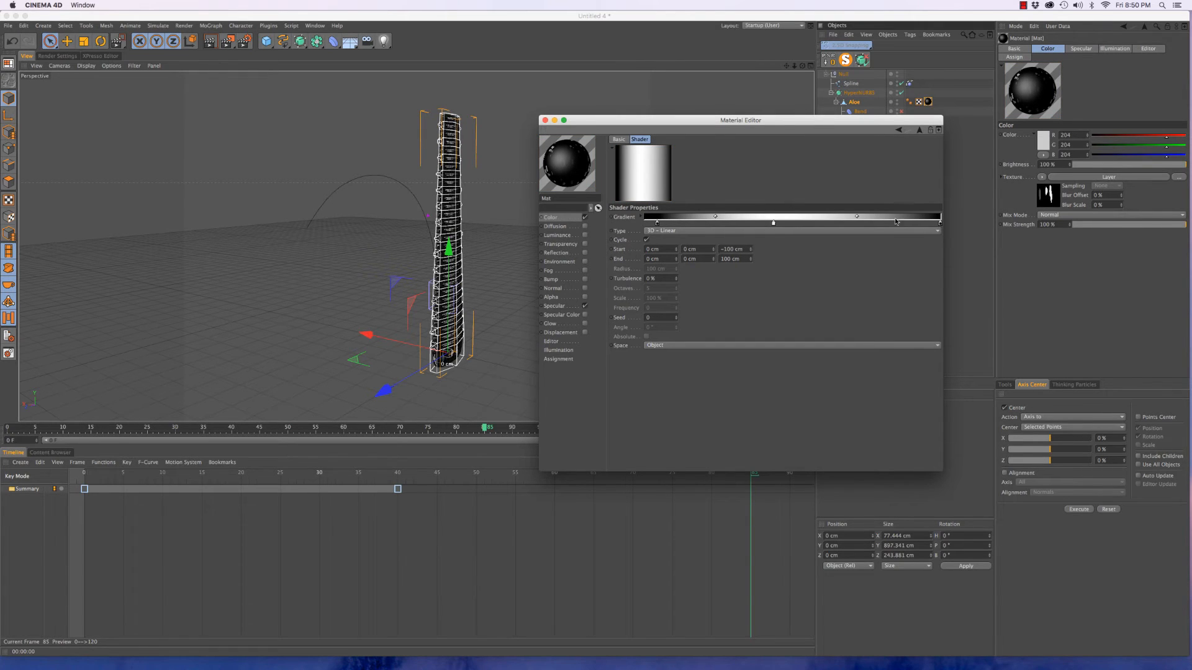
drag(773, 225, 786, 225)
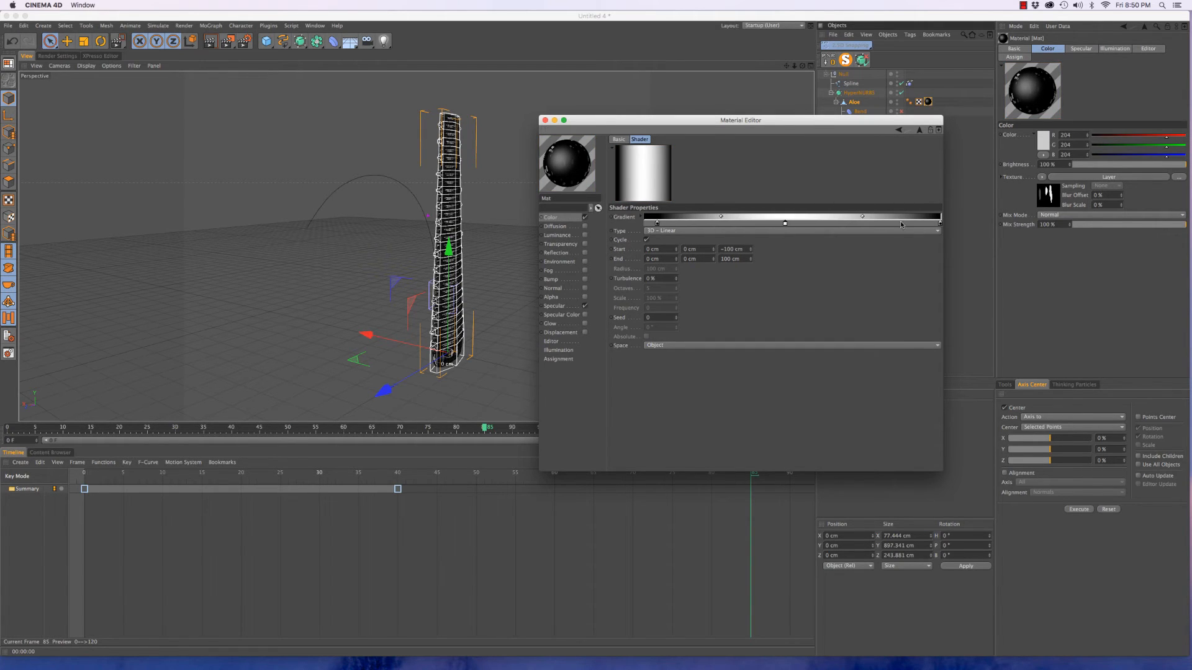
drag(939, 224, 922, 225)
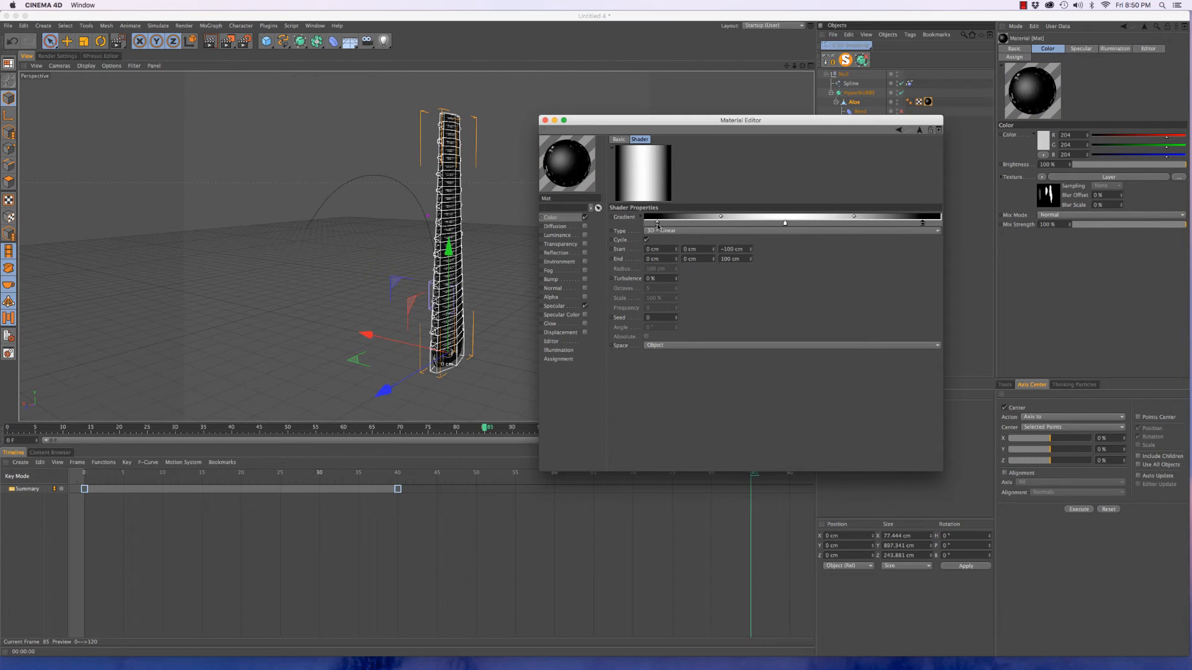
drag(658, 224, 660, 224)
Set the mask Gradient's Turbulence to 14% and render the leaf
double_click(653, 279)
key(Return)
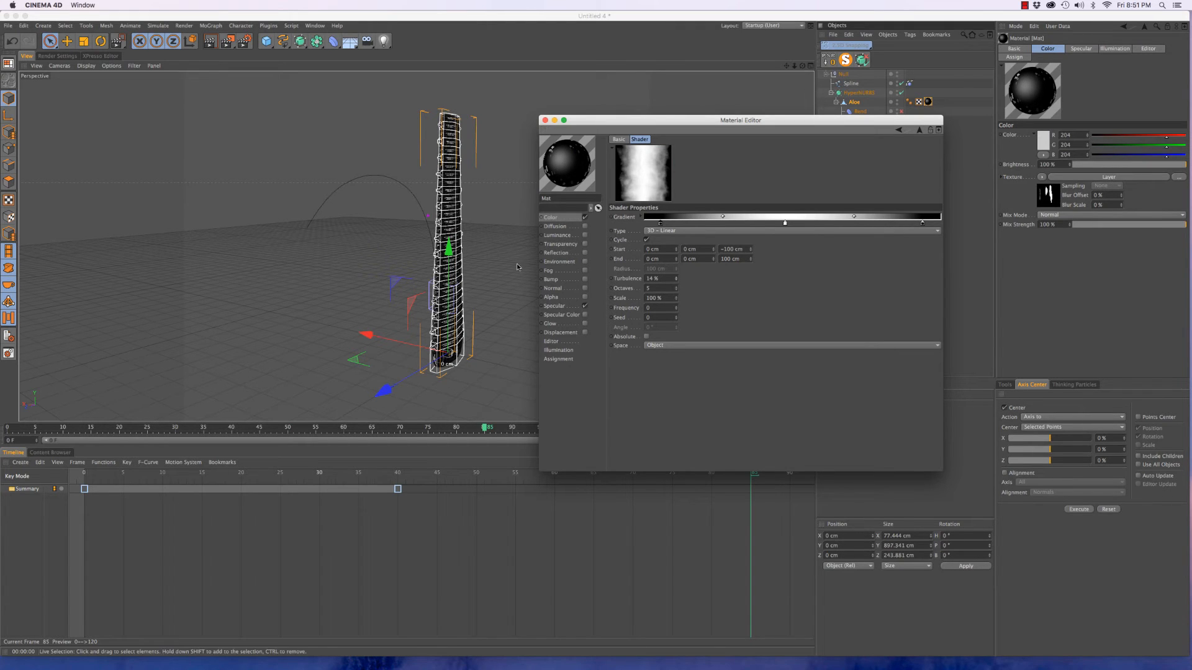
click(484, 259)
key(ctrl+r)
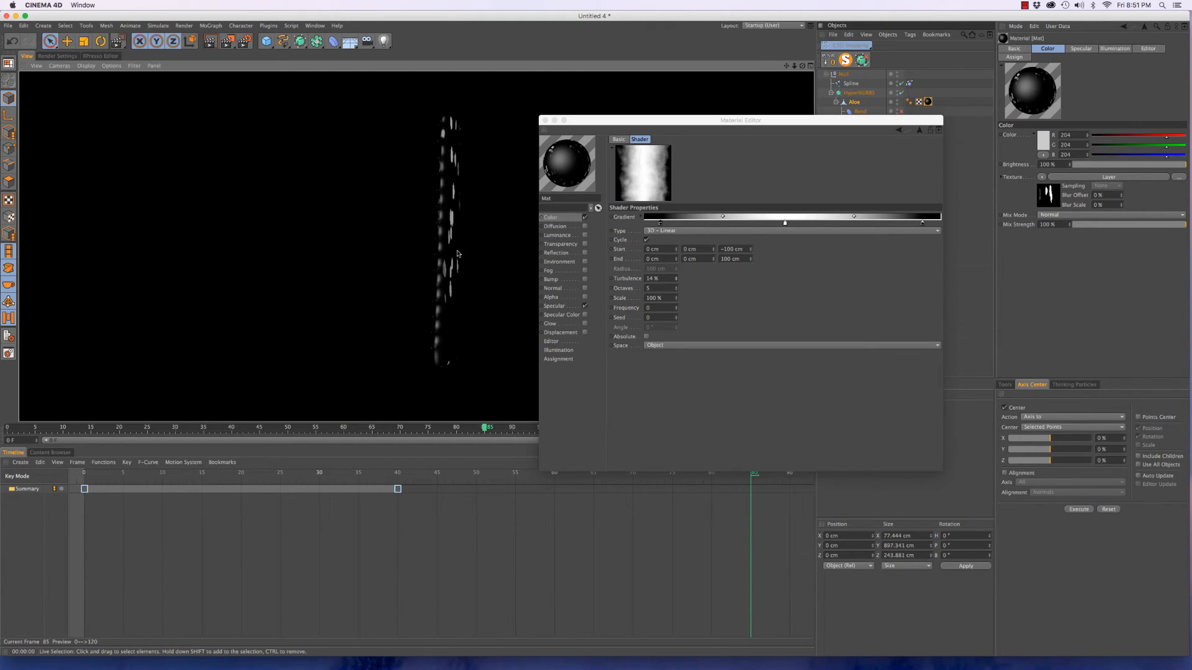
click(418, 258)
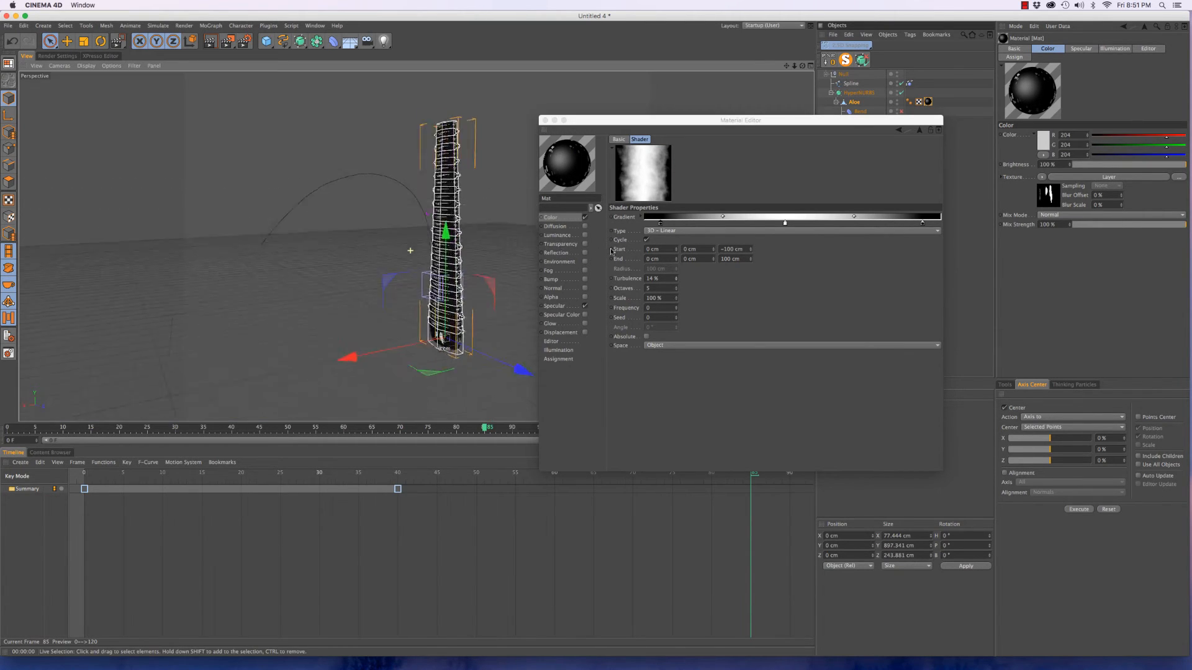
Disable the material's Specular channel and render the leaf from several angles to check the masked spots
click(585, 306)
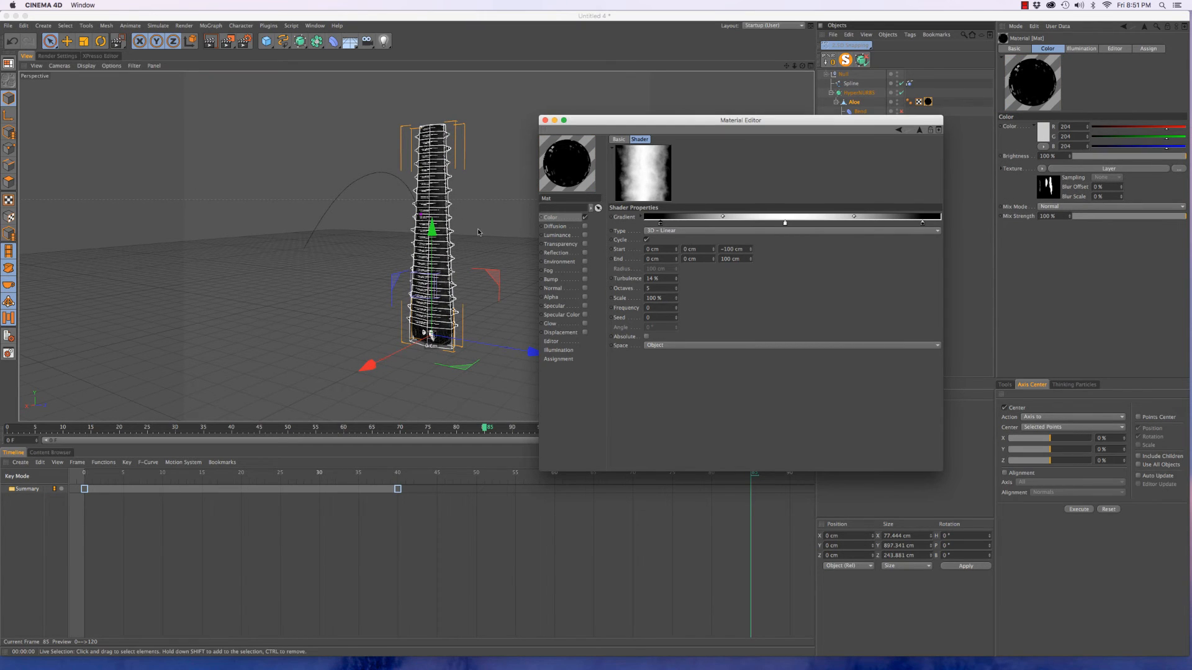
click(458, 207)
key(ctrl+r)
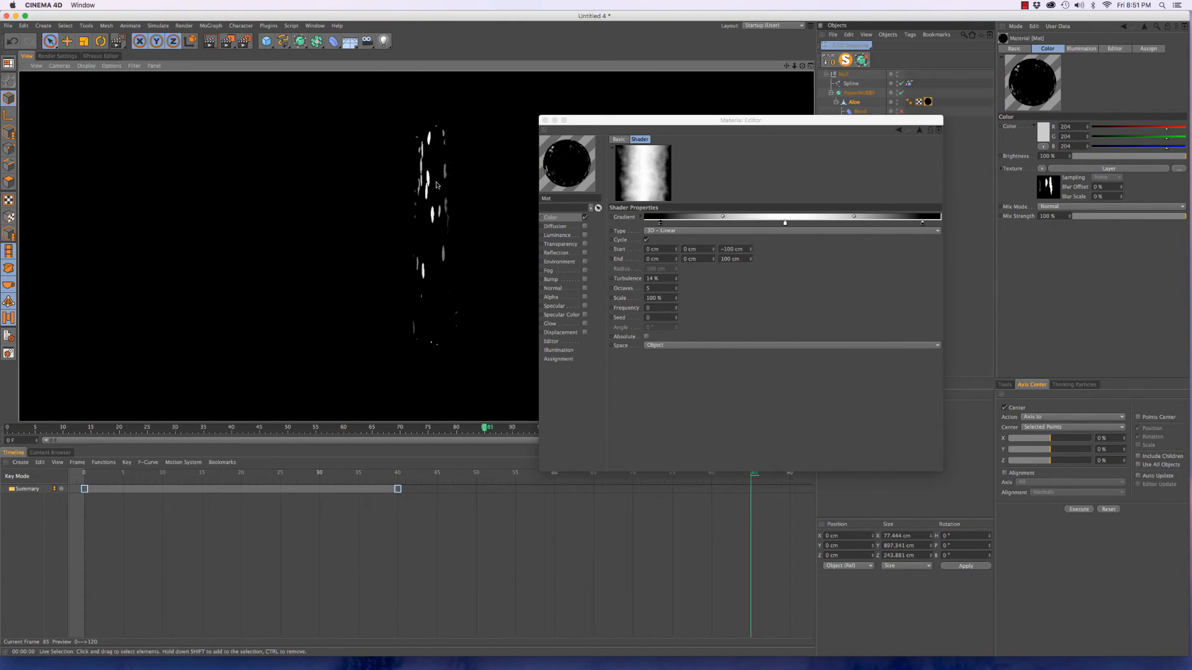
click(431, 225)
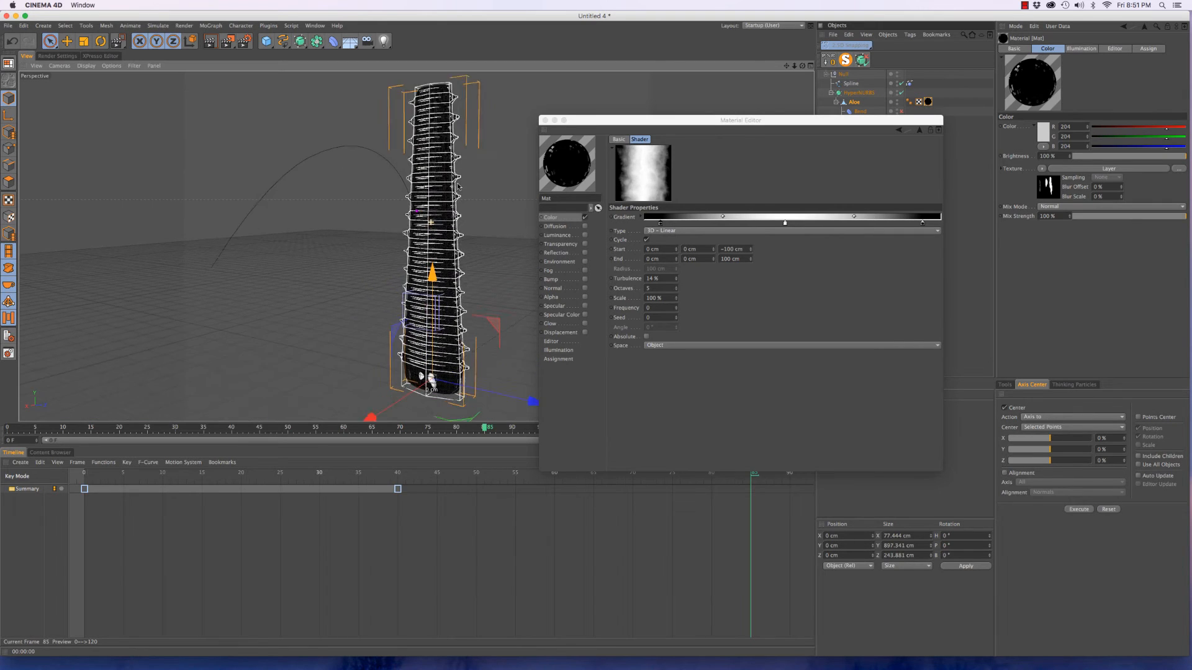
key(ctrl+r)
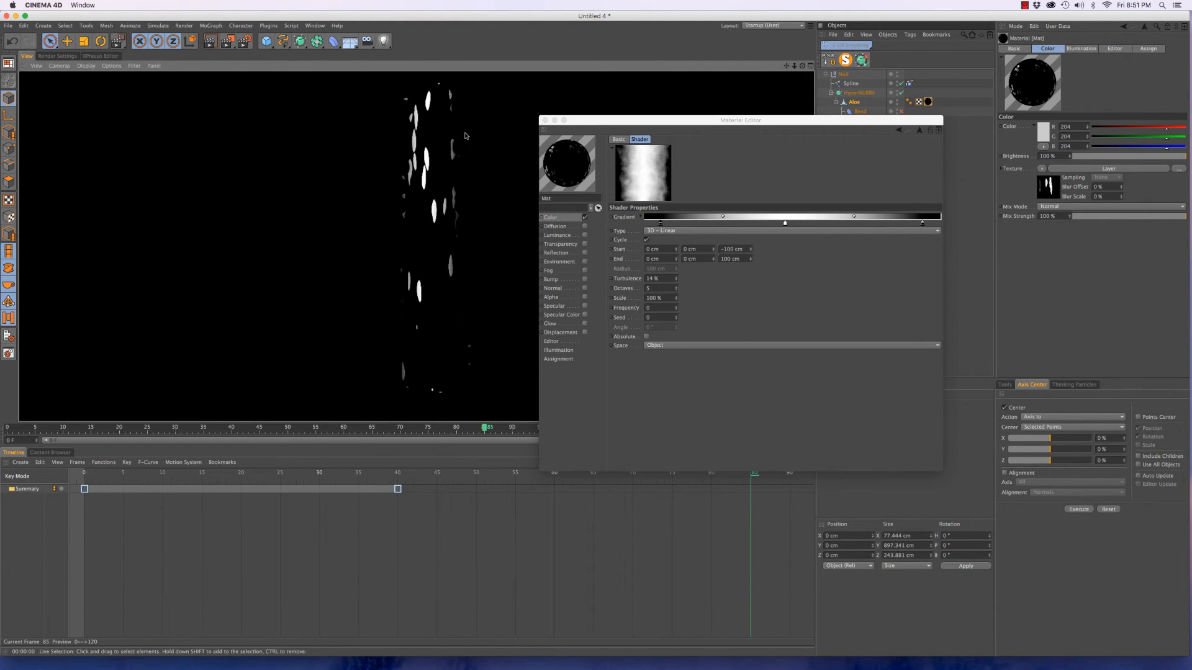
click(414, 260)
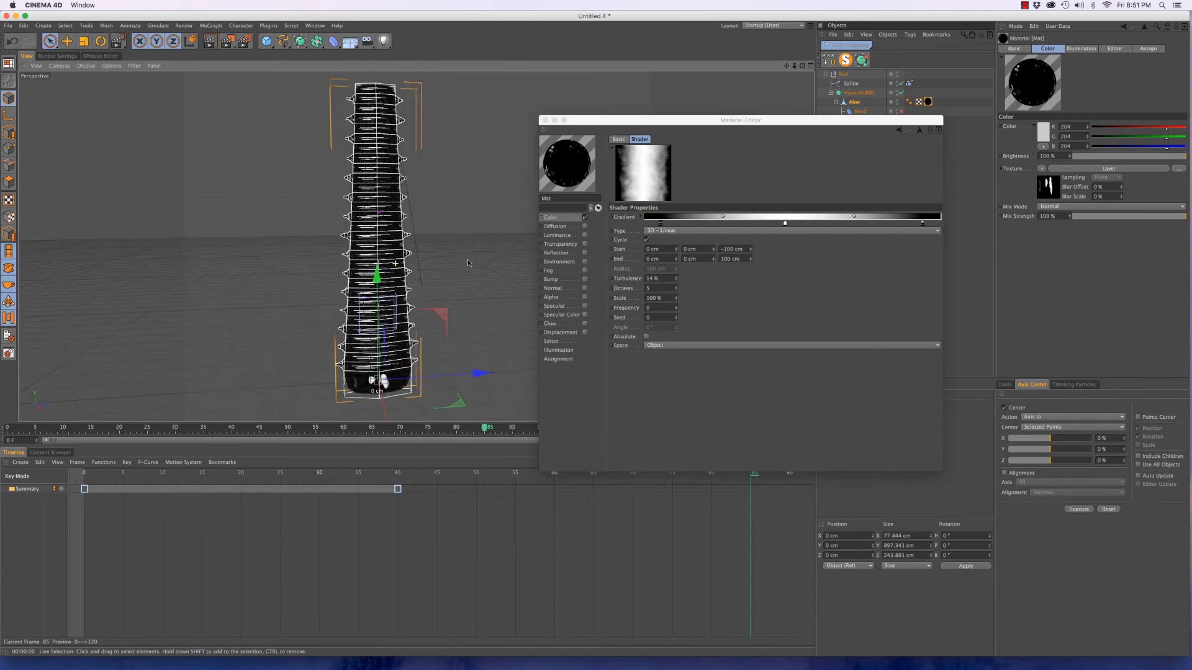
key(ctrl+r)
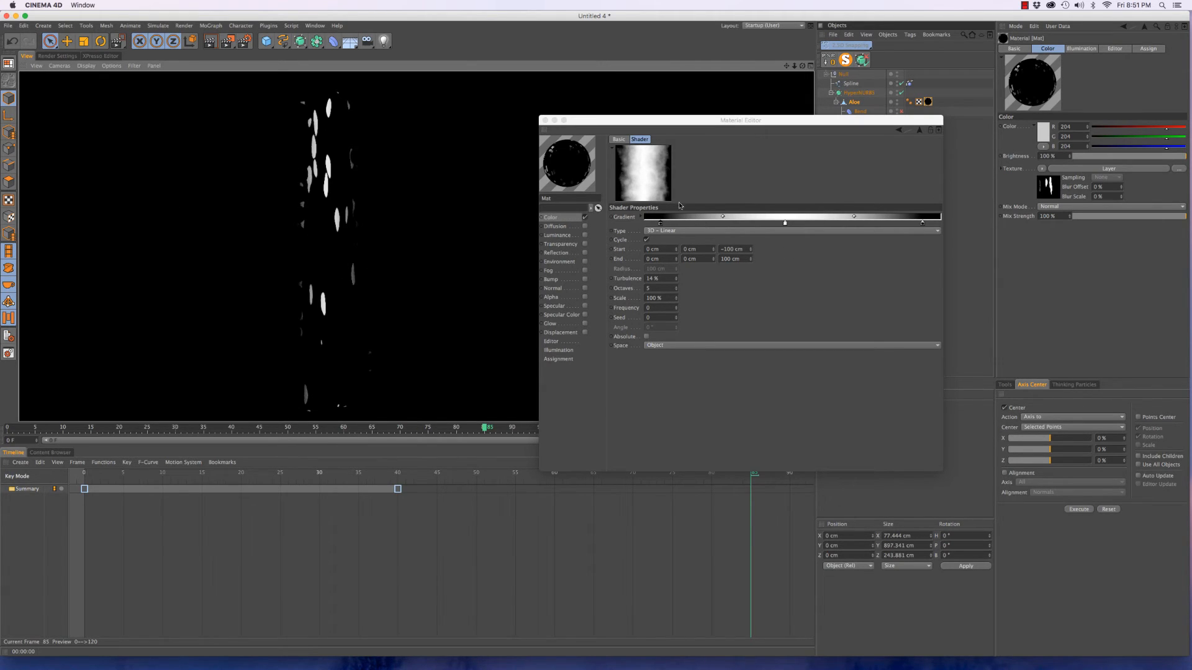
Add a Color shader layer above the Noise in the texture's Layer shader and set it to green, RGB 87, 148, 83
click(919, 130)
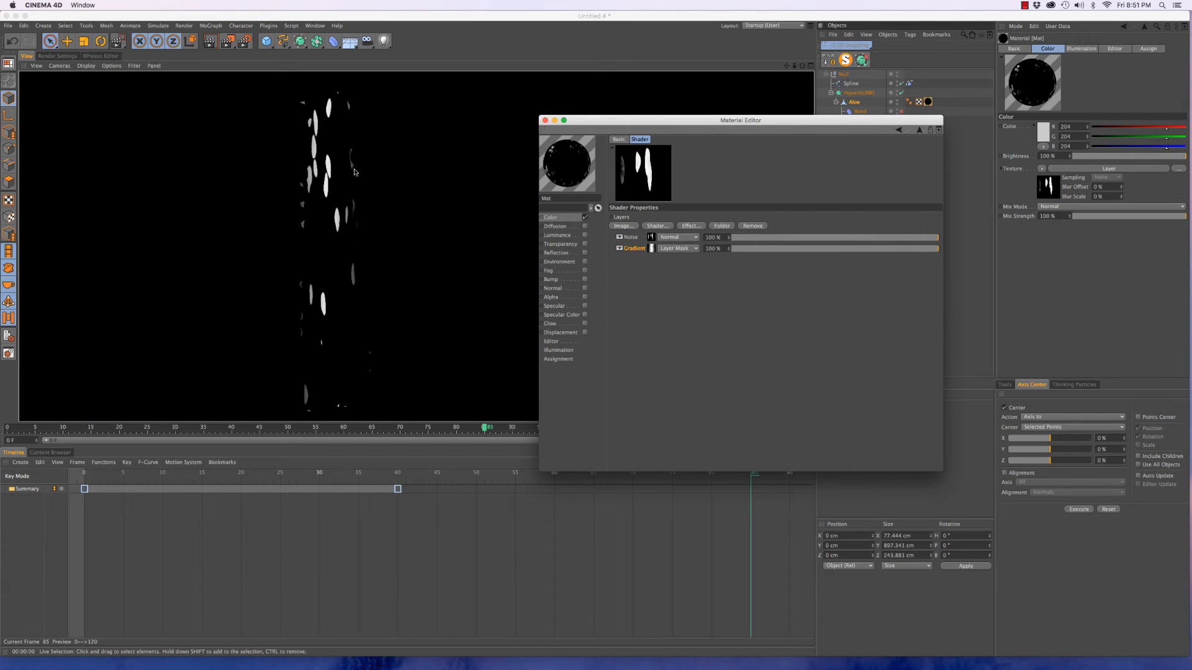
click(300, 225)
alt+drag(225, 225, 465, 158)
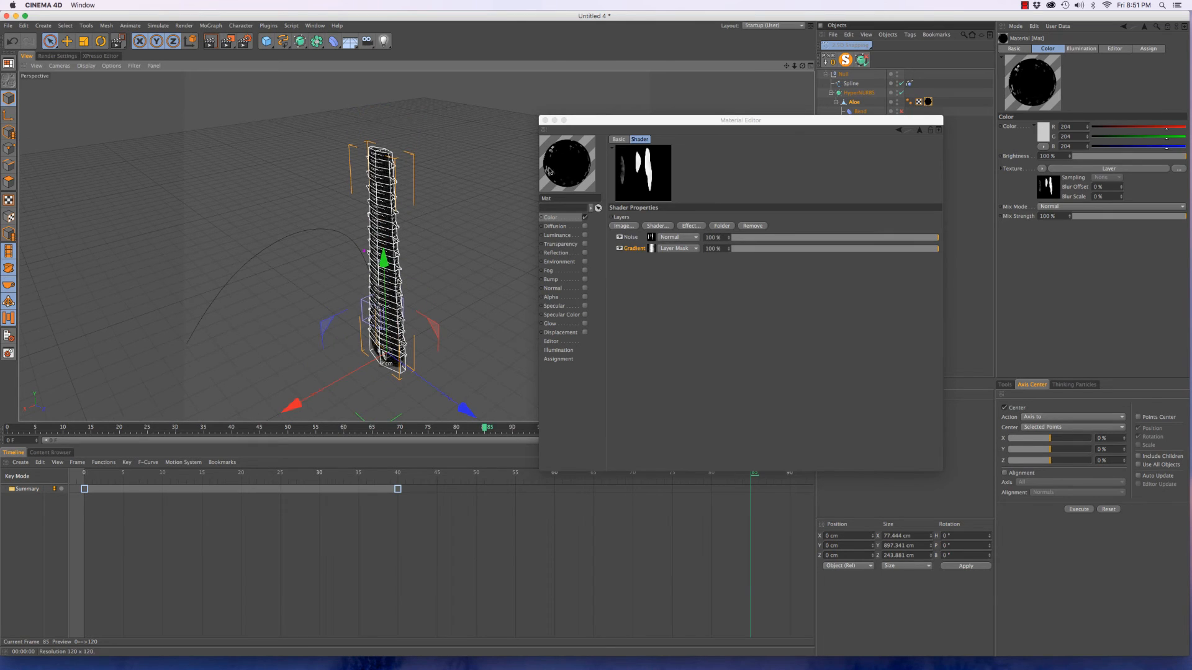
click(661, 226)
click(680, 244)
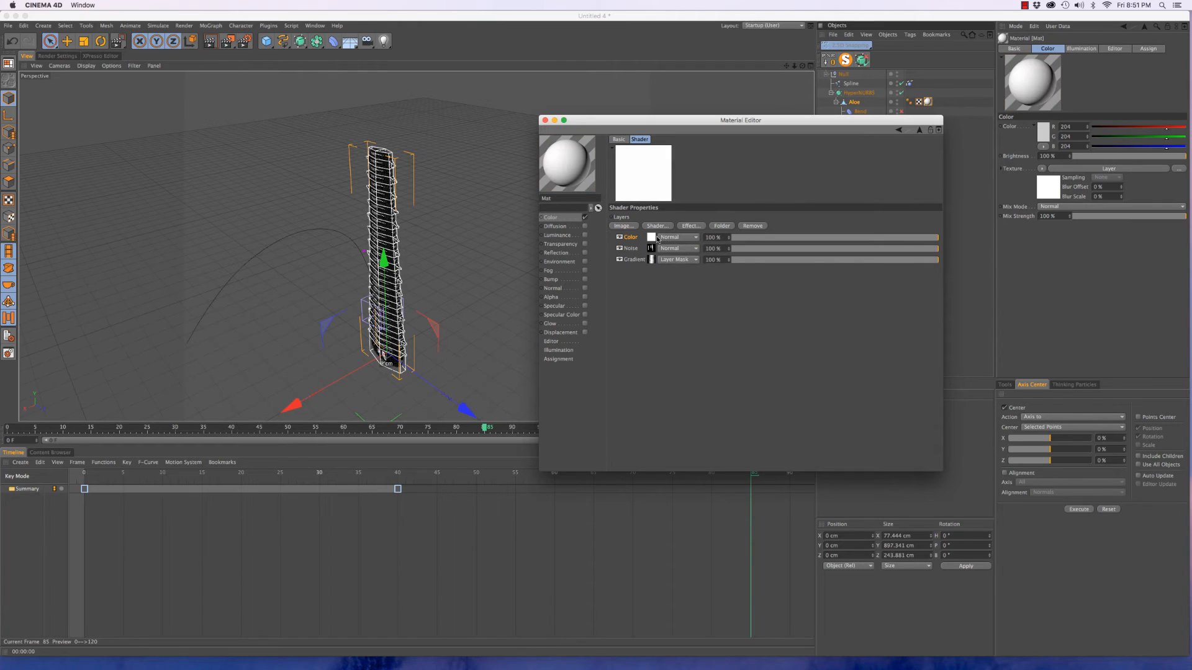
click(678, 237)
click(750, 307)
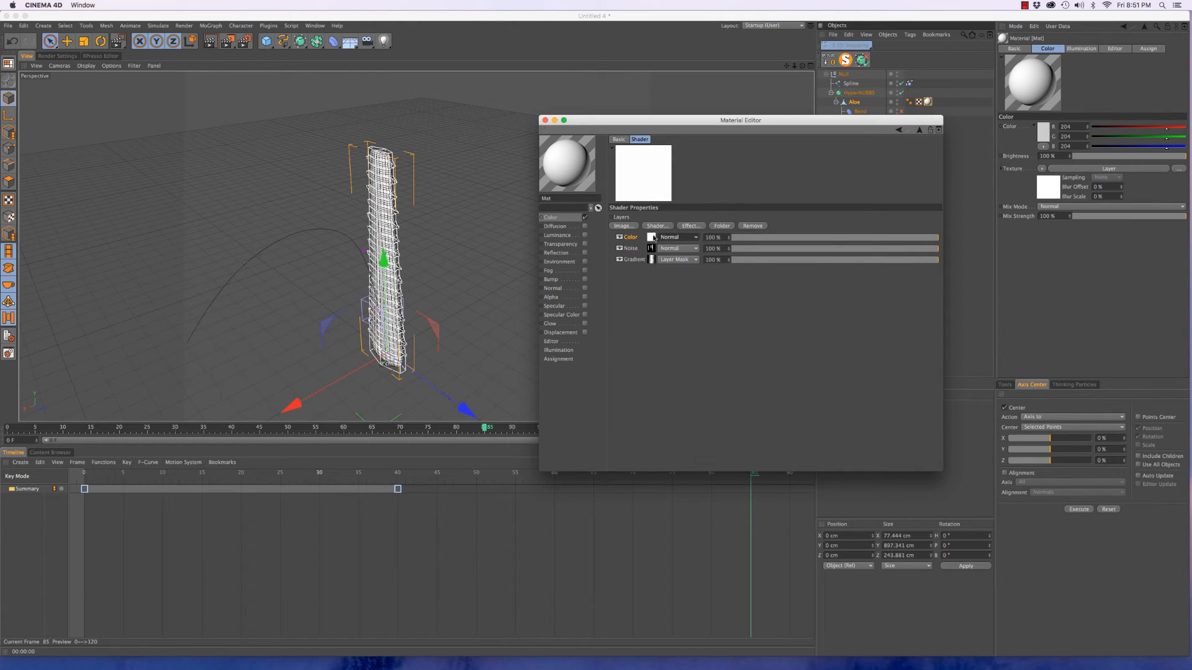
click(650, 243)
click(651, 224)
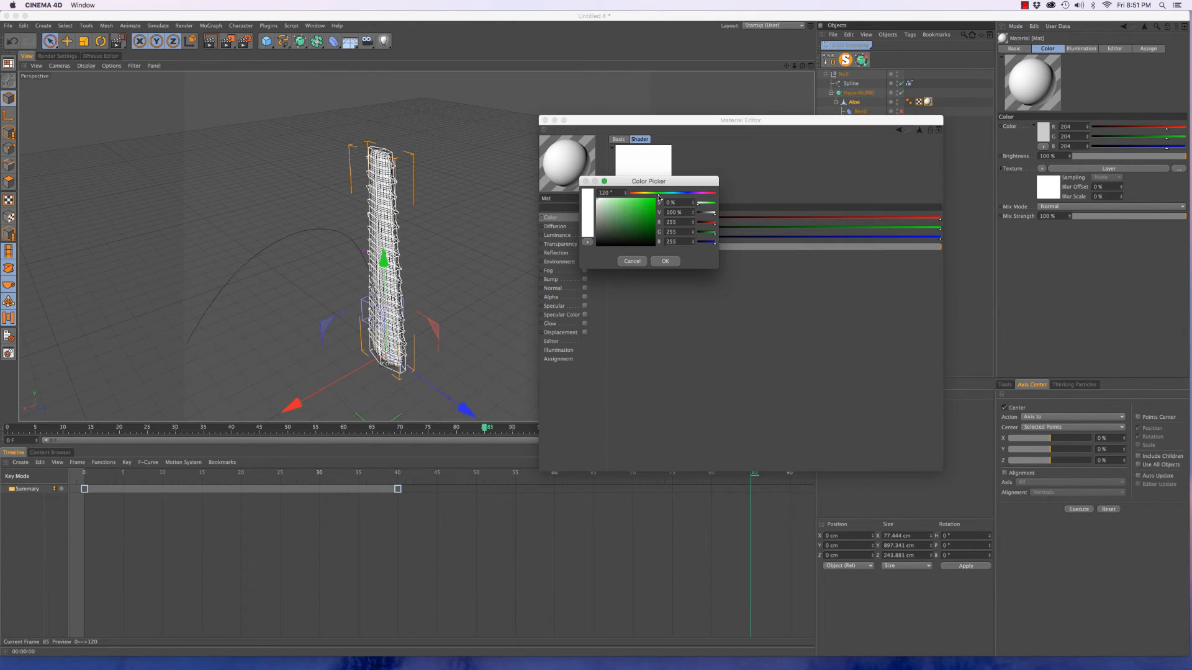
click(622, 218)
click(665, 260)
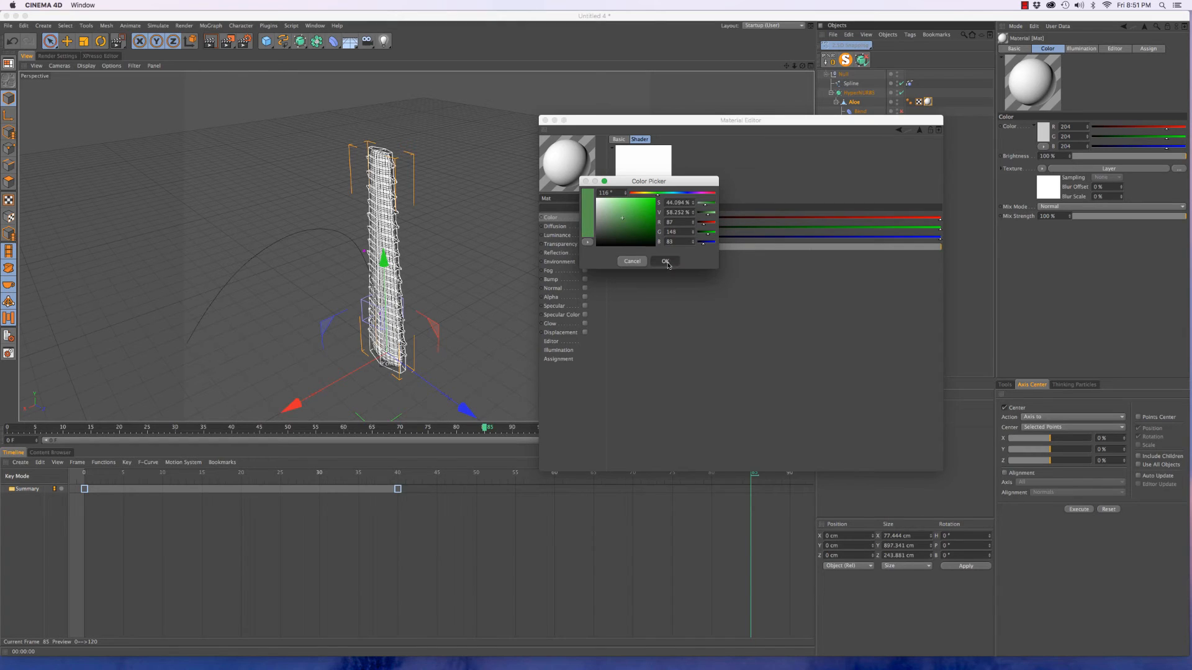
Set the green Color layer's blend mode to Add and render the leaf from two angles
click(919, 131)
click(678, 237)
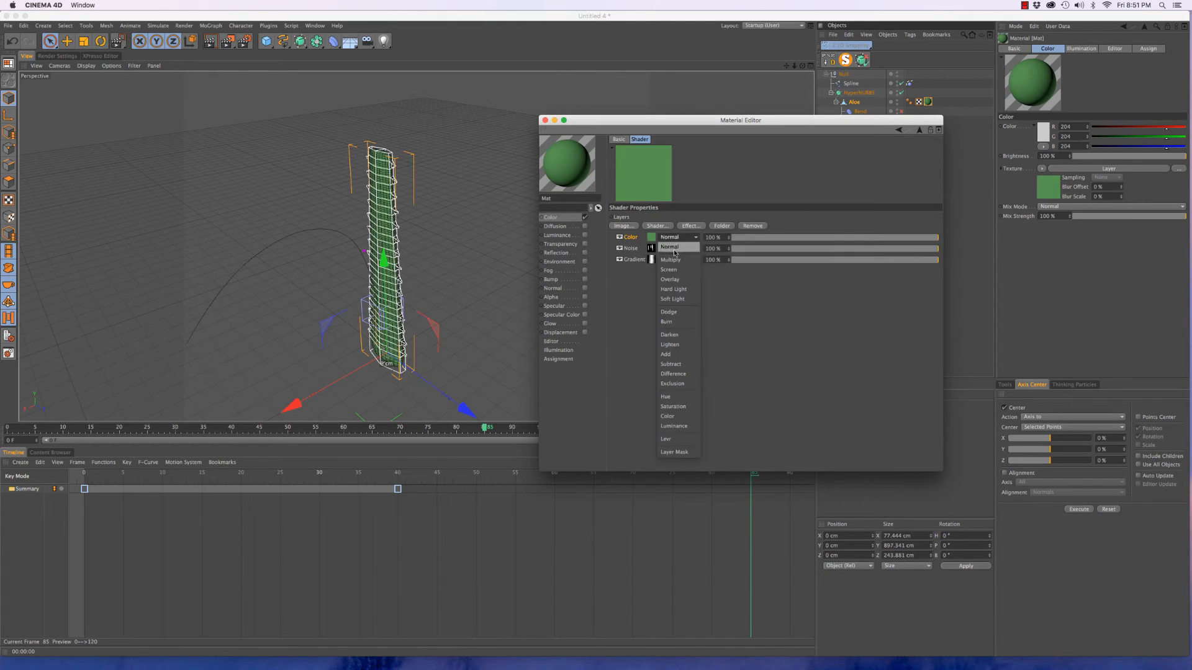
click(668, 354)
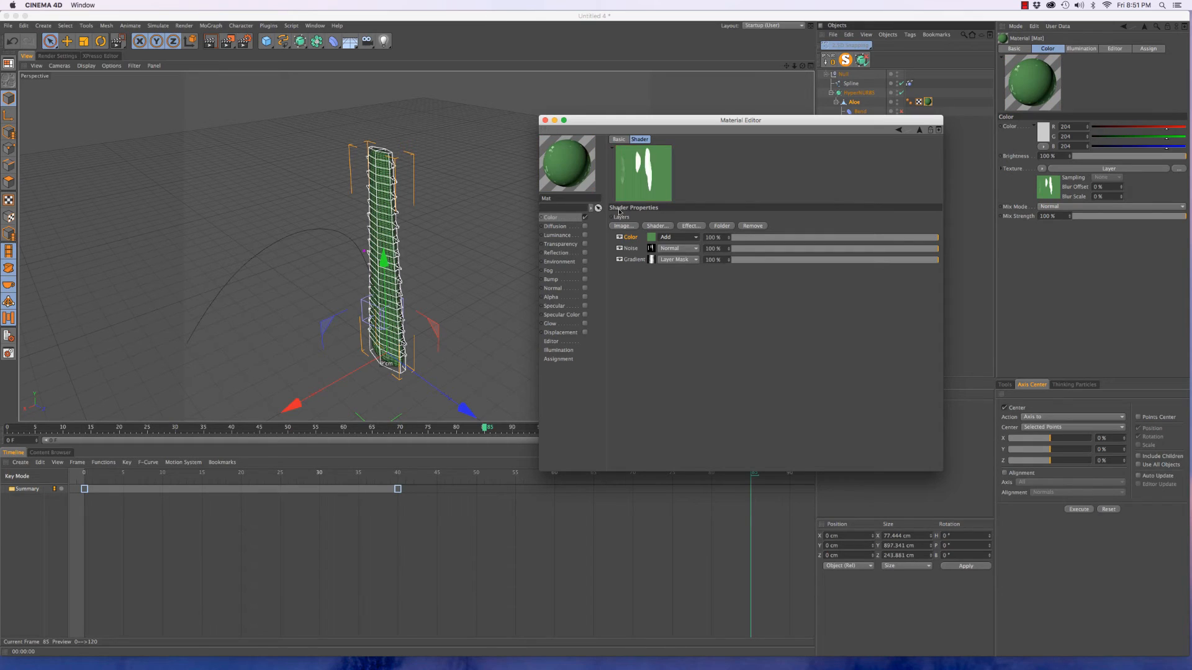
click(365, 253)
key(super+r)
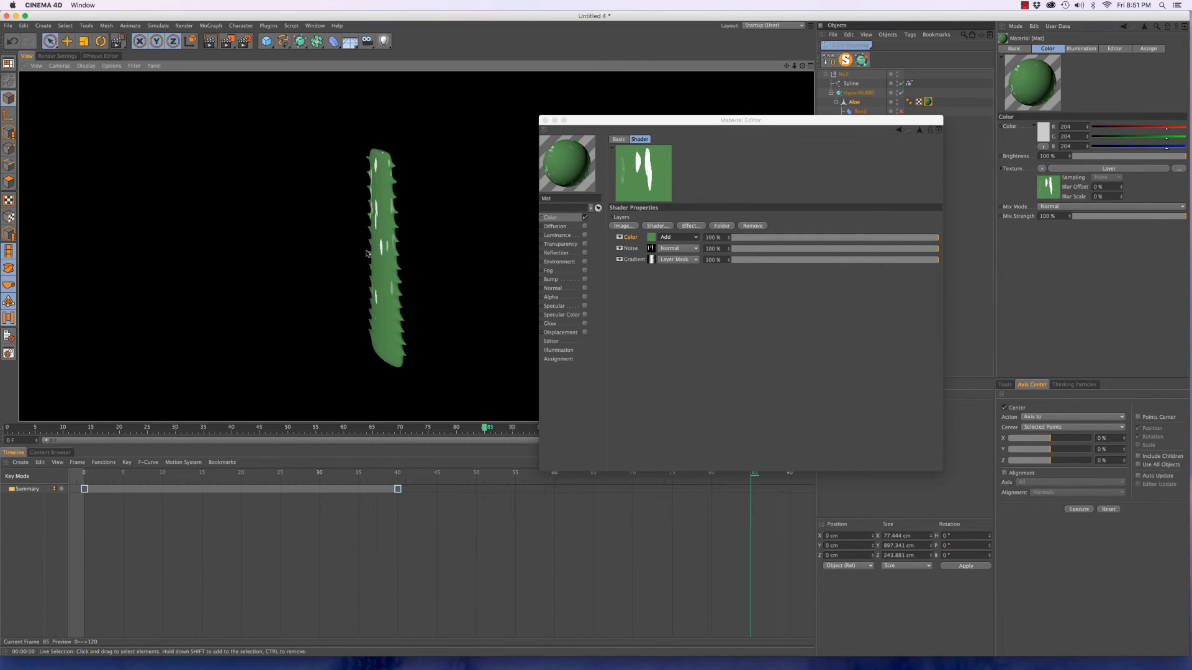
click(359, 297)
key(super+r)
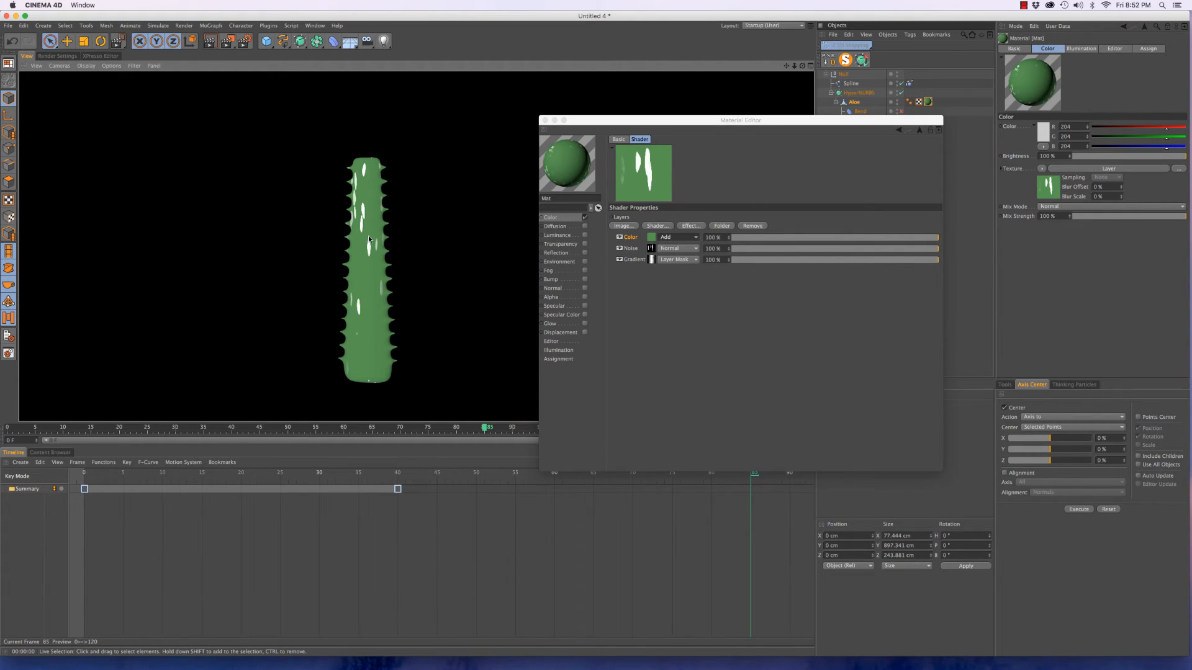
Raise the mask Gradient's Turbulence to 47% and render the leaf from another angle
click(651, 261)
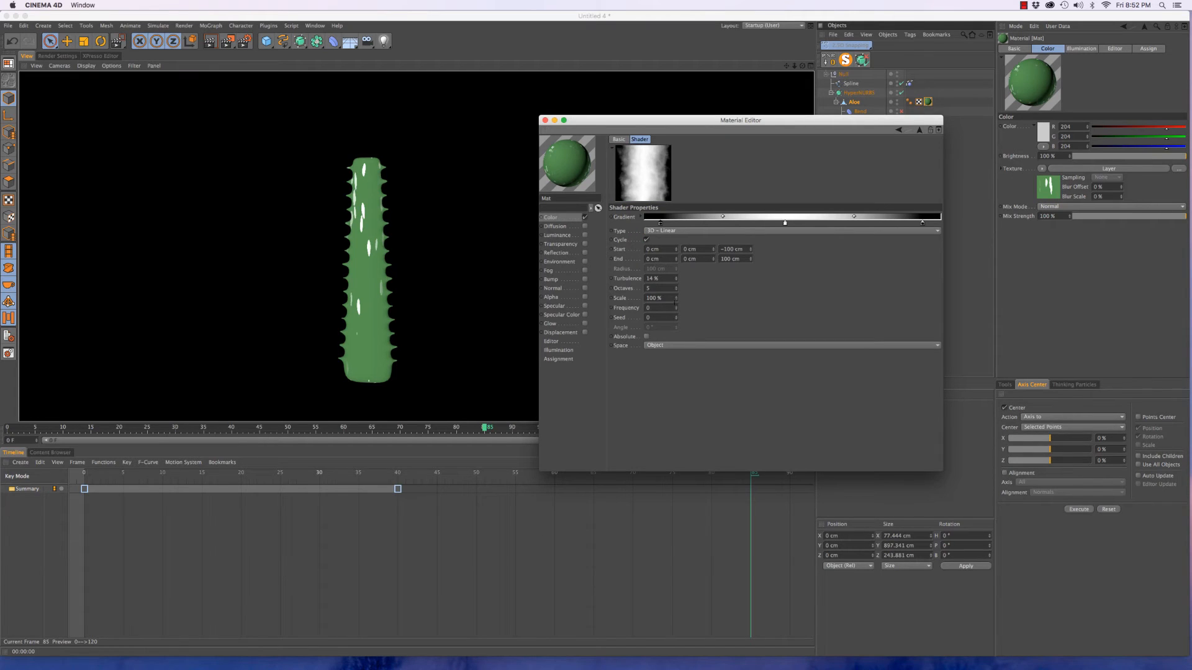
double_click(667, 278)
text(51)
key(Return)
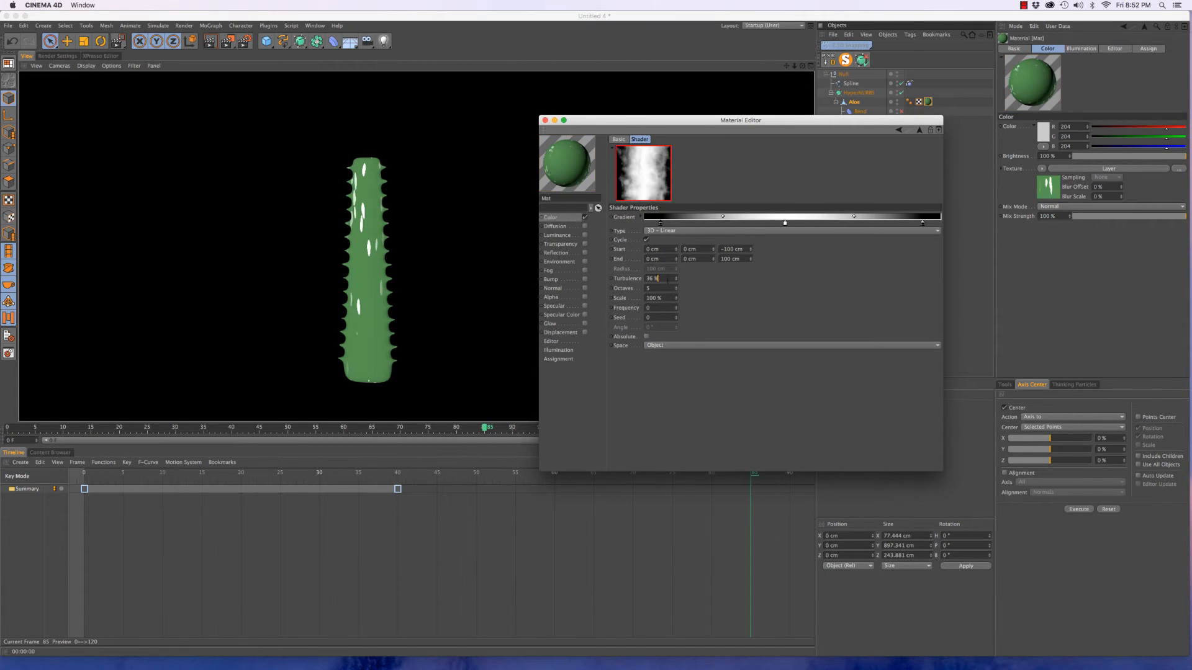
click(379, 262)
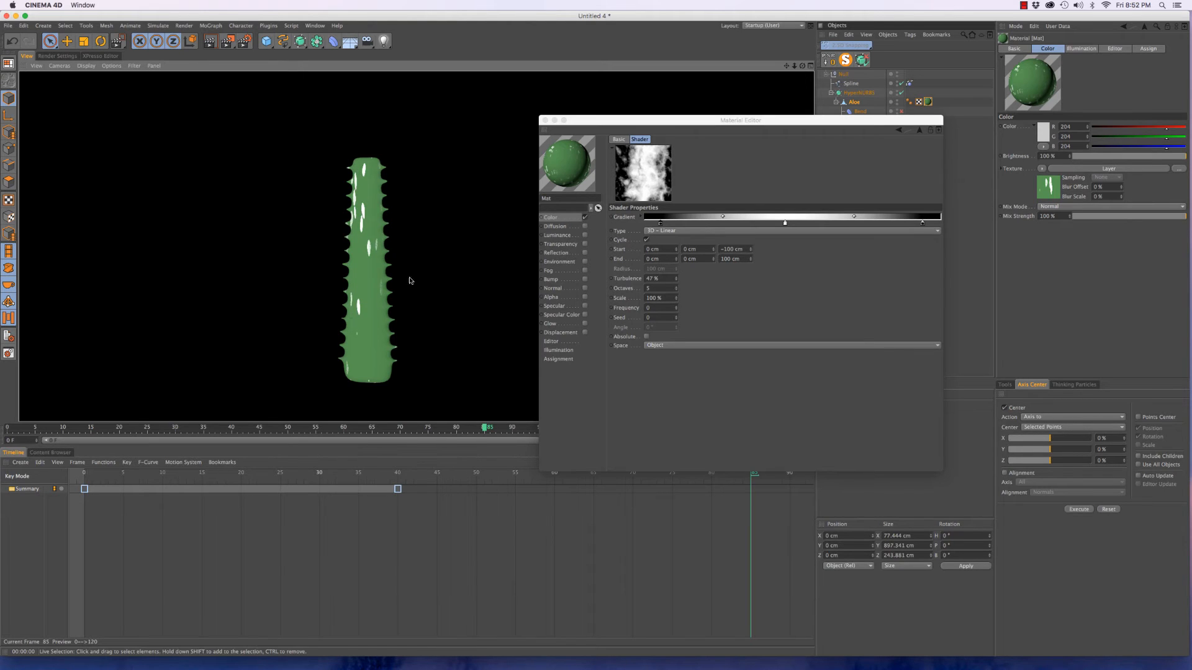
click(462, 263)
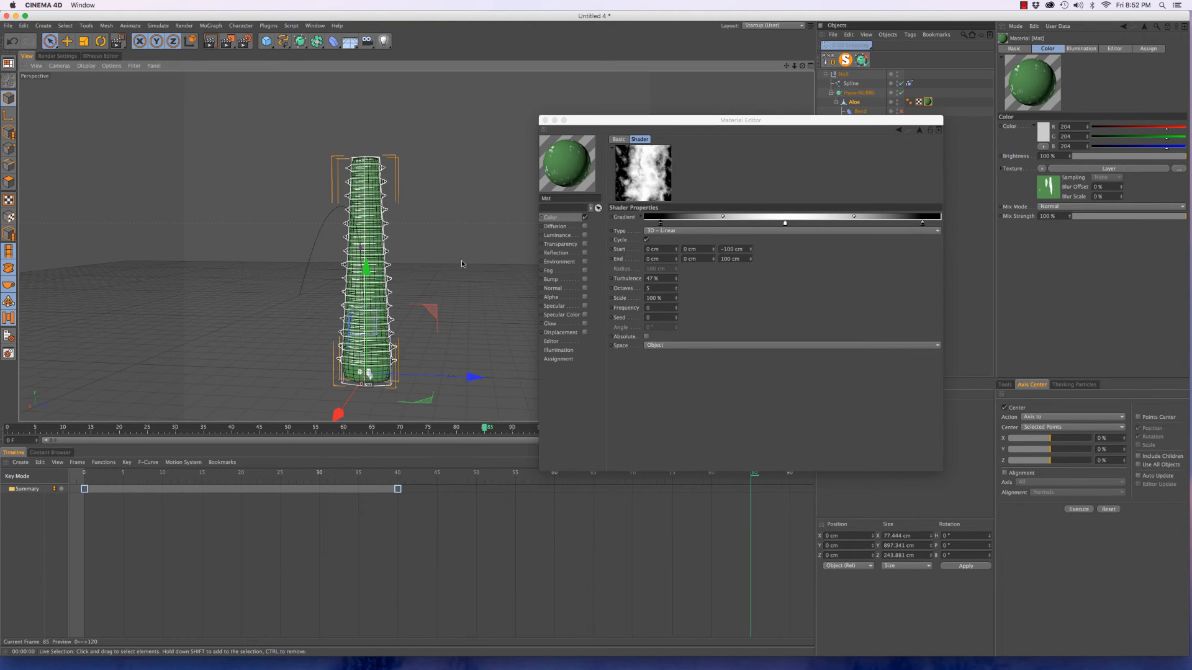
click(545, 120)
alt+drag(351, 273, 314, 309)
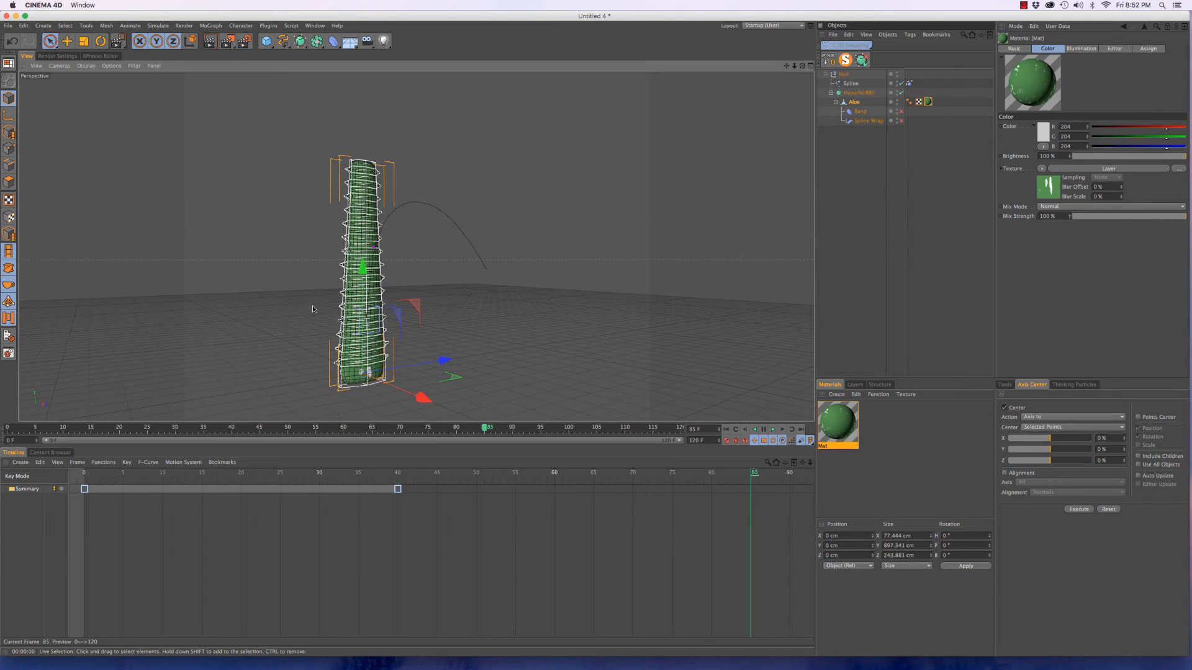
key(super+r)
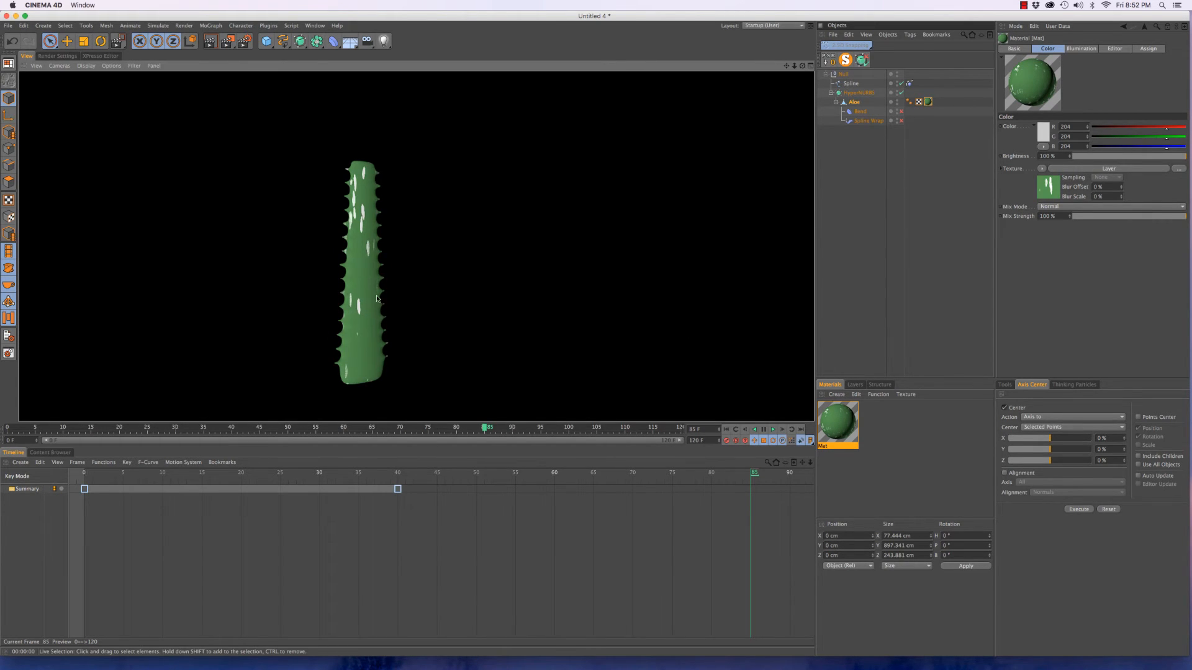
alt+drag(396, 280, 310, 279)
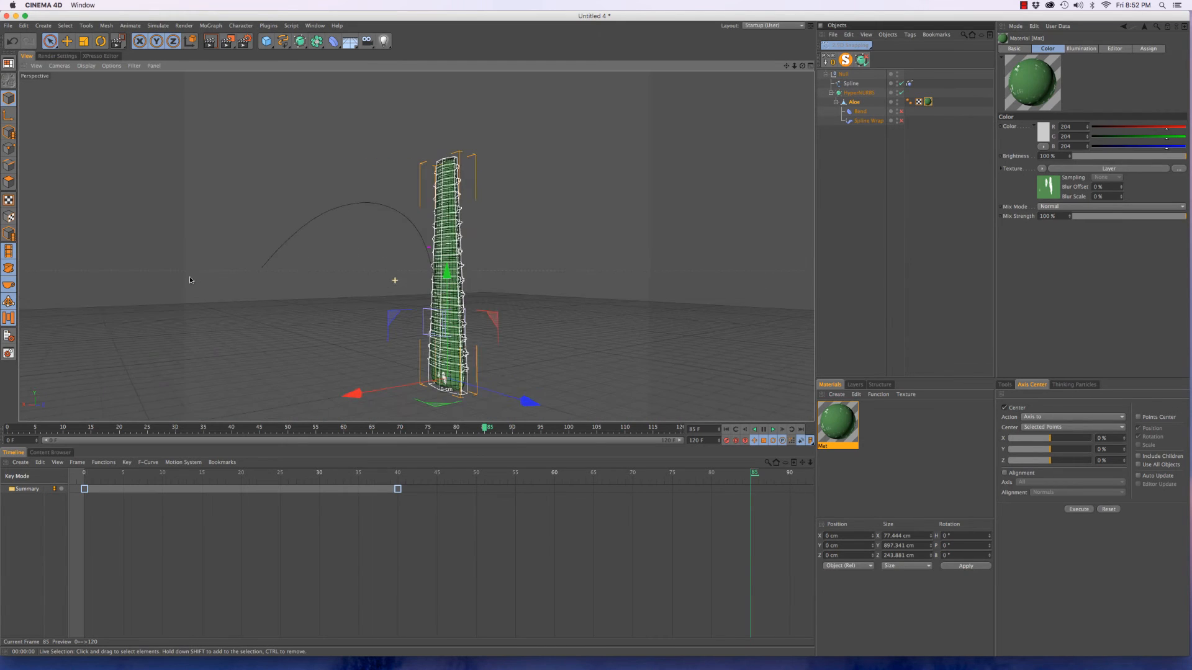
Leave solo mode to show the whole plant and add a Sky object with a new material assigned
click(865, 306)
click(846, 61)
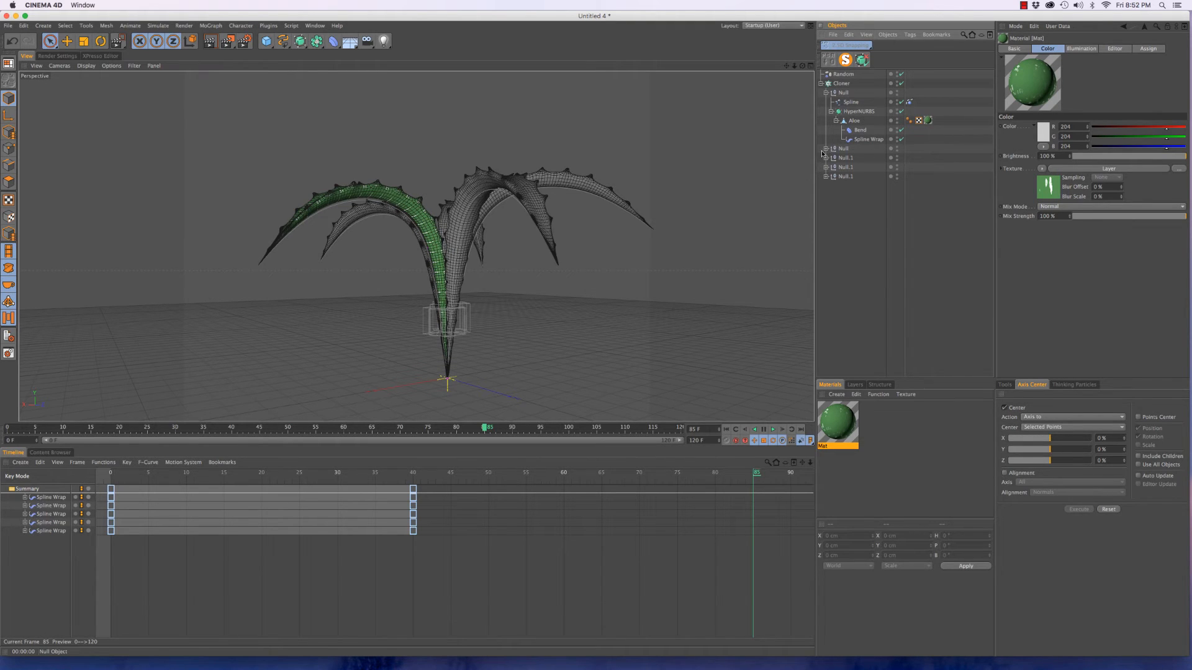
drag(349, 41, 384, 66)
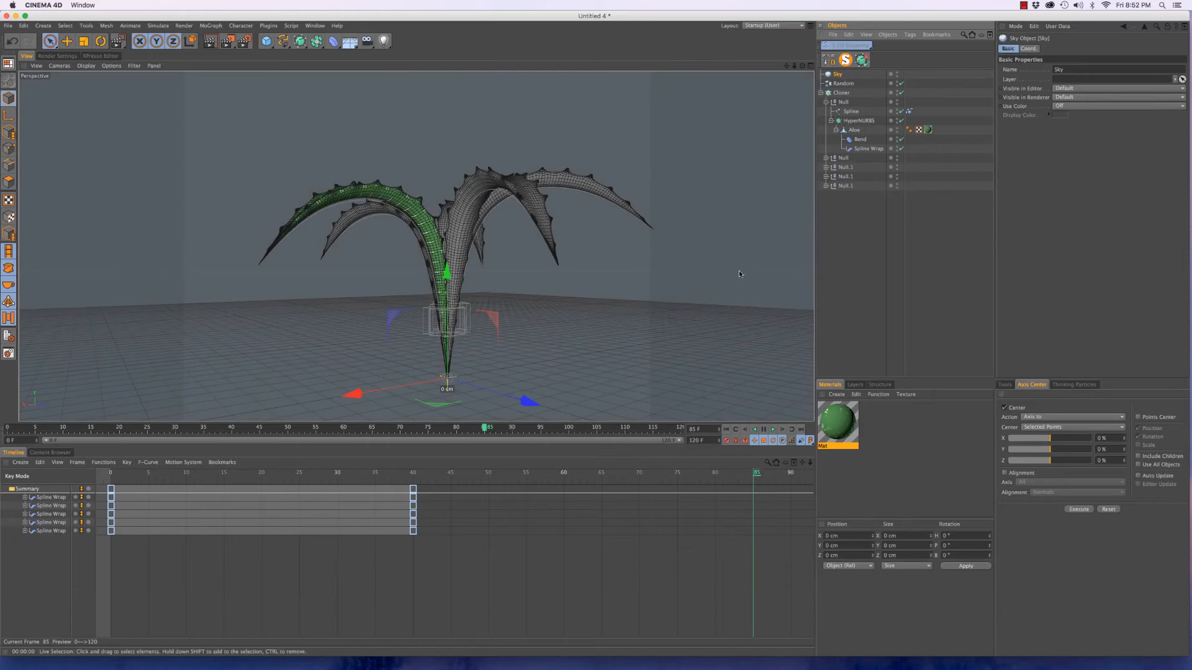
double_click(897, 462)
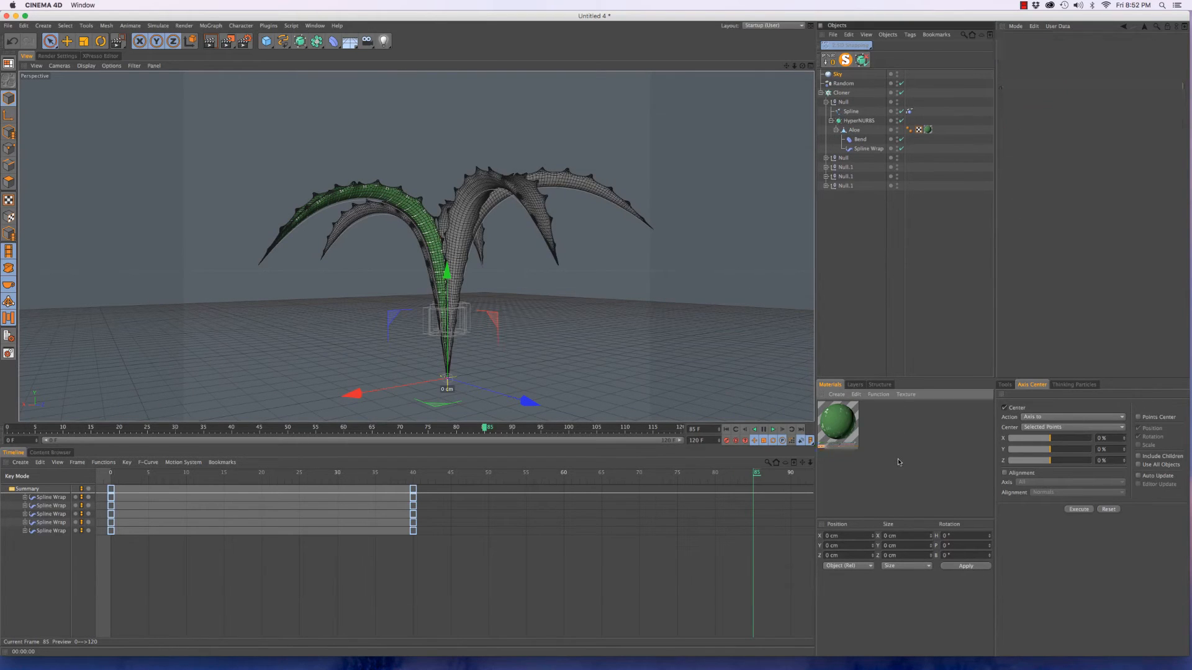
drag(849, 430, 839, 75)
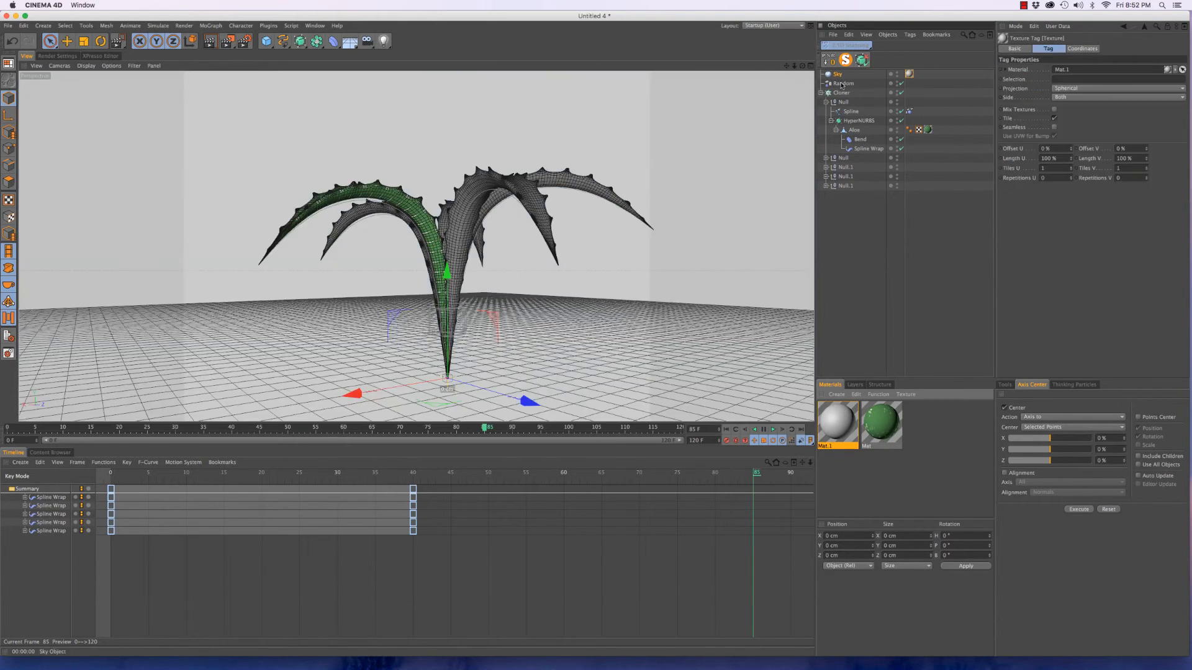
Disable the sky material's Color channel and enable Luminance with a warm off-white, RGB 255, 239, 232
double_click(844, 426)
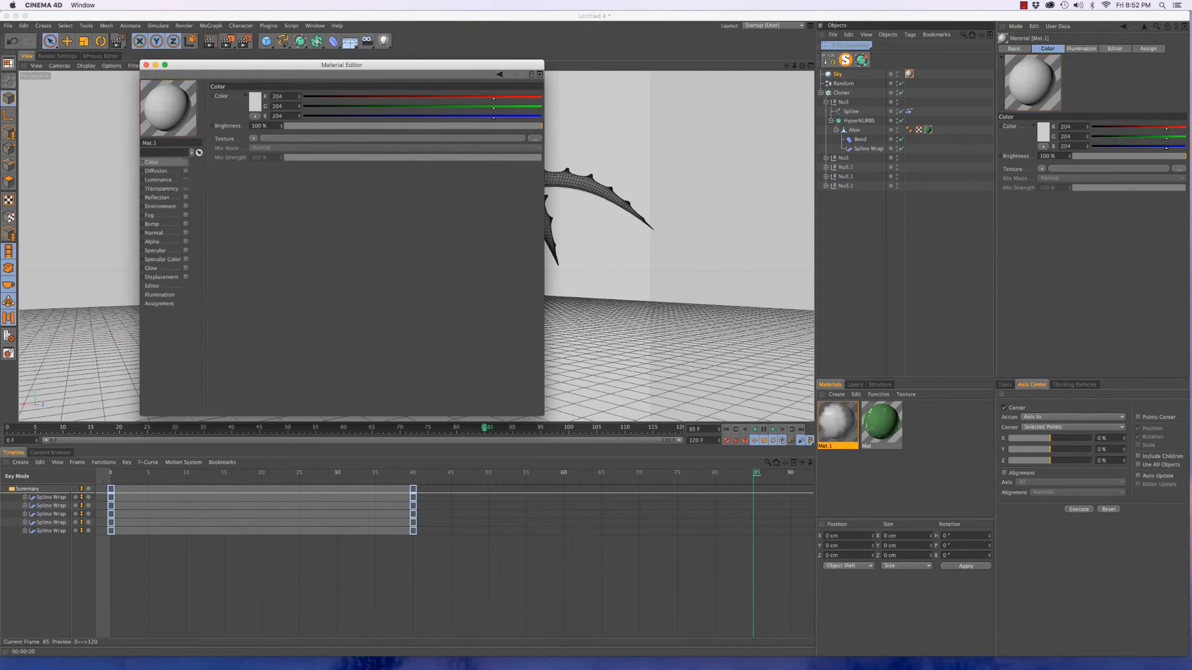
click(186, 162)
click(185, 180)
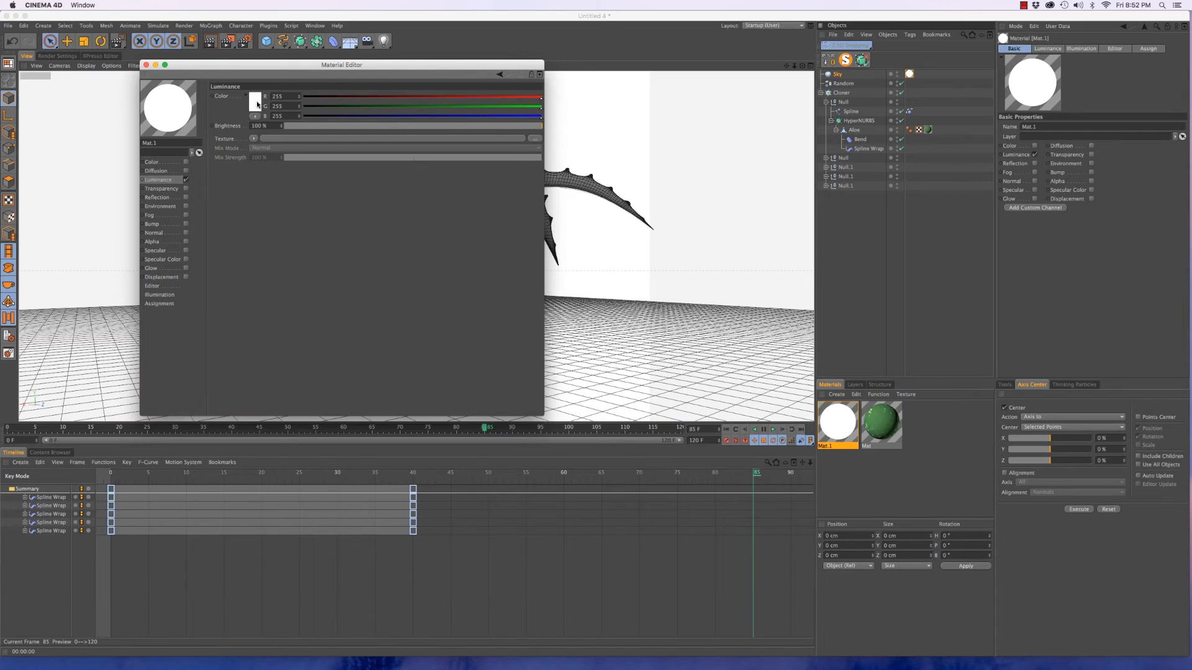
click(257, 105)
click(242, 72)
click(211, 78)
drag(211, 77, 208, 75)
click(269, 141)
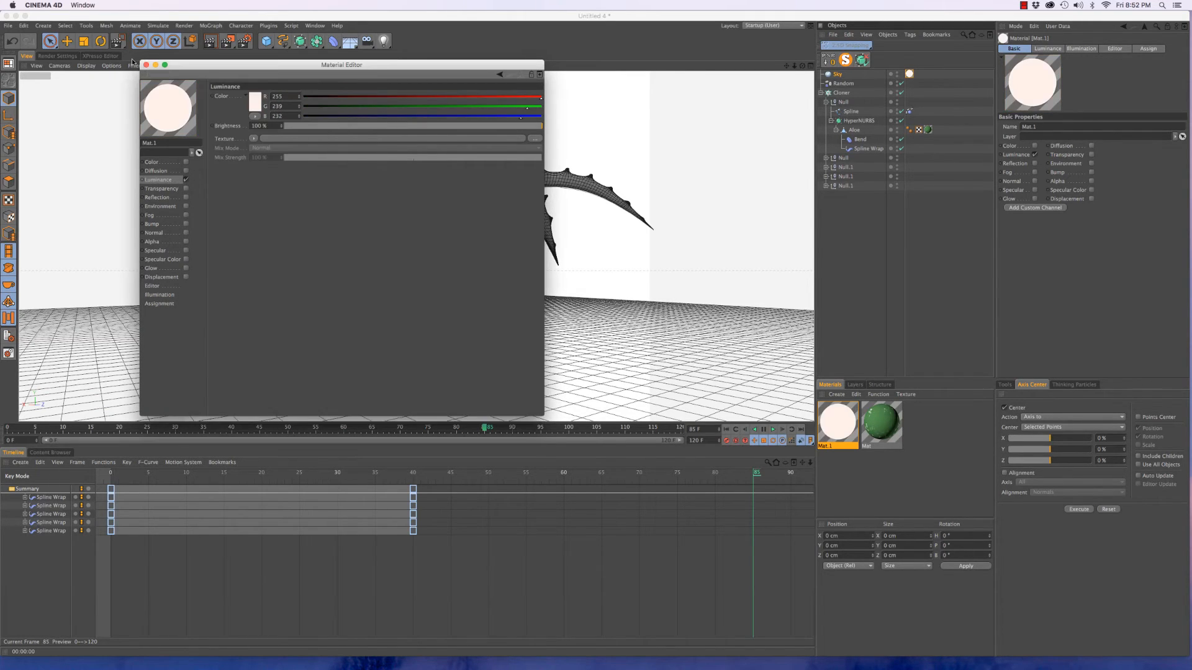
click(145, 65)
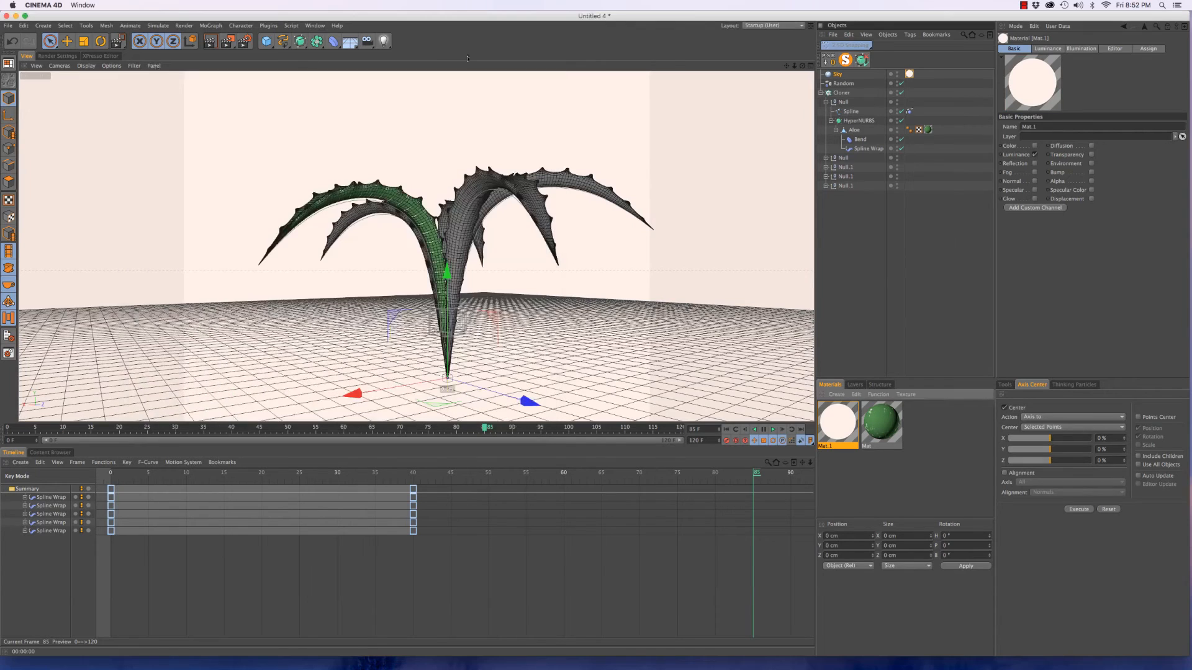
Hide the Sky in the viewport and solo the Null containing the green textured leaf
click(896, 74)
click(896, 73)
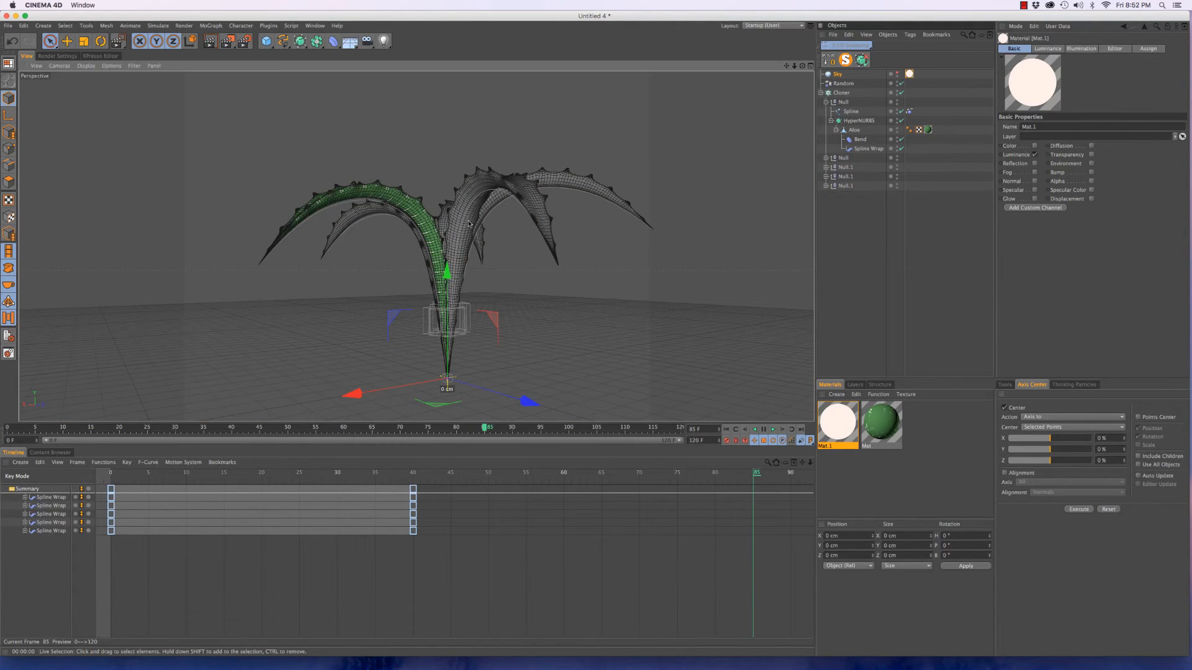
alt+right_drag(460, 232, 506, 231)
alt+drag(421, 237, 670, 243)
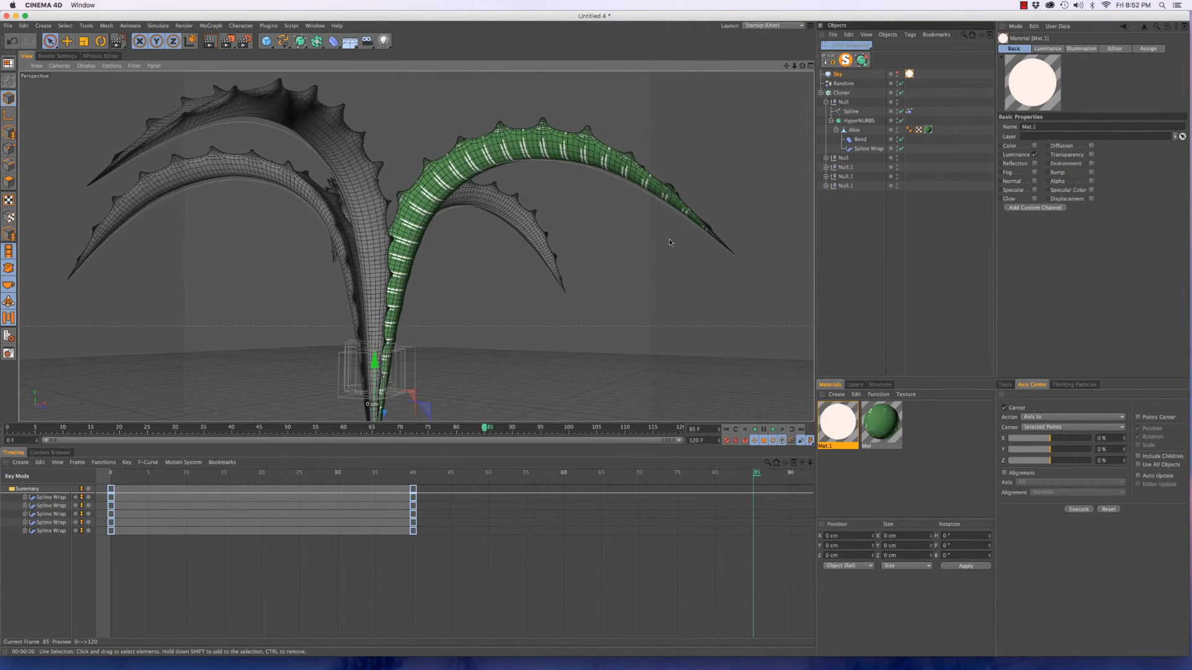
click(843, 102)
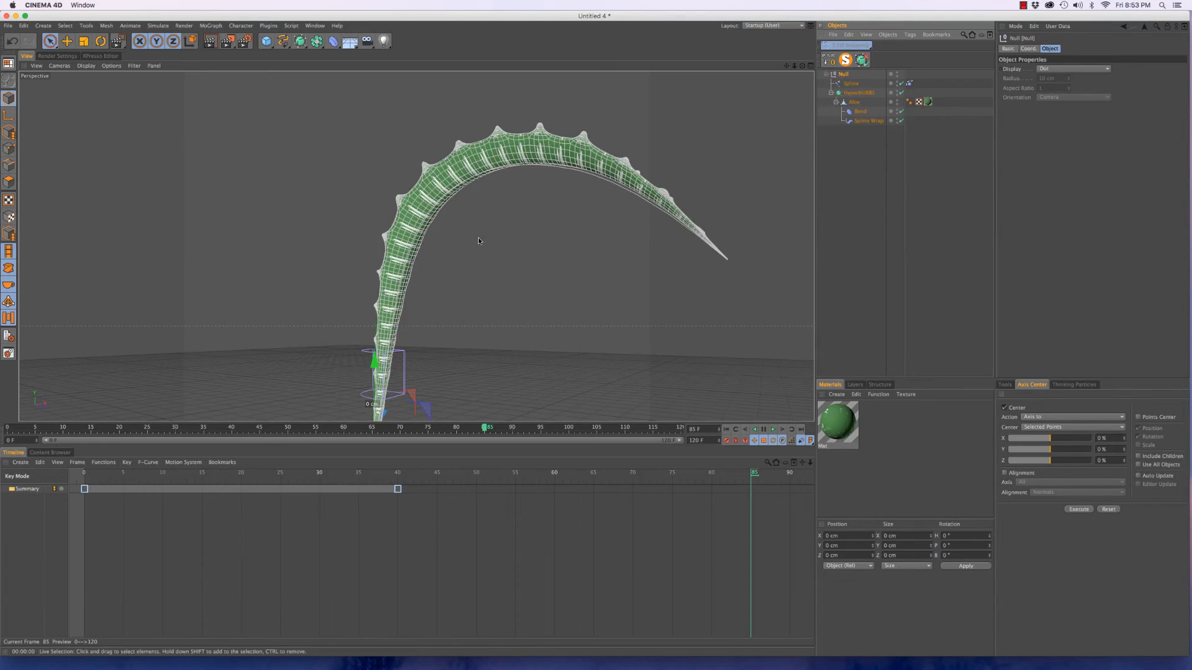
alt+drag(418, 256, 590, 224)
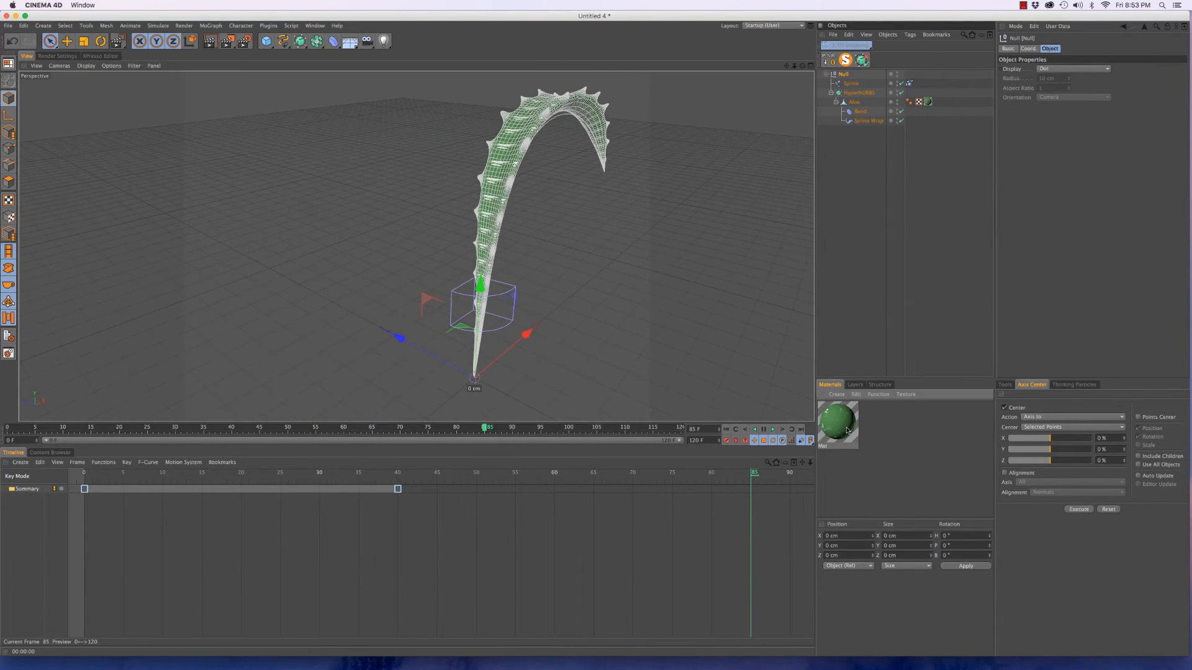
Enable the leaf material's Diffusion channel with a Noise texture and render the region around the leaf
double_click(839, 424)
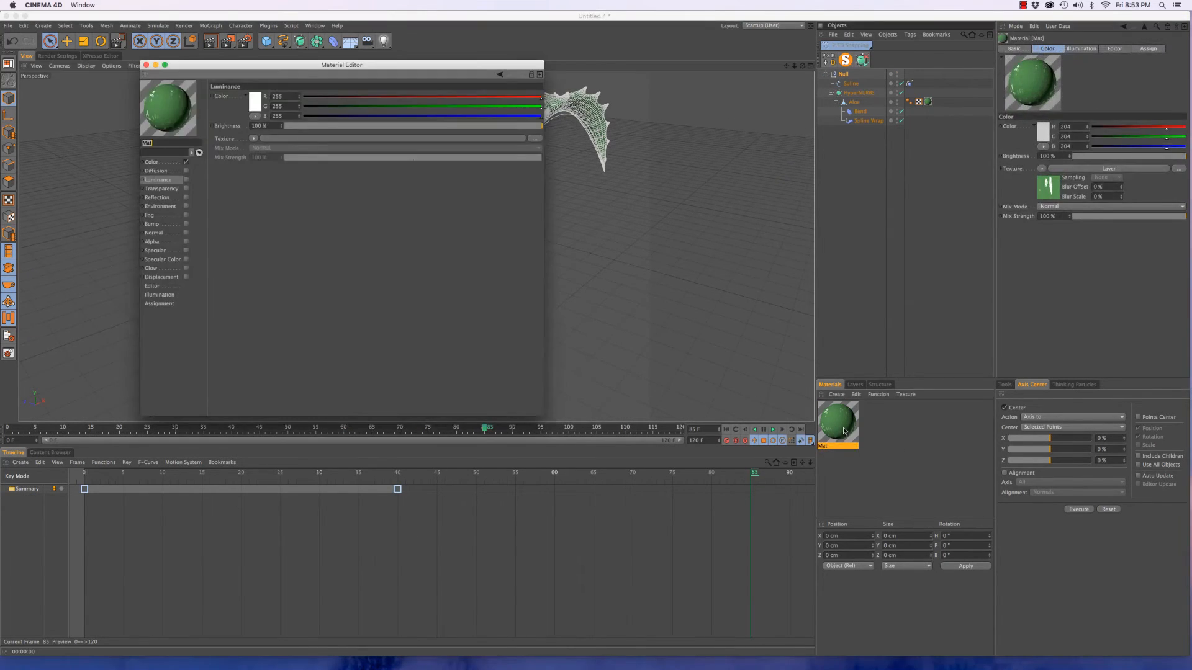
click(186, 171)
click(263, 136)
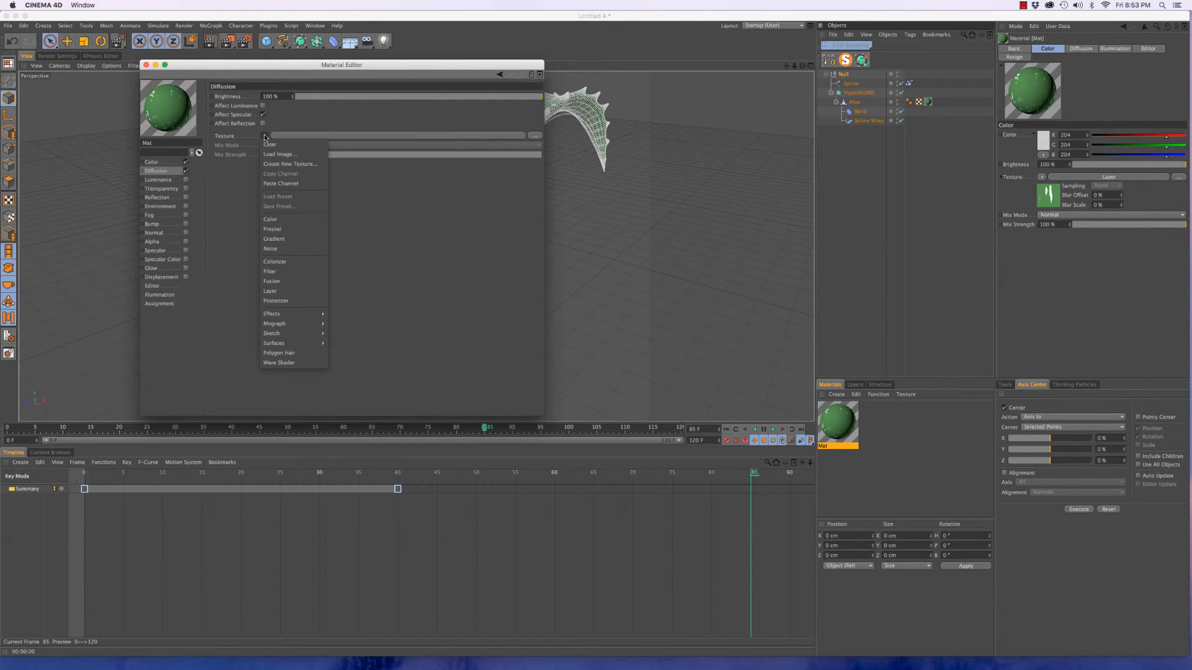
click(293, 249)
drag(228, 69, 813, 147)
drag(227, 41, 271, 53)
drag(402, 125, 643, 373)
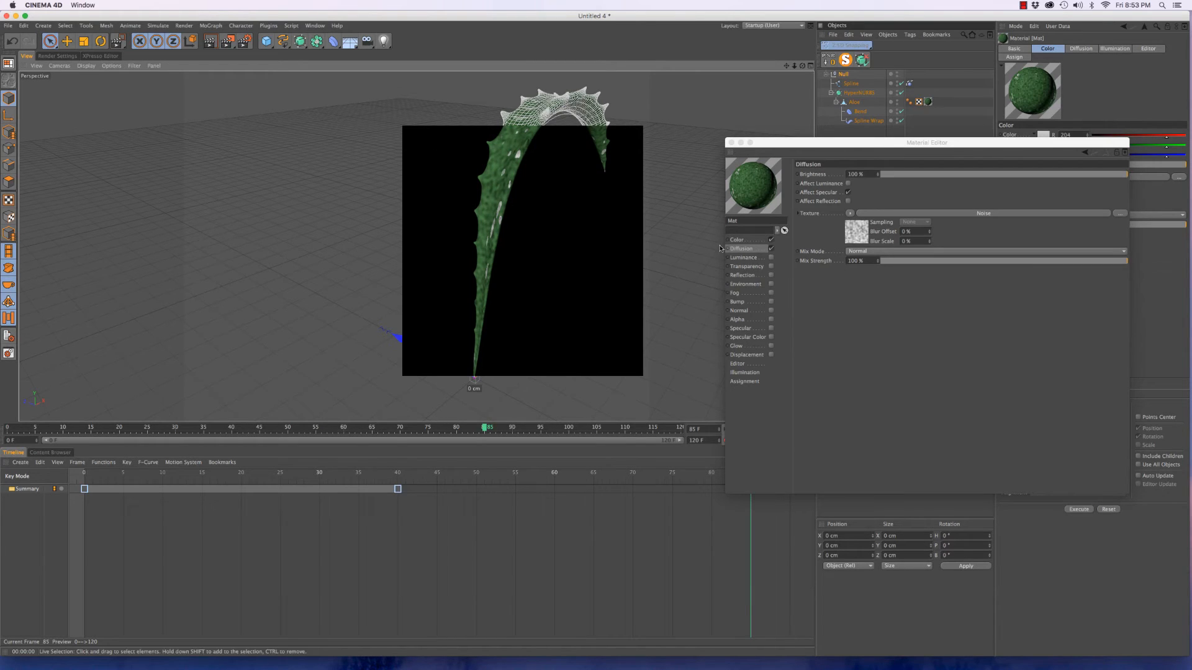
Set Color 1 of the Diffusion Noise to a dark green
click(856, 234)
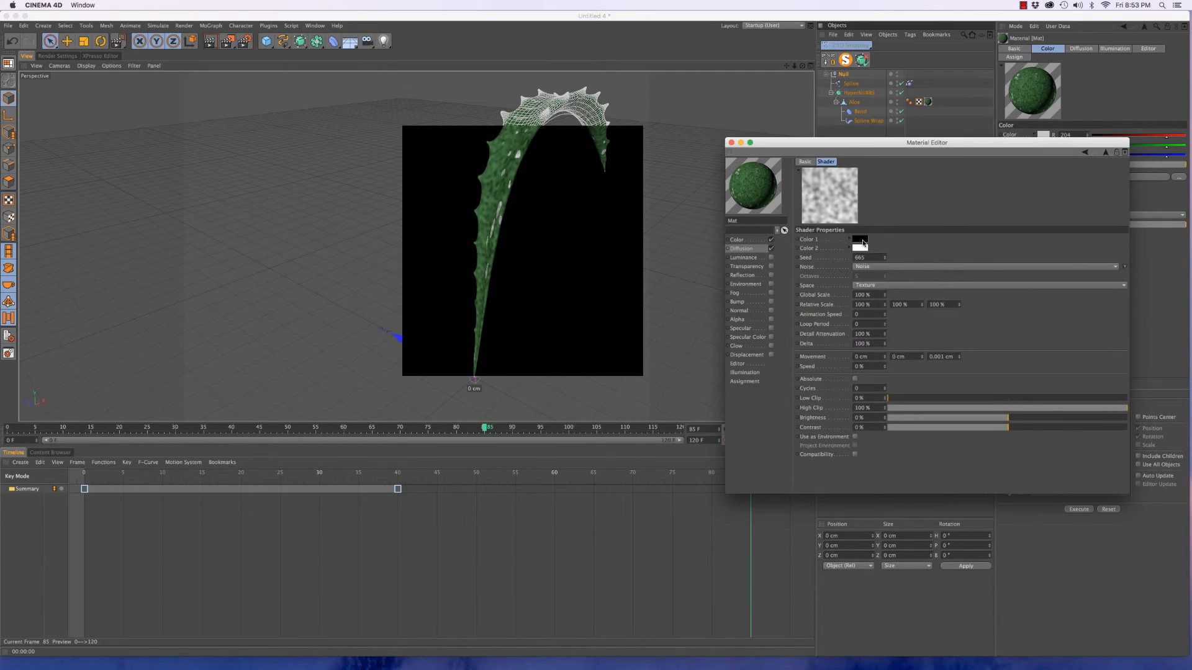
click(864, 244)
click(876, 211)
drag(852, 221, 853, 253)
click(879, 279)
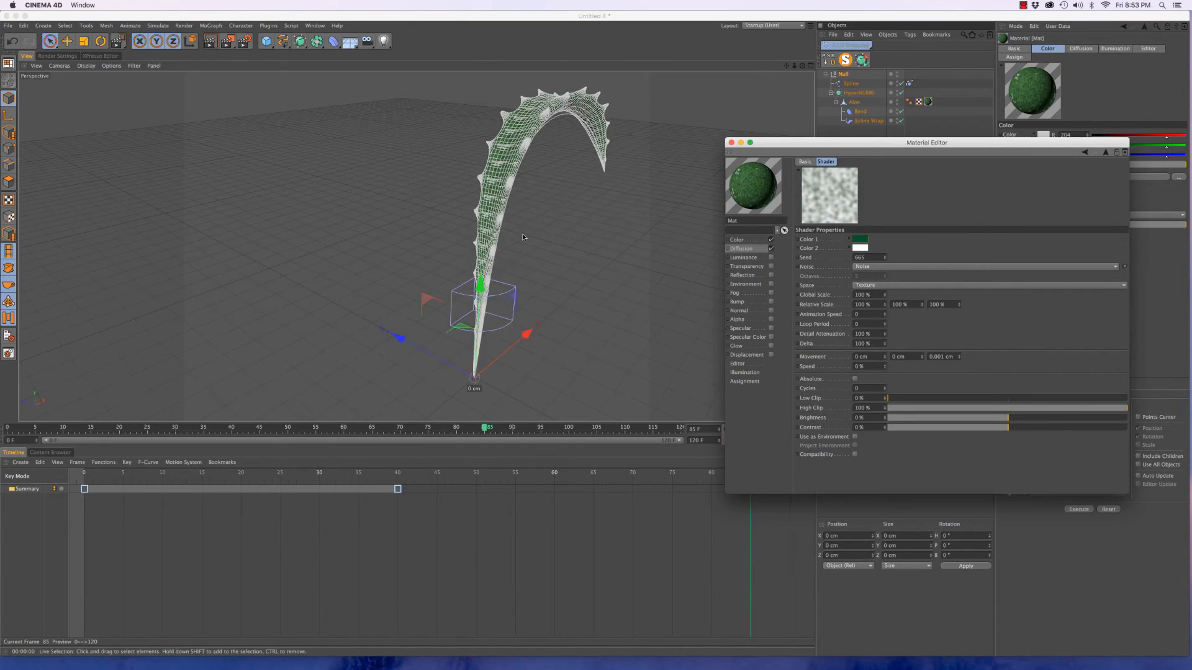
Set the Diffusion Noise's Global Scale to 230%
double_click(879, 295)
text(250)
key(Return)
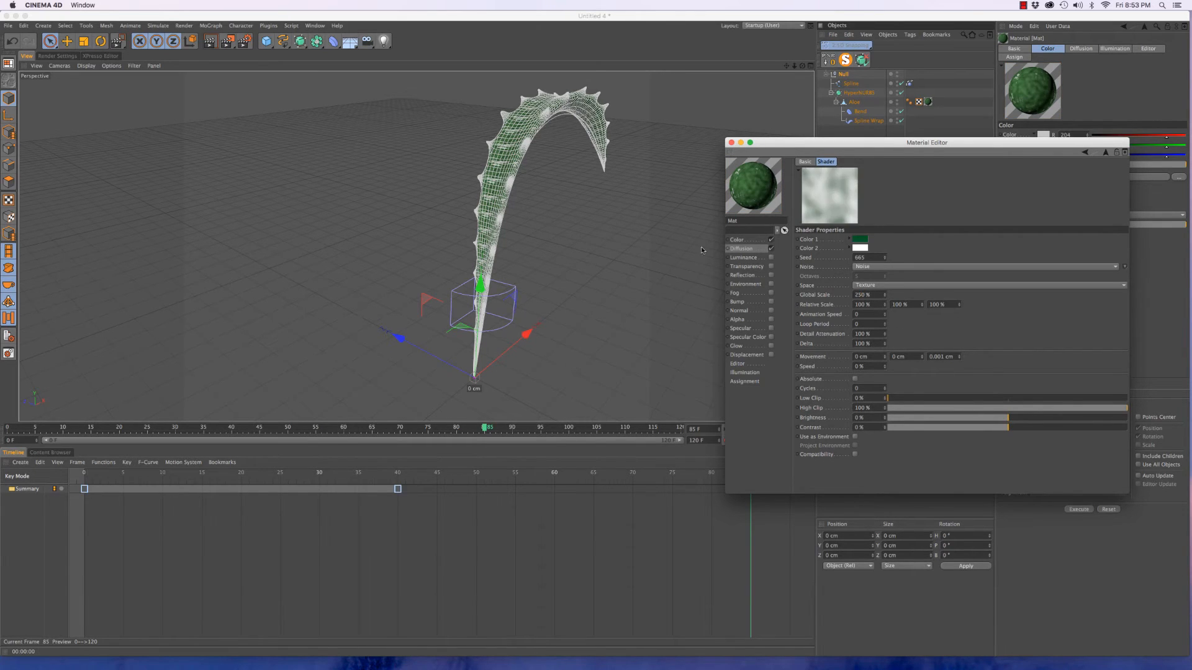
Set the Diffusion channel's Mix Strength to 50% and render the leaf in the viewport
click(512, 197)
key(super+r)
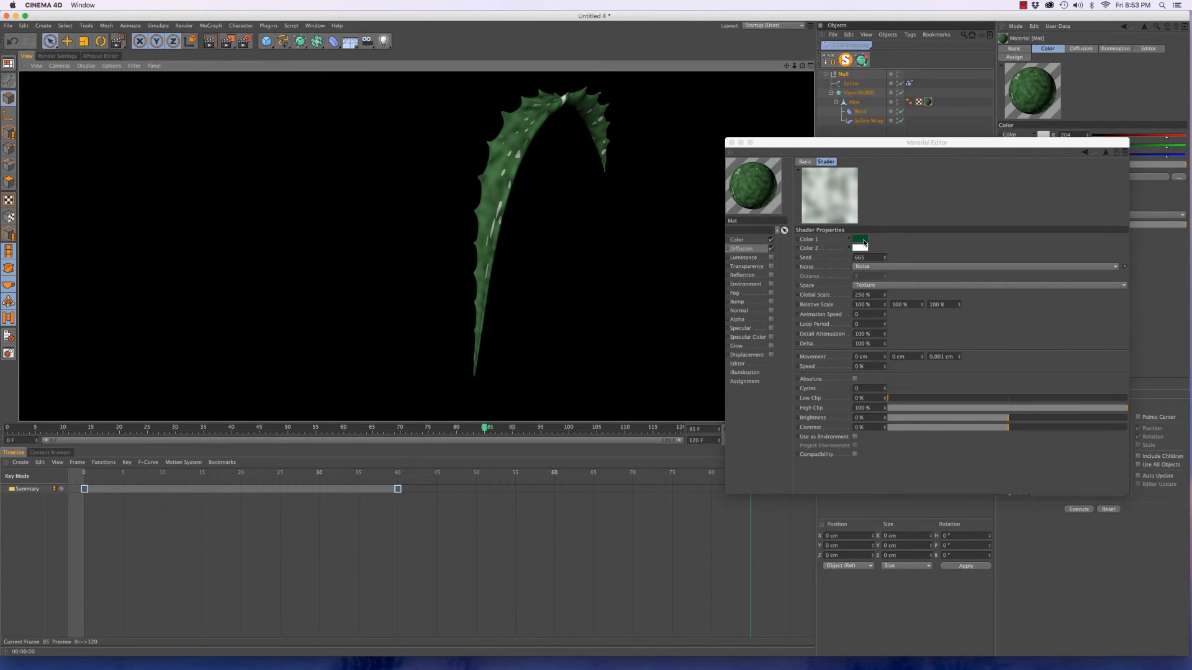
click(1105, 153)
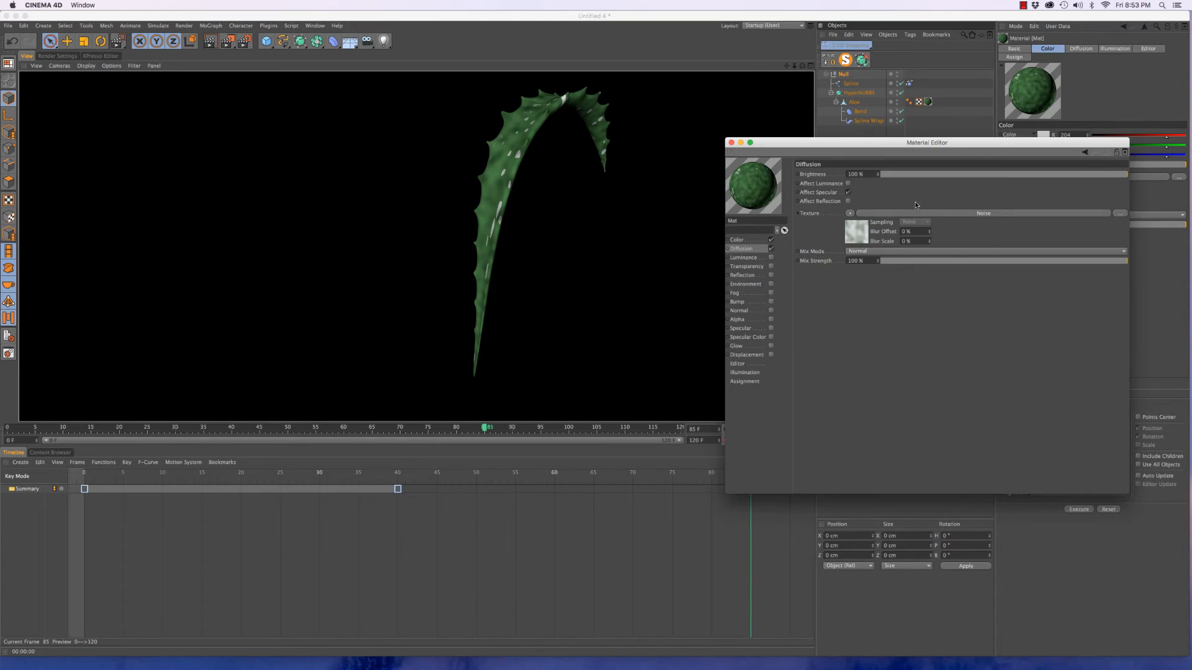
click(860, 260)
text(50)
key(Return)
click(542, 218)
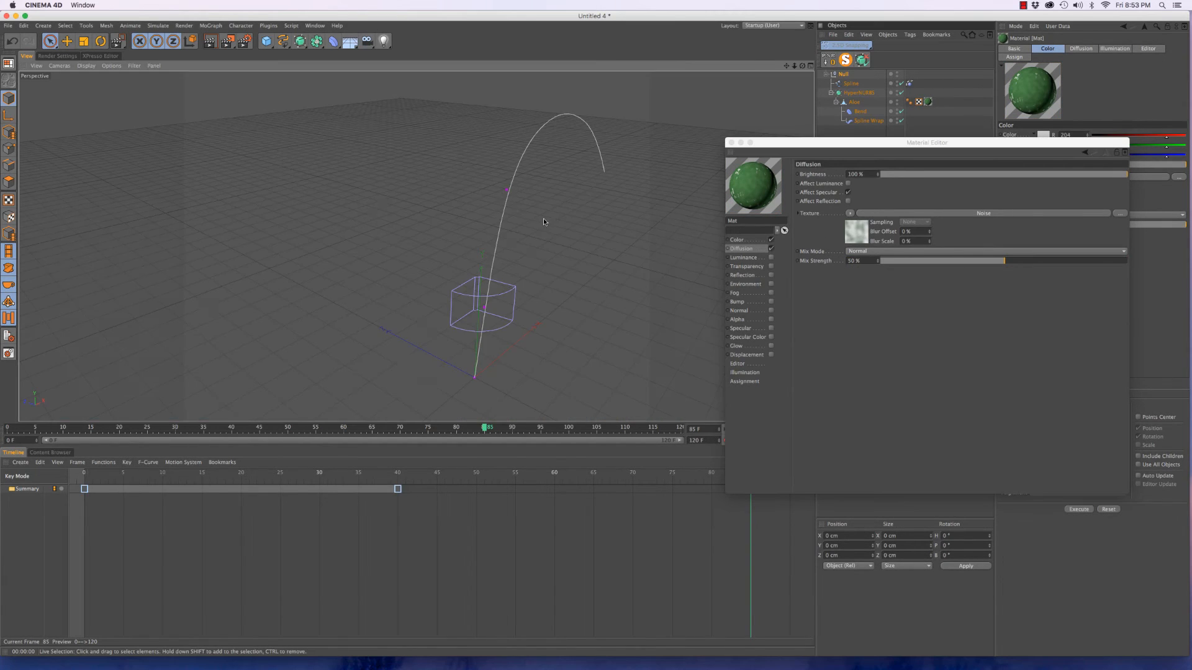
key(super+r)
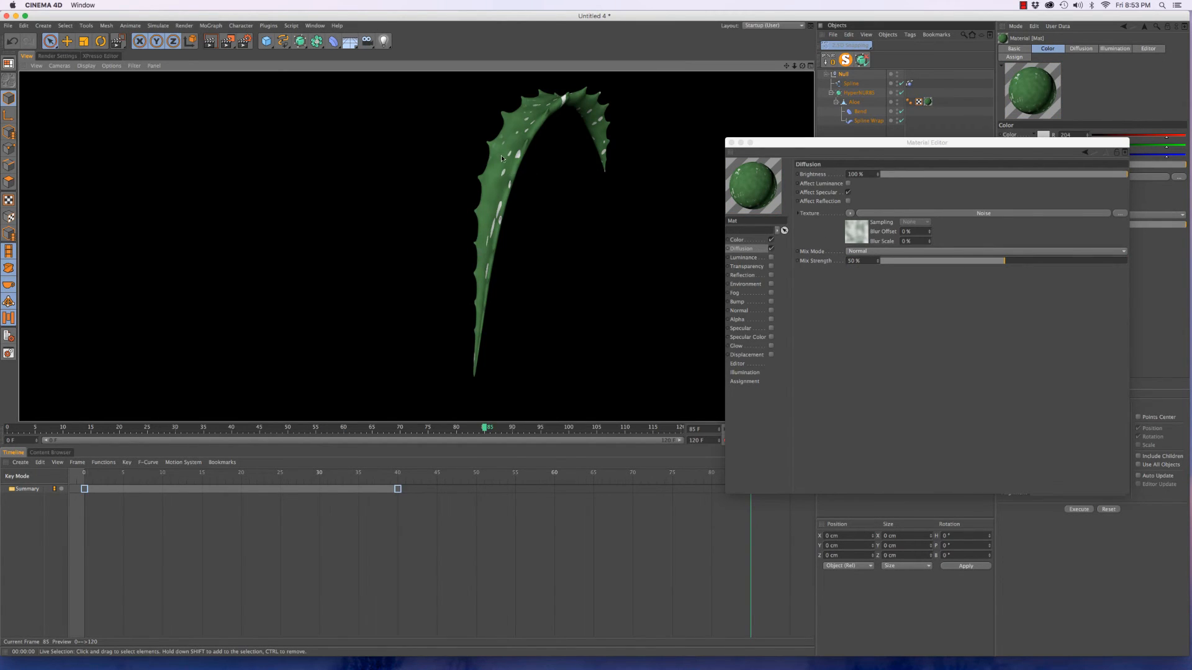
Render the leaf from another angle to check its spots and diffusion shading
alt+drag(479, 159, 559, 151)
key(super+r)
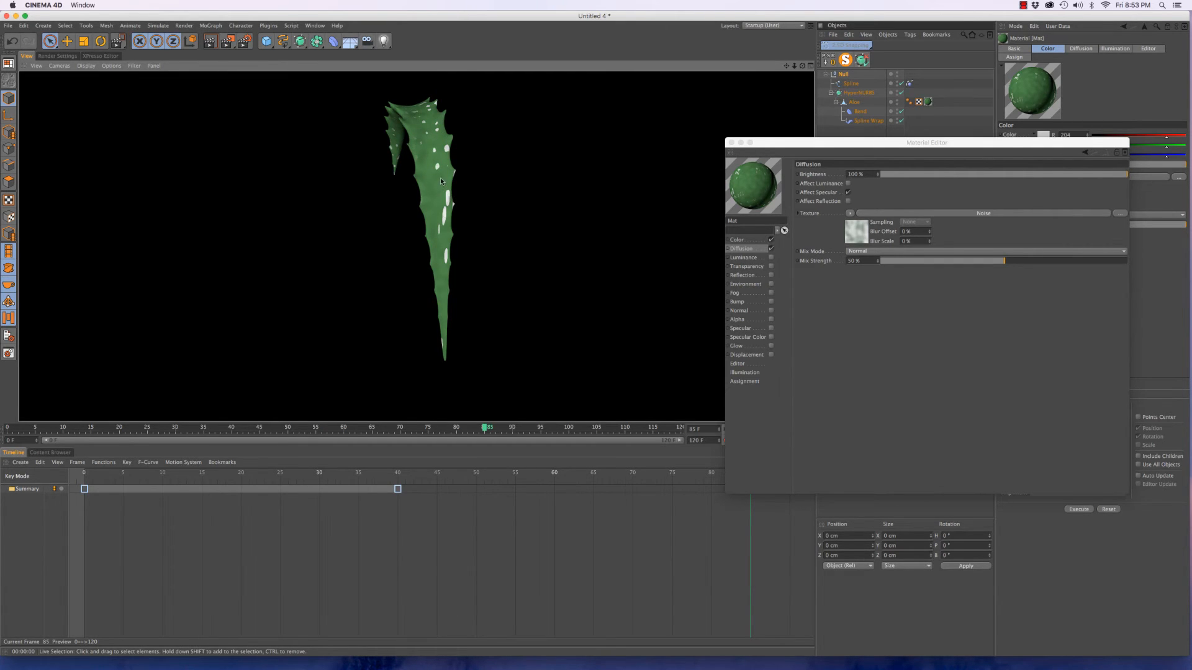
mouse_move(449, 156)
alt+mouse_down()
mouse_move(395, 135)
mouse_move(364, 179)
alt+mouse_up()
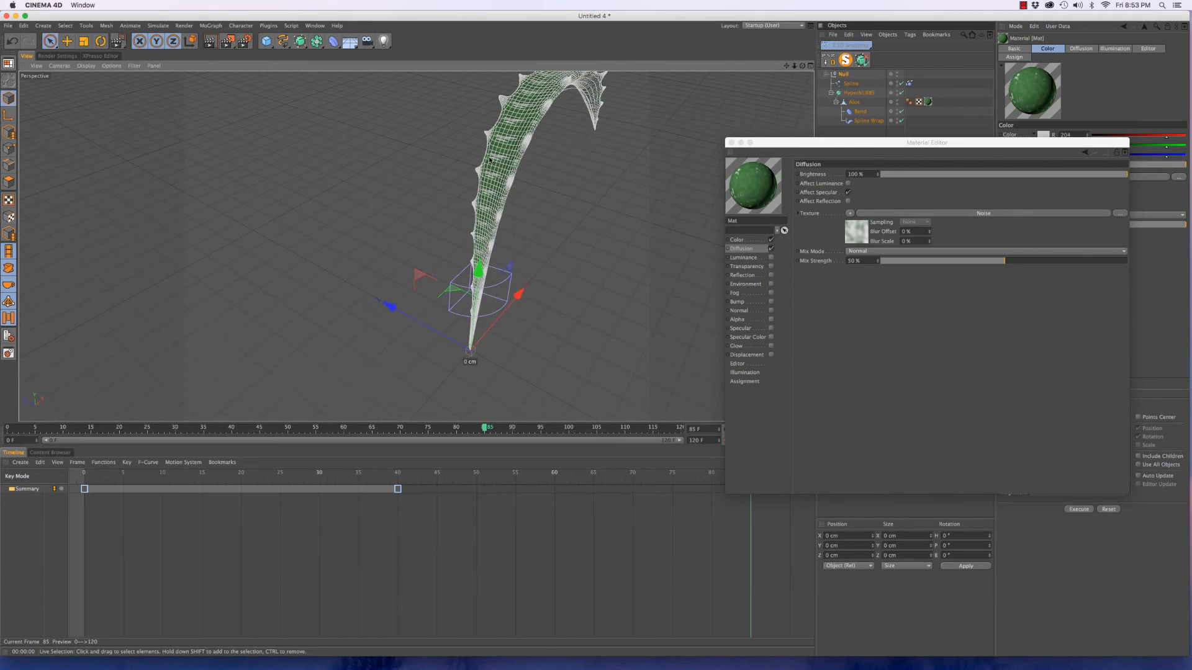
alt+middle_drag(490, 162, 456, 206)
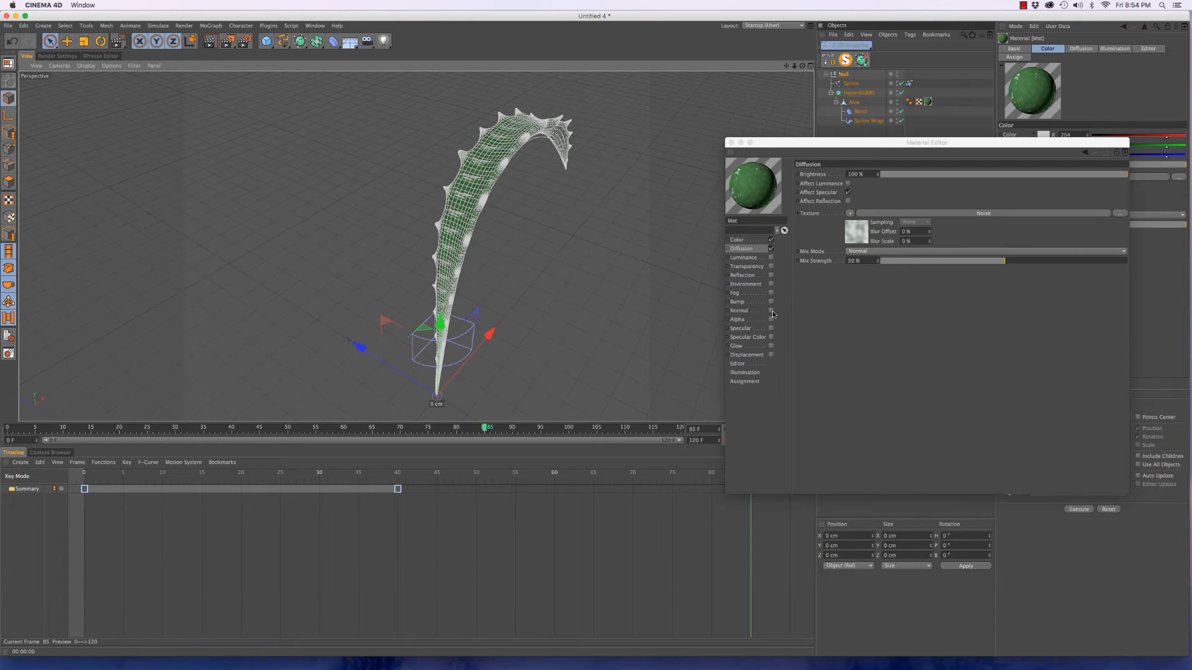
Close the material editor and unsolo the leaf so that the whole plant shows
click(732, 144)
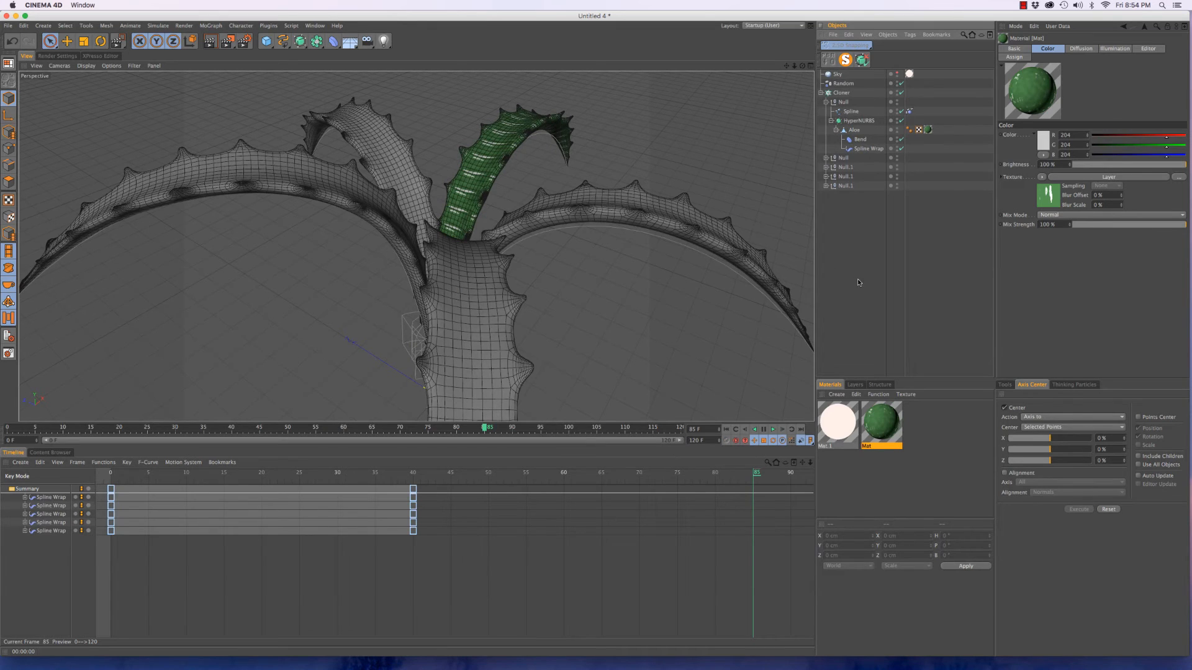
scroll(513, 203, down, 6)
alt+drag(500, 199, 279, 190)
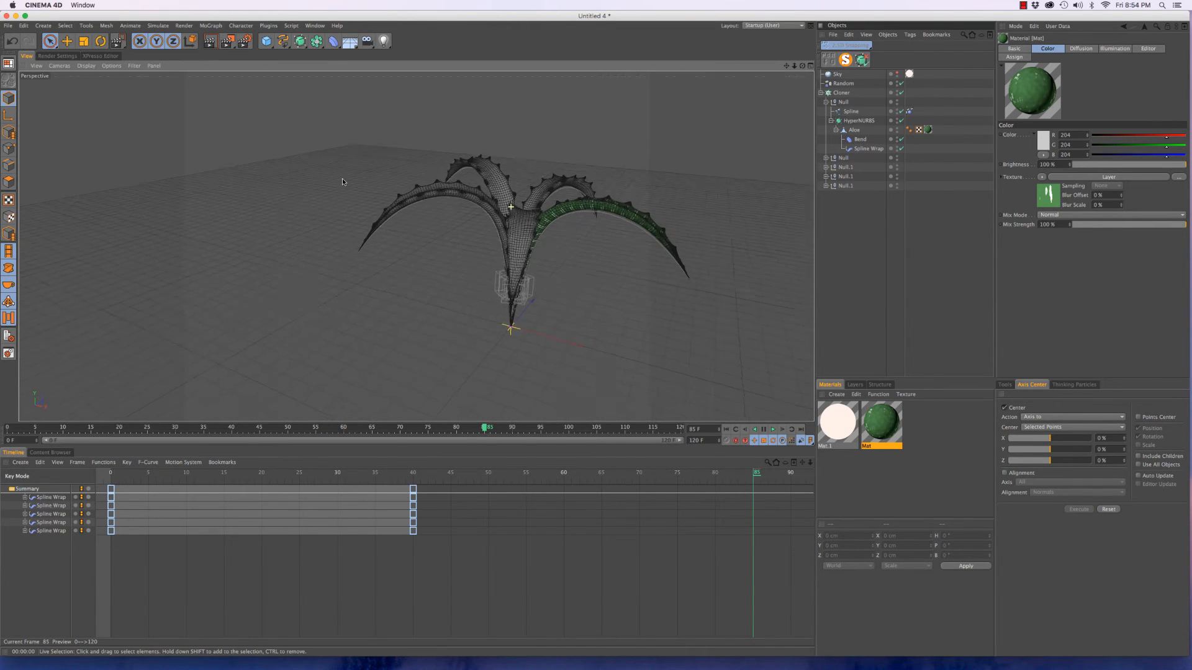
Add a Light and move it above the plant to about X -272, Y 810, Z 546 cm
click(384, 41)
click(412, 50)
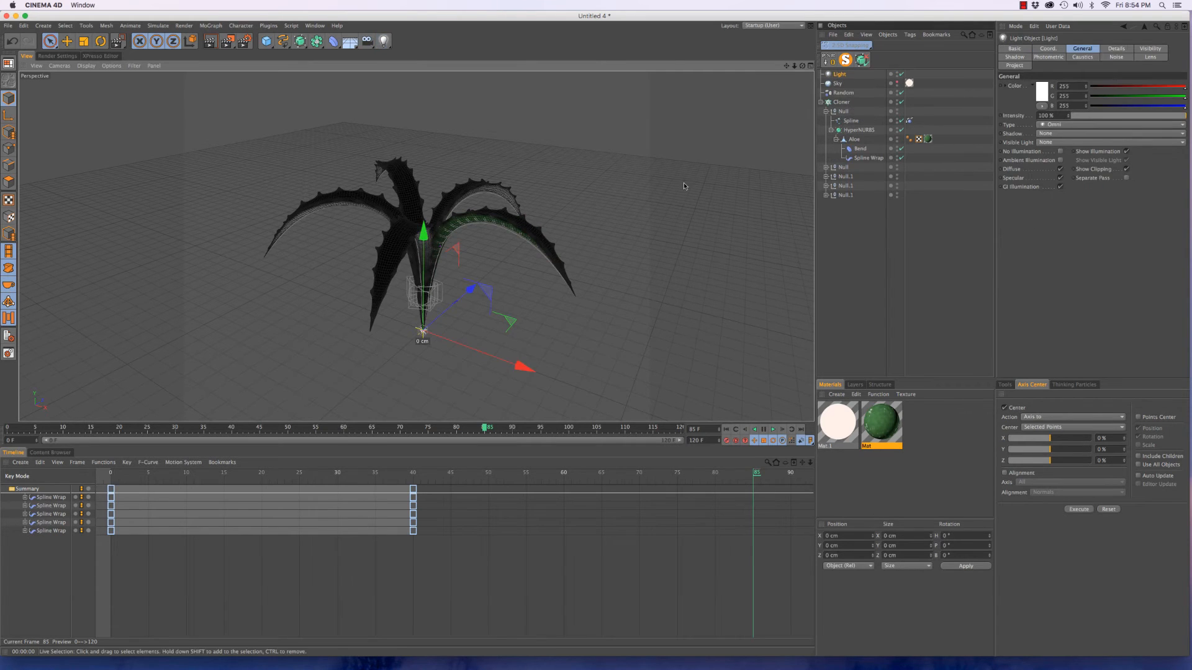
drag(422, 231, 425, 65)
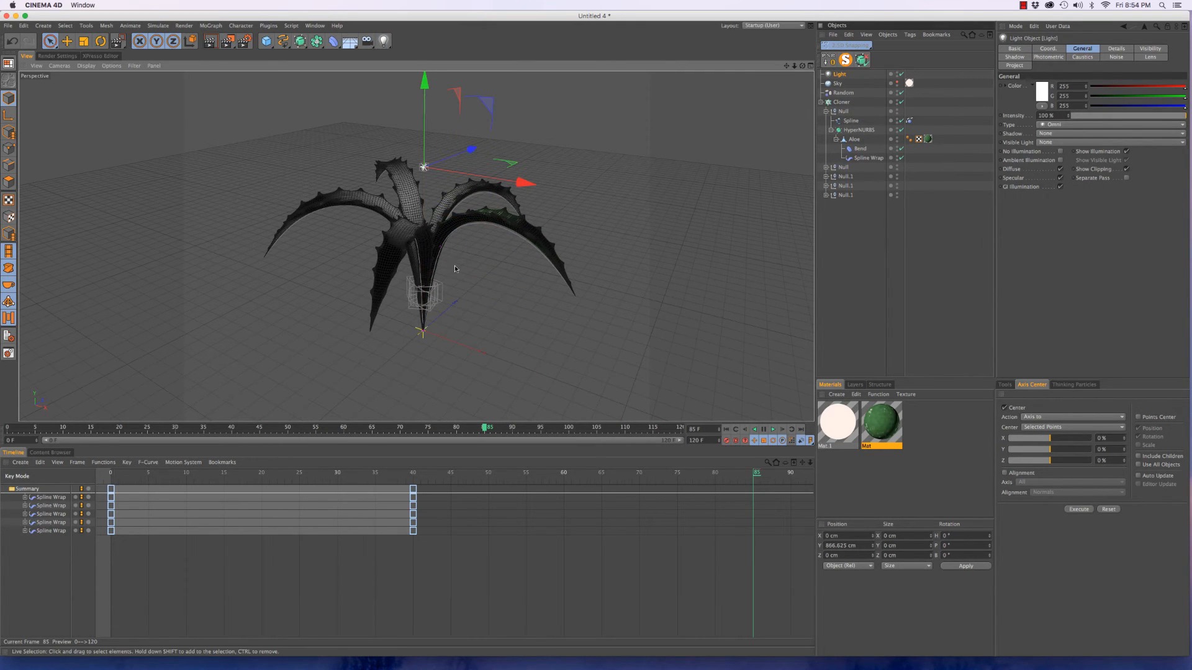
mouse_move(500, 139)
mouse_down()
mouse_move(533, 99)
mouse_move(478, 205)
mouse_move(433, 163)
mouse_move(495, 66)
mouse_move(480, 93)
mouse_move(491, 119)
mouse_up()
drag(448, 86, 481, 207)
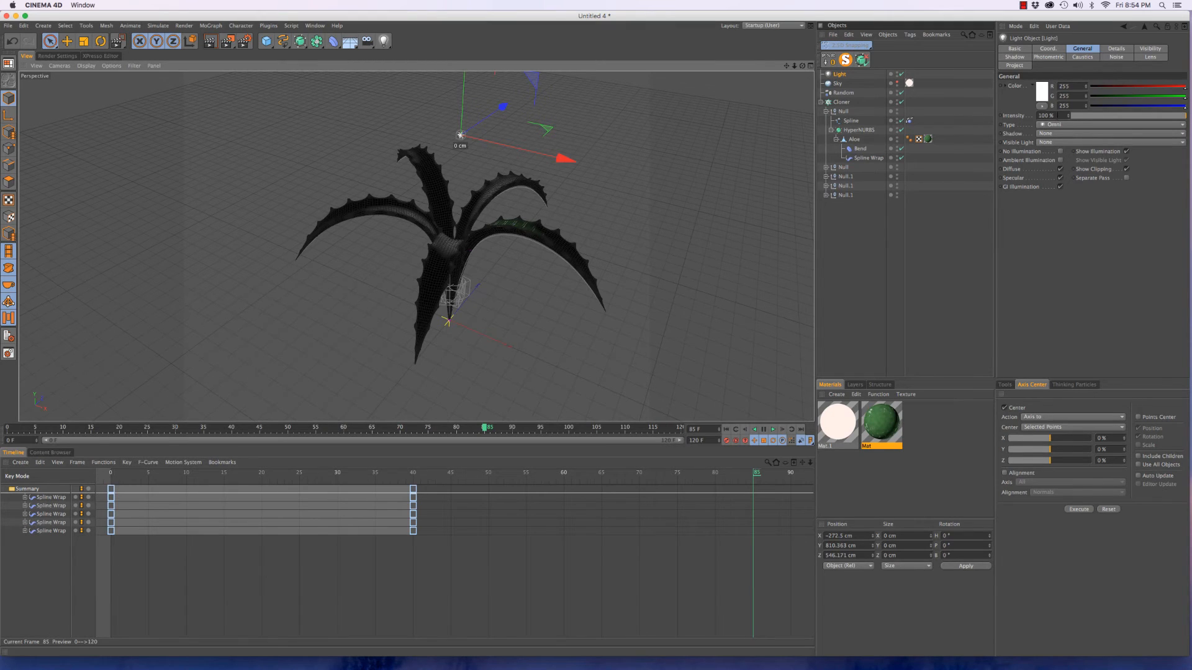
Set the light's Intensity to 150%
drag(1062, 115, 985, 116)
text(150)
key(Return)
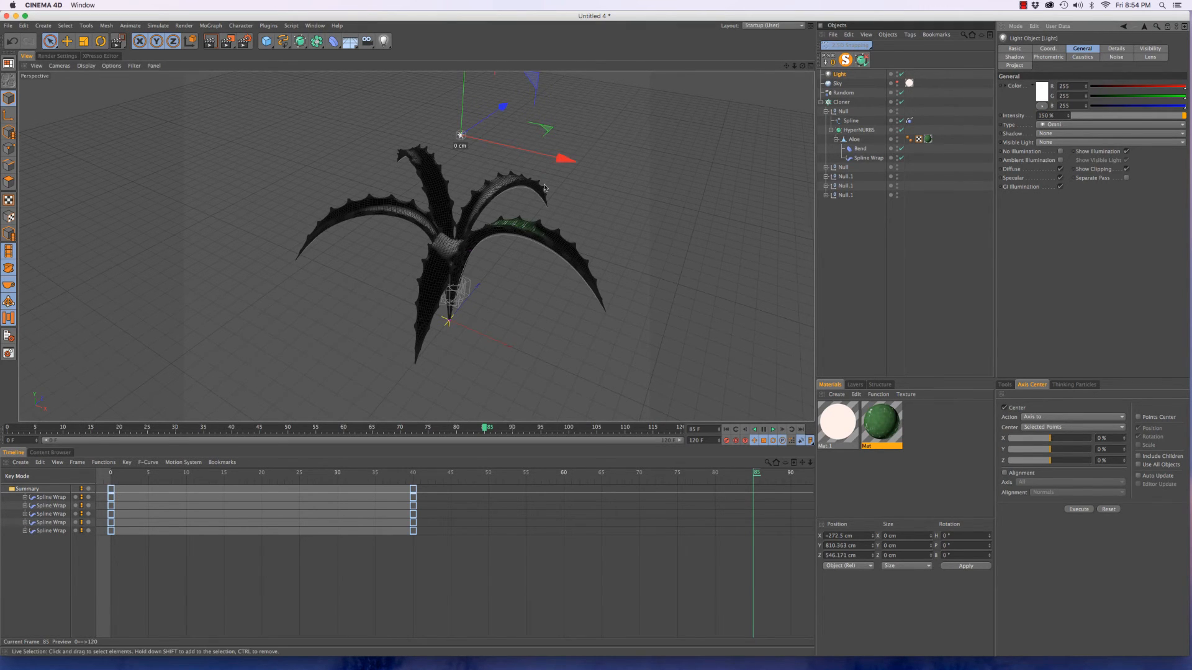
Render the plant from several low and high angles to examine how the light falls on the leaves
alt+drag(452, 303, 493, 233)
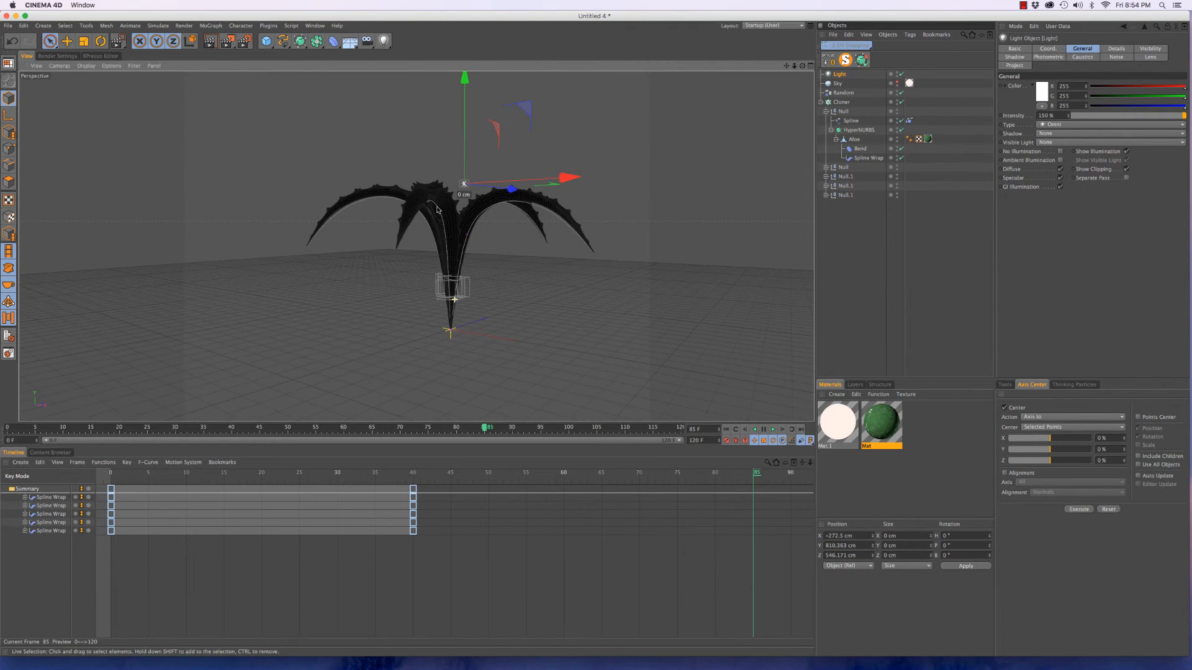
key(super+r)
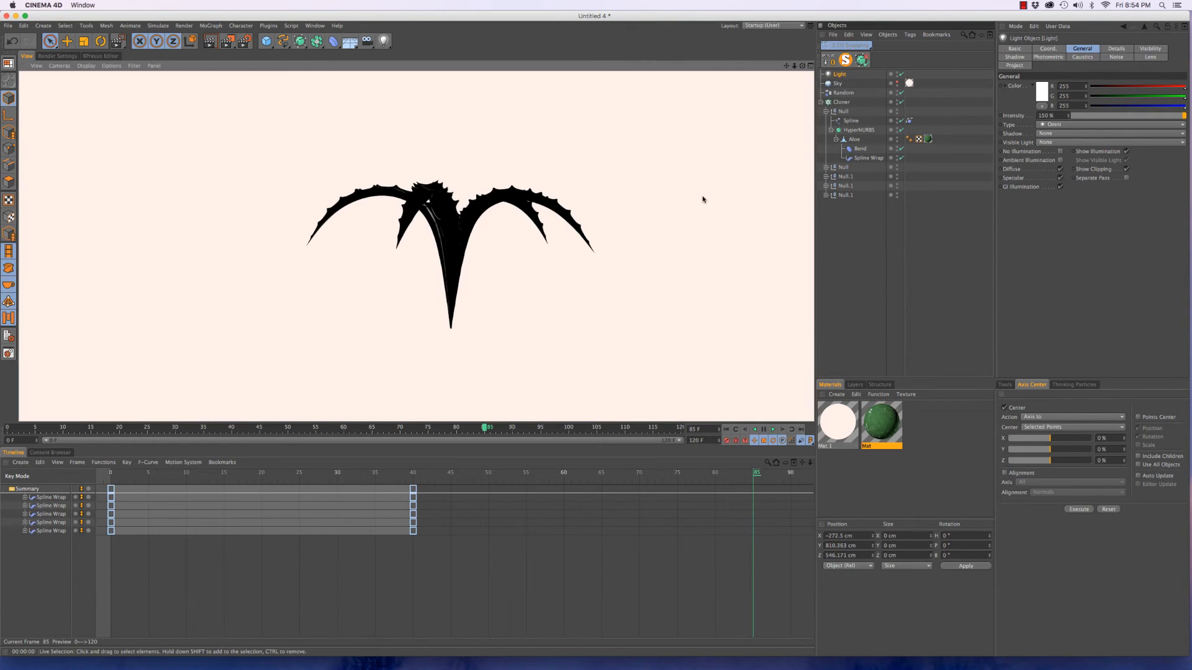
alt+drag(487, 207, 642, 303)
key(super+r)
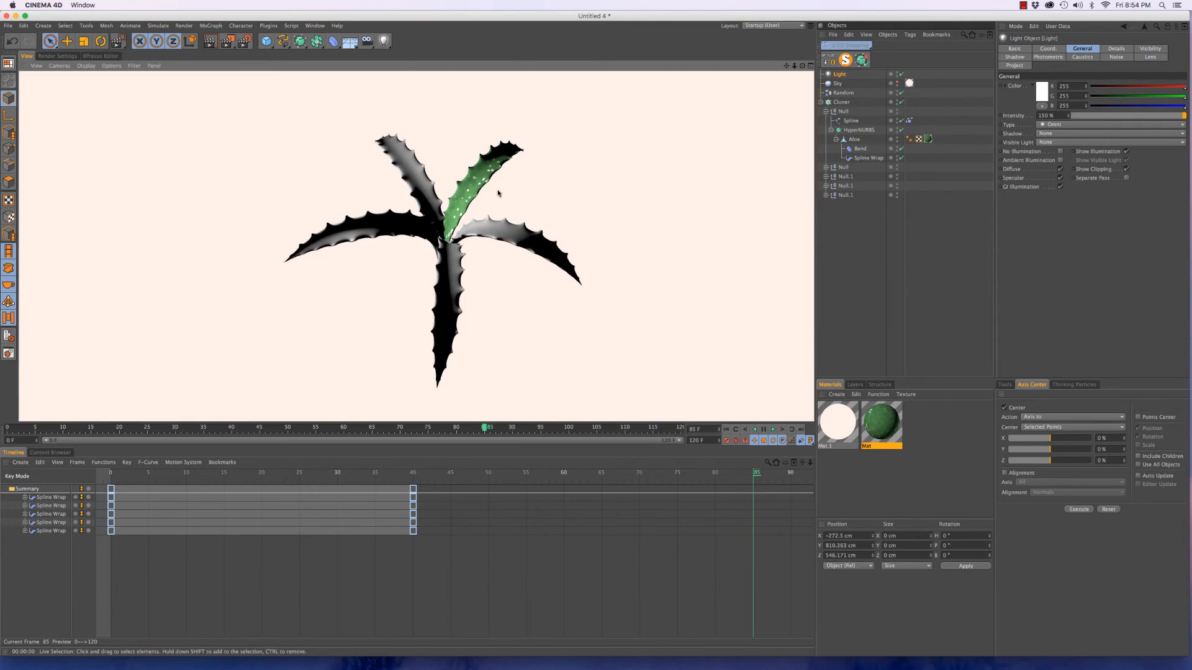
alt+drag(486, 217, 312, 84)
key(super+r)
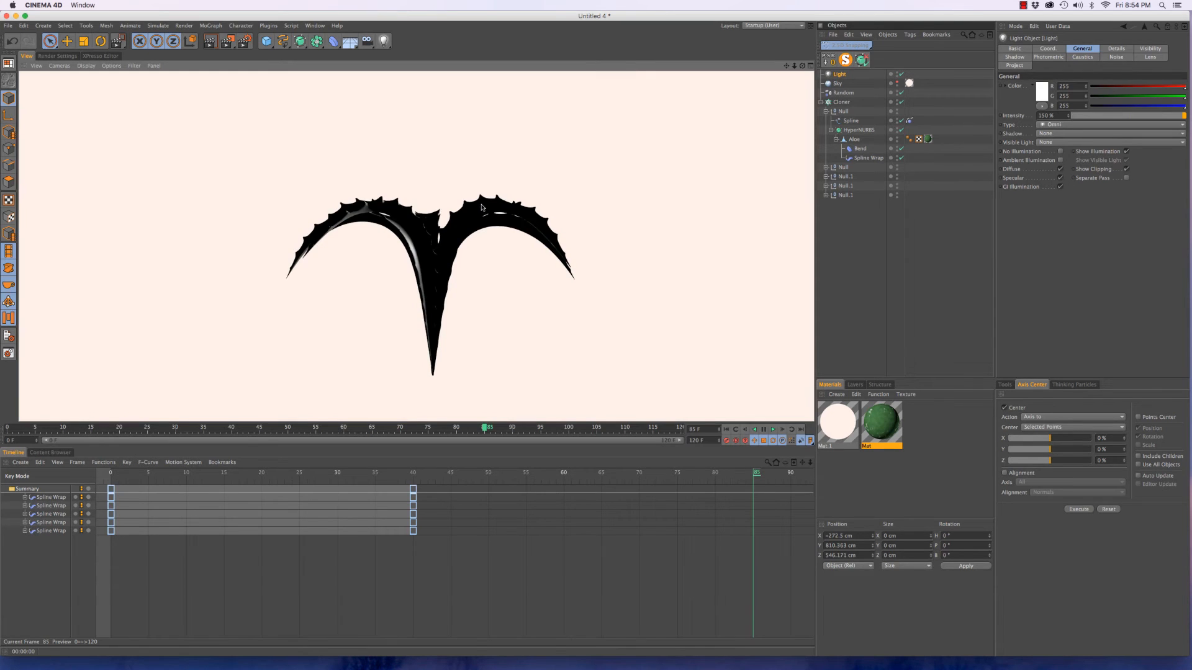
alt+drag(456, 242, 617, 328)
key(super+r)
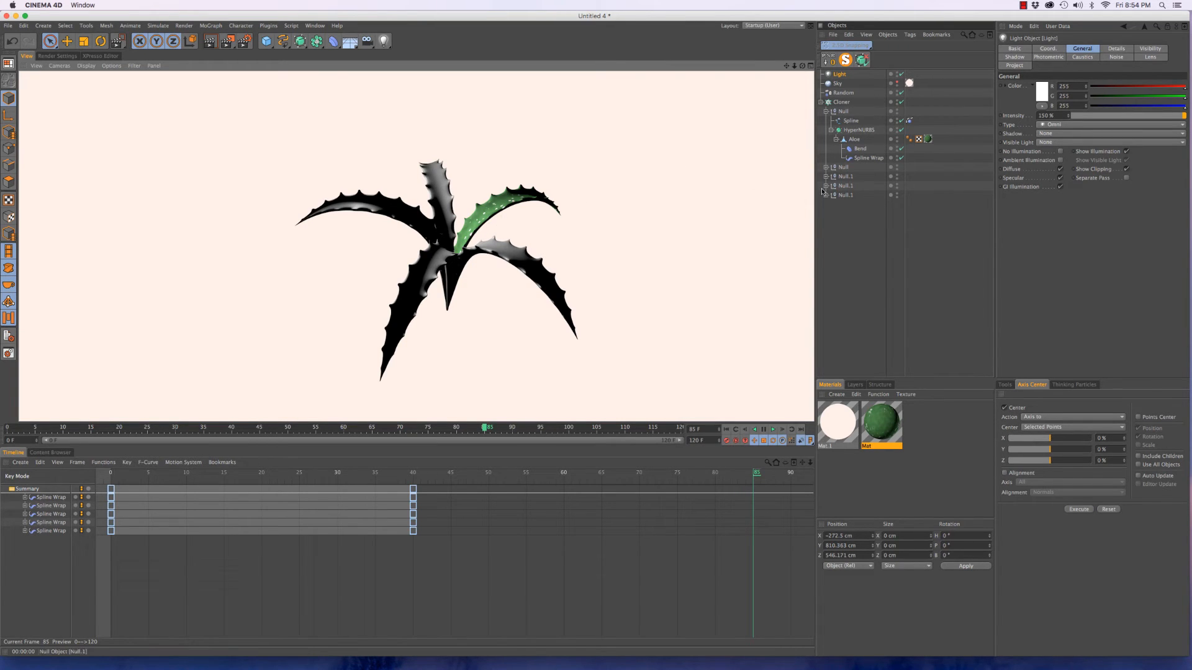
Set the light's Falloff to Inverse Square Clamped and enlarge its decay radius to about 650 cm
click(1115, 48)
click(1058, 146)
click(1064, 197)
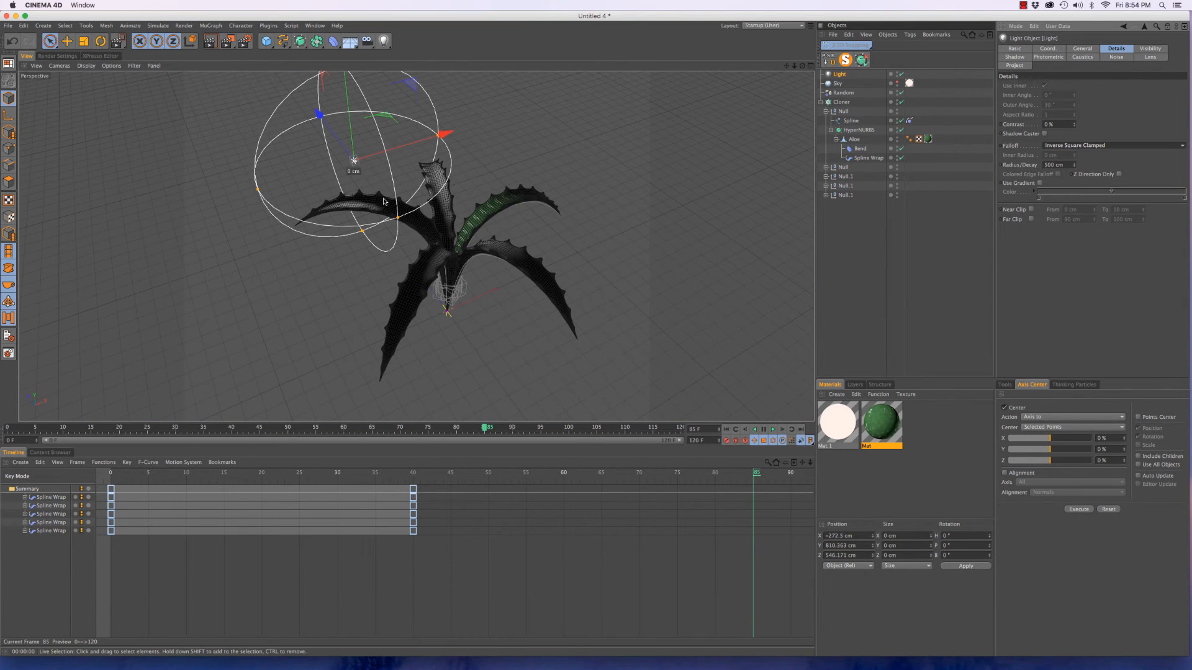
alt+drag(384, 201, 328, 154)
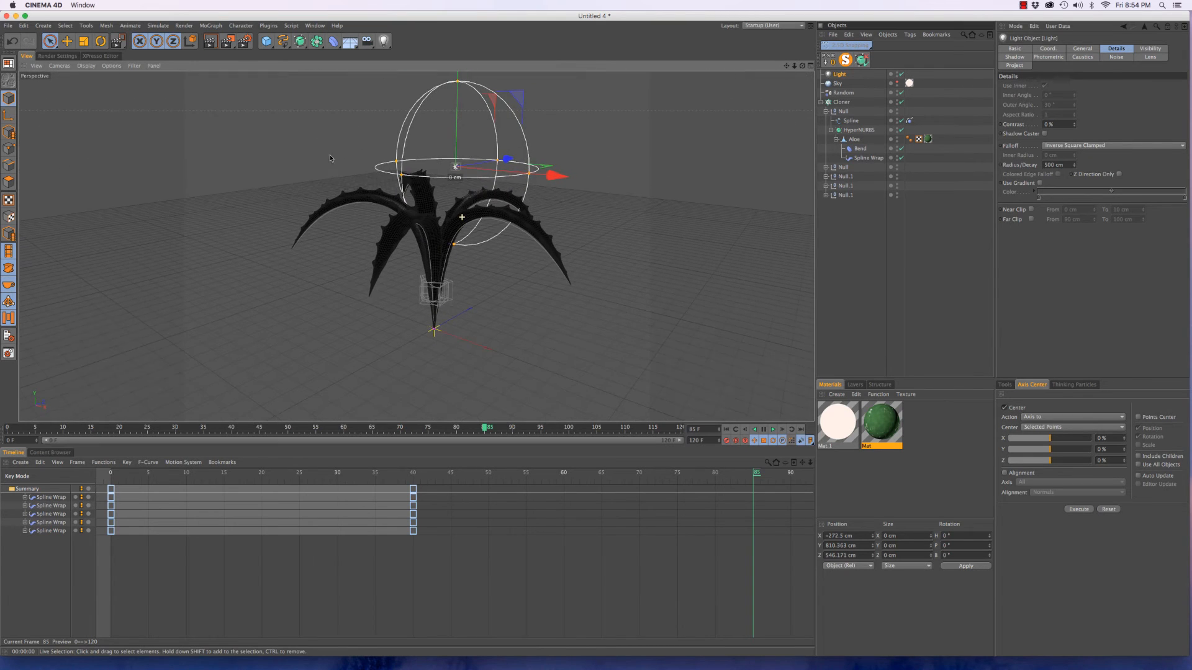
drag(400, 176, 381, 180)
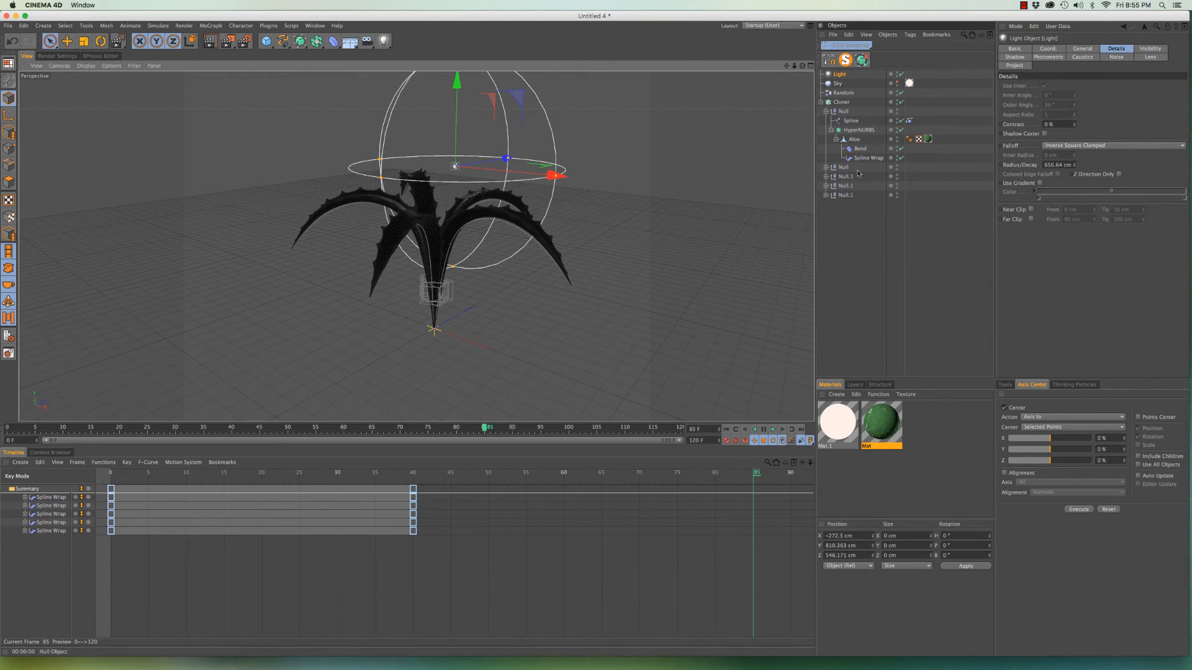
Enable the Reflection channel of the green leaf material and set its Brightness to 16%
double_click(882, 429)
drag(418, 69, 965, 80)
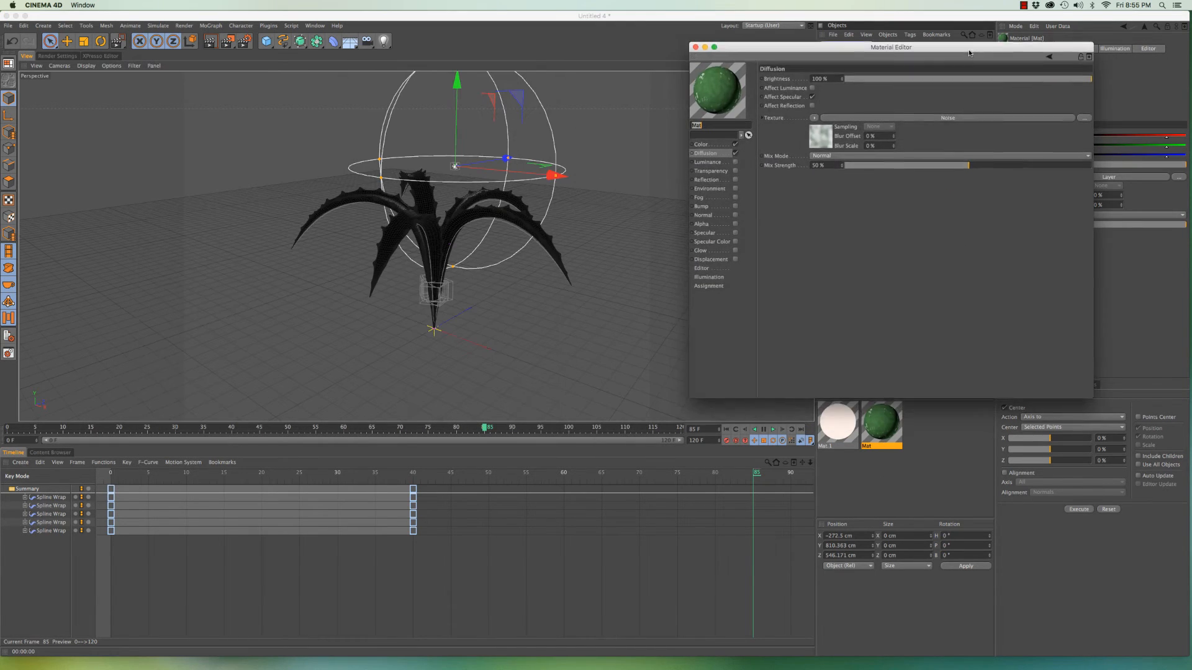
click(732, 209)
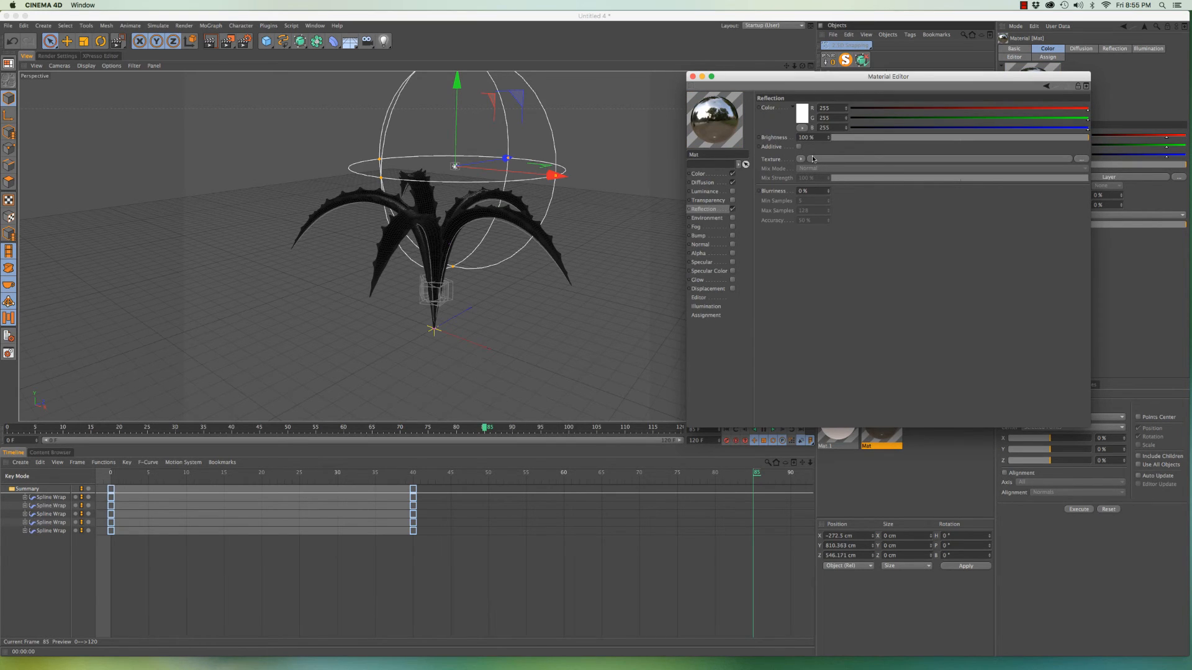
drag(818, 137, 779, 138)
text(16)
key(Return)
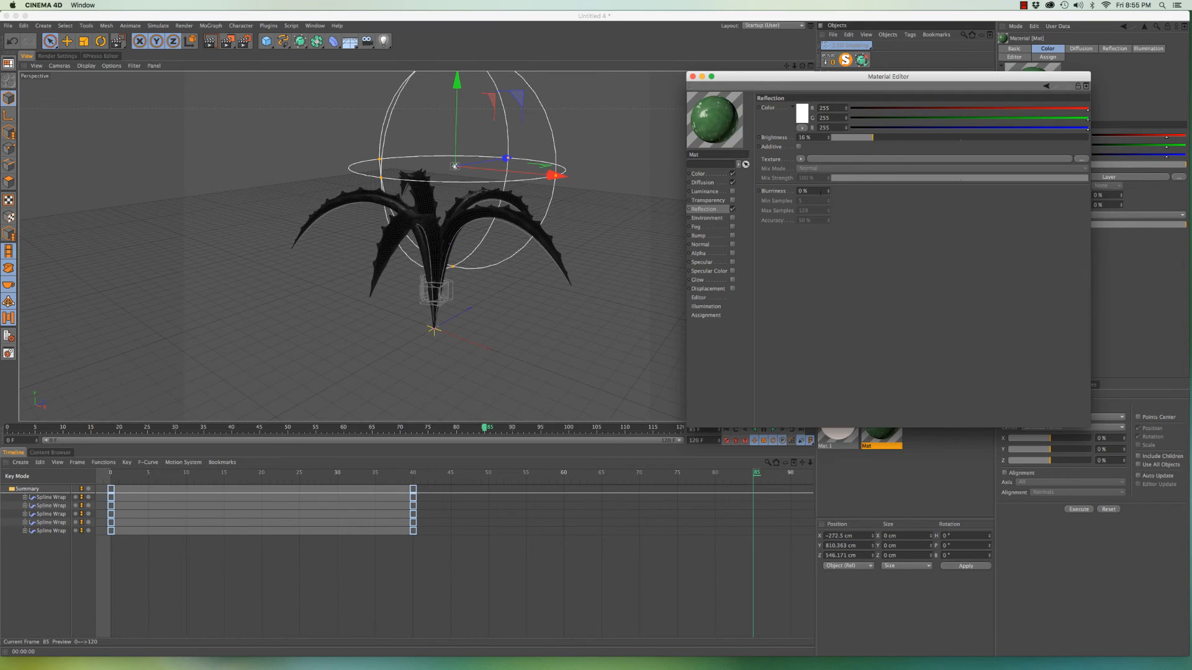
Load a Fresnel texture into the Reflection channel and set its Blurriness to 50%
click(799, 160)
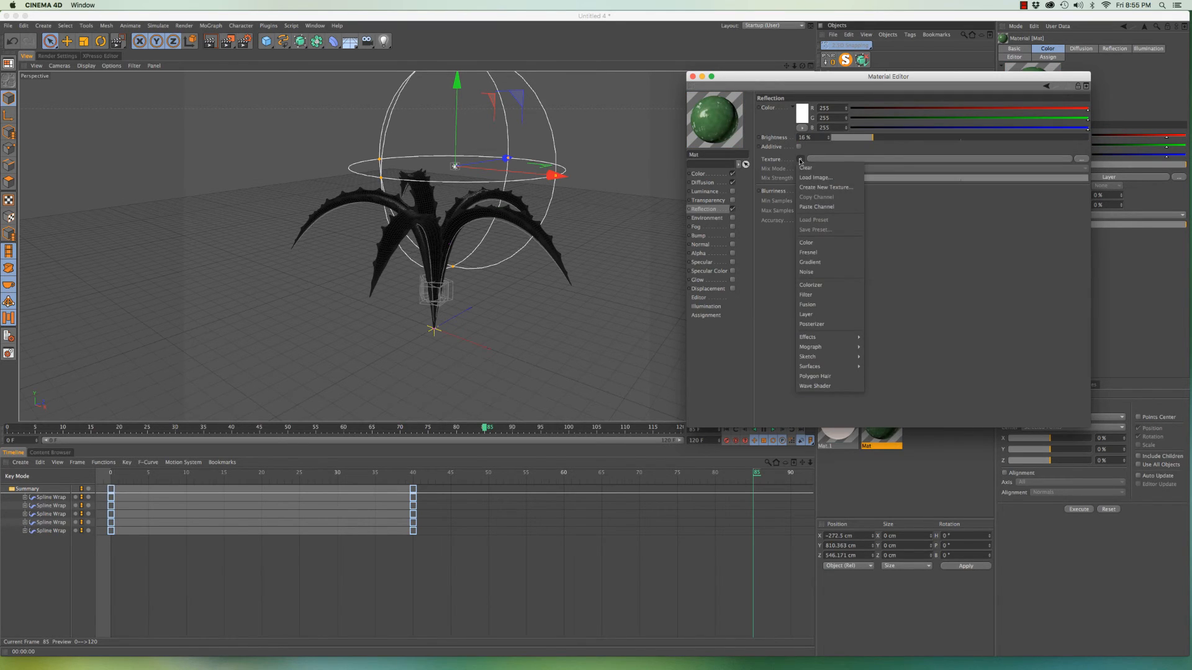
click(817, 256)
drag(813, 221, 777, 220)
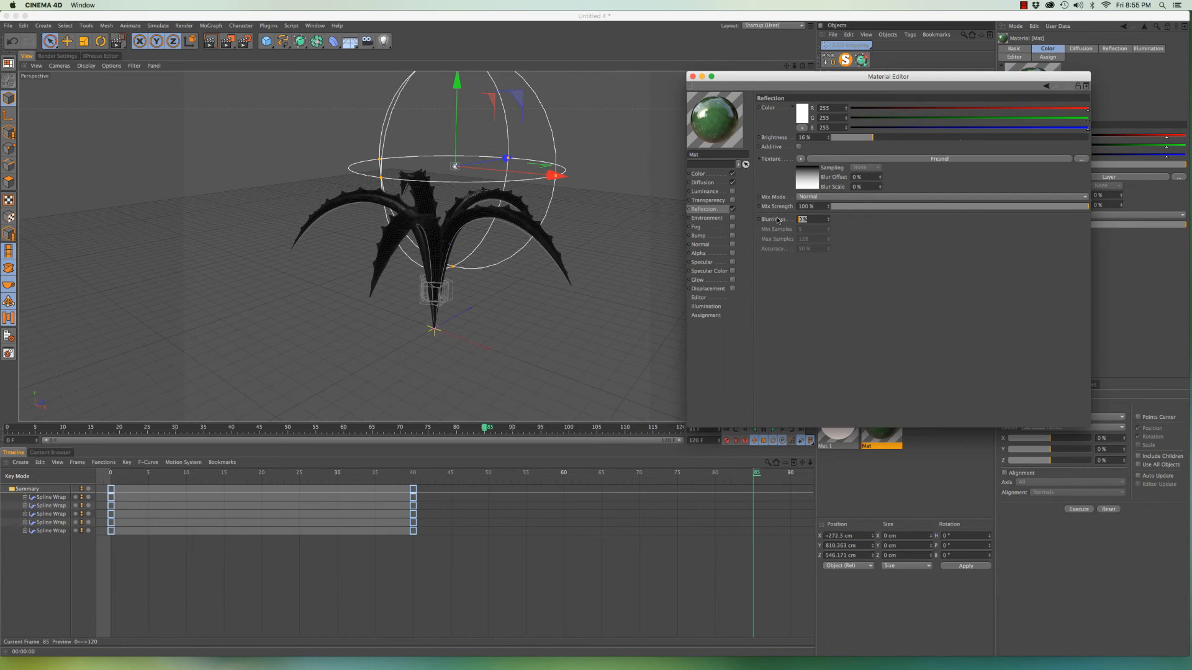
text(50)
key(Return)
Render regions around the leaves from a low and a high angle to check the blurred reflection
drag(230, 43, 251, 51)
drag(424, 164, 585, 313)
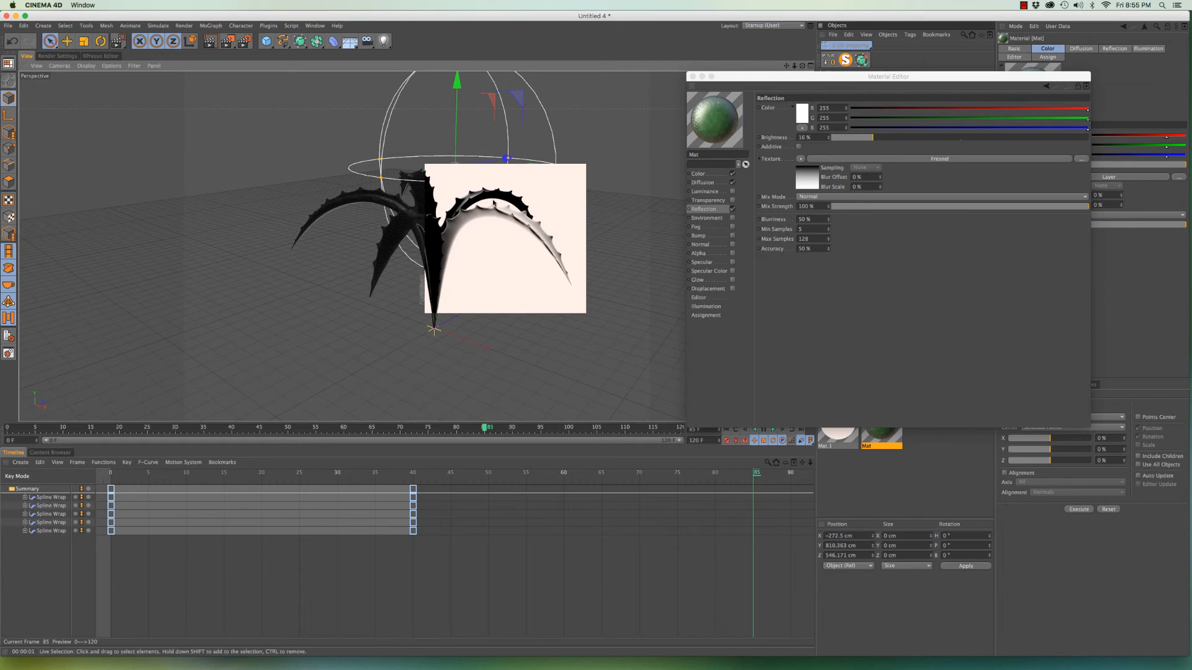
alt+drag(494, 227, 574, 279)
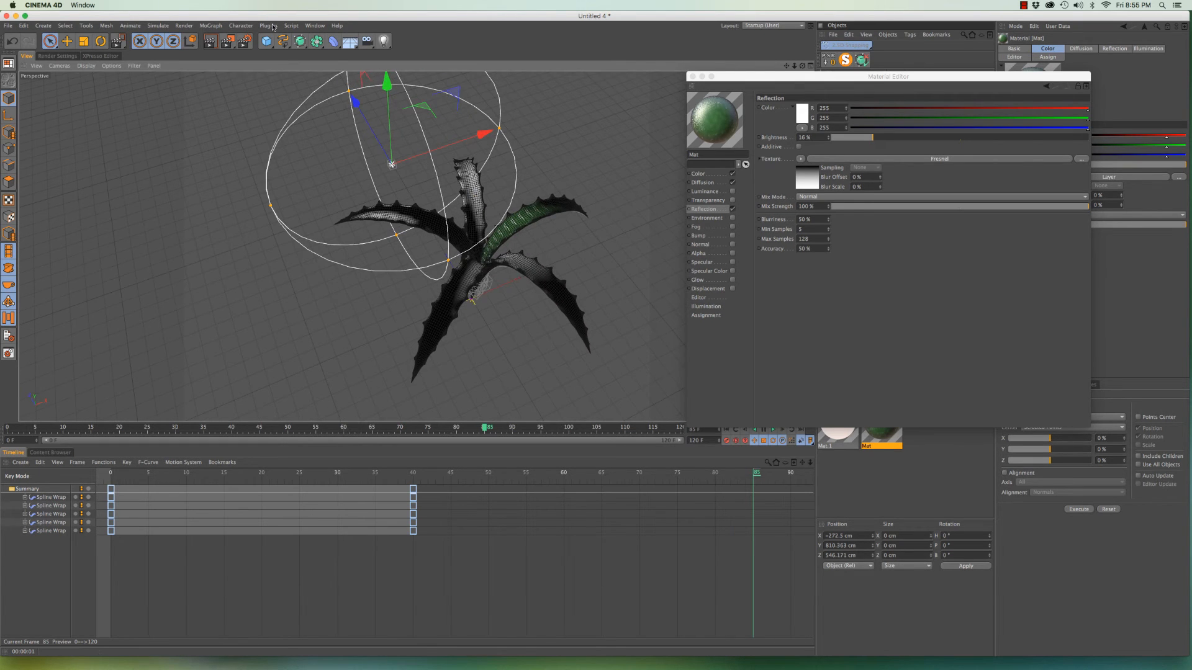
drag(230, 43, 251, 51)
drag(446, 168, 622, 348)
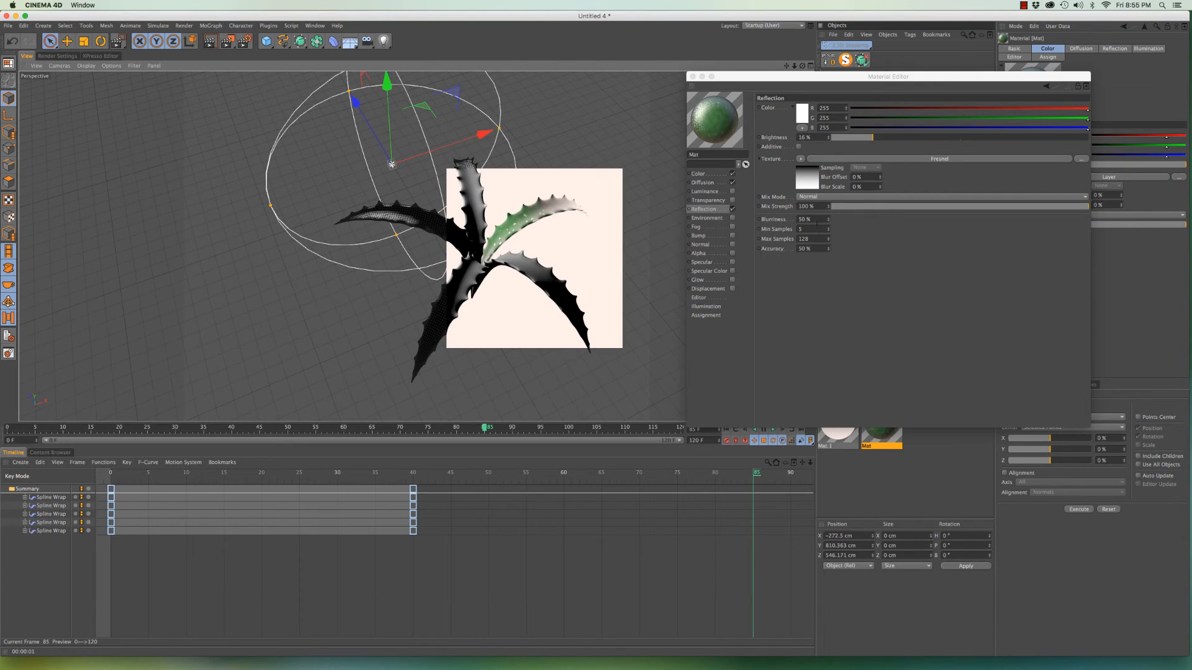
Set the Reflection texture's Mix Strength to 20% and render the plant, including a closer view of the leaf
click(806, 206)
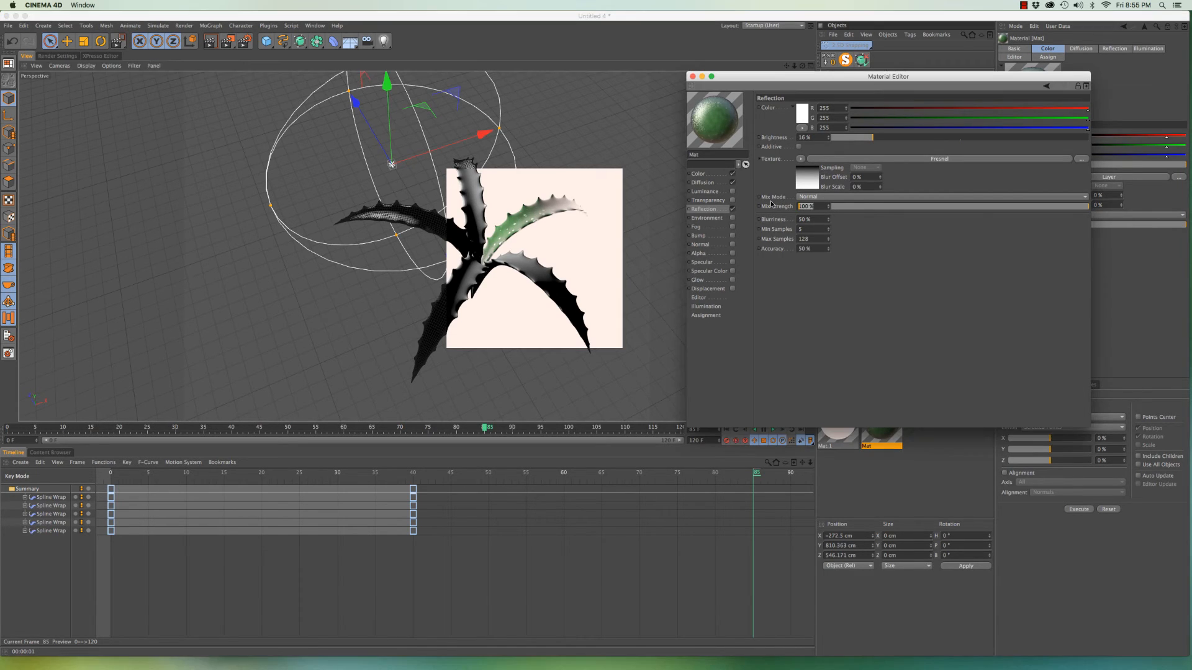
text(20)
key(Return)
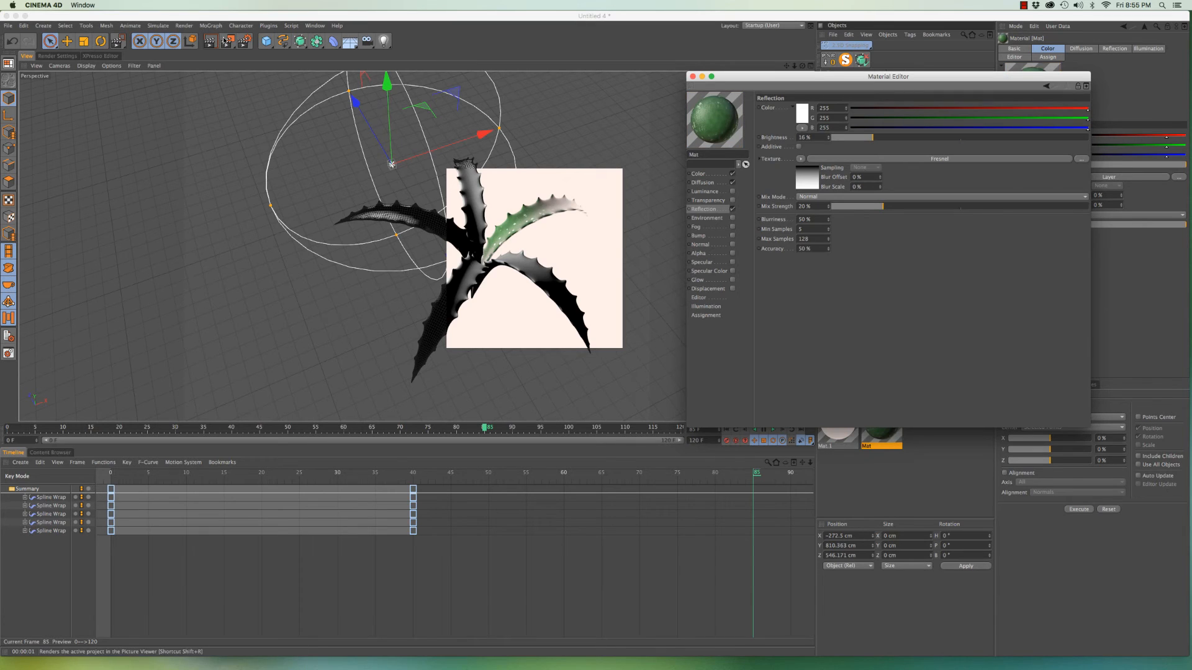
click(229, 42)
click(251, 49)
drag(376, 134, 663, 362)
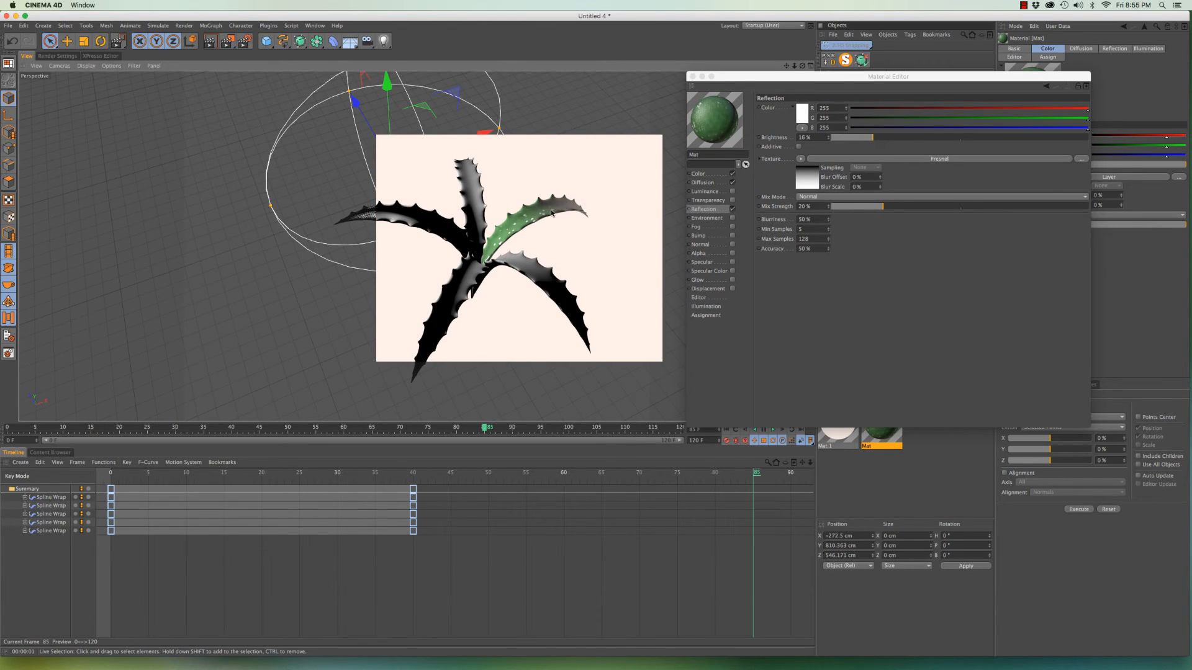
scroll(535, 218, up, 5)
alt+drag(555, 208, 549, 199)
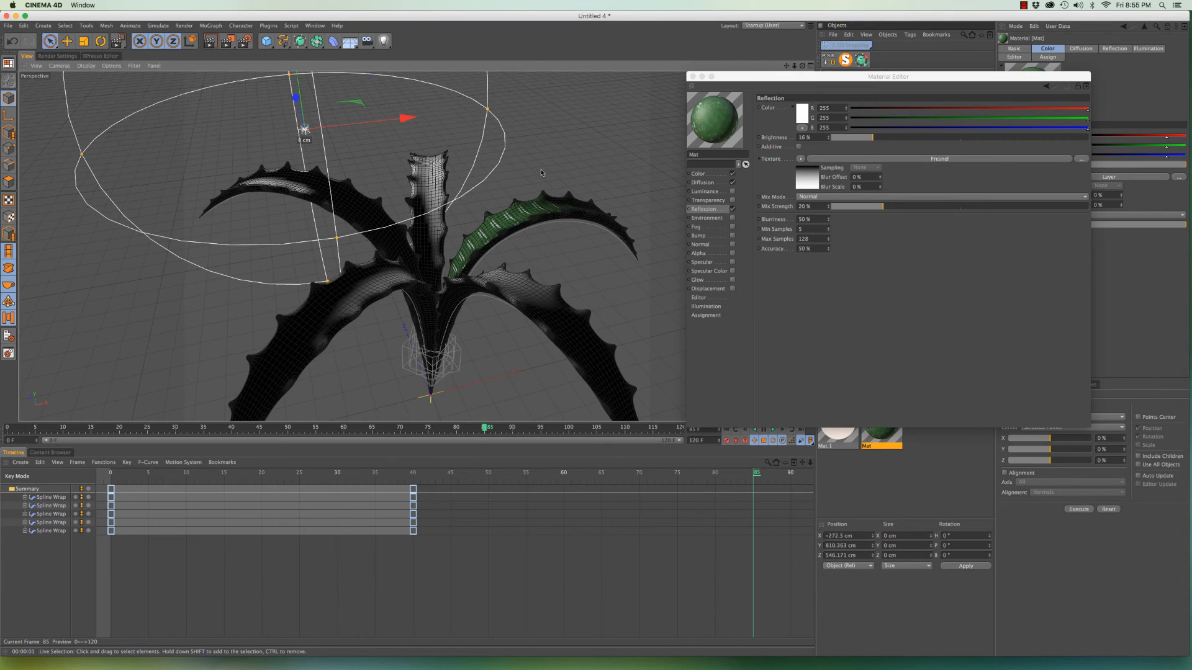
key(ctrl+r)
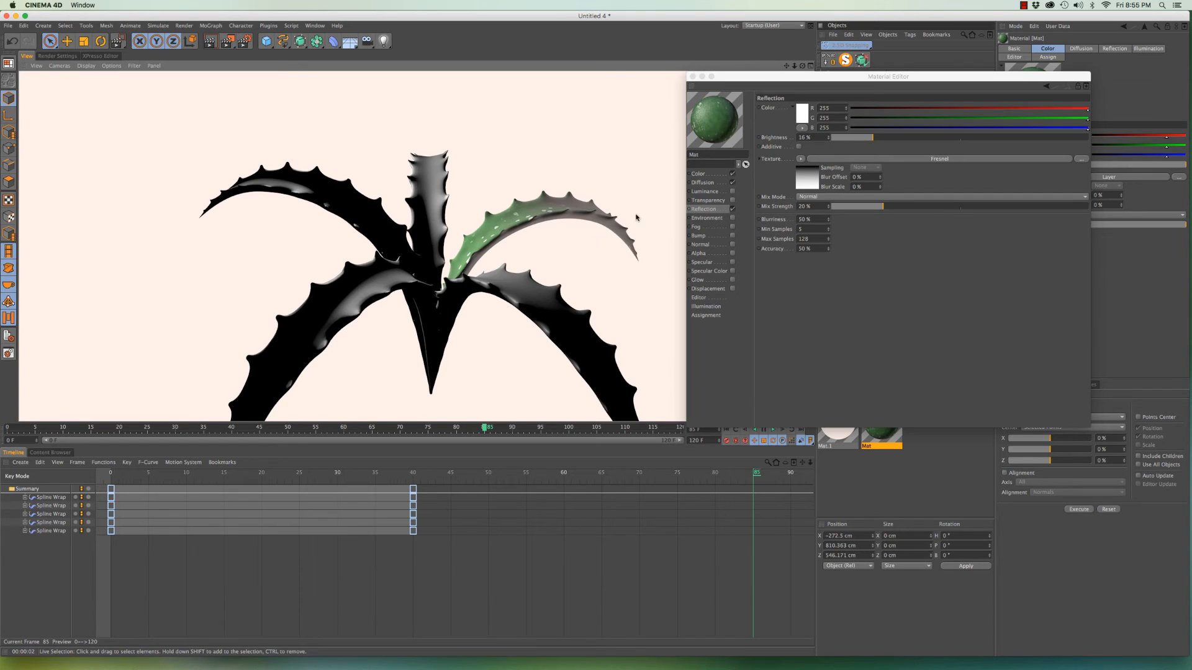
Enable the green material's Bump channel and copy the Noise layer from the Color channel's Layer shader
click(733, 236)
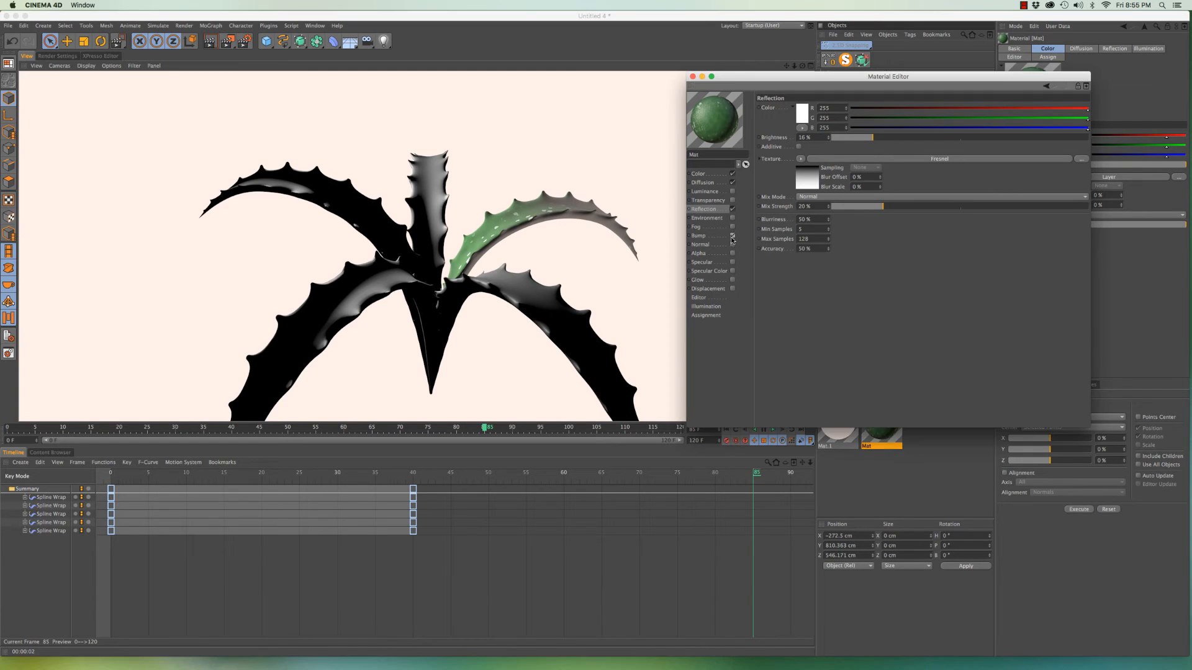
click(703, 175)
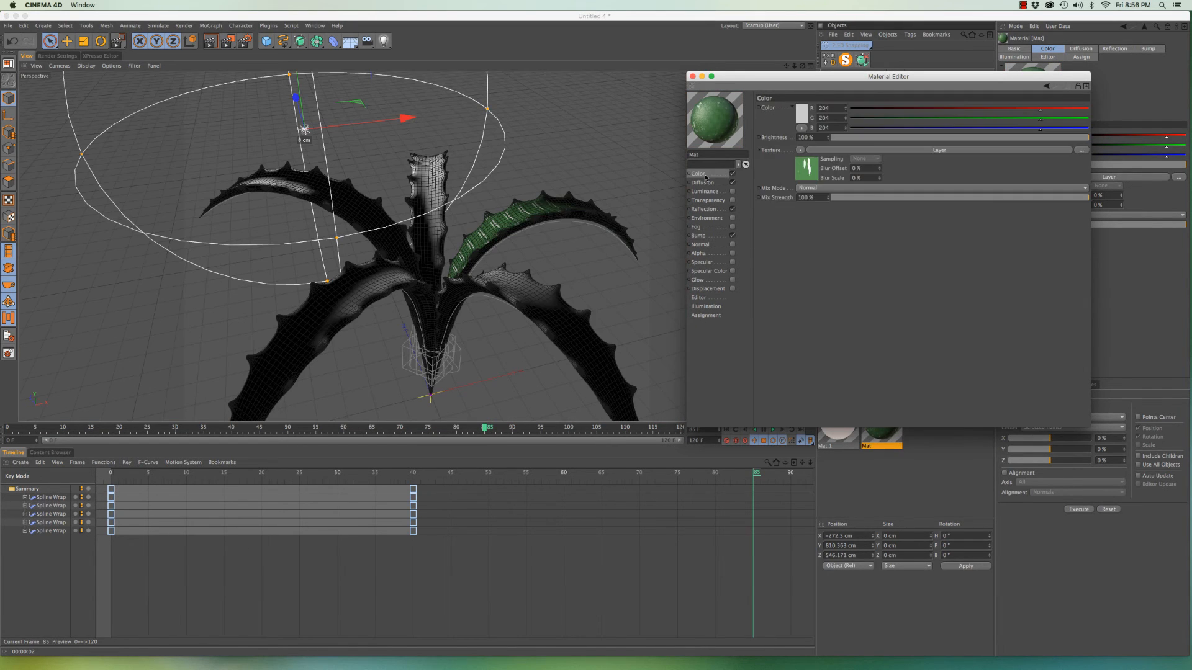
click(810, 168)
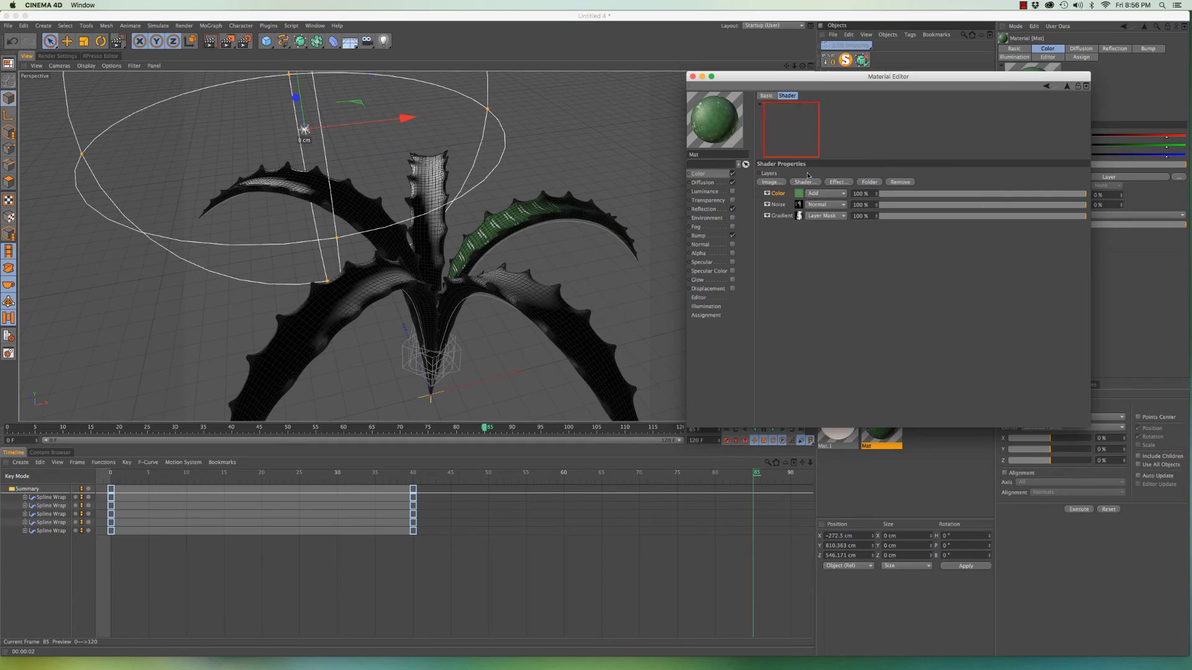
right_click(780, 208)
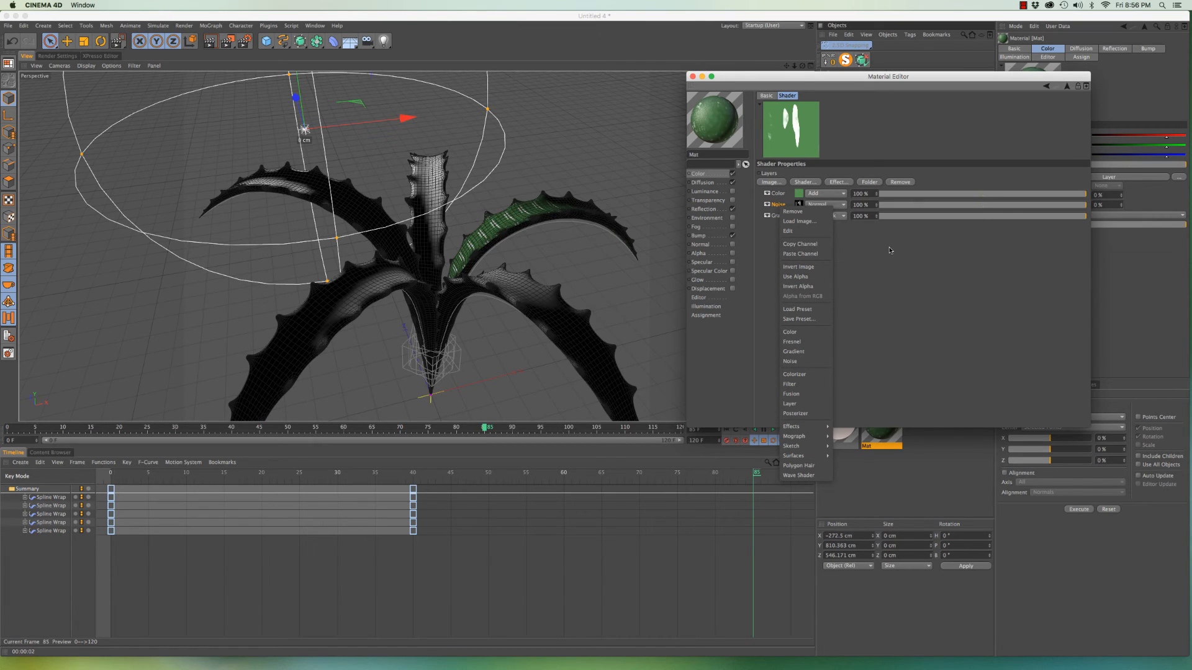
click(800, 244)
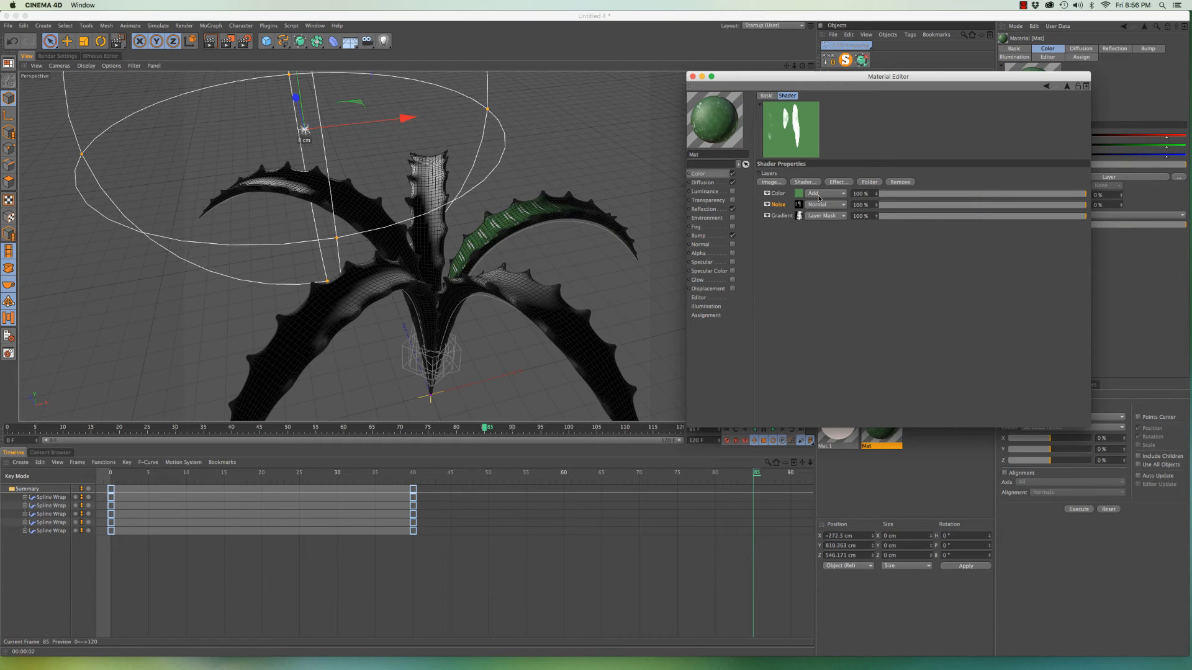
Load a Layer shader into the Bump channel's texture and add a Noise layer to it
click(698, 236)
click(794, 130)
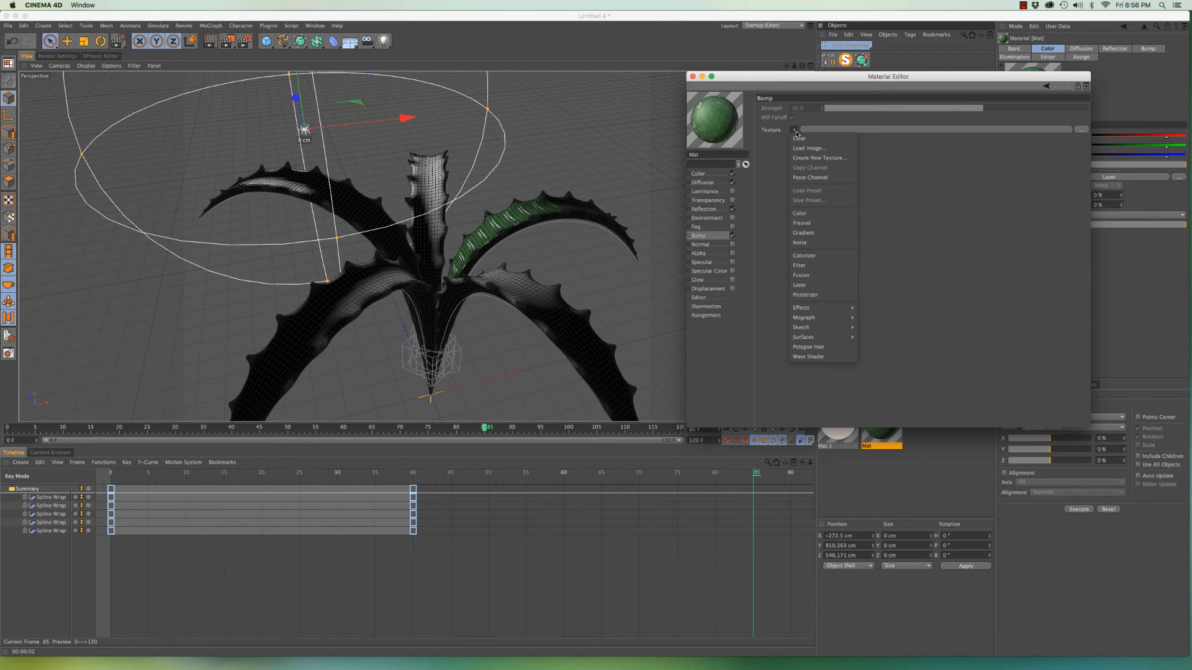
click(810, 285)
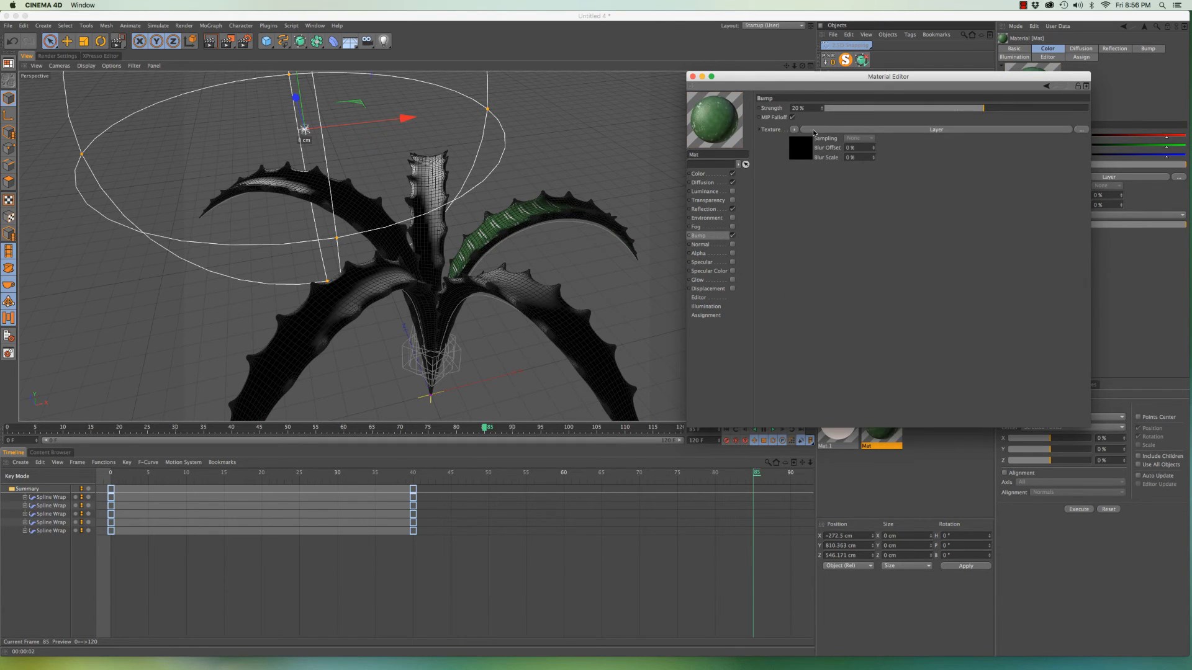
click(813, 129)
click(802, 182)
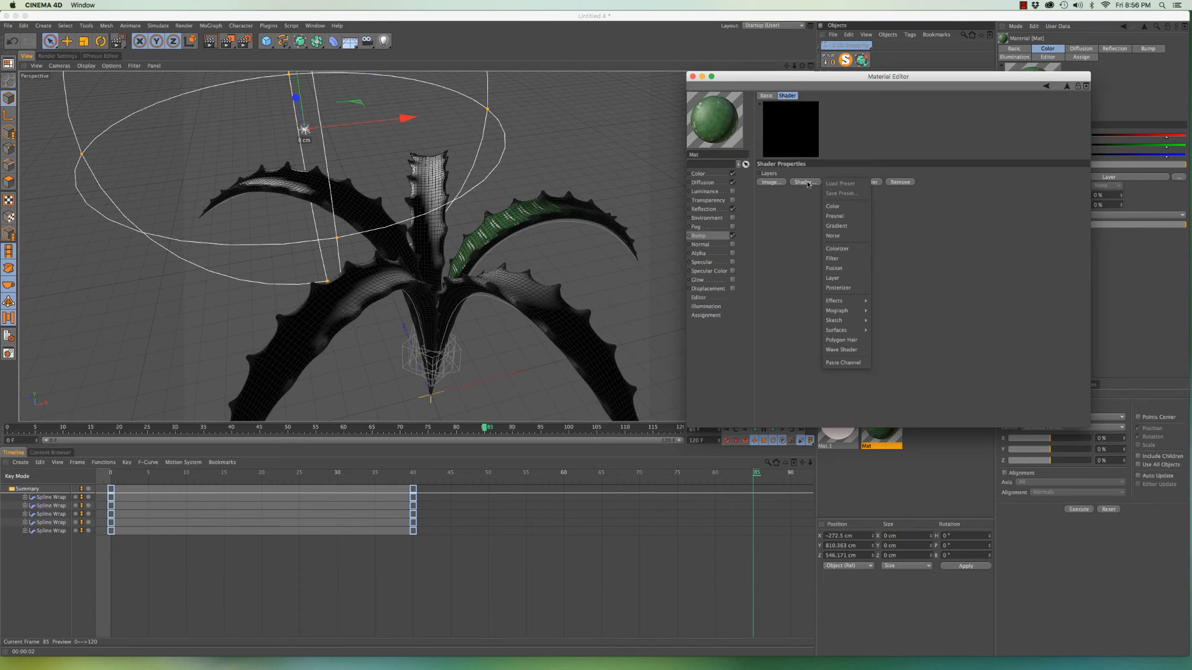
click(833, 235)
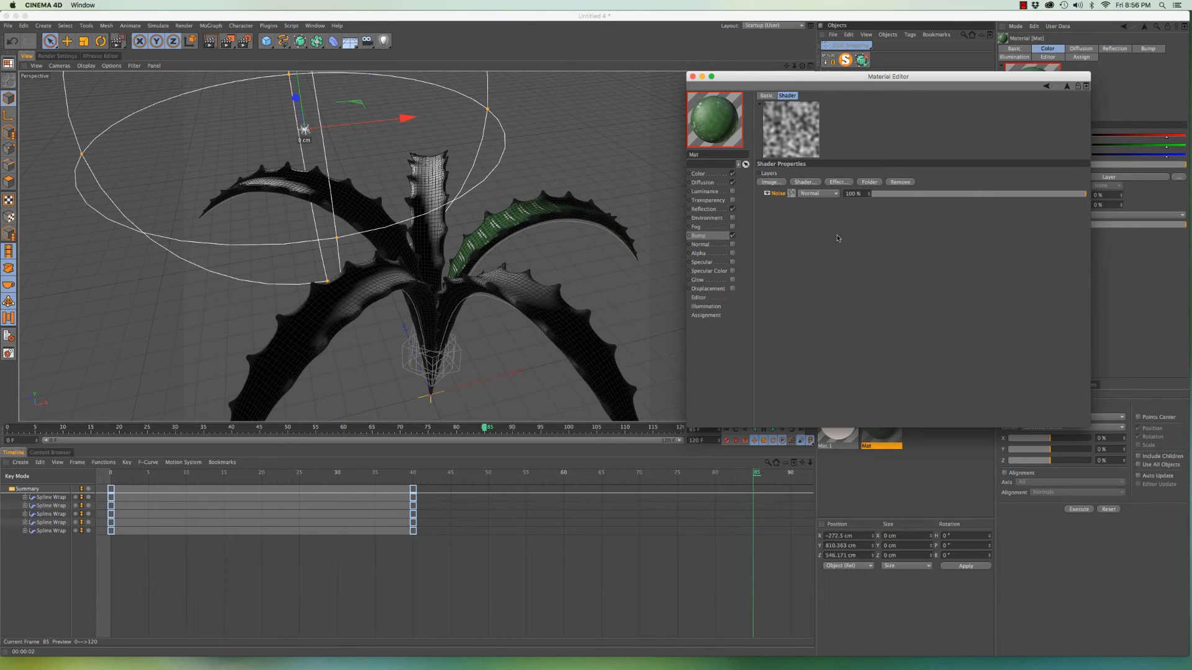
Set the bump Noise shader's noise type to Displaced Turbulence
click(790, 194)
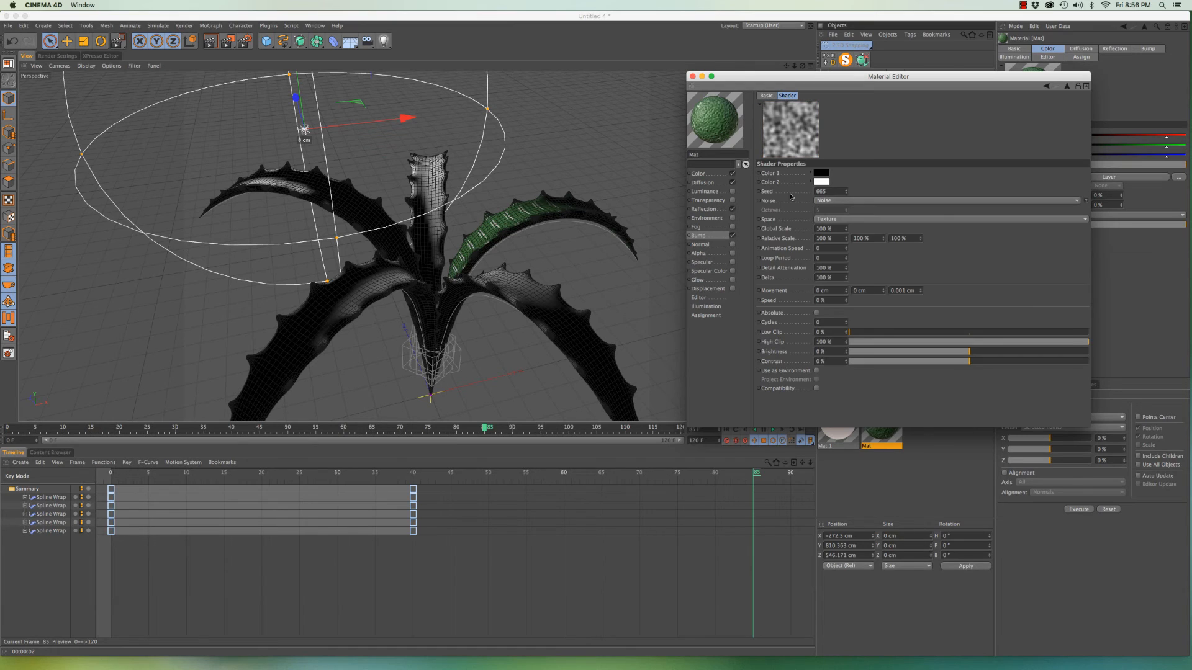
click(841, 201)
click(897, 268)
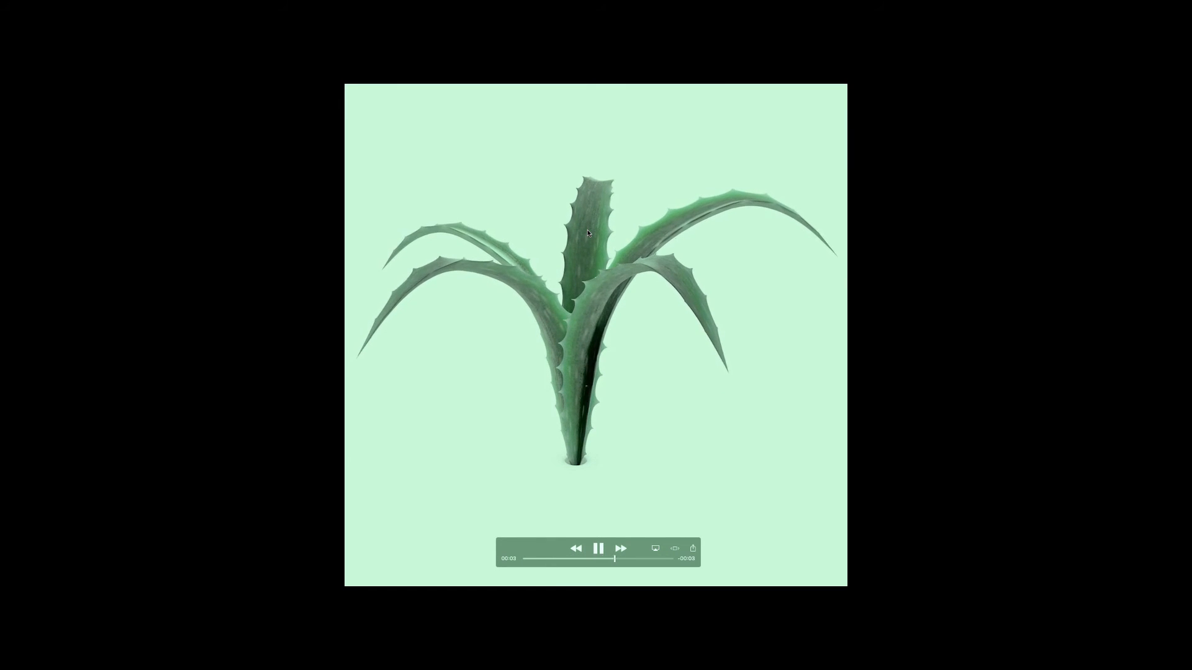
key(ctrl+Right)
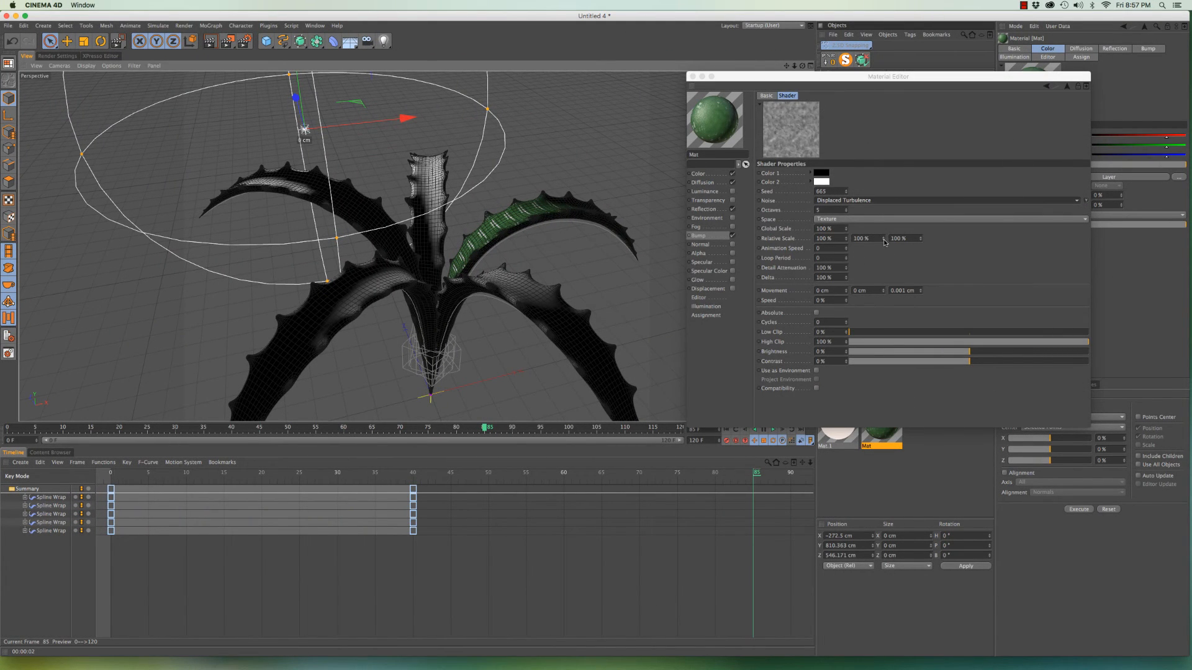
Stretch the bump noise by setting its second Relative Scale value to 2500%
drag(874, 239, 830, 240)
text(250)
key(Return)
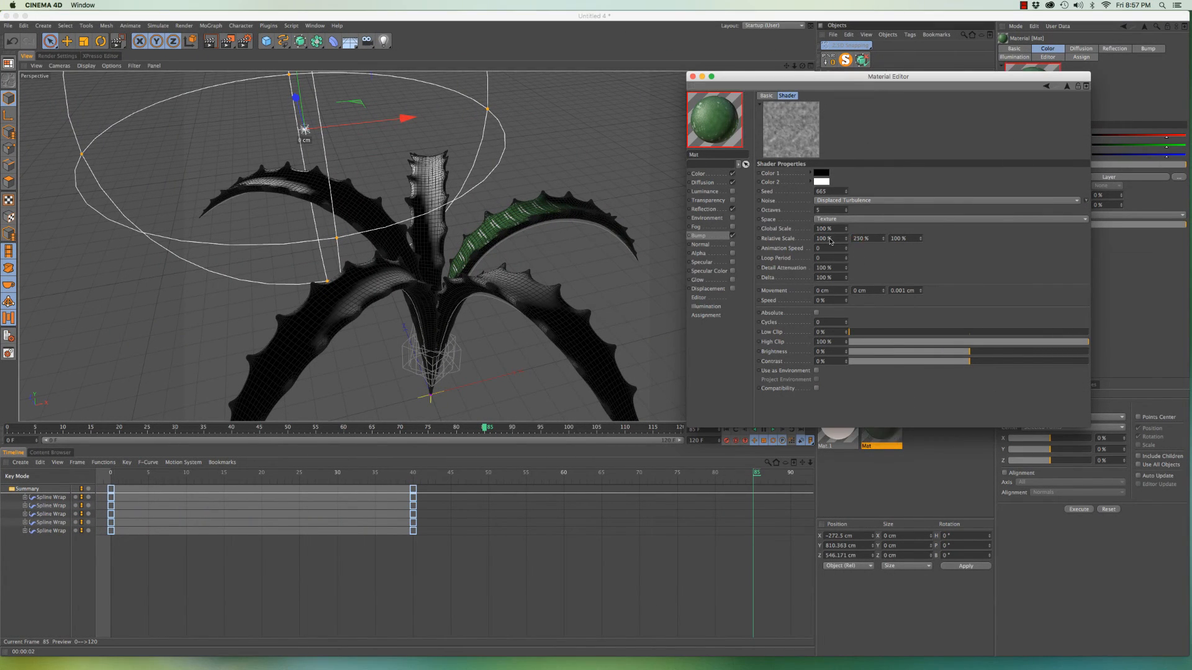
drag(871, 238, 798, 226)
text(2500)
key(Return)
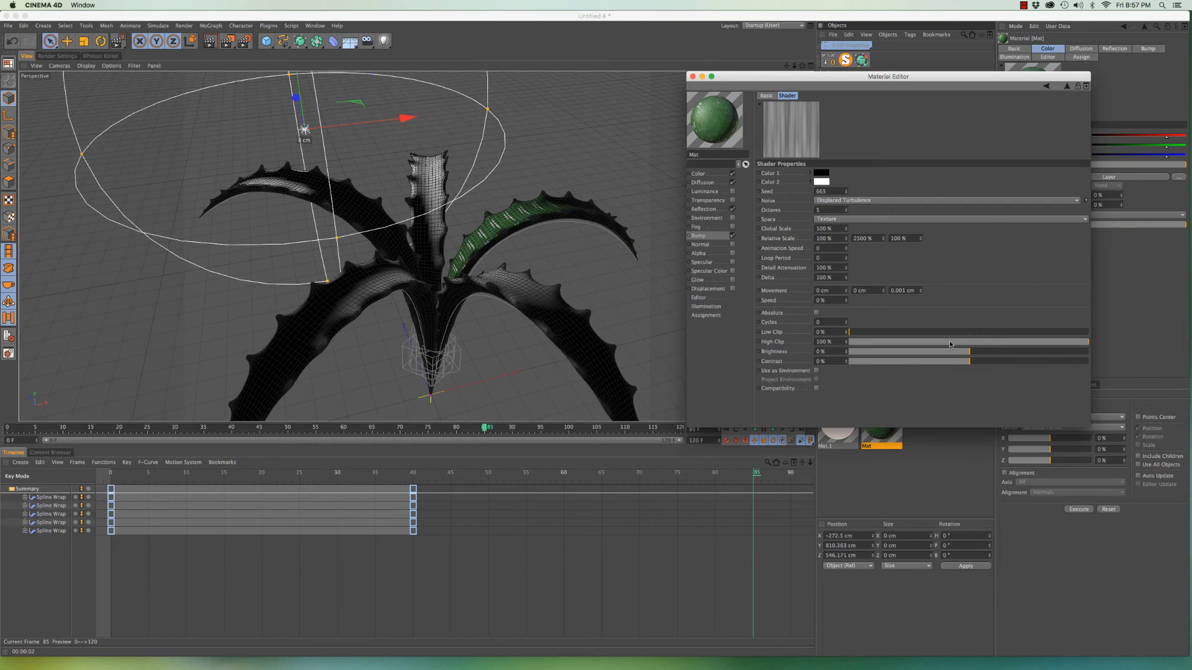
Set the bump noise's Low Clip to 24%, High Clip to 79% and Contrast to 55%
click(861, 333)
click(867, 332)
click(1039, 342)
drag(994, 365, 1035, 362)
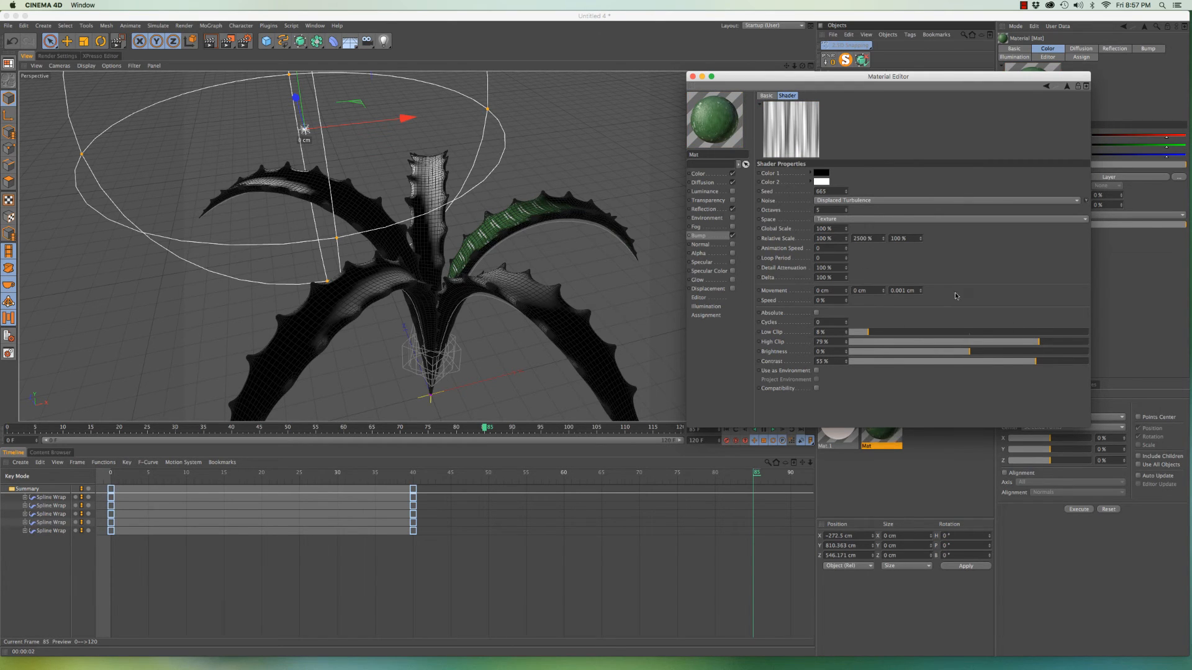
click(889, 334)
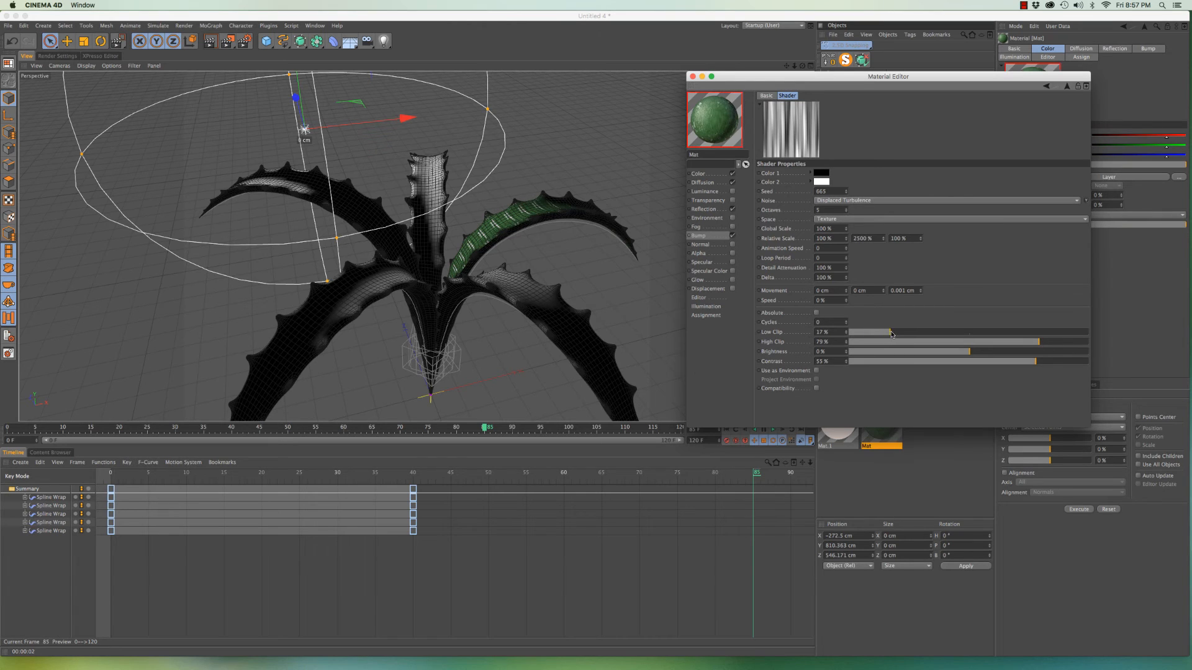
click(1012, 342)
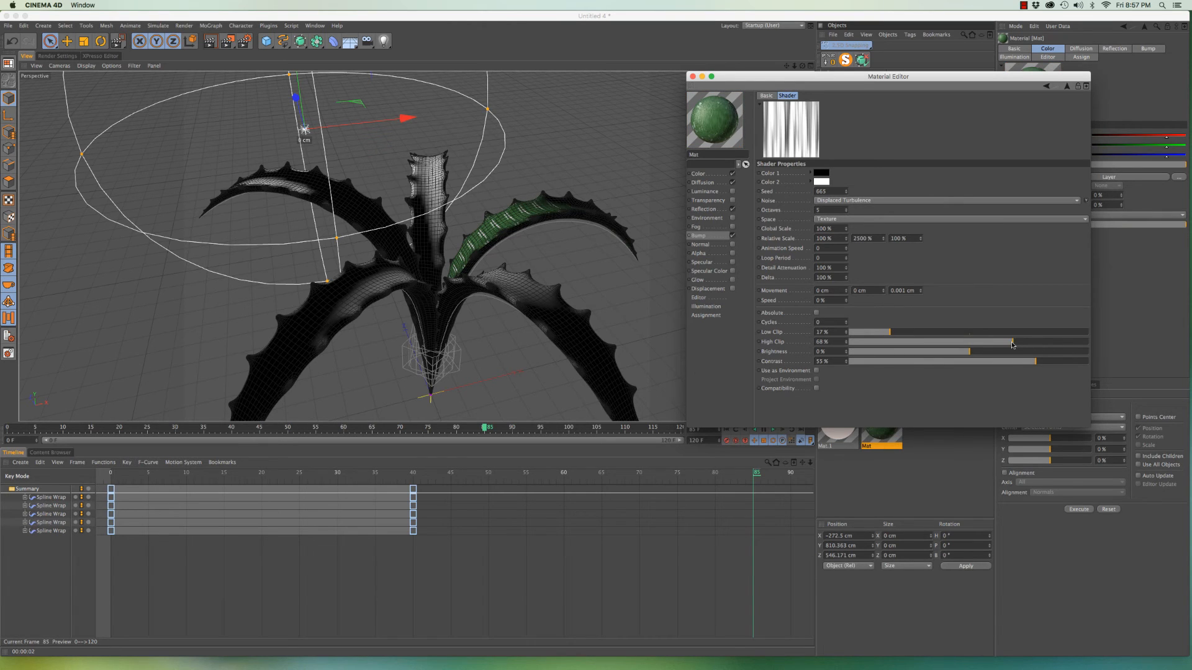
click(1036, 342)
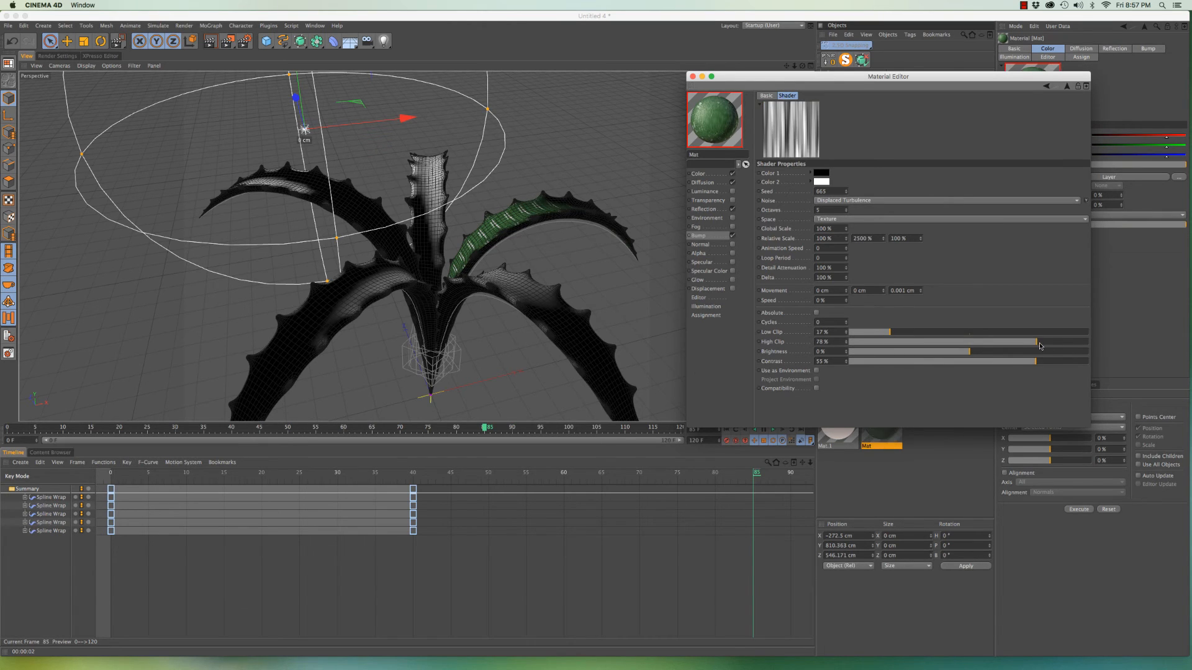
click(906, 333)
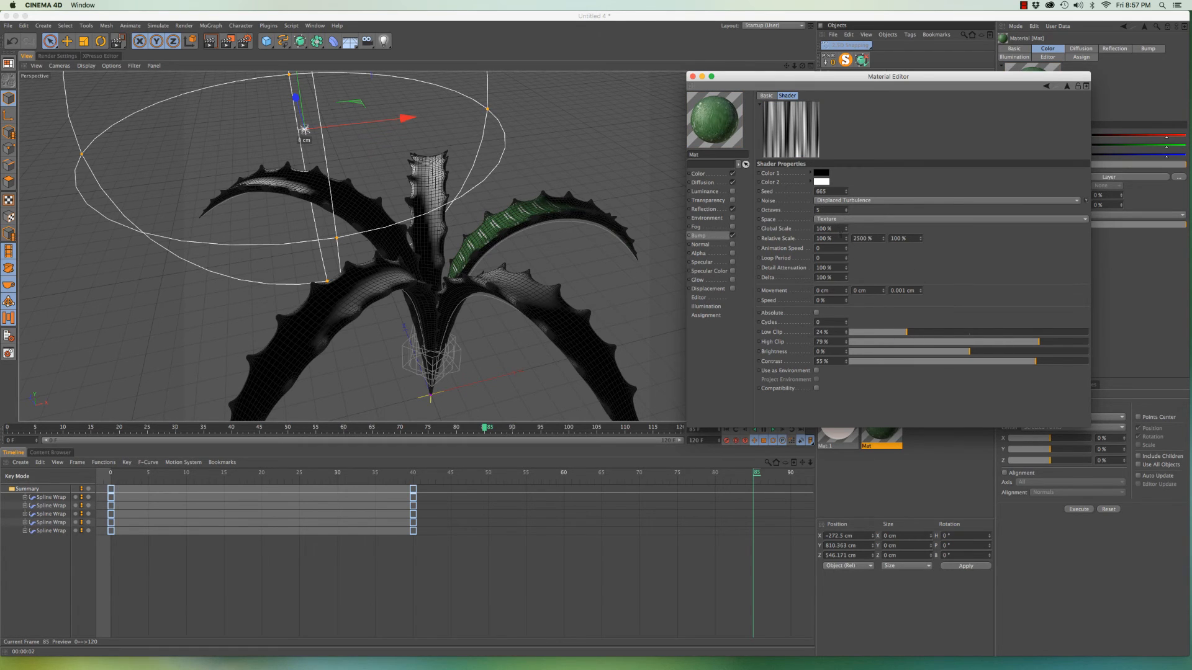
Set the bump noise's first Relative Scale value to 20%
drag(838, 238, 809, 242)
text(20)
key(Return)
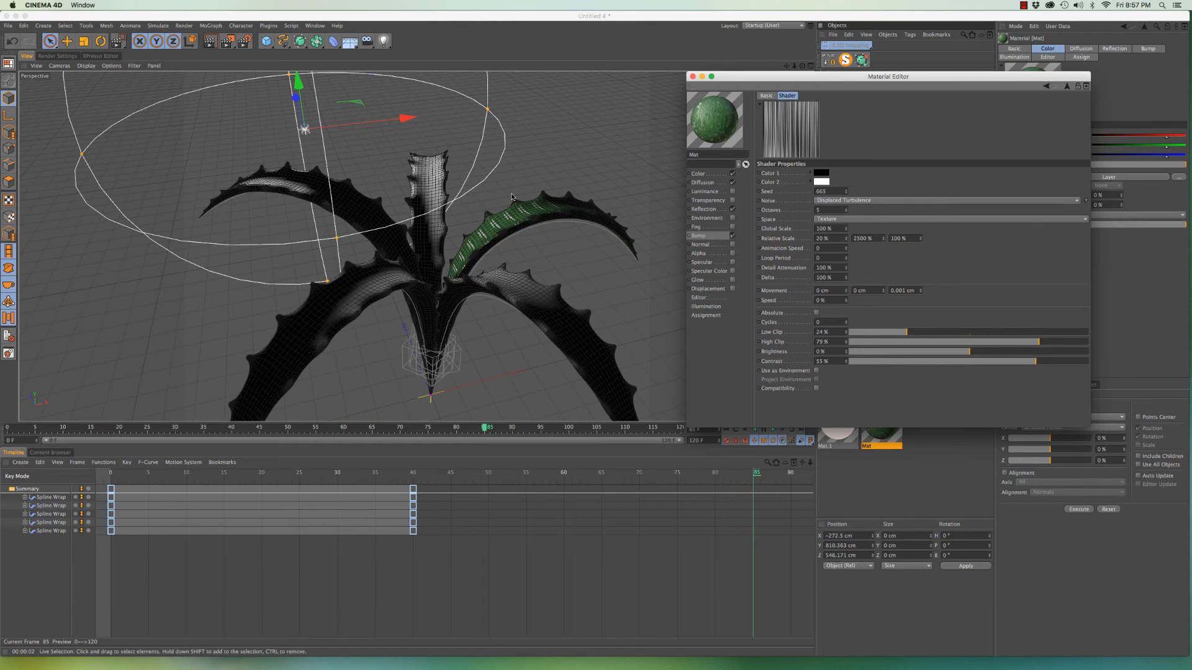
Render regions over the green leaf from above, including a closer view, to check the bump streaks
alt+drag(514, 202, 590, 273)
drag(227, 41, 291, 64)
drag(484, 186, 603, 302)
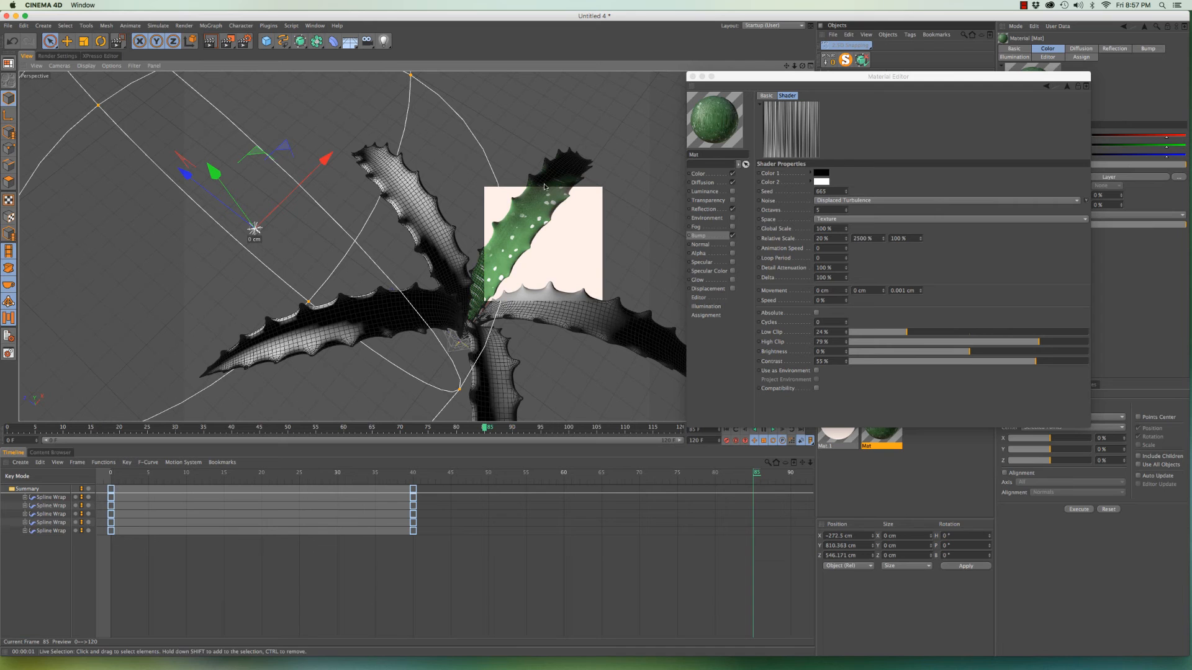
alt+right_drag(250, 228, 523, 174)
drag(230, 41, 279, 48)
drag(377, 195, 614, 387)
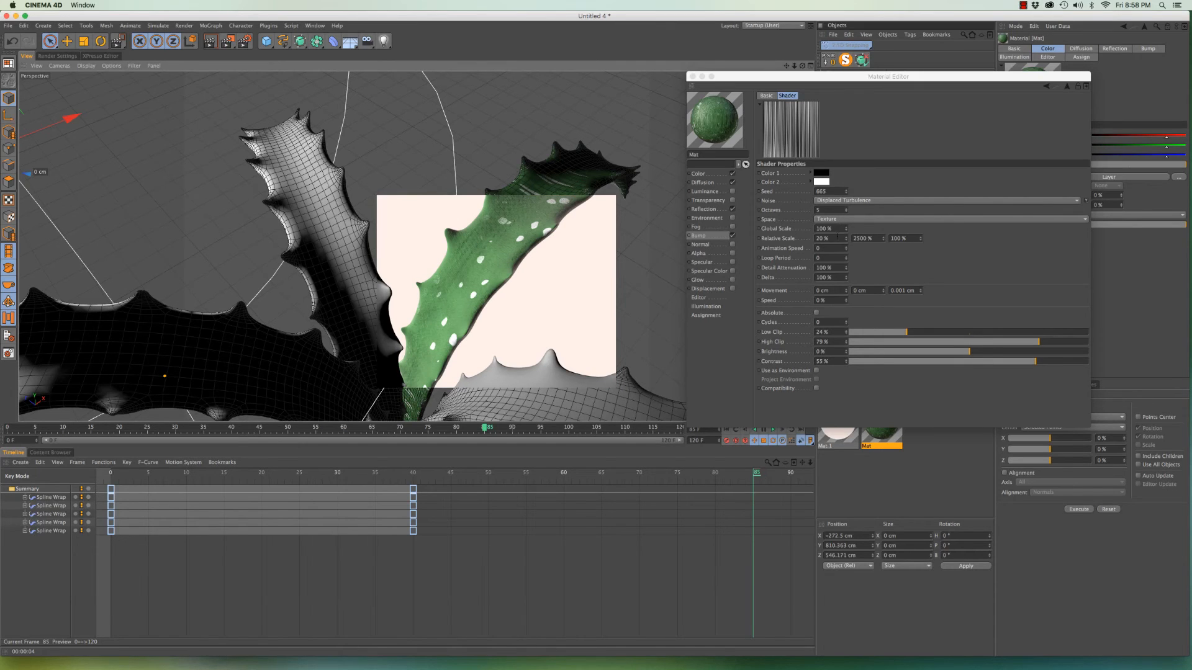
Set the bump noise's first Relative Scale value to 50% and close the Material Editor
double_click(837, 238)
text(50)
key(Return)
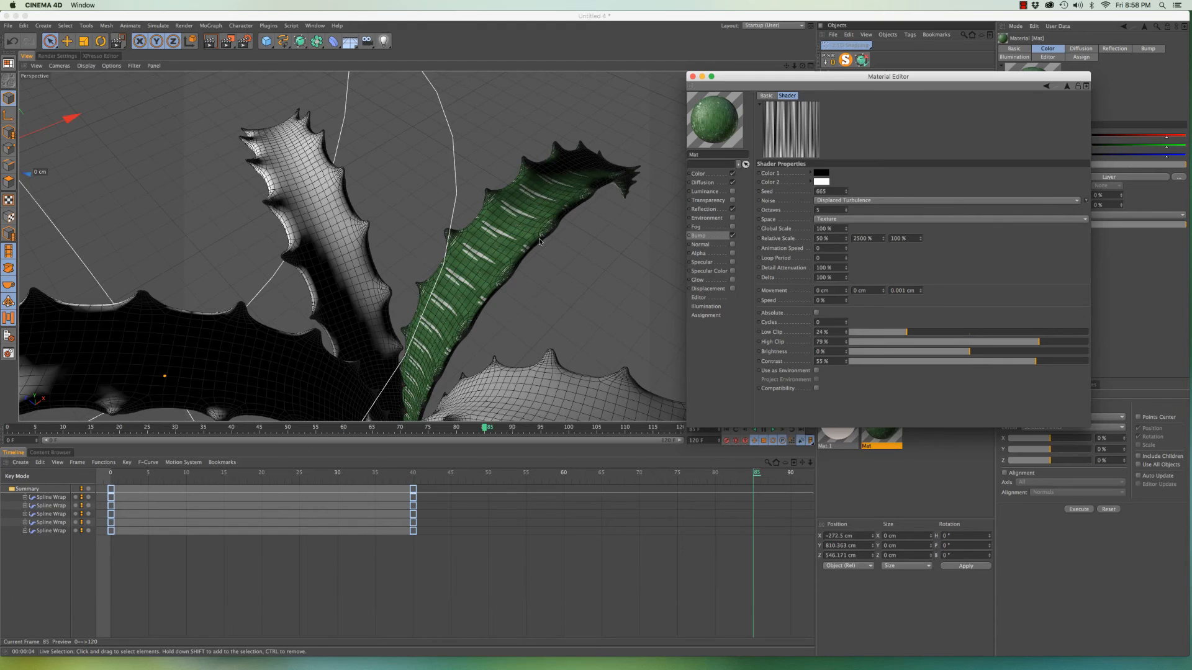
scroll(540, 242, down, 5)
click(692, 77)
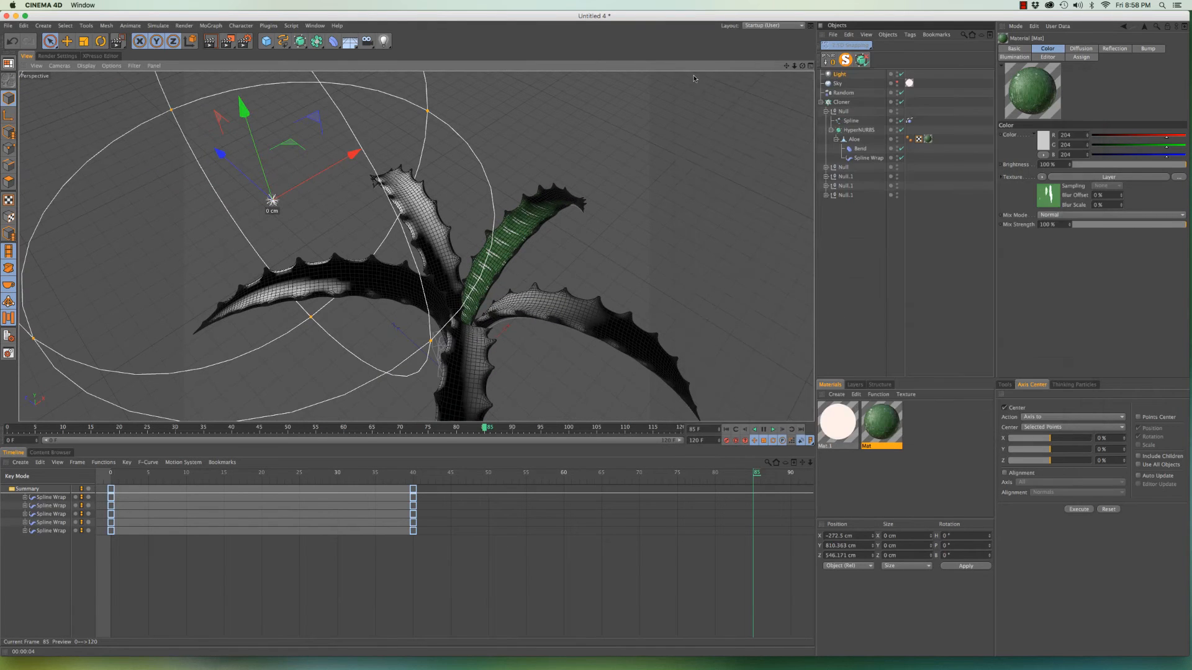
Return to frame 0 and add a Stick Texture tag to the Aloe object
click(8, 427)
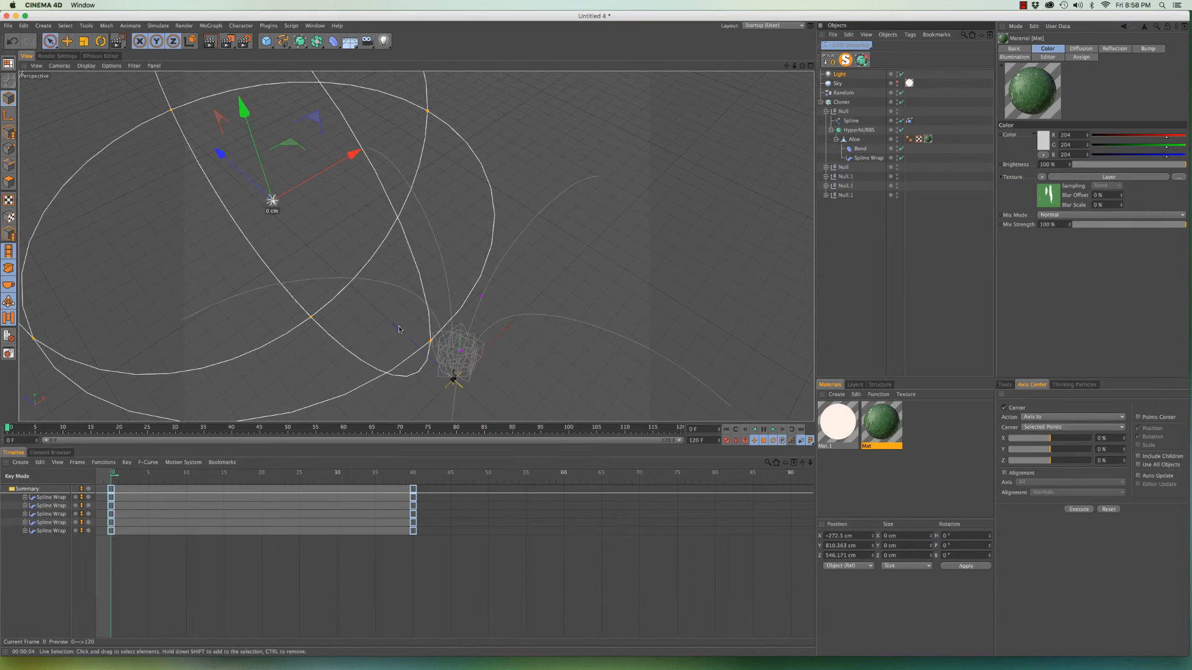
right_click(856, 142)
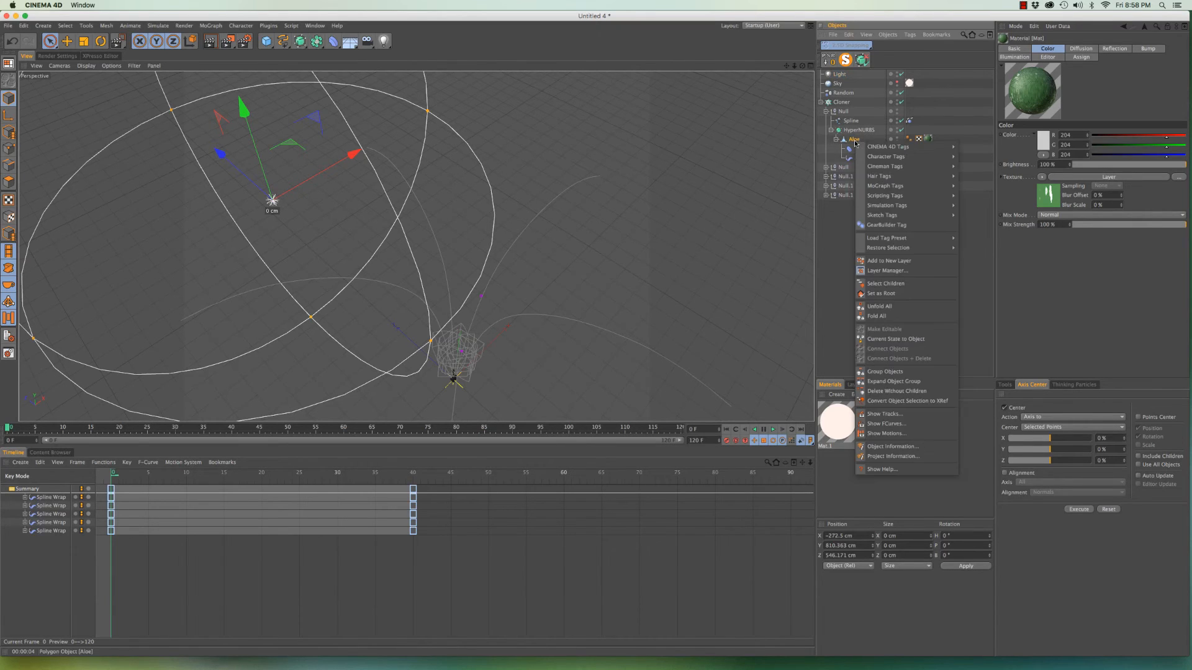
mouse_move(892, 149)
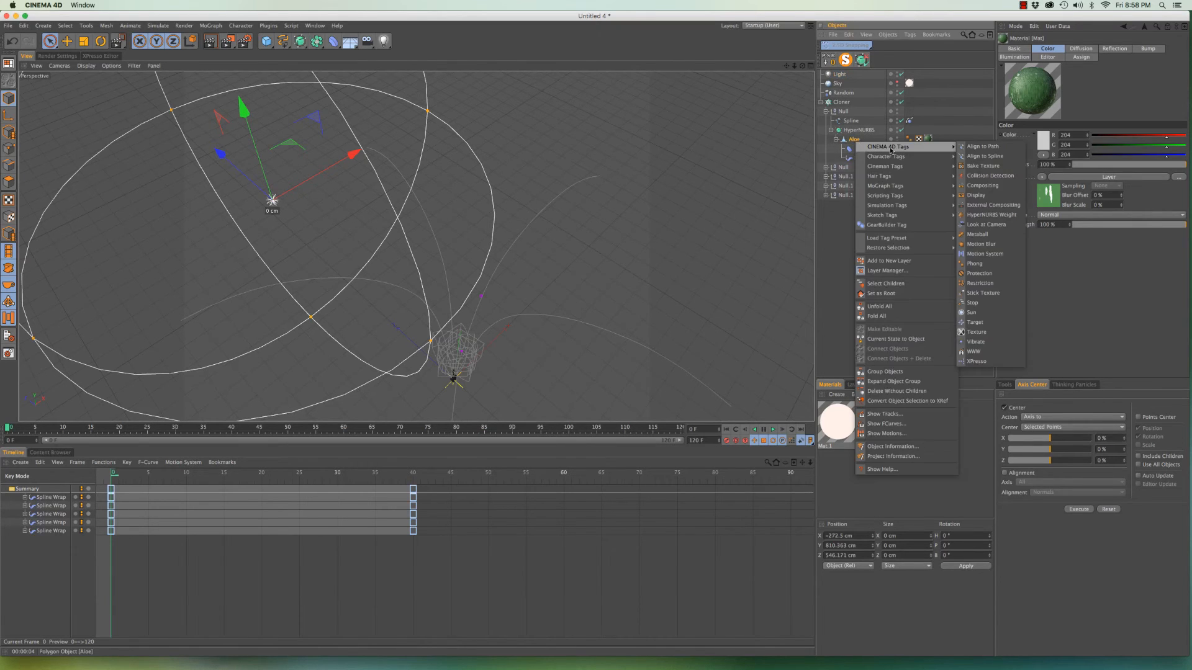
click(993, 294)
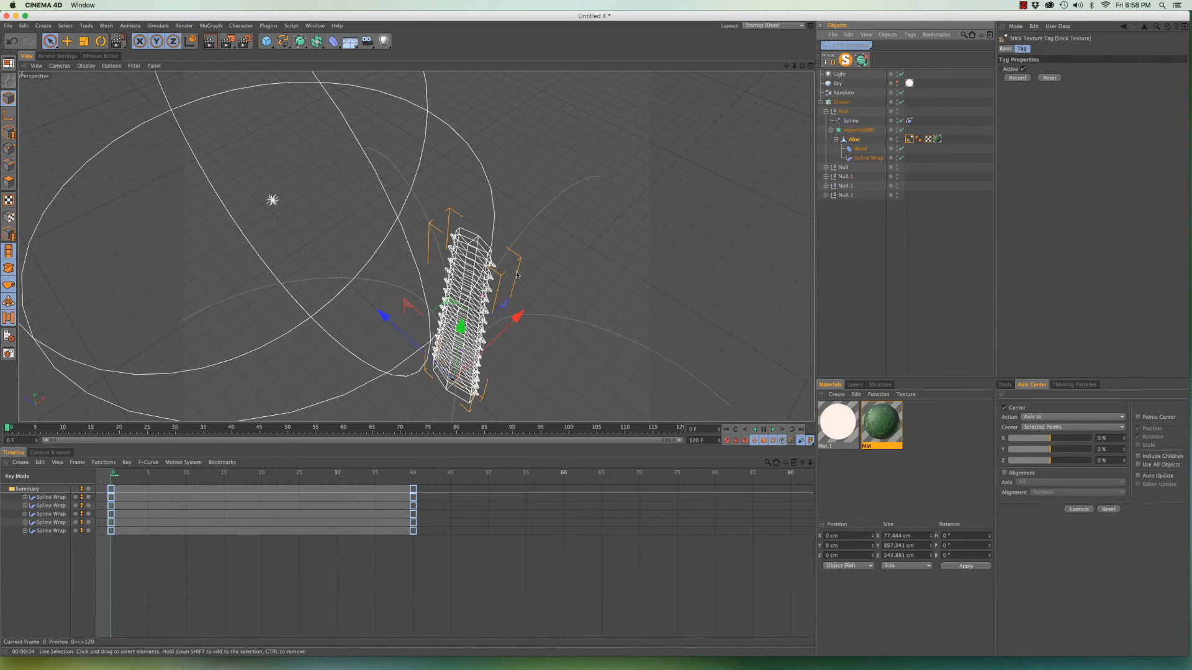
Play the animation to frame 53 and render a region over the green leaf to check its texture
key(F8)
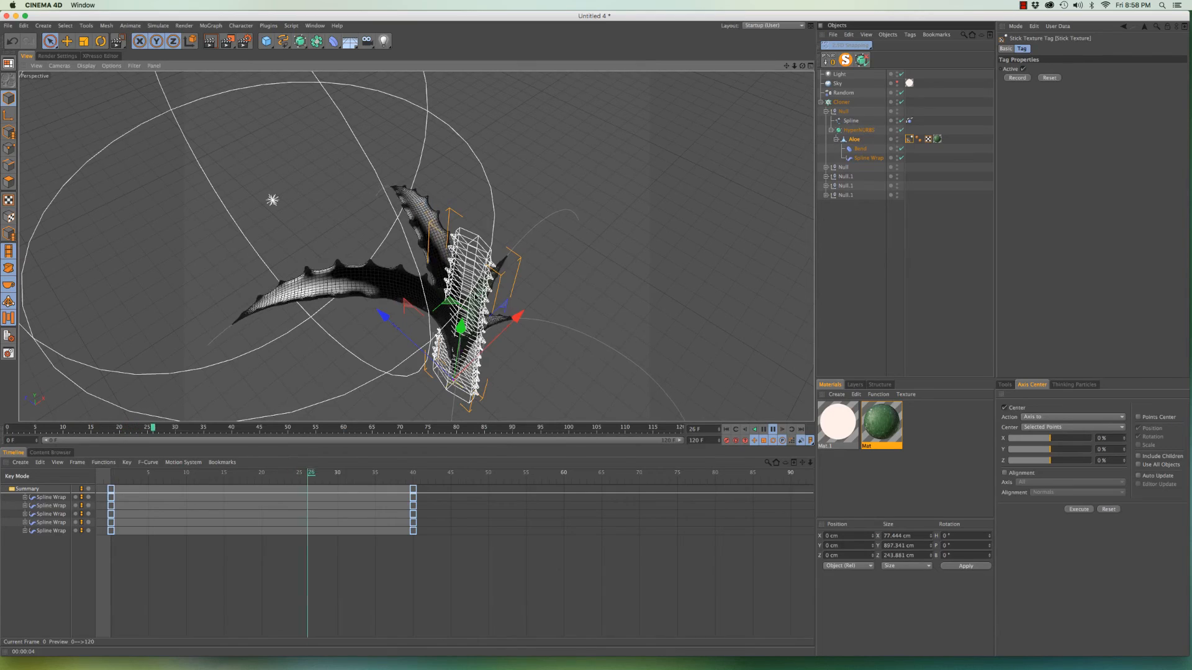
key(F8)
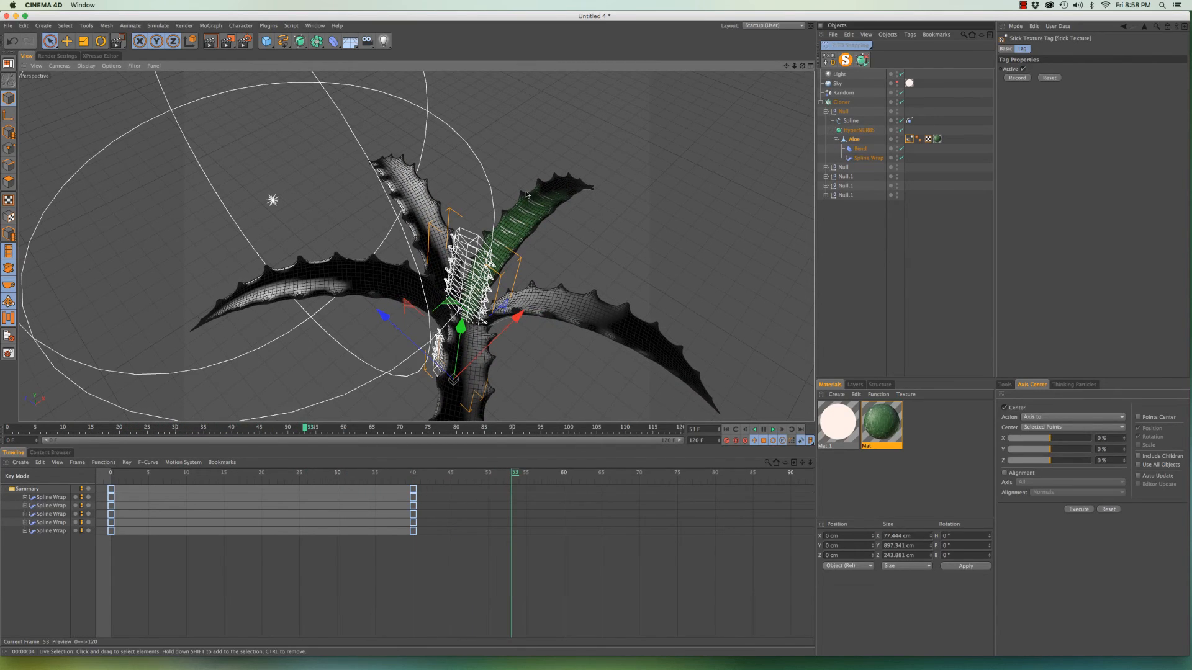
alt+right_drag(513, 279, 569, 205)
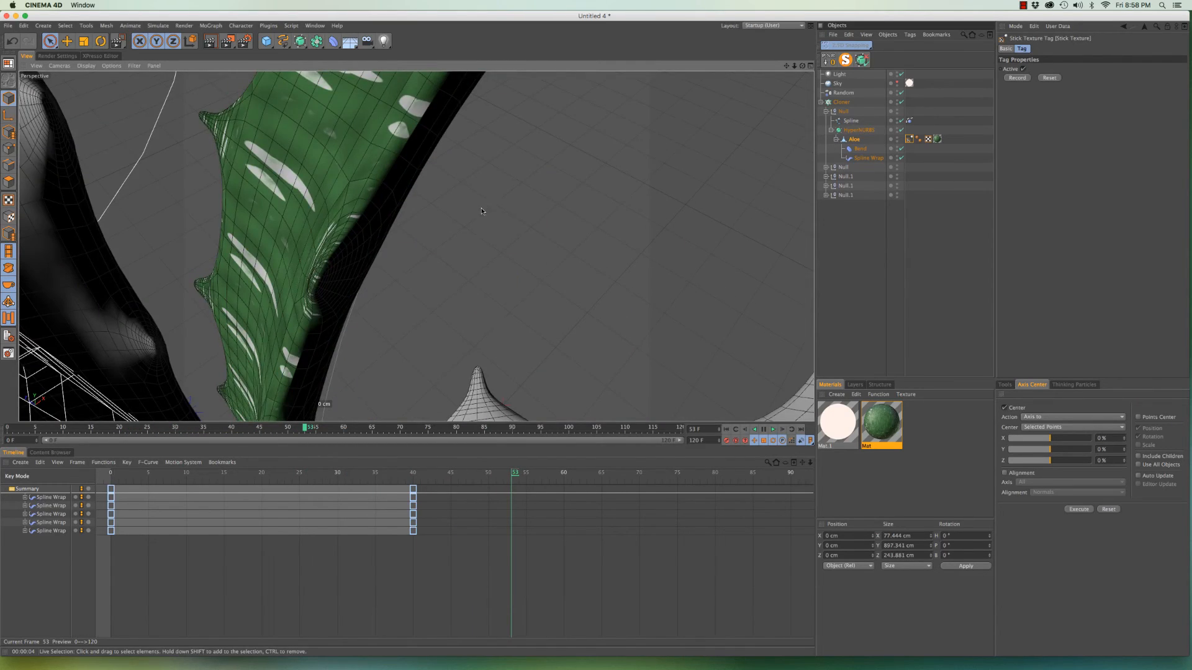
alt+right_drag(482, 209, 428, 239)
alt+drag(462, 239, 486, 298)
drag(228, 41, 260, 46)
drag(379, 166, 573, 335)
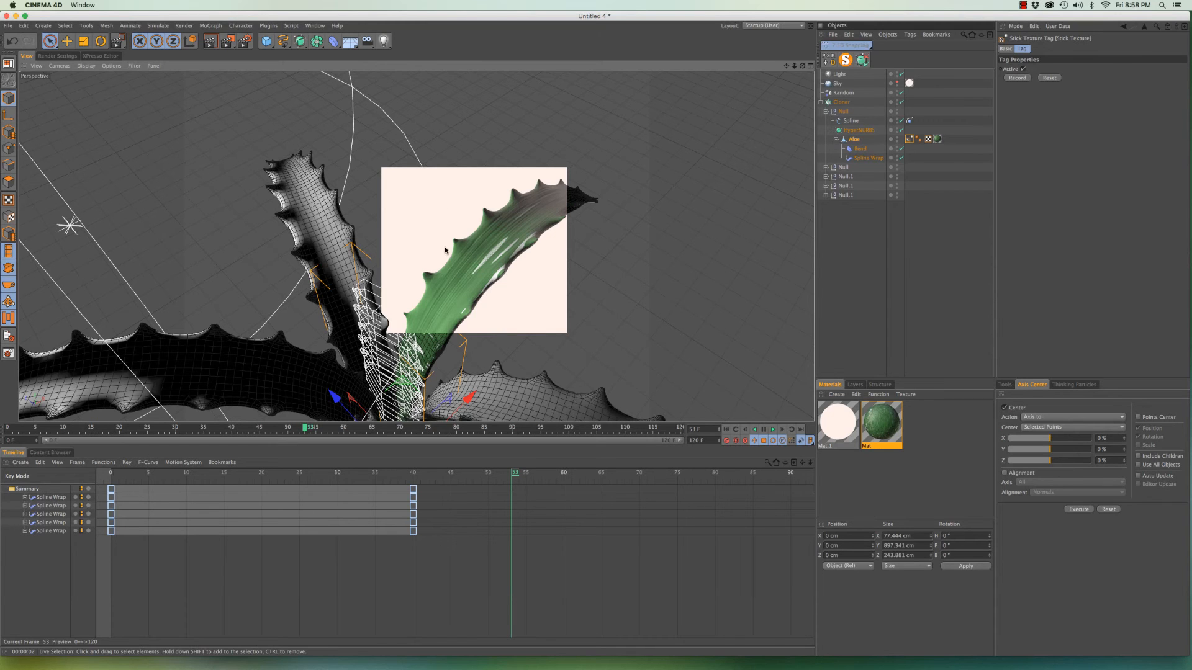
Render the whole plant from farther away, and view the green leaf again from above
alt+right_drag(448, 265, 323, 264)
alt+drag(448, 264, 409, 221)
alt+middle_drag(417, 246, 416, 201)
alt+drag(416, 247, 448, 264)
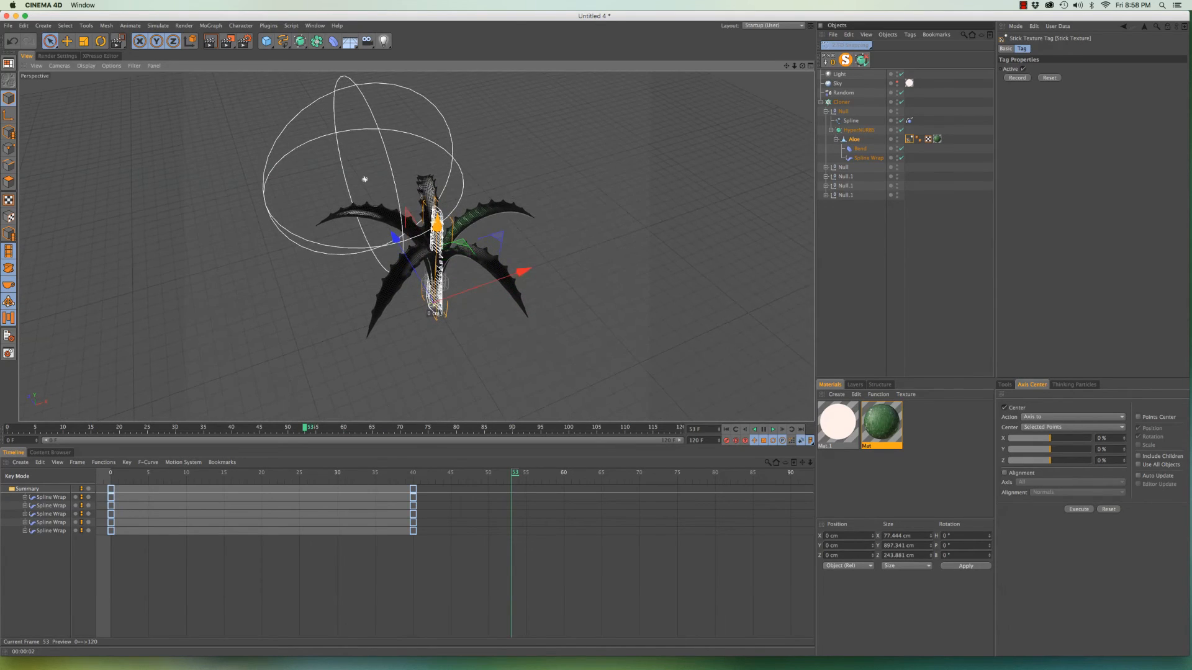
key(ctrl+r)
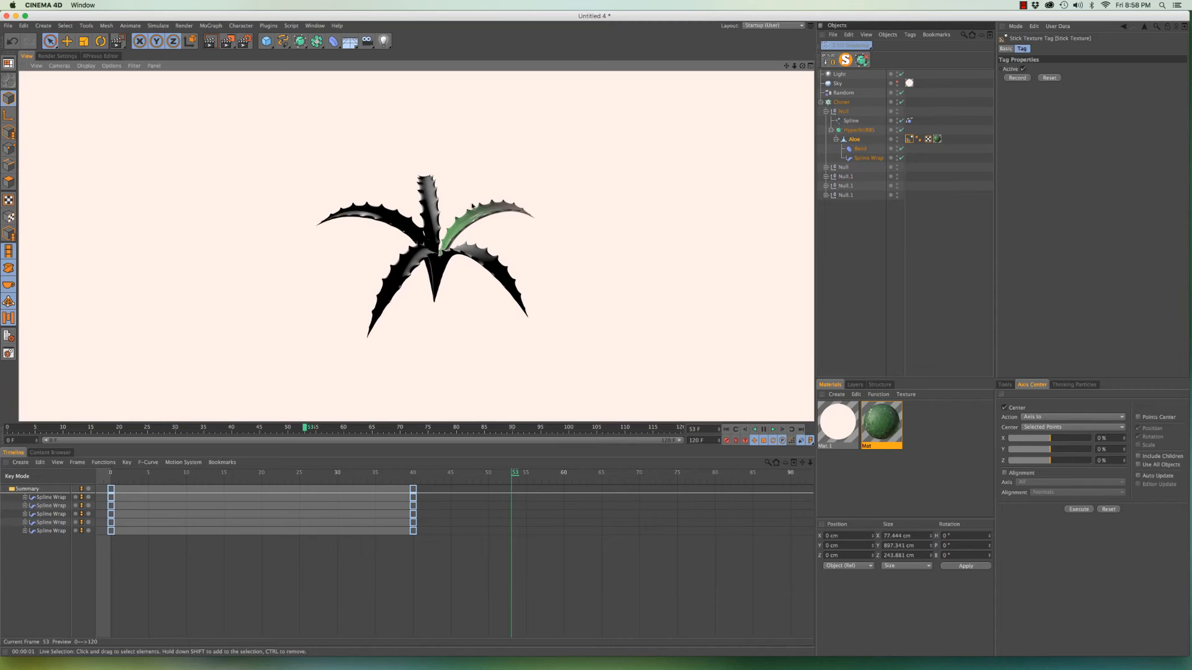
alt+drag(451, 218, 463, 204)
alt+right_drag(464, 204, 517, 168)
alt+drag(476, 210, 463, 212)
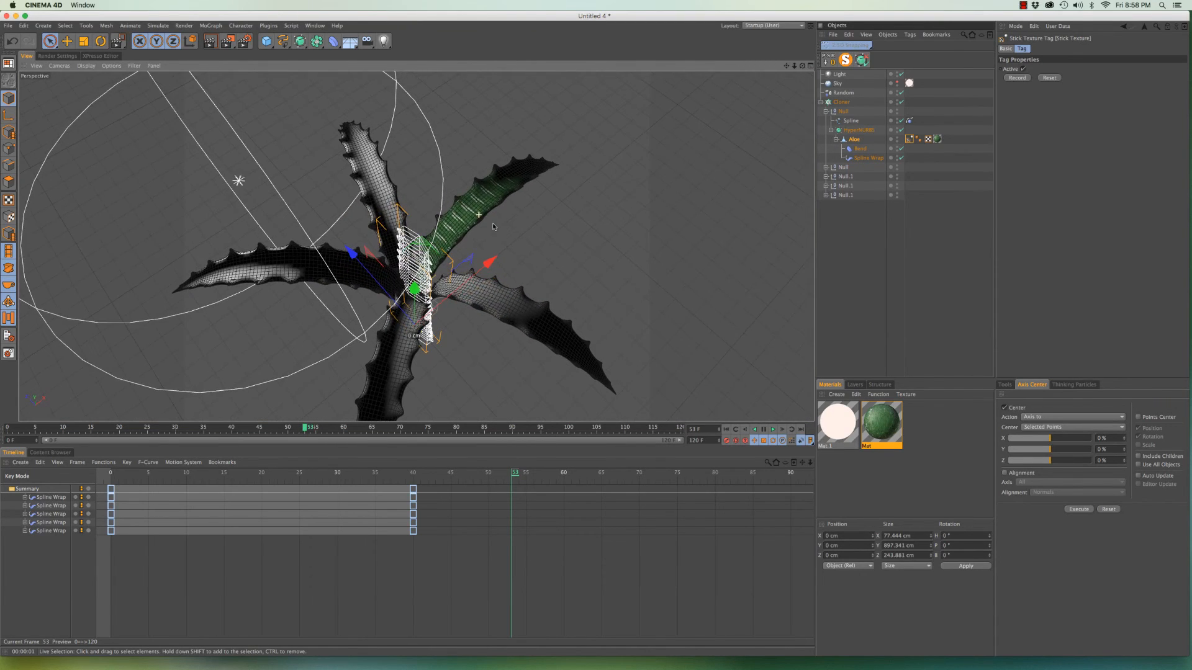
Render a region over the green leaf from closer in to check its texture
alt+right_drag(462, 212, 491, 184)
click(227, 41)
click(258, 50)
drag(326, 124, 625, 346)
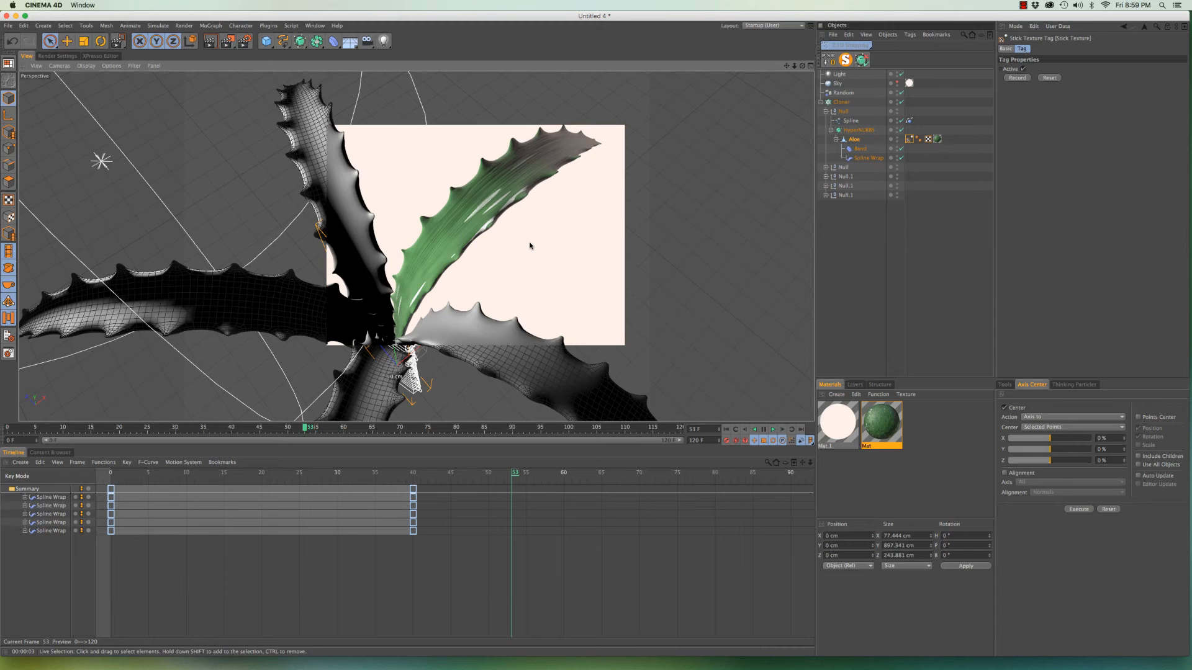
Open the green leaf material beside the leaf and look through its Bump and Displacement channels
double_click(881, 422)
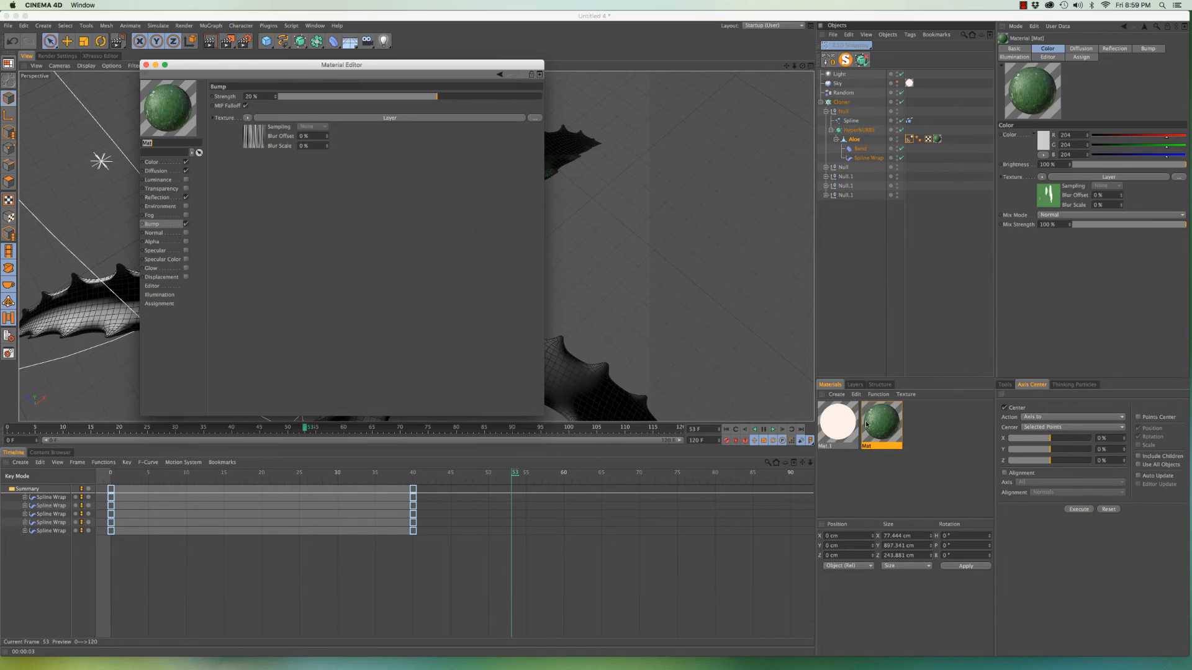
click(171, 277)
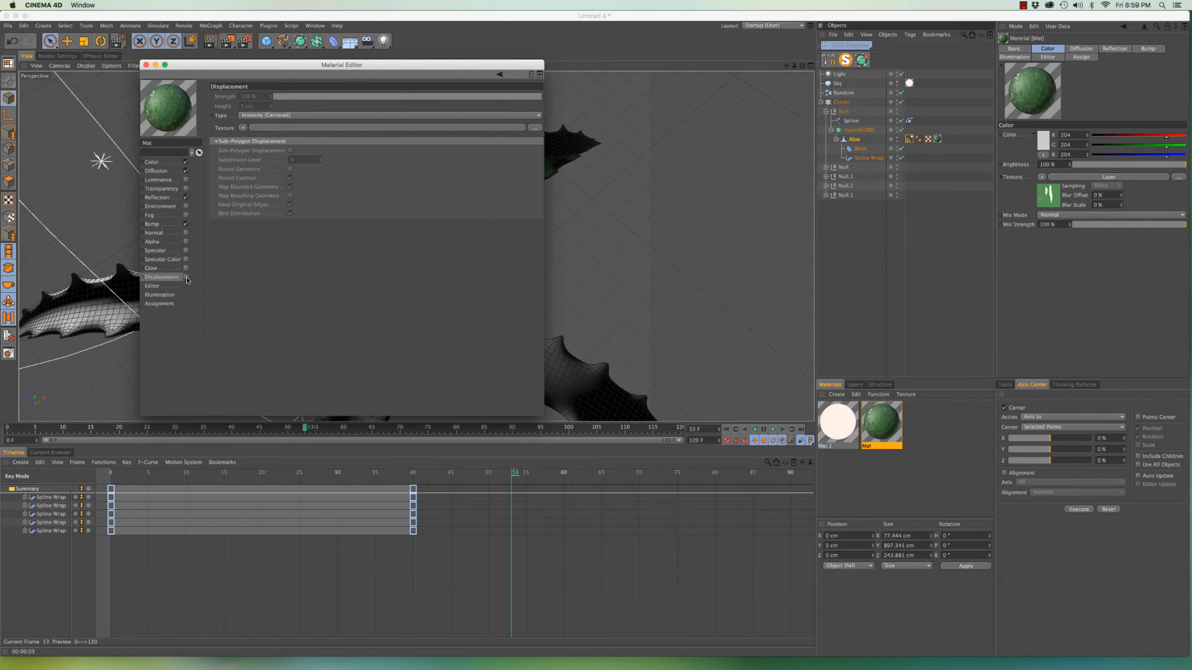
click(156, 225)
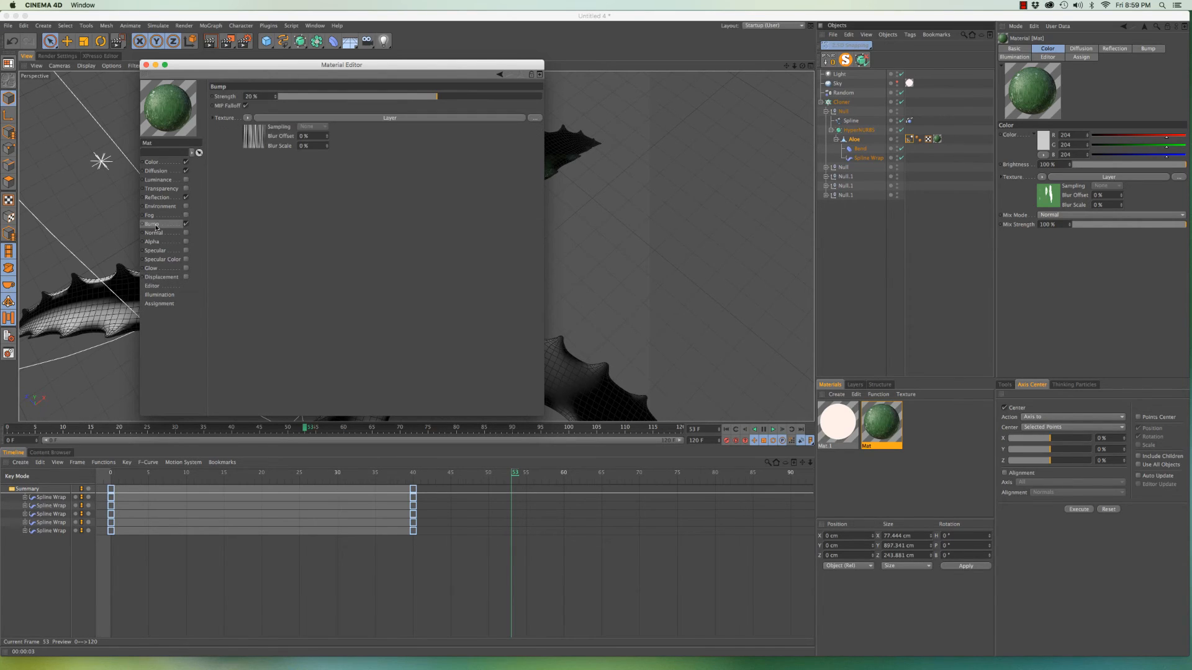
right_click(226, 120)
click(280, 148)
click(181, 279)
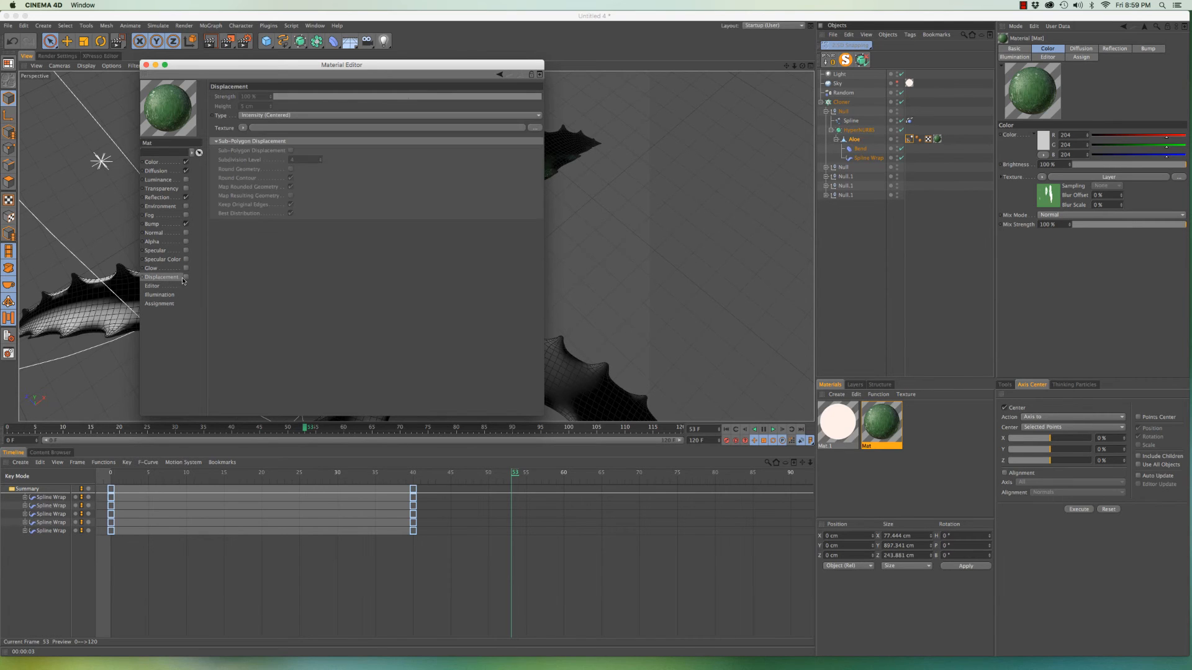
drag(209, 69, 624, 107)
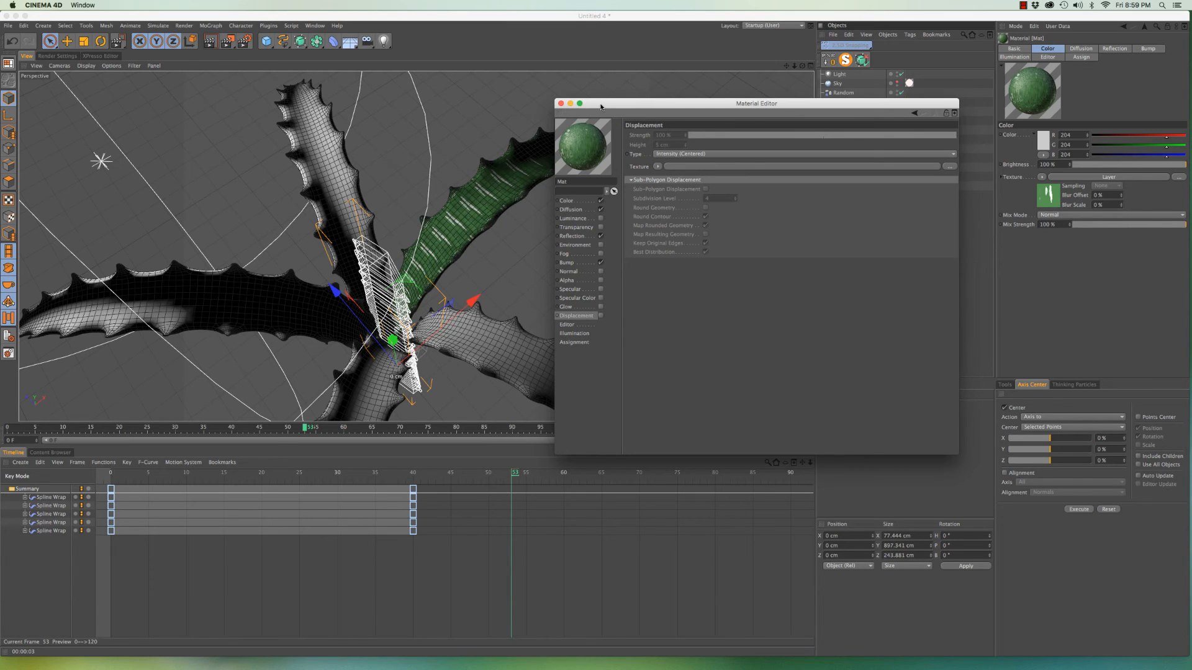
drag(600, 106, 559, 142)
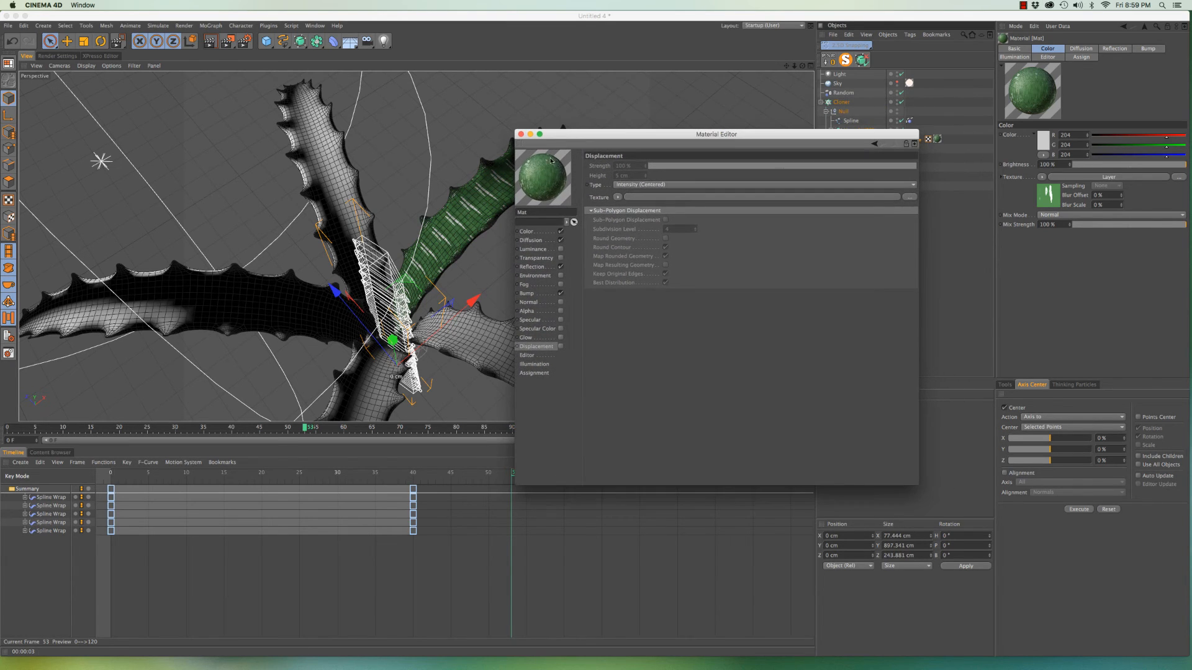
Copy the Gradient mask layer from the Layer shader in the green material's Color channel
click(534, 295)
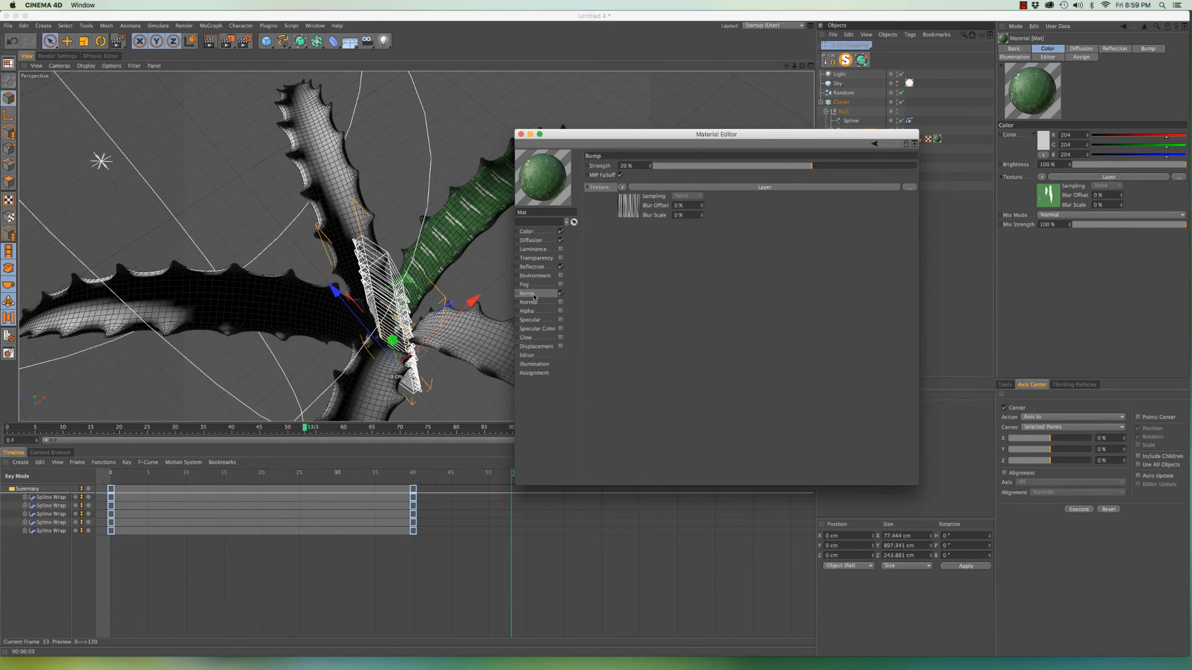
click(631, 209)
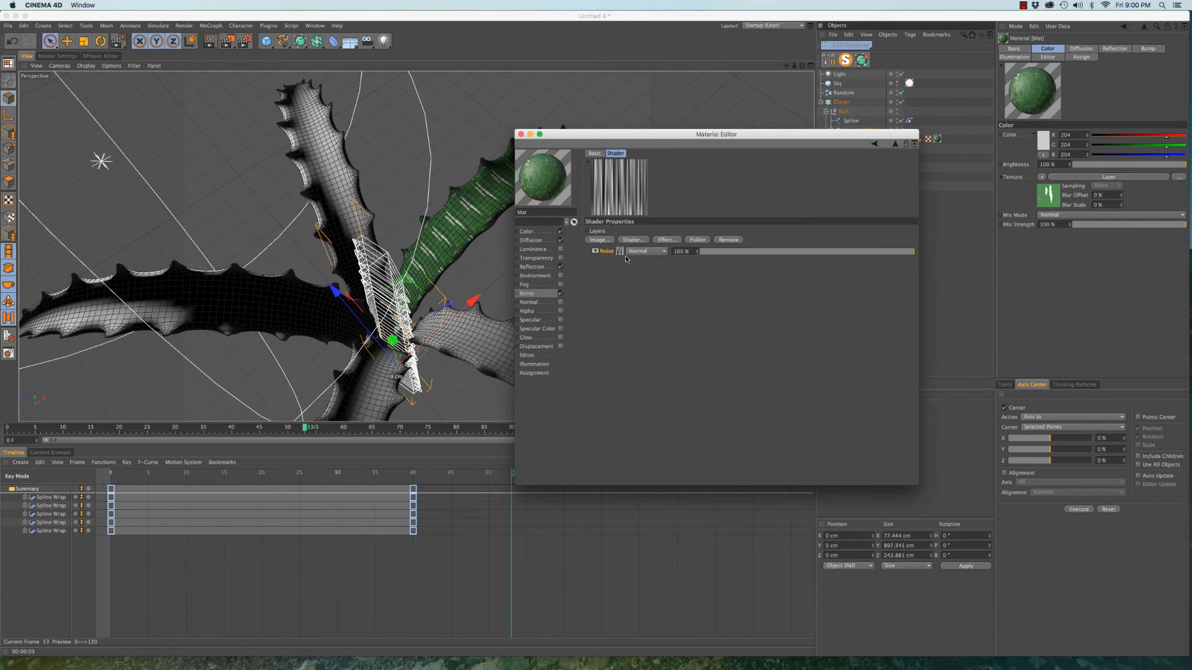
click(538, 231)
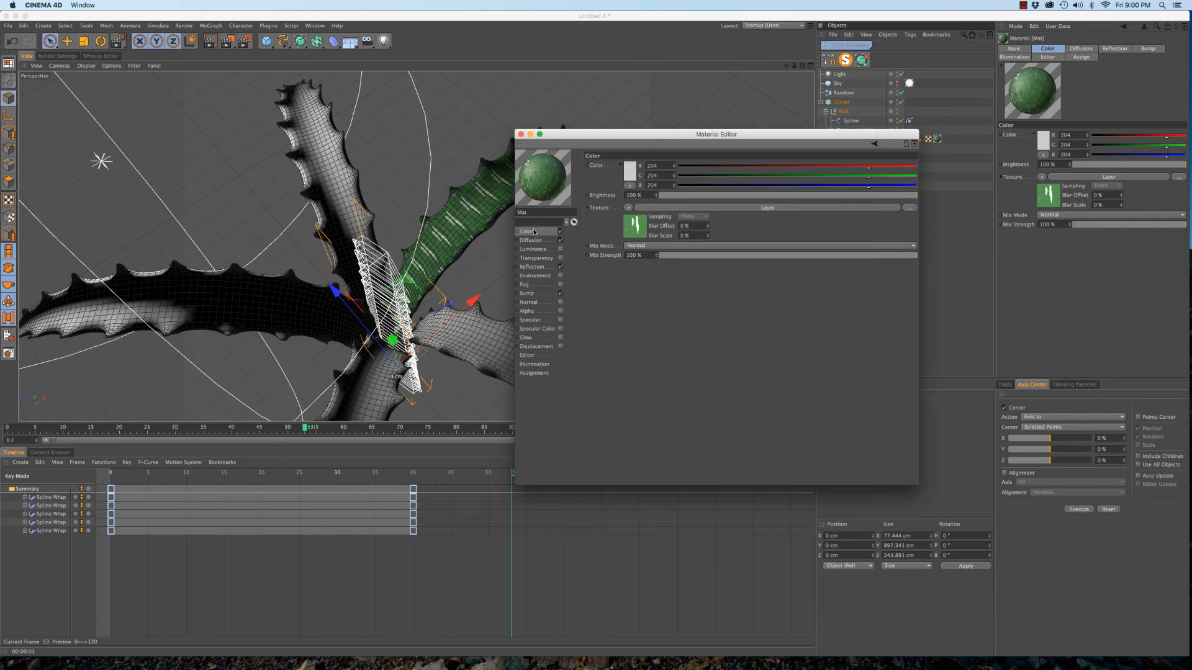
click(638, 233)
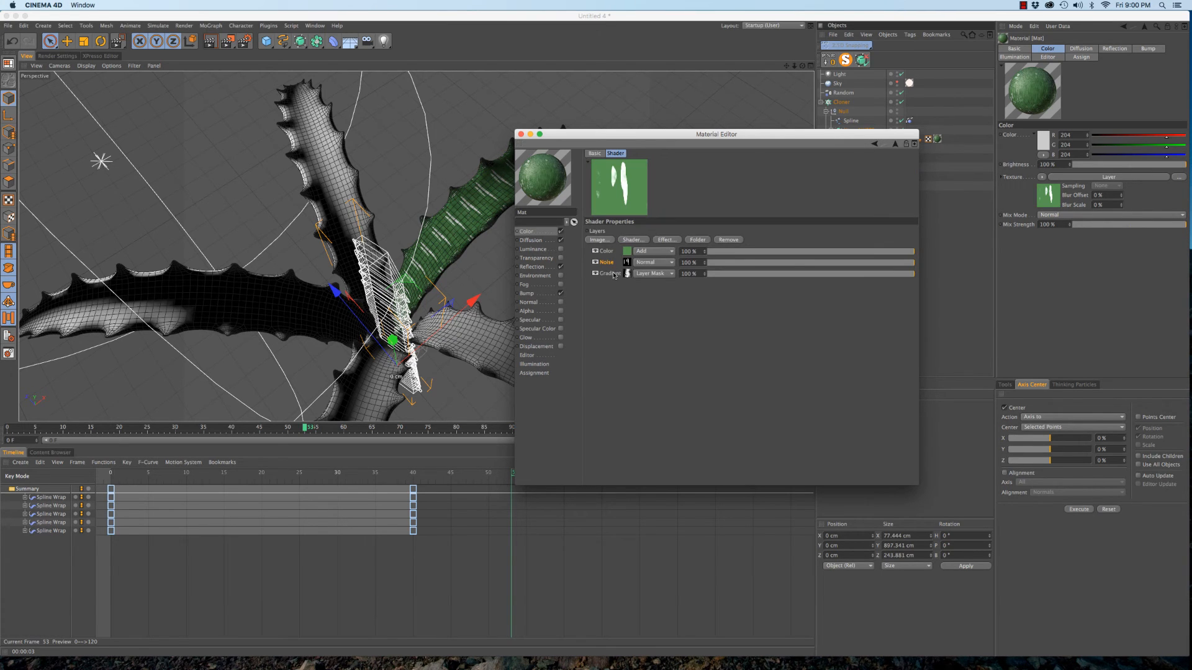
right_click(613, 275)
click(632, 299)
Add a Gradient to the Bump channel's Layer shader, paste the copied gradient into it, and set its mode to Layer Mask
click(531, 294)
click(631, 188)
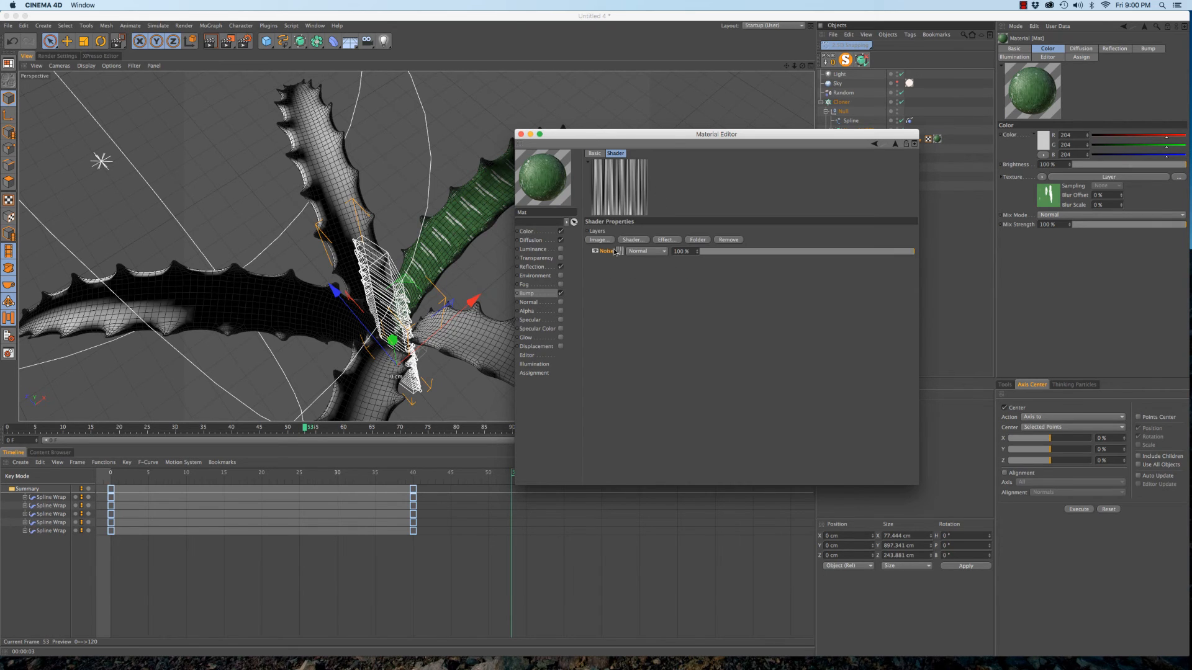
click(632, 240)
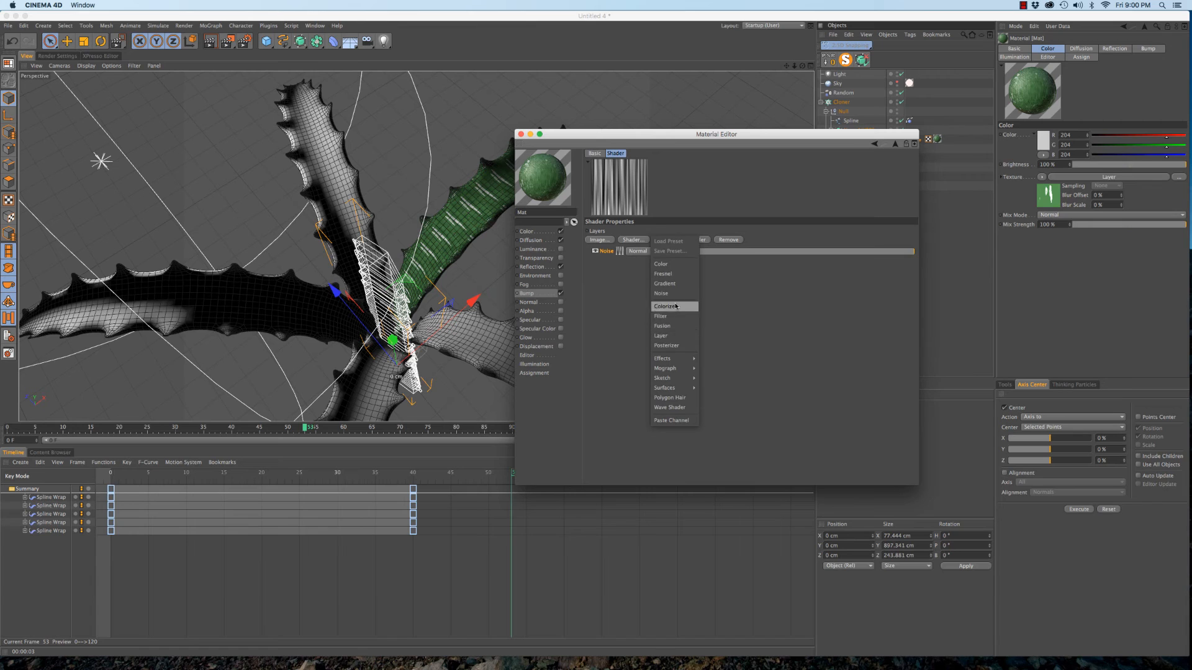
click(665, 284)
drag(613, 263, 612, 269)
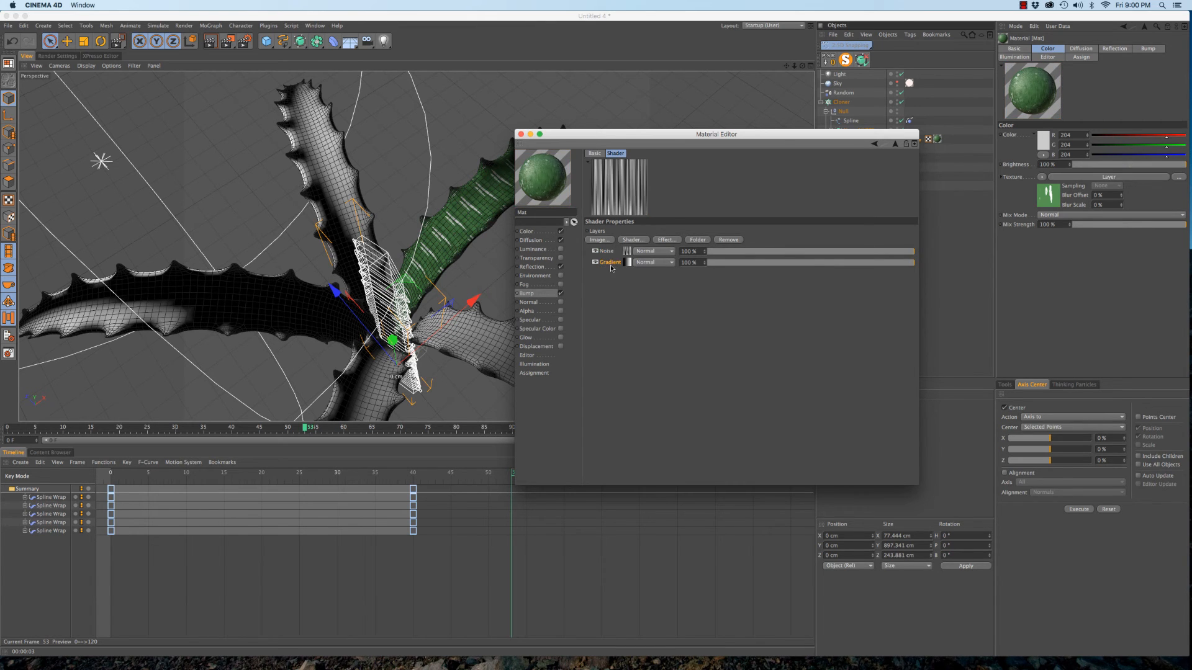
right_click(611, 264)
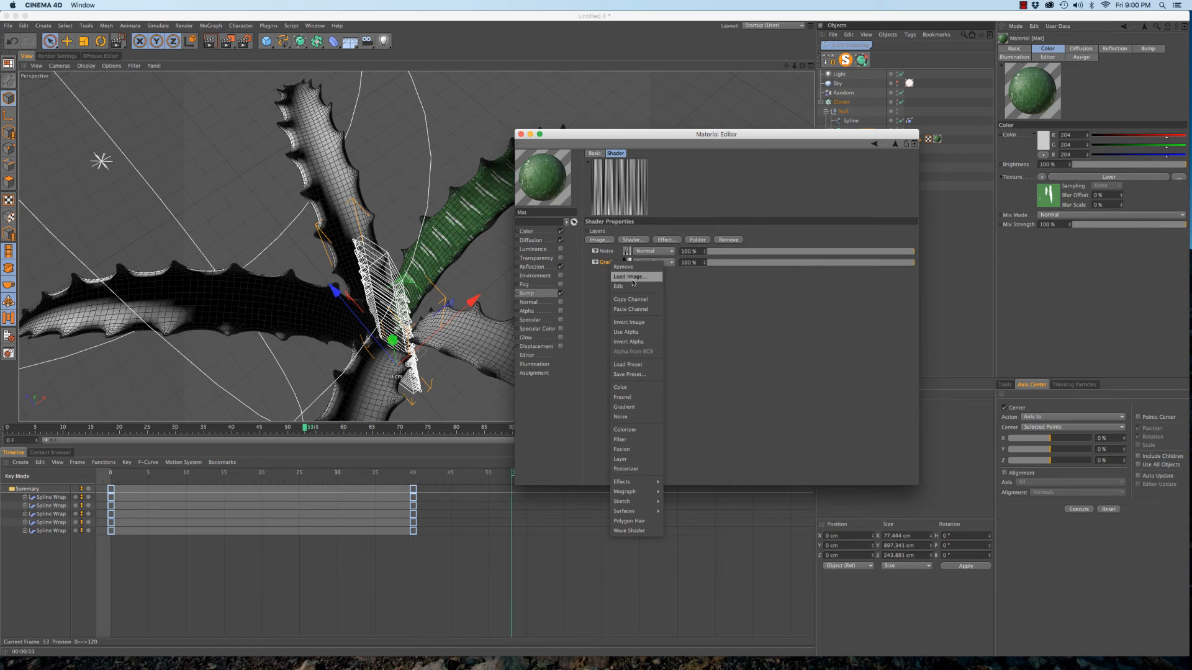
click(640, 309)
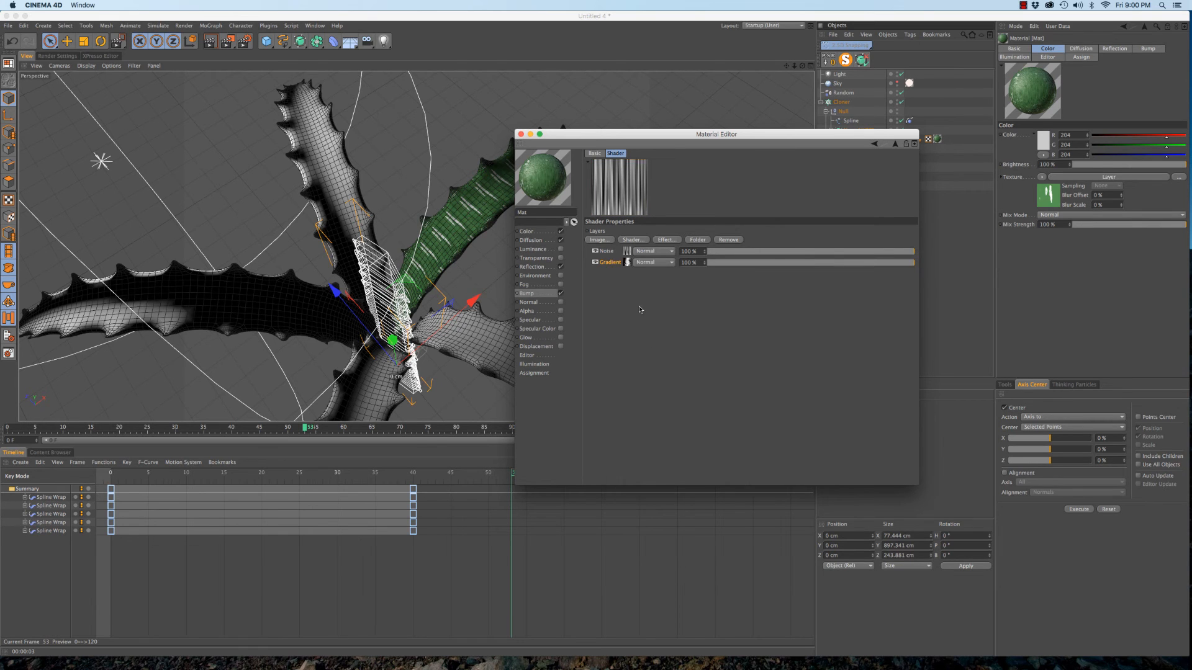
click(641, 263)
click(653, 472)
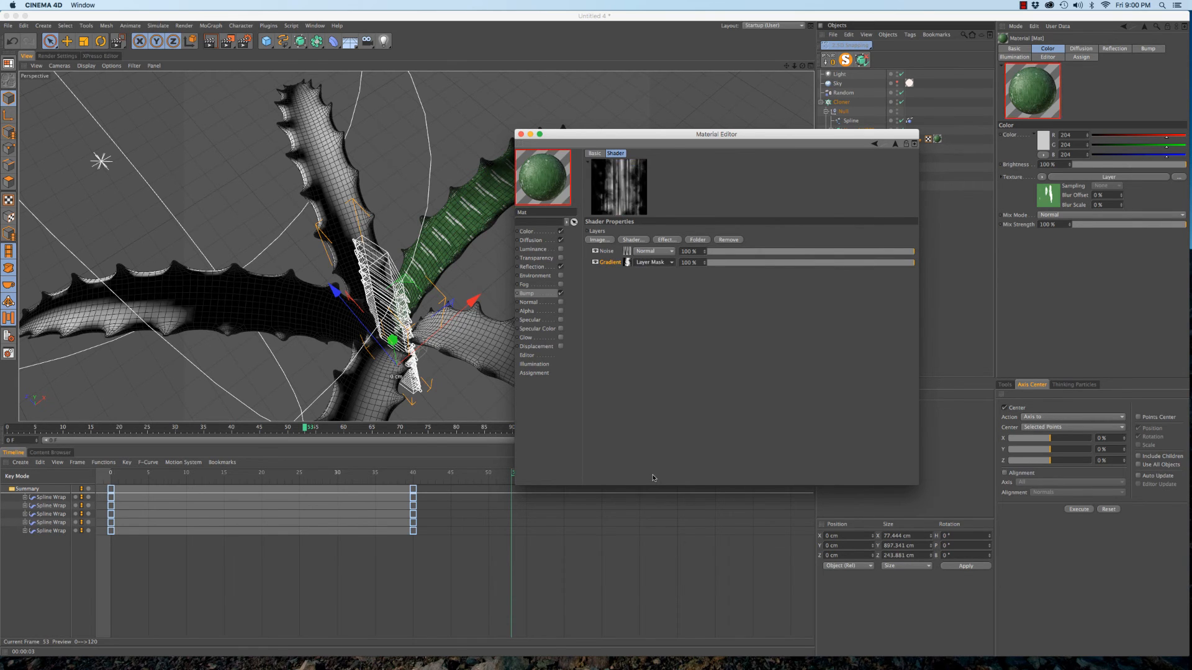
Set the bump mask gradient's Turbulence to 10% and render a region over the green leaf to check it
click(628, 262)
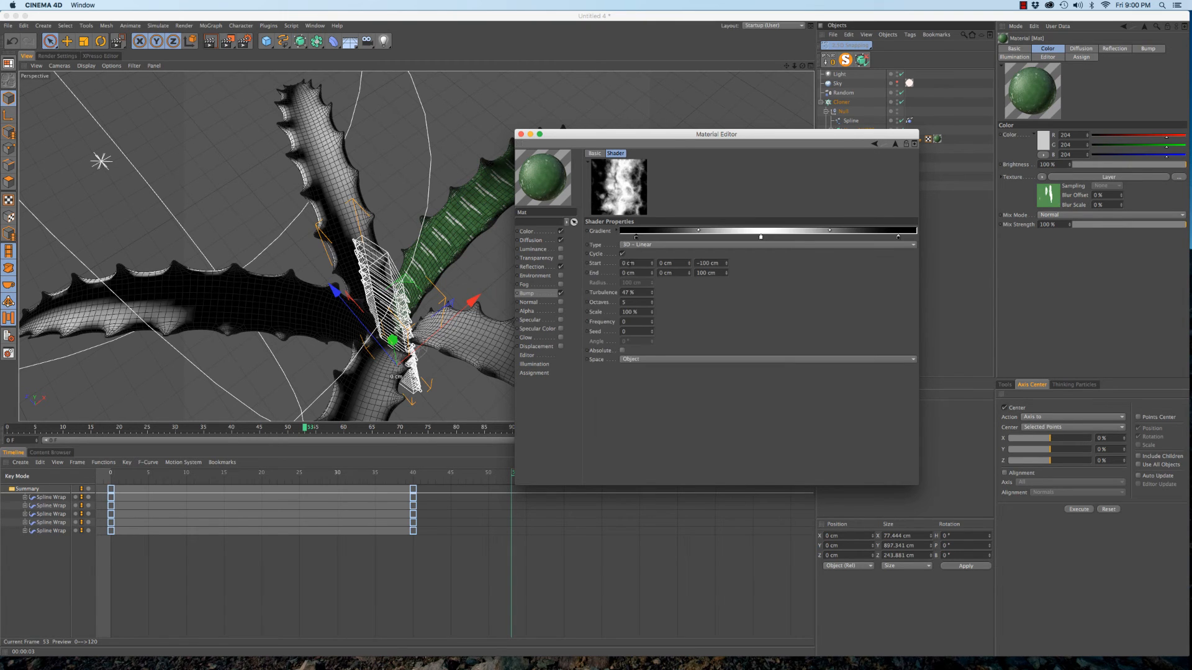
drag(641, 292, 614, 293)
text(10)
key(Return)
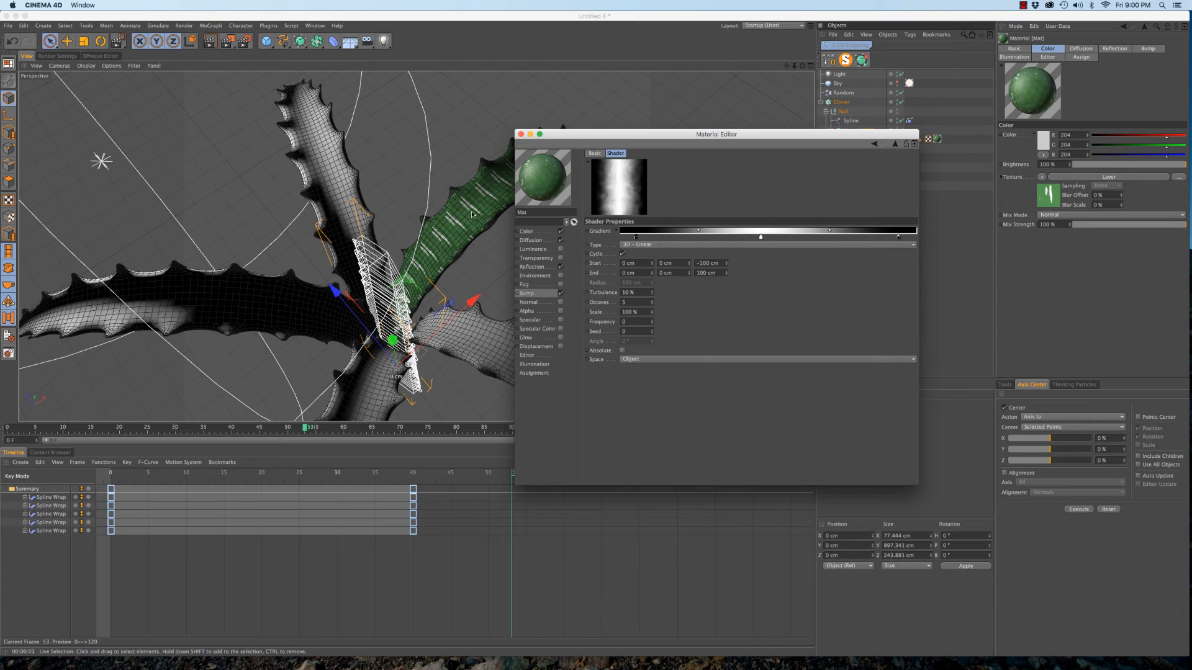
drag(232, 43, 249, 57)
drag(373, 151, 527, 296)
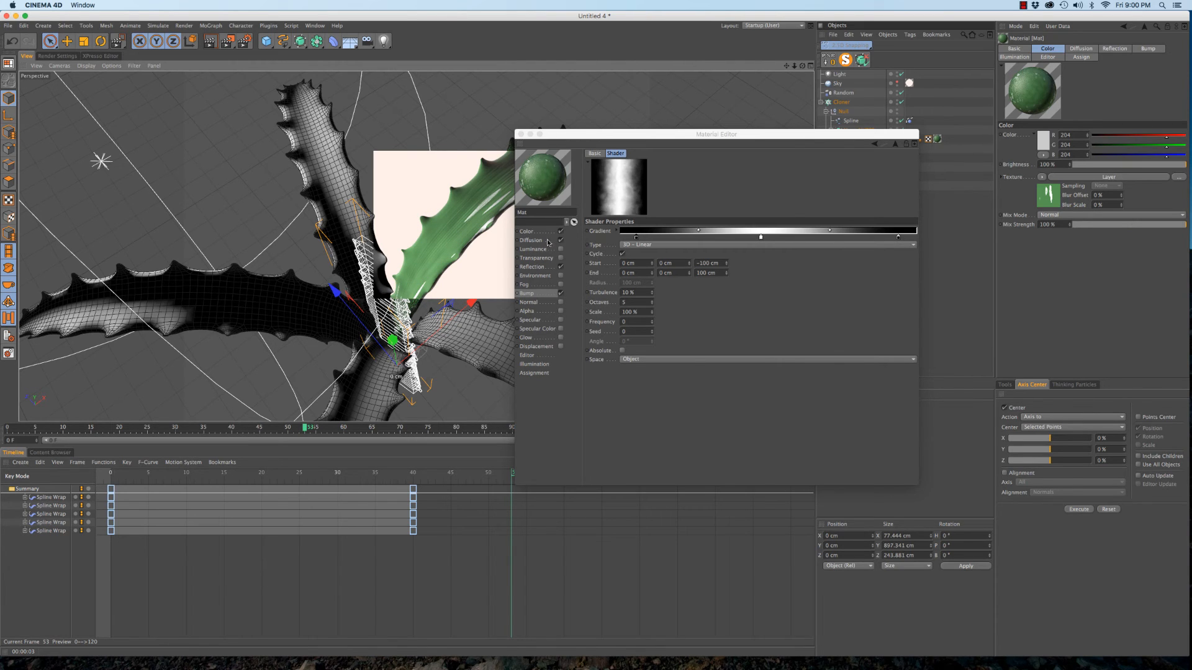
Change Color 2 of the Color channel's Displaced Voronoi noise from white to a slightly yellowish light gray
click(526, 232)
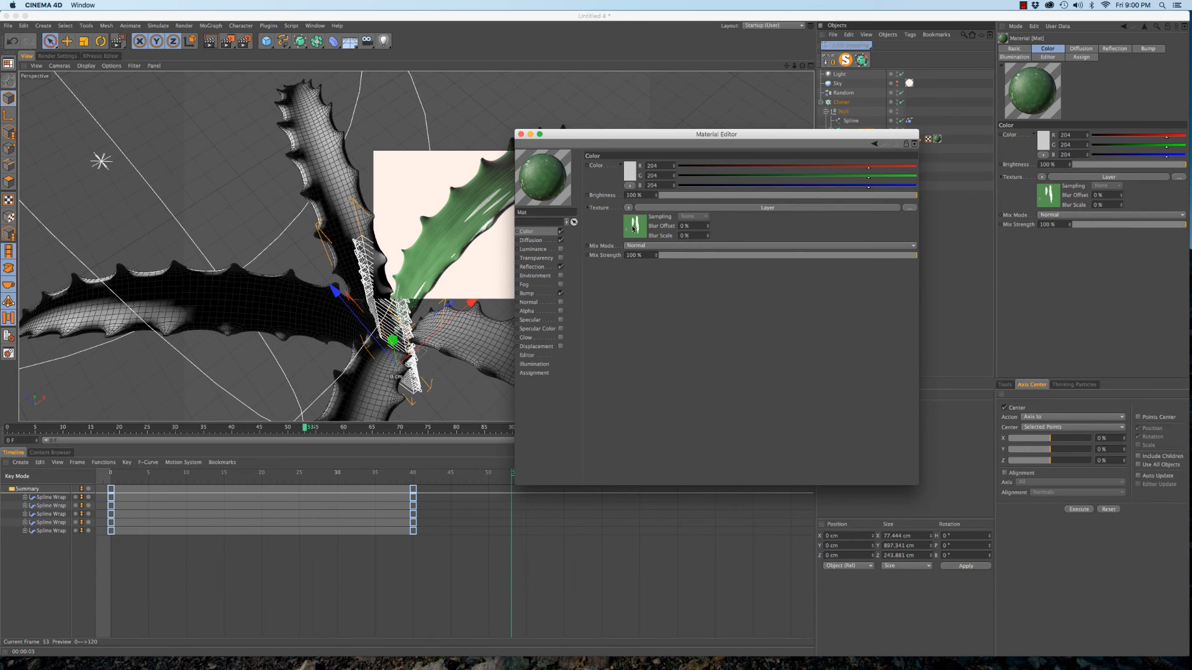
click(633, 227)
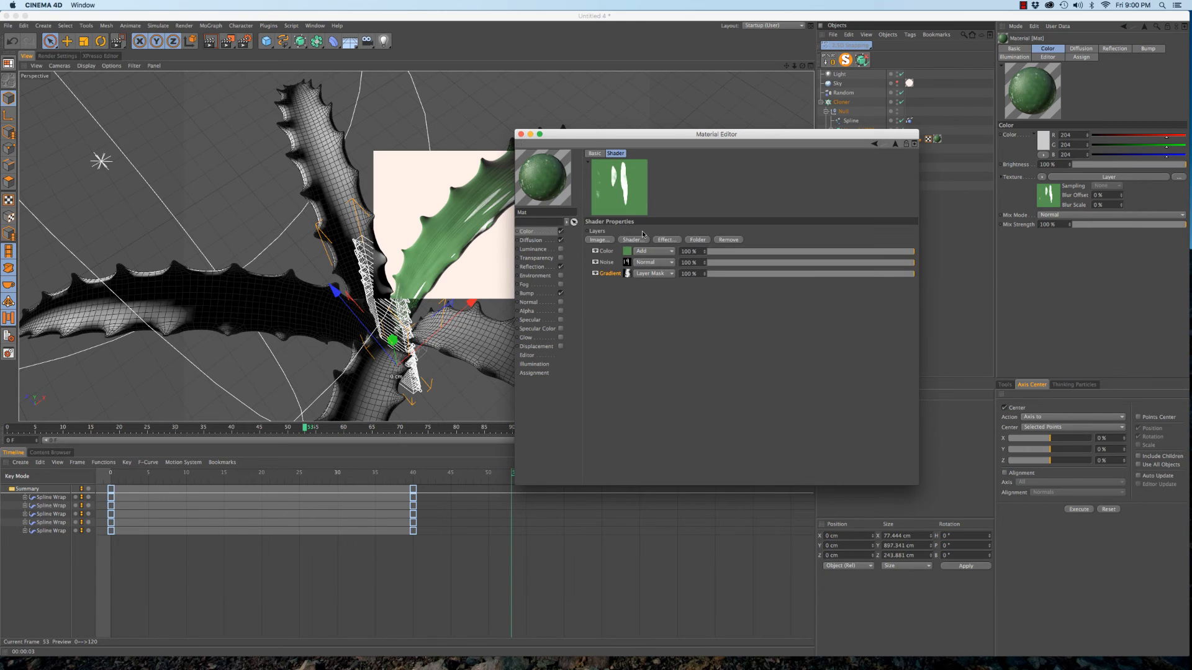
click(626, 267)
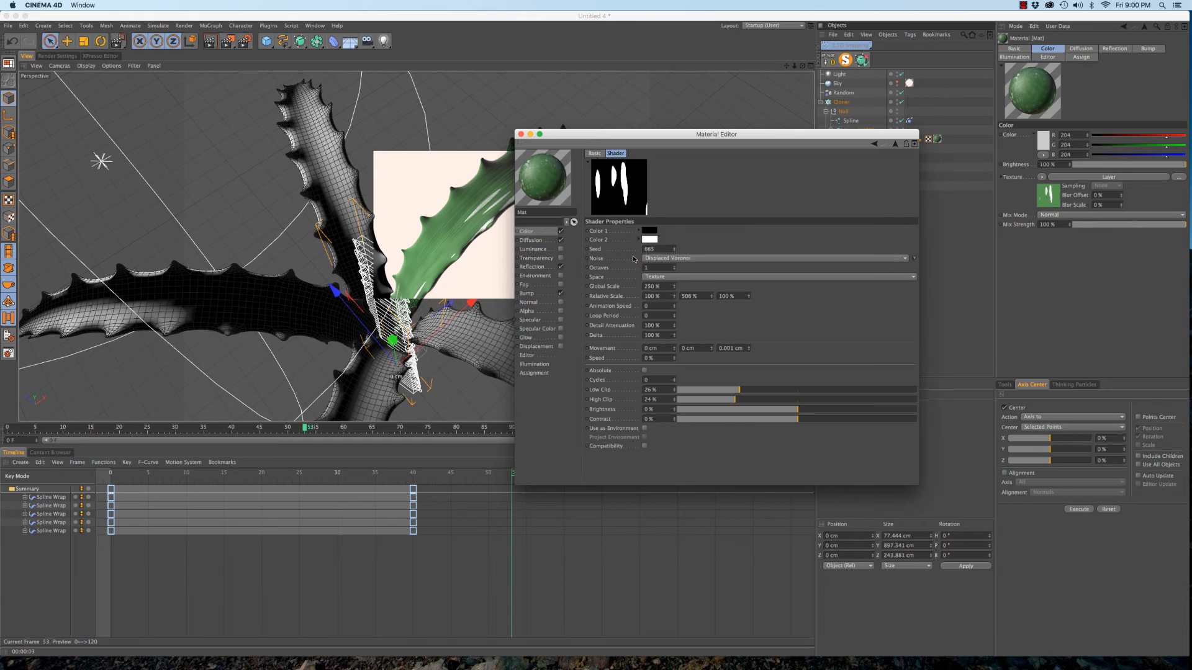
click(645, 240)
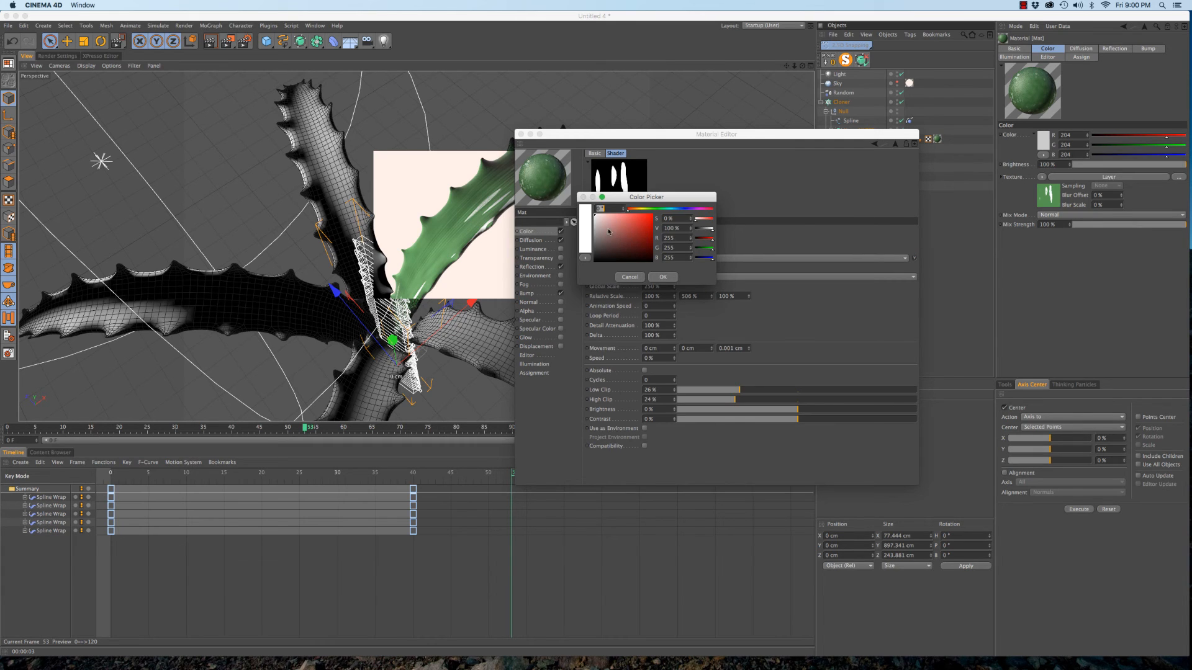
click(662, 277)
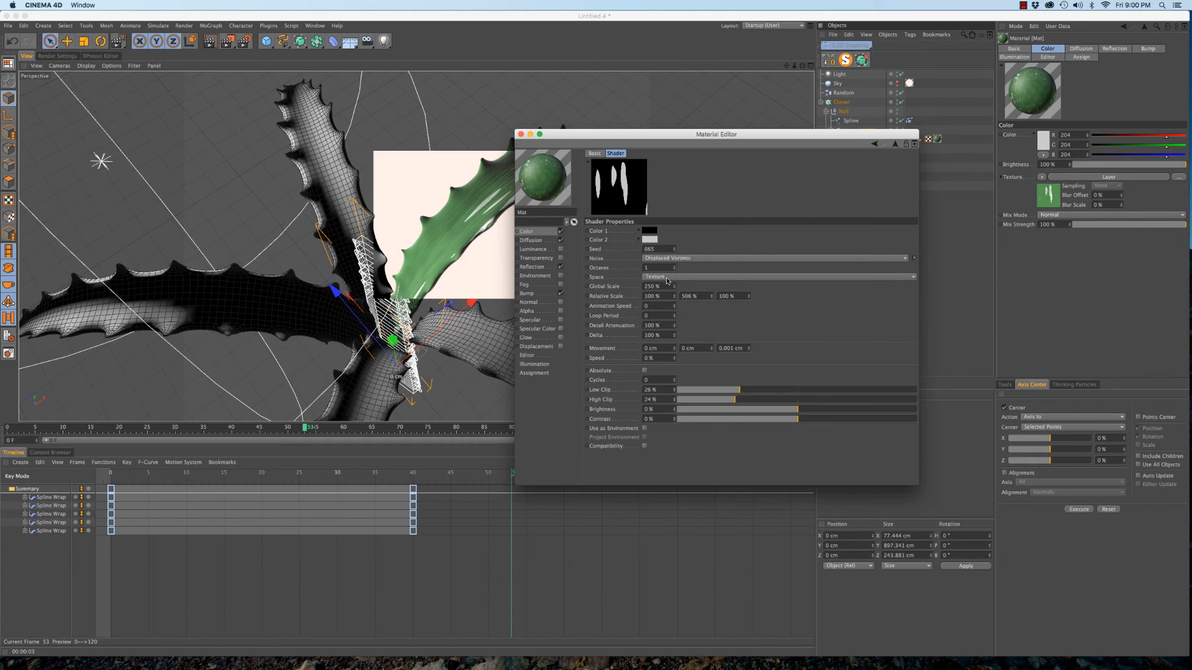
click(649, 239)
click(634, 212)
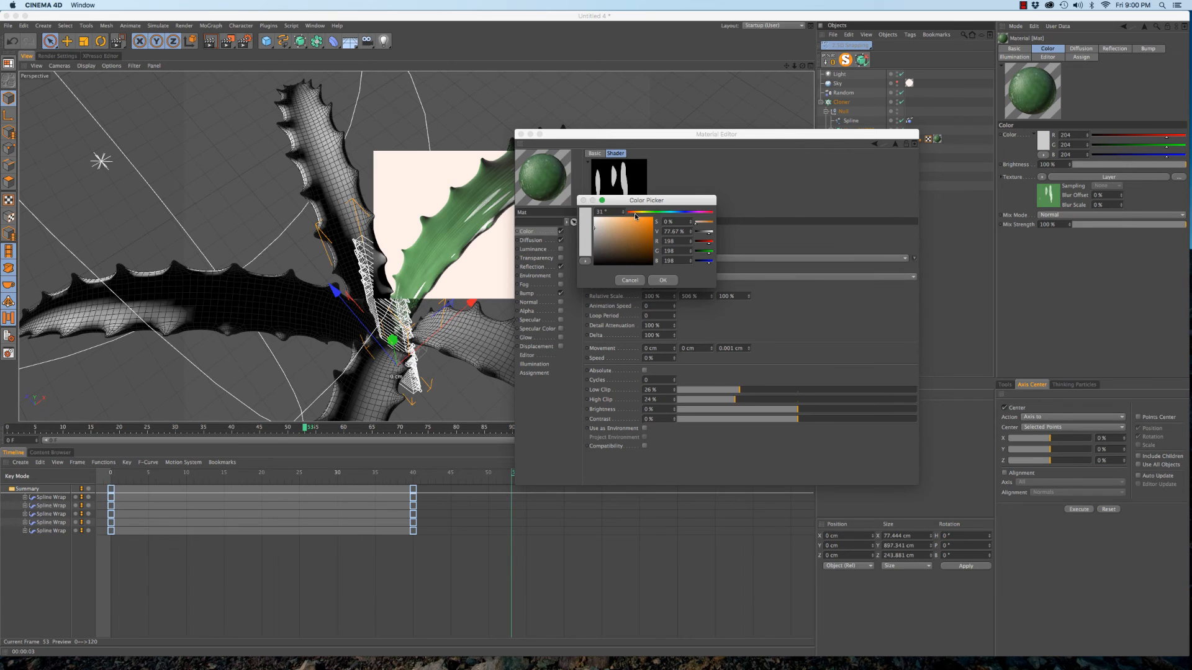
click(598, 231)
click(600, 233)
click(662, 280)
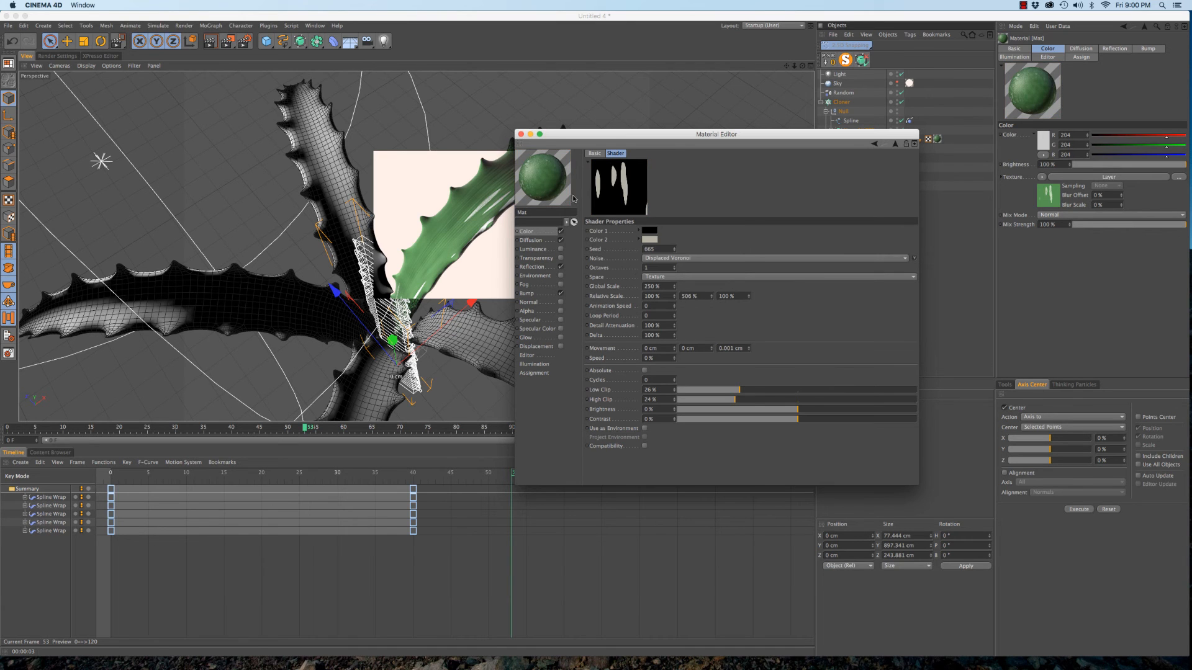
Close the Material Editor, render a region over the green leaf, and render the whole plant from a lower angle
click(520, 134)
drag(227, 41, 263, 53)
drag(410, 179, 564, 310)
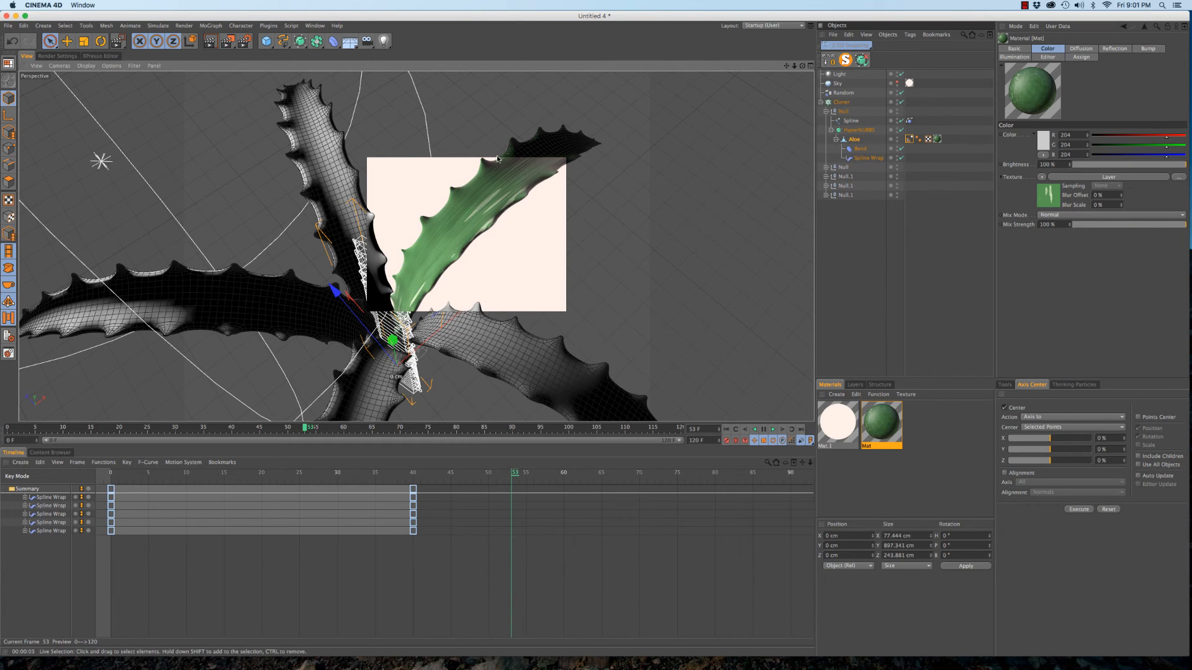
mouse_move(513, 168)
alt+mouse_down()
mouse_move(511, 194)
mouse_move(522, 178)
alt+mouse_up()
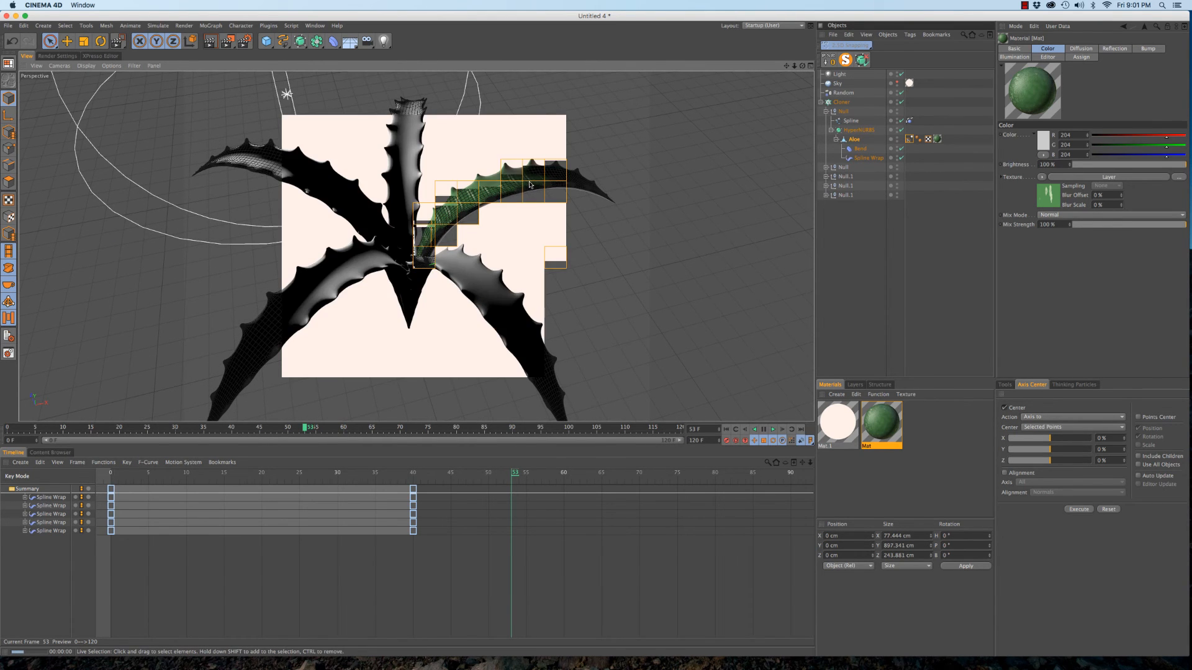
key(ctrl+r)
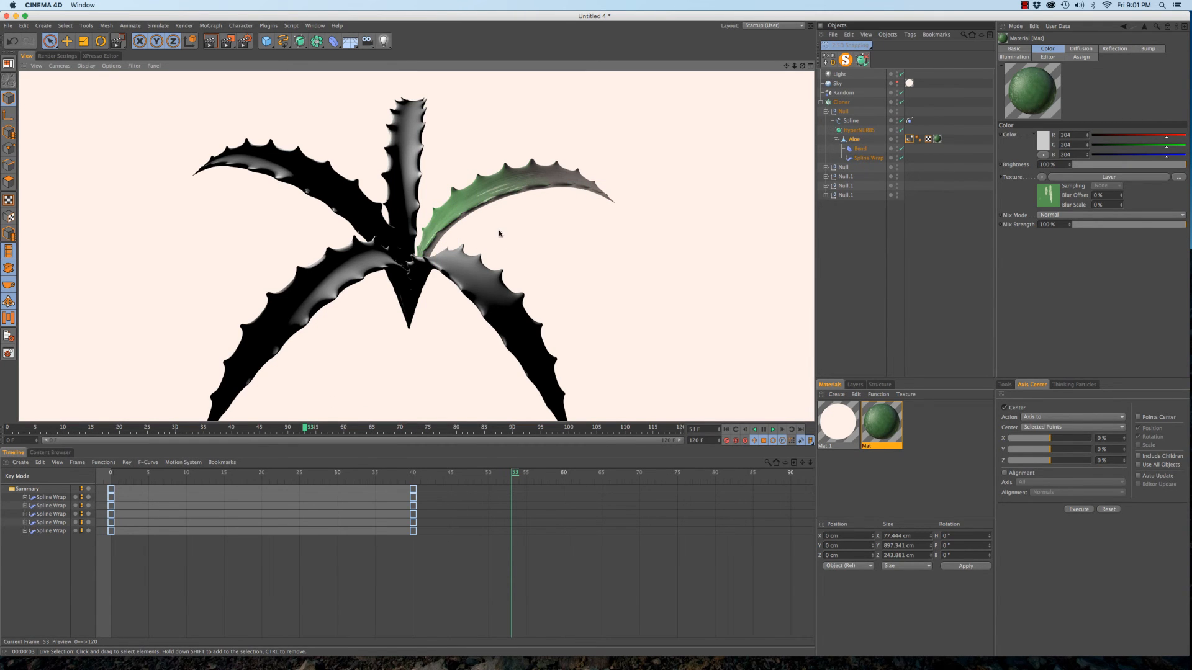
click(477, 201)
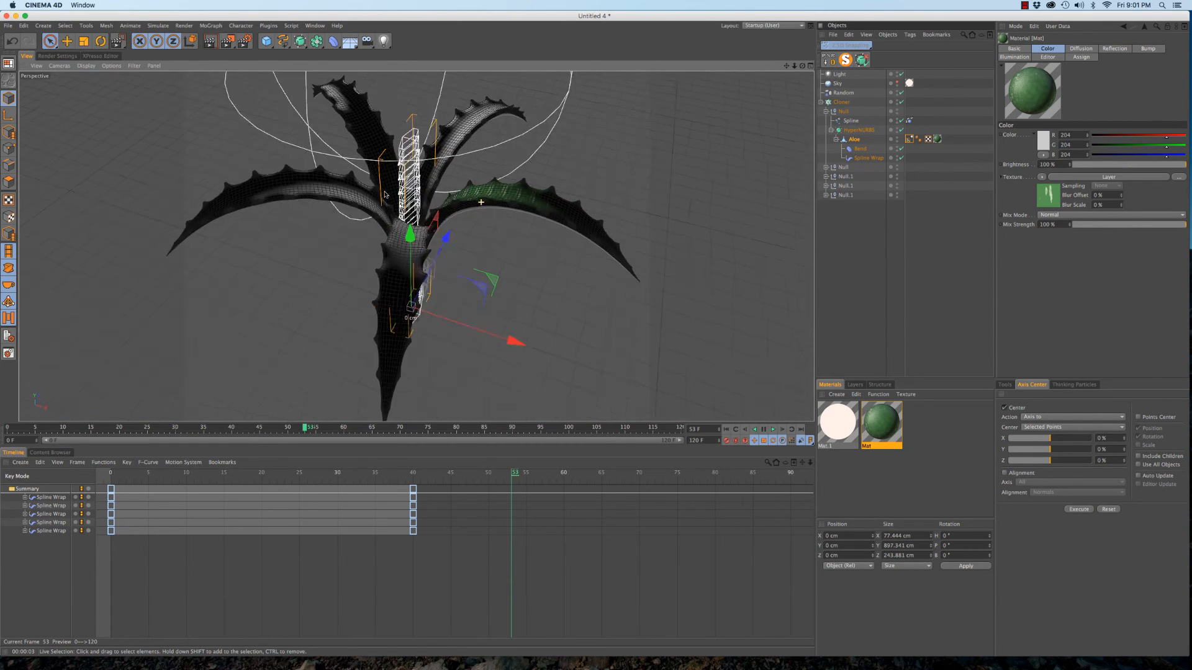
Enable the green leaf material's Luminance channel and load the Subsurface Scattering effect as its texture
double_click(885, 431)
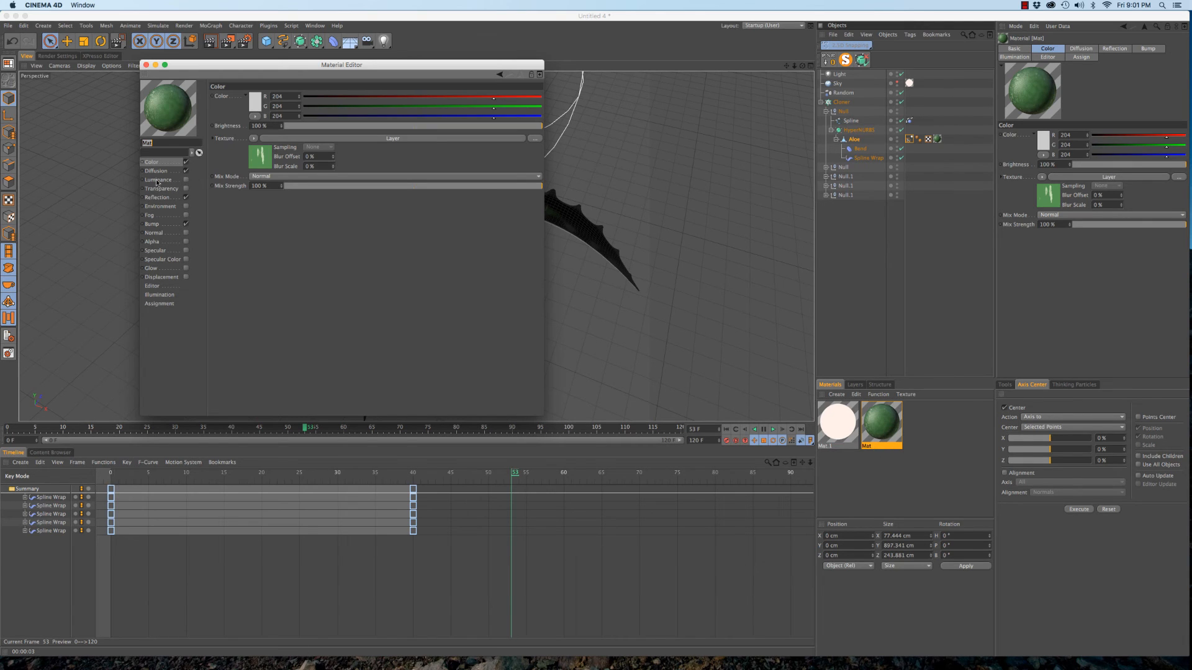
click(186, 180)
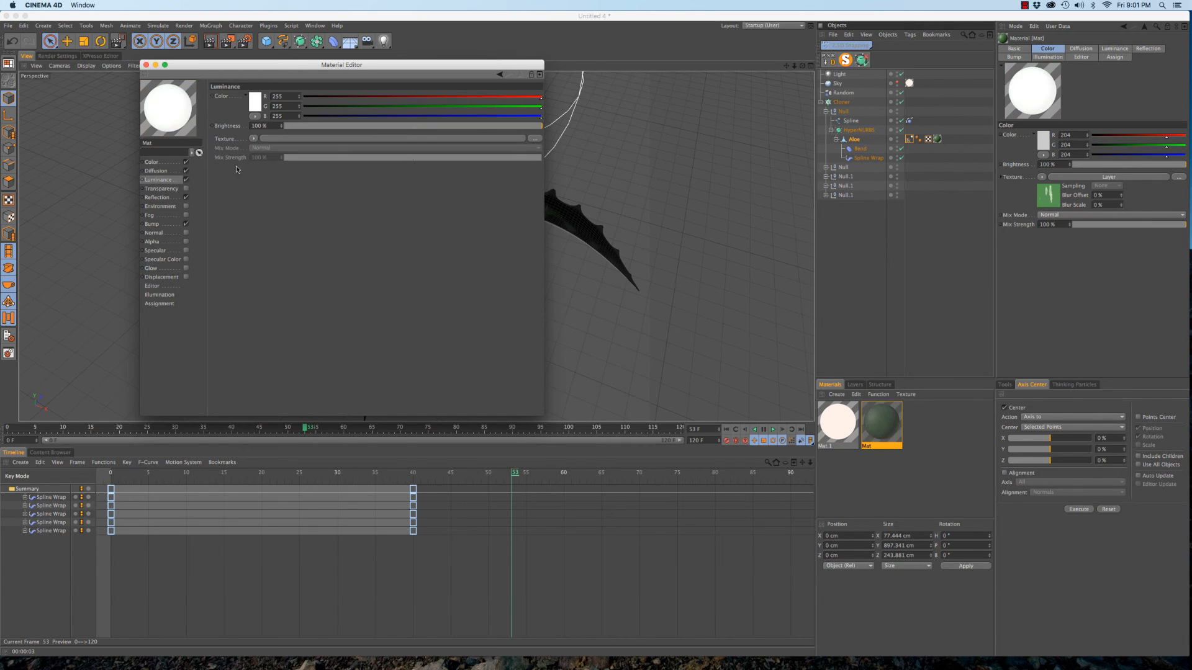
click(252, 139)
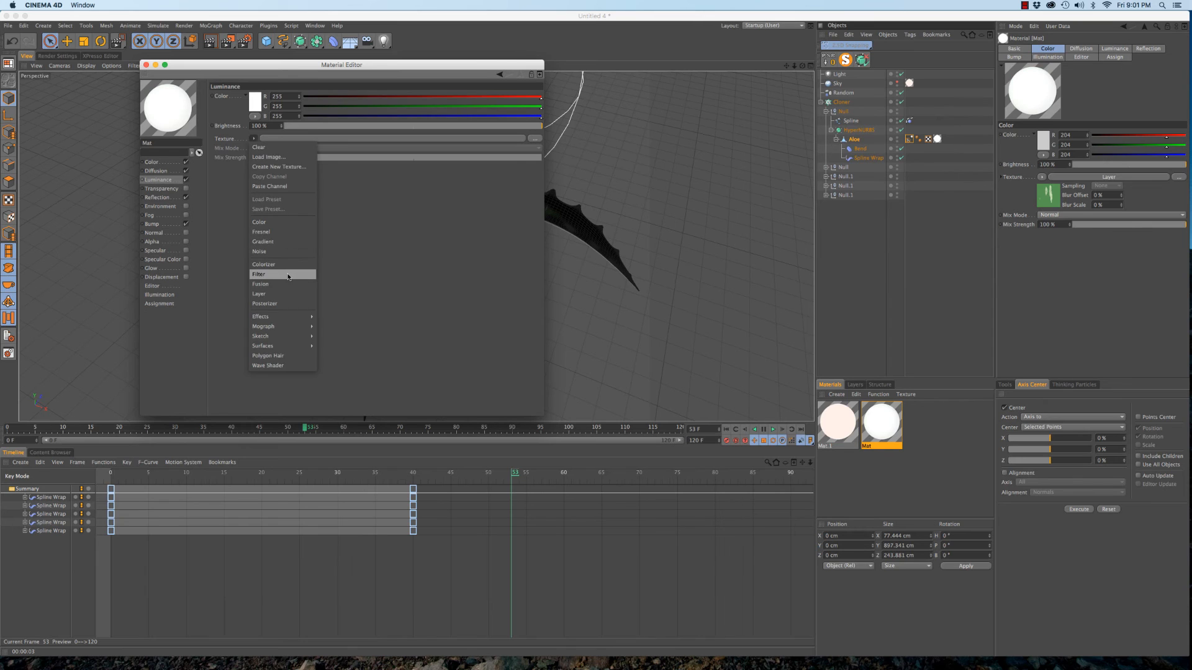
mouse_move(298, 317)
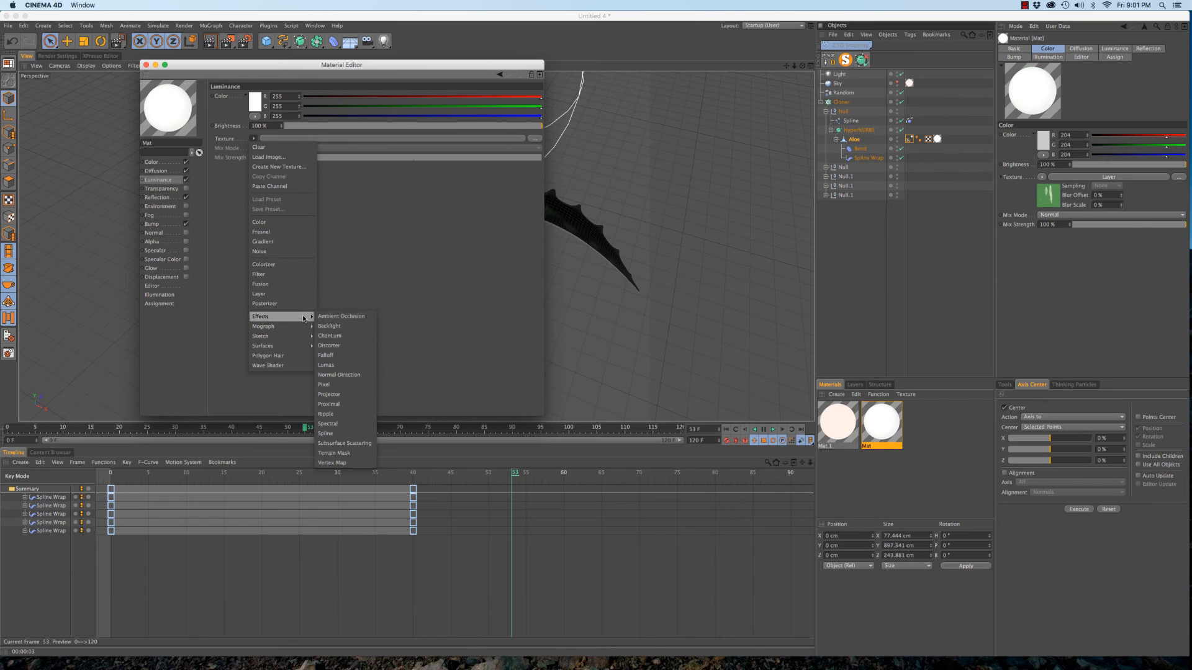
click(357, 446)
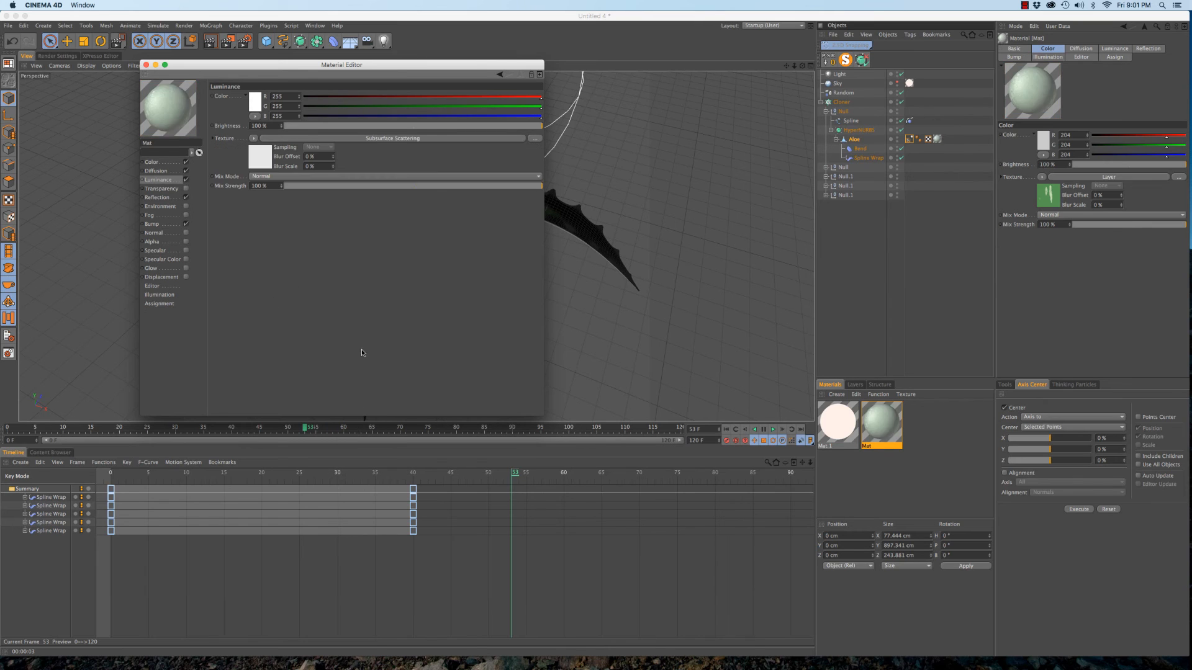
Set the Subsurface Scattering shader's Path Length to 1.5 cm and expand its Red, Green and Blue values
click(264, 164)
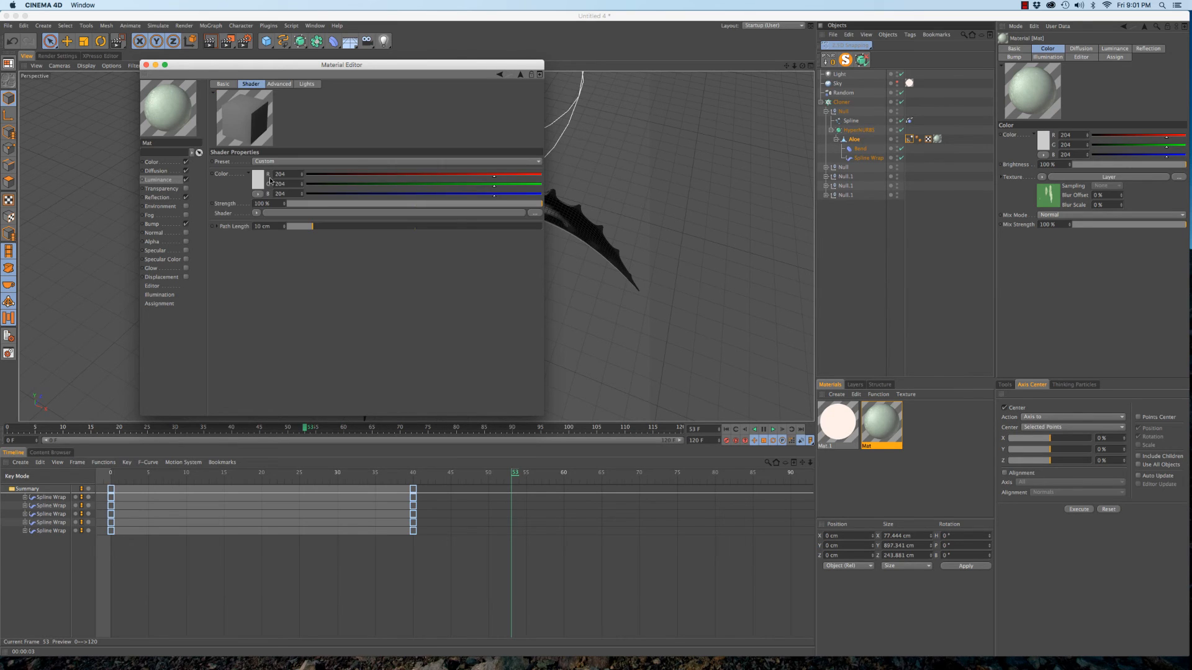
double_click(267, 225)
text(1.5)
key(Return)
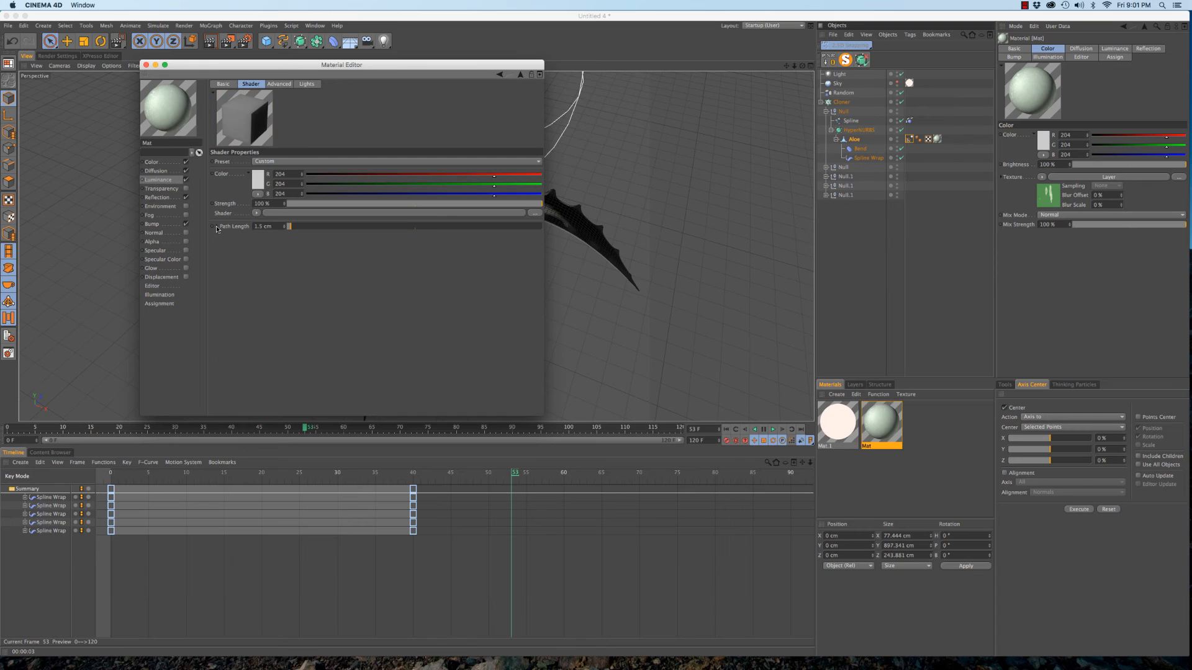
click(217, 226)
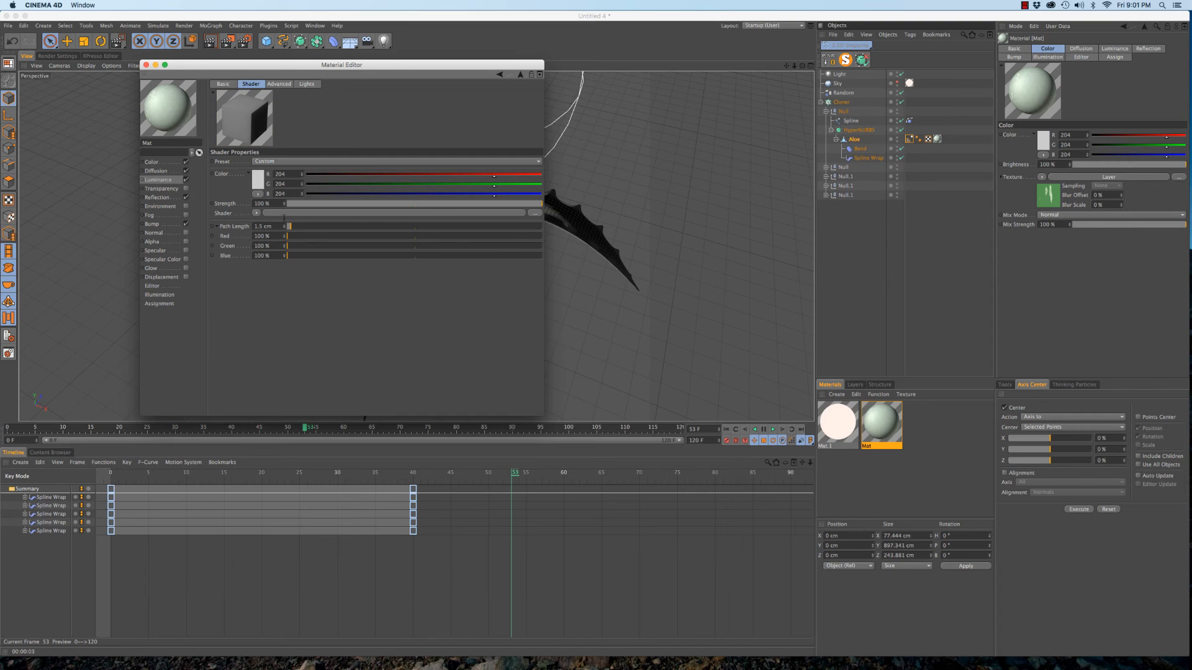
Move the Material Editor off the plant and set the Subsurface Scattering Path Length to 20 cm
drag(338, 64, 811, 103)
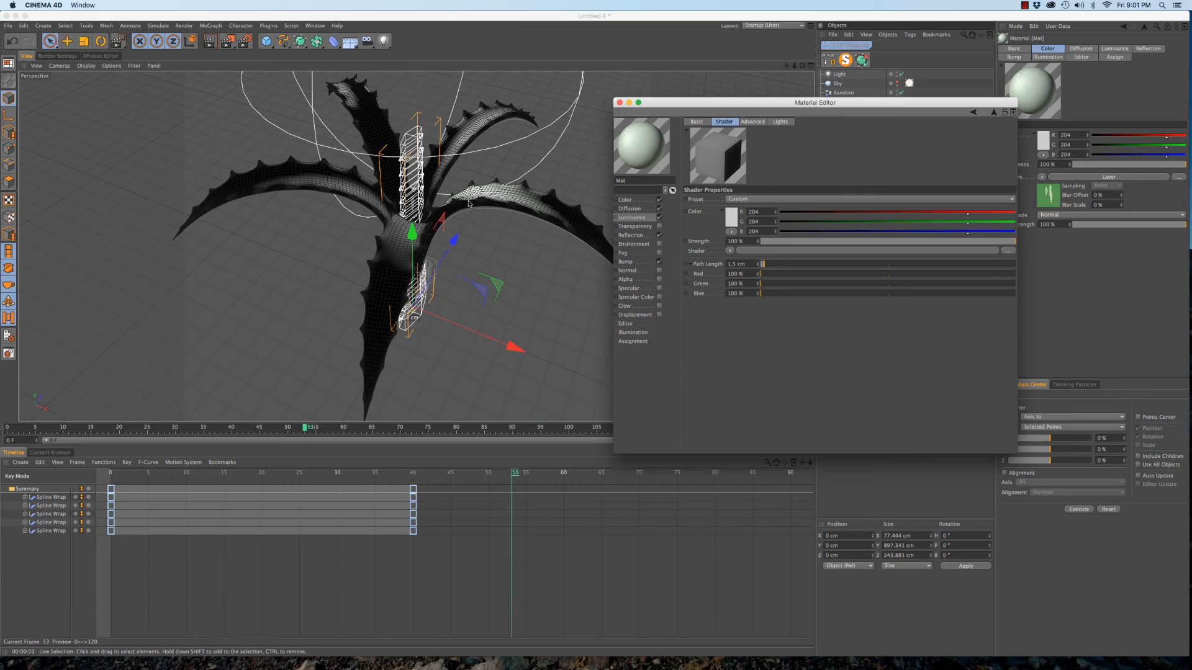
scroll(469, 202, up, 5)
alt+drag(465, 200, 460, 226)
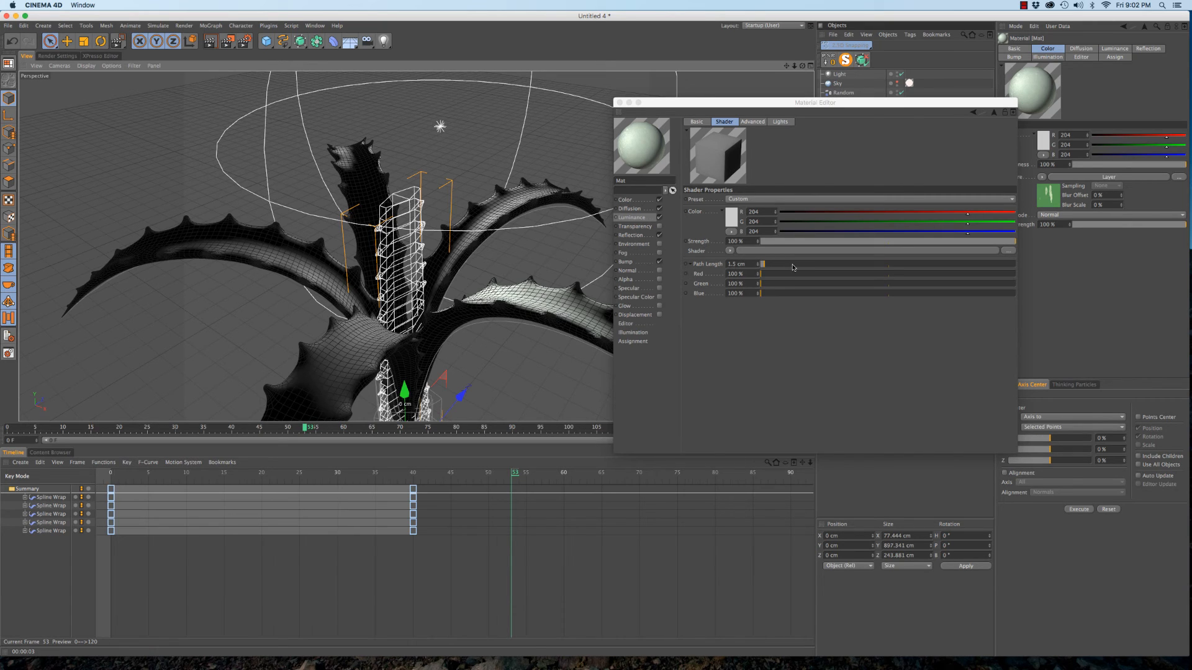
click(697, 266)
text(20)
key(Return)
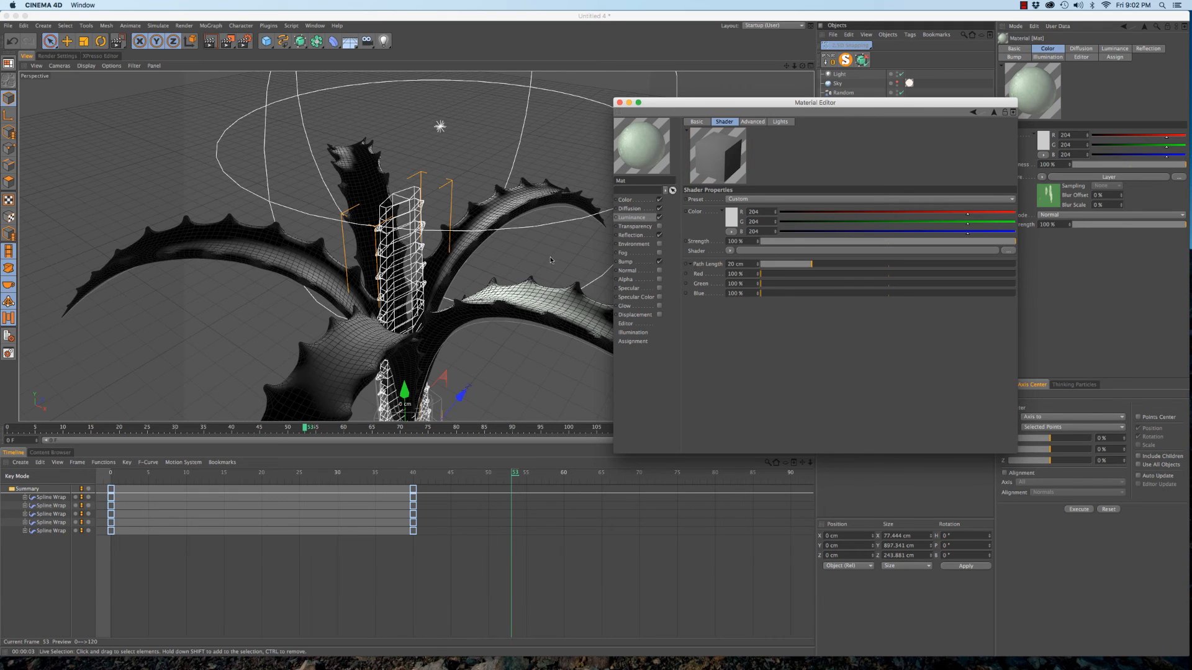
Render a region over the textured leaf from a low angle, and another that includes the neighbouring leaf
alt+middle_drag(498, 295, 429, 214)
alt+drag(428, 234, 442, 178)
drag(228, 41, 254, 50)
drag(336, 109, 555, 334)
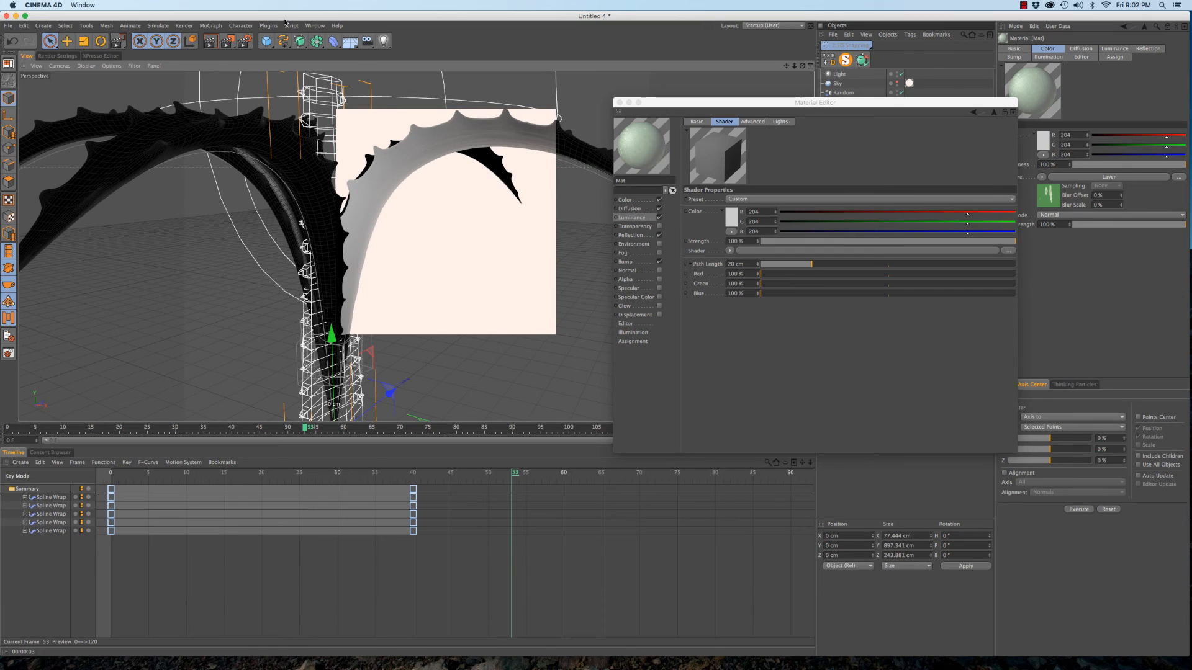
drag(229, 42, 249, 53)
drag(207, 93, 510, 324)
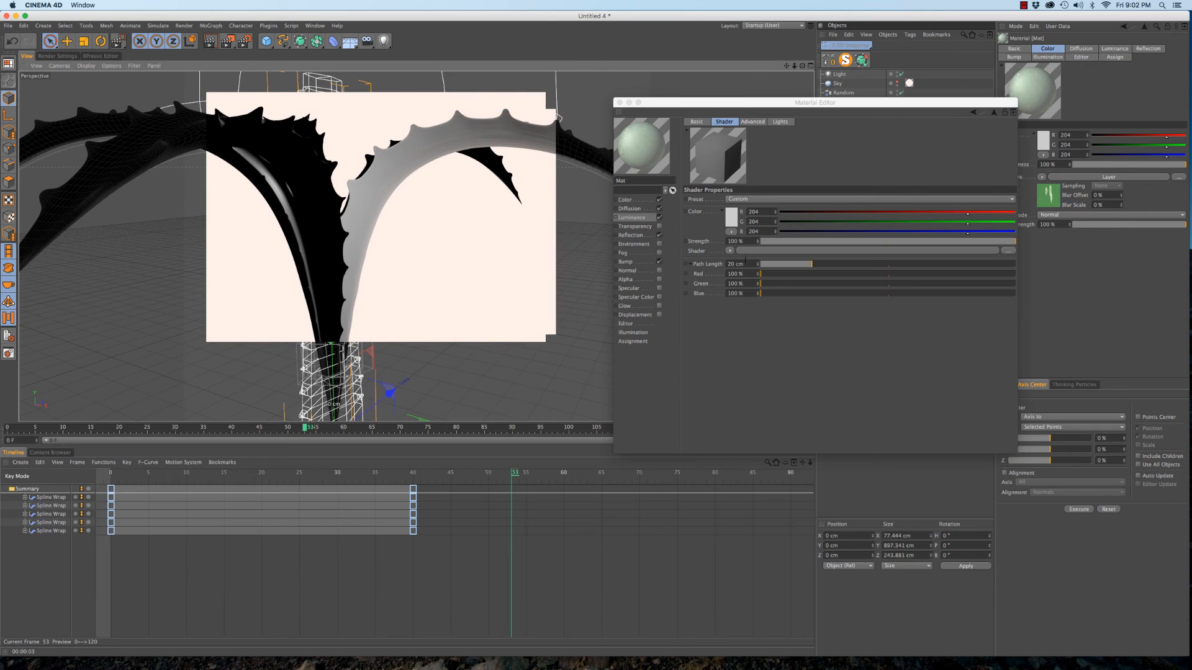
Set the Subsurface Scattering Path Length to 10 cm and render a region over the textured leaf to check it
click(722, 263)
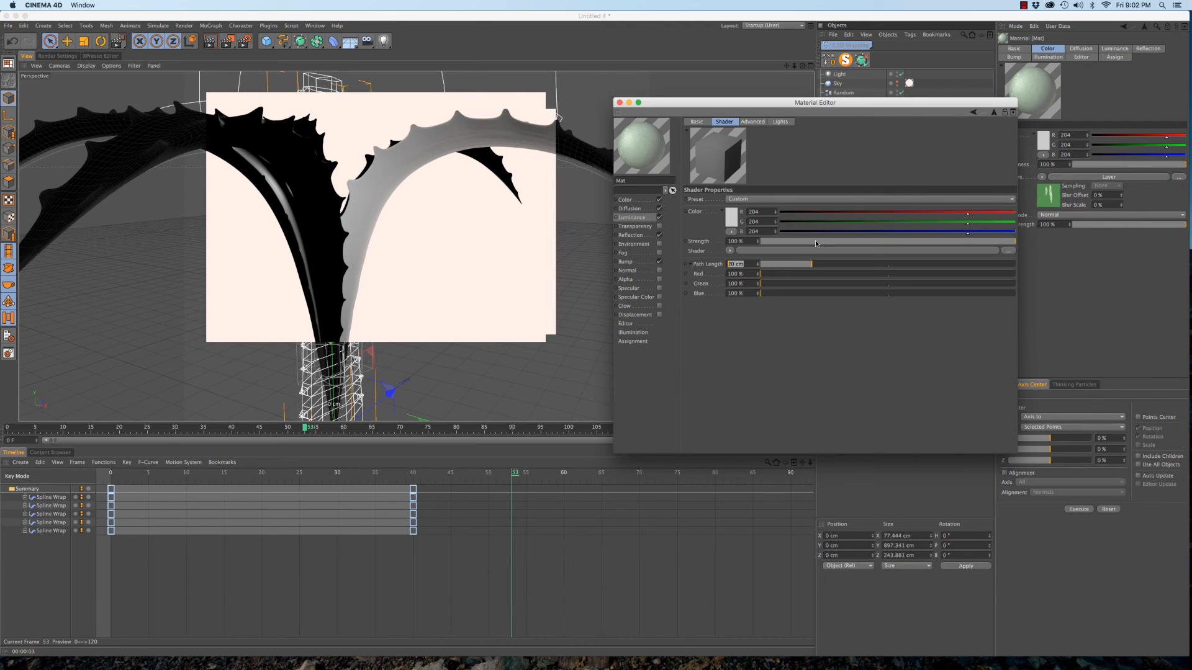
text(10)
key(Return)
click(227, 41)
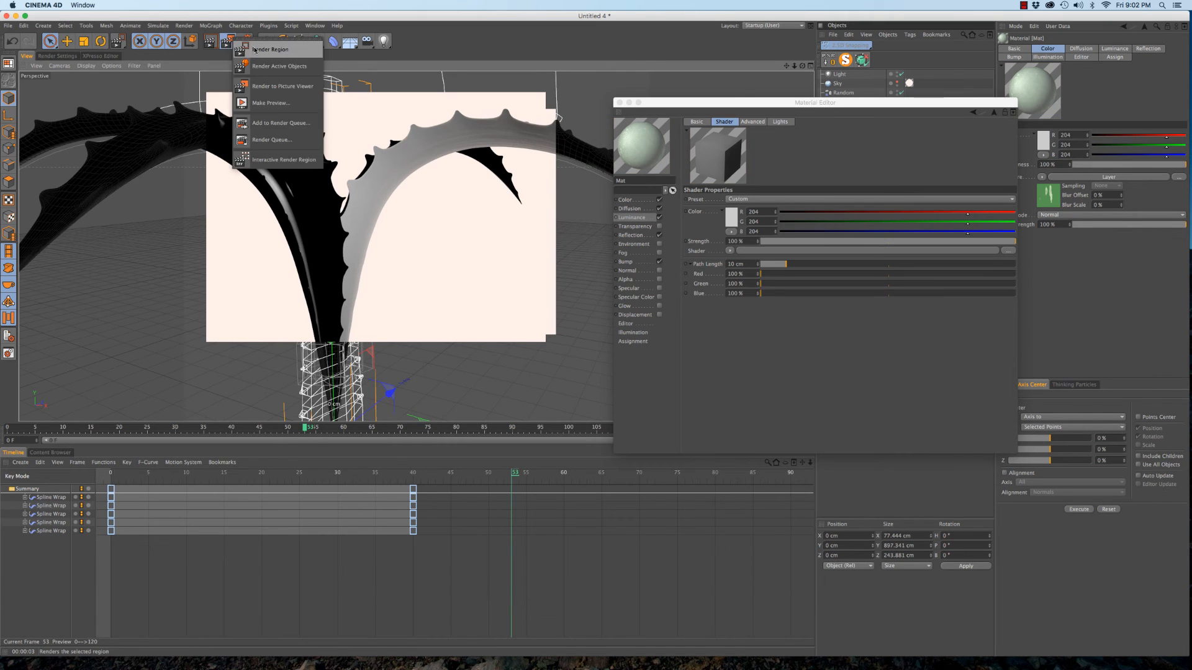
click(254, 49)
drag(296, 103, 500, 368)
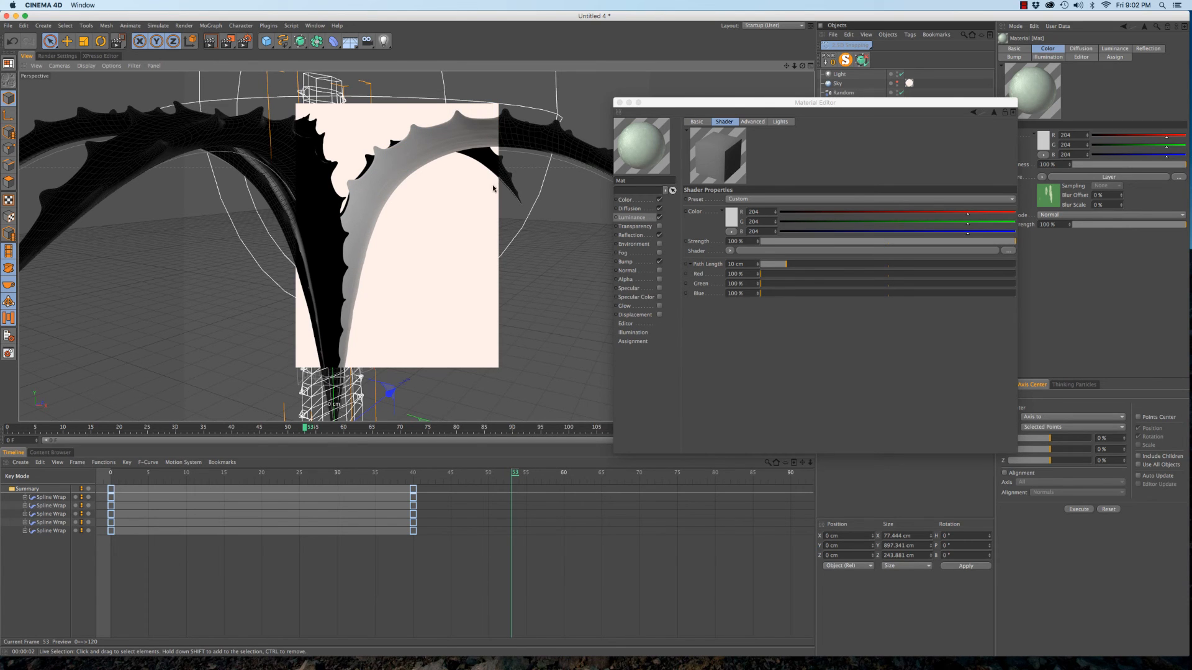
Set the Subsurface Scattering Path Length to 2 cm and render a region over the arching leaves
alt+drag(491, 158, 396, 181)
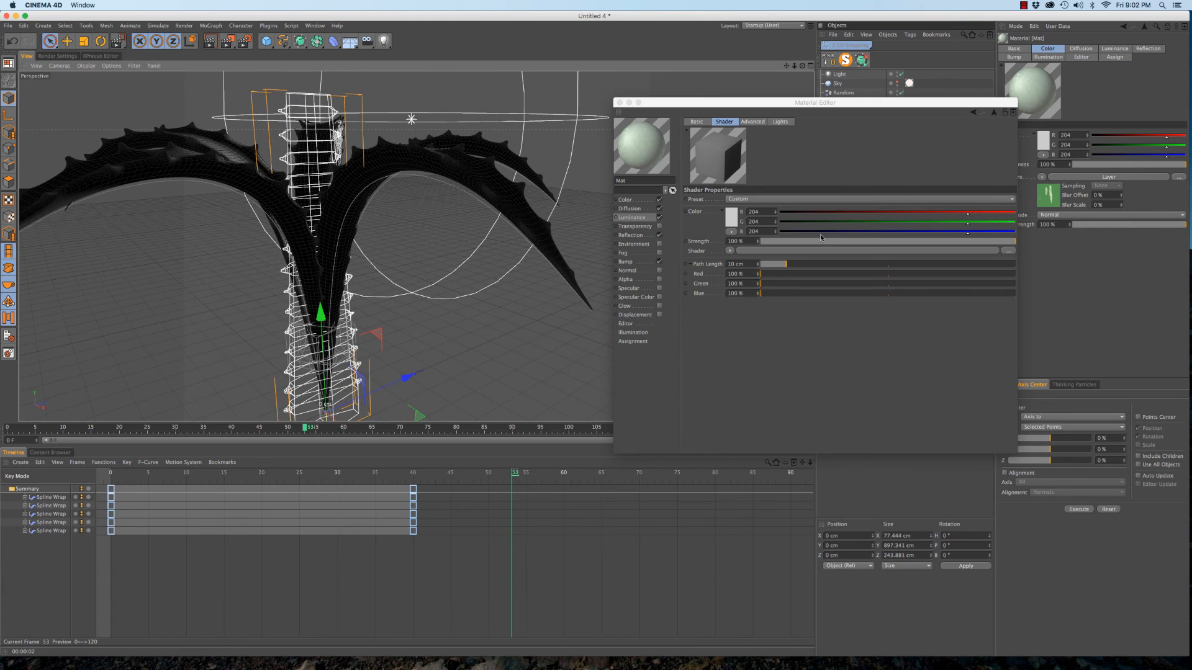
click(753, 263)
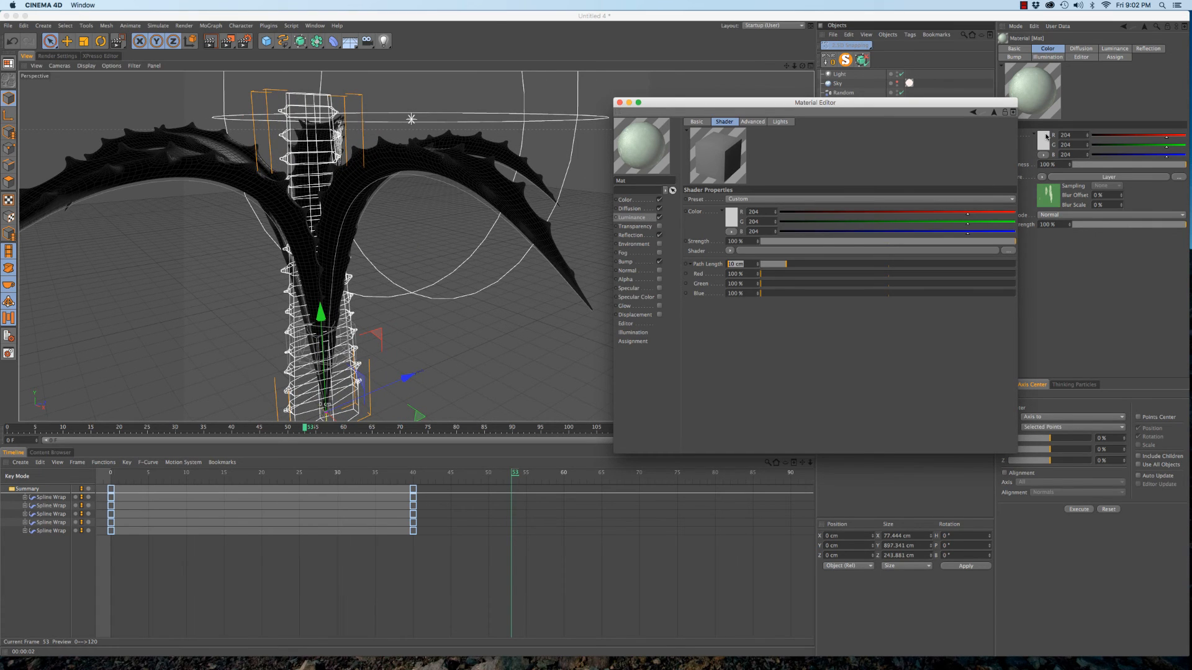
text(2)
key(Return)
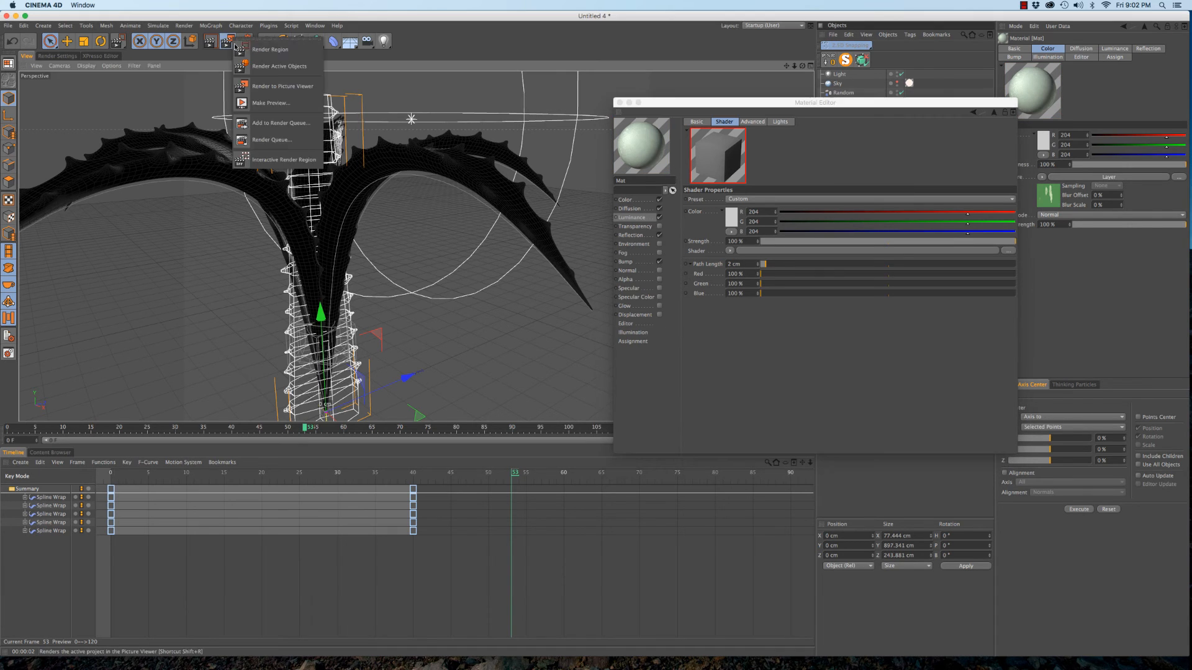
drag(257, 138, 418, 273)
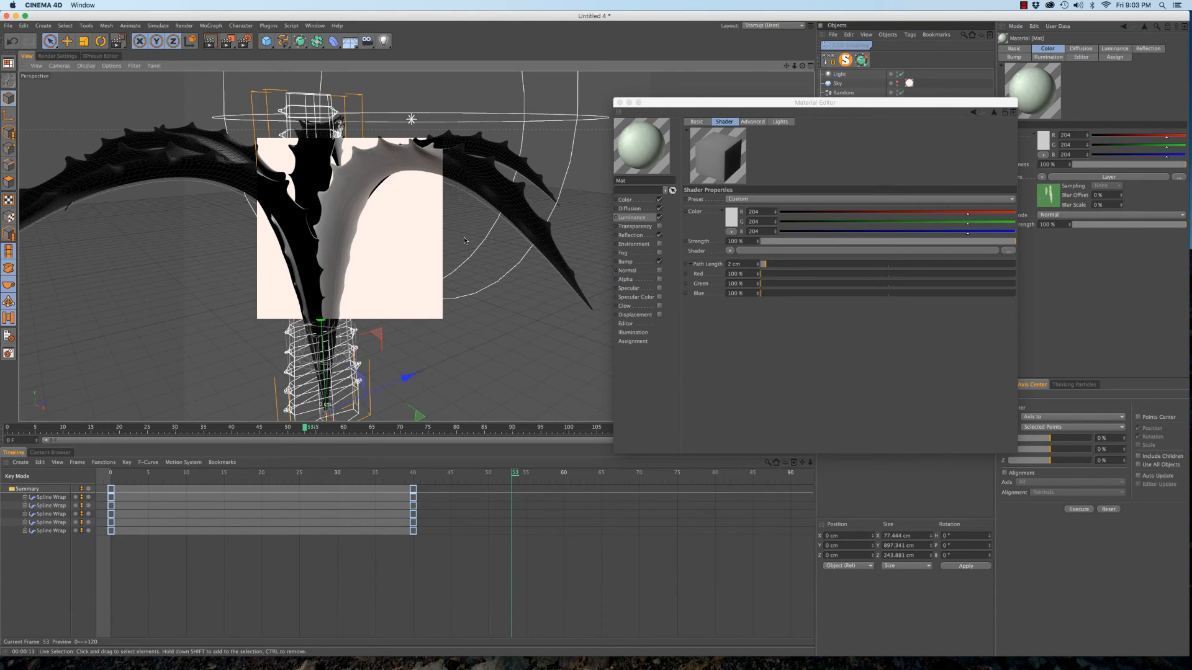
Raise the scattering's Green value to 199% and render regions over the textured leaf from below and from above
alt+drag(450, 235, 595, 298)
alt+drag(445, 222, 394, 108)
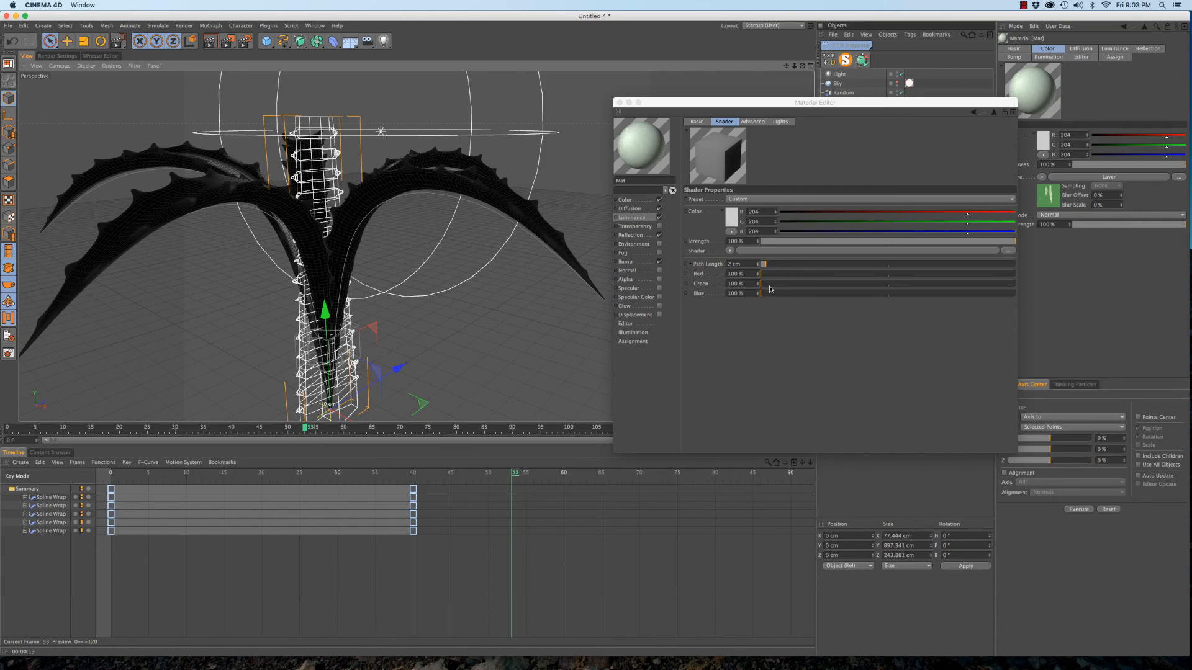
drag(767, 285, 789, 287)
drag(309, 134, 439, 302)
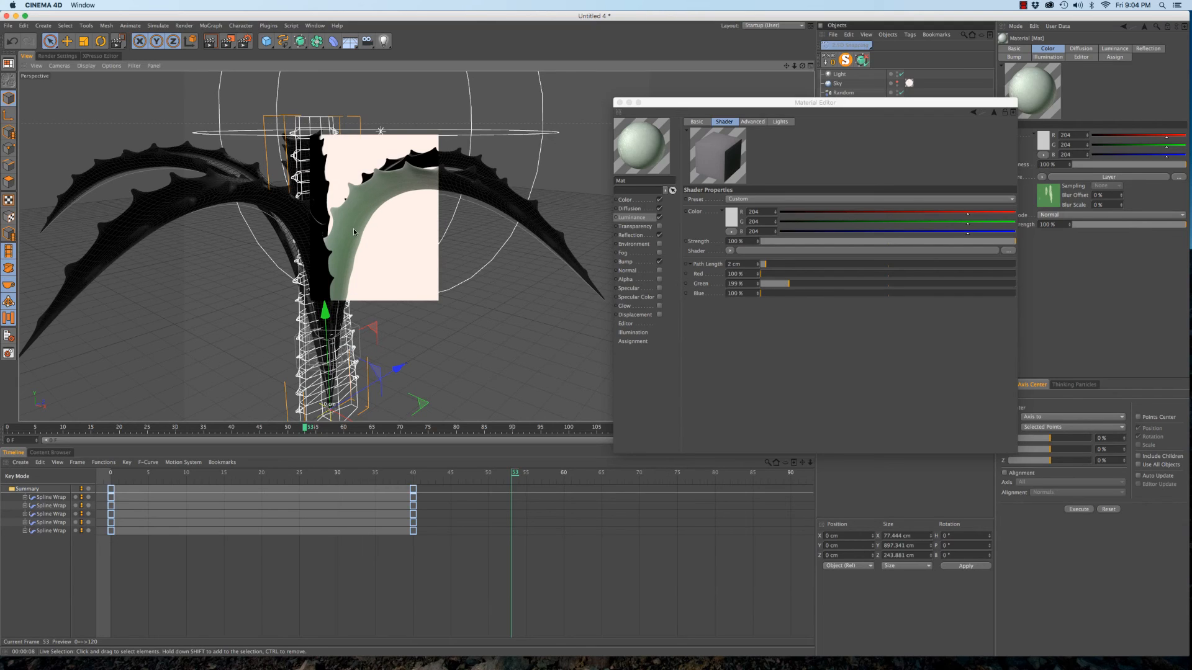
alt+drag(391, 264, 367, 245)
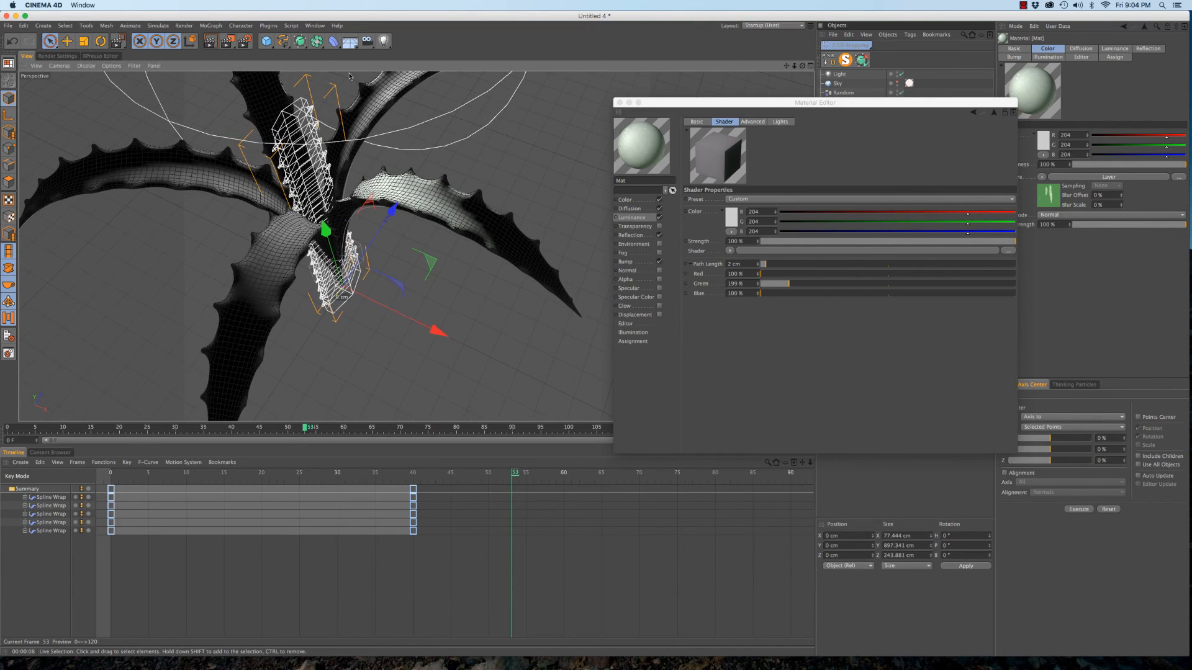
drag(227, 41, 480, 274)
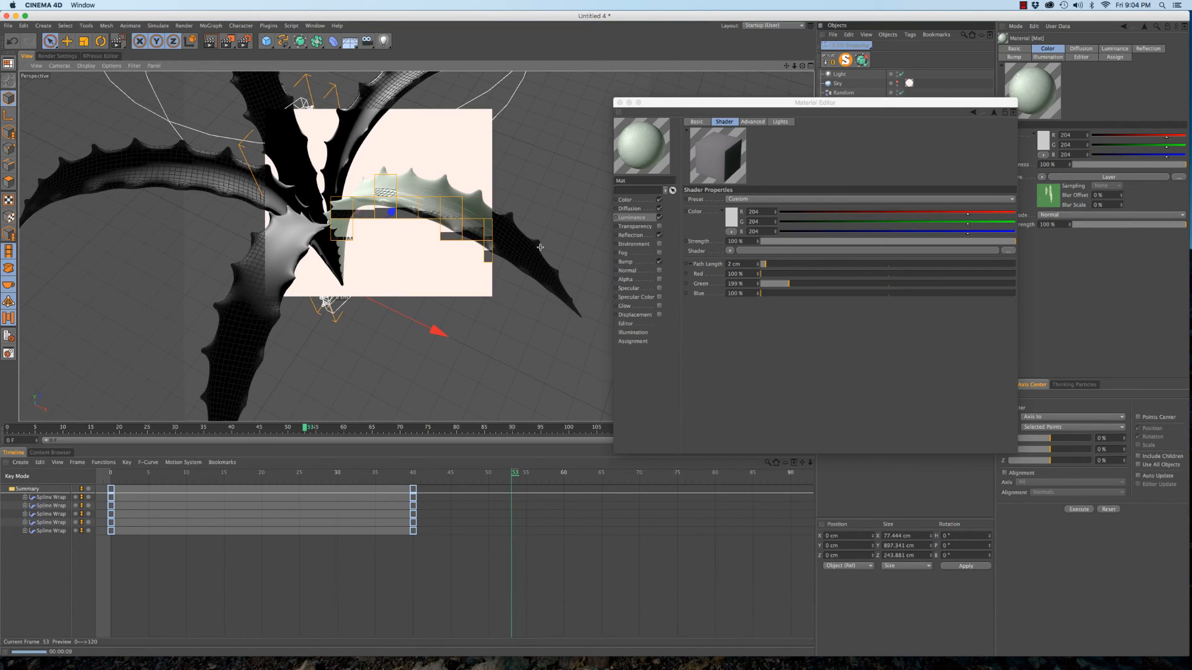
Change the Subsurface Scattering color to a muted green (RGB 85, 148, 89) and render a region over the leaf
click(731, 218)
drag(737, 189, 704, 214)
click(710, 209)
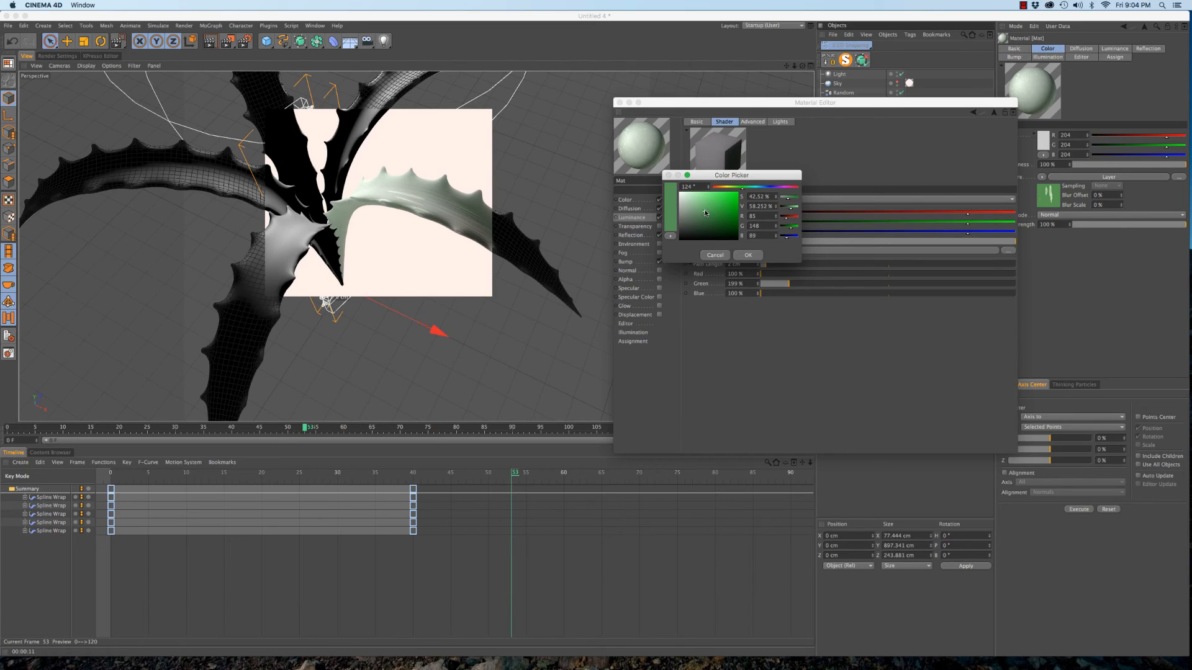
click(748, 255)
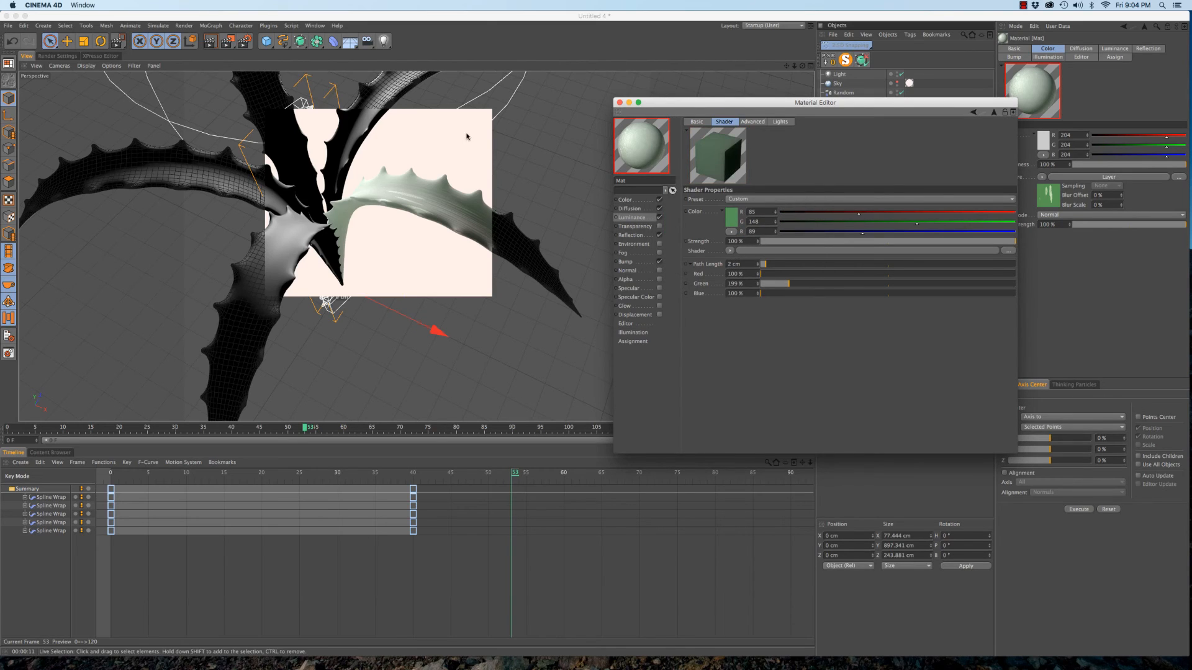
drag(228, 42, 249, 55)
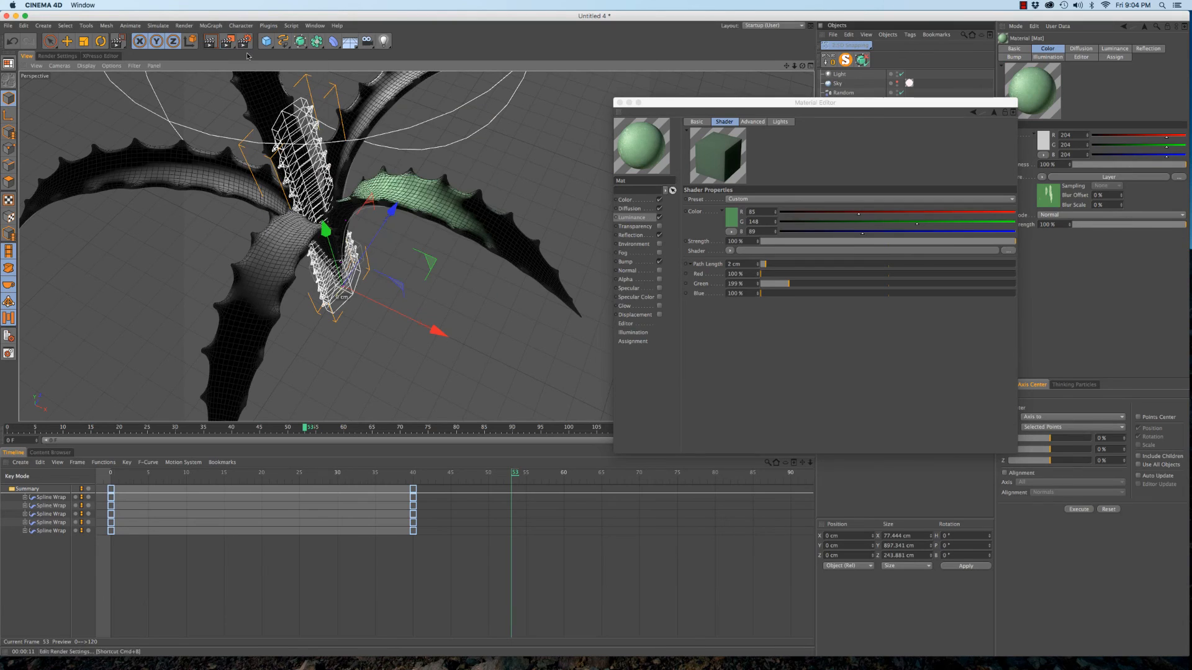
drag(273, 118, 478, 288)
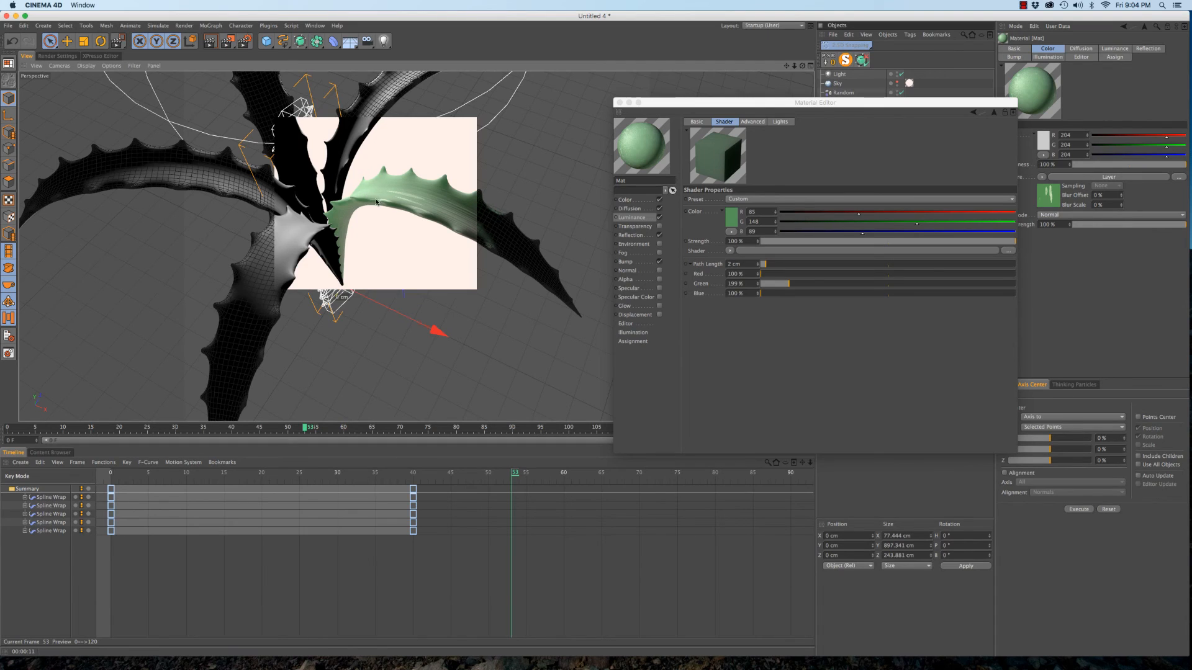
Set the Subsurface Scattering Path Length to 1 cm and render a region over the leaf's underside
alt+drag(380, 207, 345, 127)
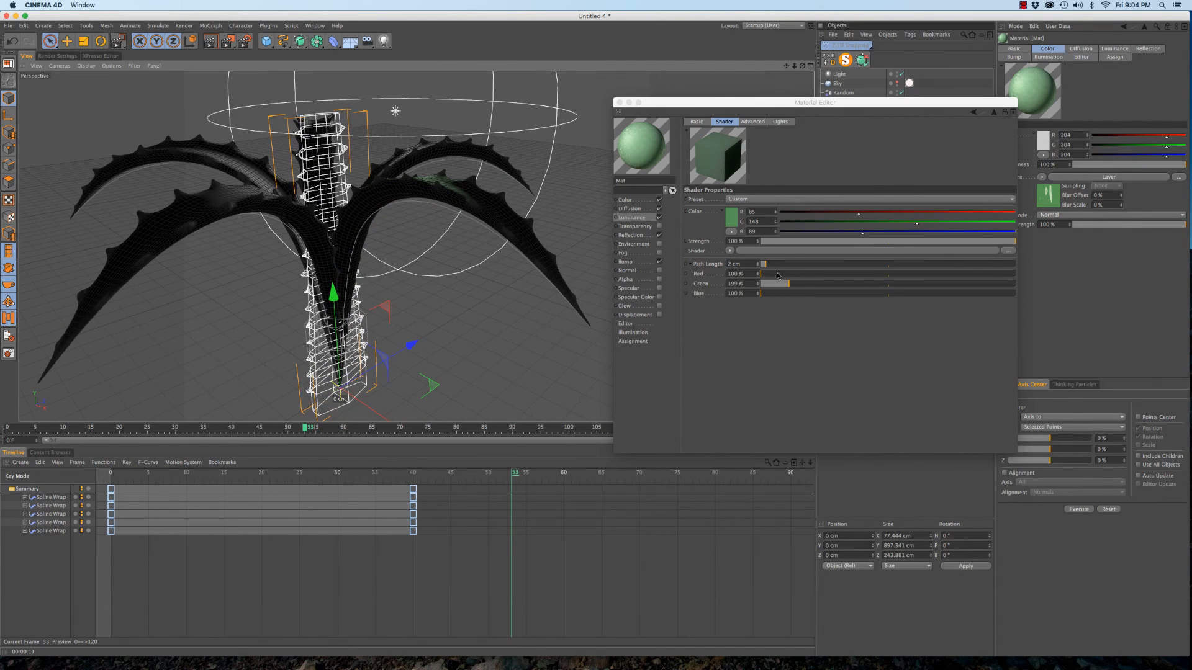
click(734, 264)
text(1)
key(Return)
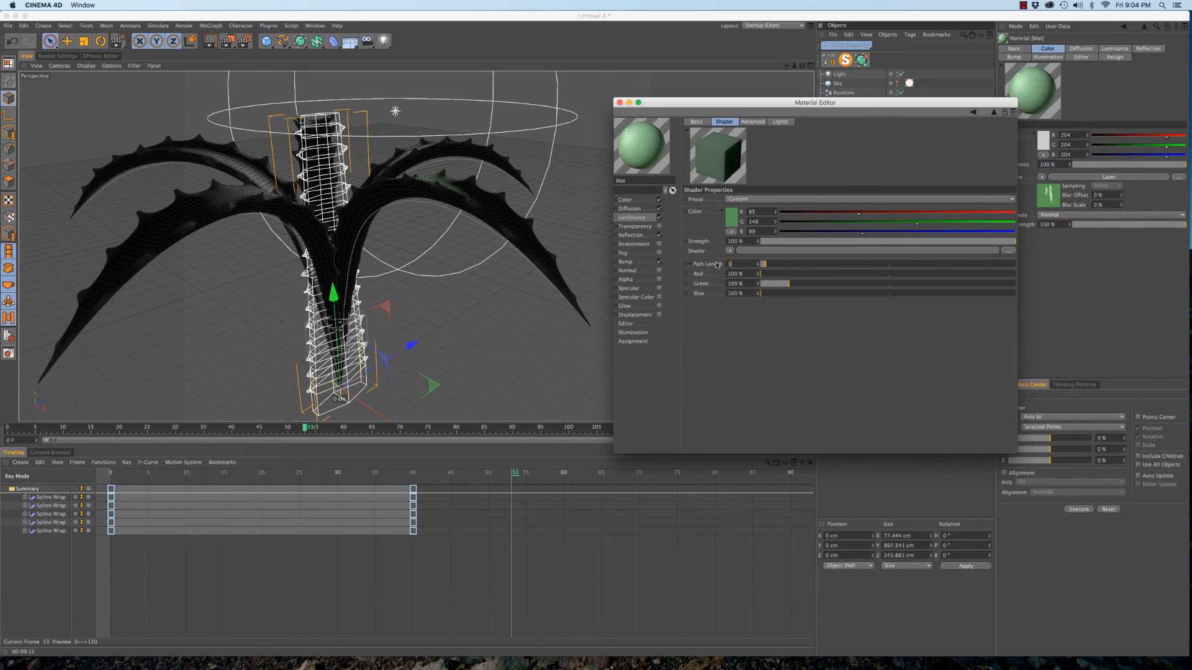
drag(228, 43, 249, 50)
drag(323, 155, 489, 308)
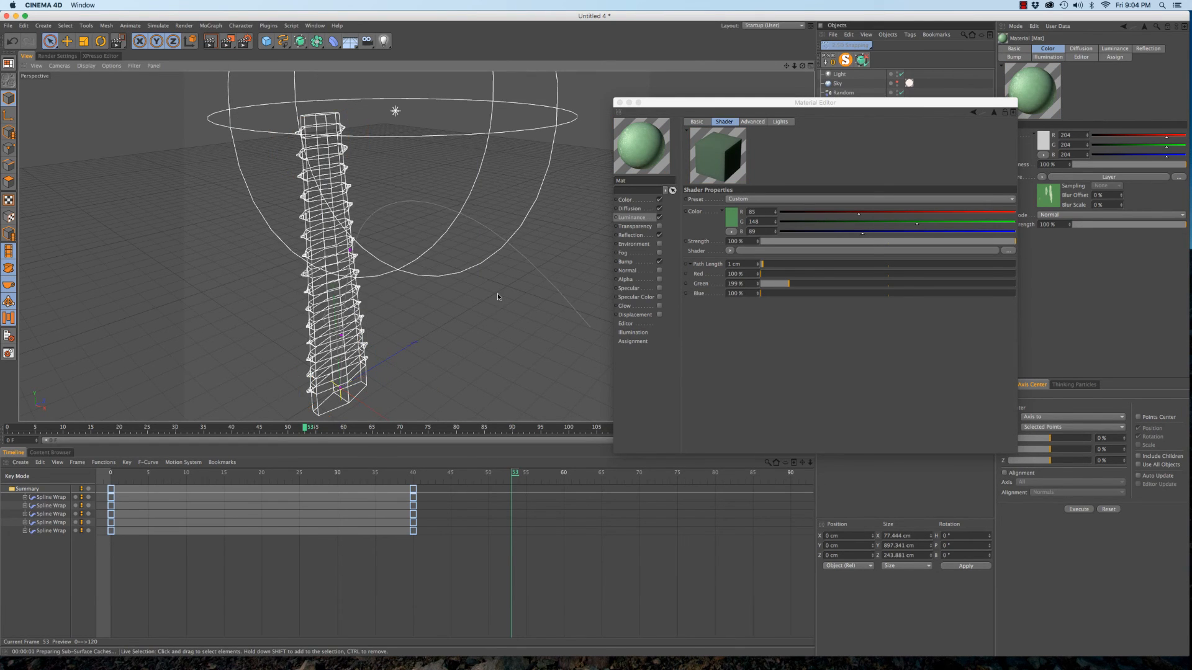
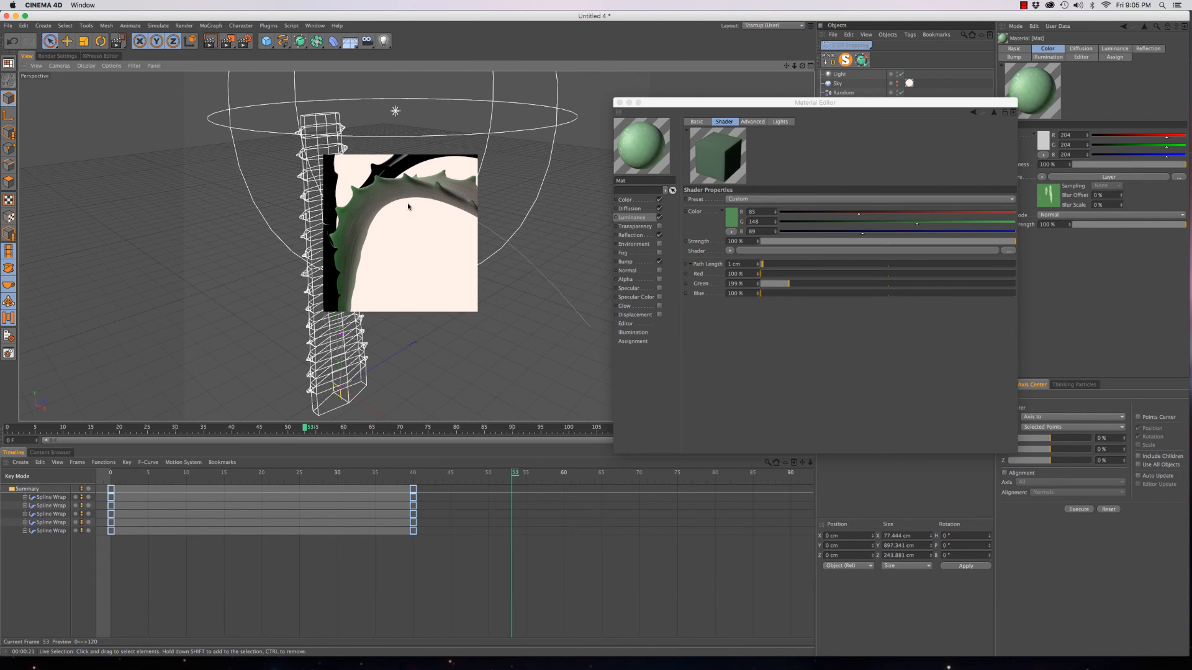
Close the material editor, expand the remaining leaf nulls and apply the green material Mat to the other four Aloe objects
scroll(397, 192, down, 7)
alt+drag(398, 191, 408, 201)
alt+middle_drag(407, 201, 451, 248)
alt+right_drag(452, 249, 494, 242)
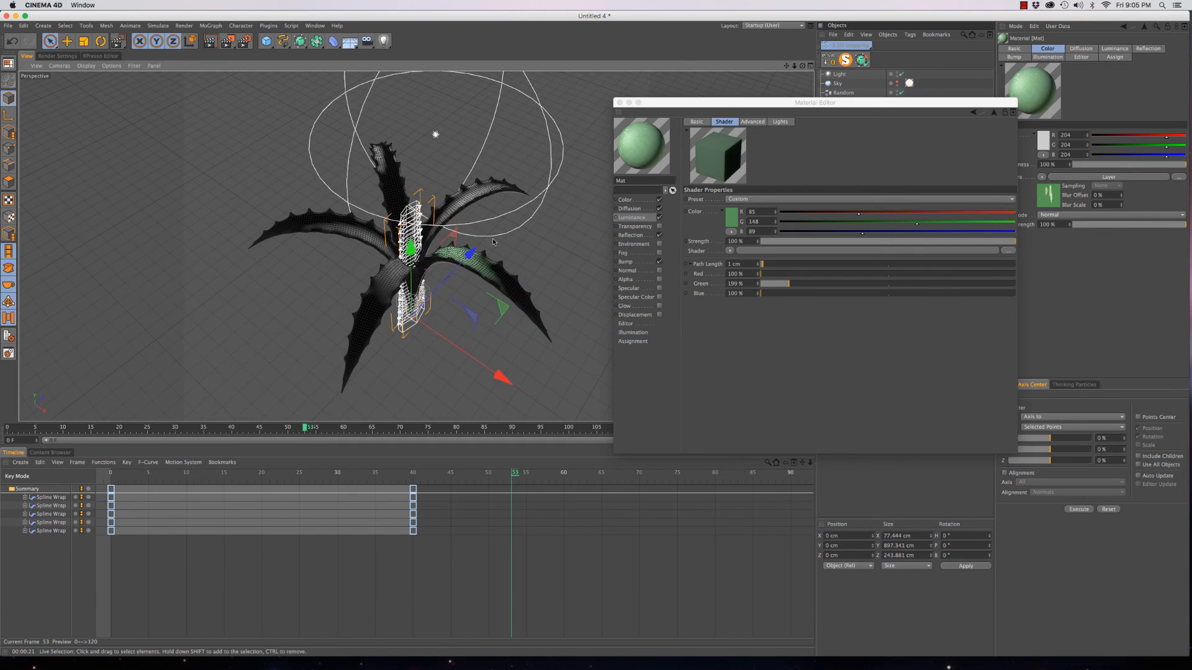
click(620, 102)
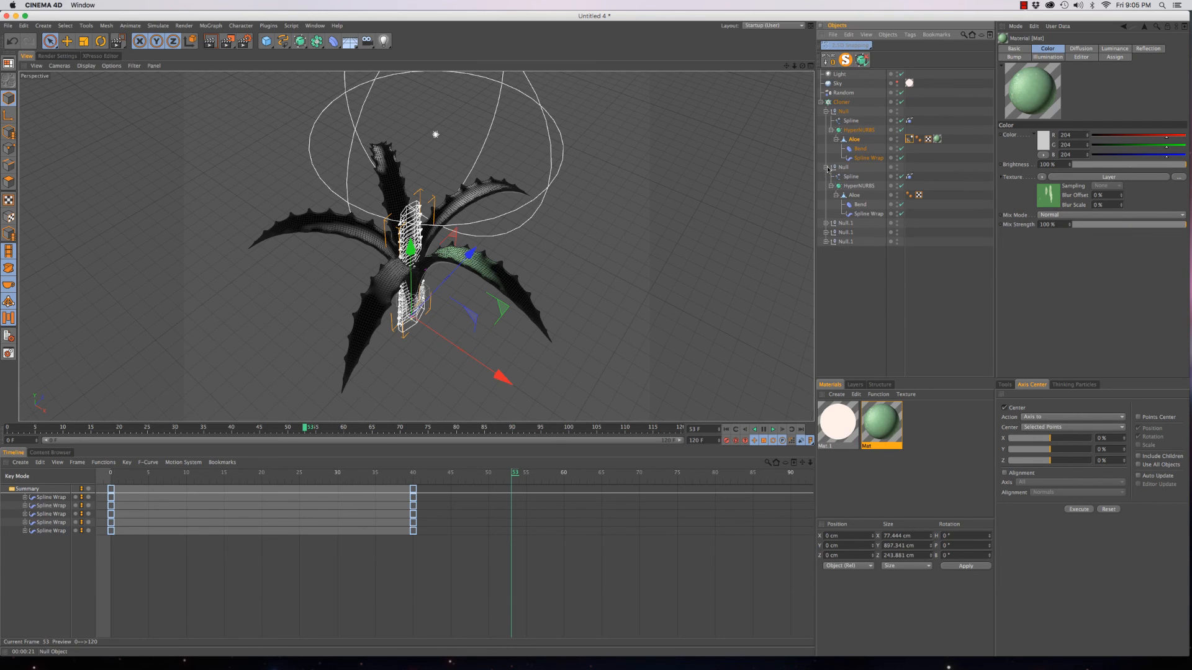
click(825, 223)
click(825, 279)
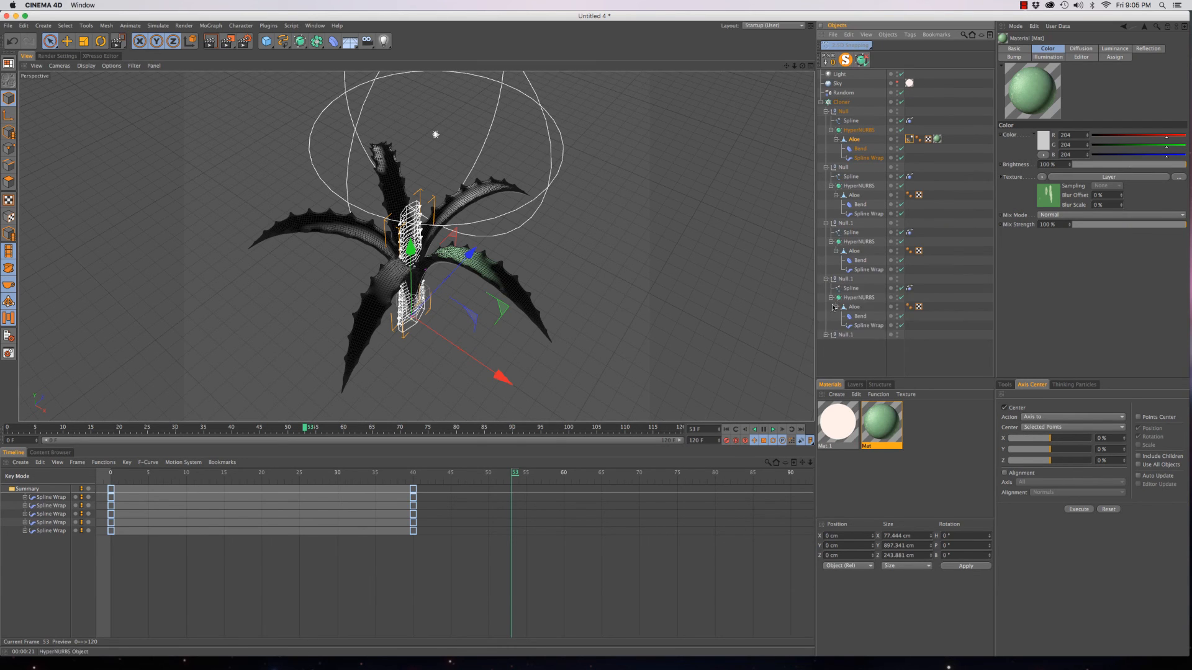
click(825, 335)
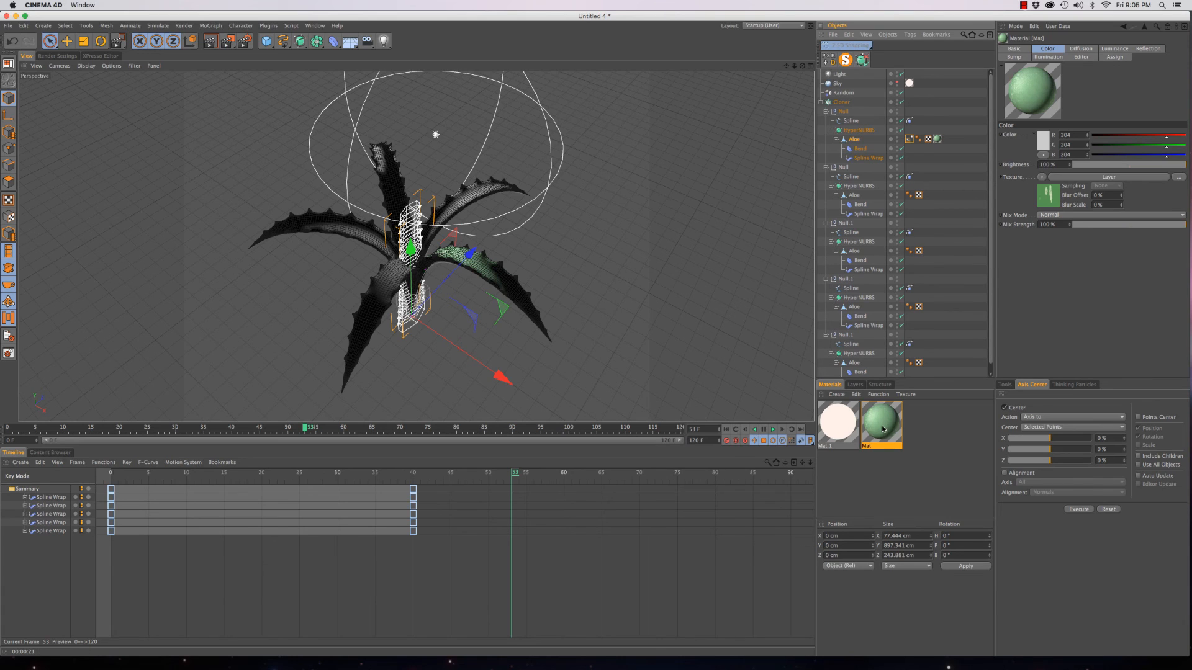
drag(885, 426, 860, 192)
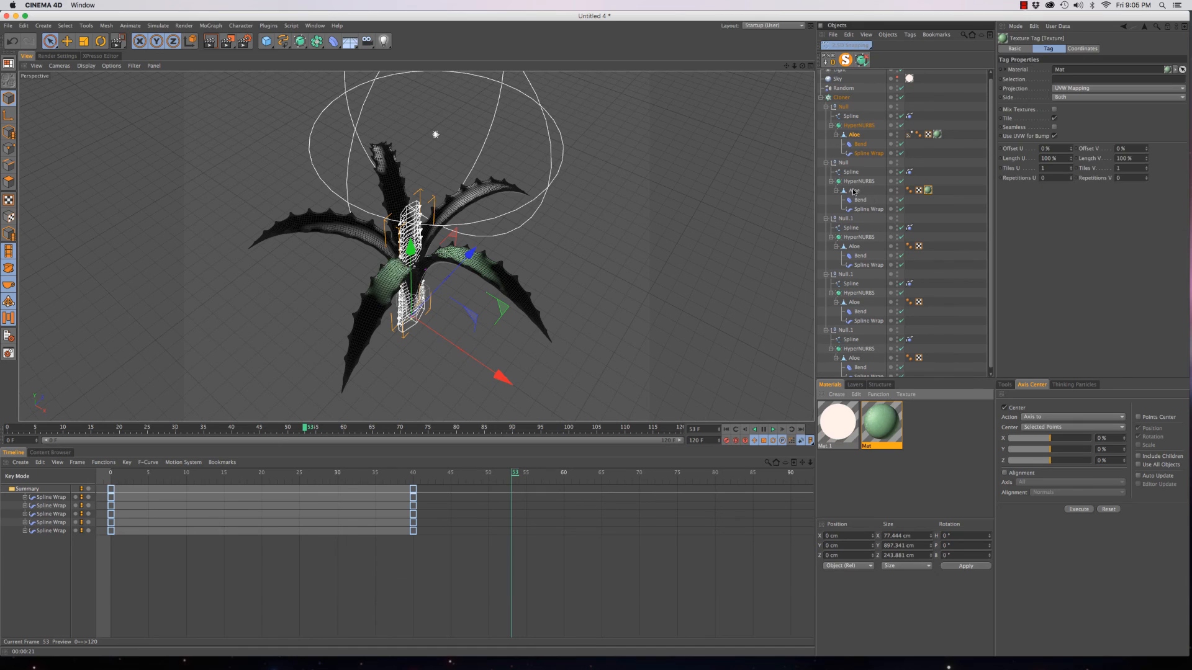
drag(878, 433, 854, 302)
drag(873, 408, 861, 359)
Copy the first Aloe's Stick Texture tag to the other four Aloe objects, deleting the duplicate texture tag on the second one
ctrl+drag(909, 134, 858, 191)
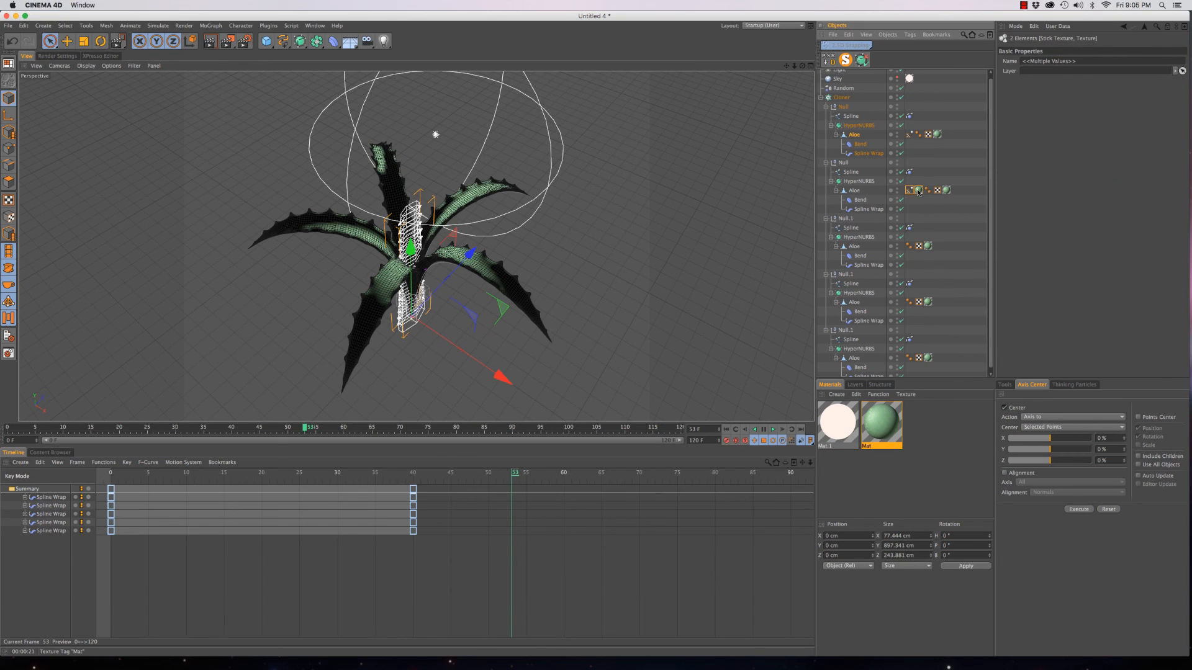
click(918, 191)
key(Delete)
click(909, 191)
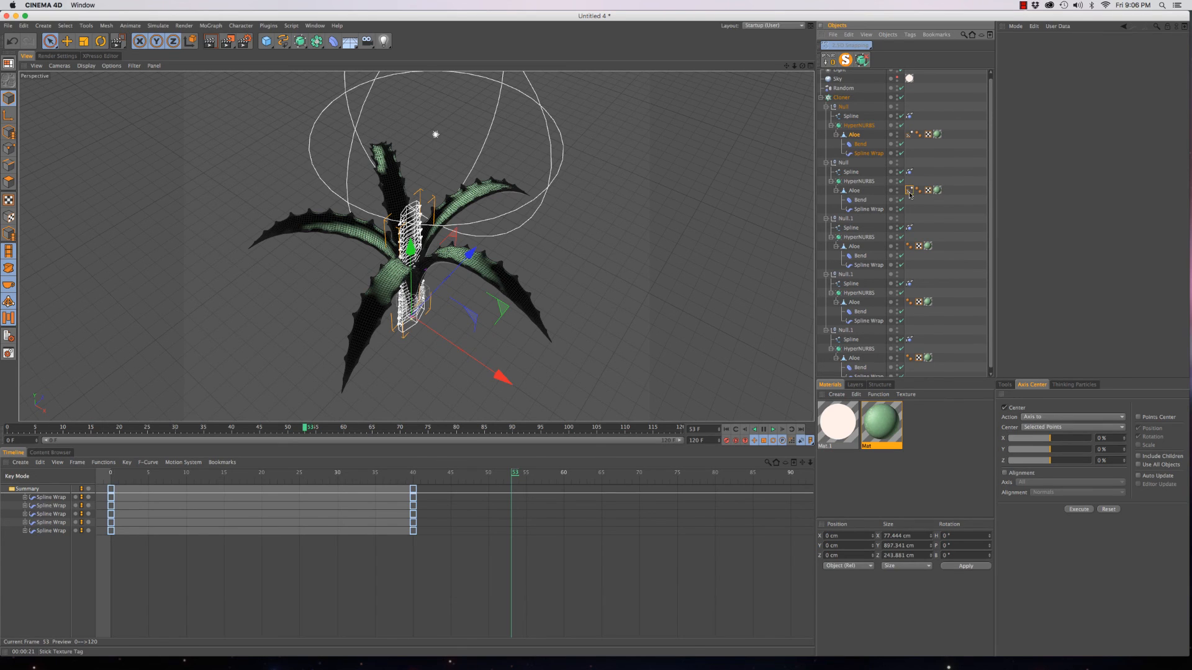
ctrl+drag(909, 191, 906, 358)
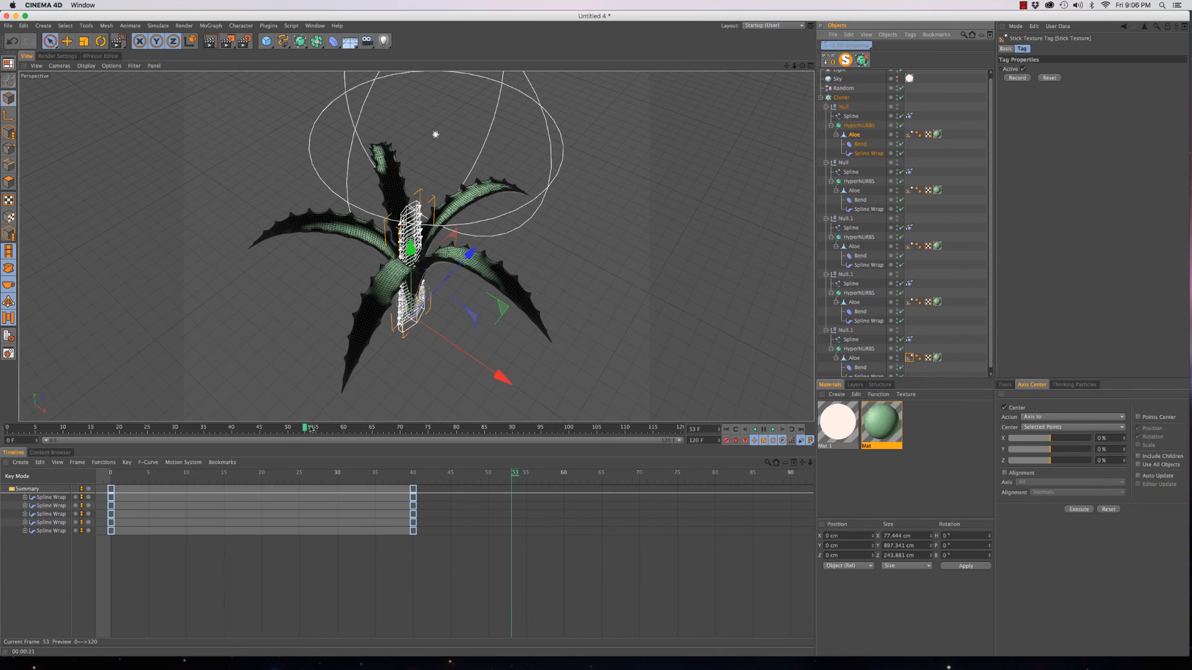
Play the animation from frame 0 and stop it at frame 85
drag(305, 432, 2, 420)
key(F8)
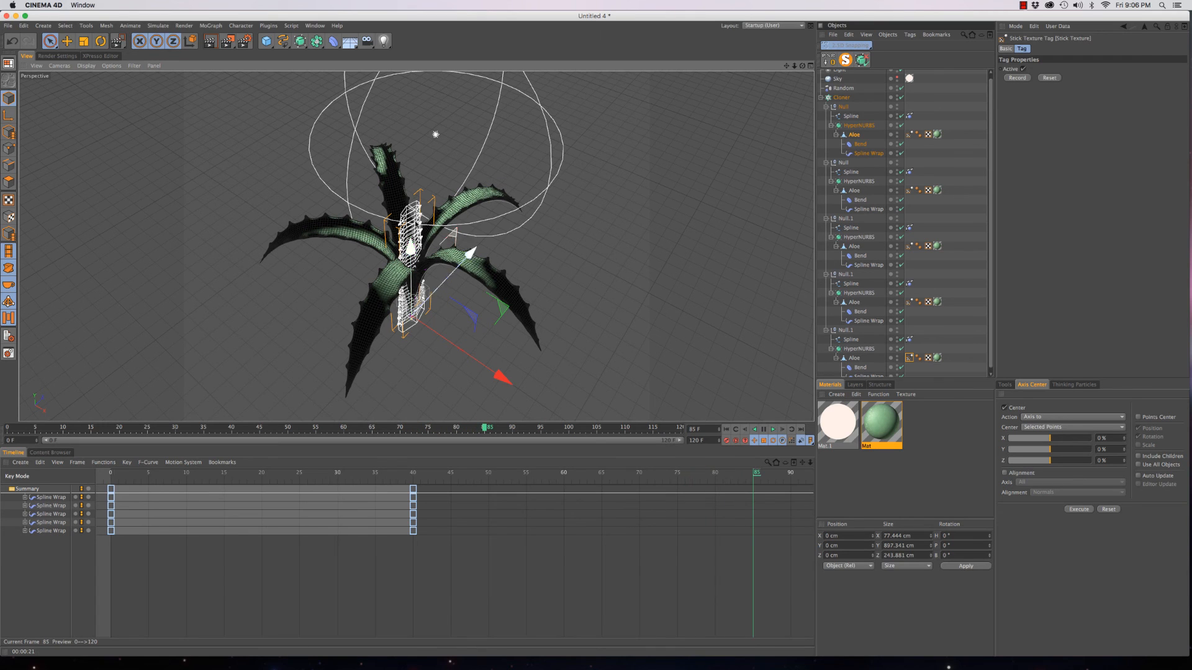
scroll(411, 256, up, 4)
alt+drag(409, 245, 412, 159)
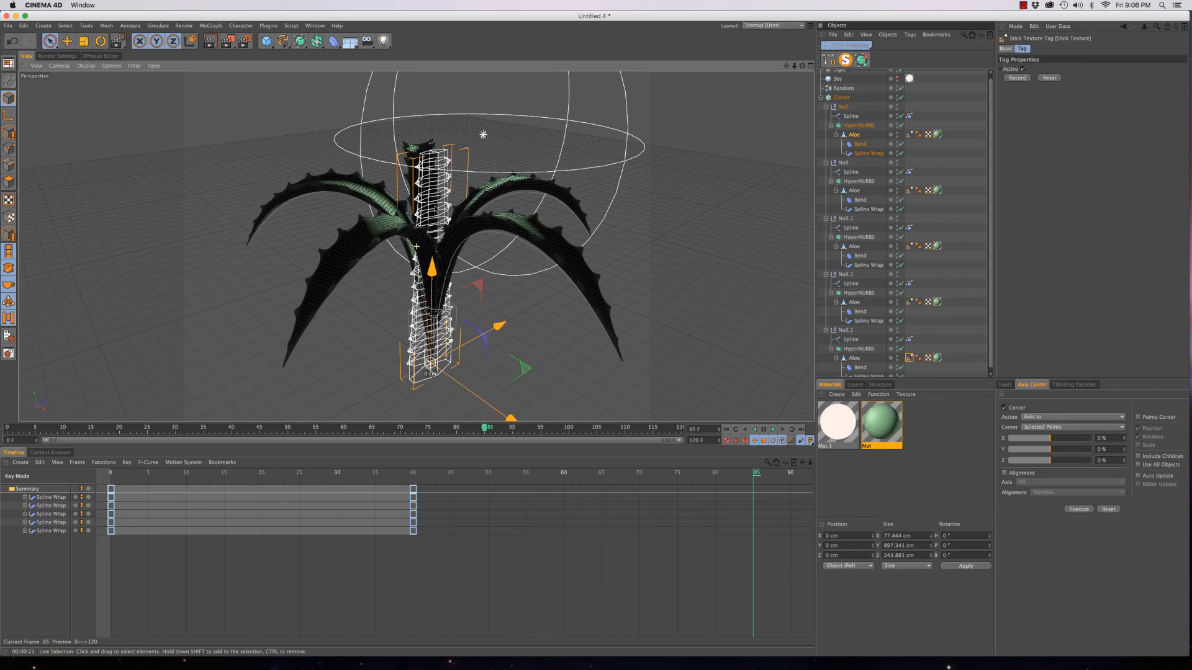
Check the Save options in the render settings and render the current frame to the Picture Viewer
click(244, 41)
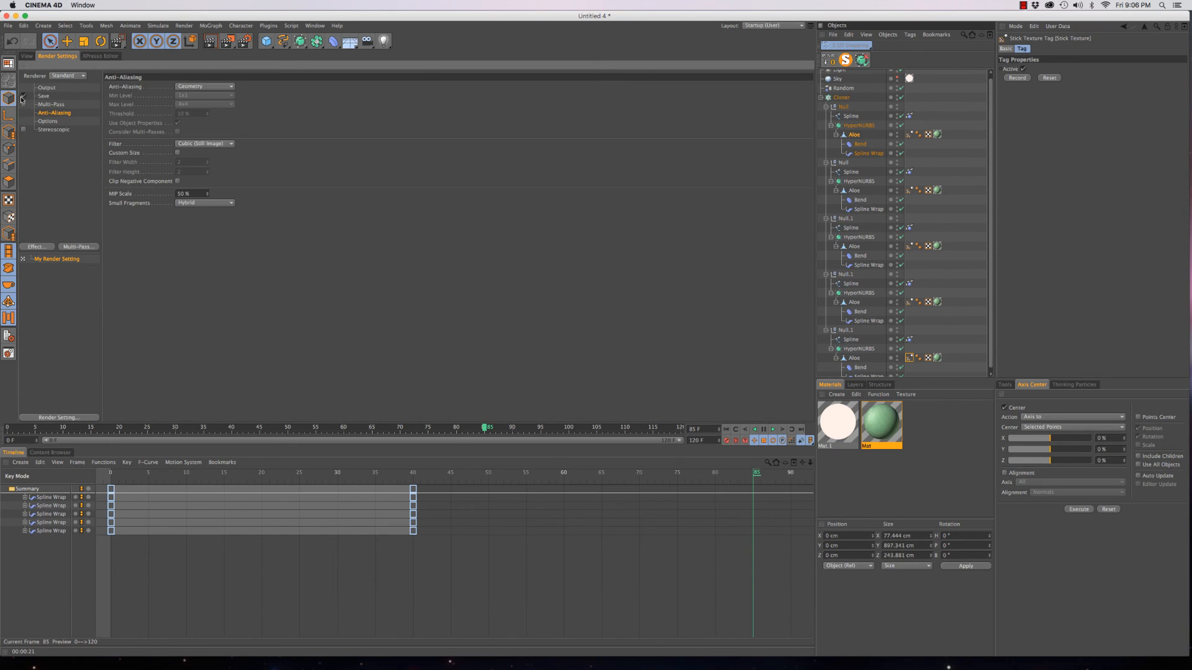
click(43, 97)
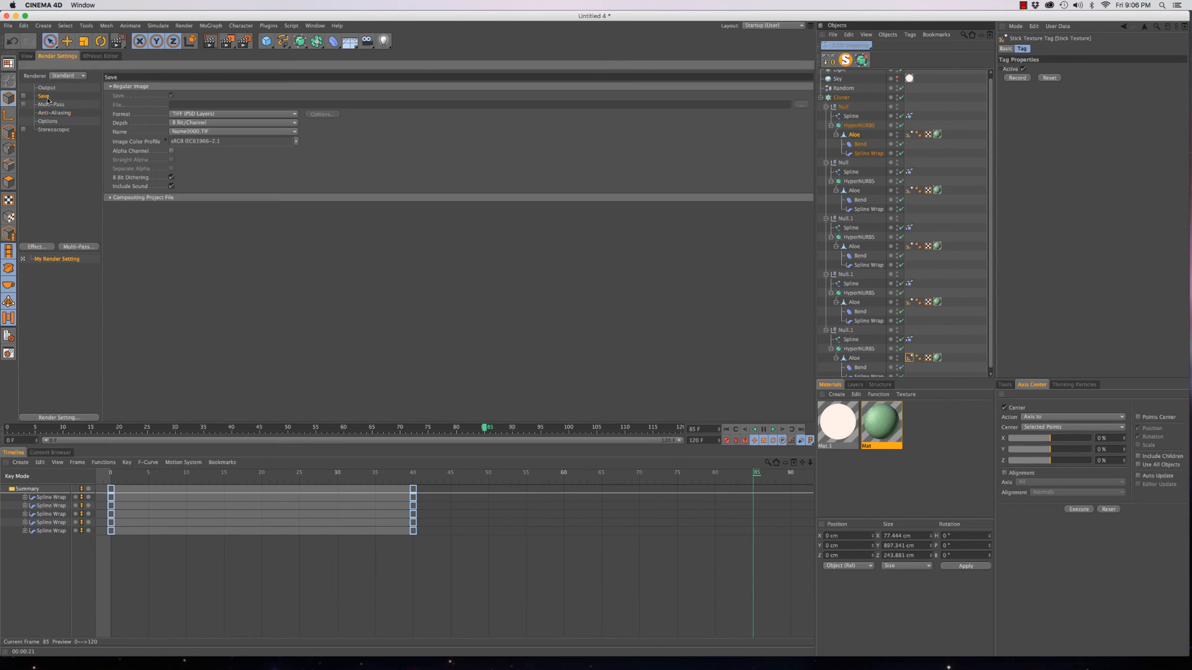
click(27, 56)
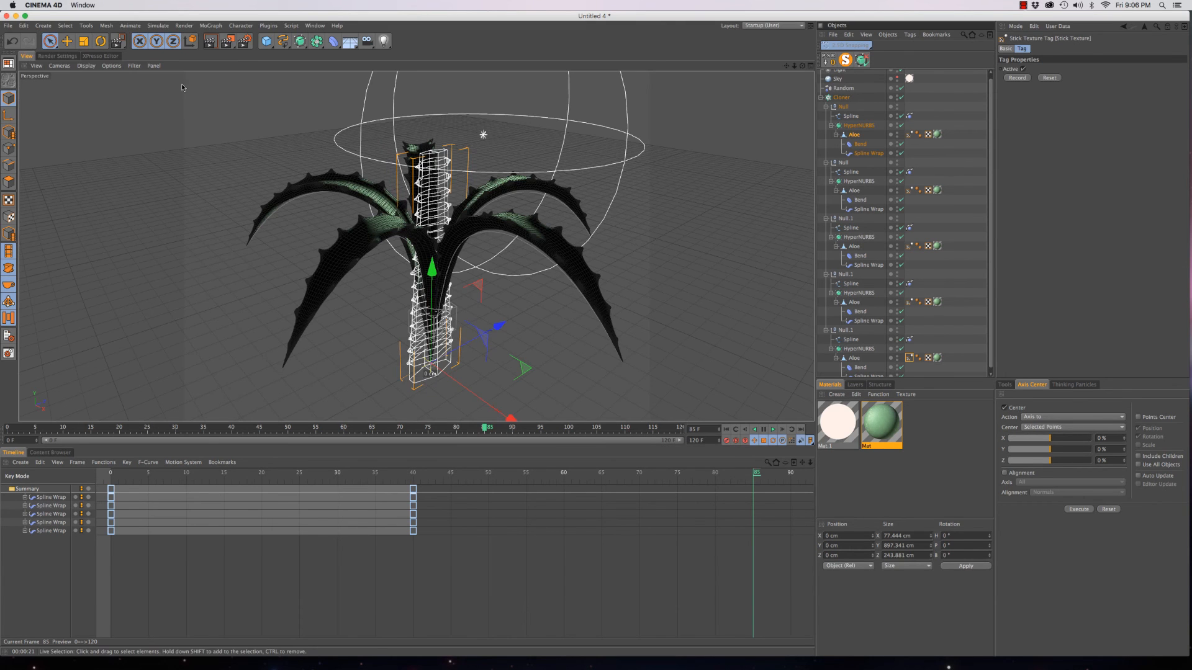
click(227, 42)
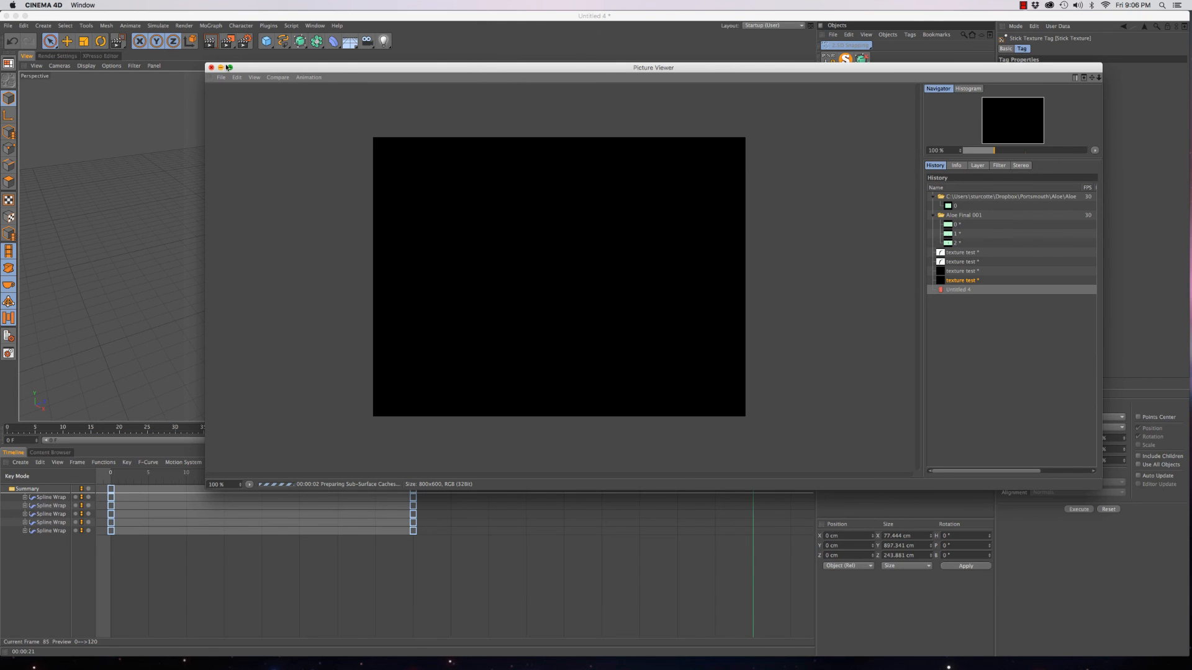
Shrink the Picture Viewer window and place it over the viewport, clear of the object and material lists
drag(294, 69, 173, 431)
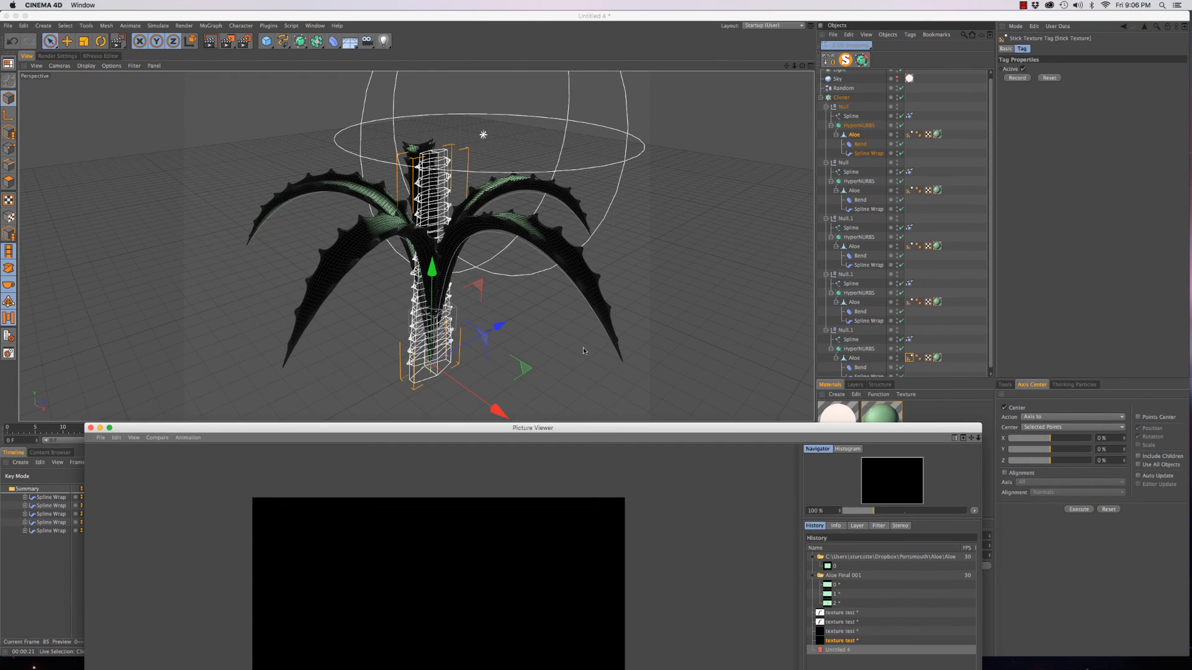
drag(723, 434, 671, 40)
drag(908, 456, 624, 421)
drag(378, 22, 414, 66)
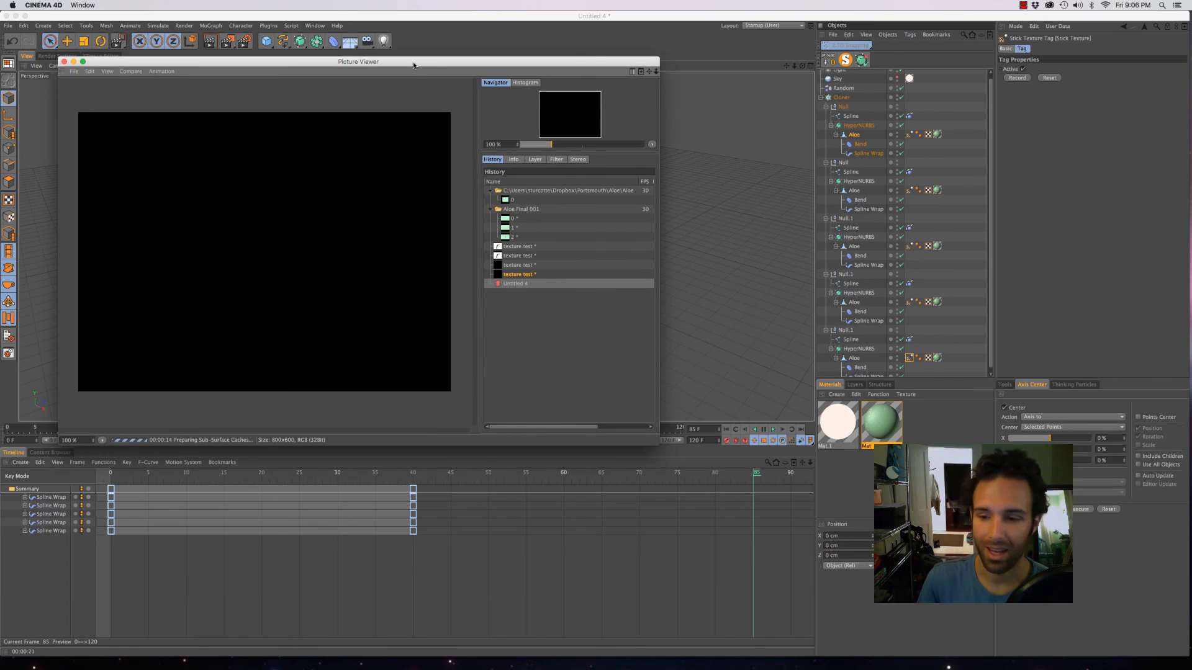
Review the Subsurface Scattering shader and advanced settings of Mat's luminance channel, keeping the ongoing render in view
click(920, 438)
double_click(892, 433)
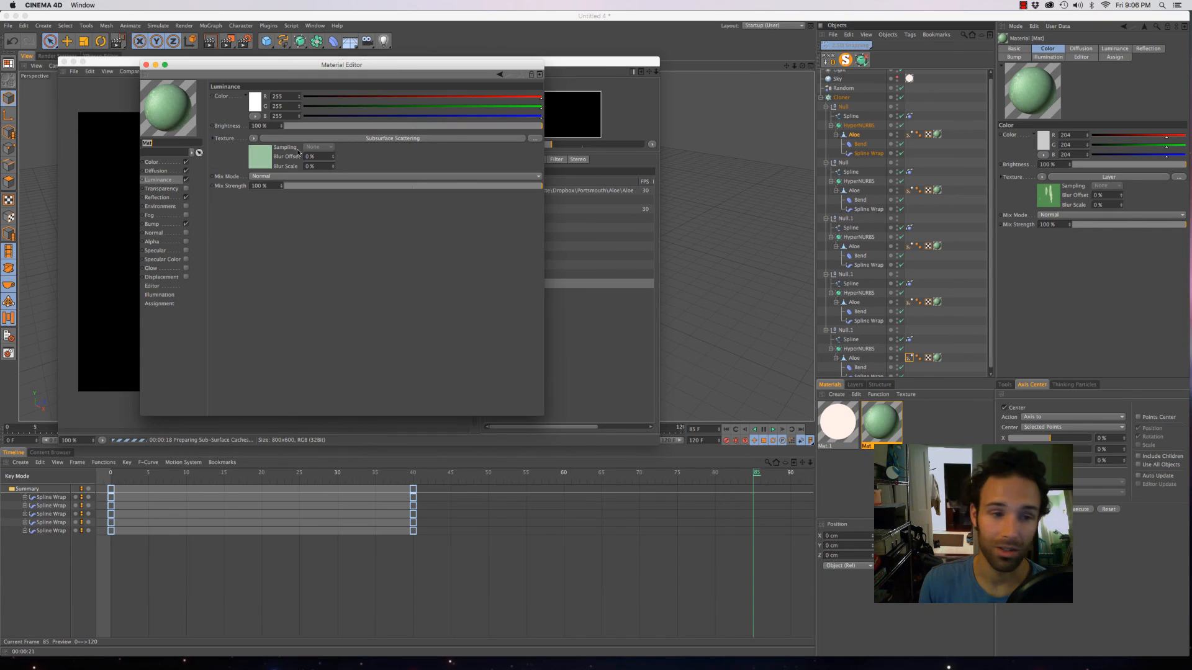
click(264, 160)
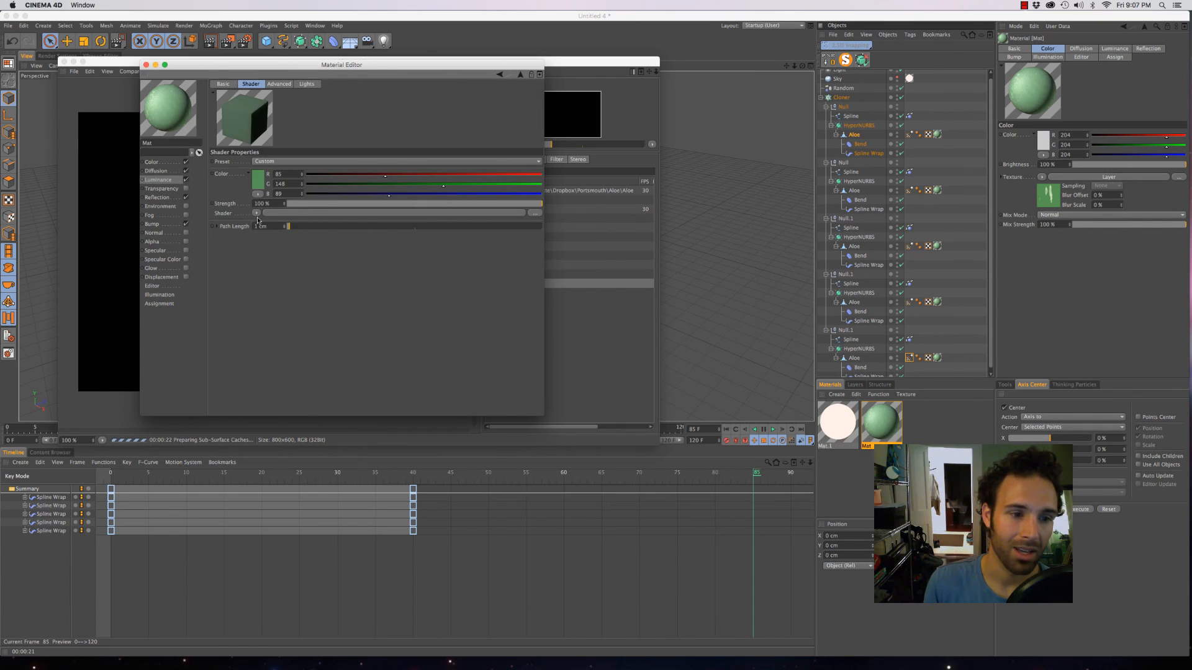
click(278, 84)
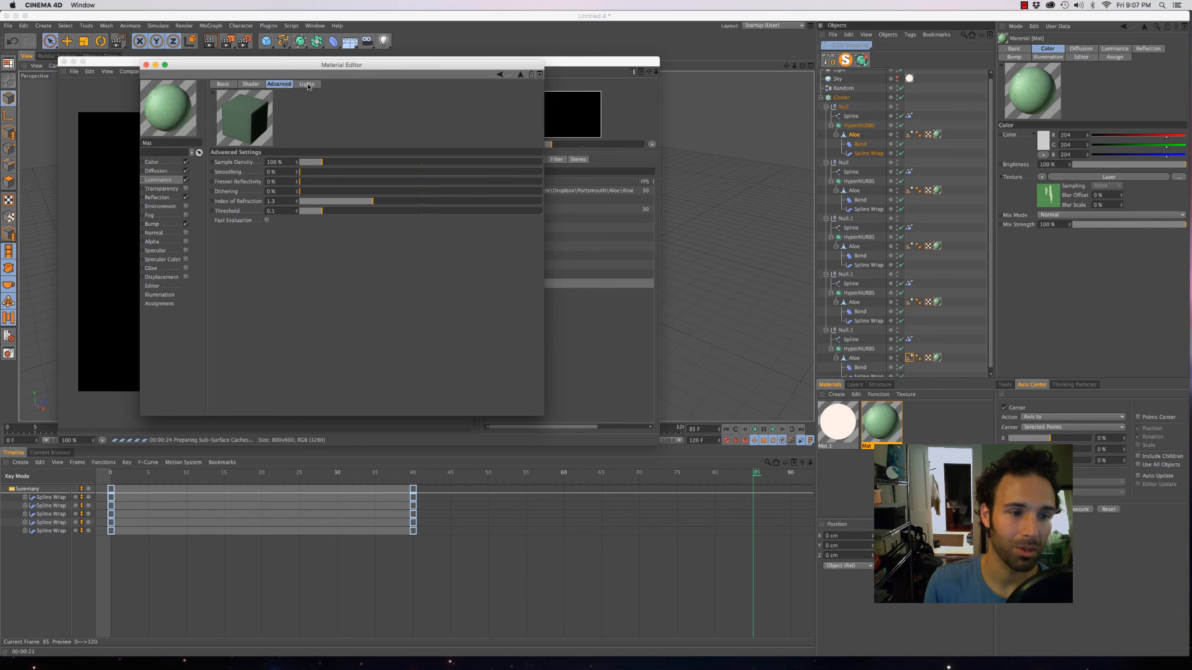
click(252, 85)
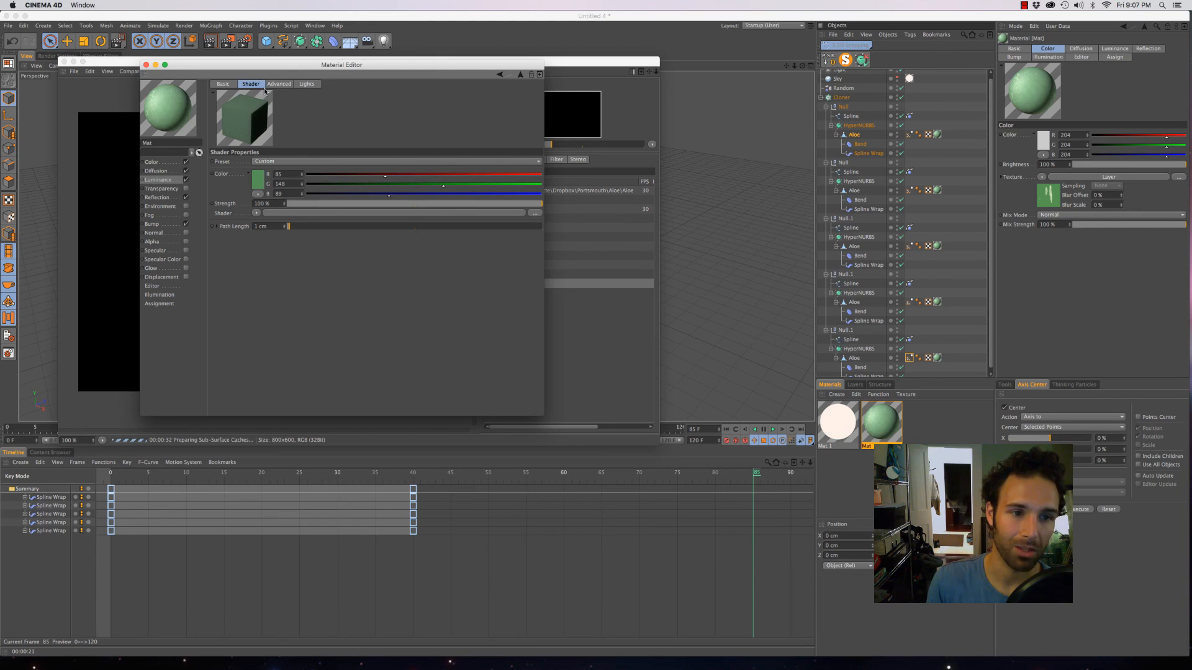
drag(296, 65, 450, 67)
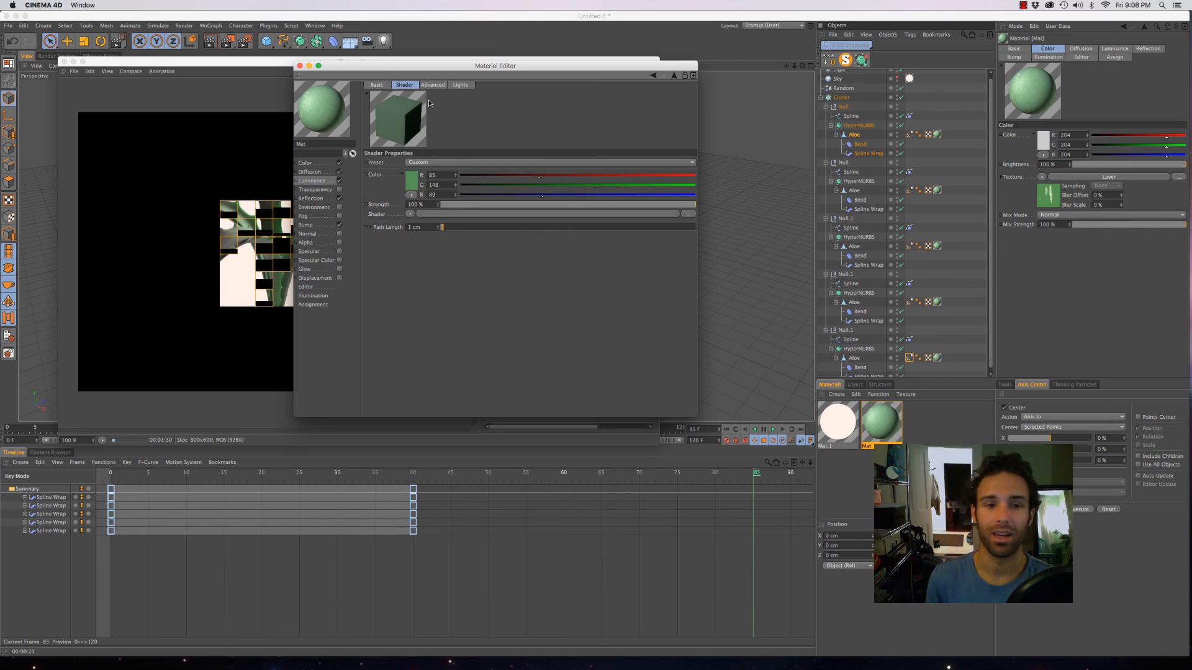
drag(409, 68, 728, 87)
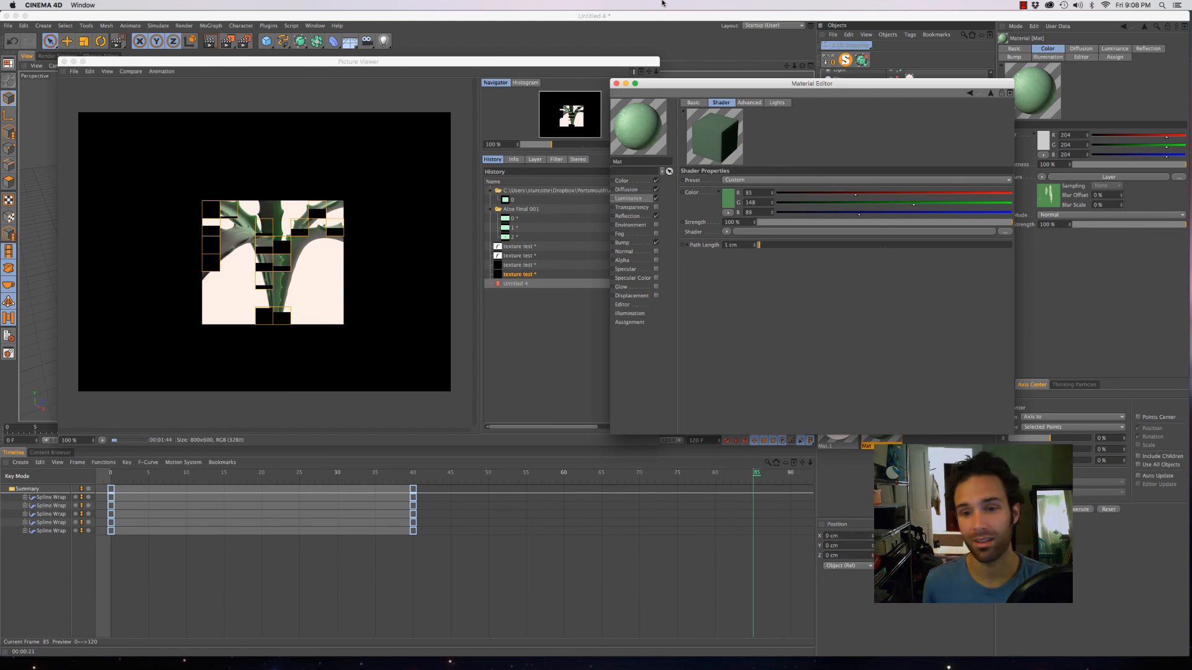
drag(671, 88, 692, 64)
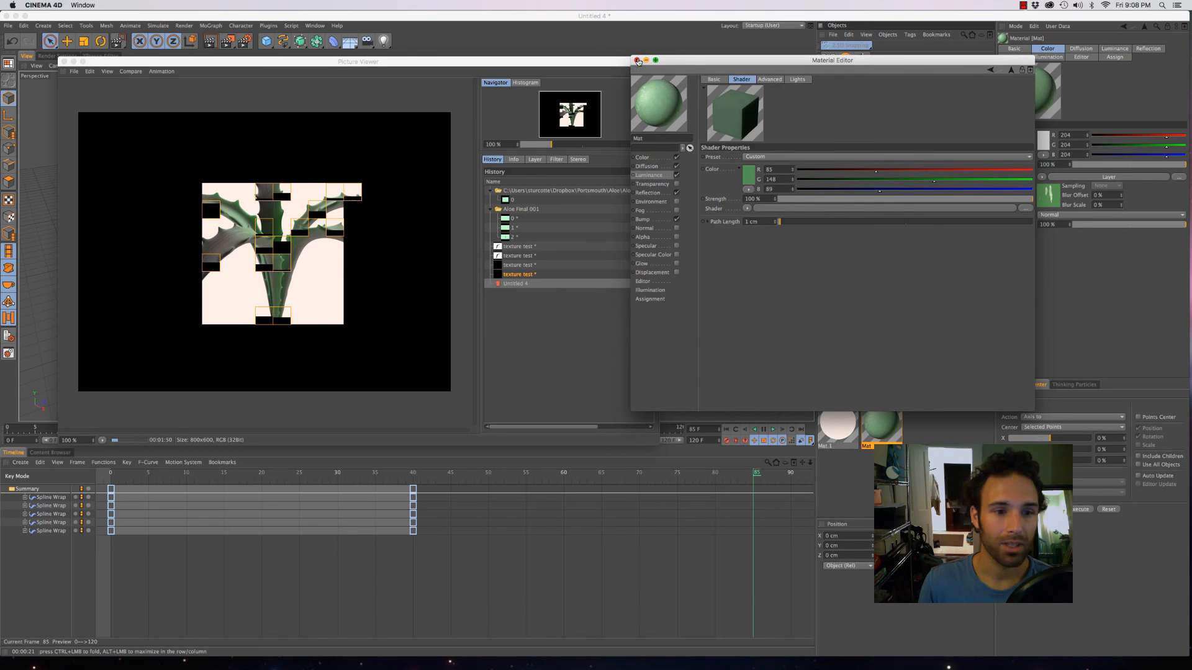
Close the material editor, examine the finished plant render and close the Picture Viewer
click(637, 61)
drag(632, 59, 864, 36)
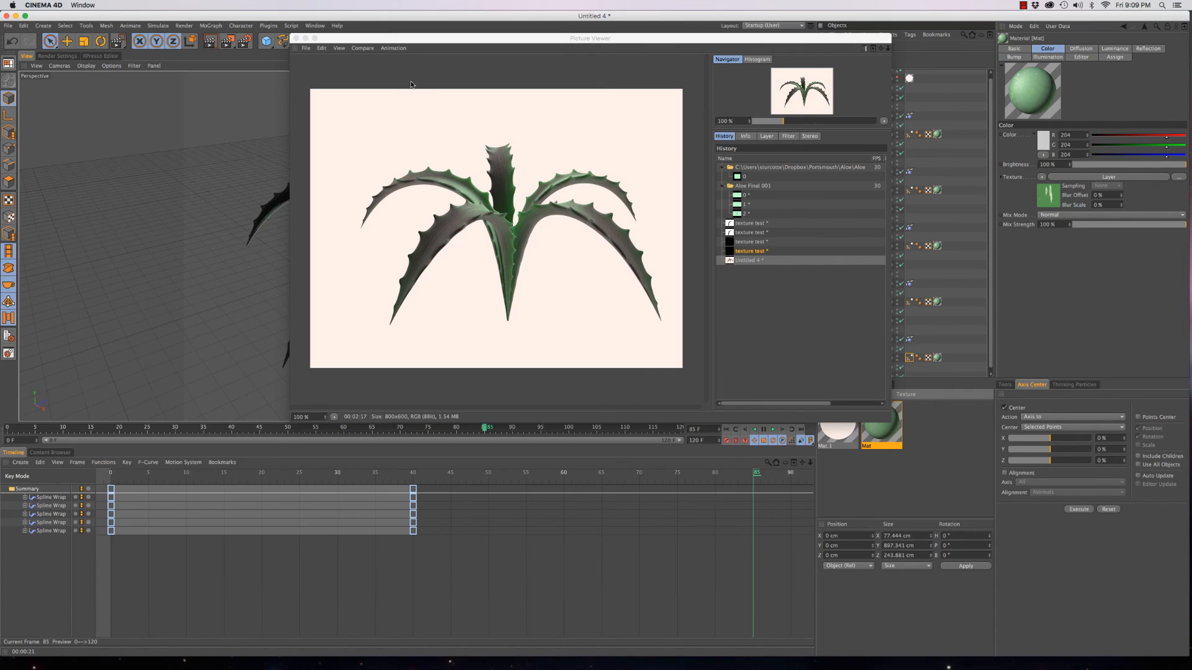
click(296, 38)
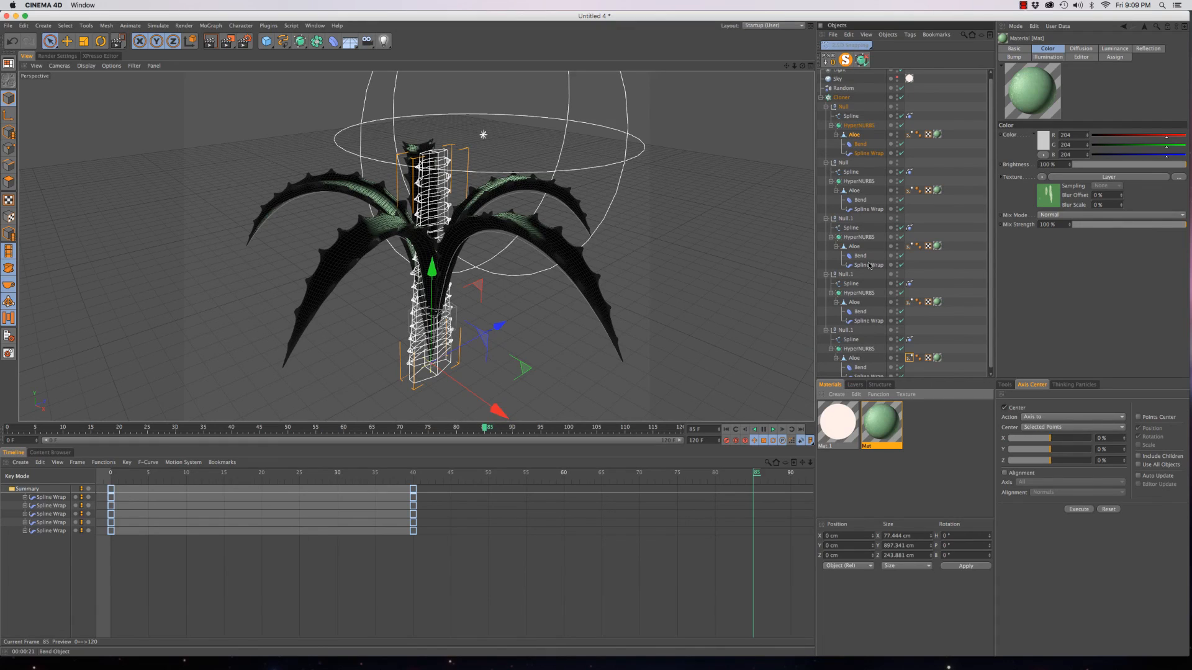
In Mat's color channel, replace the Layer shader's Noise layer with a Color shader, deleting any stray new material
double_click(919, 478)
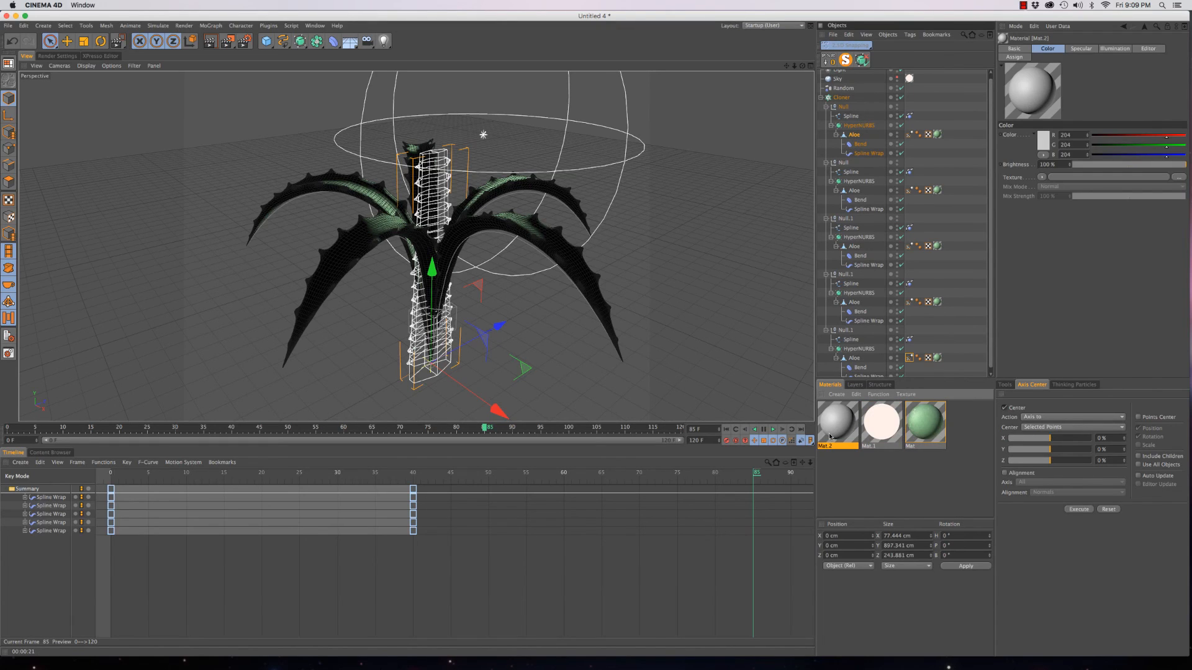
key(Delete)
double_click(874, 424)
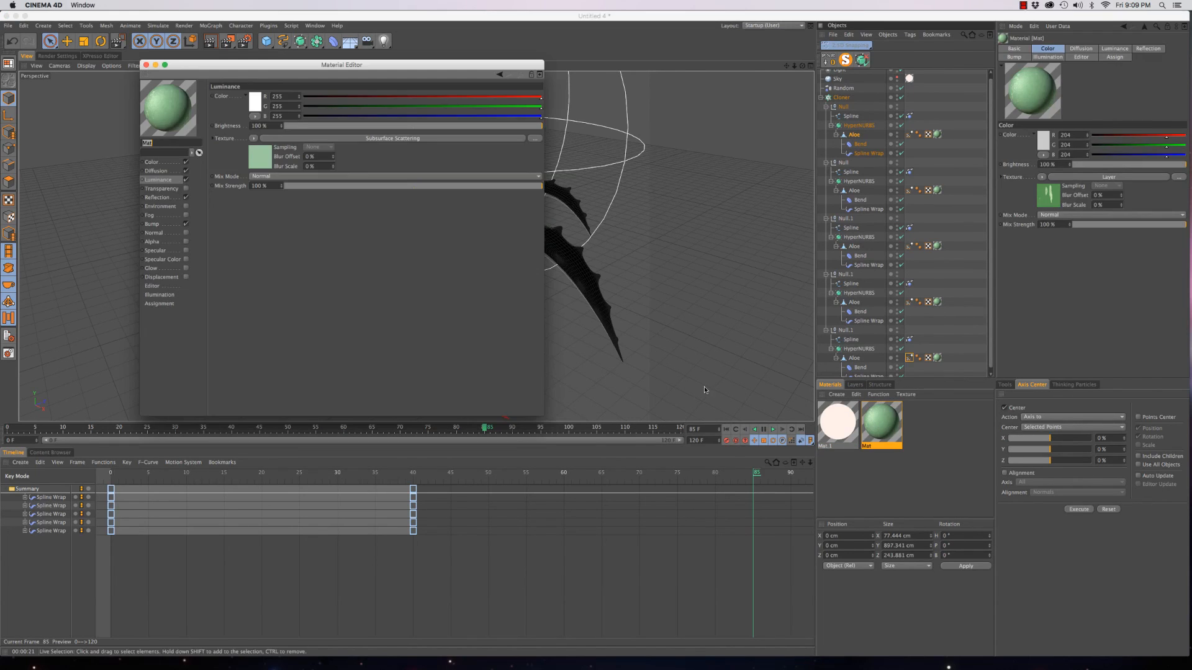
click(152, 162)
click(263, 157)
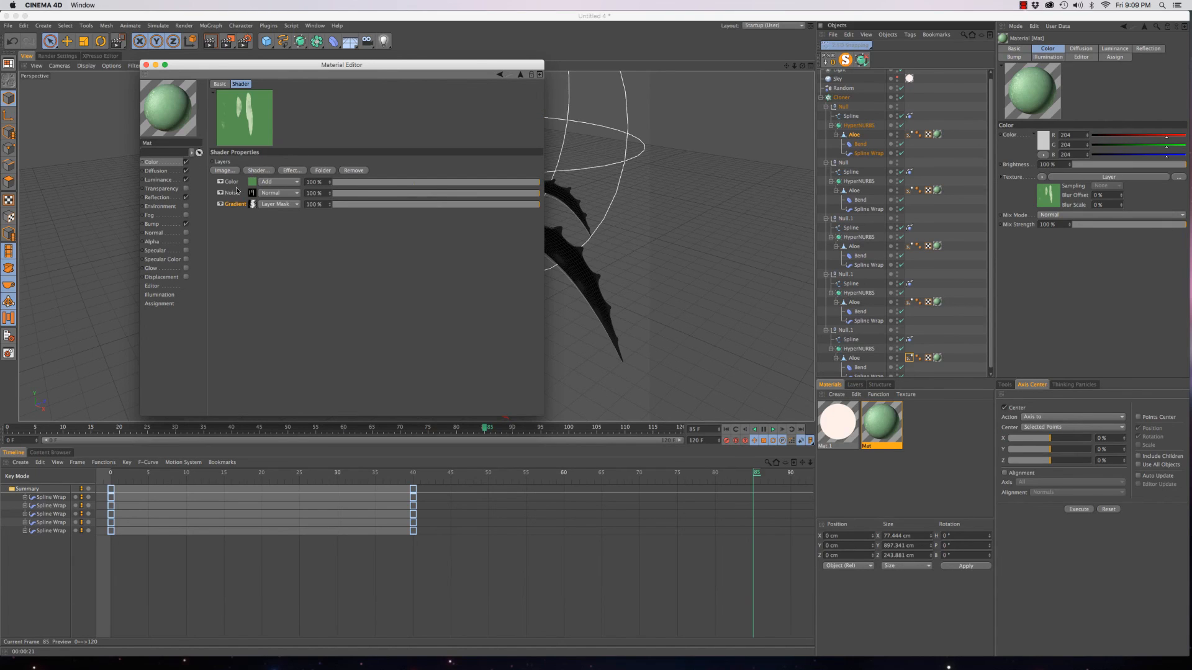
right_click(233, 194)
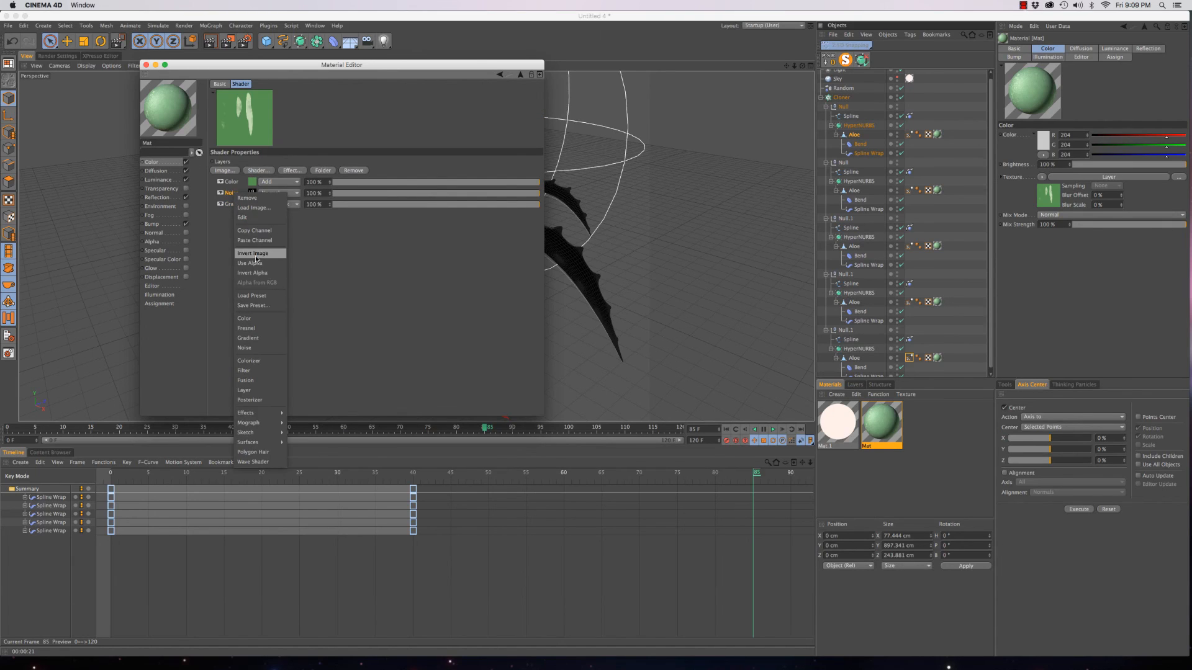
click(245, 319)
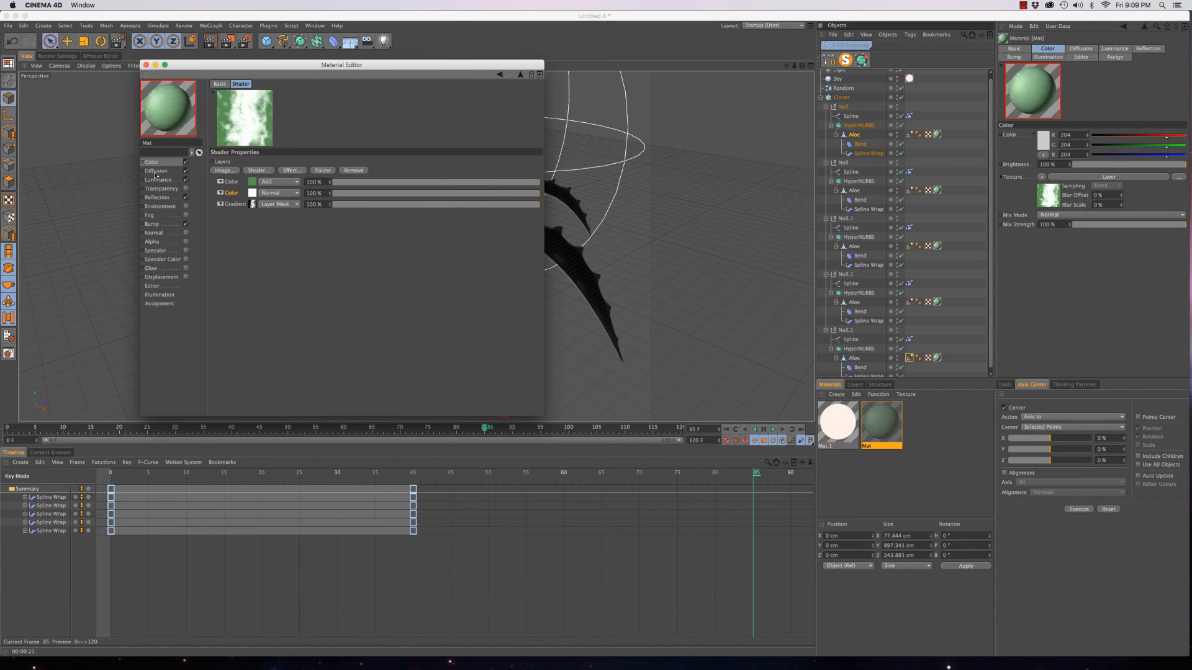
Wrap the luminance channel's Subsurface Scattering texture in a Layer shader and open its layers
click(157, 180)
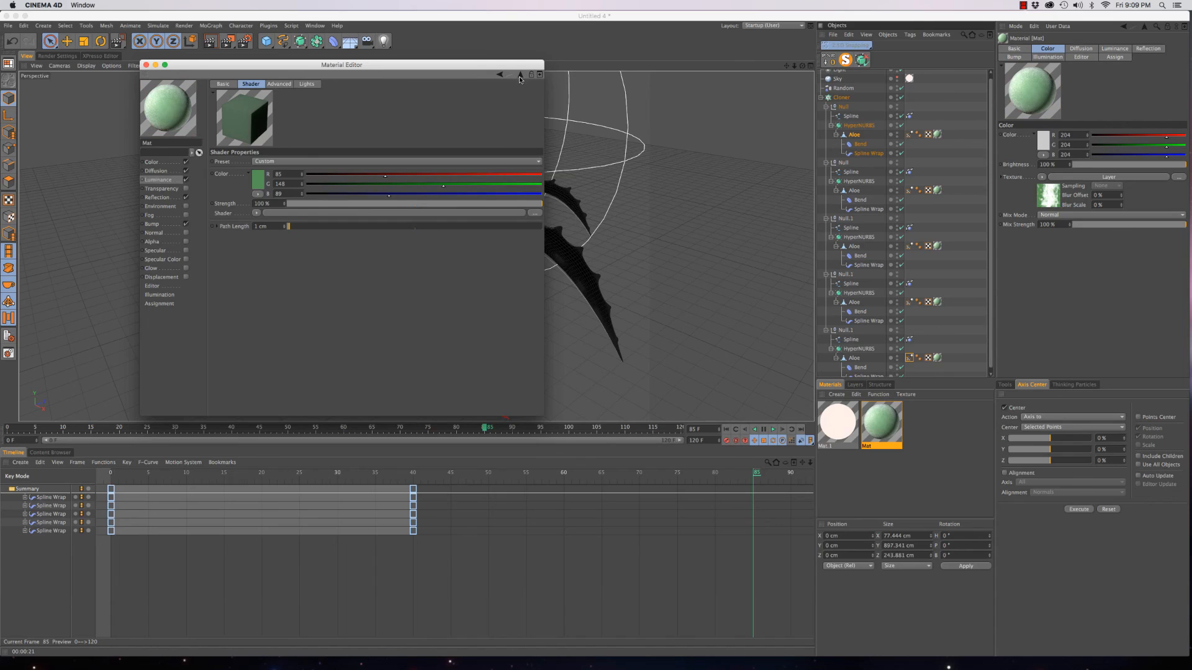
click(519, 75)
click(254, 138)
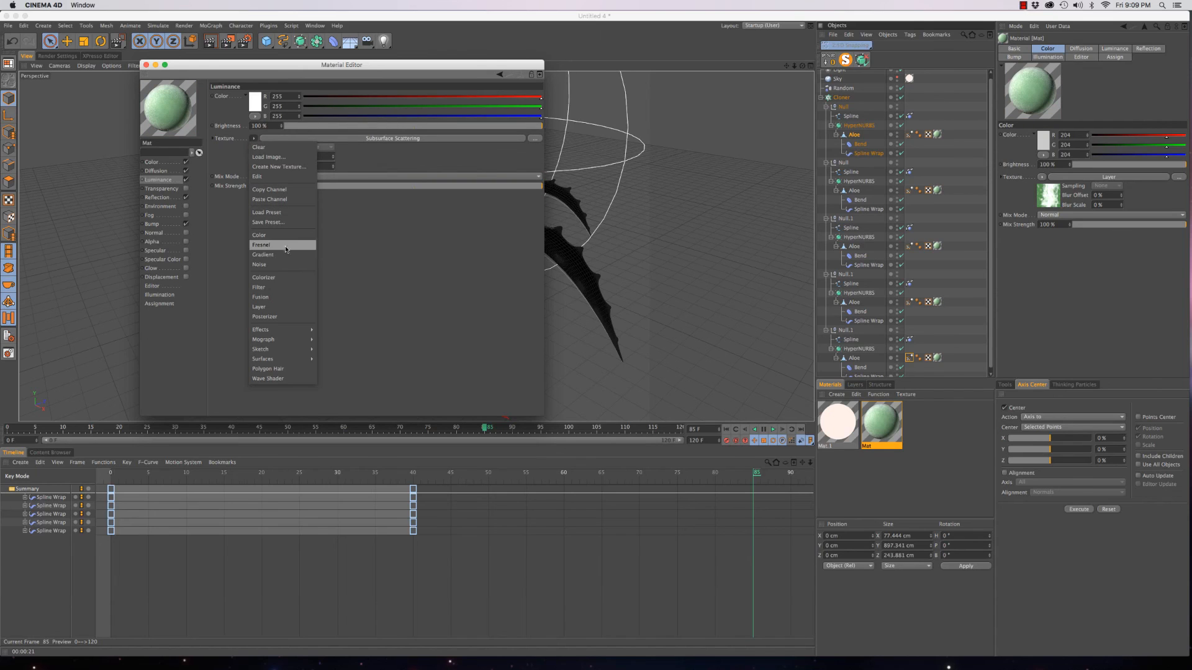
click(276, 305)
click(277, 143)
Add a Noise layer above Subsurface Scattering and replace it by pasting the copied Gradient shader
click(258, 171)
click(298, 227)
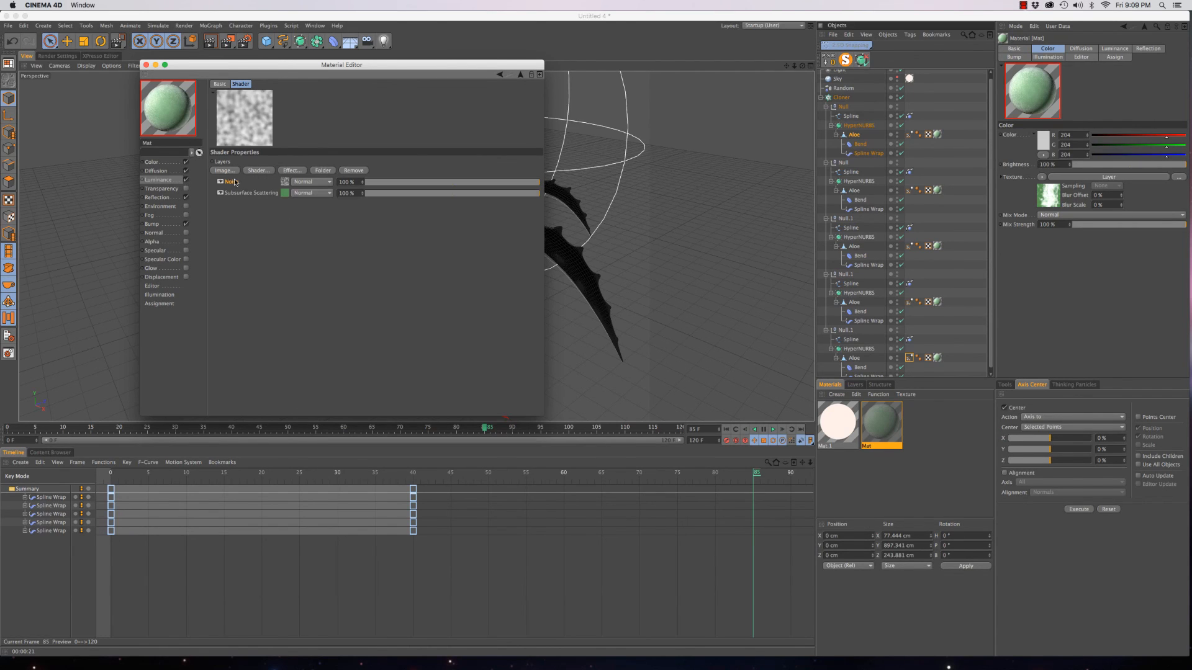
click(230, 181)
click(259, 228)
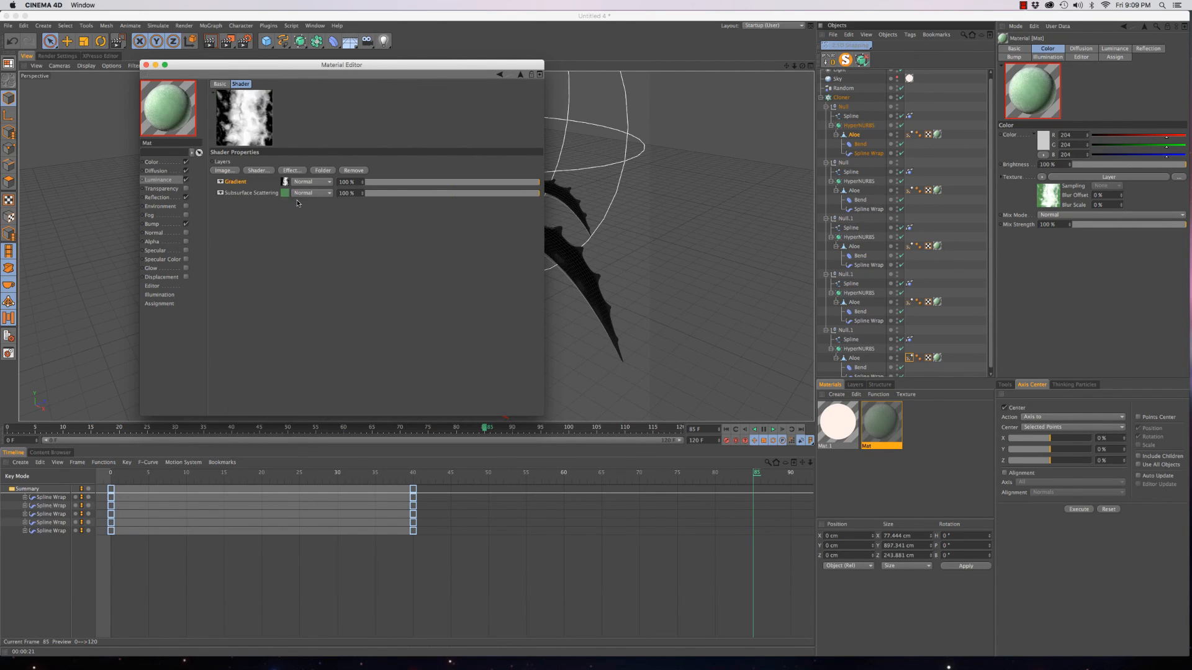
Check the color channel's layers and undo the recent layer replacements in the color and luminance channels
click(155, 162)
click(281, 139)
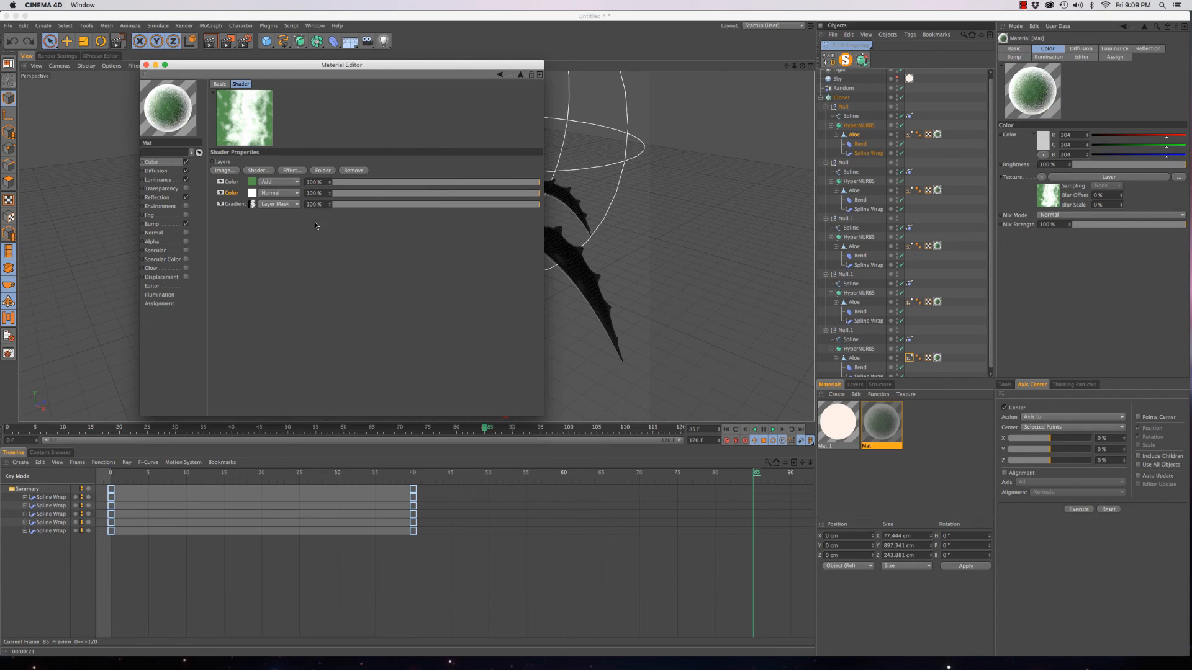
key(super+z)
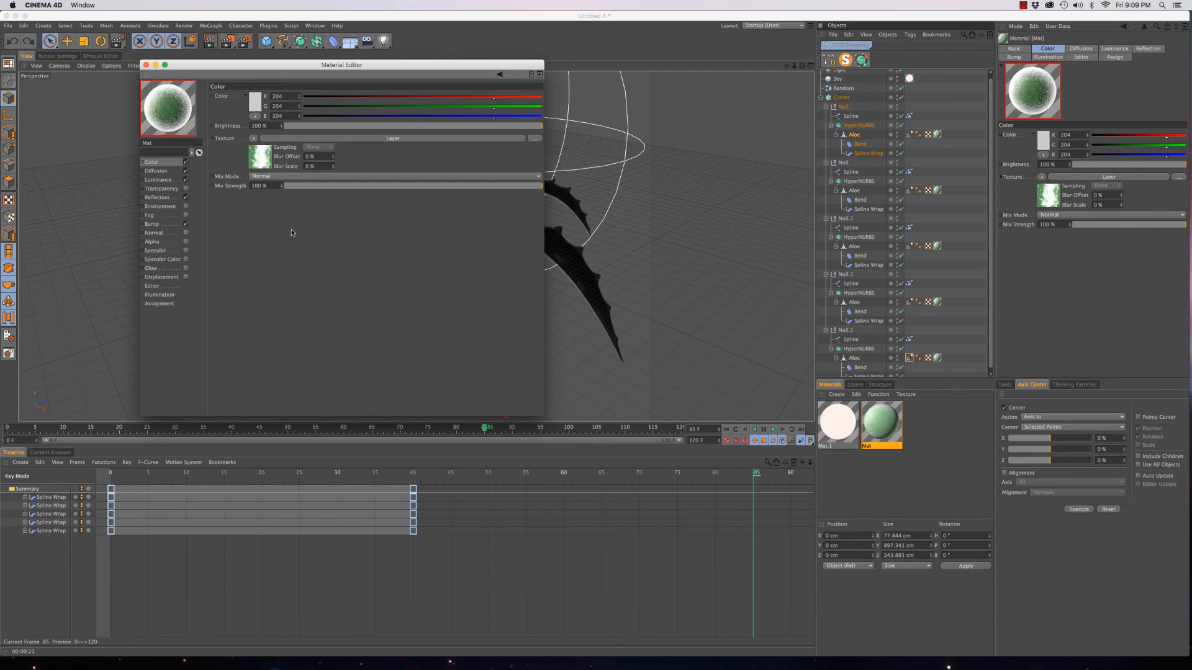
Copy the Noise shader from the Layer shader in Mat's color channel
click(279, 139)
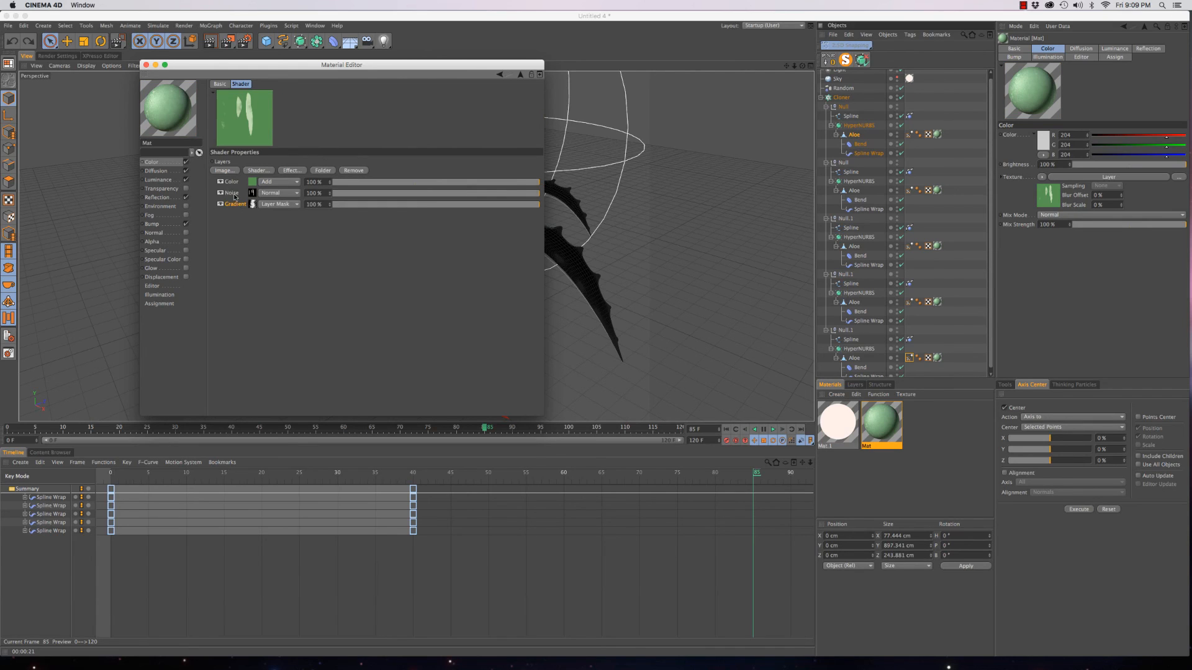
right_click(231, 194)
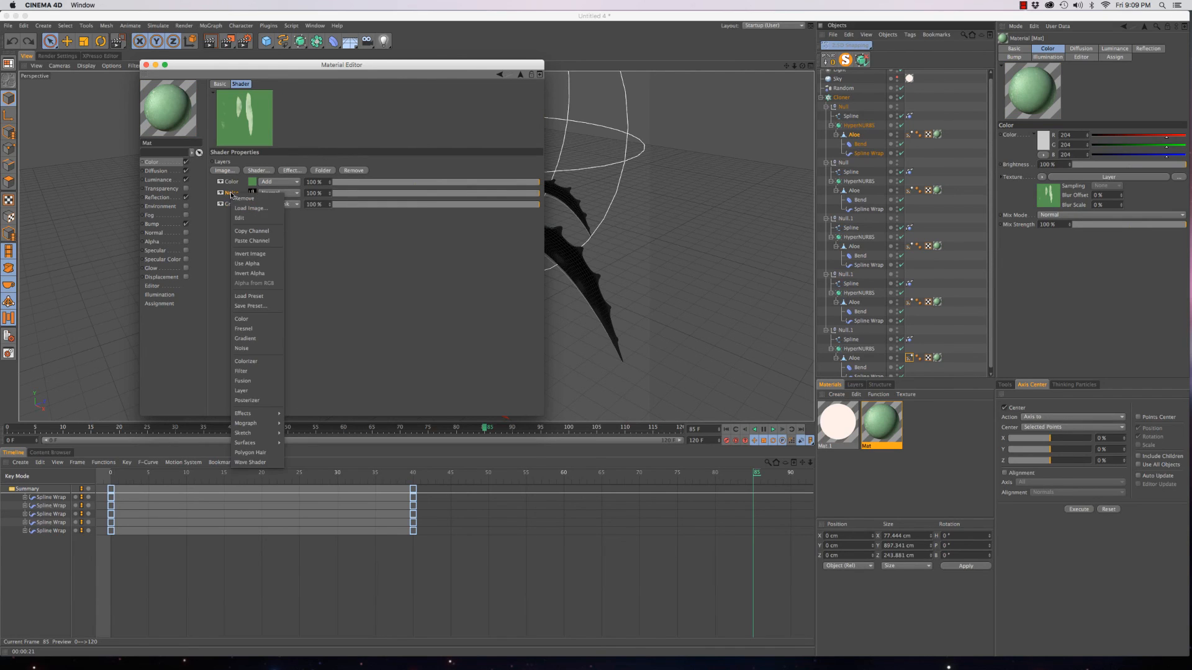
click(252, 232)
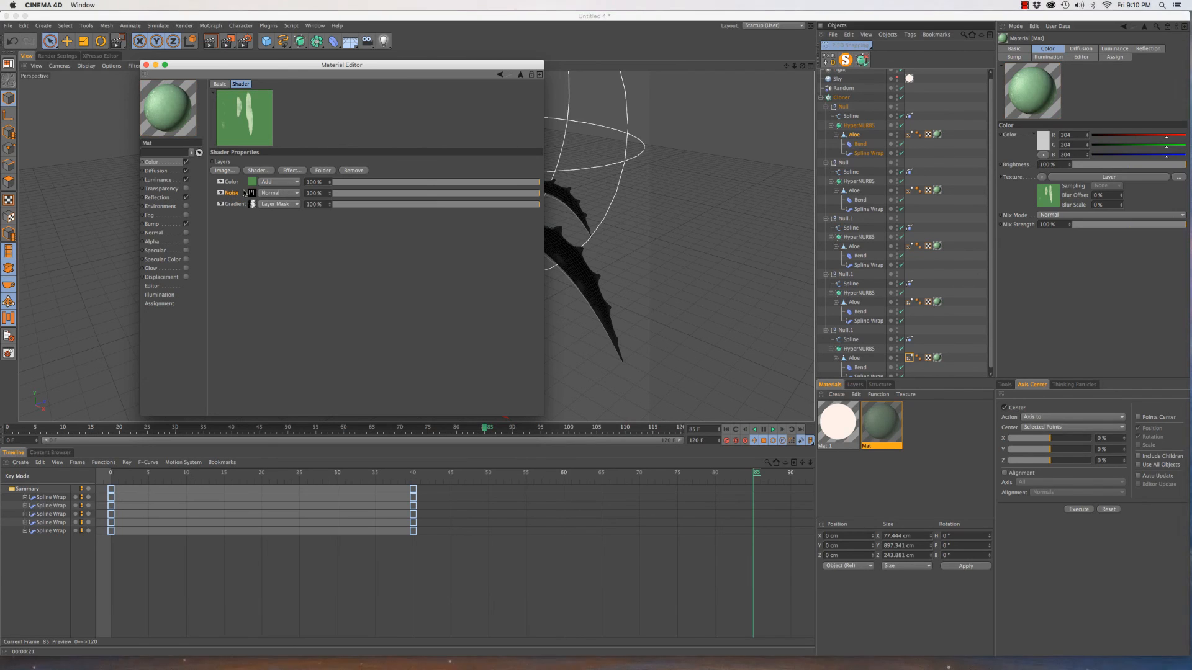
Wrap the luminance channel's Subsurface Scattering texture in a Layer shader again and open its layers
click(158, 180)
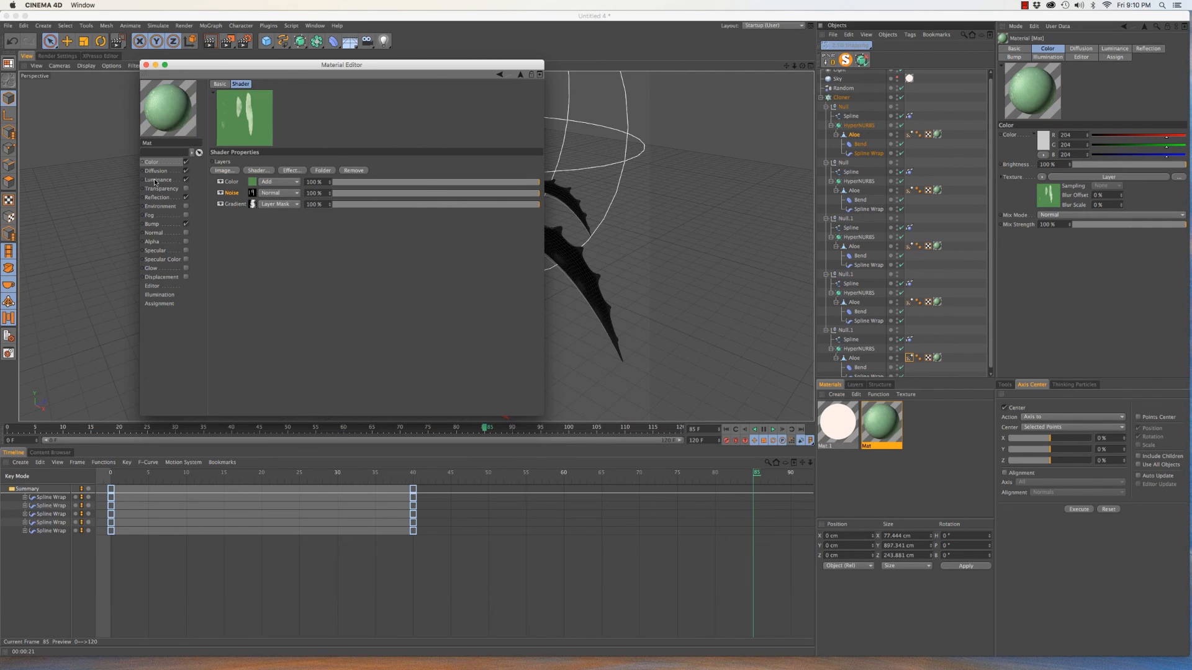
click(253, 138)
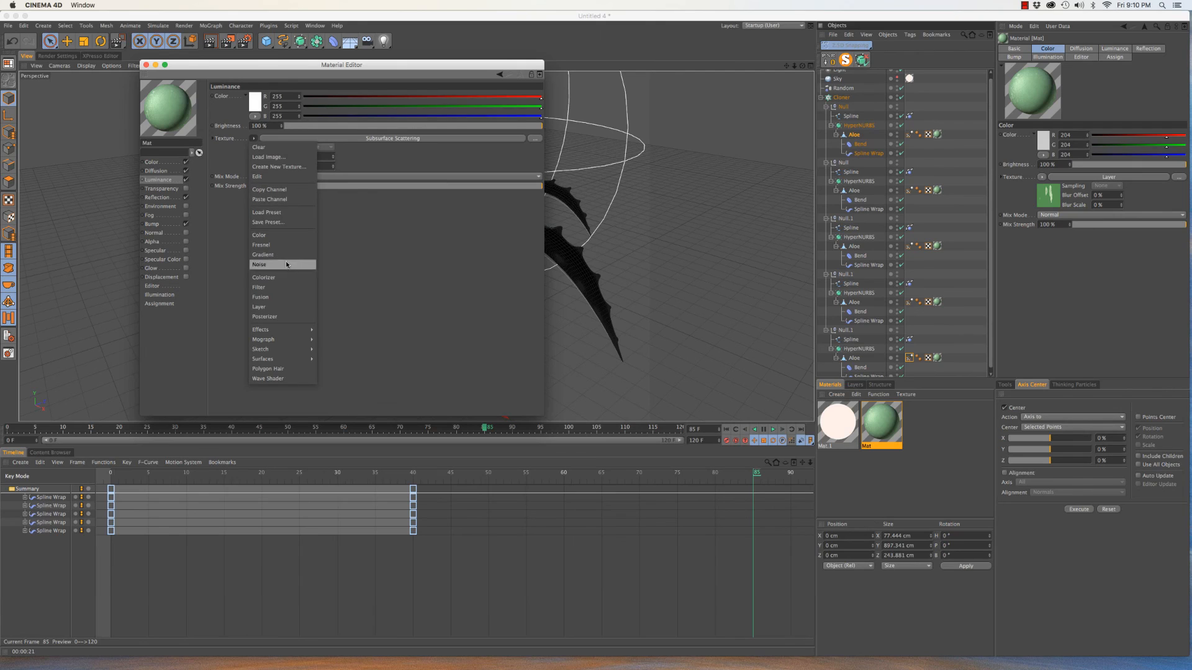
click(273, 307)
click(271, 174)
Add a Gradient layer above Subsurface Scattering and replace it by pasting the copied Noise shader
click(261, 170)
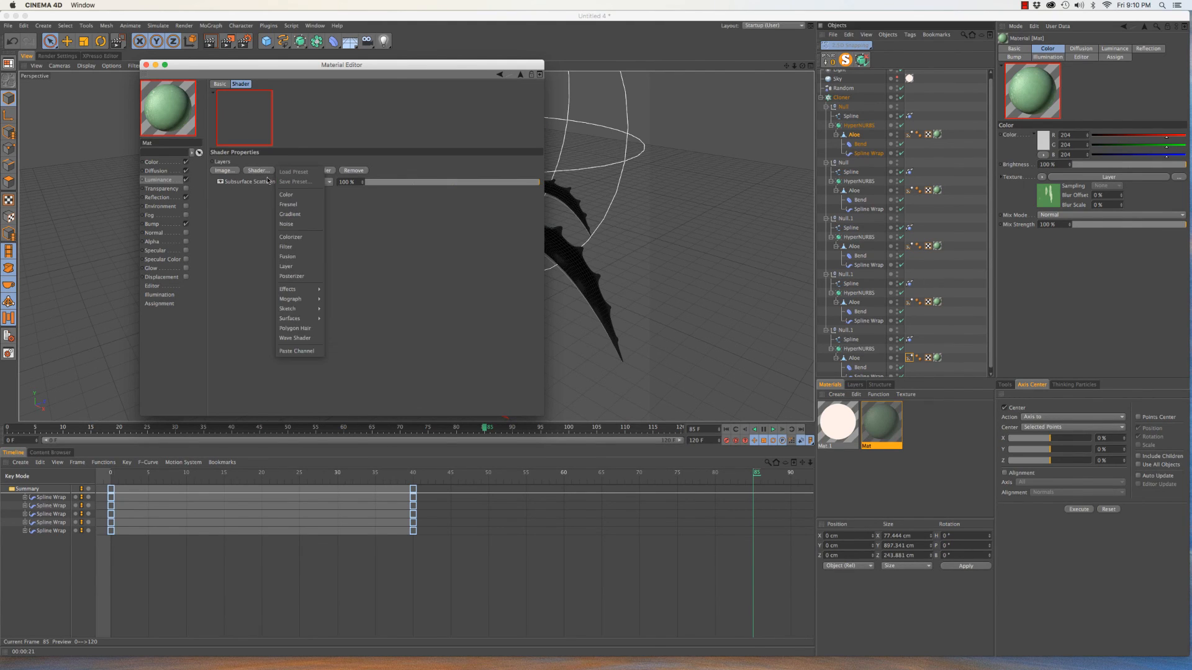
click(309, 215)
click(230, 182)
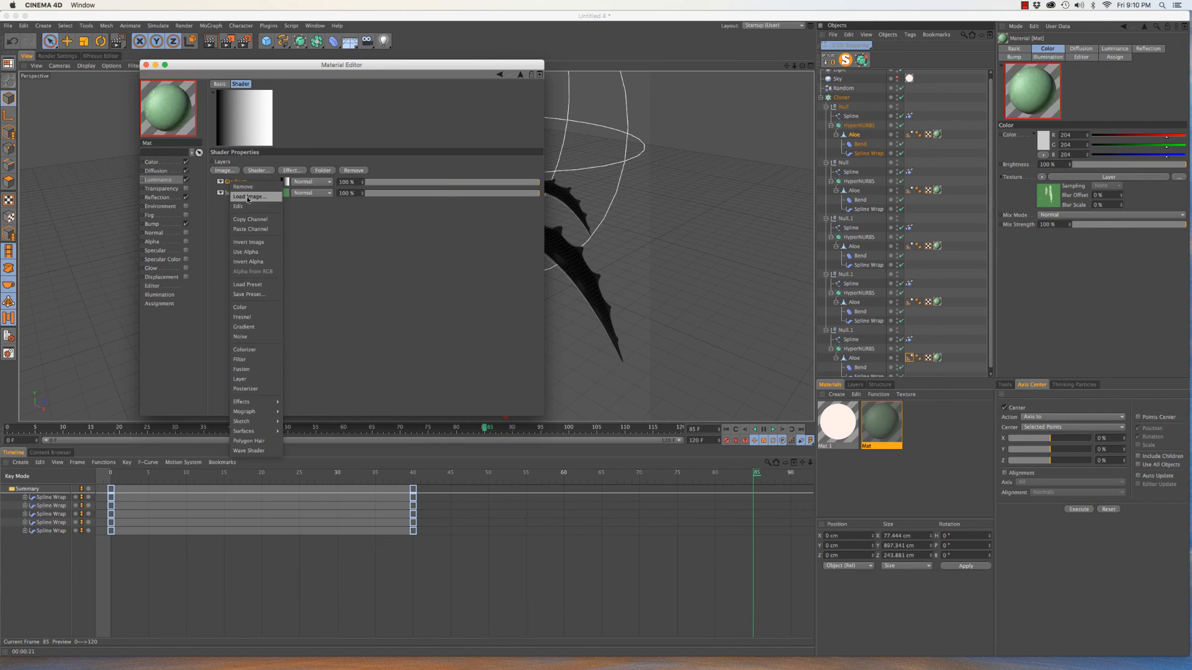
click(249, 229)
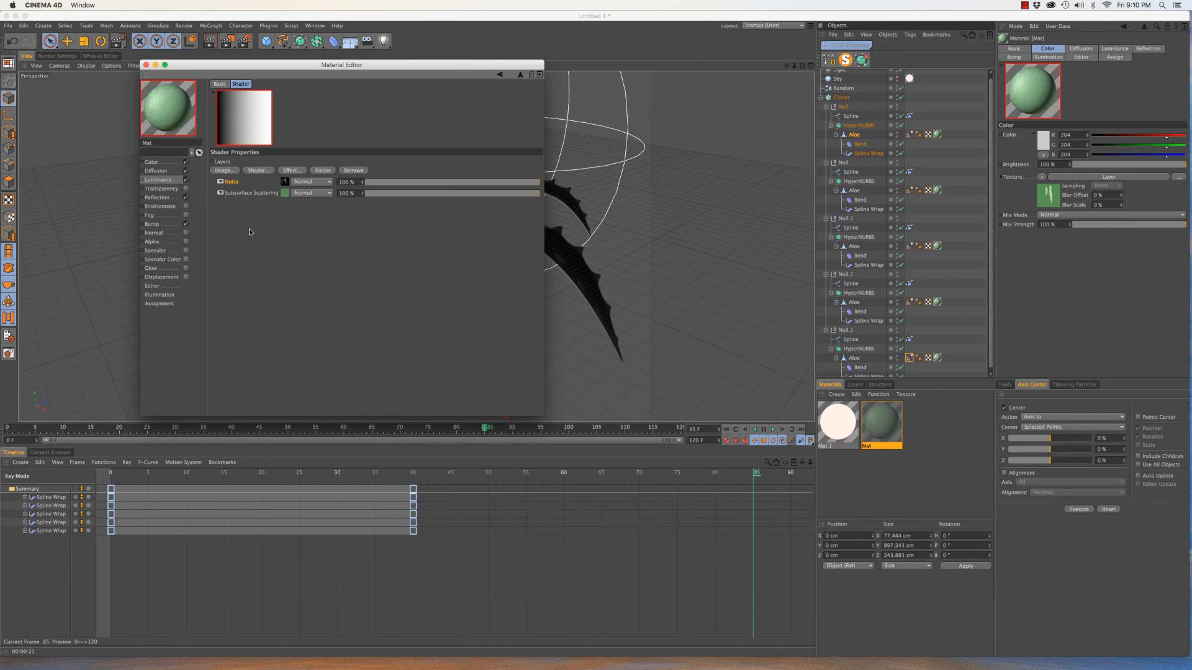
Set the luminance Noise layer to Screen blending at 50% strength and close the material editor
click(318, 181)
click(307, 214)
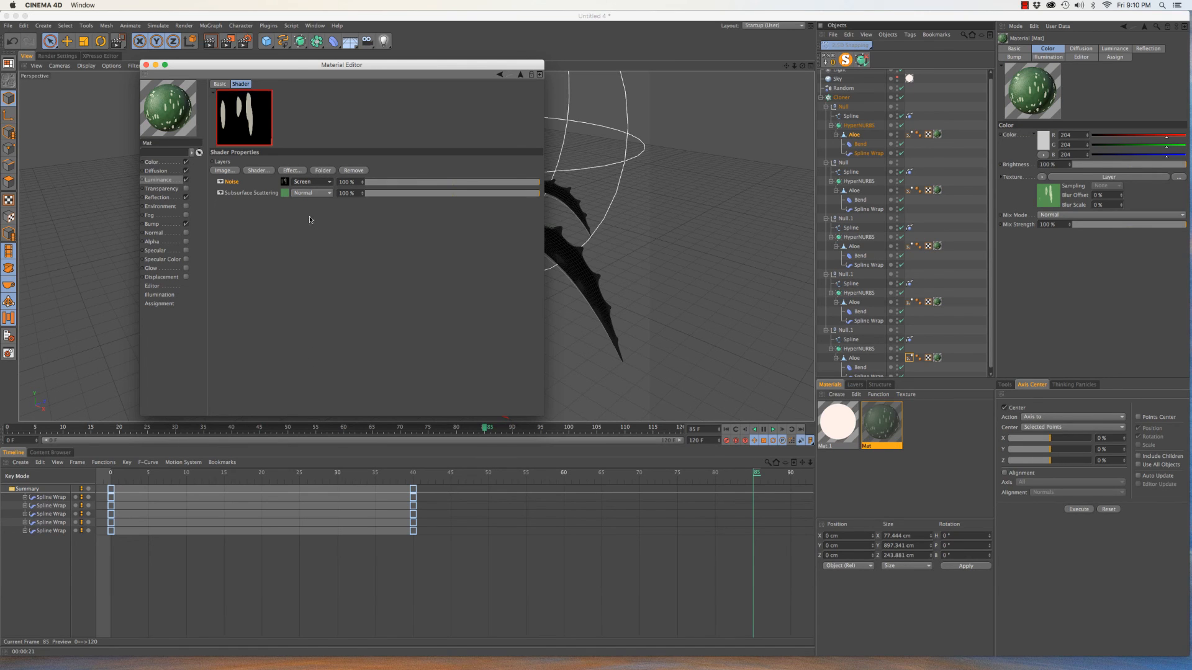
click(321, 183)
click(354, 183)
drag(355, 183, 315, 185)
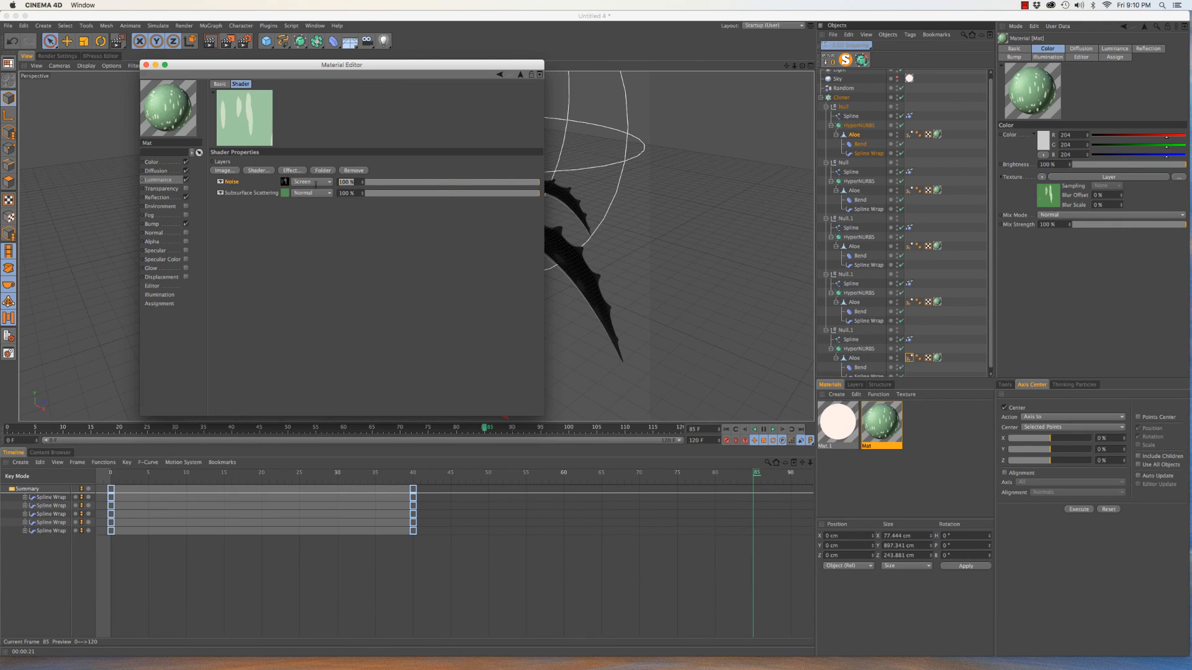
text(50)
key(Return)
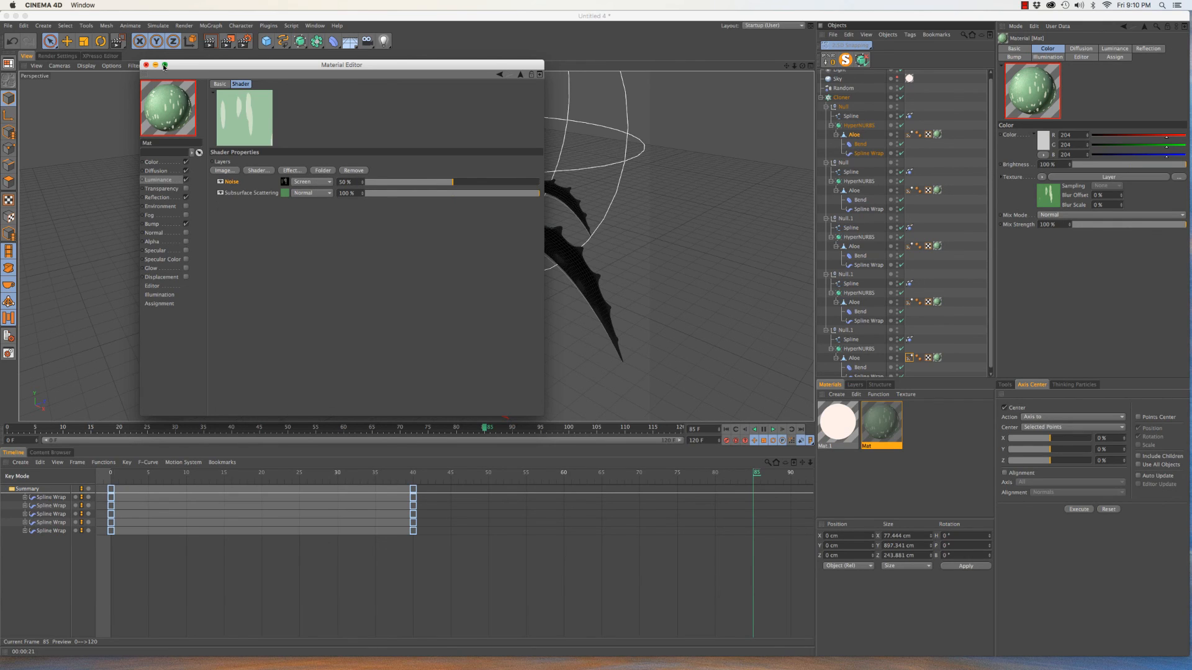
click(146, 64)
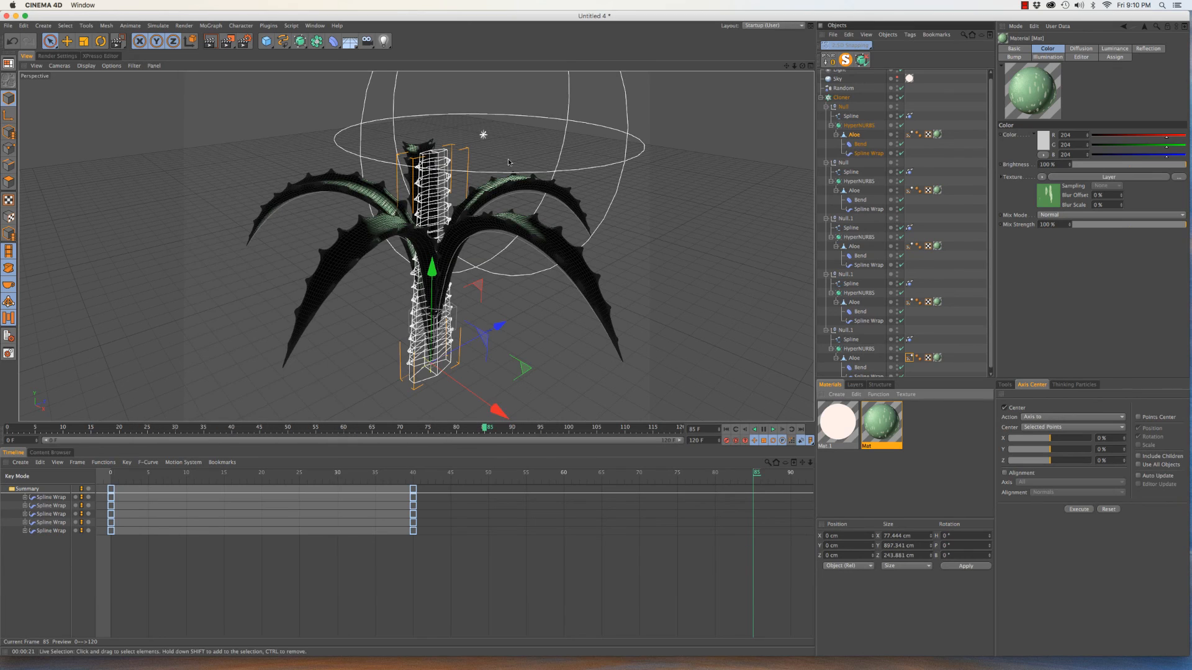
Collapse the five leaf nulls under the Cloner in the object hierarchy
click(826, 107)
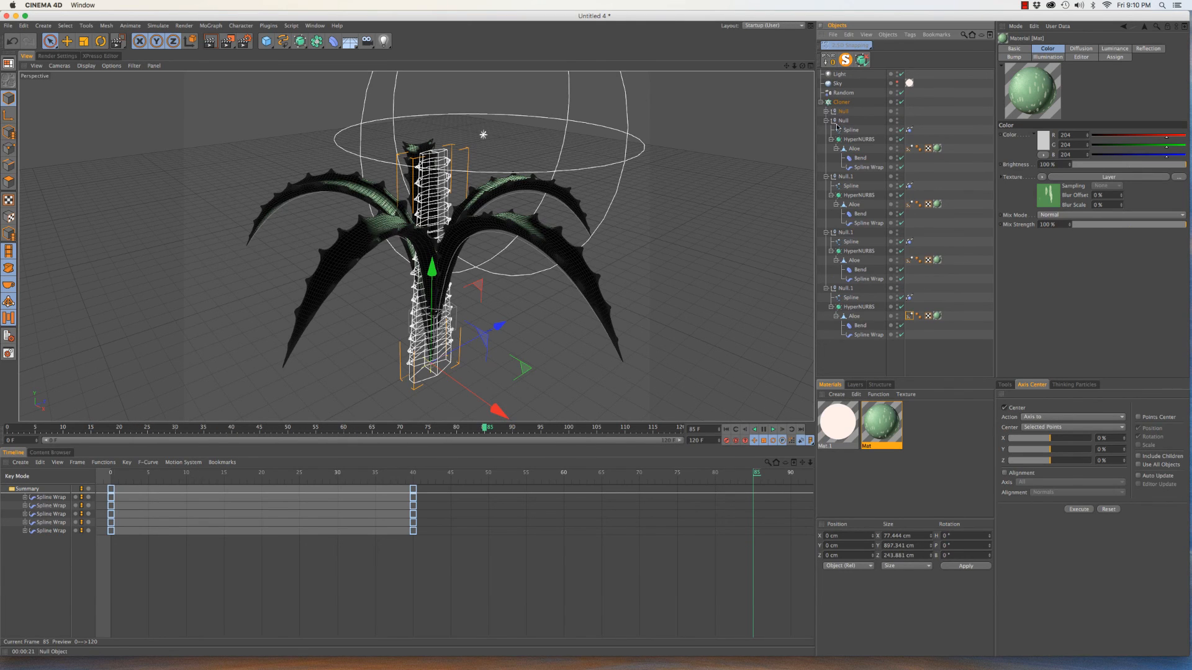
click(825, 120)
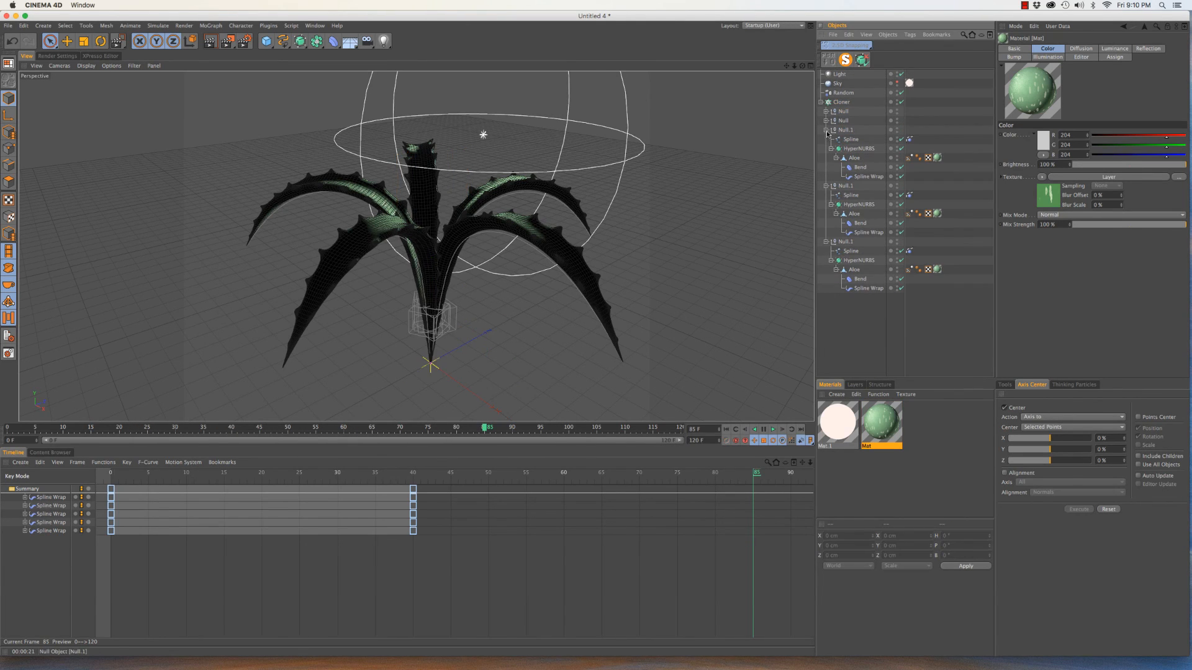
click(826, 130)
click(825, 139)
click(826, 149)
Isolate the first leaf Null together with the Sky and Light using MagicSolo
click(844, 112)
super+click(839, 84)
super+click(840, 75)
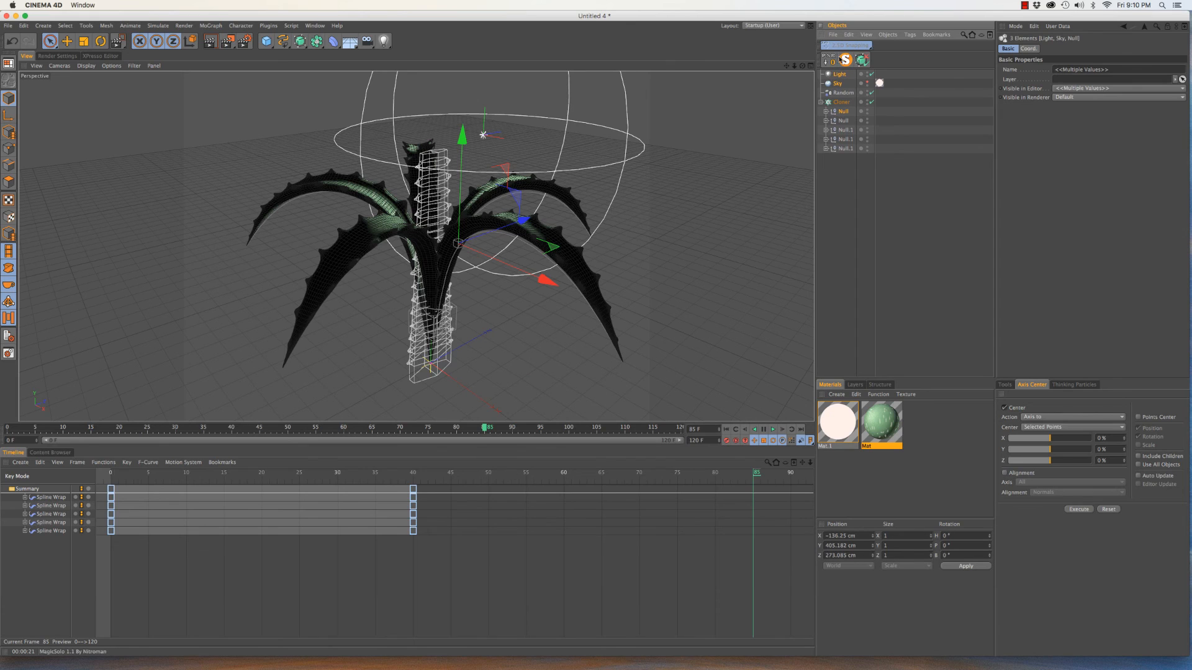
click(845, 60)
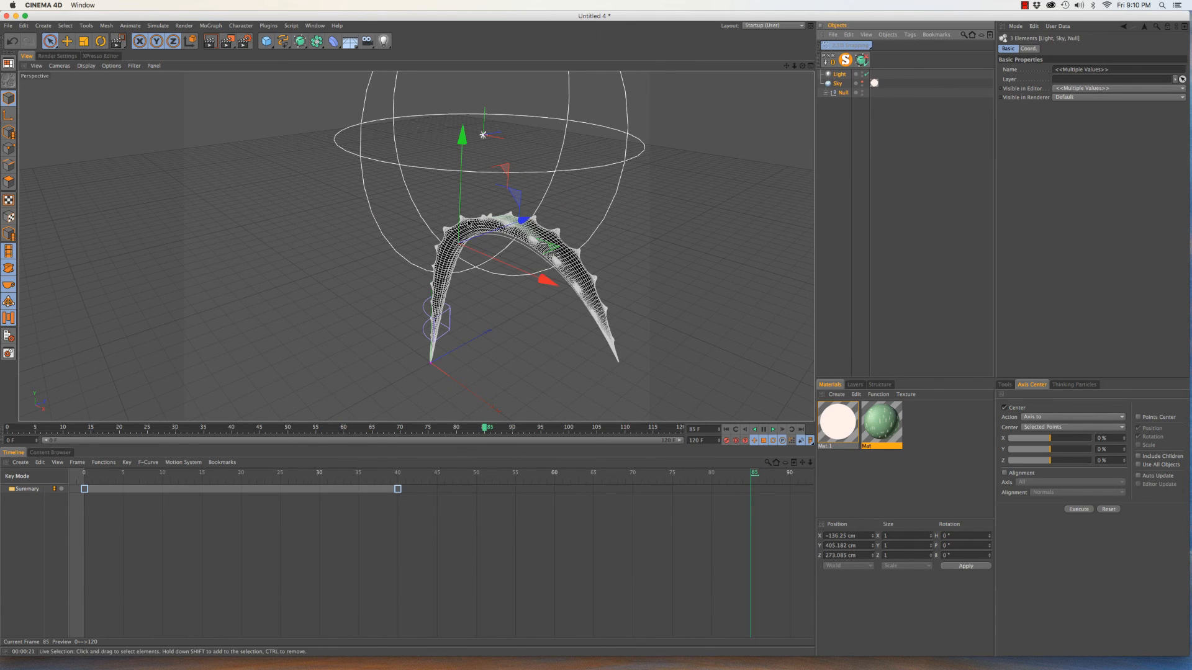
Render a viewport region around the isolated leaf to check the material
alt+drag(533, 267, 558, 99)
drag(229, 42, 261, 63)
drag(354, 137, 653, 411)
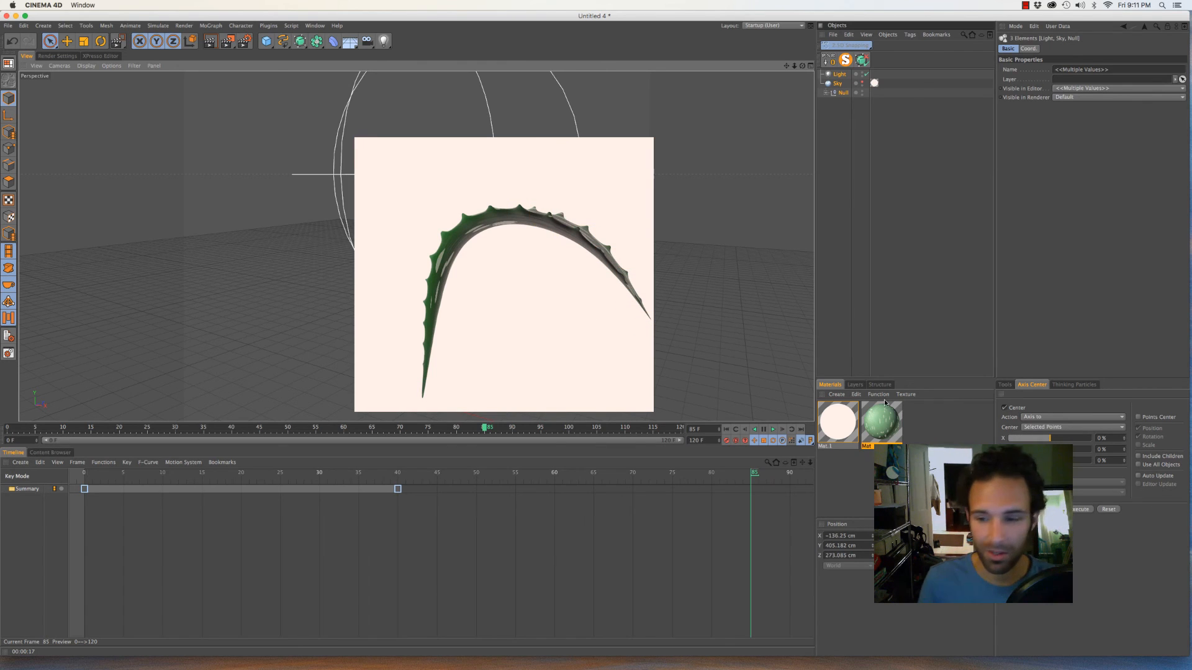
Reduce the Noise layer in Mat's luminance channel to 10% strength and close the material editor
double_click(875, 426)
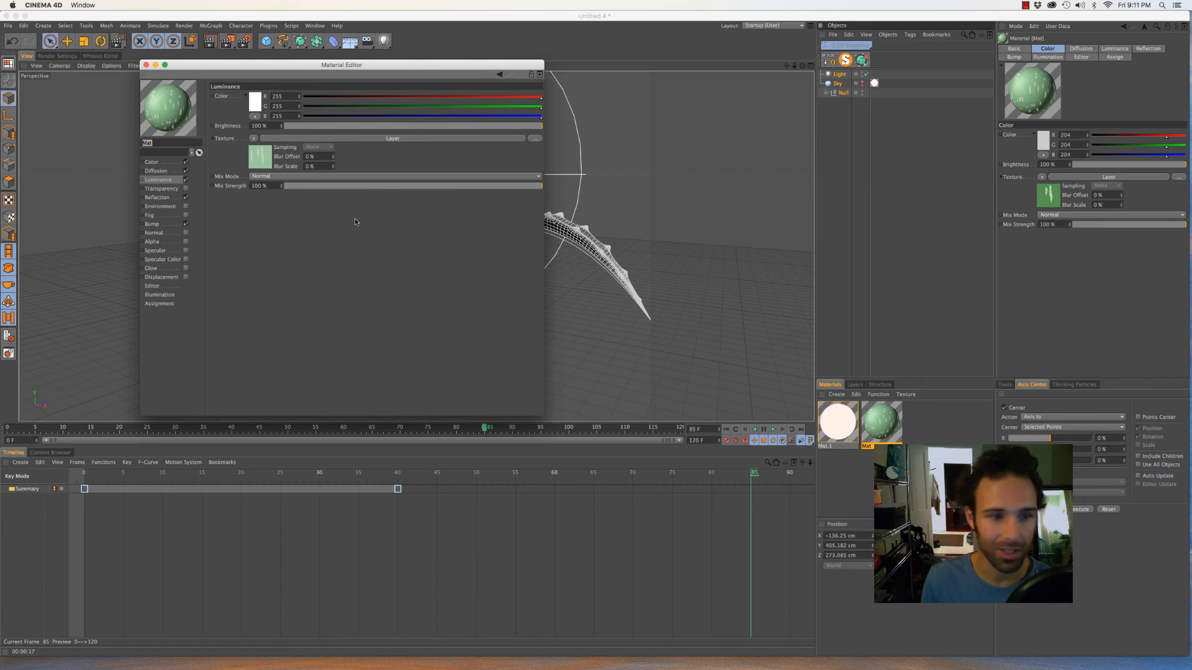
click(259, 160)
double_click(345, 182)
text(10)
key(Return)
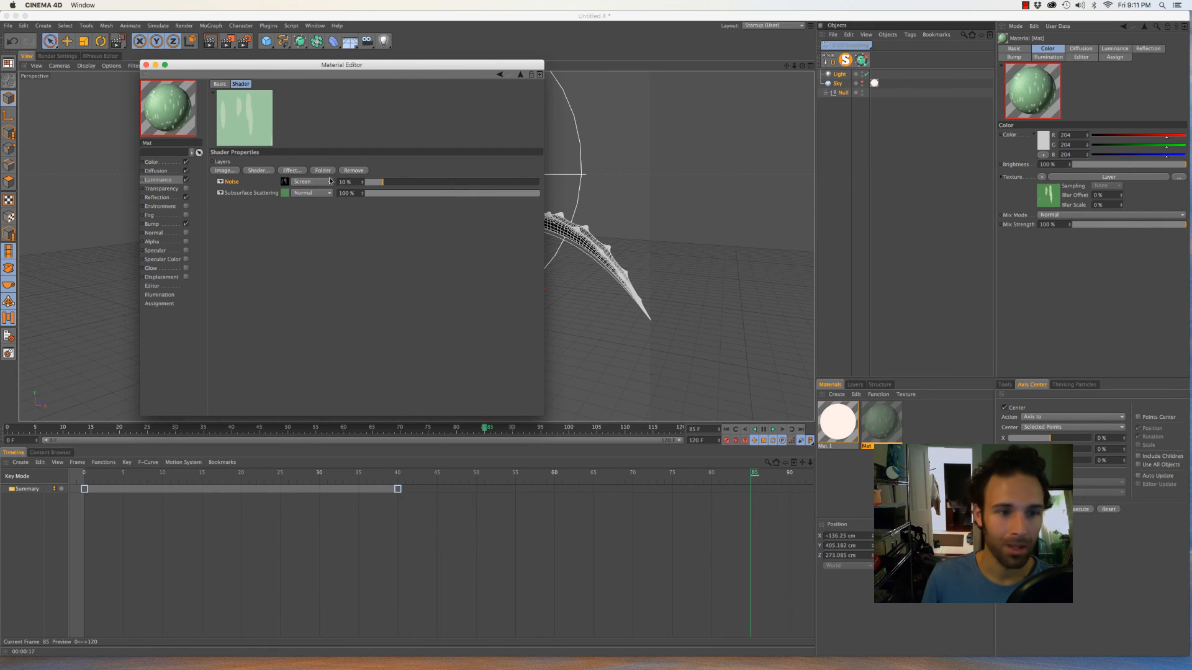
click(146, 65)
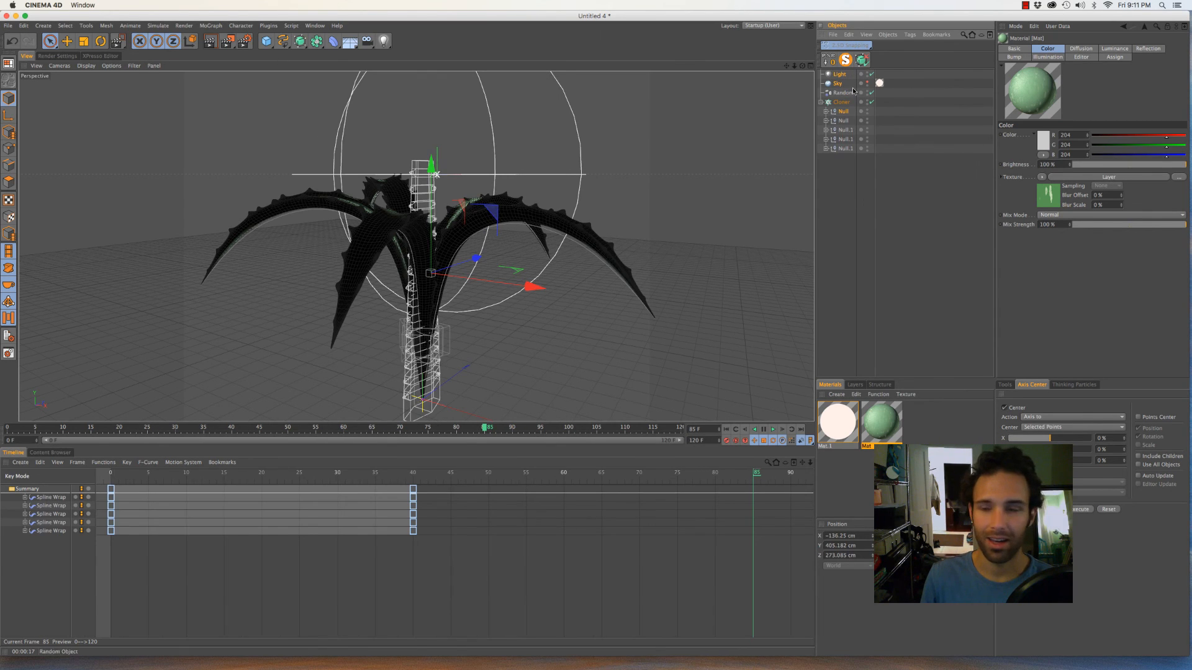
Reopen Mat in the material editor, move the window clear of most of the plant, and show the bump channel
alt+drag(446, 227, 447, 230)
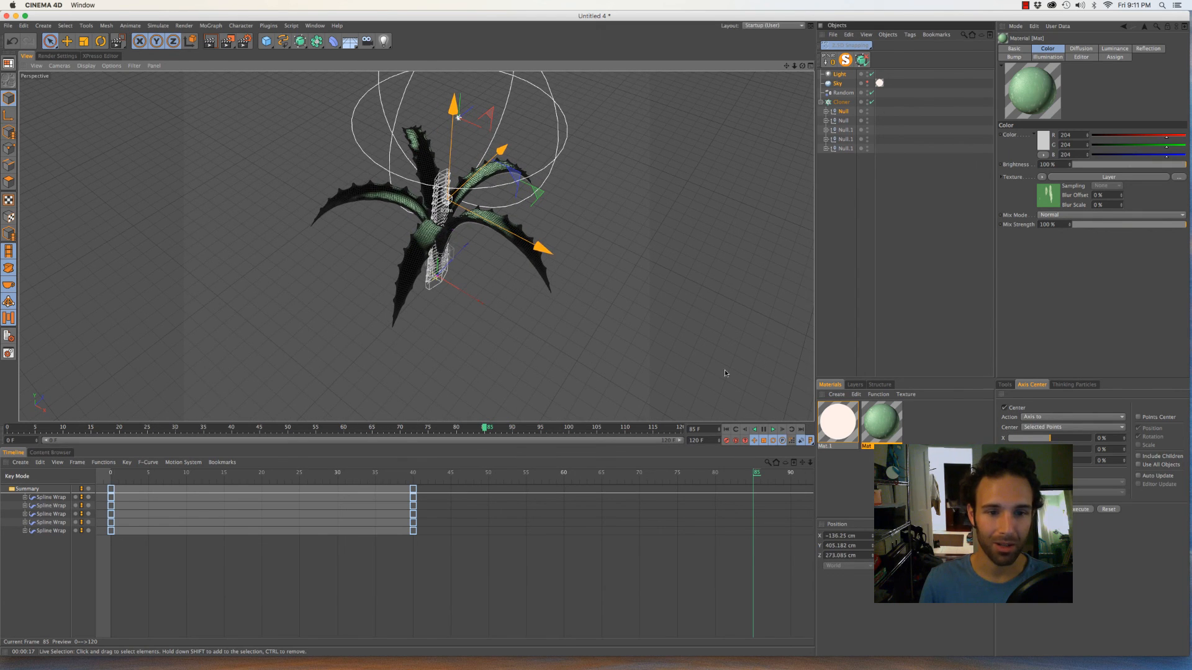
double_click(880, 430)
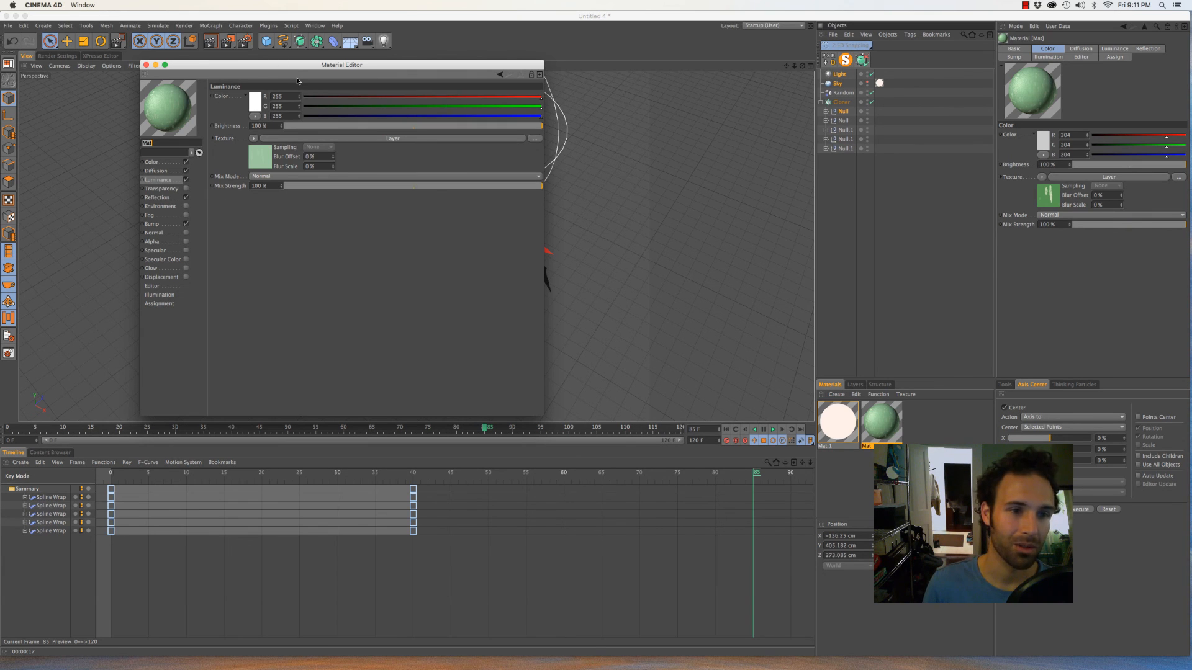
key(ctrl+Left)
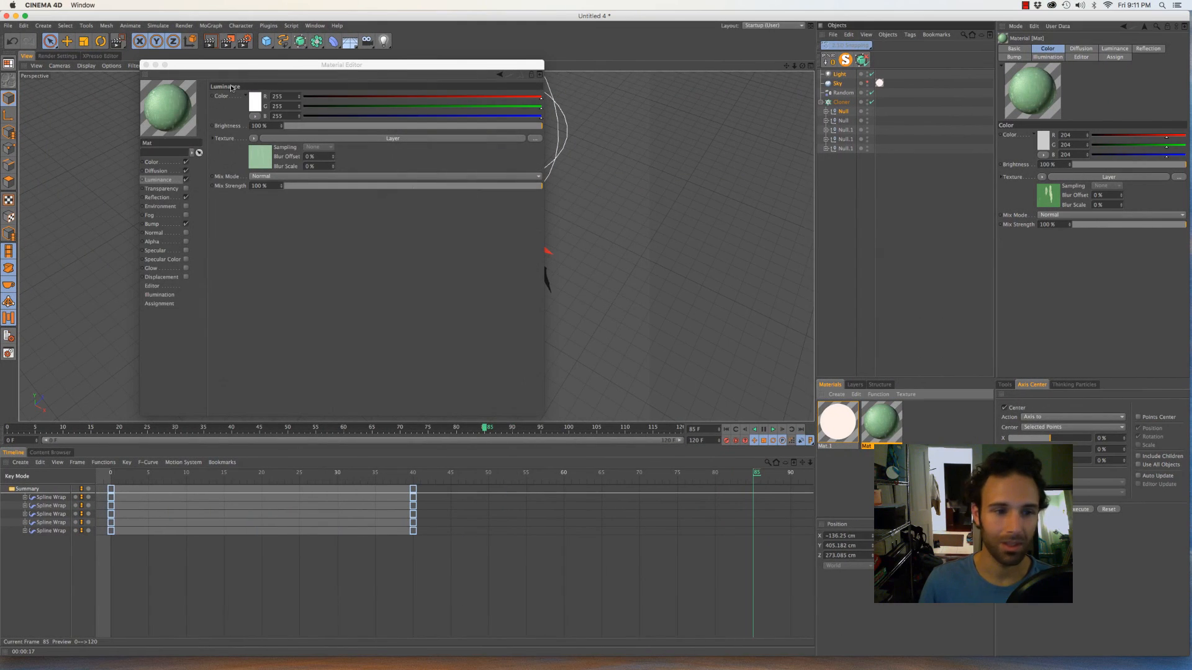
drag(246, 70, 608, 213)
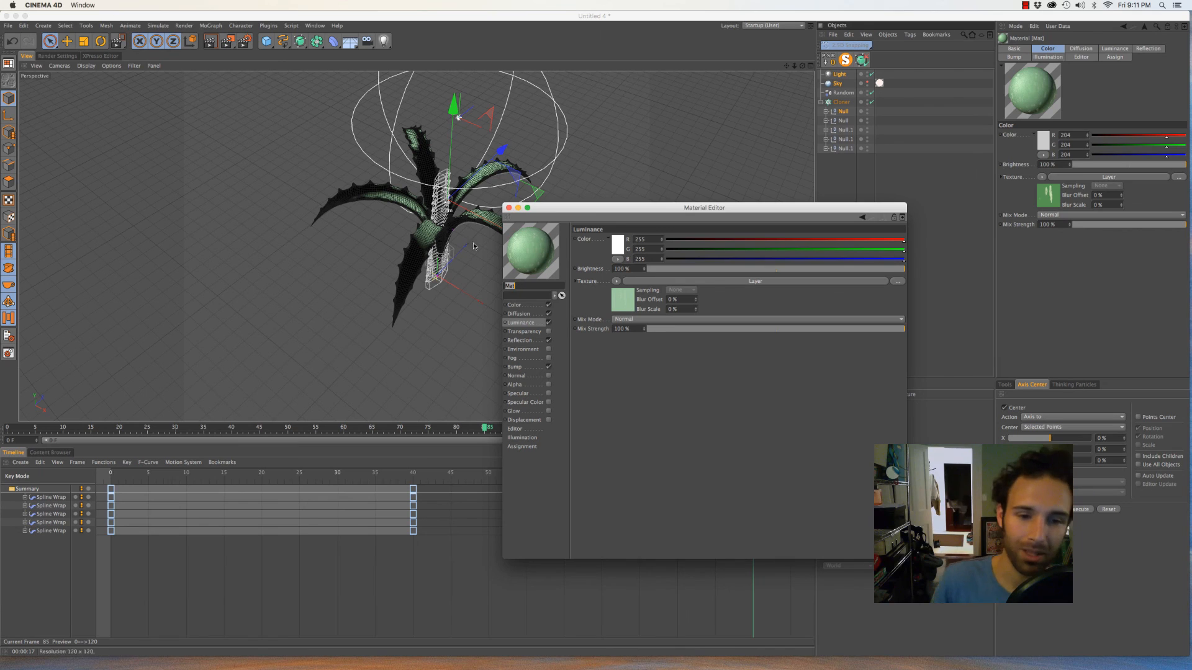
click(520, 367)
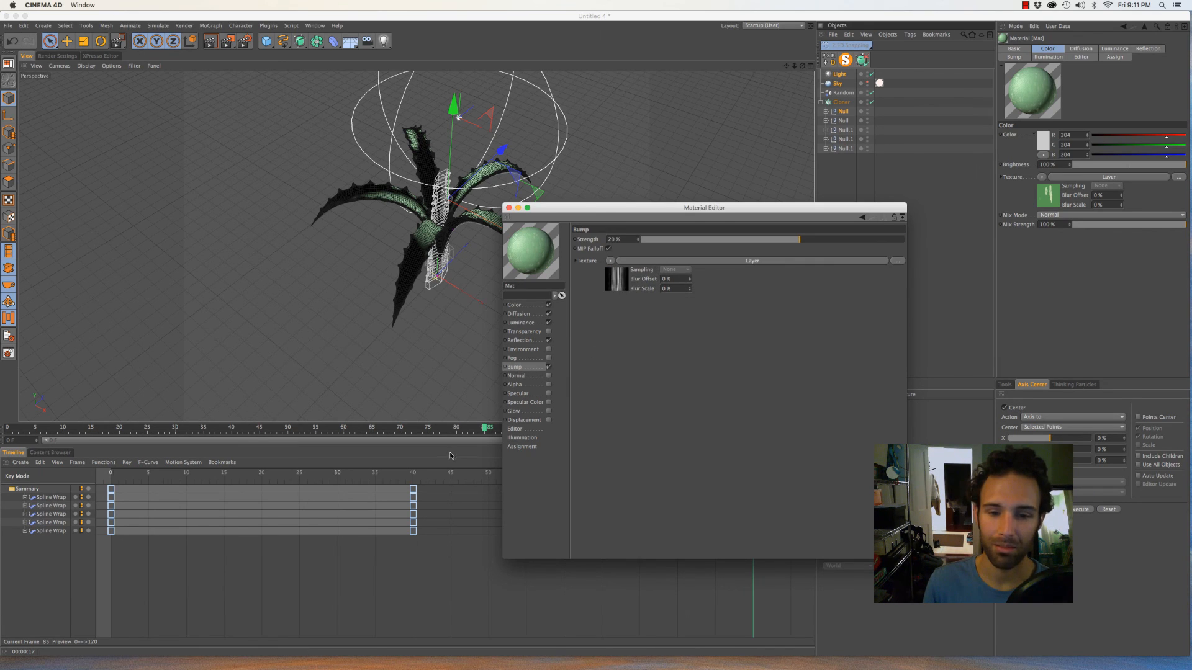